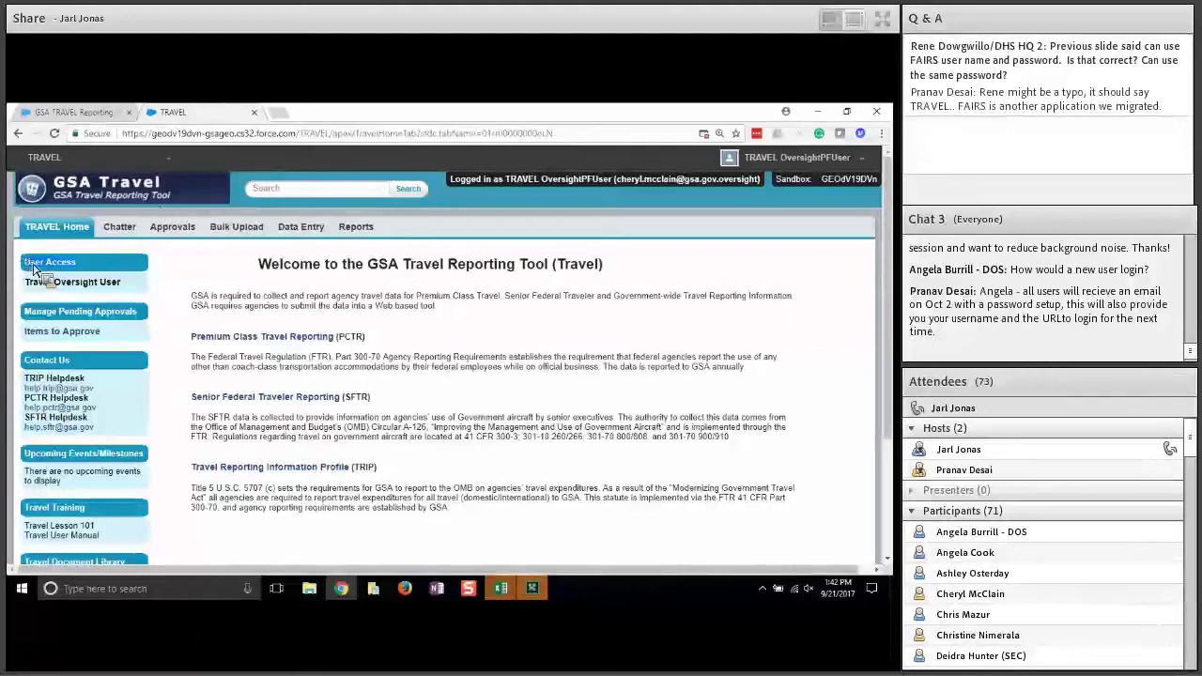
- Highlight the User Access role, view the Premium Class Travel Reporting (PCTR) information page, and return to the TRAVEL home page
triple_click(120, 282)
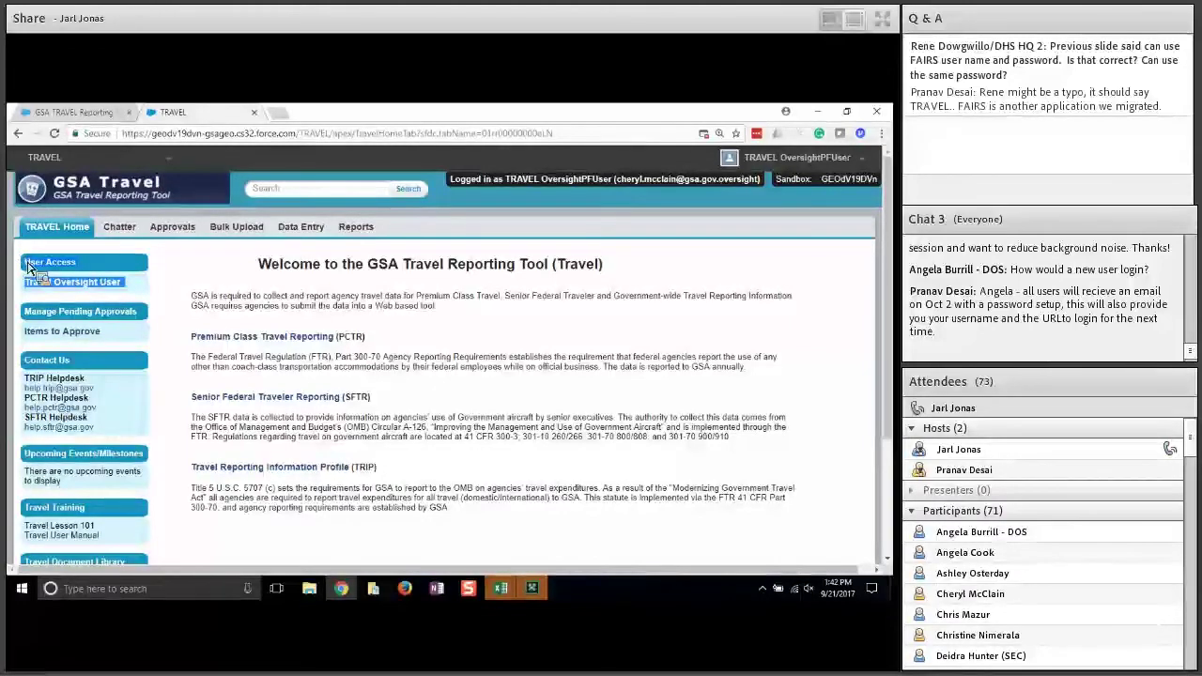
click(48, 291)
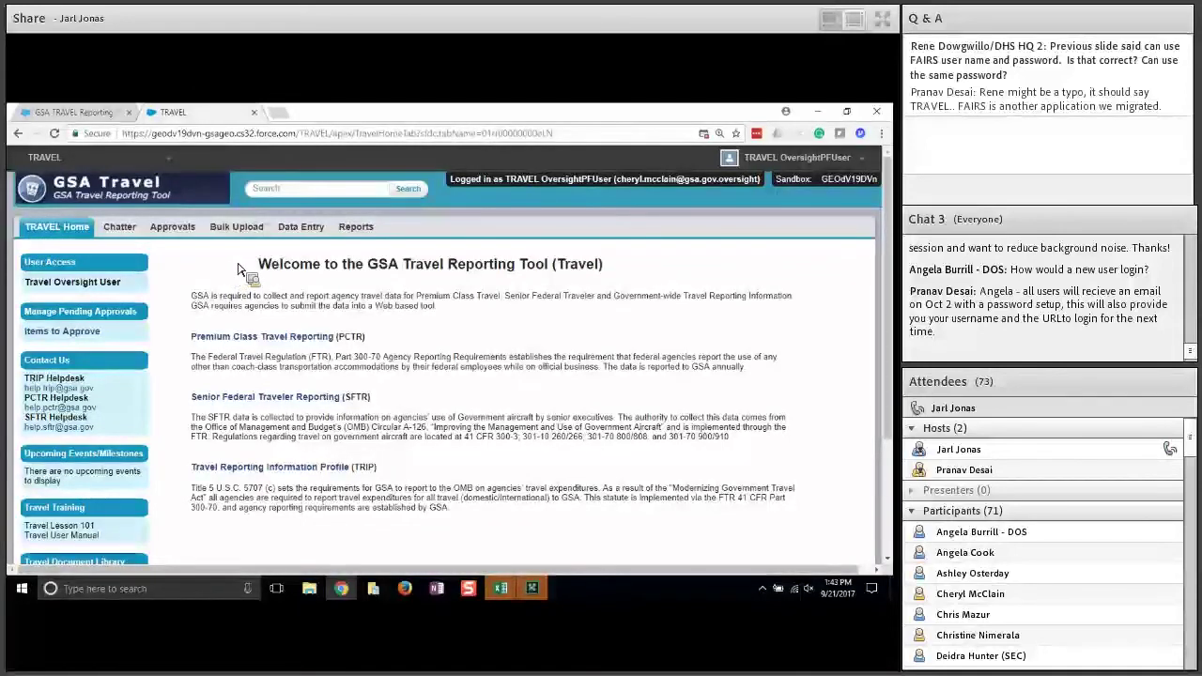
click(308, 355)
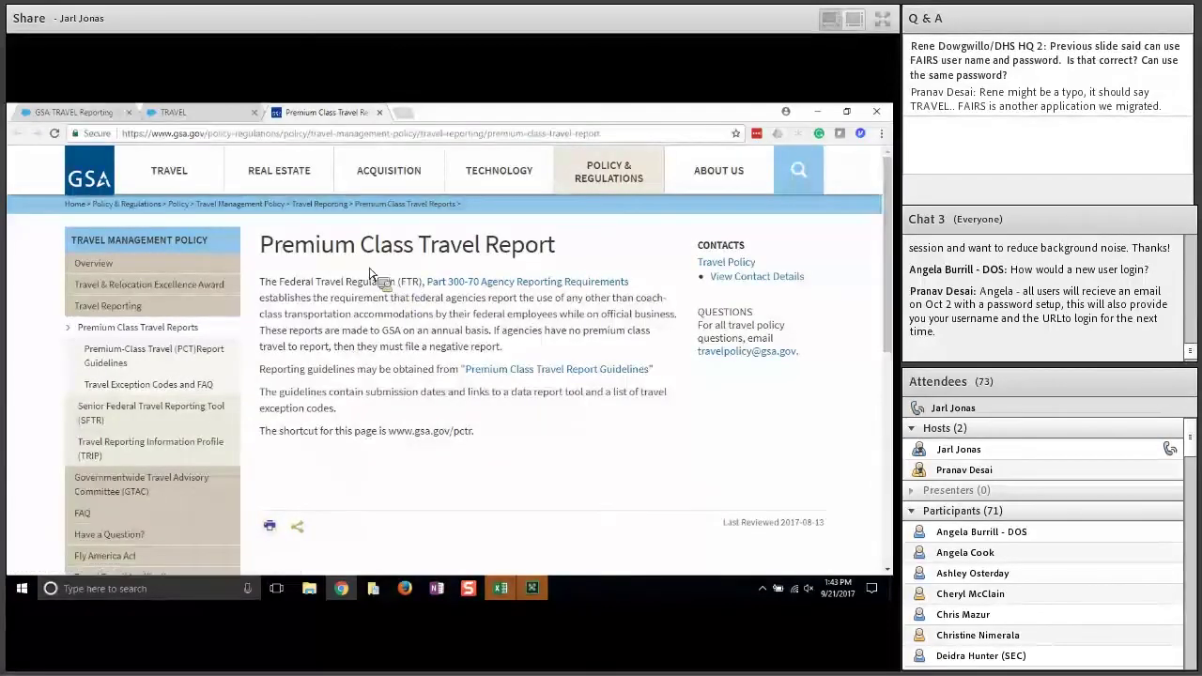
click(207, 114)
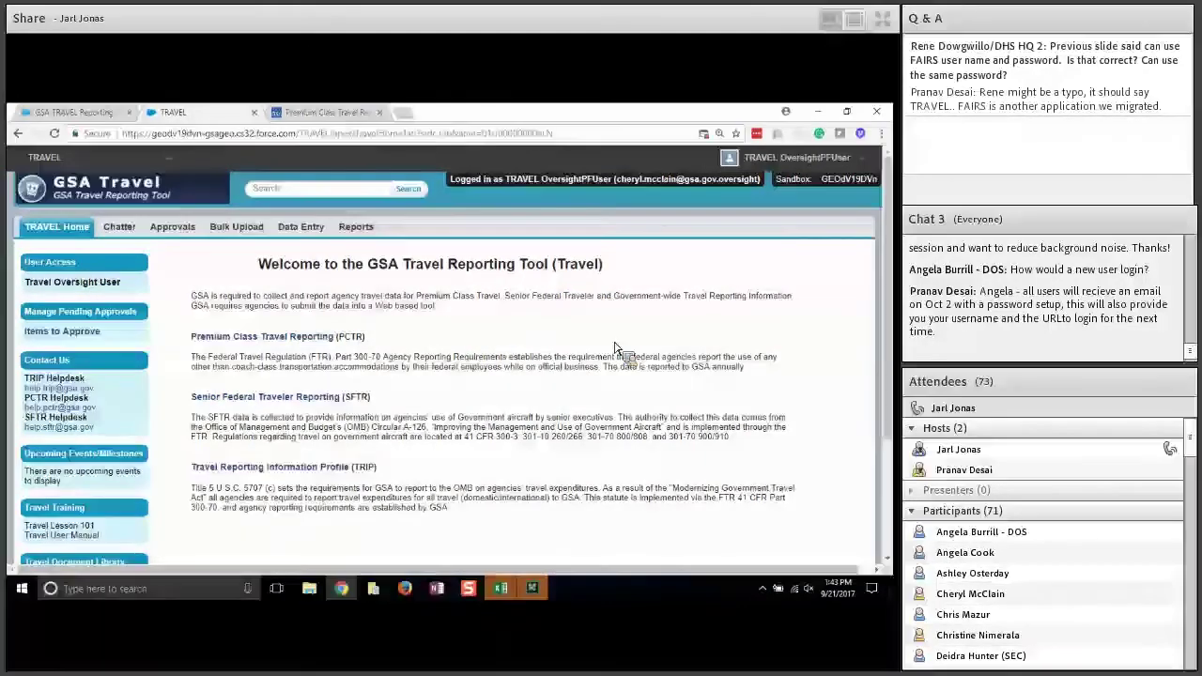
- Try to open the Chatter page from TRAVEL Home, and go back from the login page
click(129, 237)
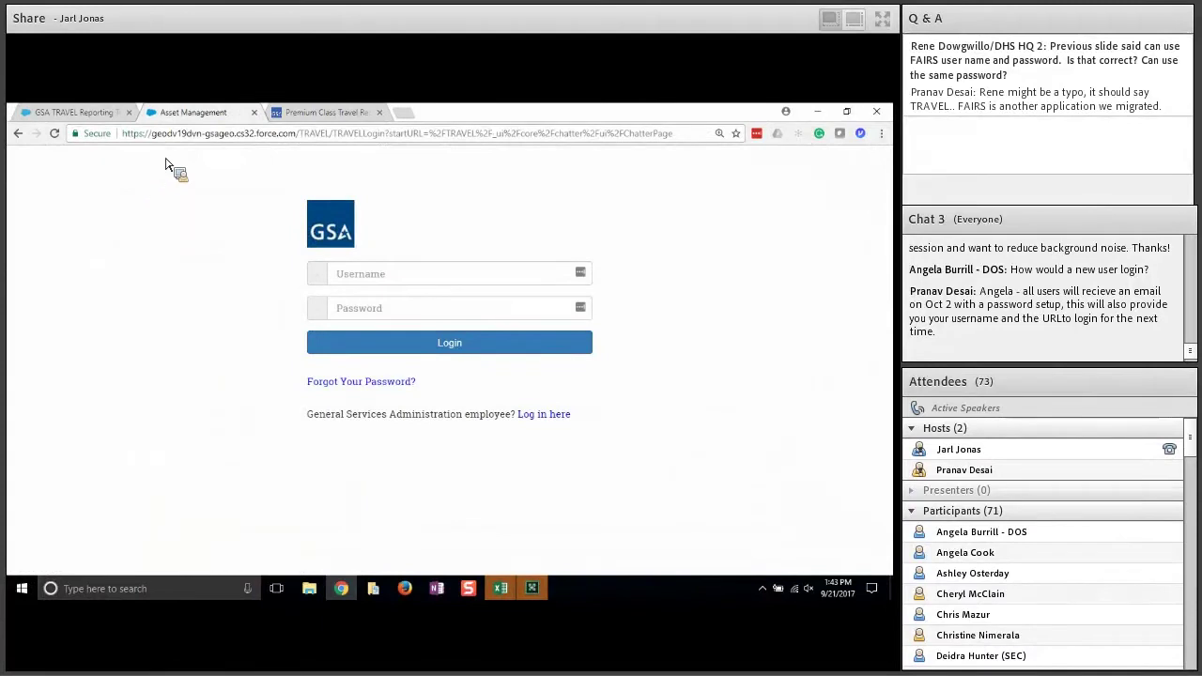
click(329, 114)
click(208, 114)
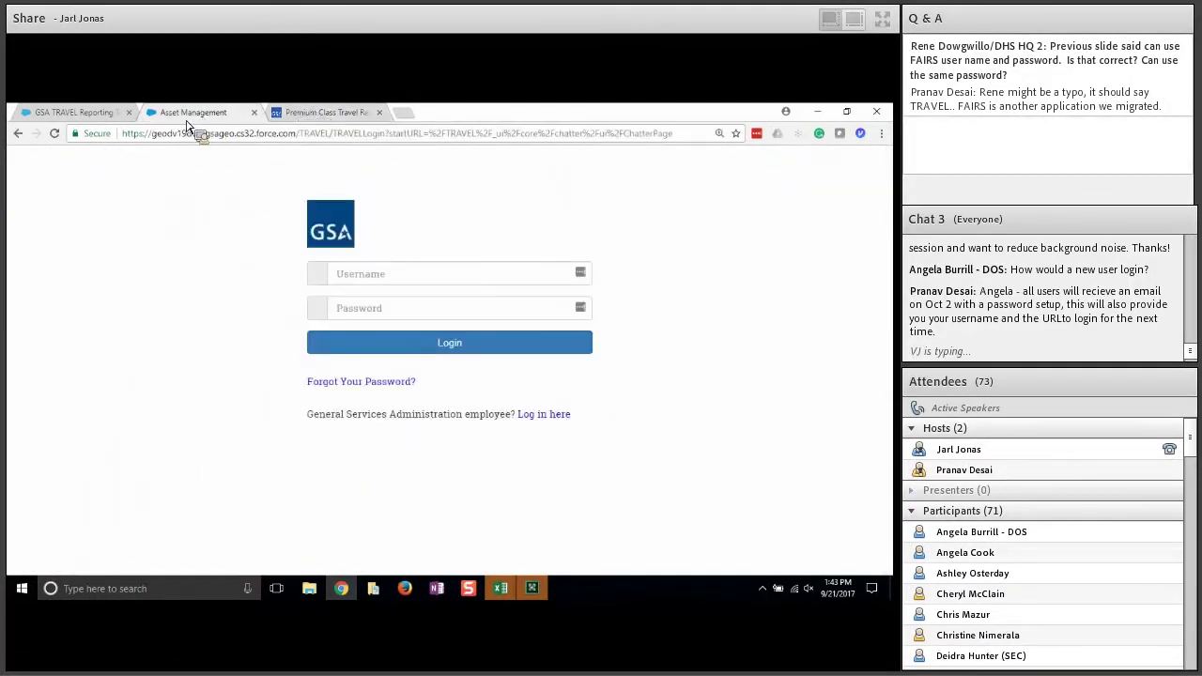
click(19, 137)
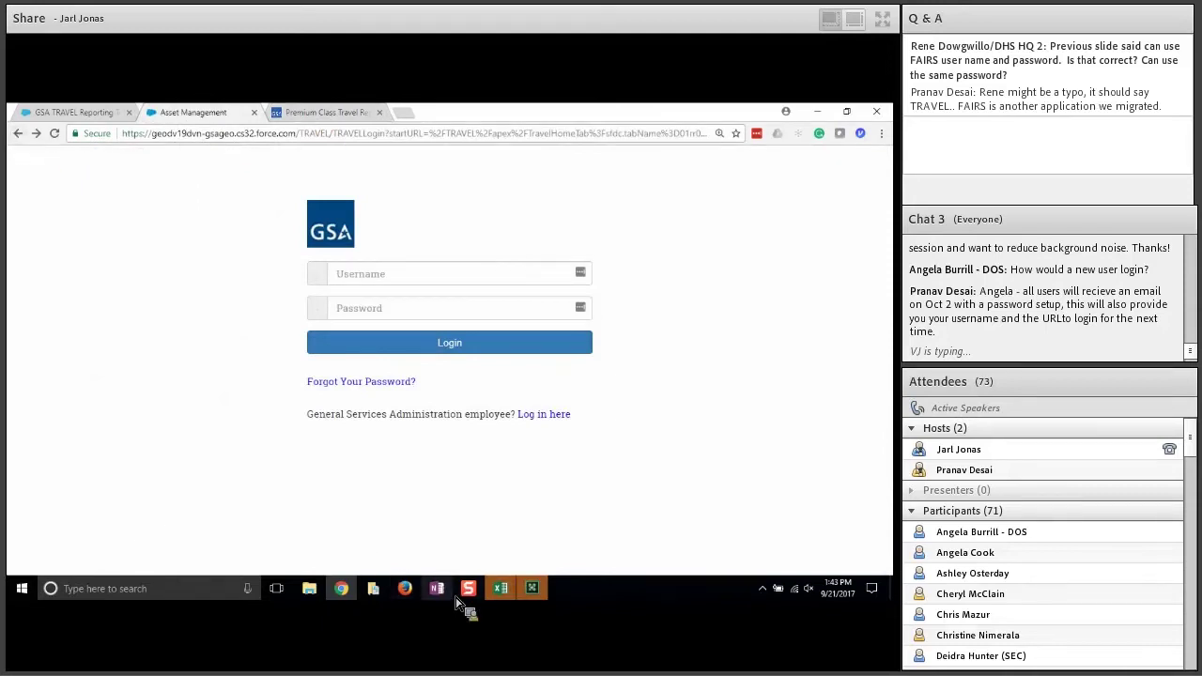
- Copy the Salesforce sandbox URL from the TRAVEL note in OneNote and load it in the Chrome browser
click(439, 588)
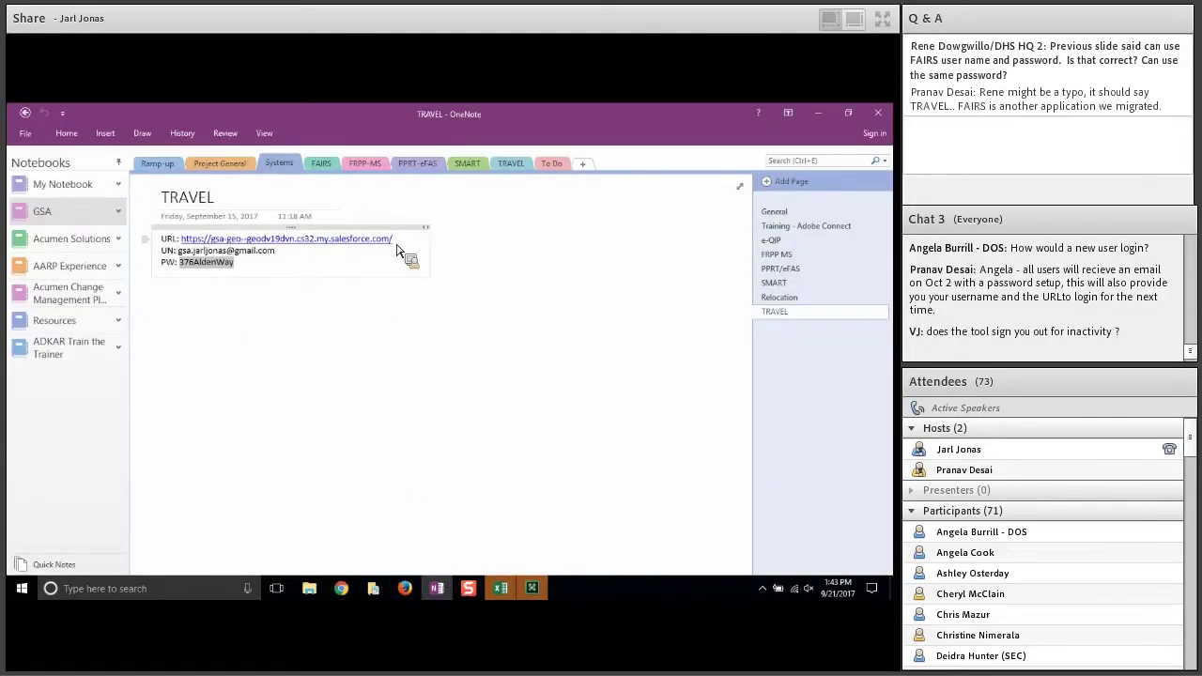
drag(392, 239, 183, 239)
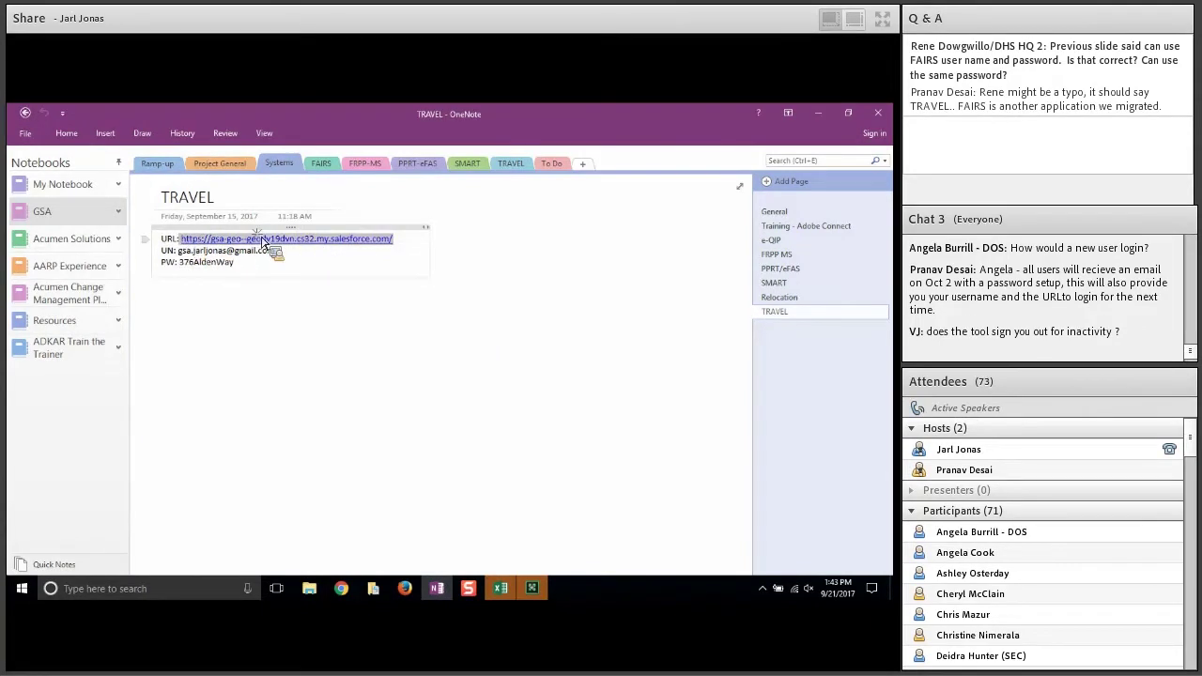
drag(357, 241, 272, 190)
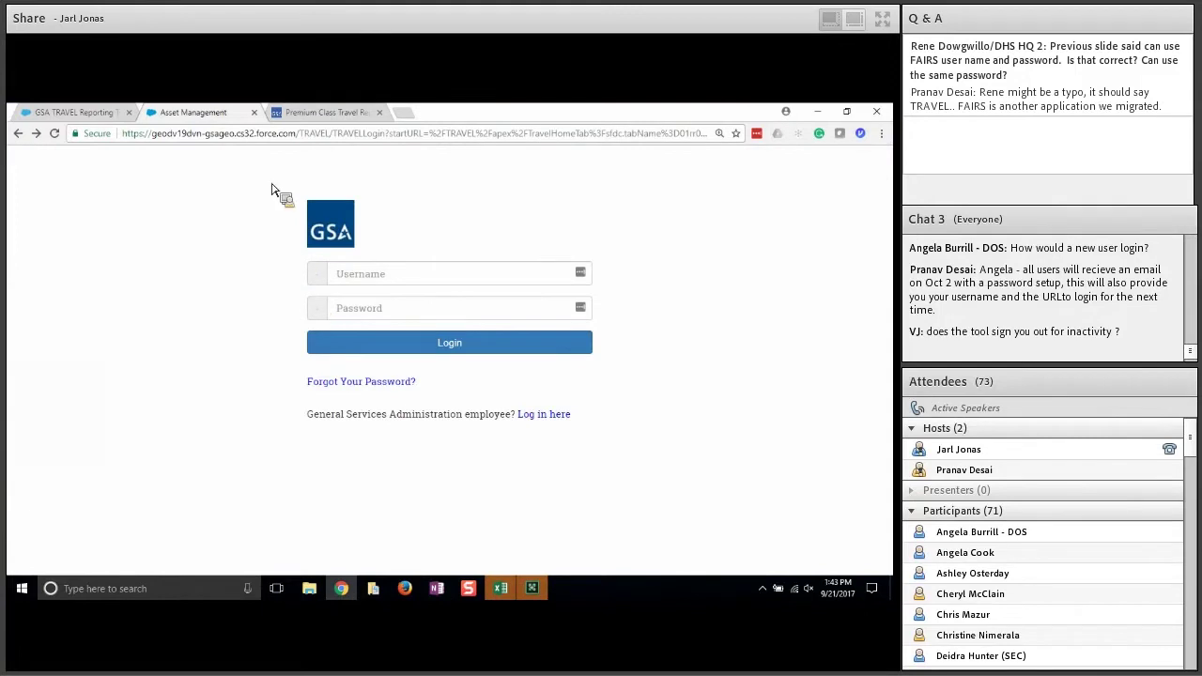
drag(253, 132, 254, 141)
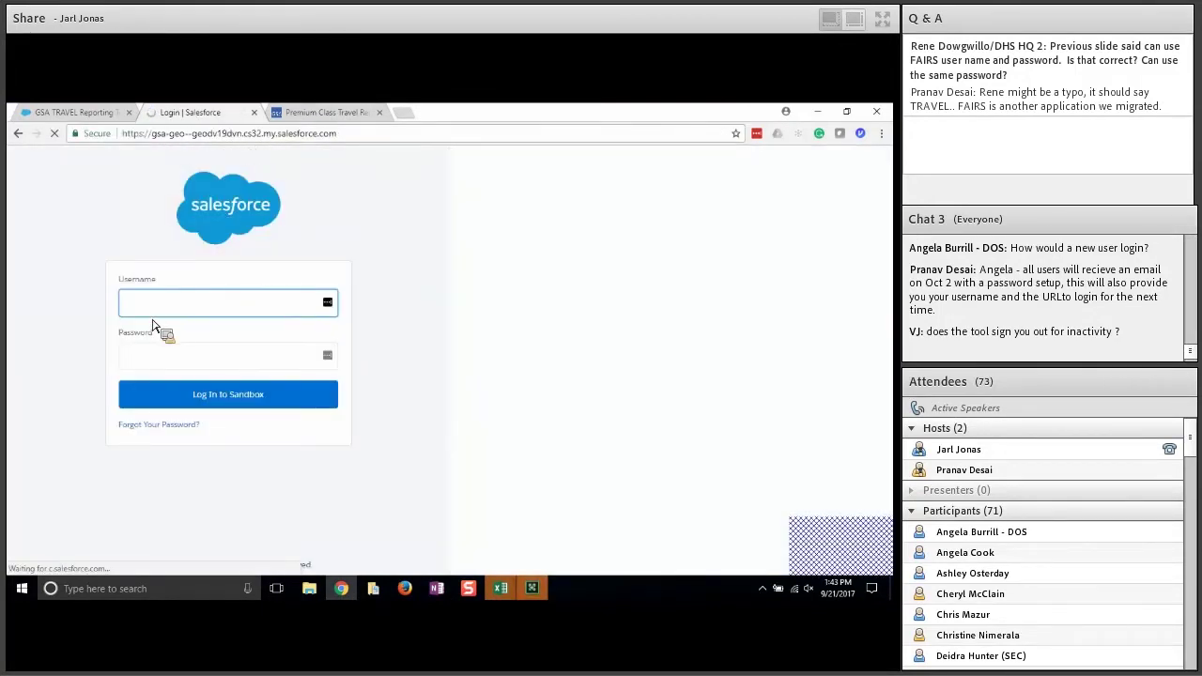
- Log in to the sandbox with the username copied from the OneNote page and the account password, and decline saving the login in LastPass
text(gsa)
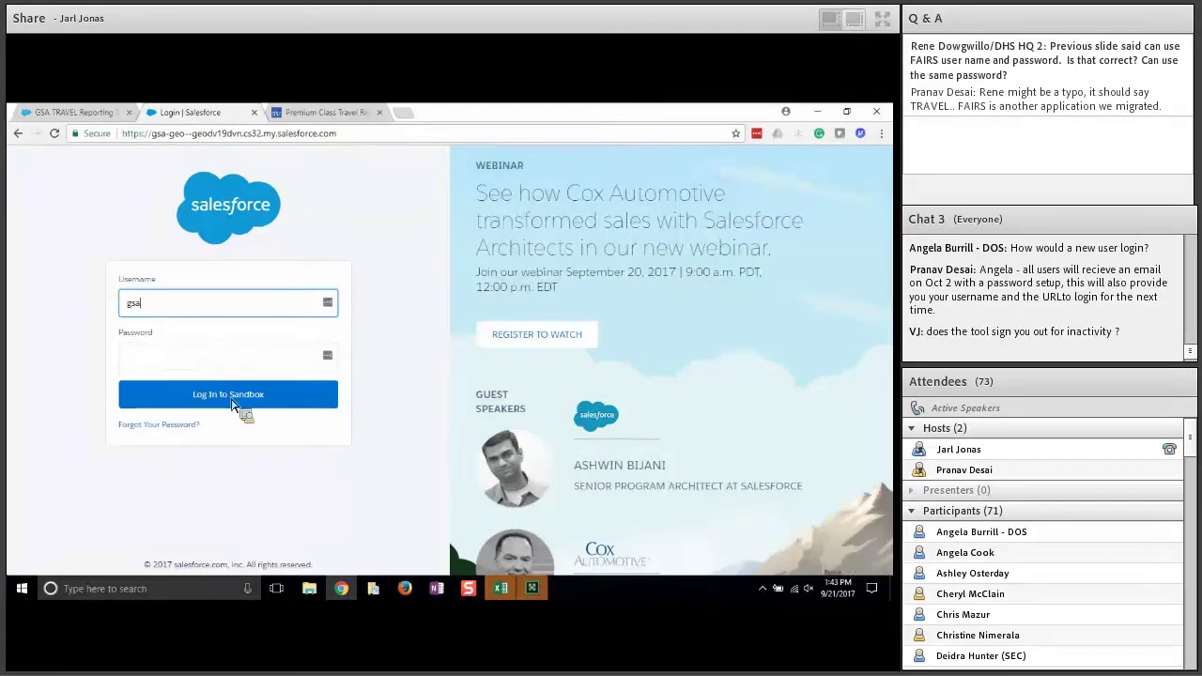
click(437, 588)
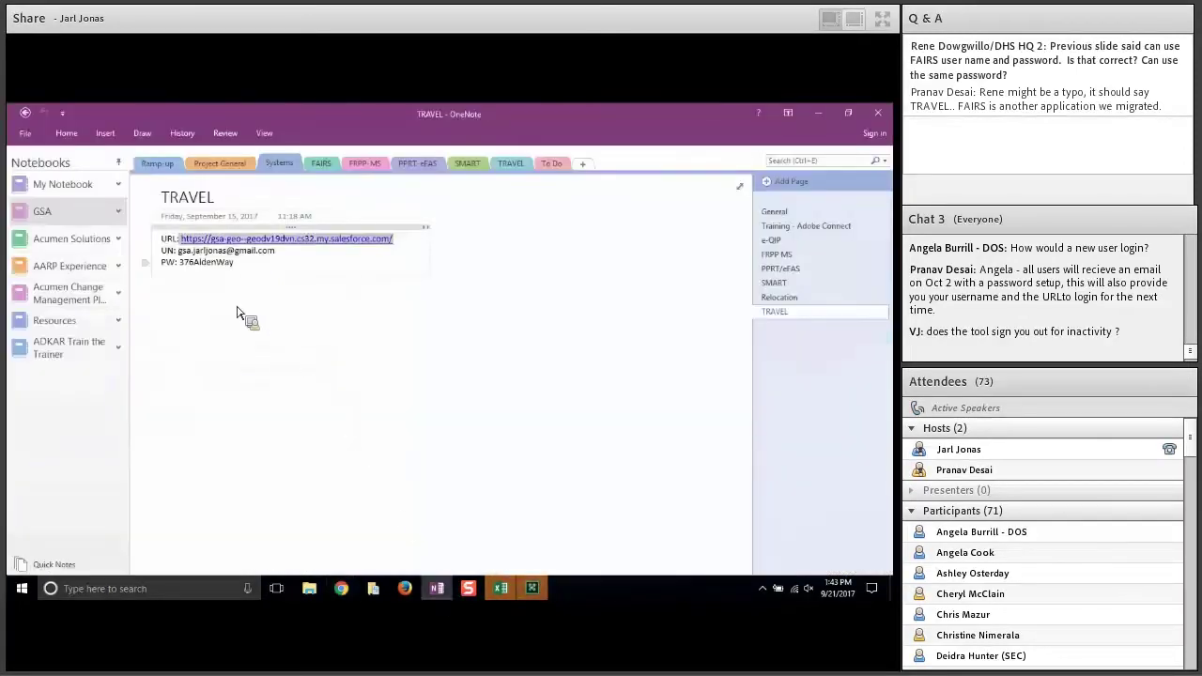
drag(178, 250, 113, 303)
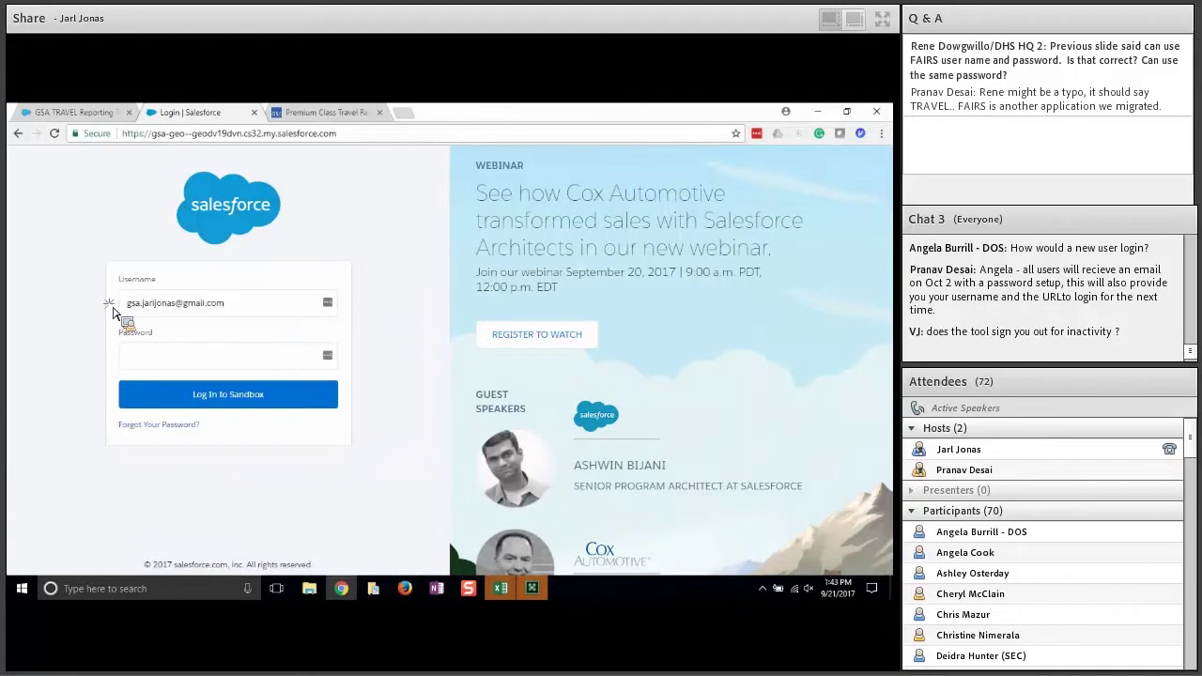
click(137, 353)
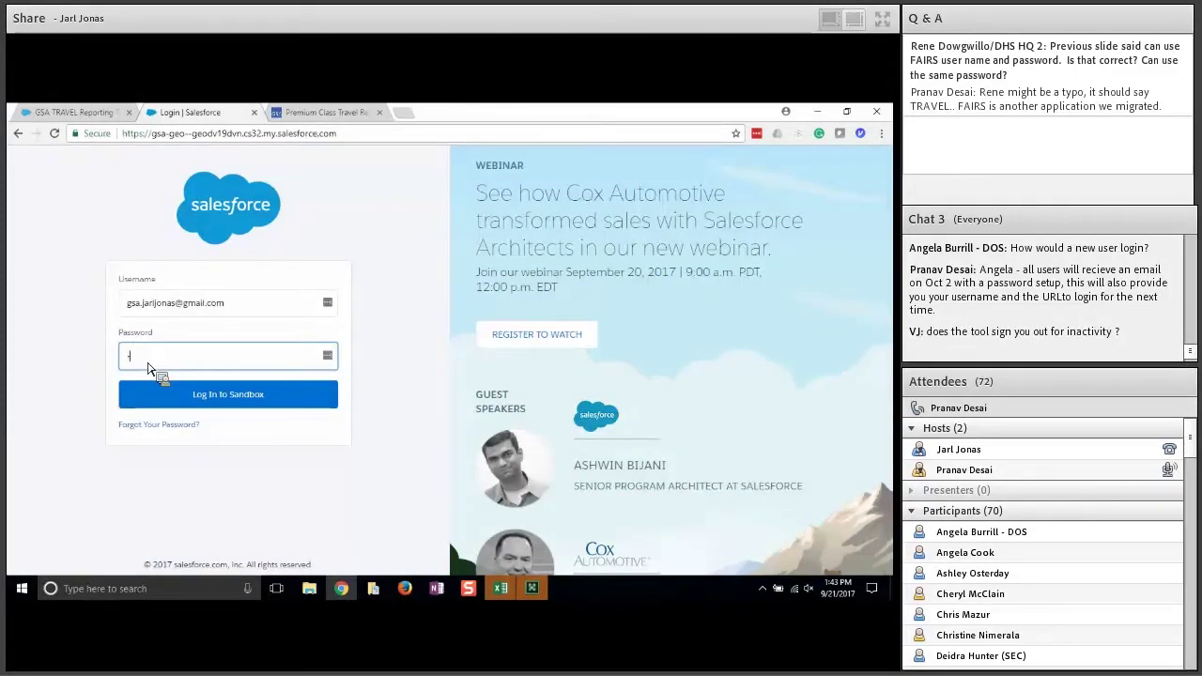
text(****)
click(220, 398)
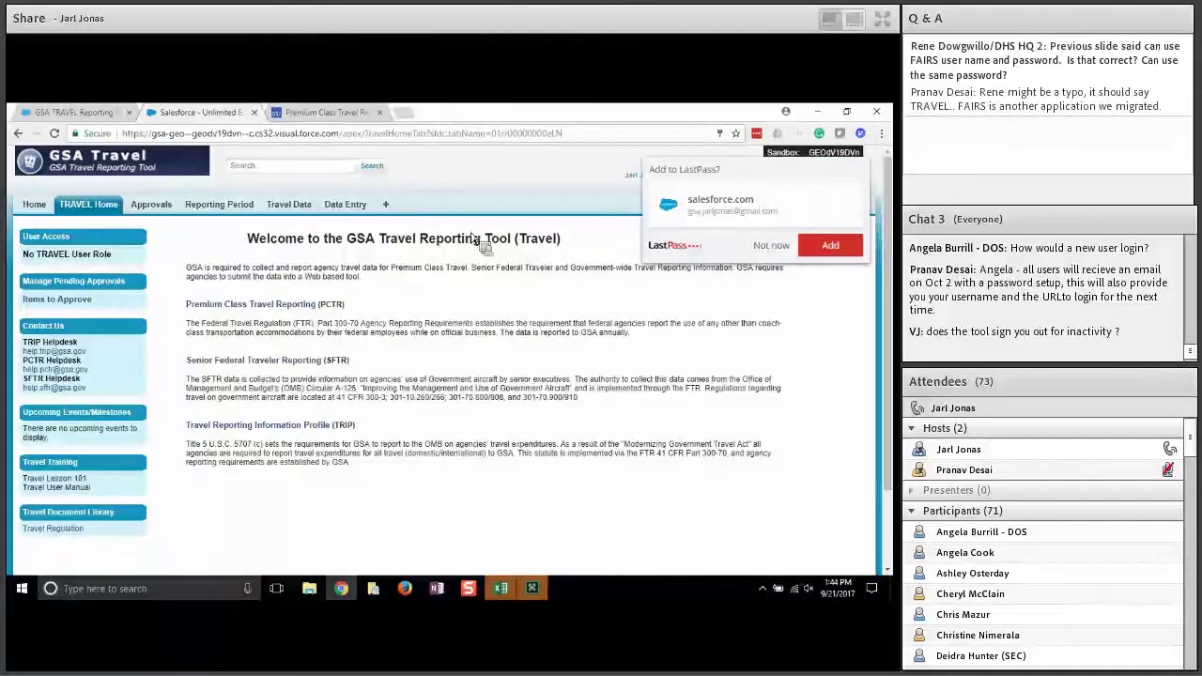
click(771, 245)
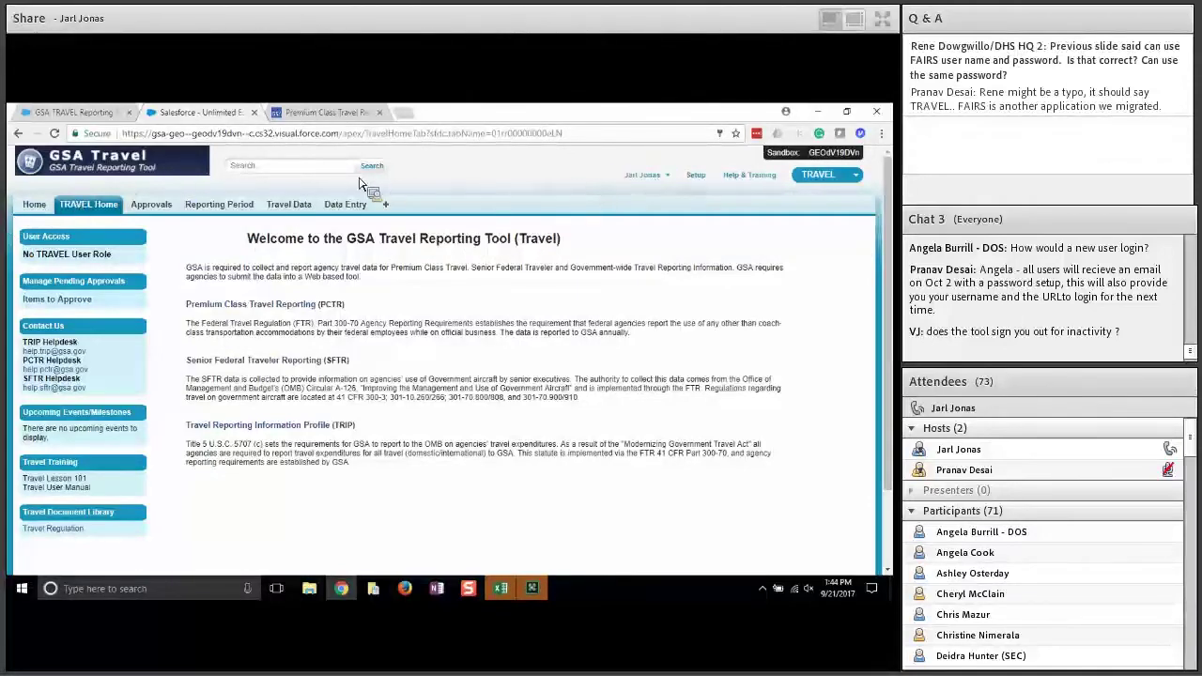
- Search for "Over" and open the TRAVEL OversightPFUser profile from the recent items
click(329, 169)
text(dOver)
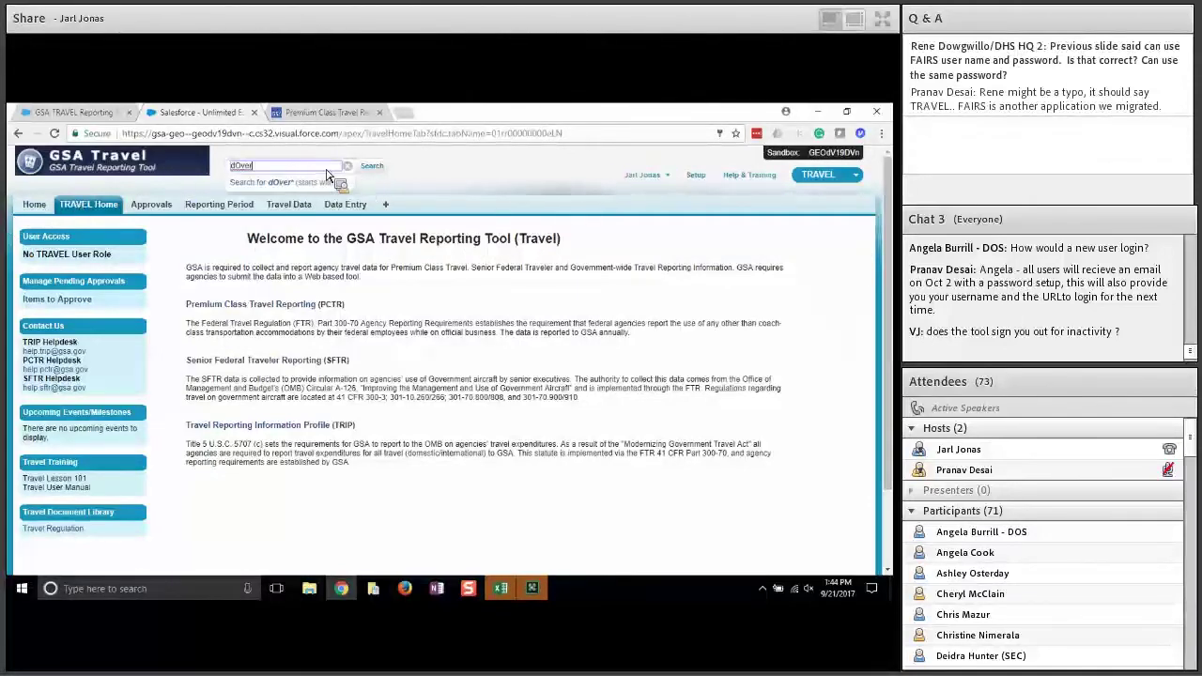
key(Return)
click(327, 170)
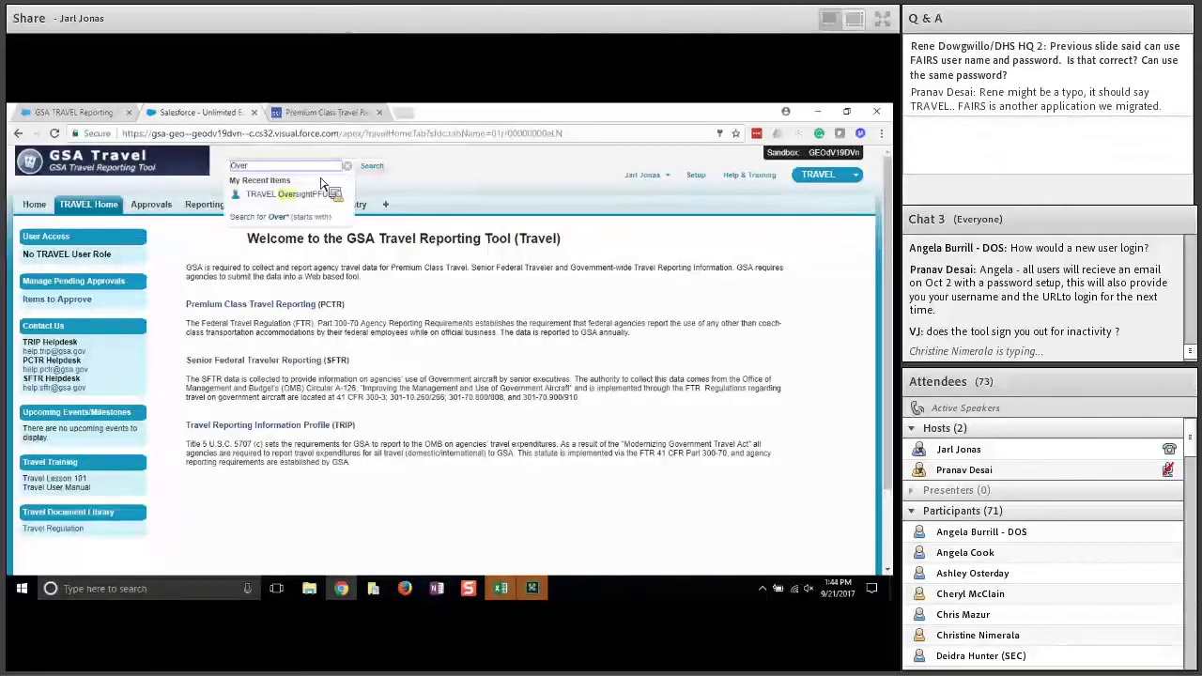
click(300, 194)
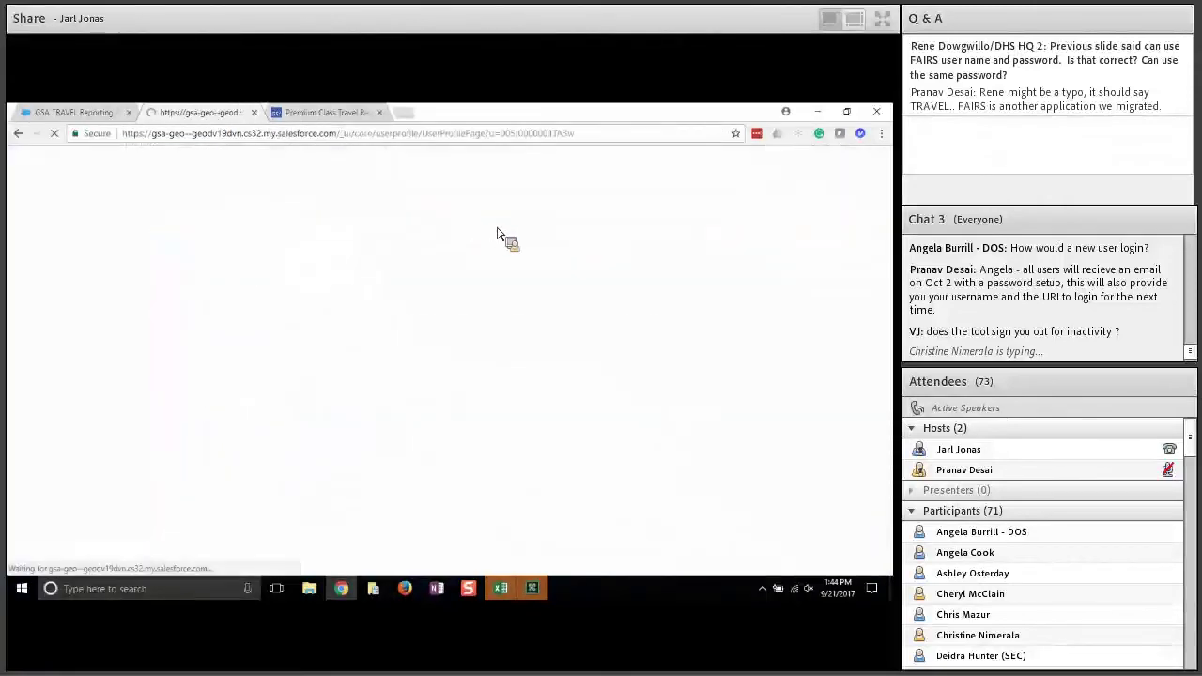
- Open the oversight user's detail page, log in as that user, and switch to the TRAVEL community
click(638, 236)
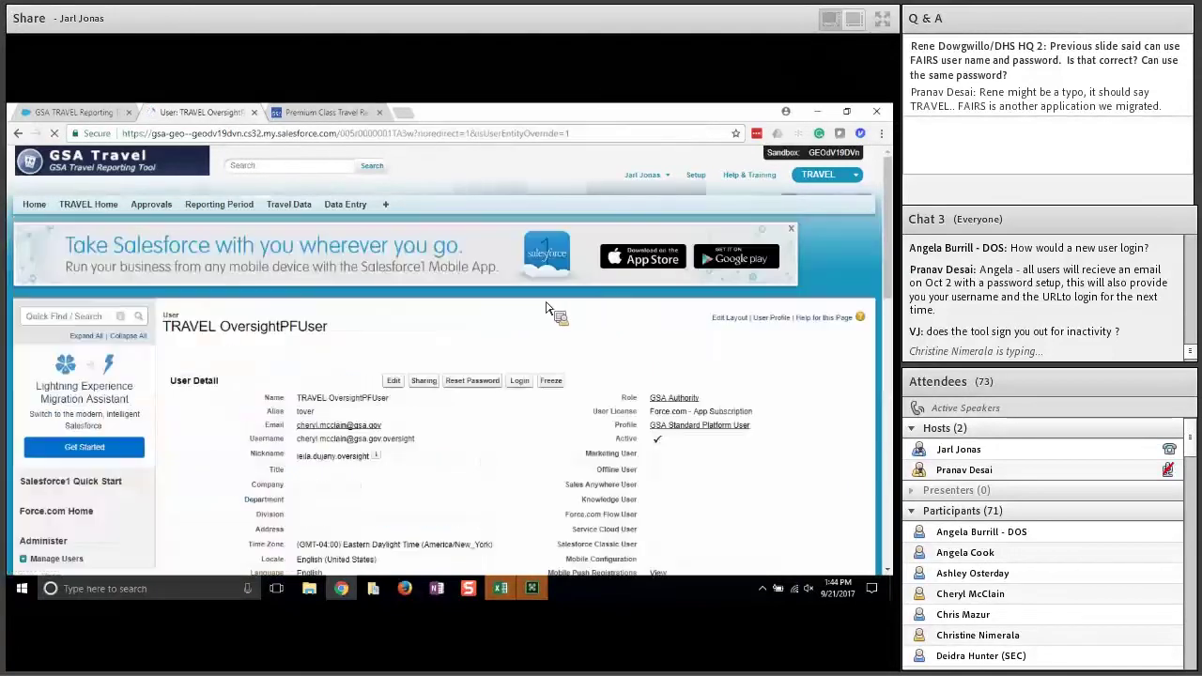
click(530, 328)
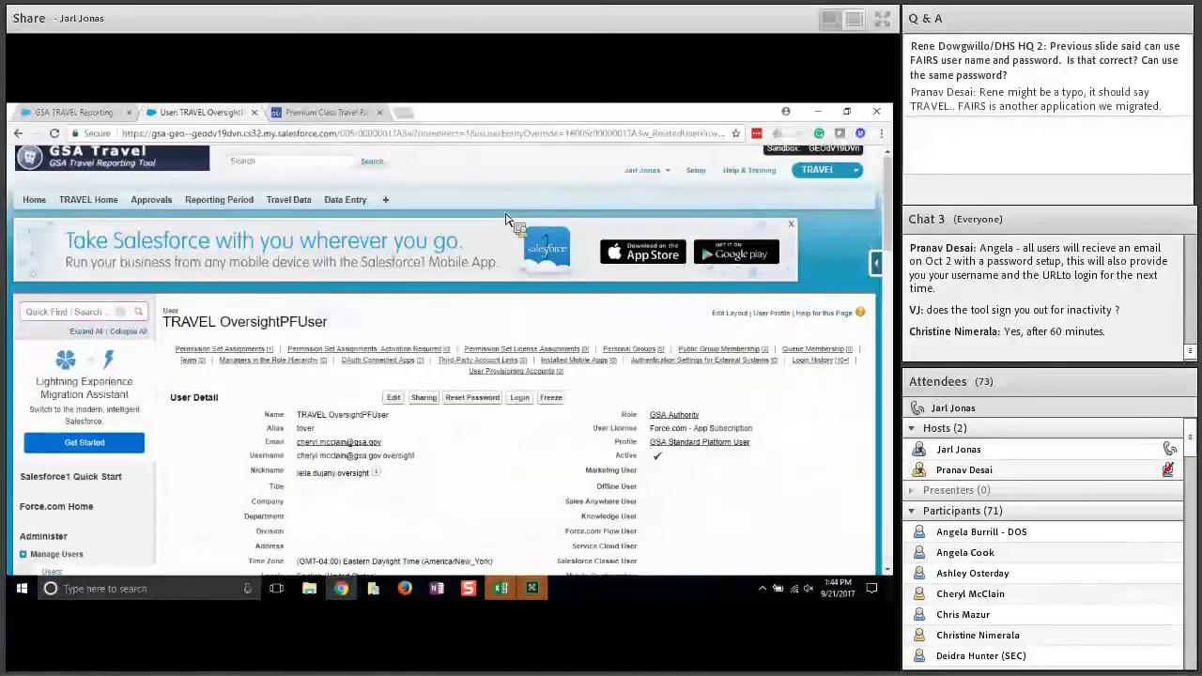
click(522, 400)
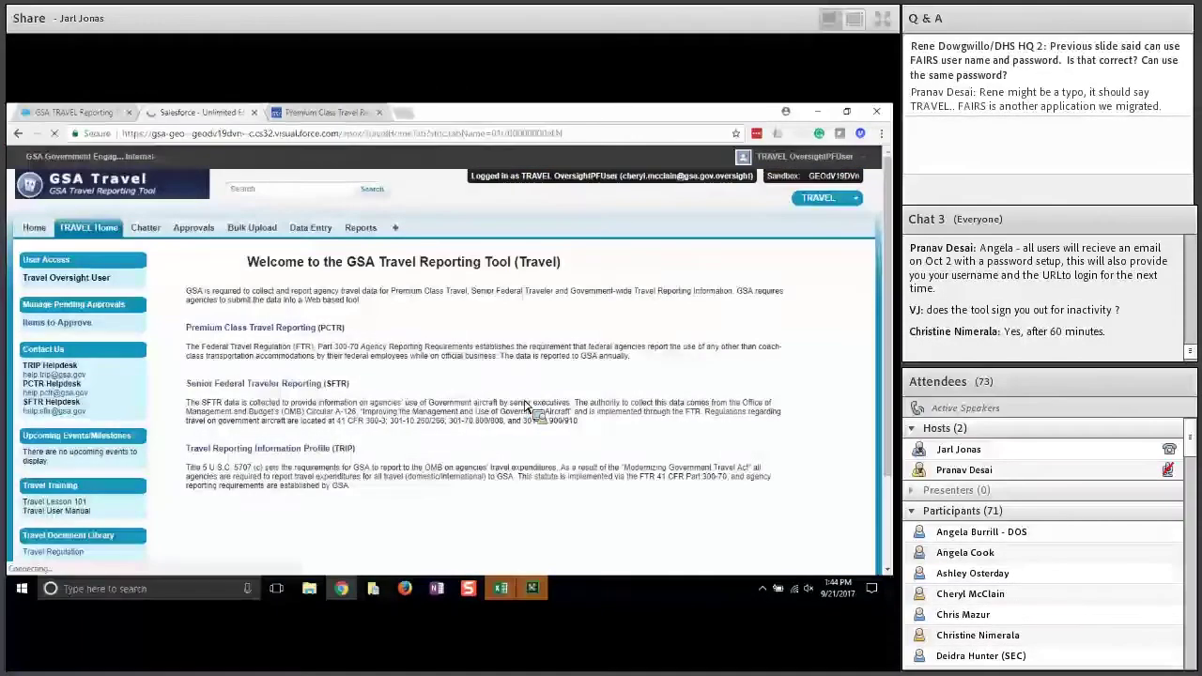
click(104, 159)
click(82, 200)
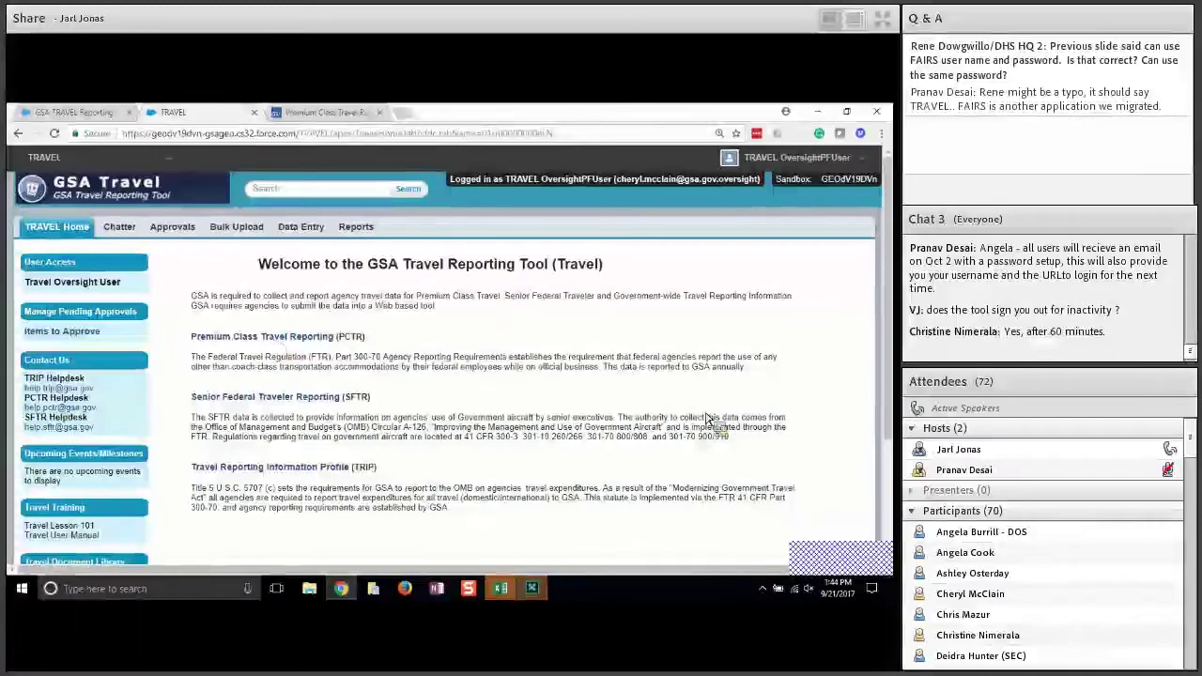
- Look through the Chatter, Approvals, Bulk Upload, Data Entry and Reports pages, and return to TRAVEL Home
click(56, 230)
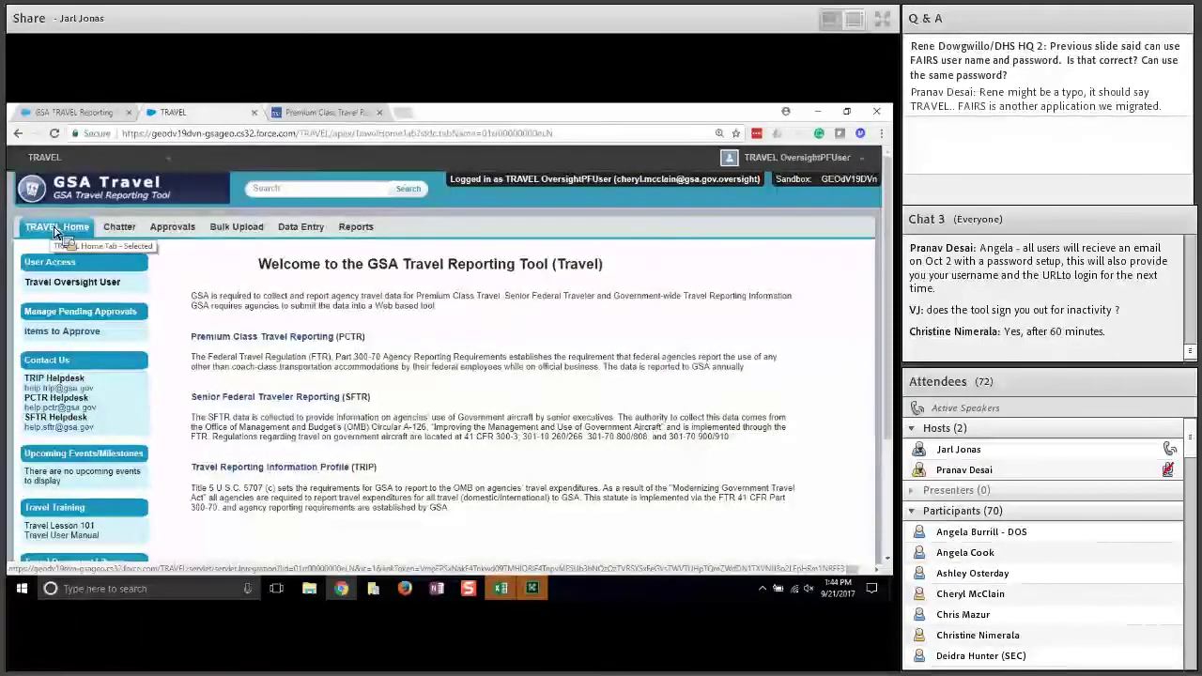
click(119, 229)
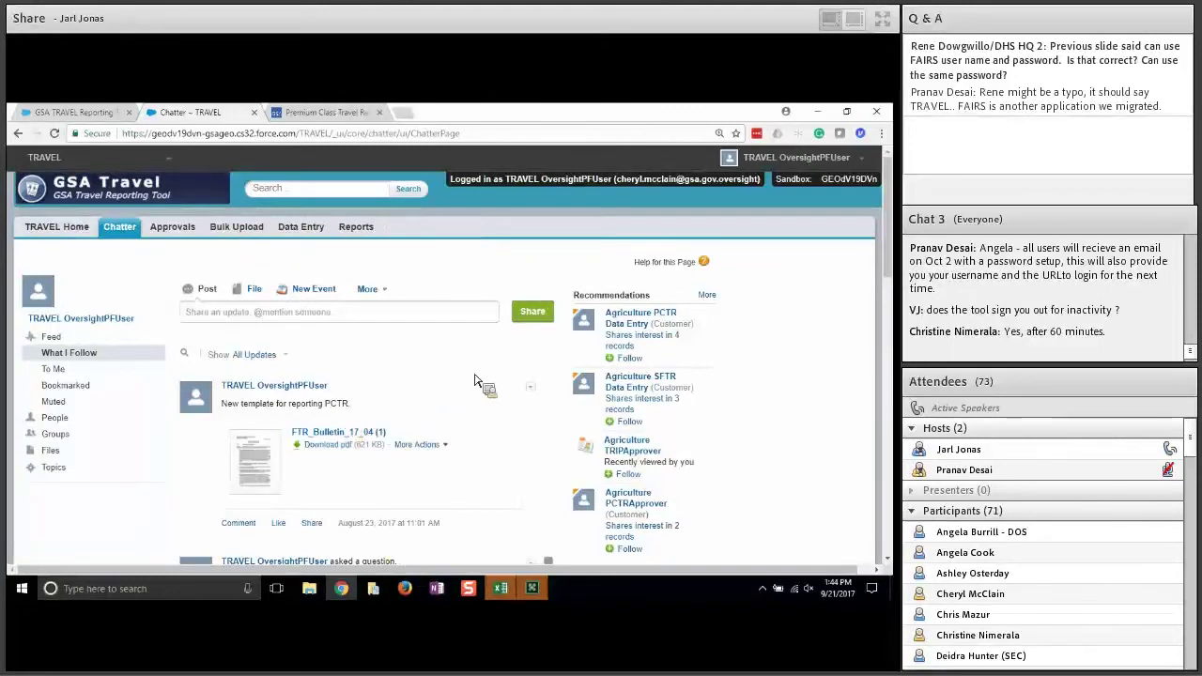
click(194, 234)
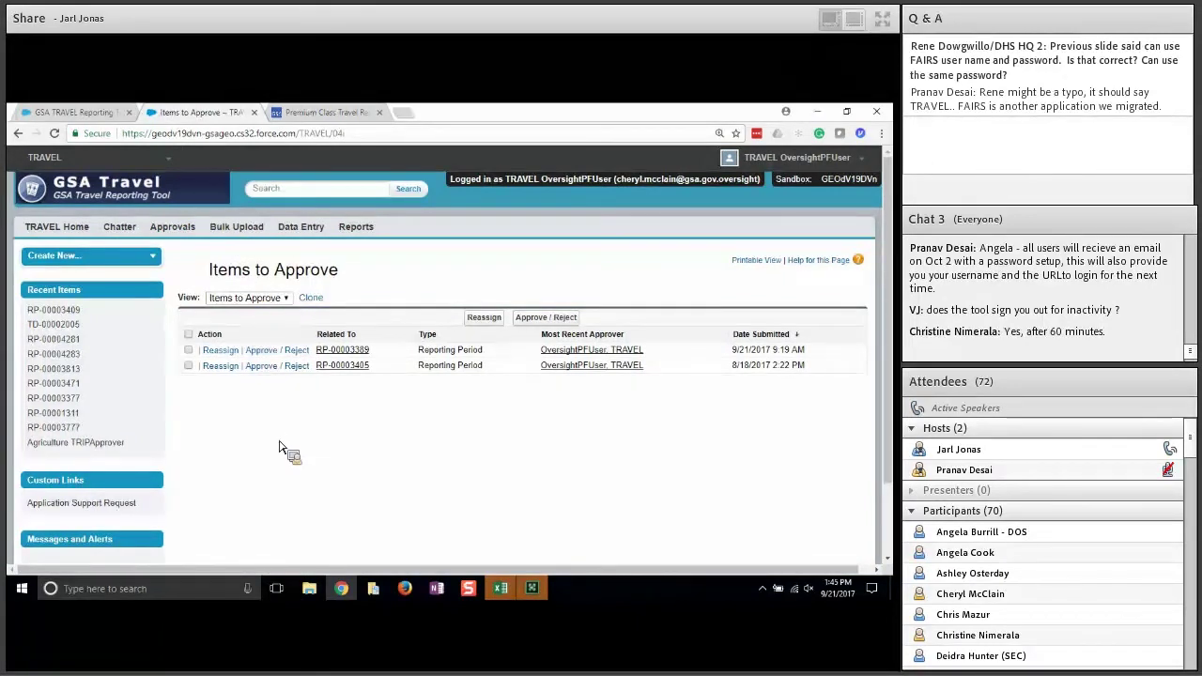
click(244, 227)
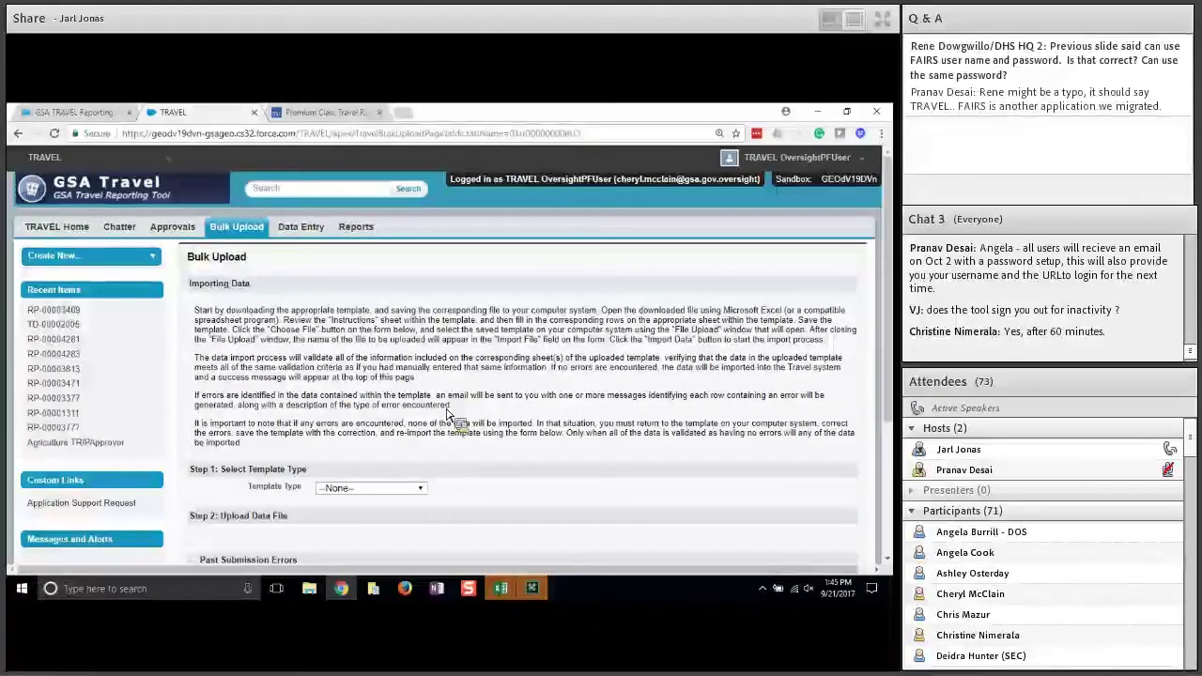
click(308, 235)
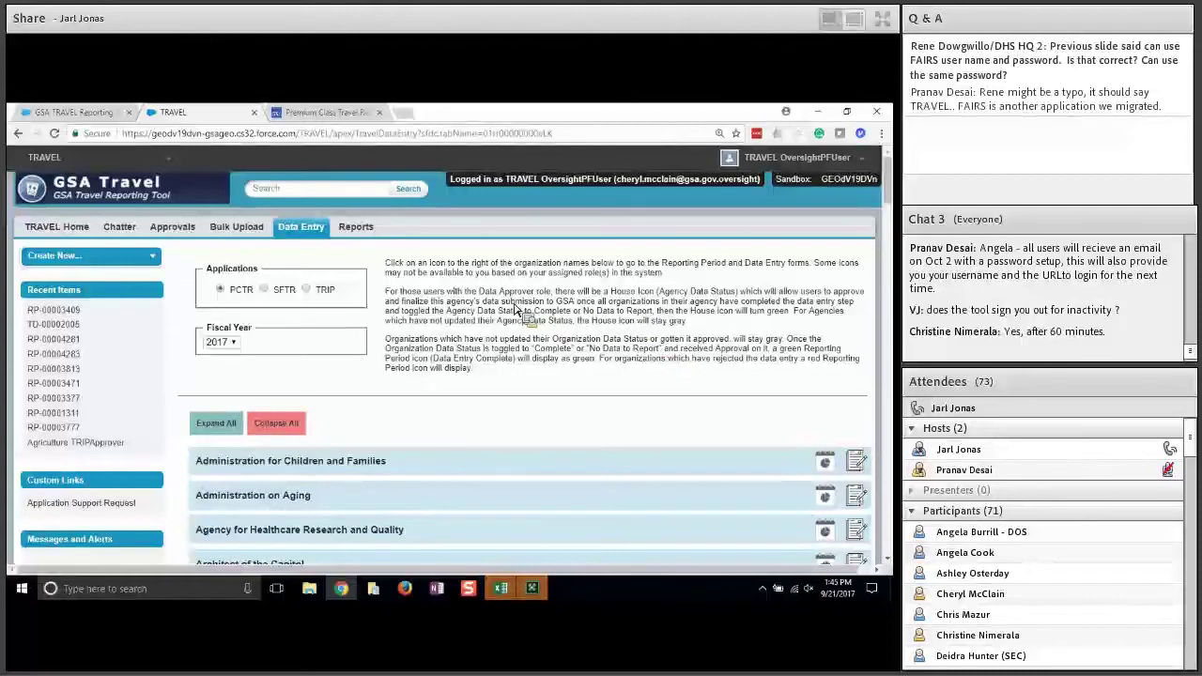
click(357, 233)
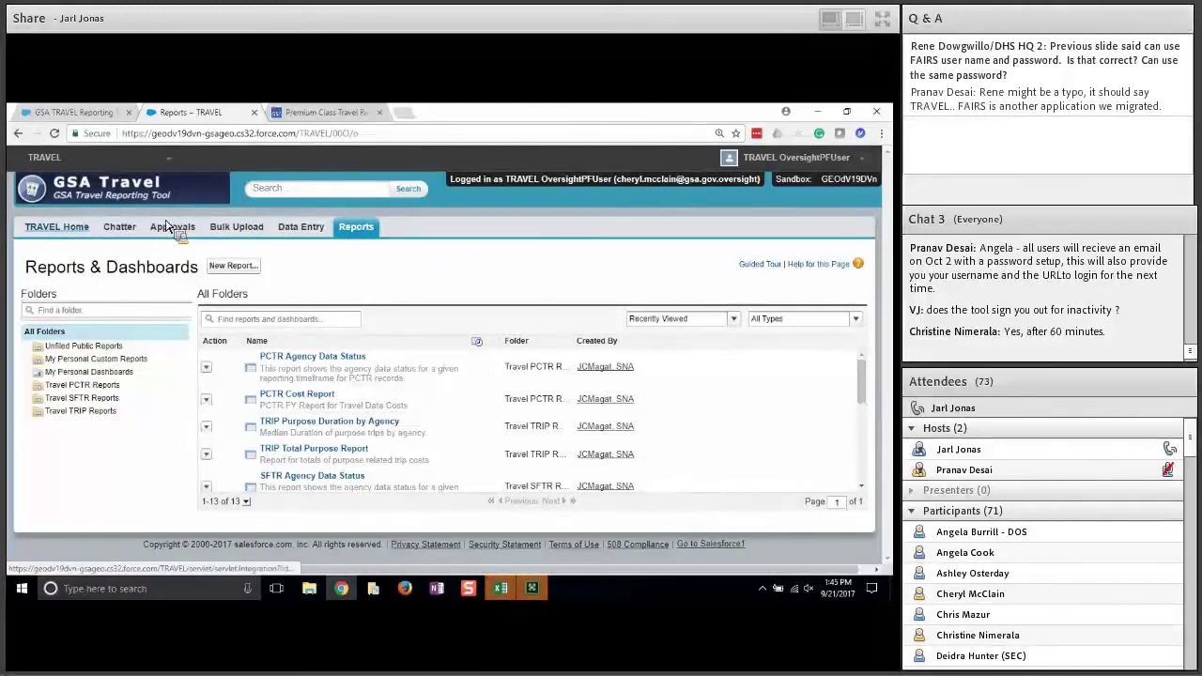
click(58, 233)
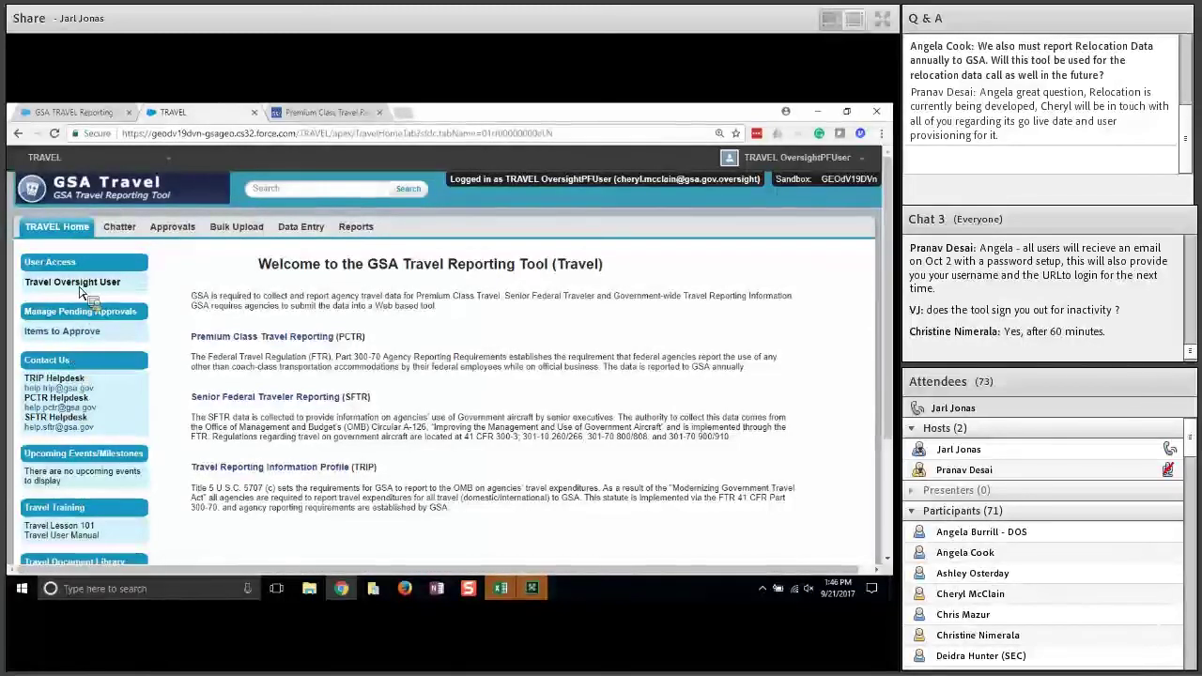
- Highlight the Travel Oversight User role, view the Items to Approve list in a separate page, and close that page
drag(29, 282, 134, 298)
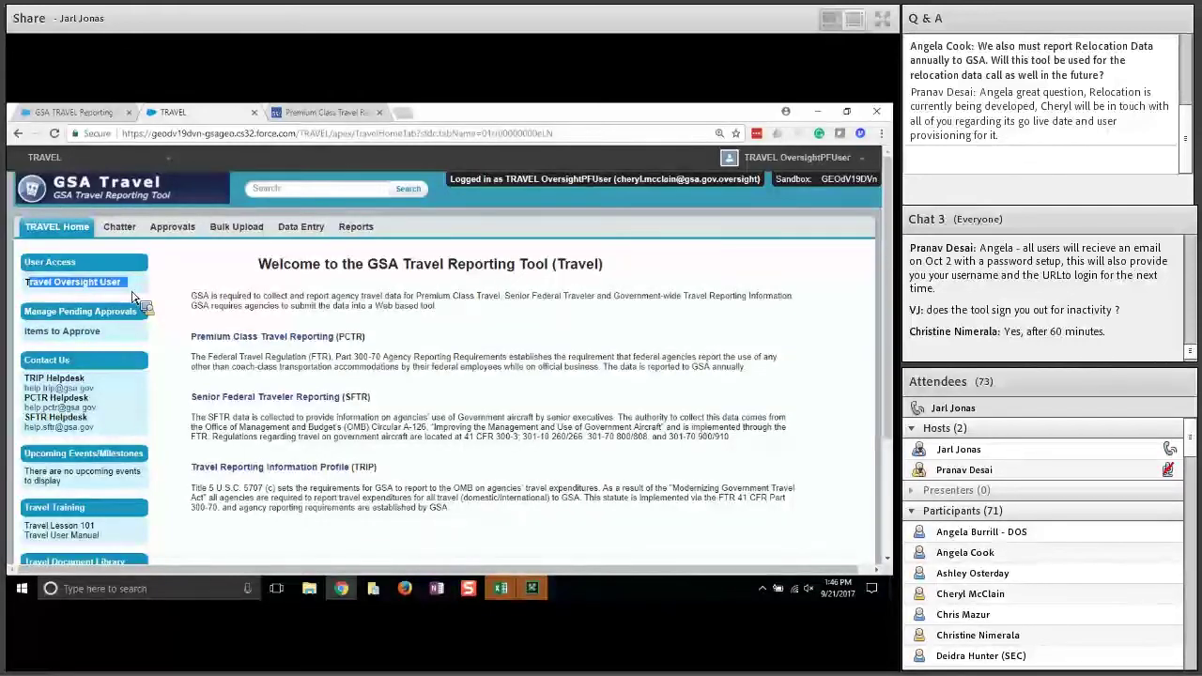
click(37, 318)
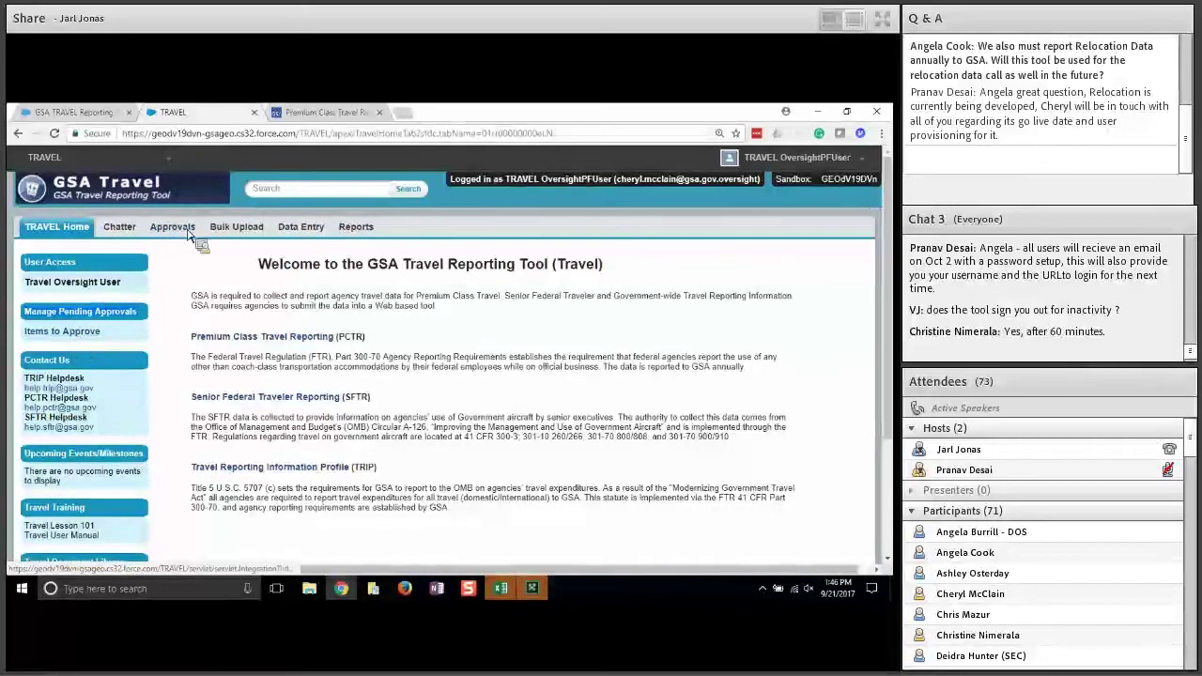
click(85, 336)
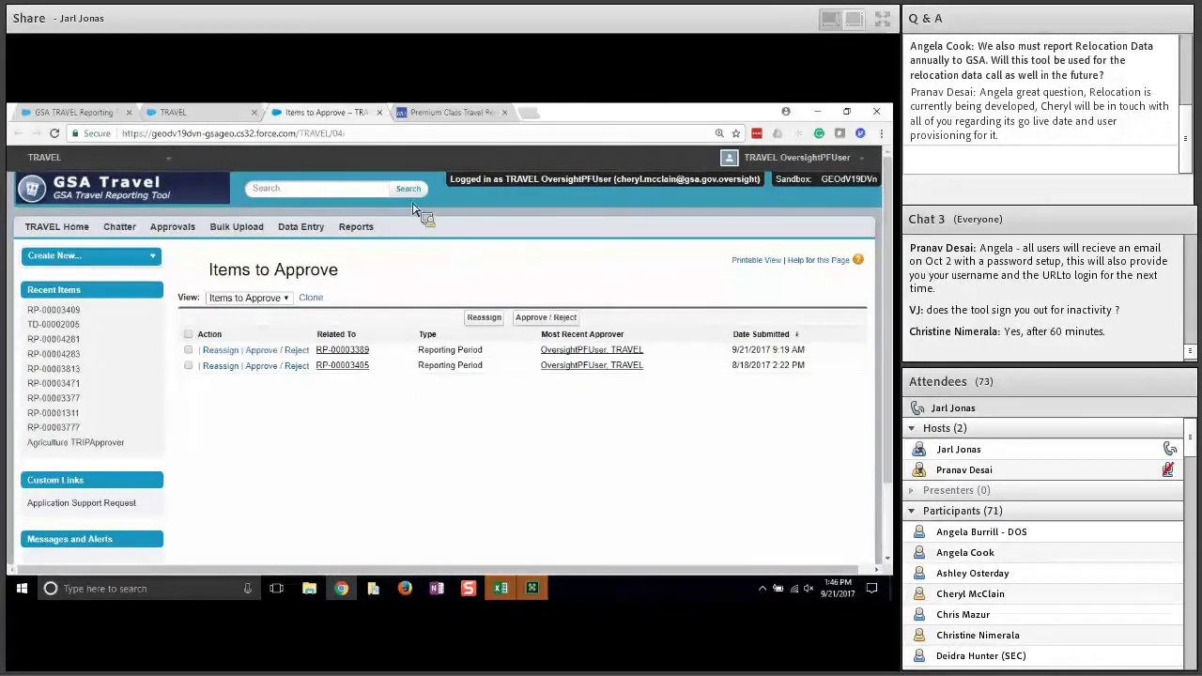
click(380, 111)
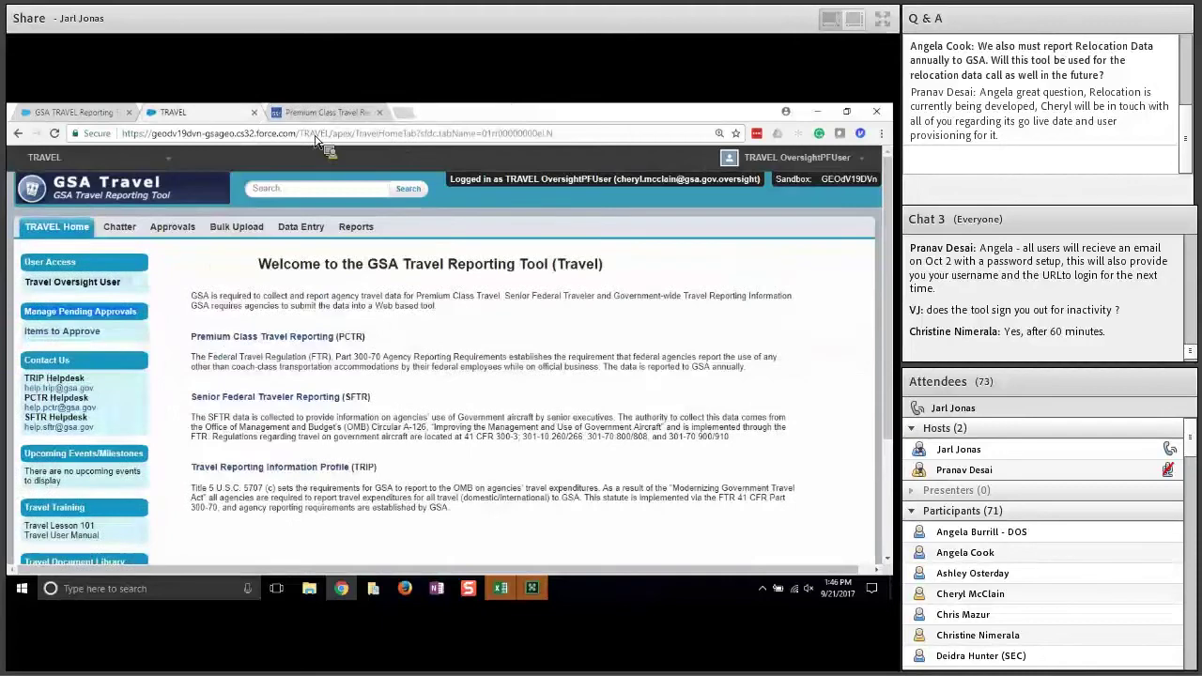
- Highlight the Upcoming Events/Milestones, Travel Training and Travel Document Library entries on the home page
scroll(112, 334, down, 2)
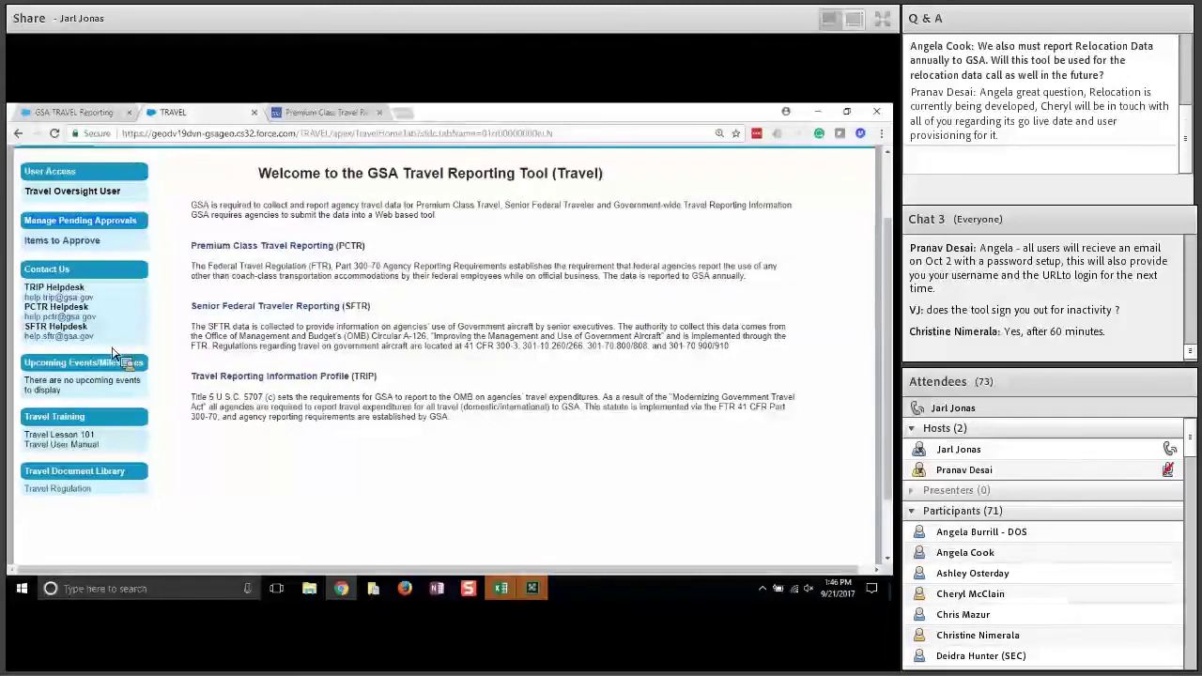
drag(31, 374, 94, 389)
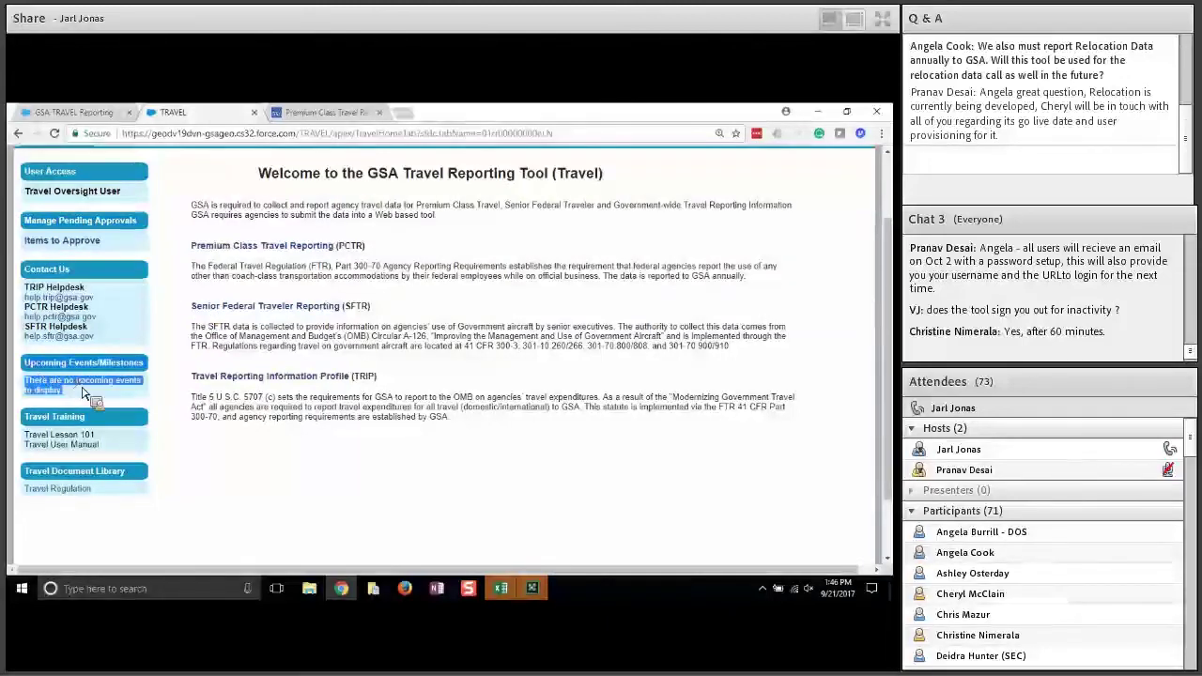
click(93, 395)
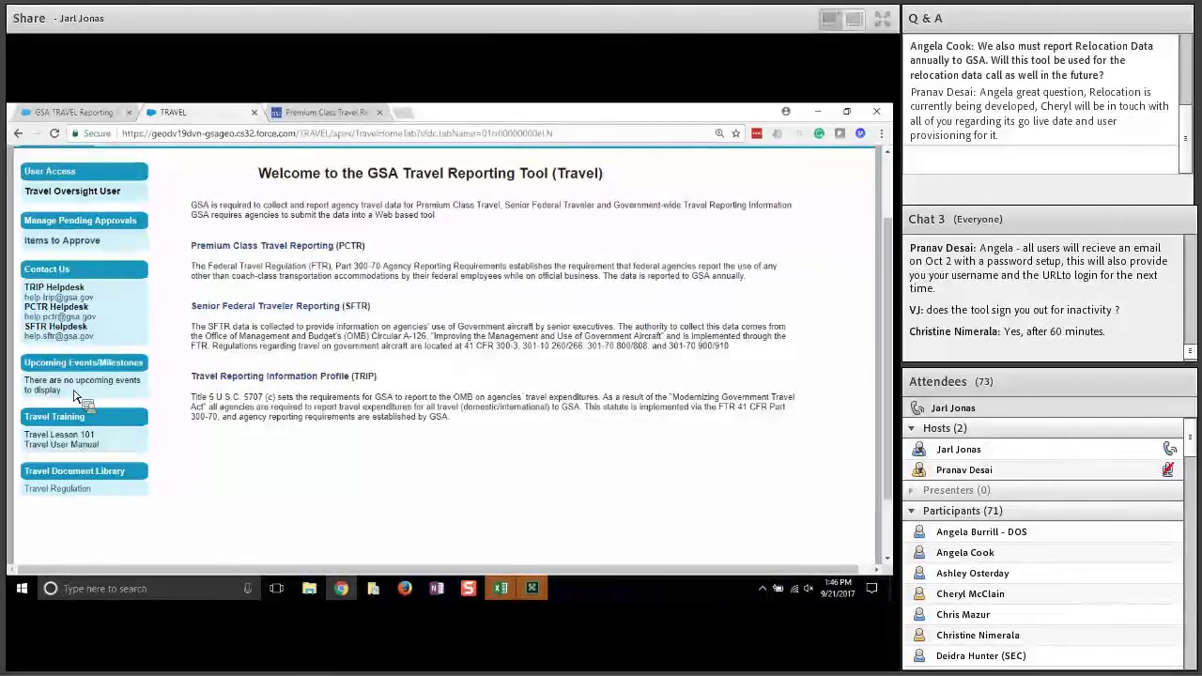
drag(26, 434, 113, 458)
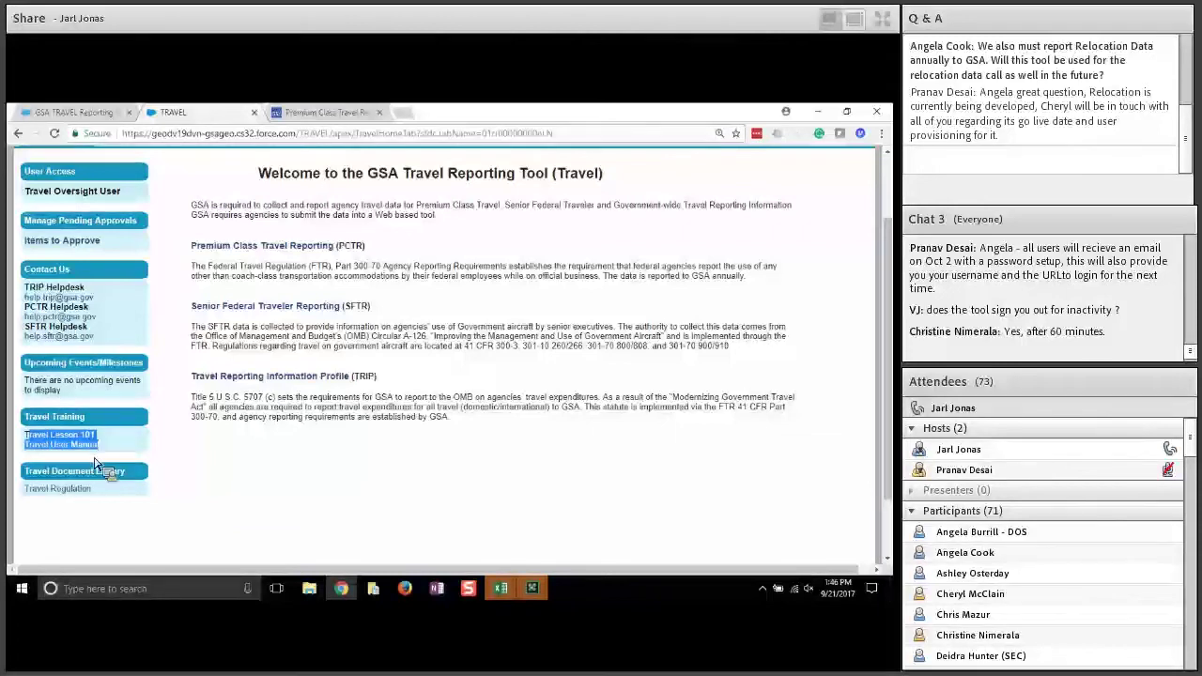
click(42, 485)
drag(144, 486, 36, 517)
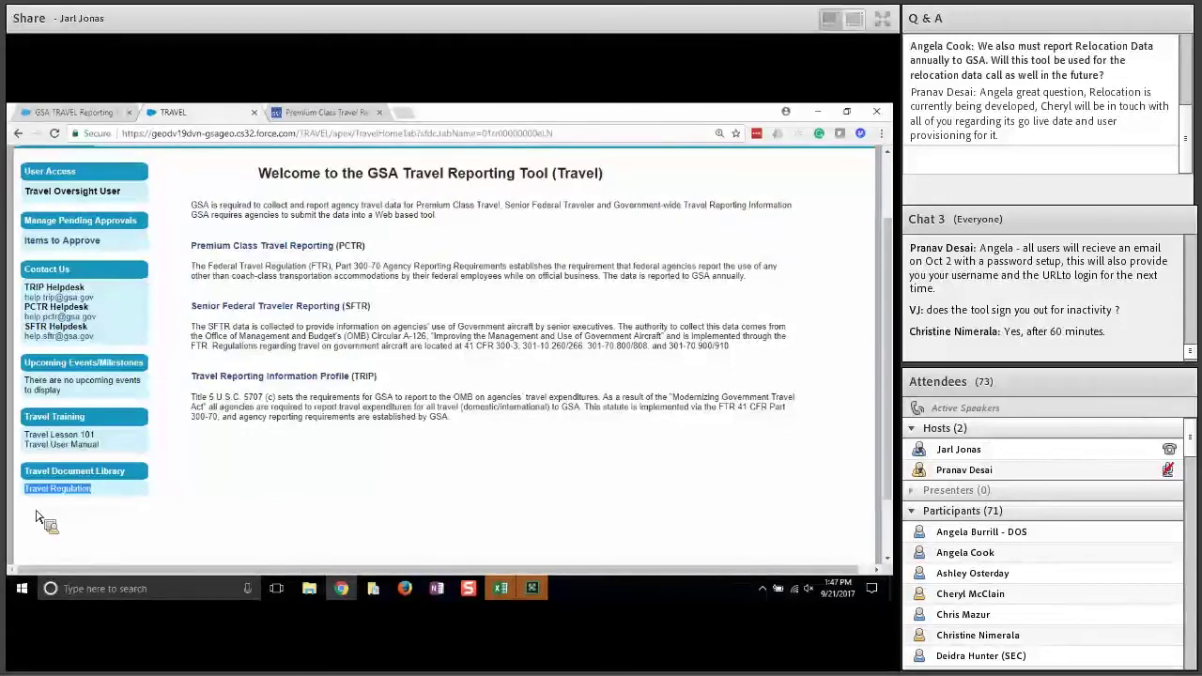
drag(36, 517, 496, 402)
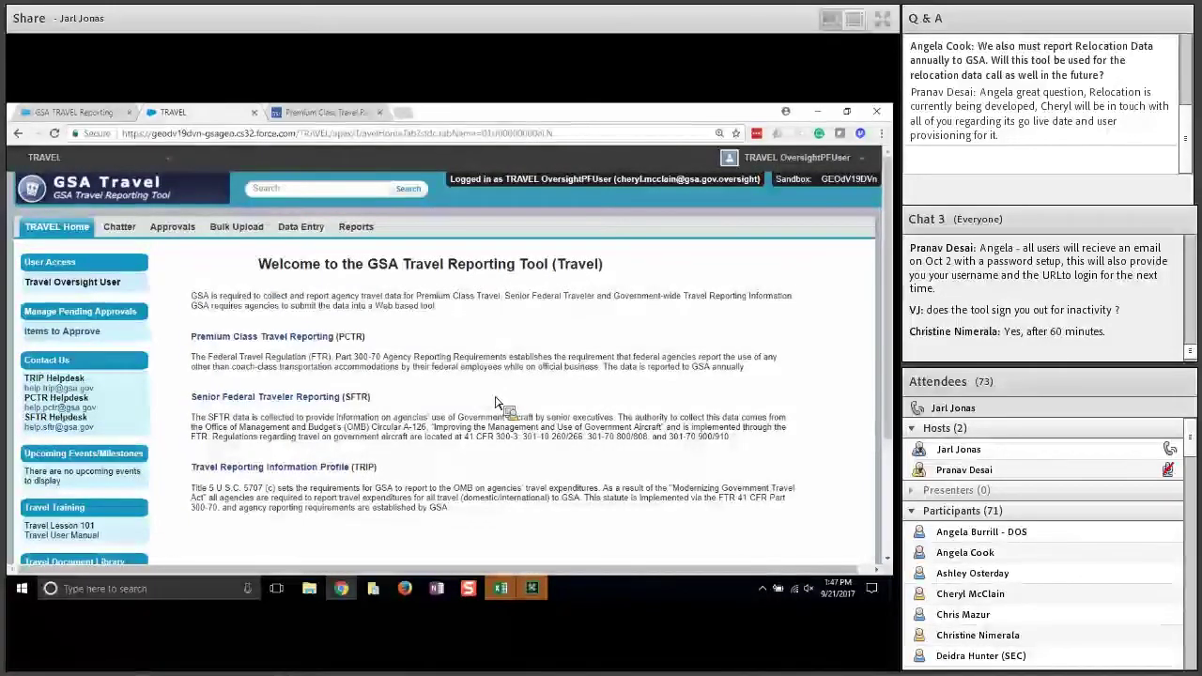
- Search for "RP" to preview the matching recent items, and clear the search text
drag(496, 402, 316, 199)
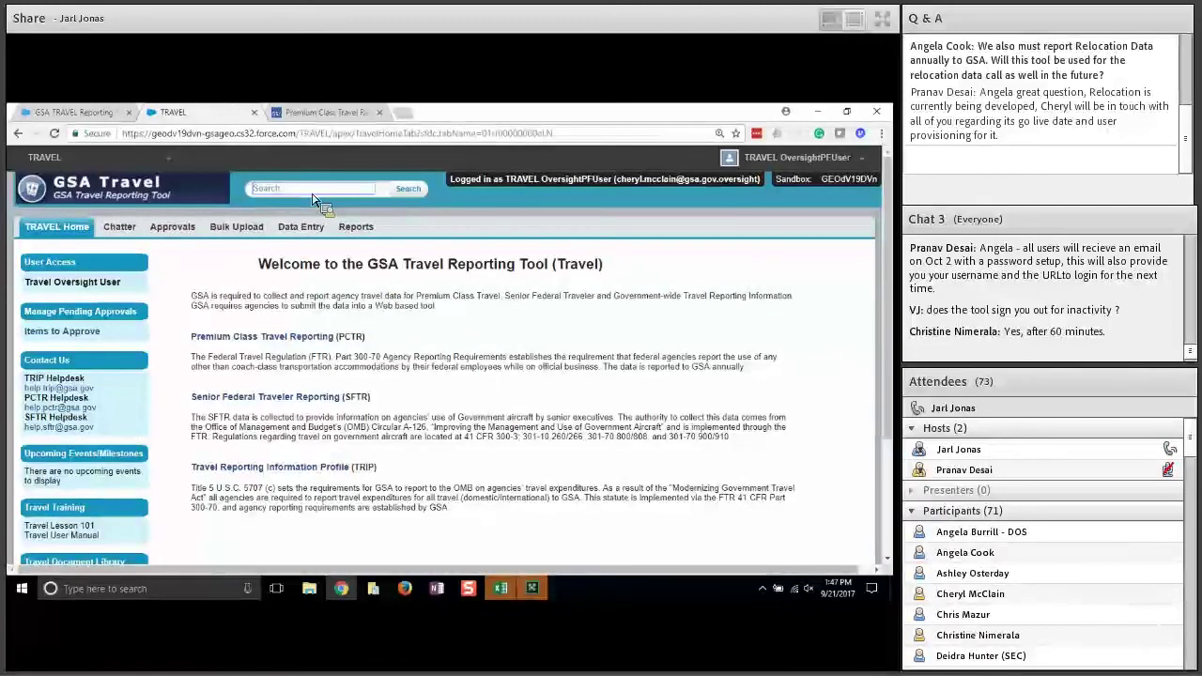
drag(315, 199, 316, 199)
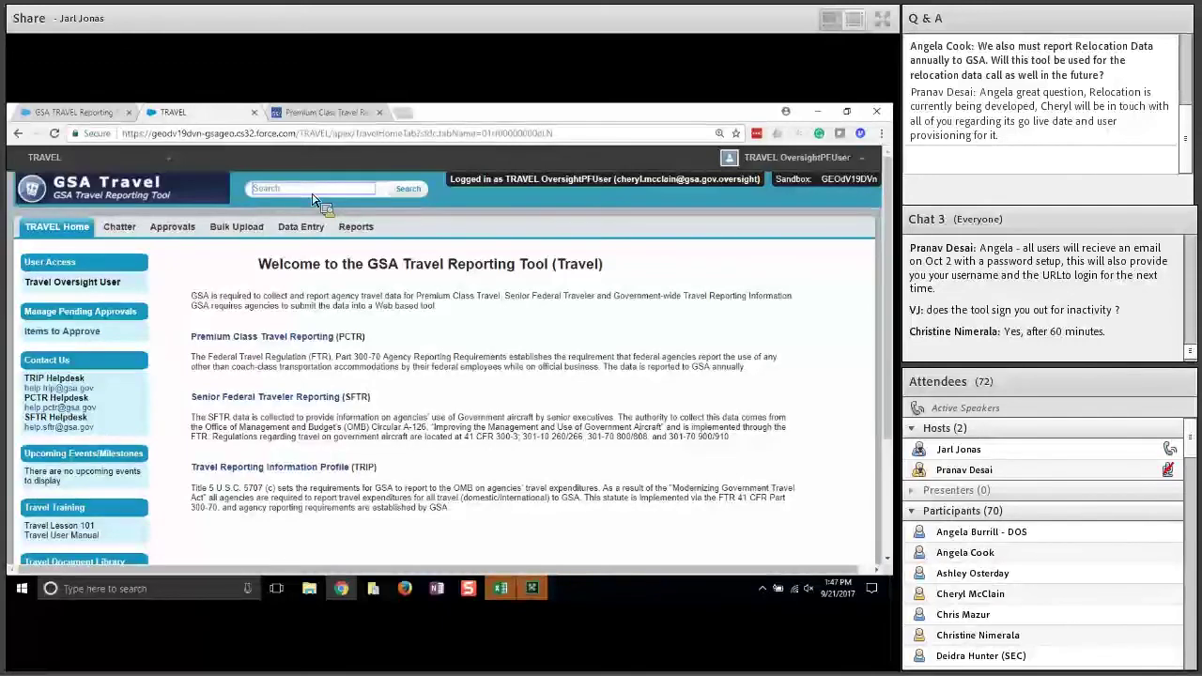
text(RP)
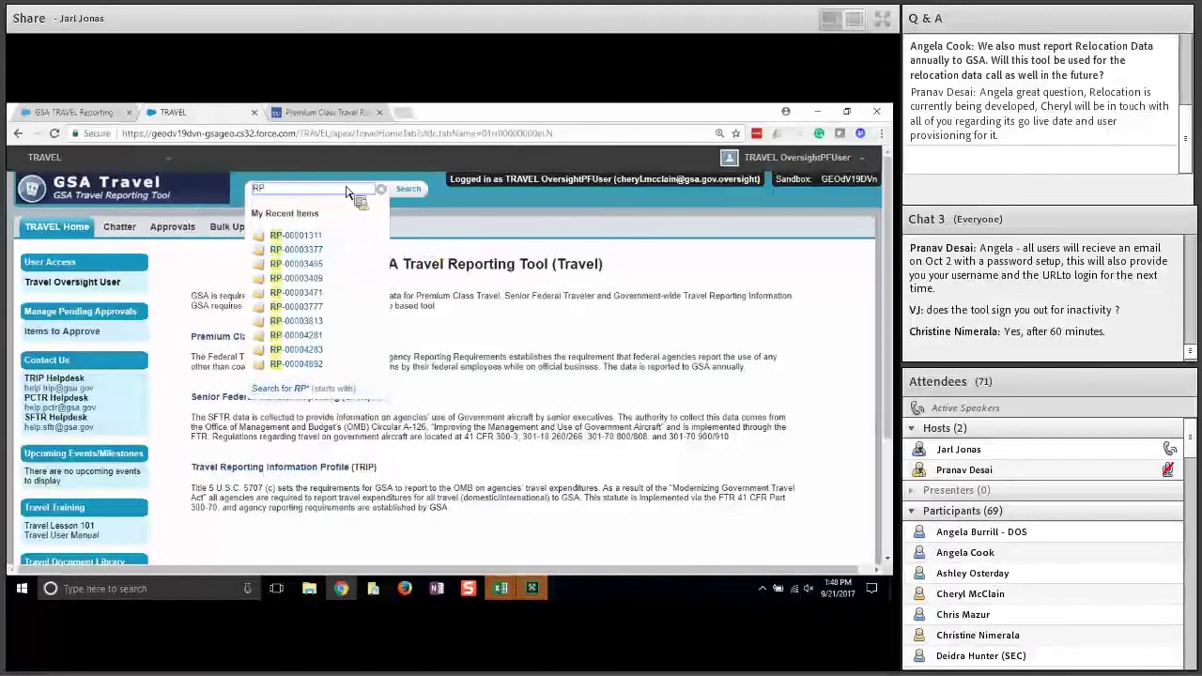
click(443, 242)
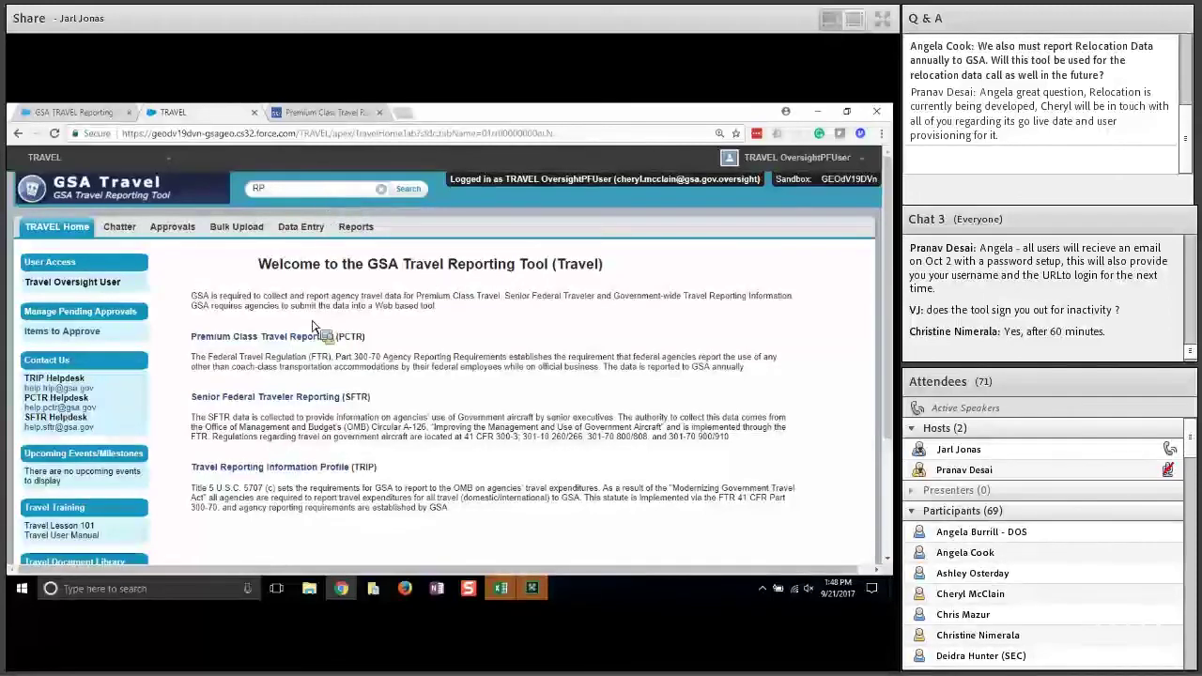
click(286, 188)
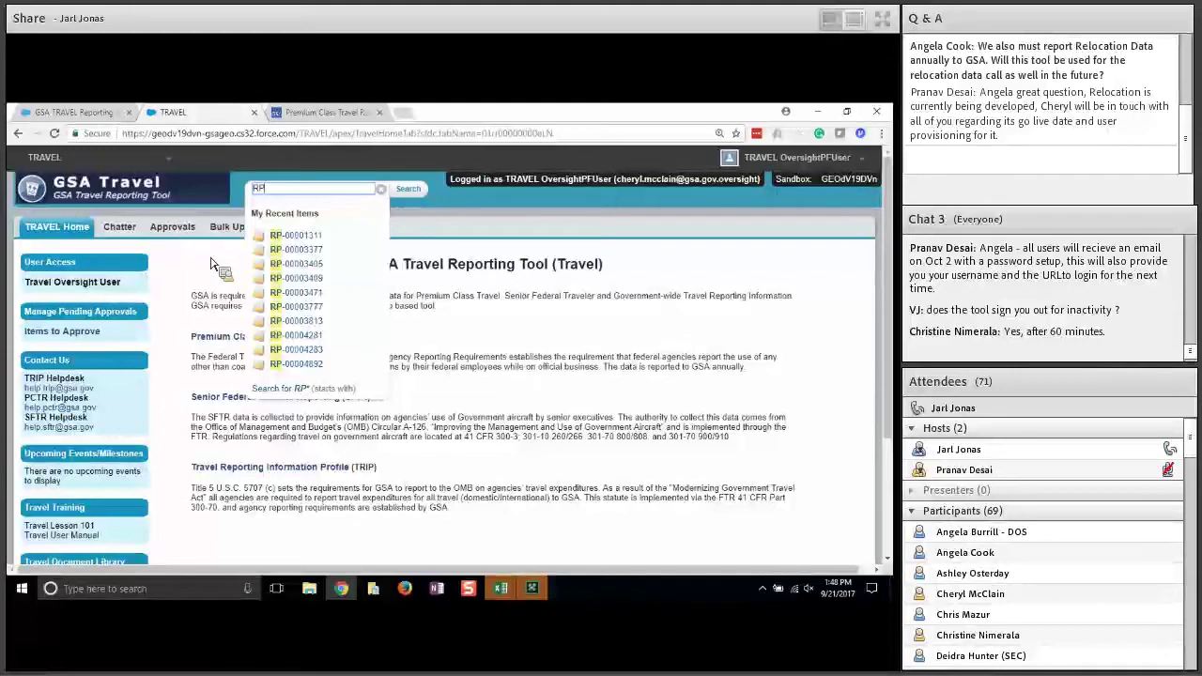
click(432, 306)
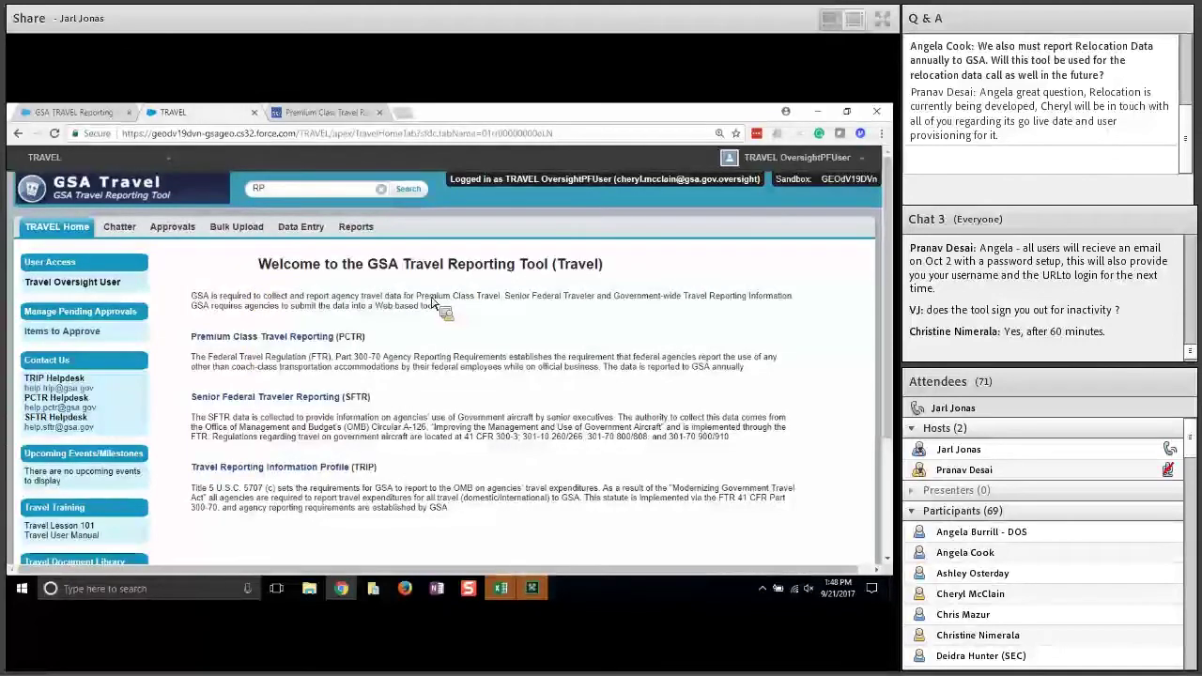
double_click(274, 192)
key(BackSpace)
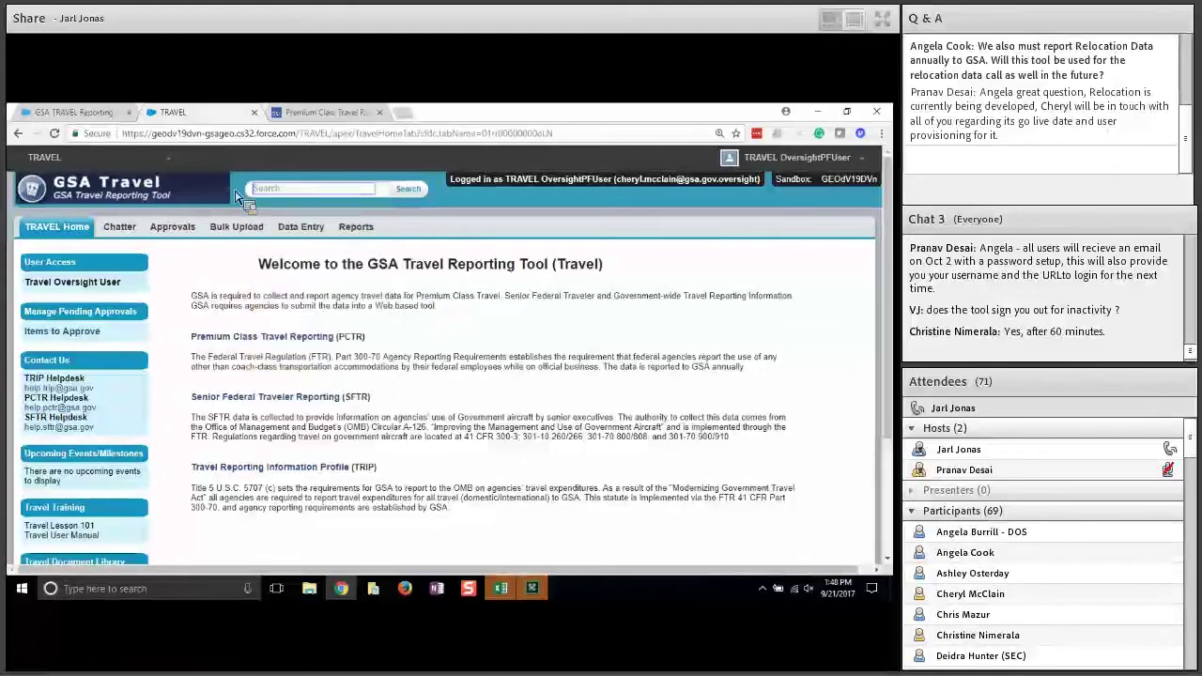
click(447, 308)
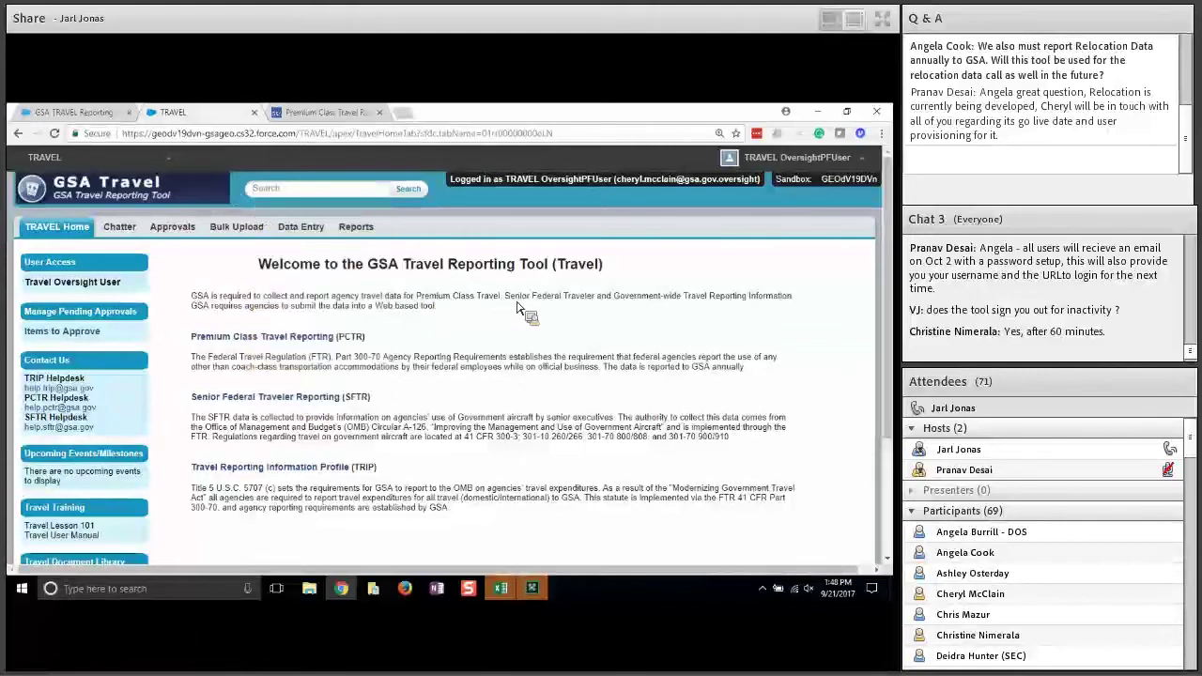
click(801, 172)
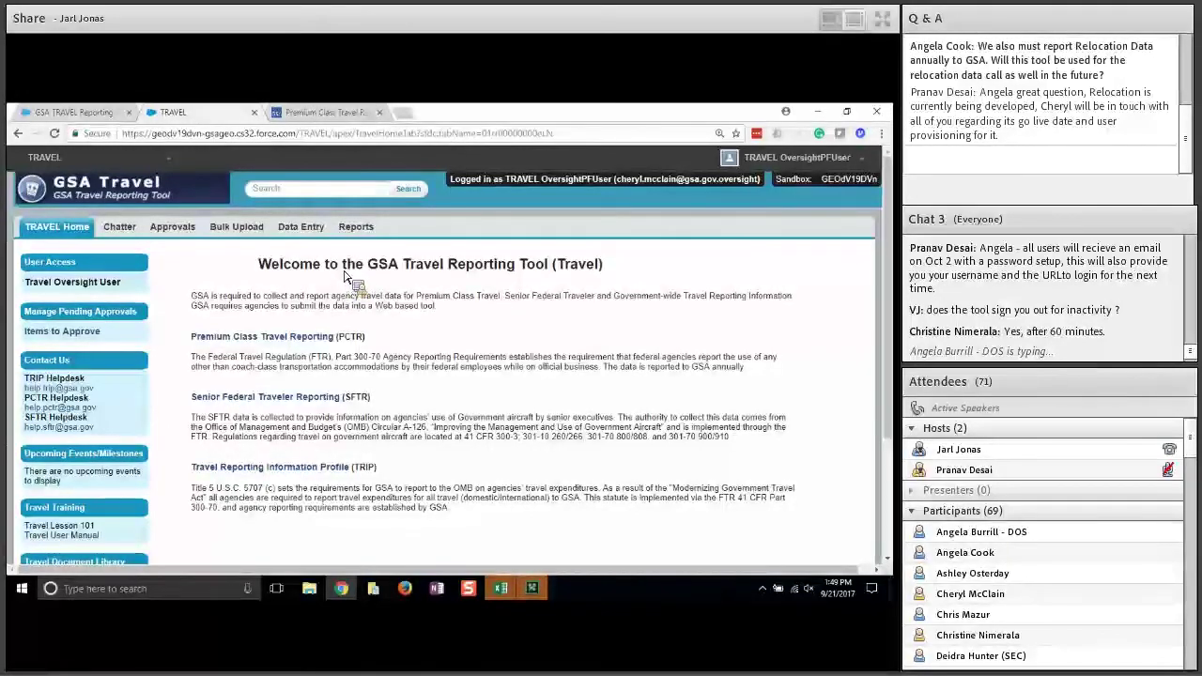
- Open the Data Entry page, highlight its instruction text, and clear the highlight
click(300, 228)
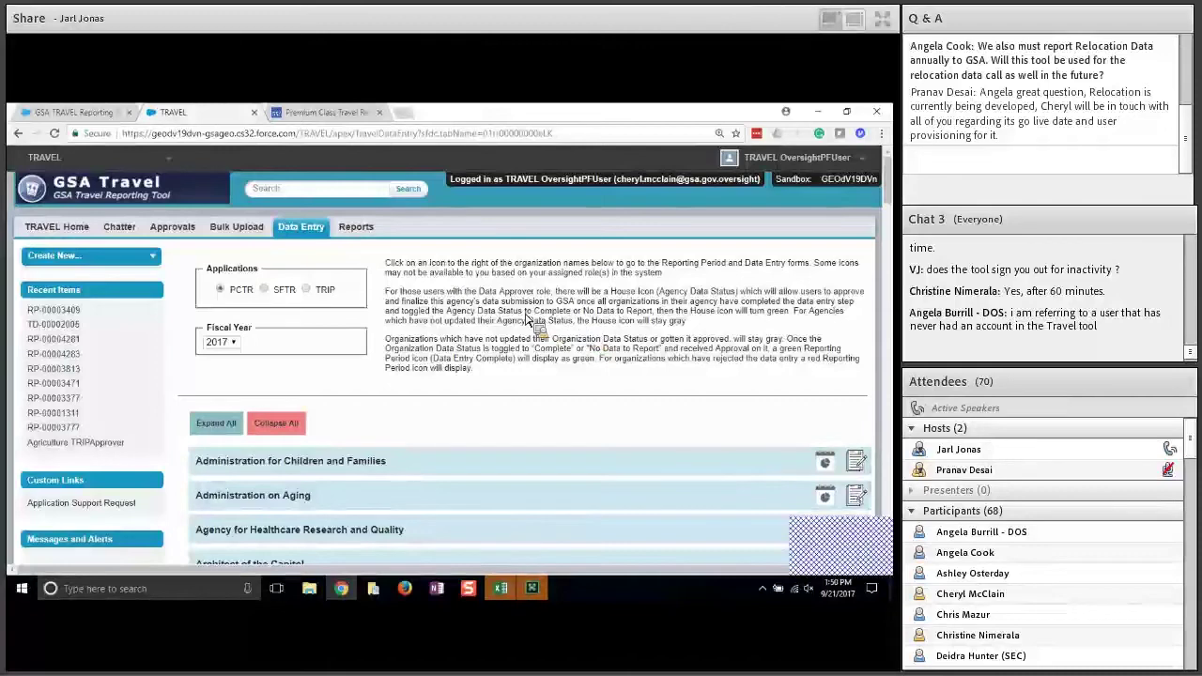
scroll(483, 317, down, 1)
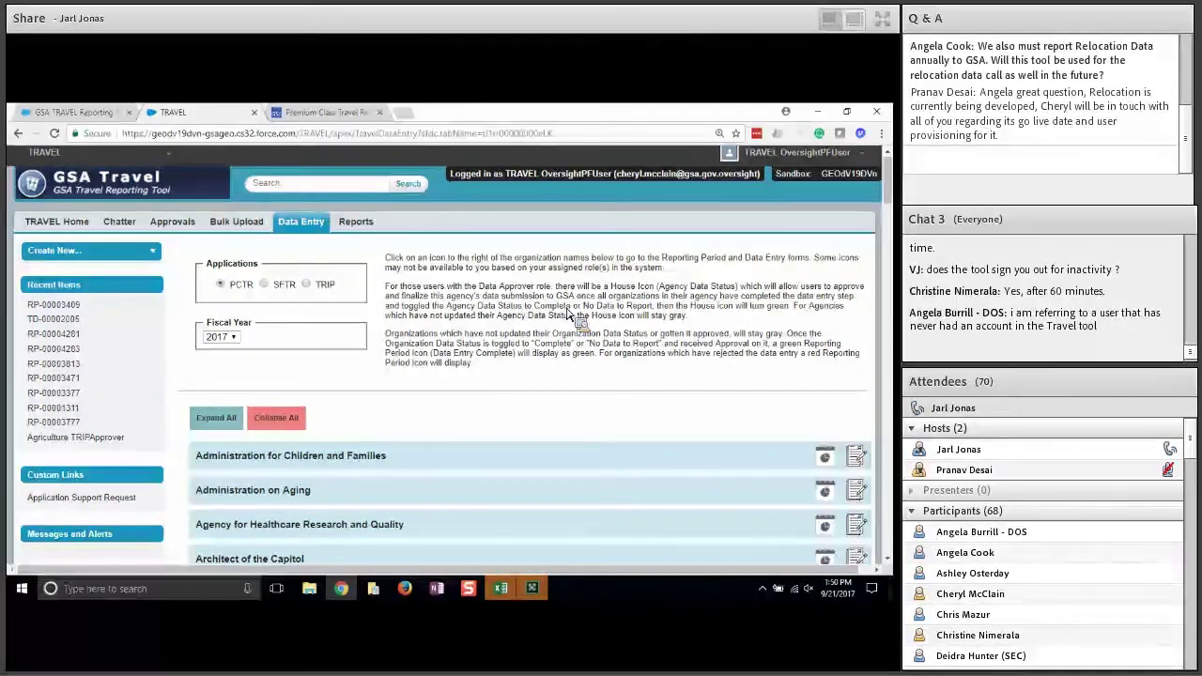
scroll(568, 315, down, 1)
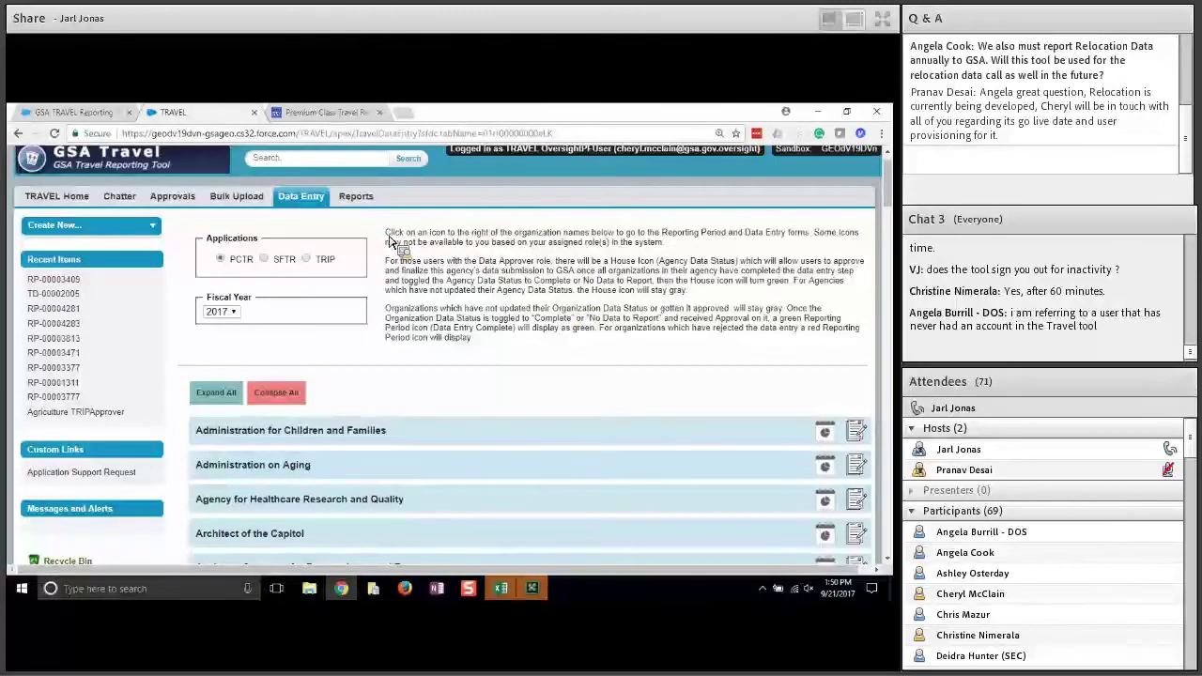
drag(386, 232, 584, 348)
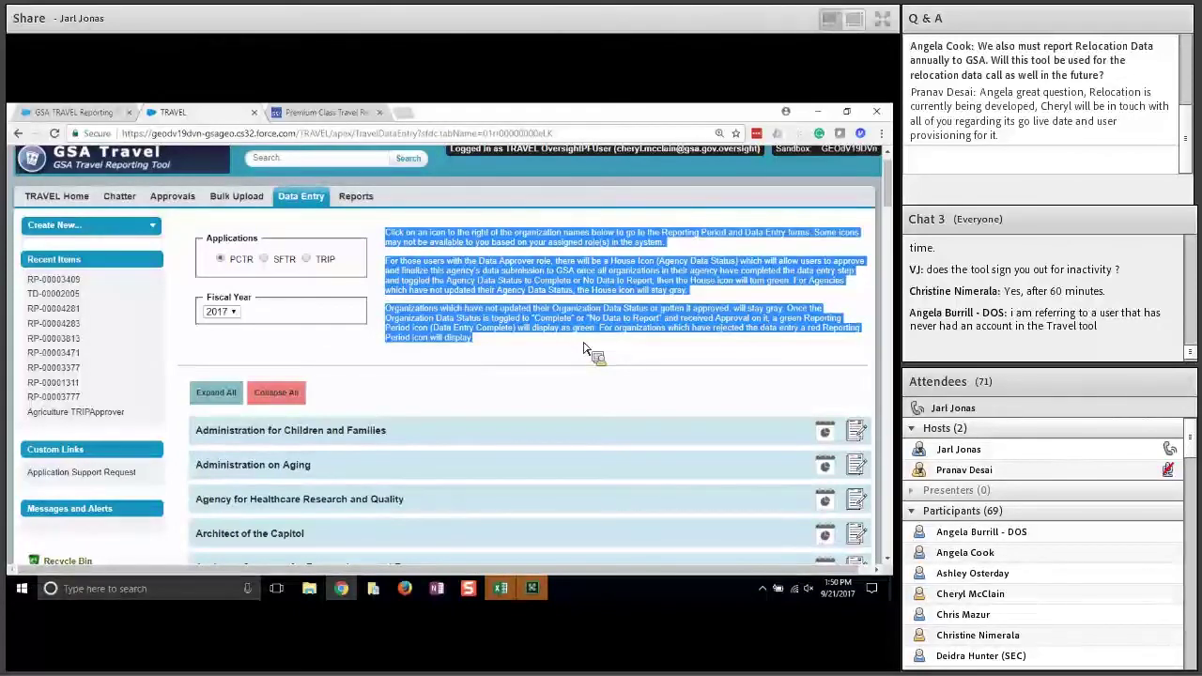
click(554, 280)
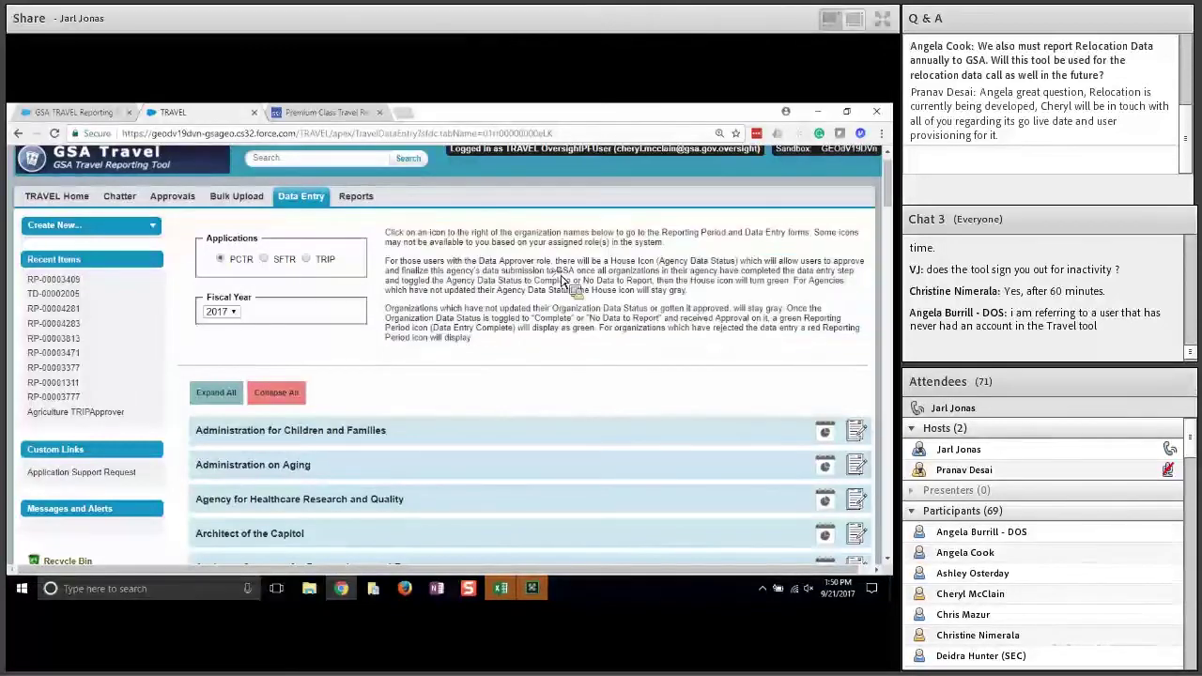
scroll(544, 442, down, 1)
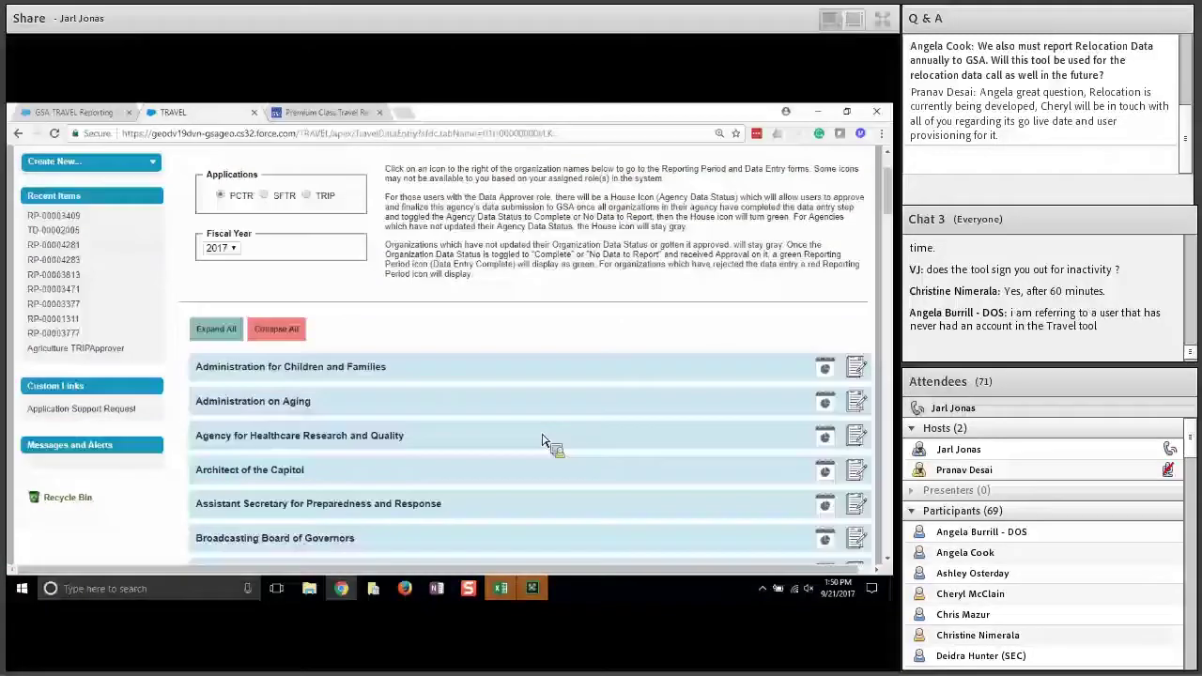
- Highlight the Applications options, view the SFTR and TRIP data entry lists, and return to PCTR
scroll(543, 441, up, 1)
drag(206, 243, 260, 251)
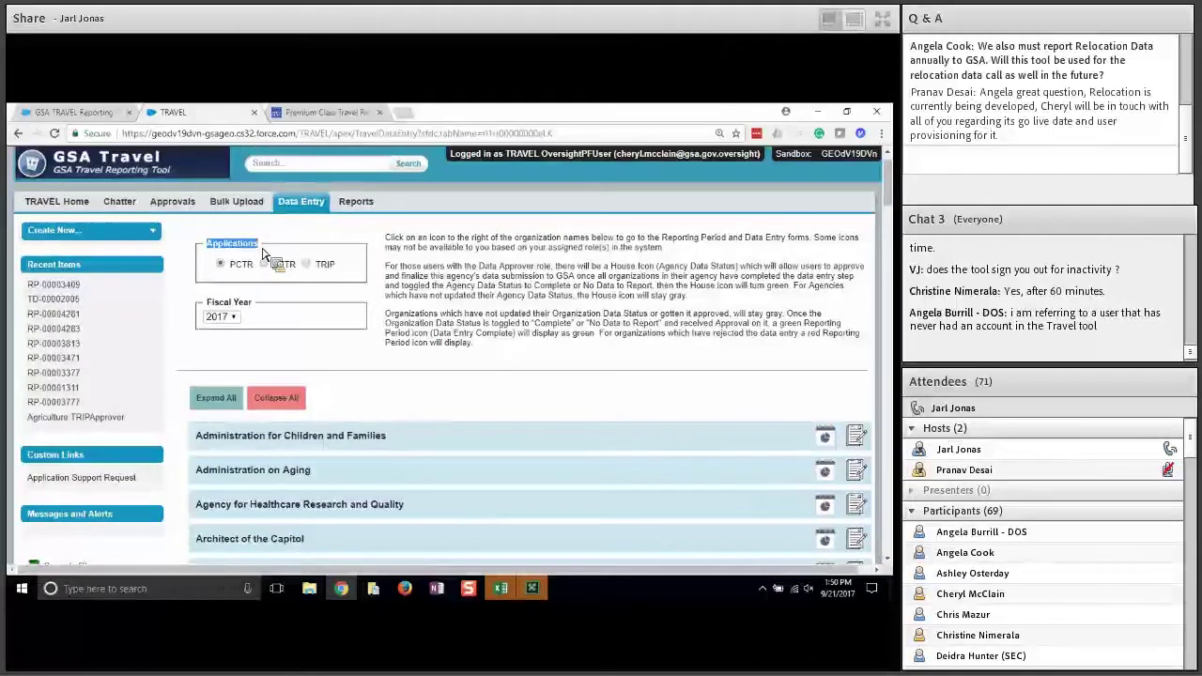
drag(261, 254, 328, 271)
click(266, 266)
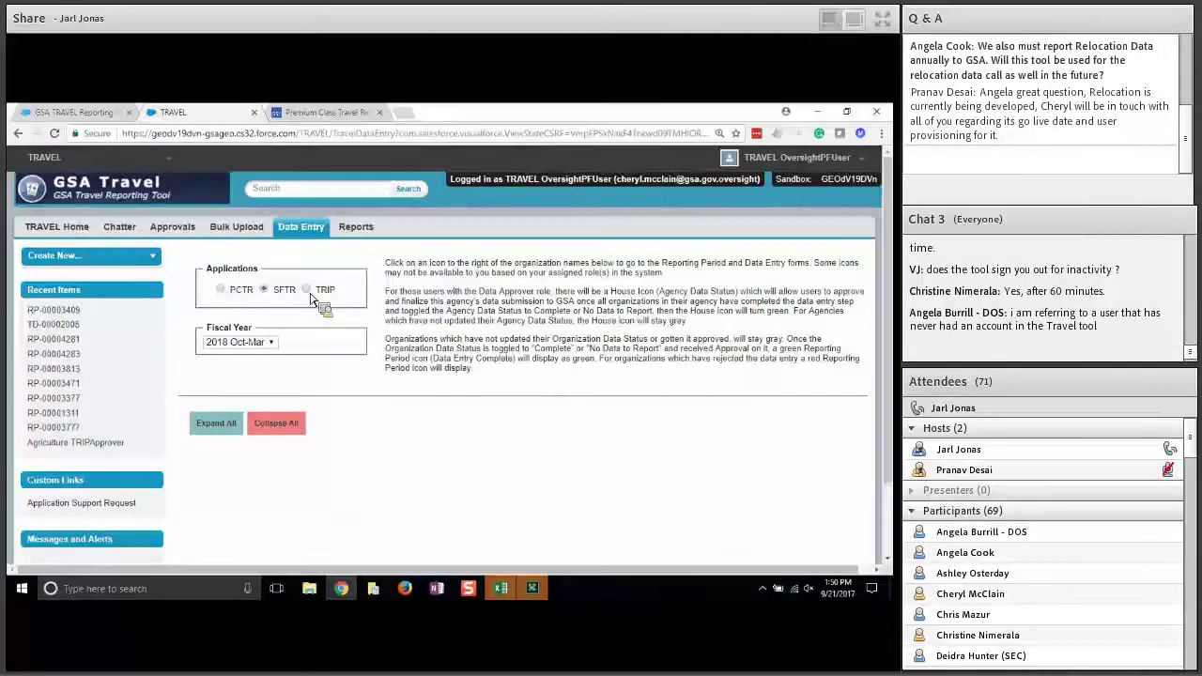
click(308, 291)
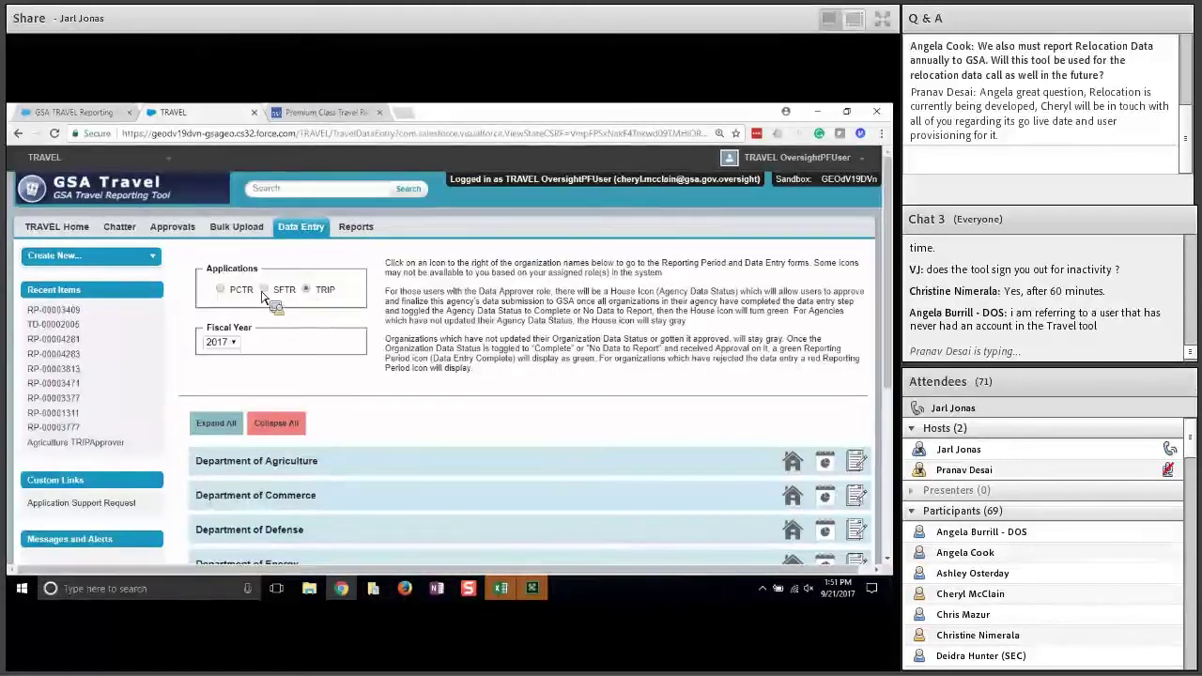
click(226, 293)
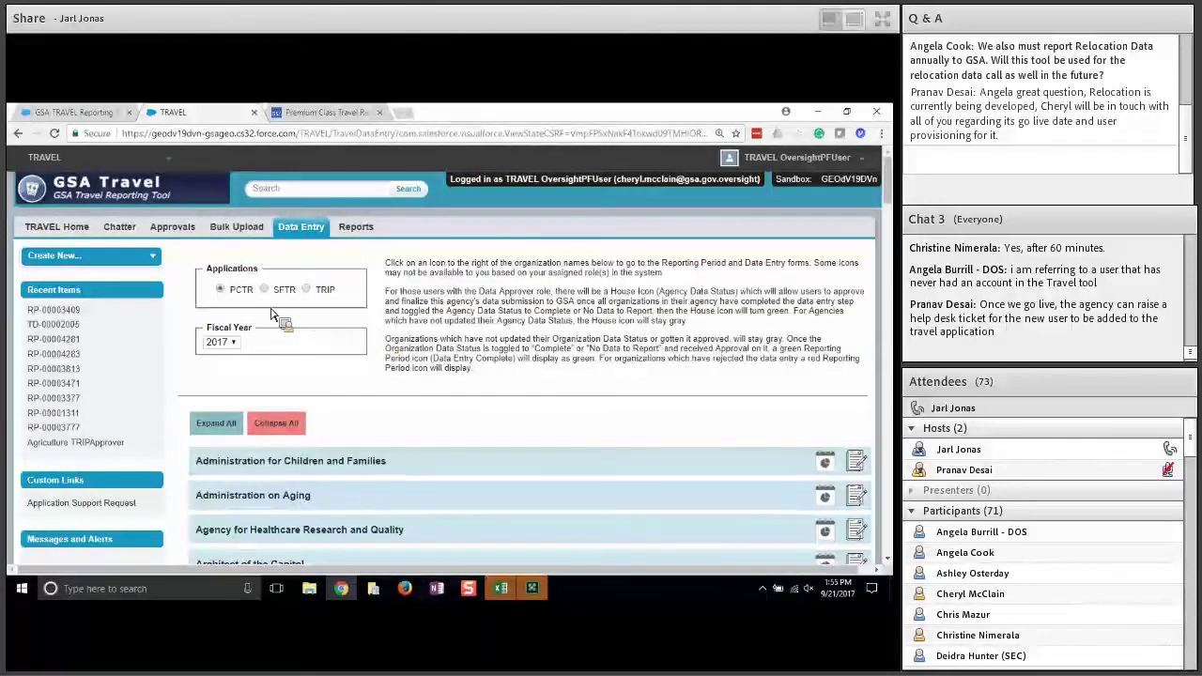
- Check the available Fiscal Year options for PCTR and keep 2017 selected
click(235, 343)
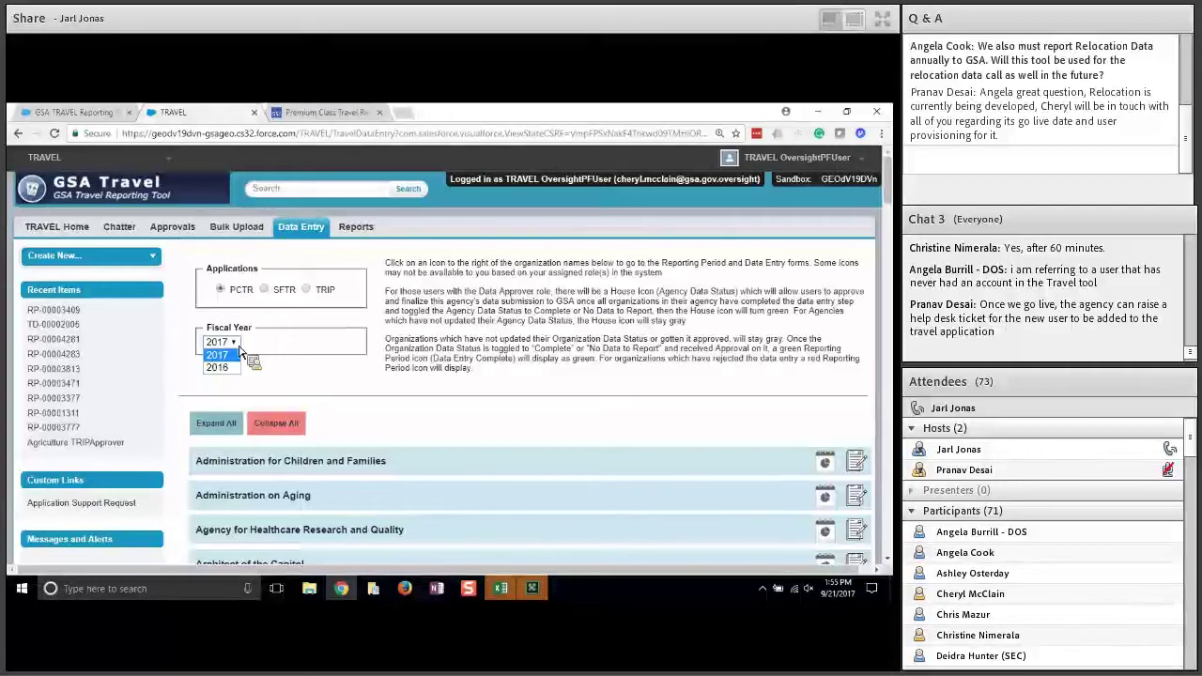
click(236, 356)
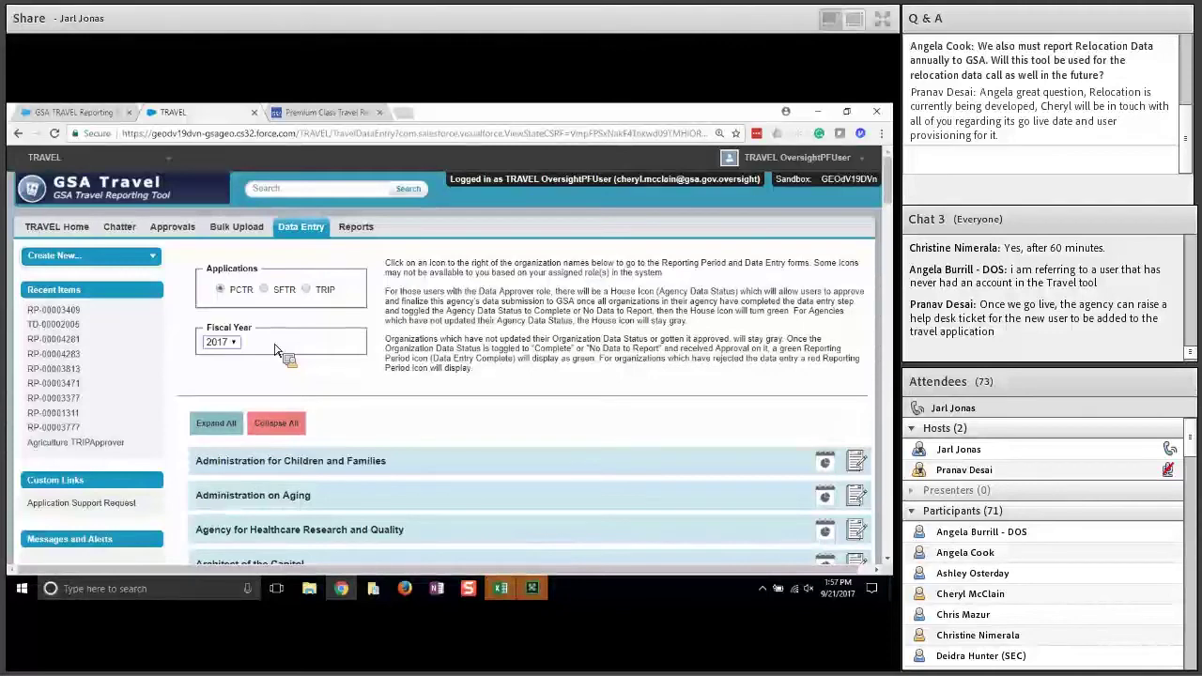
click(233, 343)
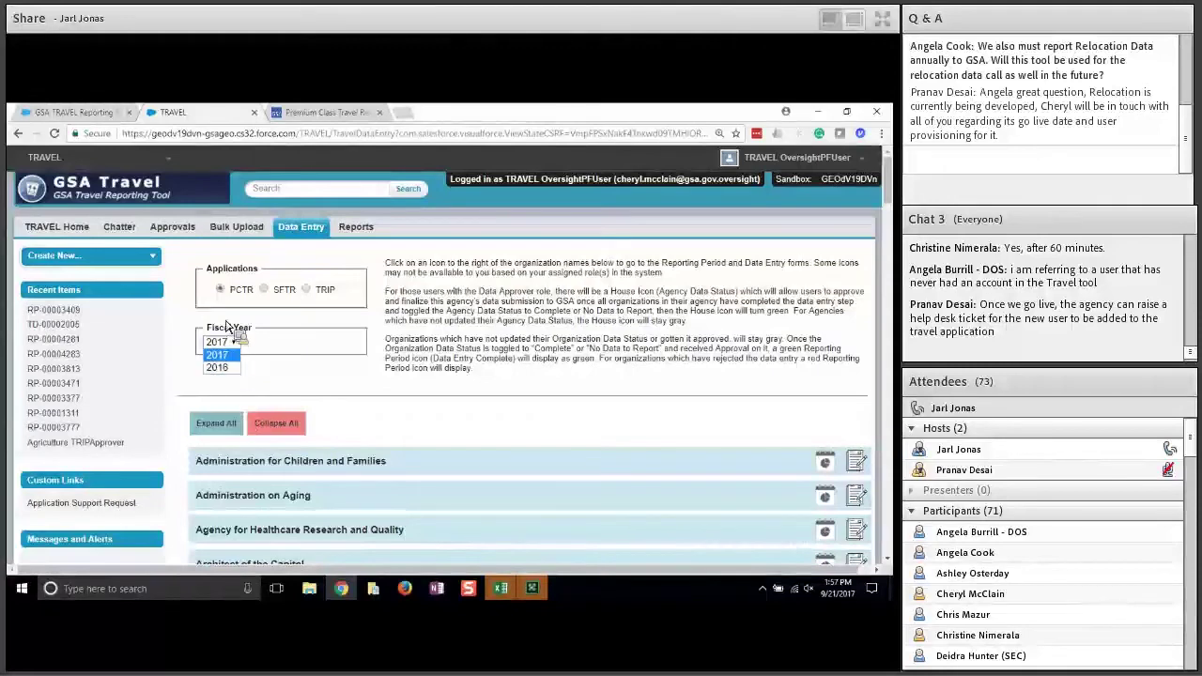
click(249, 403)
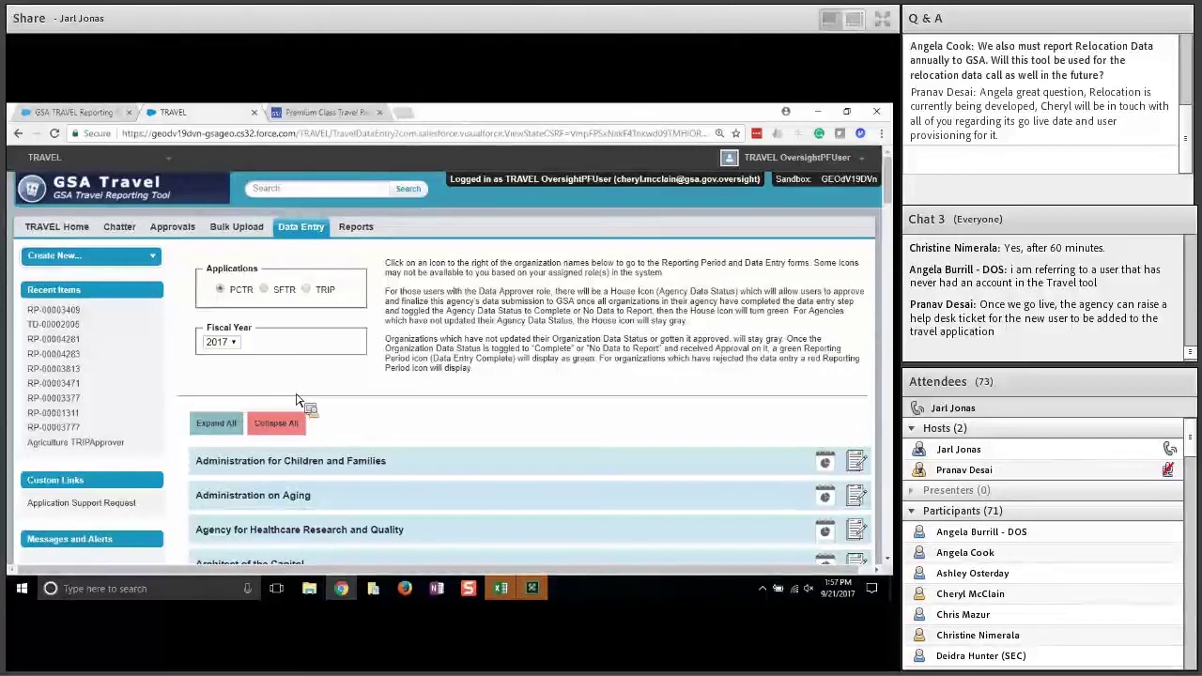
- Preview the reporting period and travel data records in Recent Items, and examine the PCTR organization list through the department entries
scroll(380, 380, down, 1)
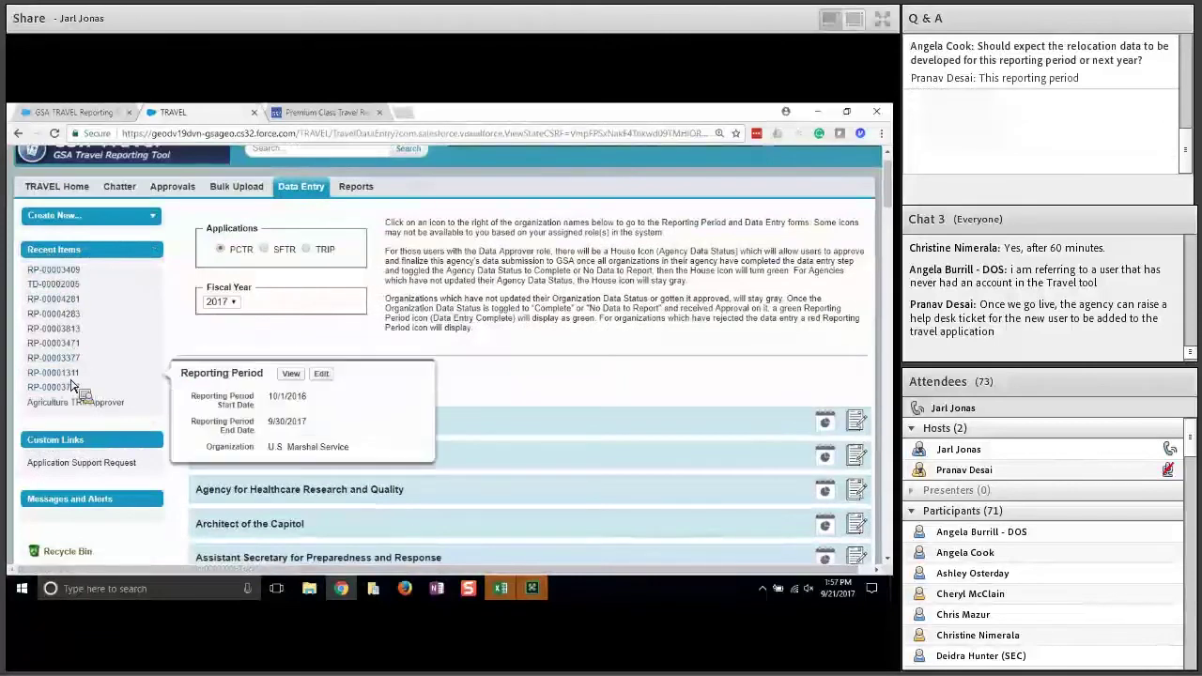
mouse_move(75, 281)
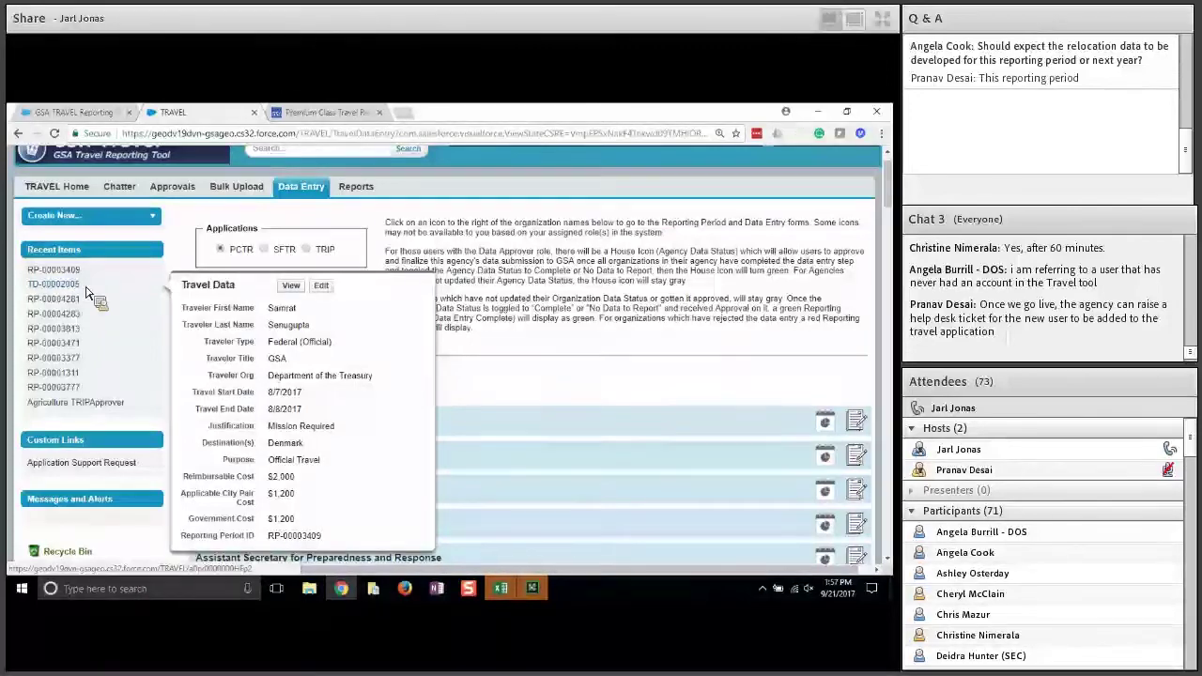
scroll(514, 265, down, 3)
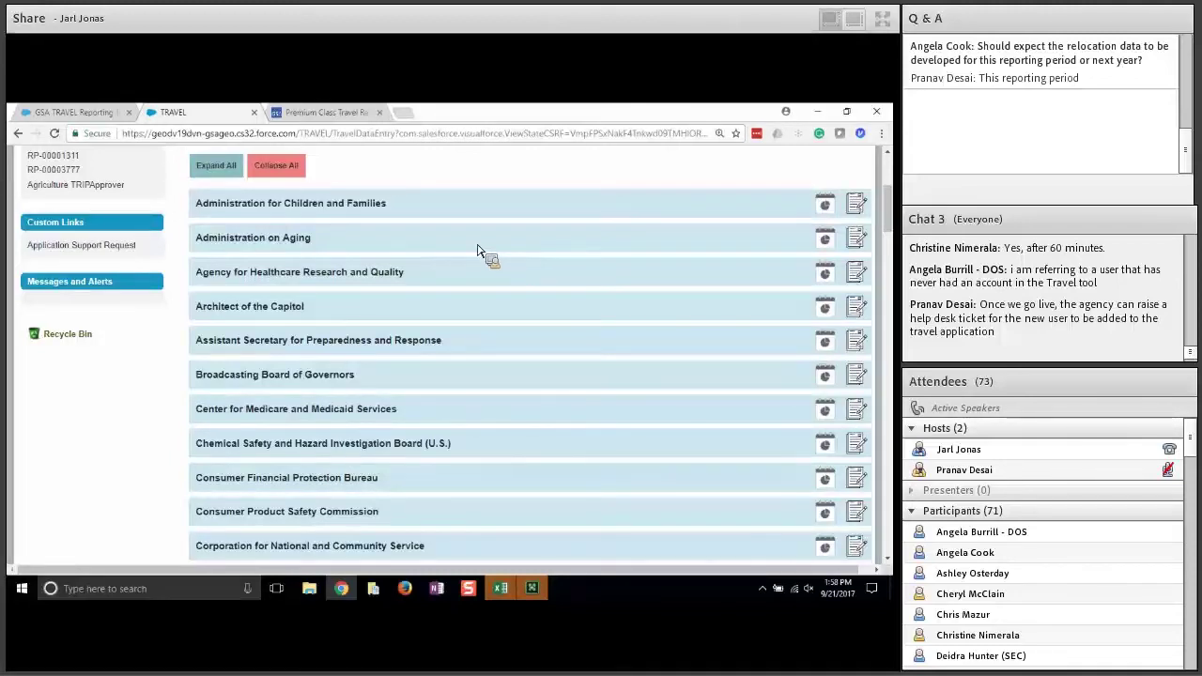
scroll(366, 185, up, 1)
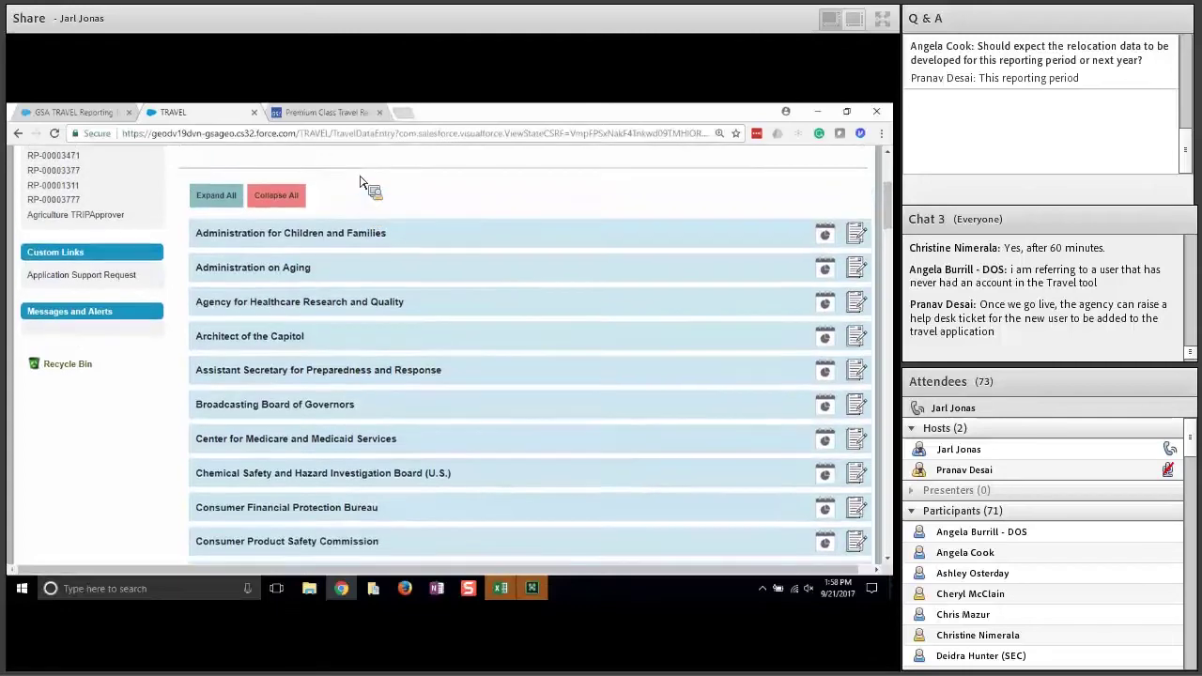
scroll(376, 331, down, 4)
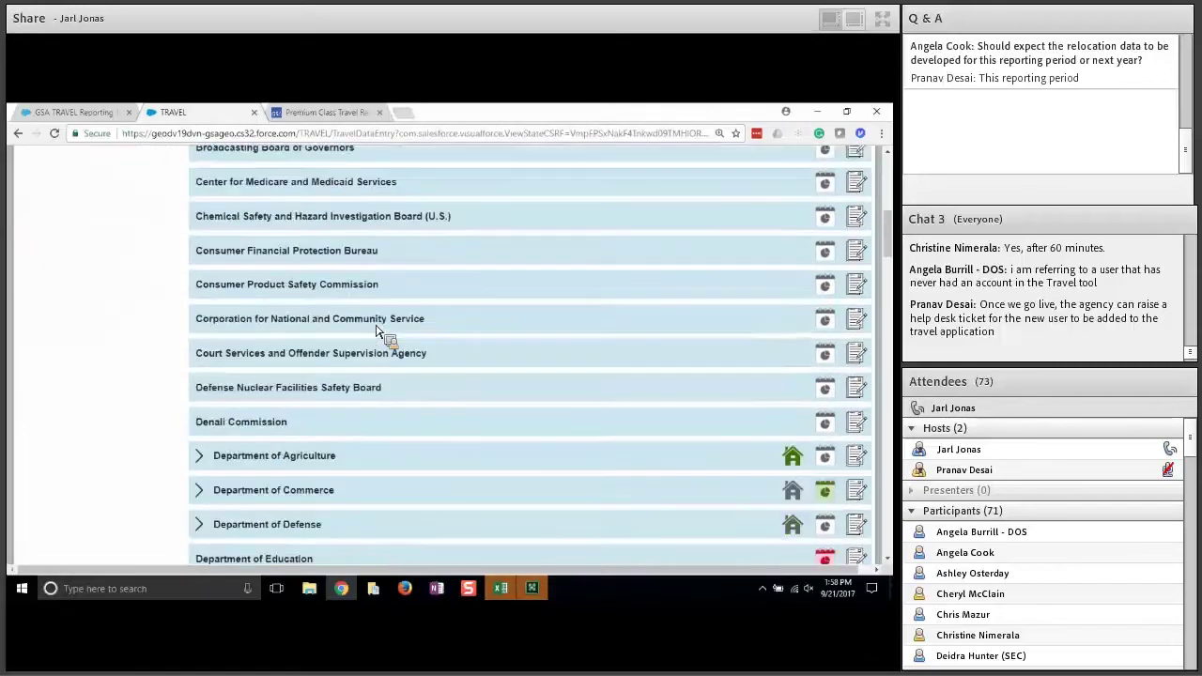
scroll(375, 330, down, 1)
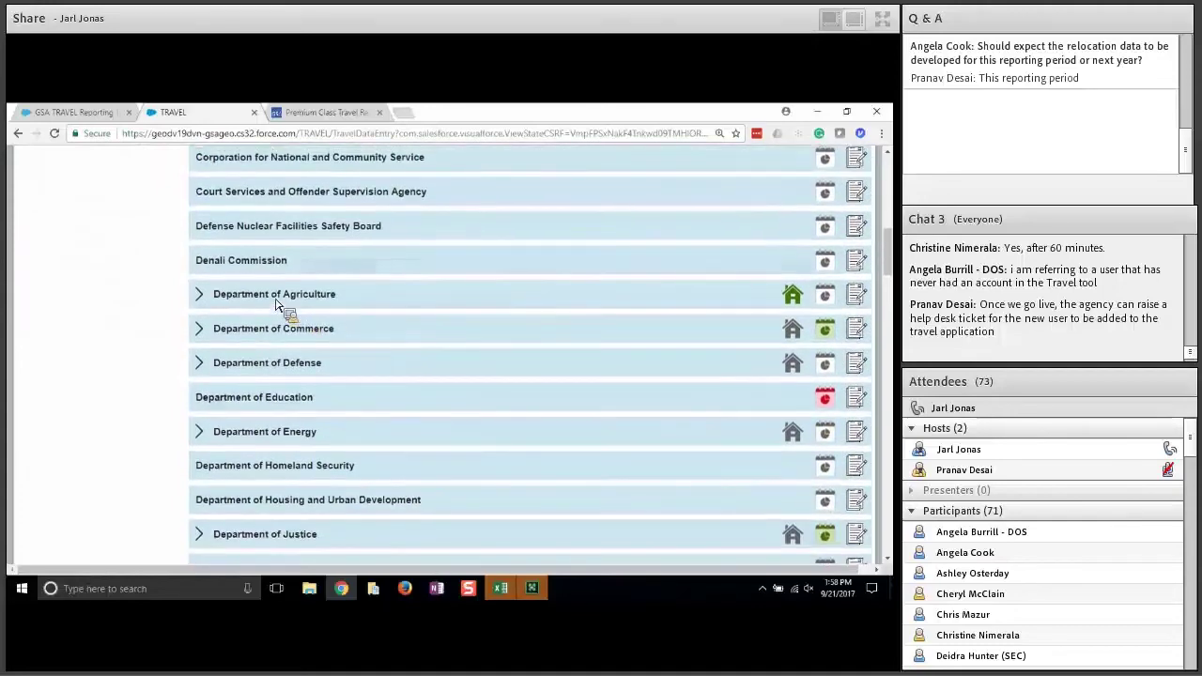
- Expand the Department of Agriculture and Department of Commerce entries in the PCTR organization list
scroll(274, 303, up, 6)
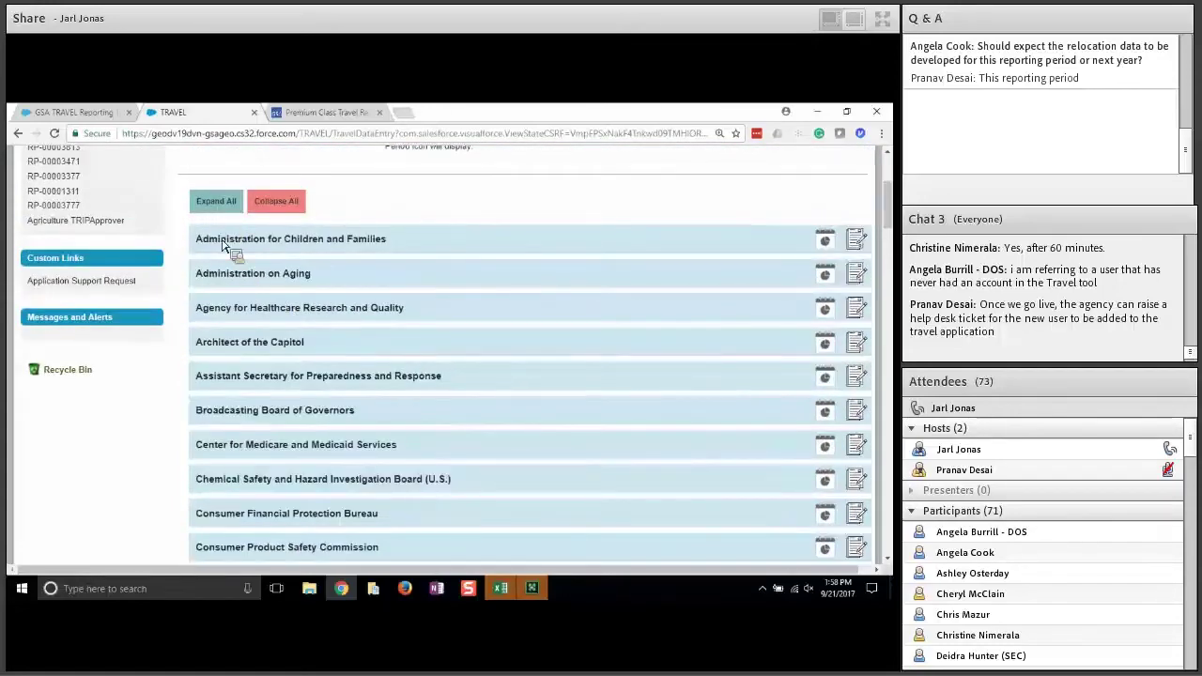
scroll(240, 367, down, 3)
scroll(241, 366, down, 2)
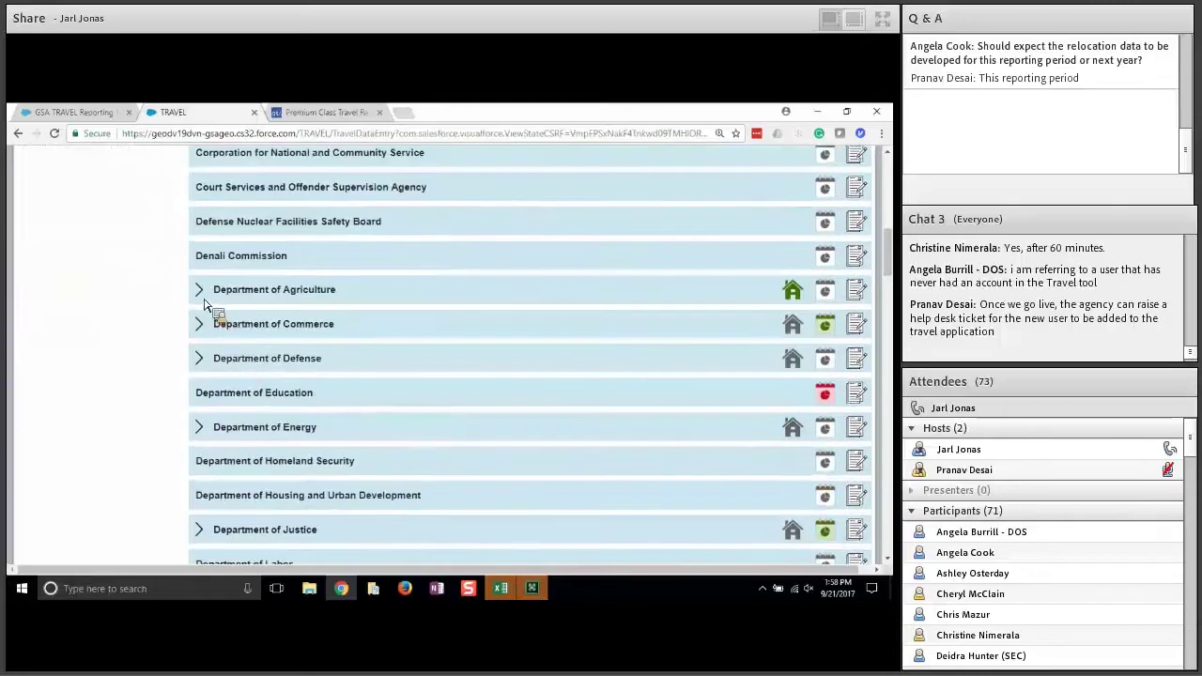
click(203, 295)
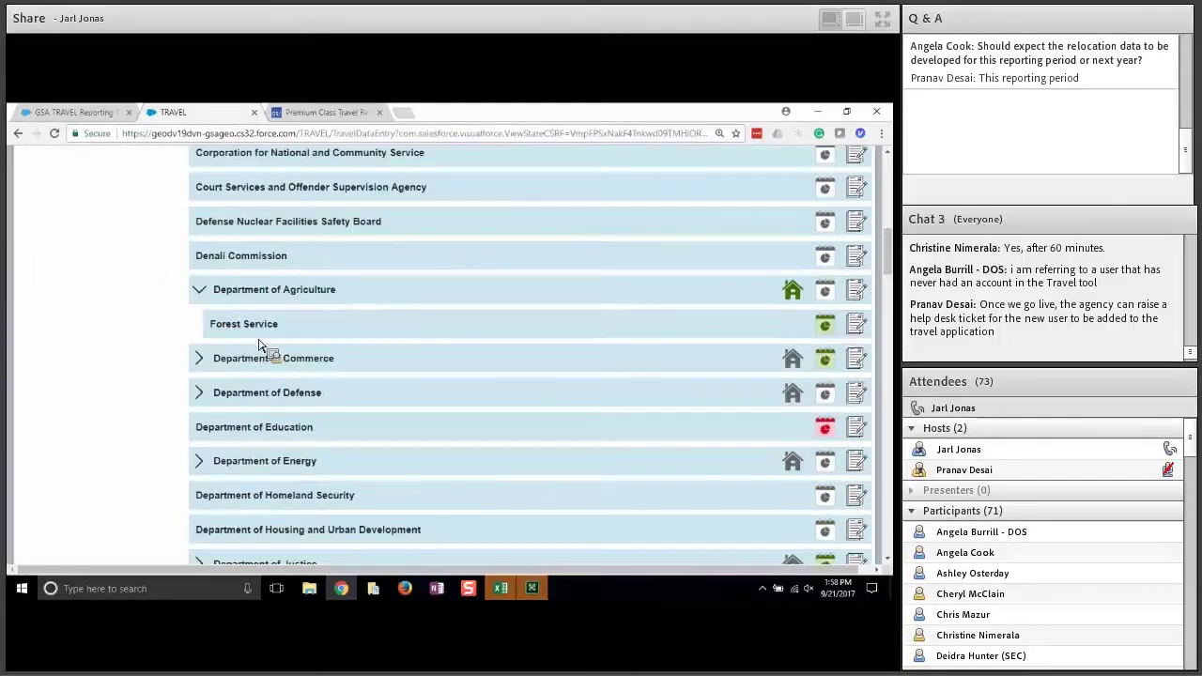
click(202, 363)
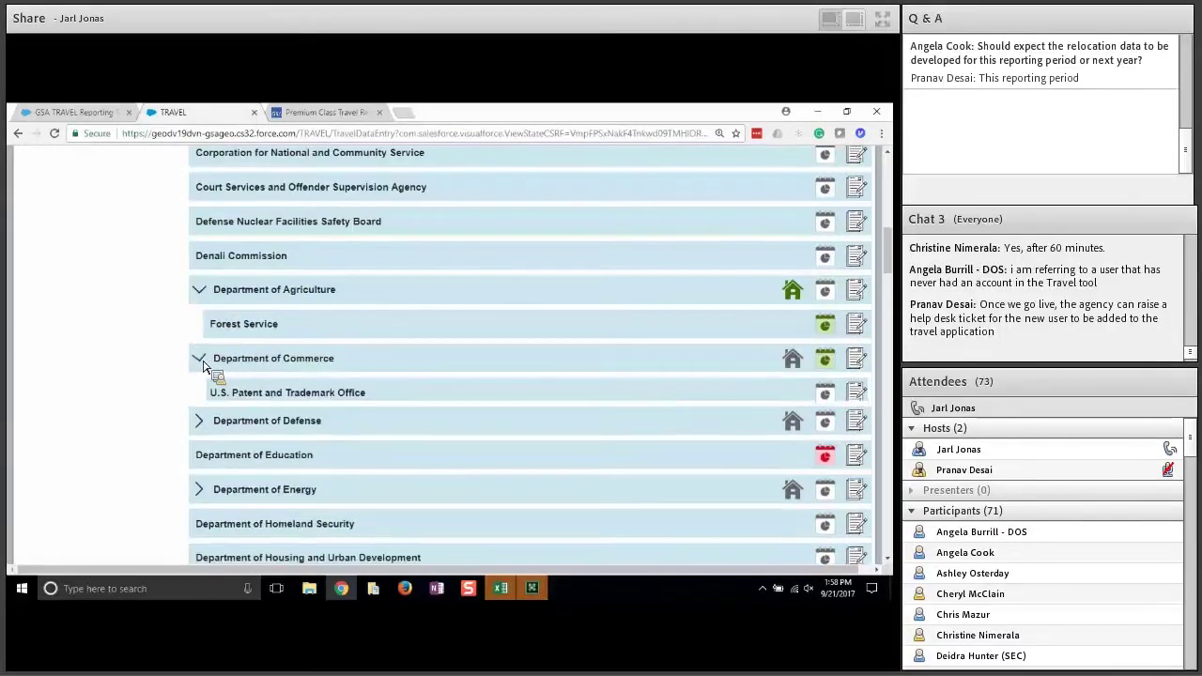
- Expand the Department of Defense and its Operational Support Airlift Agency to view their sub-organizations
click(200, 423)
scroll(206, 434, down, 4)
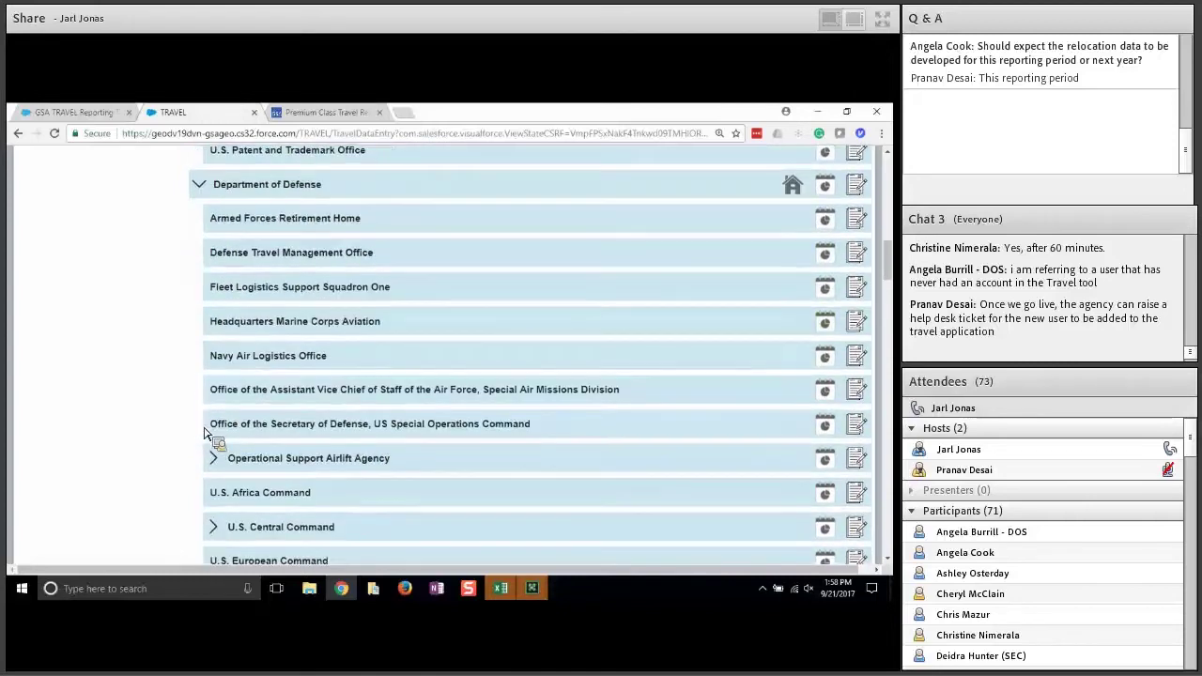
click(215, 459)
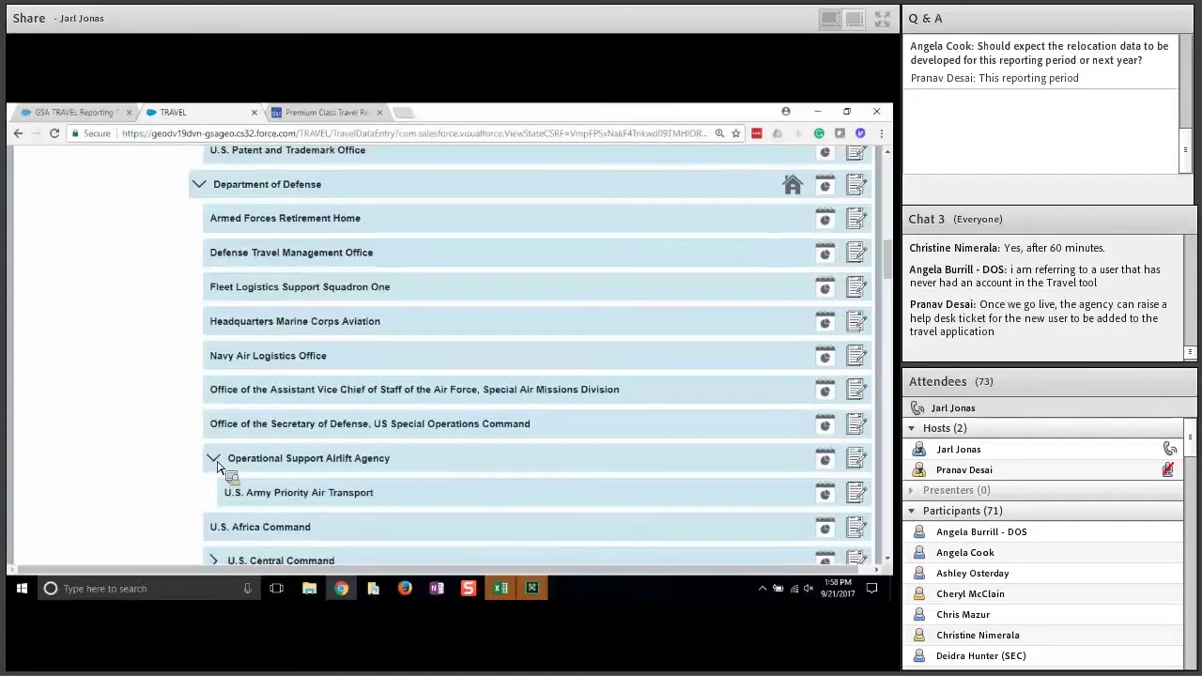
scroll(217, 467, down, 1)
scroll(217, 467, up, 1)
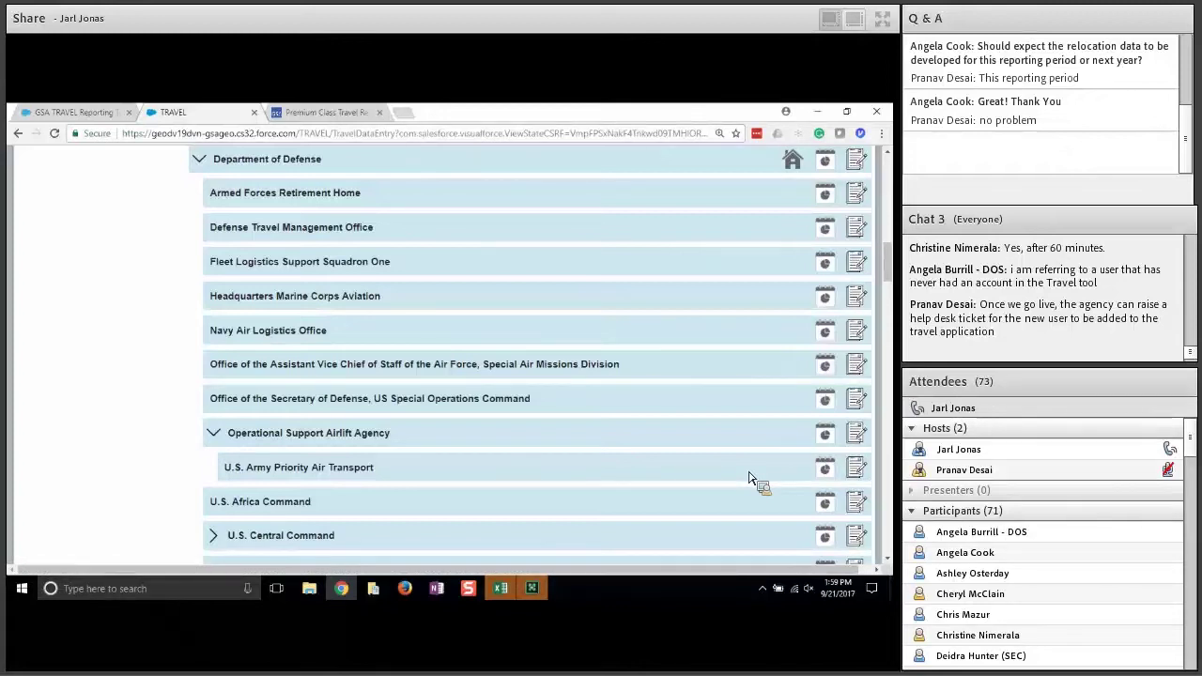
- Collapse the Department of Defense entry and return to the surrounding department rows
scroll(601, 347, up, 2)
scroll(563, 318, up, 2)
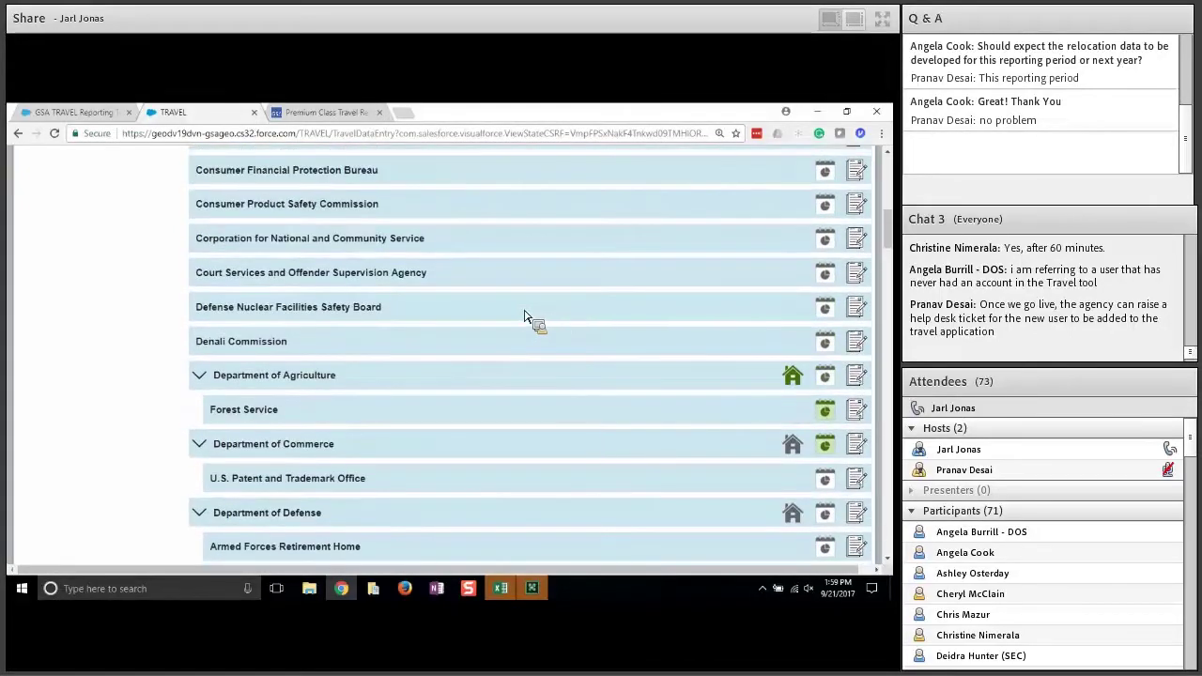
click(199, 513)
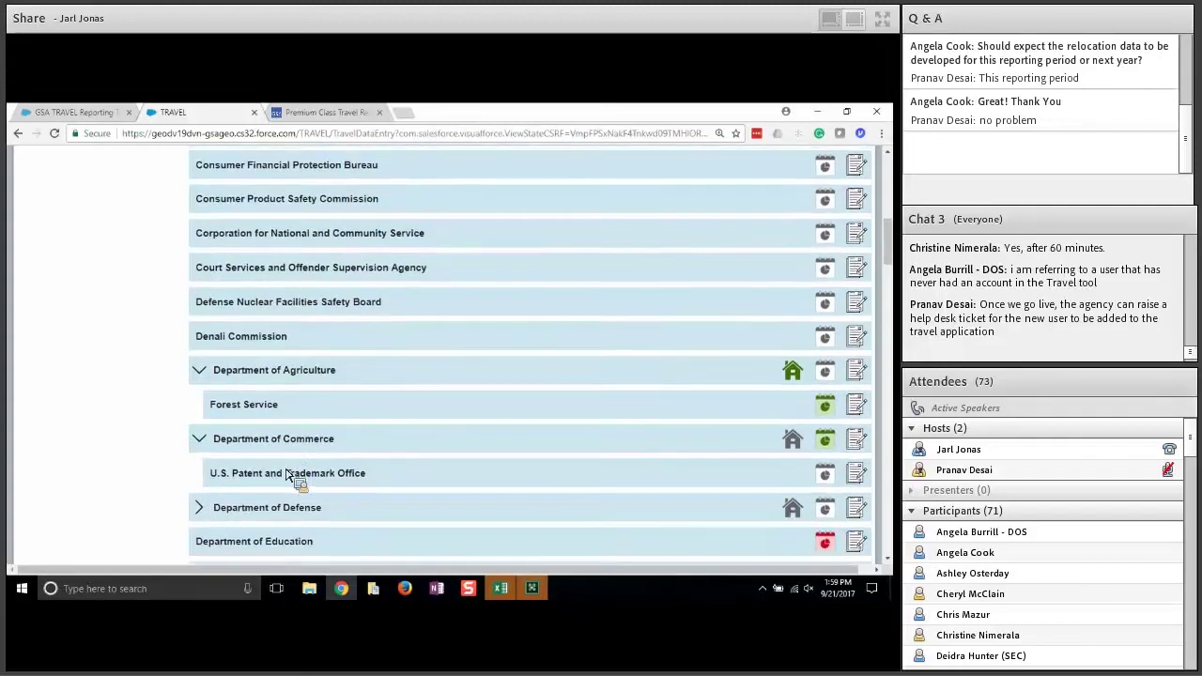
scroll(290, 475, up, 1)
scroll(289, 475, down, 3)
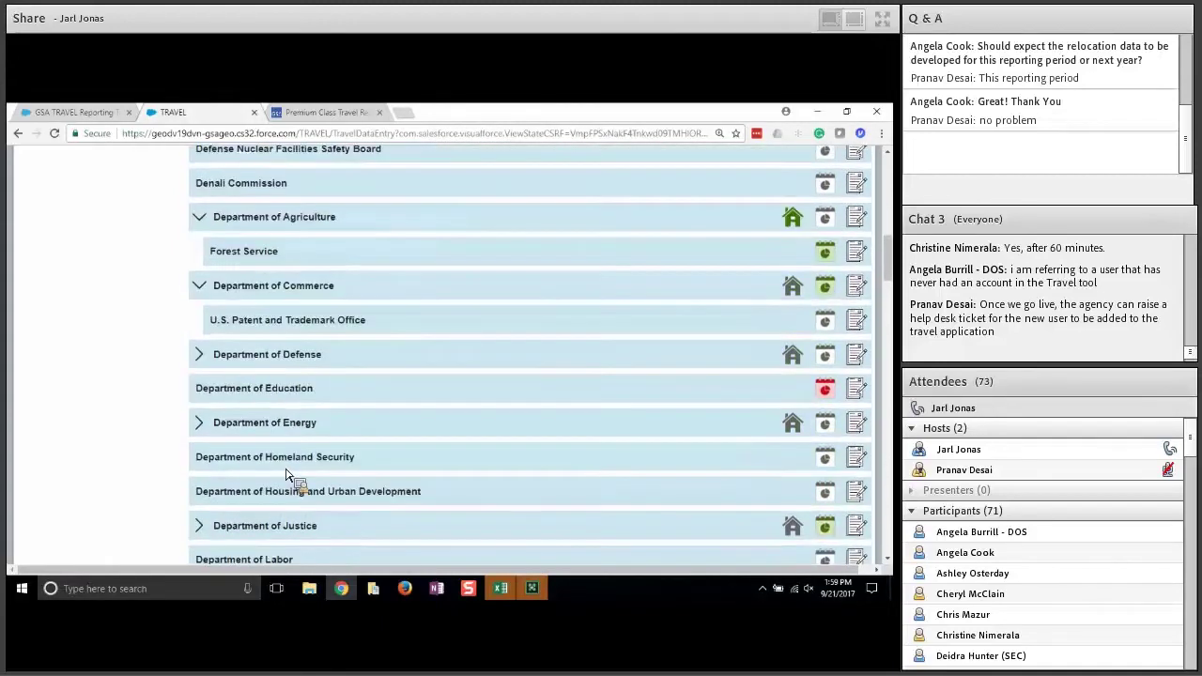
- Highlight the Department of Agriculture name in the organization list, and clear the highlight
scroll(289, 476, down, 1)
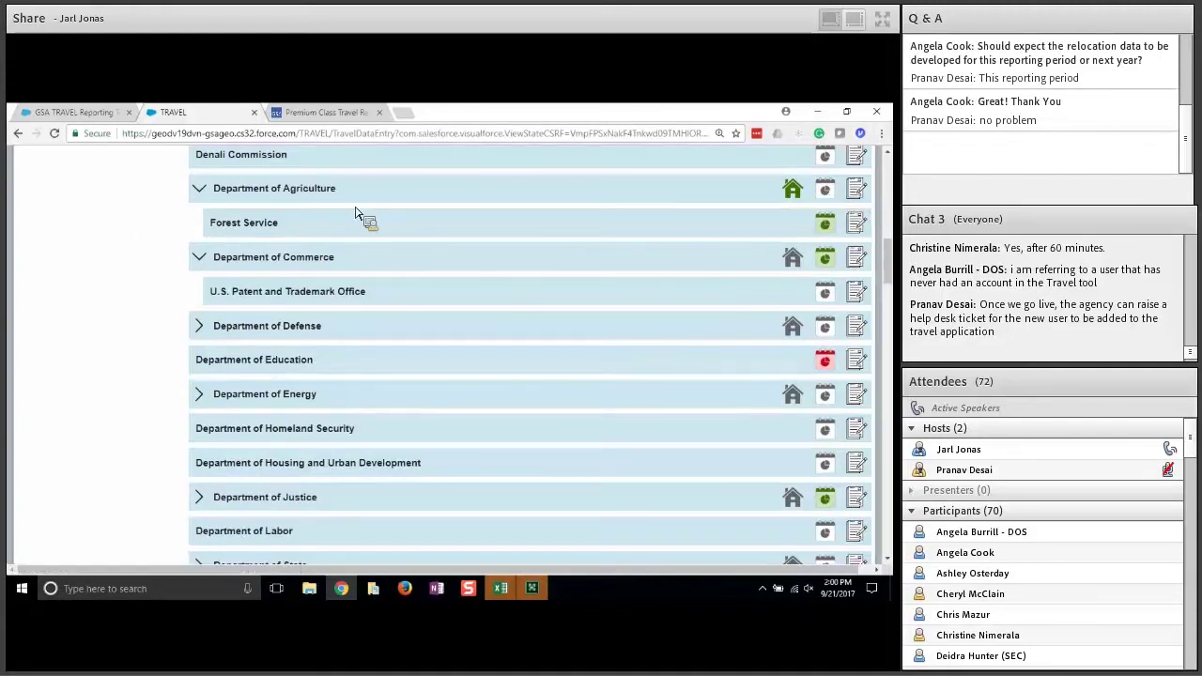
drag(339, 192, 214, 197)
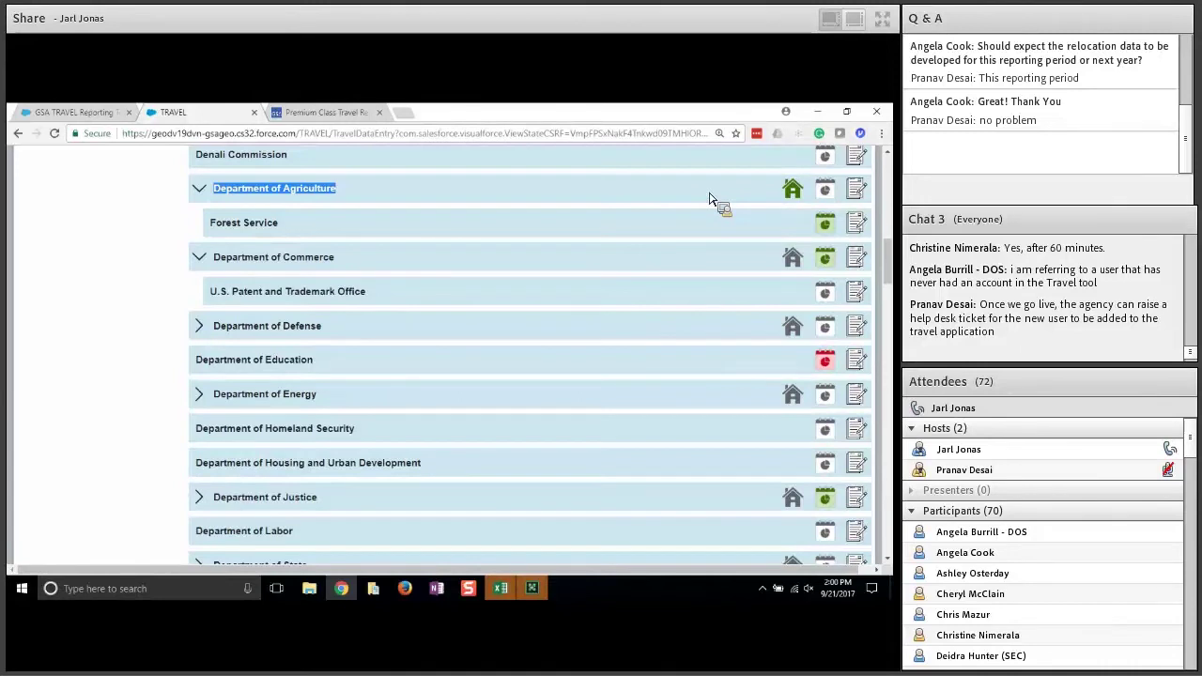
click(357, 208)
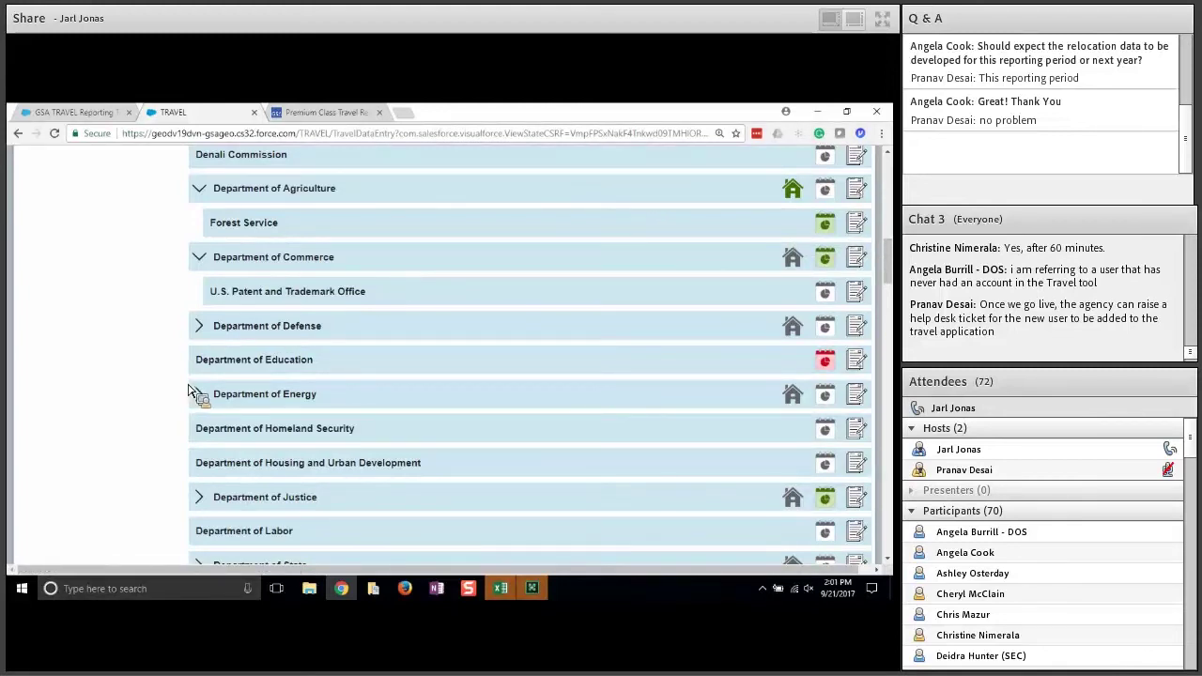
- Expand the Department of State entry and its Mission Afghanistan sub-organization
scroll(570, 320, down, 5)
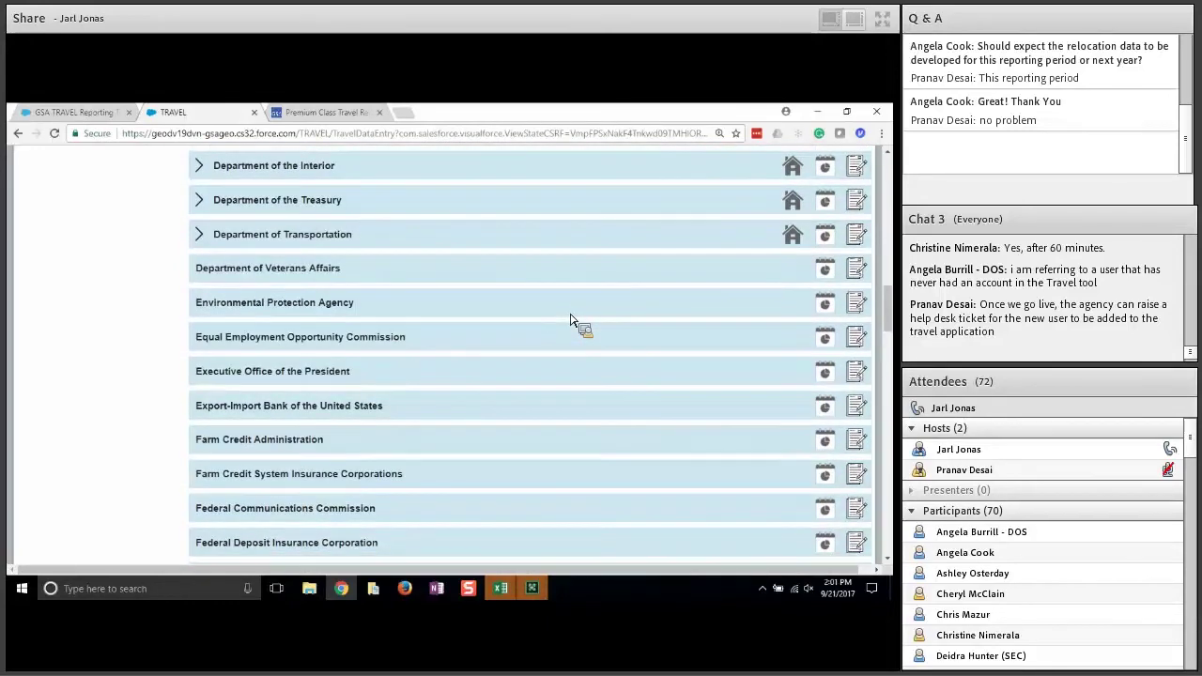
scroll(570, 321, up, 1)
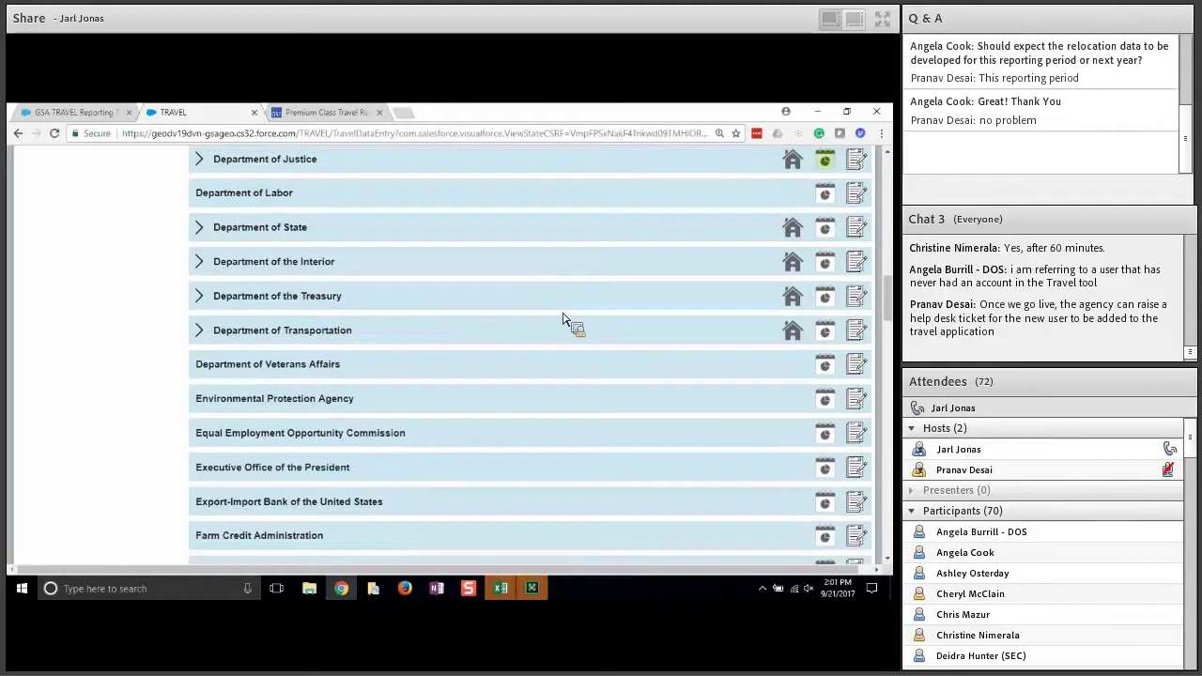
click(200, 230)
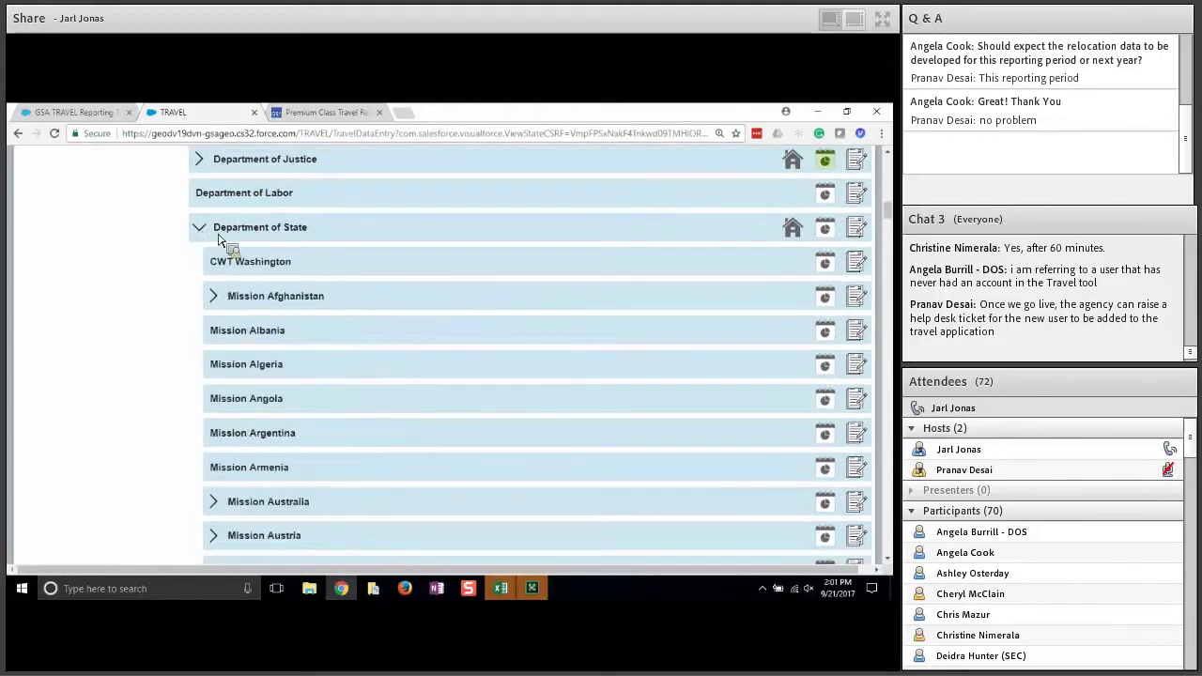
click(213, 297)
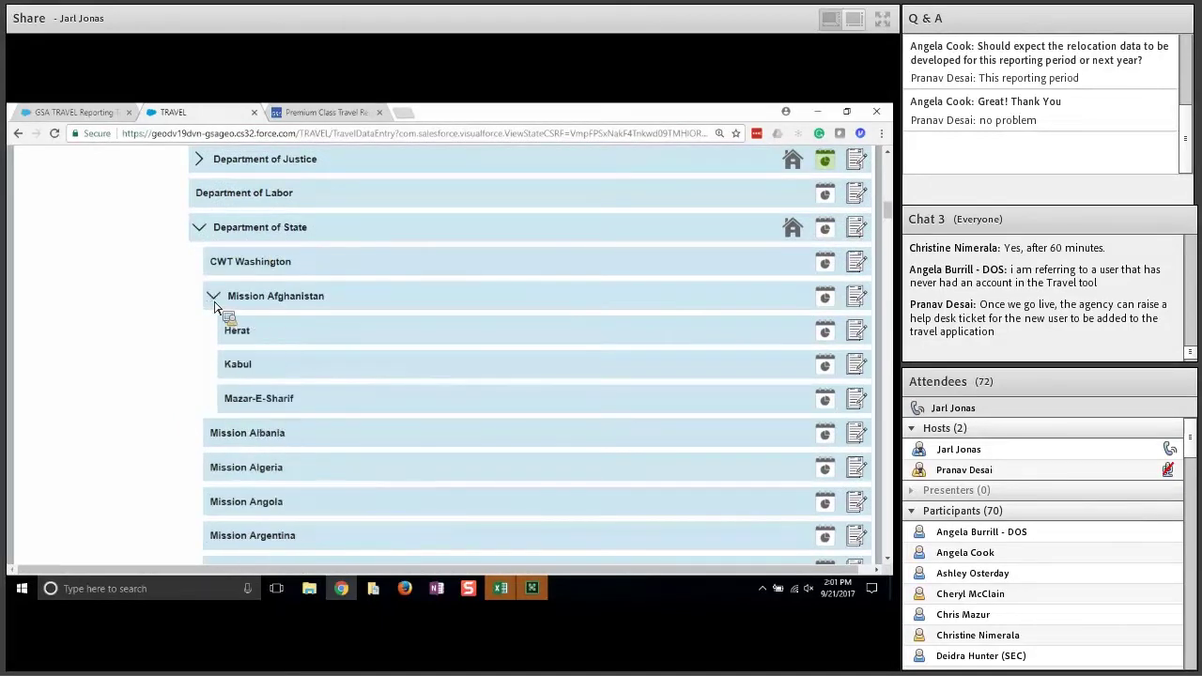
scroll(493, 338, down, 1)
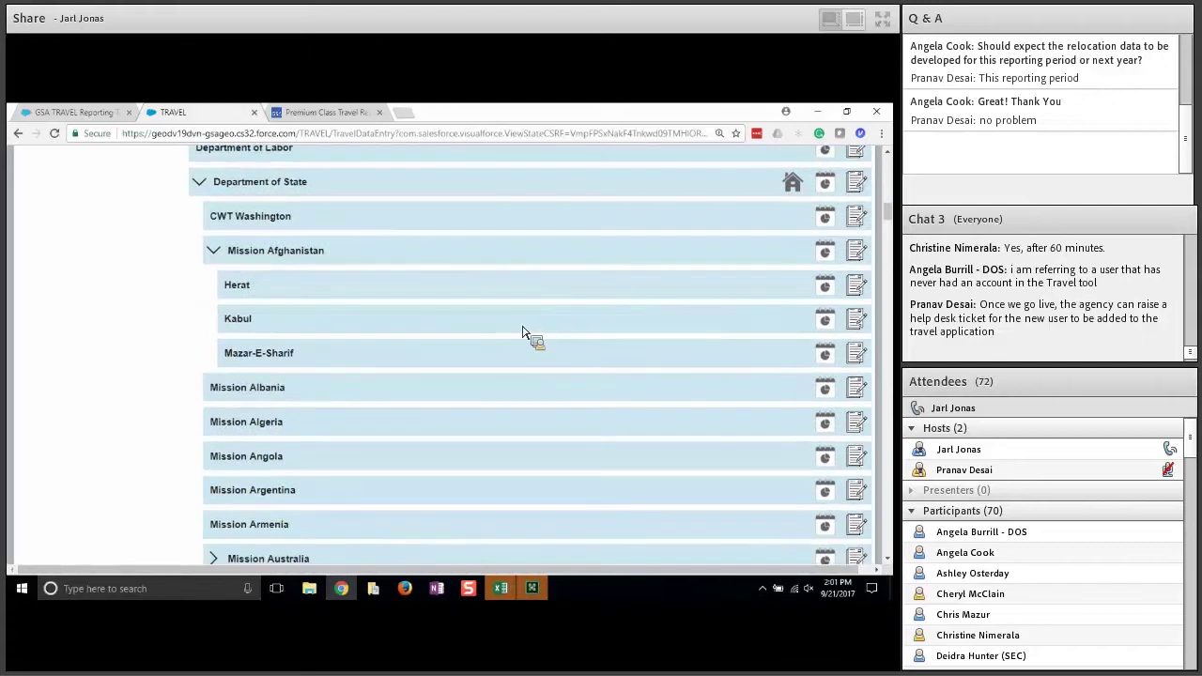
- Look through the mission entries under the Department of State, and return to the Agriculture and Commerce rows
scroll(780, 438, down, 10)
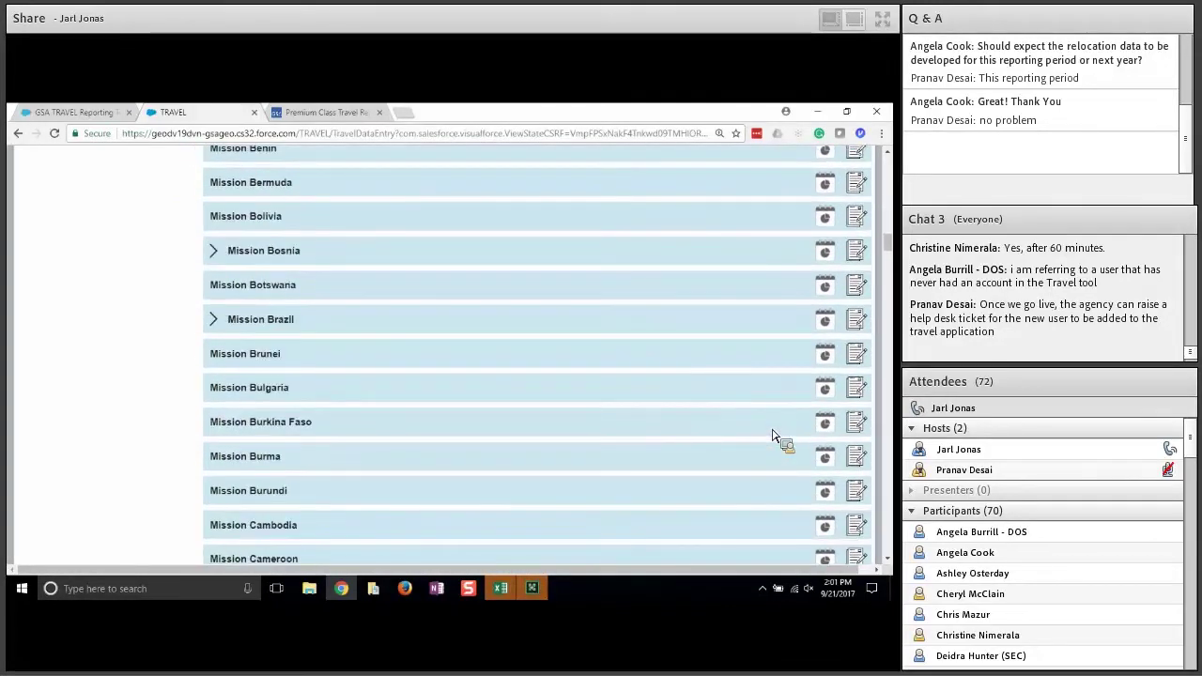
scroll(773, 434, up, 8)
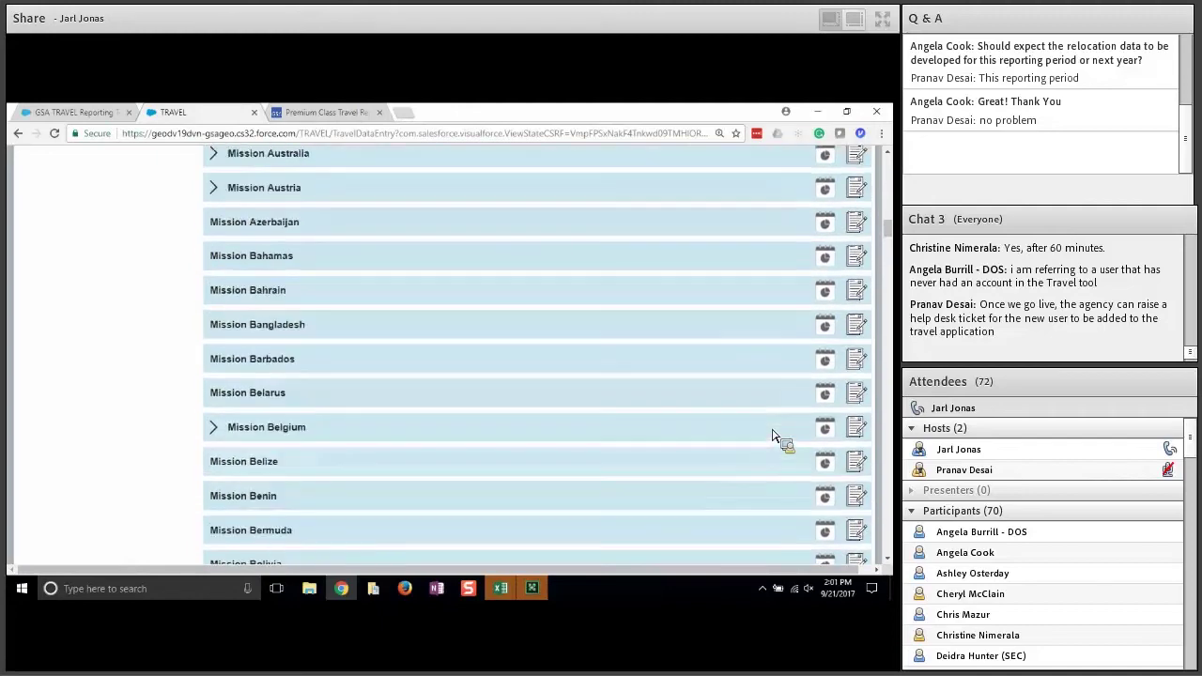
scroll(773, 434, up, 8)
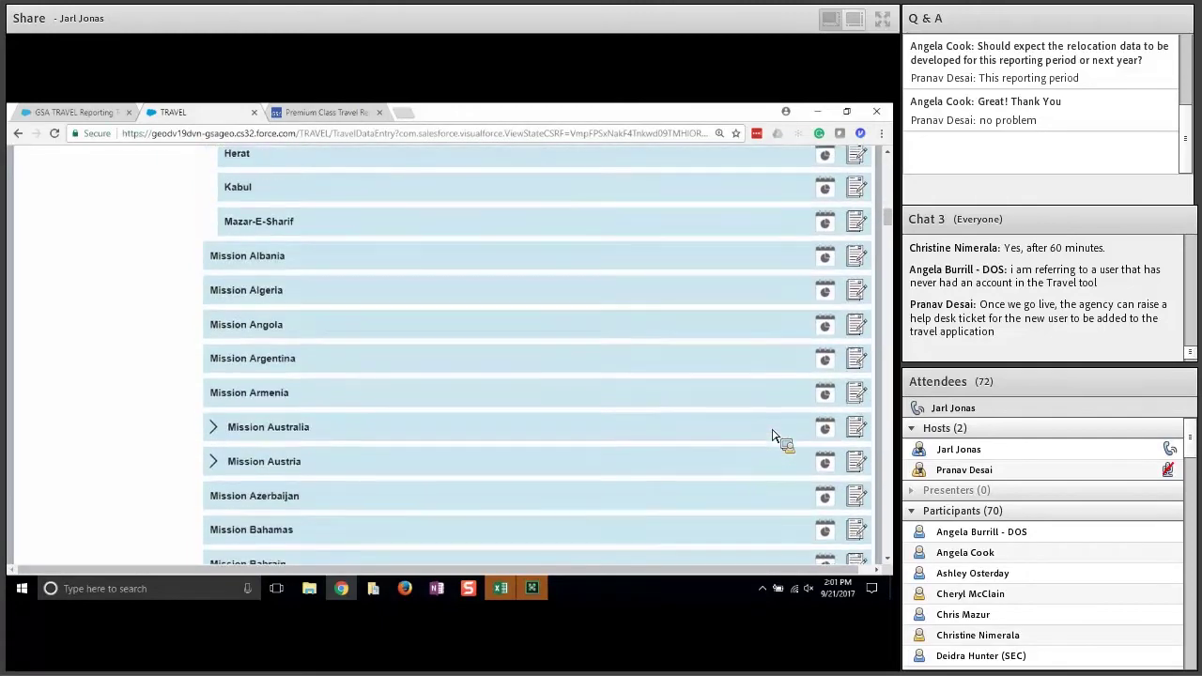
scroll(773, 435, up, 2)
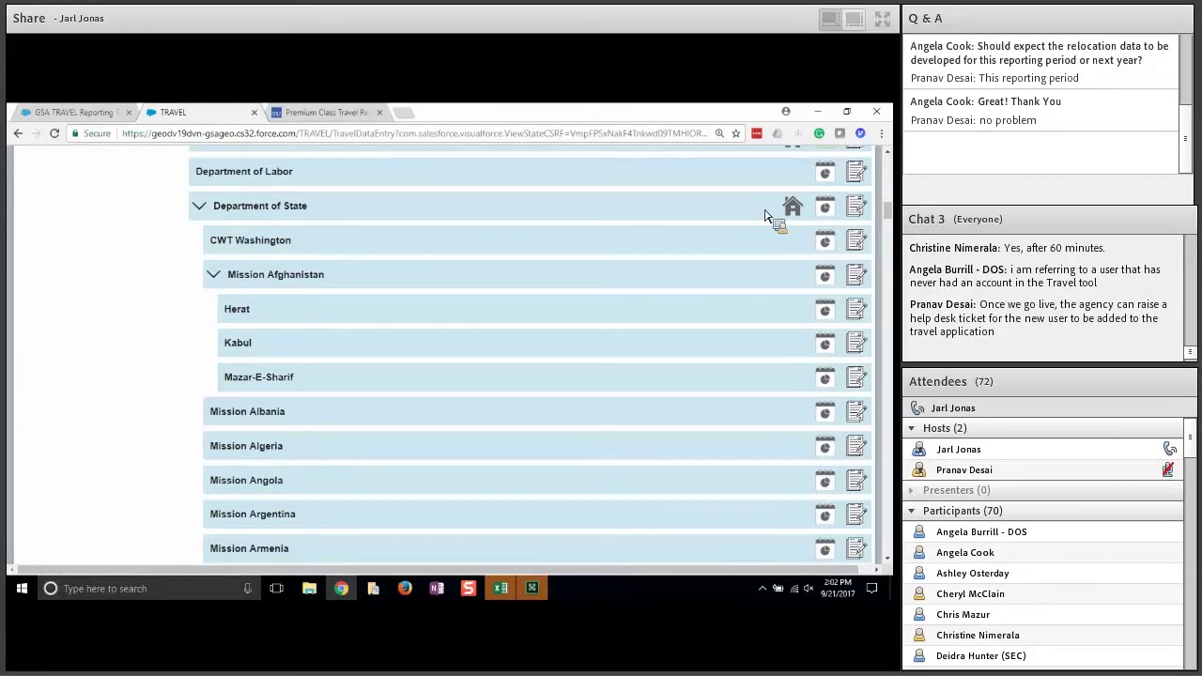
scroll(765, 216, up, 5)
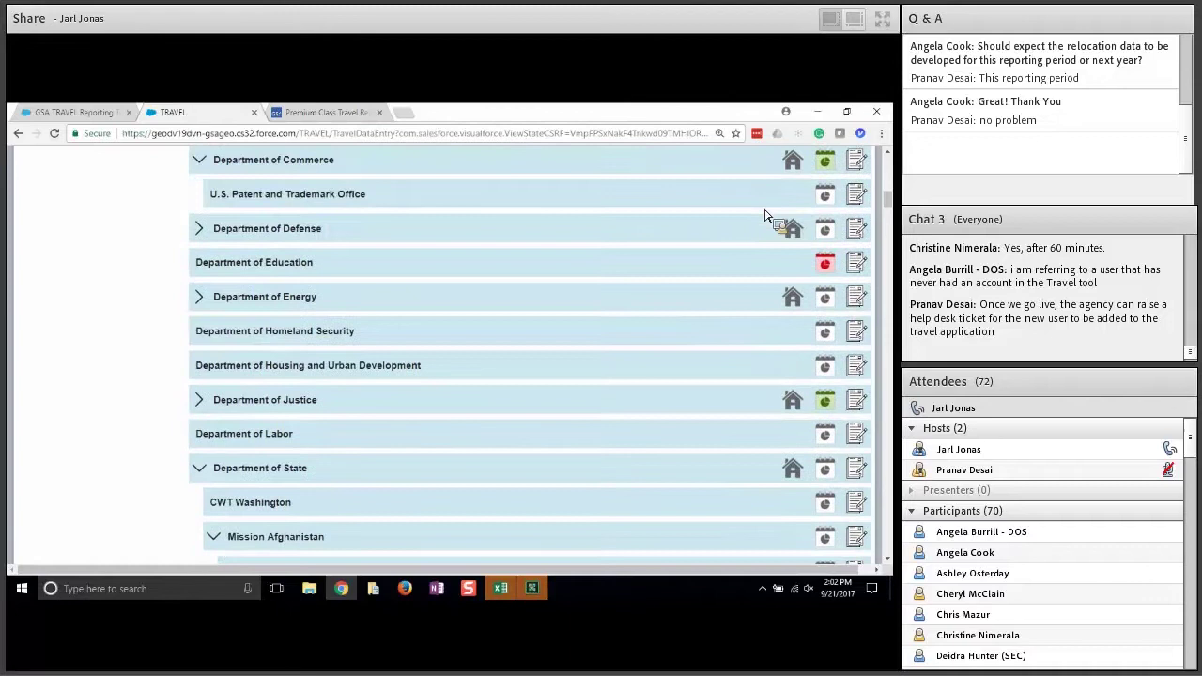
scroll(765, 216, up, 1)
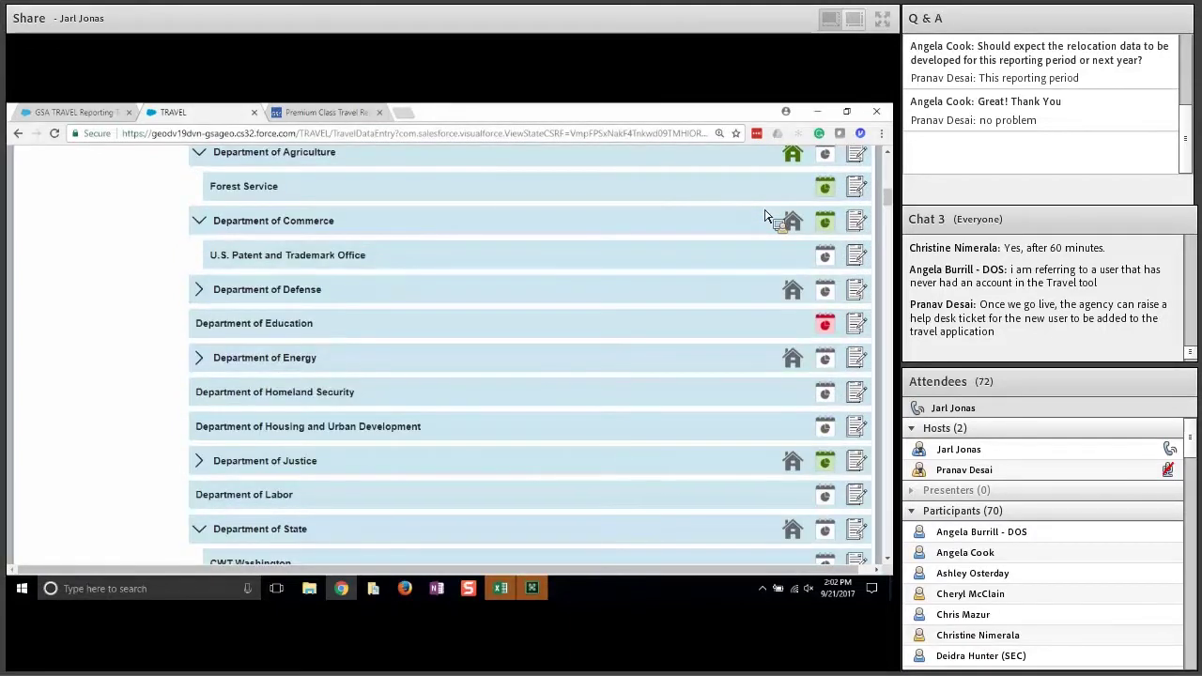
scroll(766, 216, up, 1)
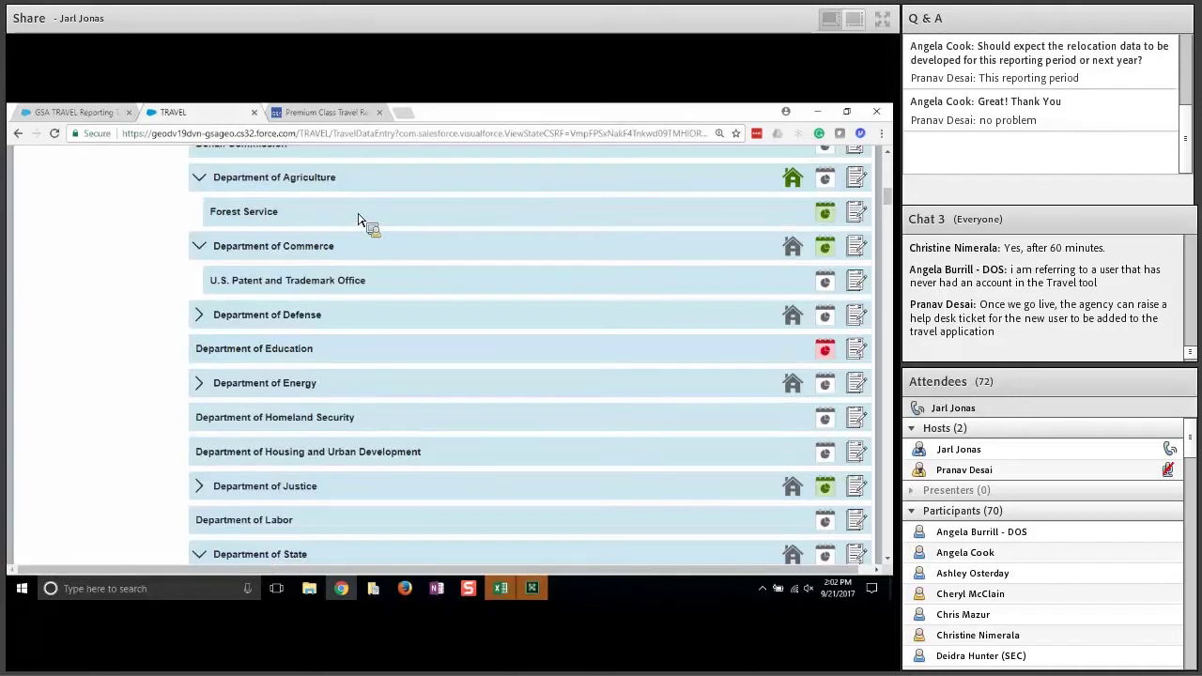
- Review the Department of State missions down to Mission Finland, and check the status of the Department of Education's reporting period
scroll(368, 217, down, 15)
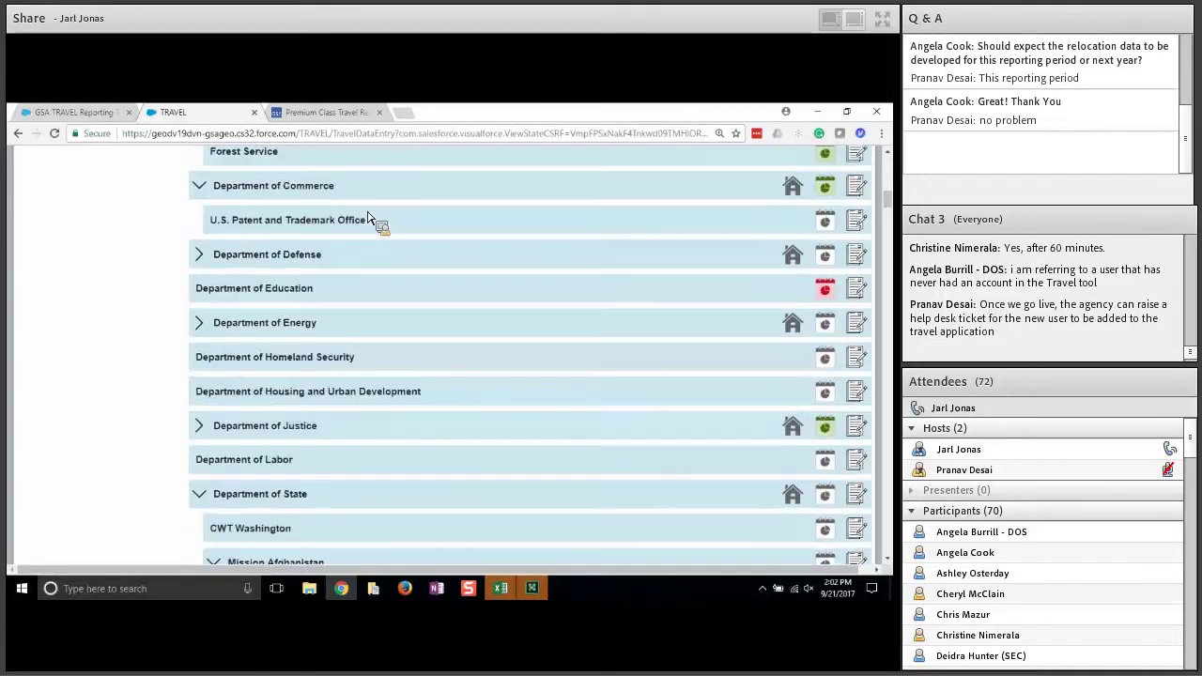
scroll(368, 217, up, 3)
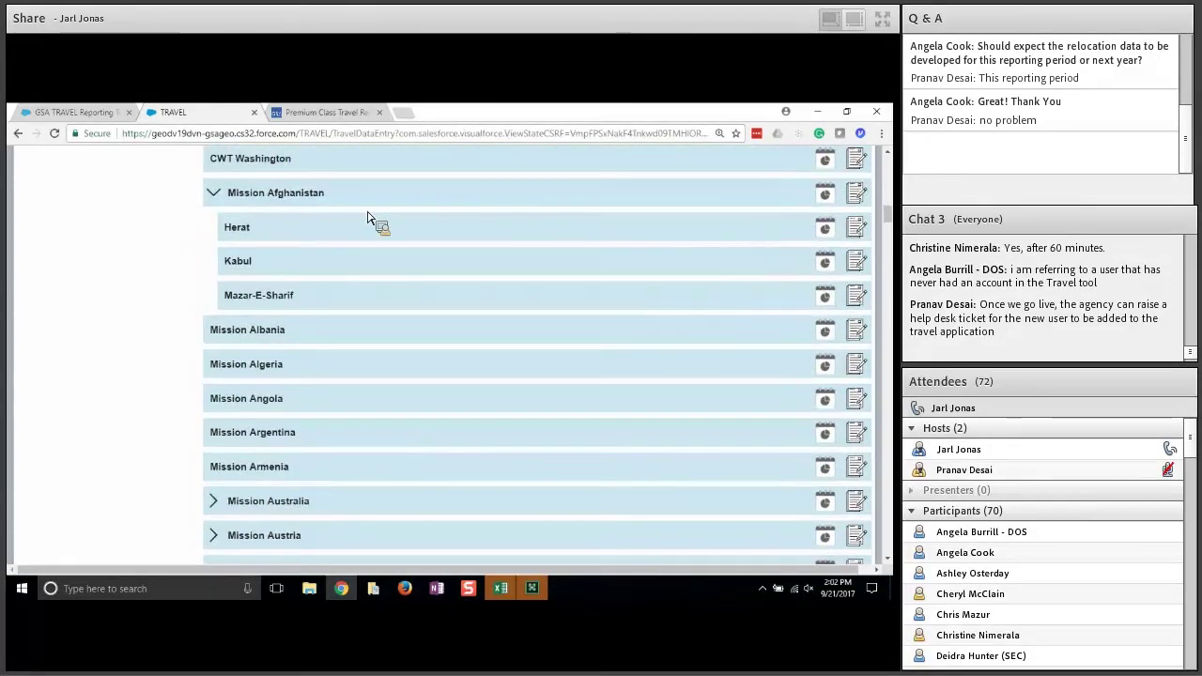
scroll(368, 218, up, 1)
scroll(368, 218, up, 1)
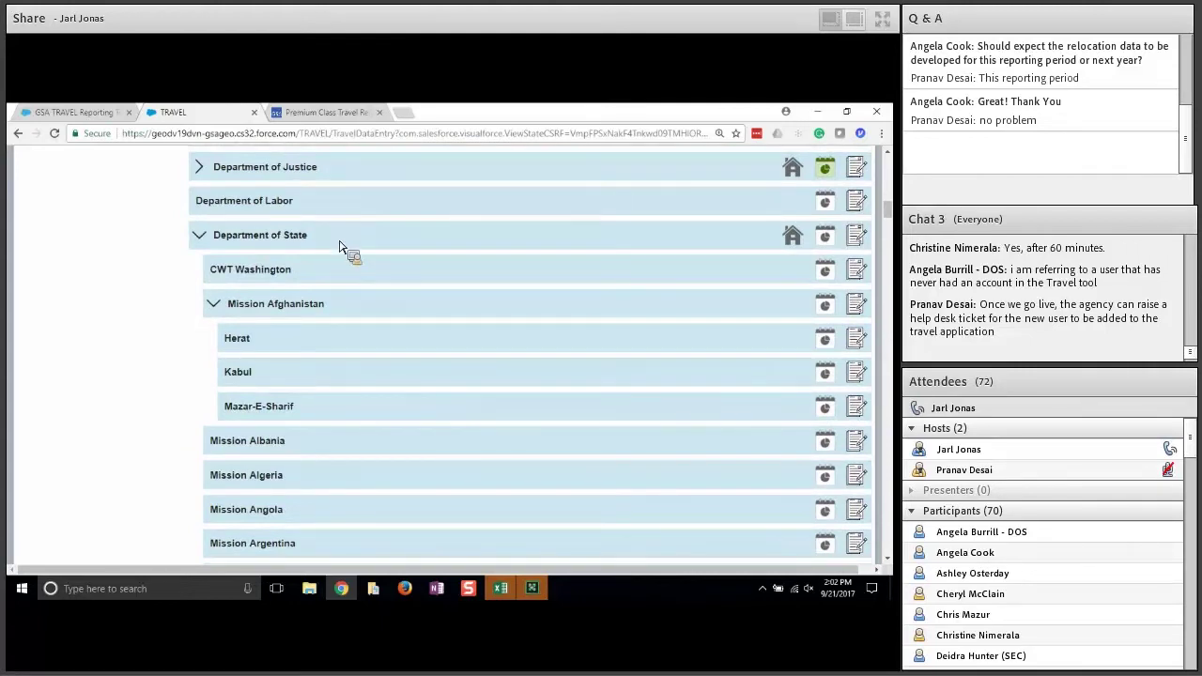
scroll(340, 246, down, 10)
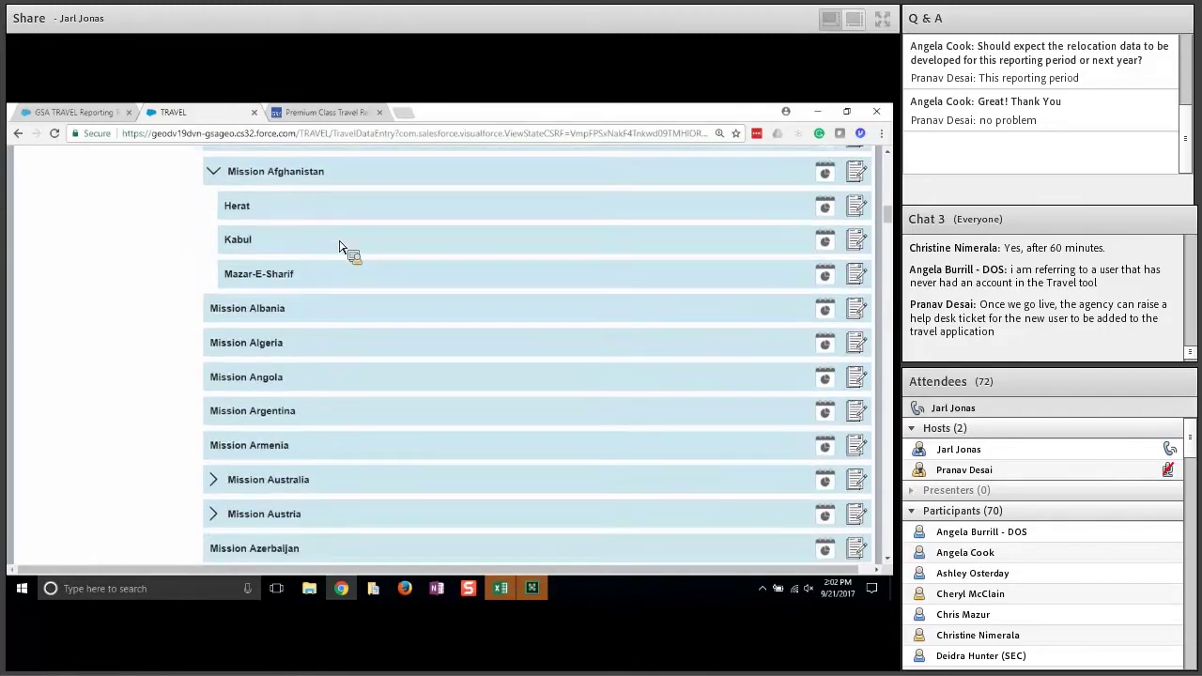
scroll(340, 246, down, 8)
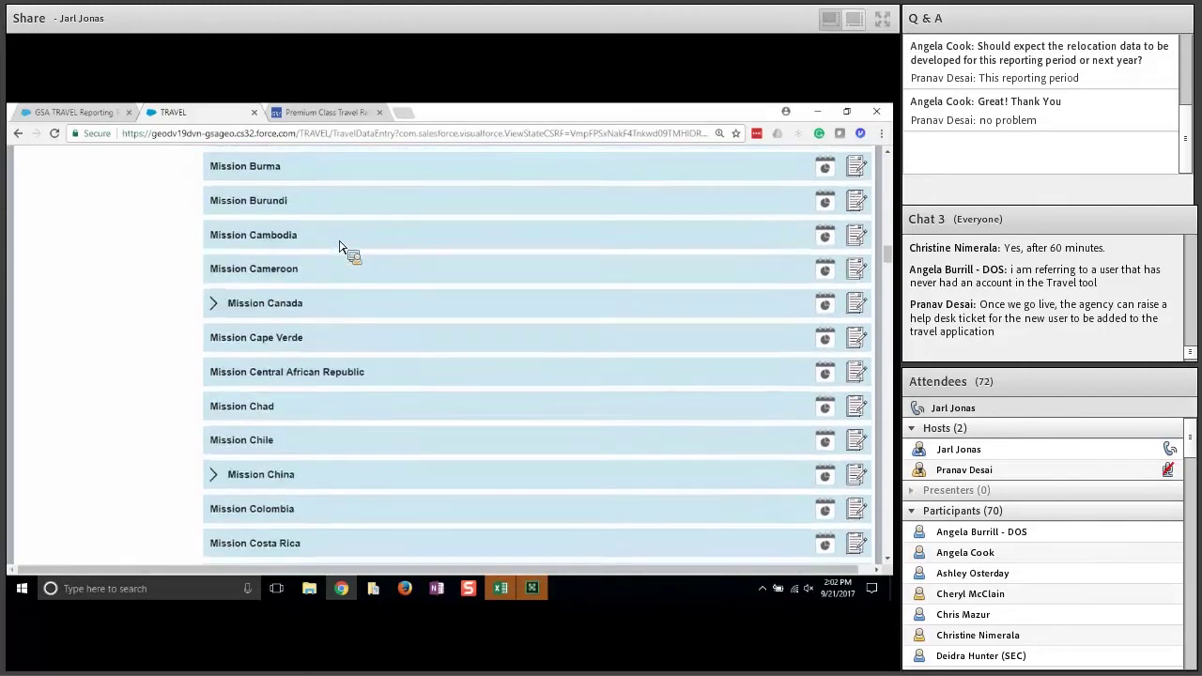
scroll(340, 246, down, 3)
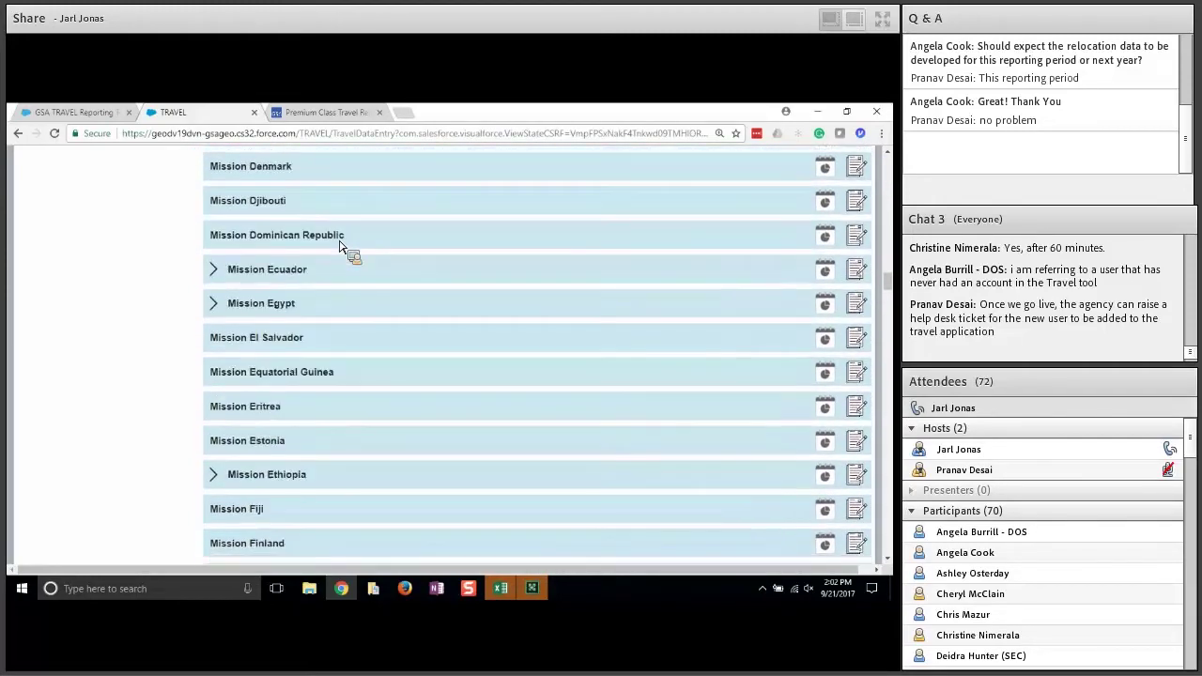
scroll(340, 246, up, 15)
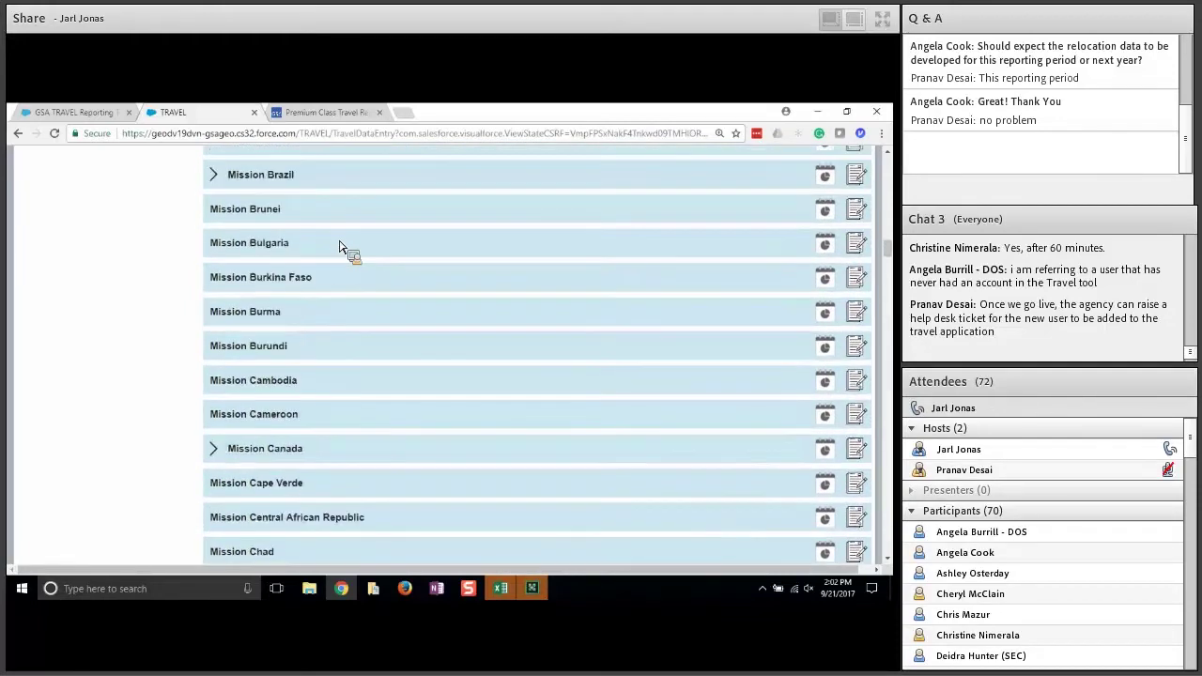
scroll(340, 246, up, 11)
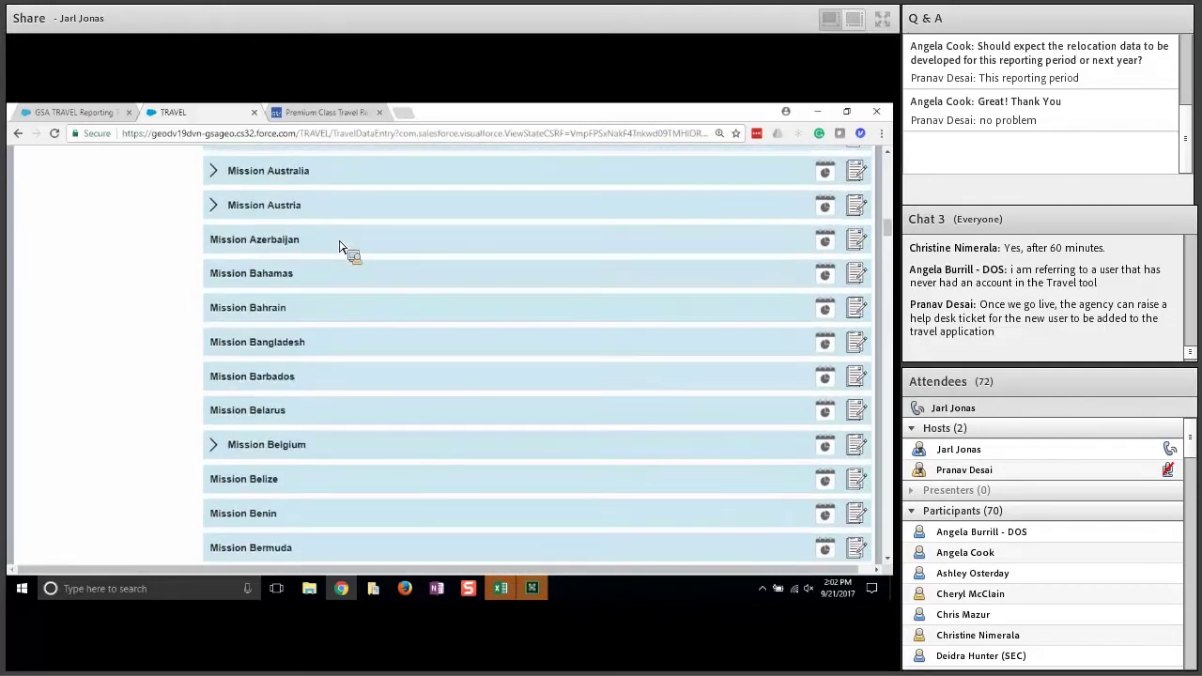
scroll(340, 246, up, 9)
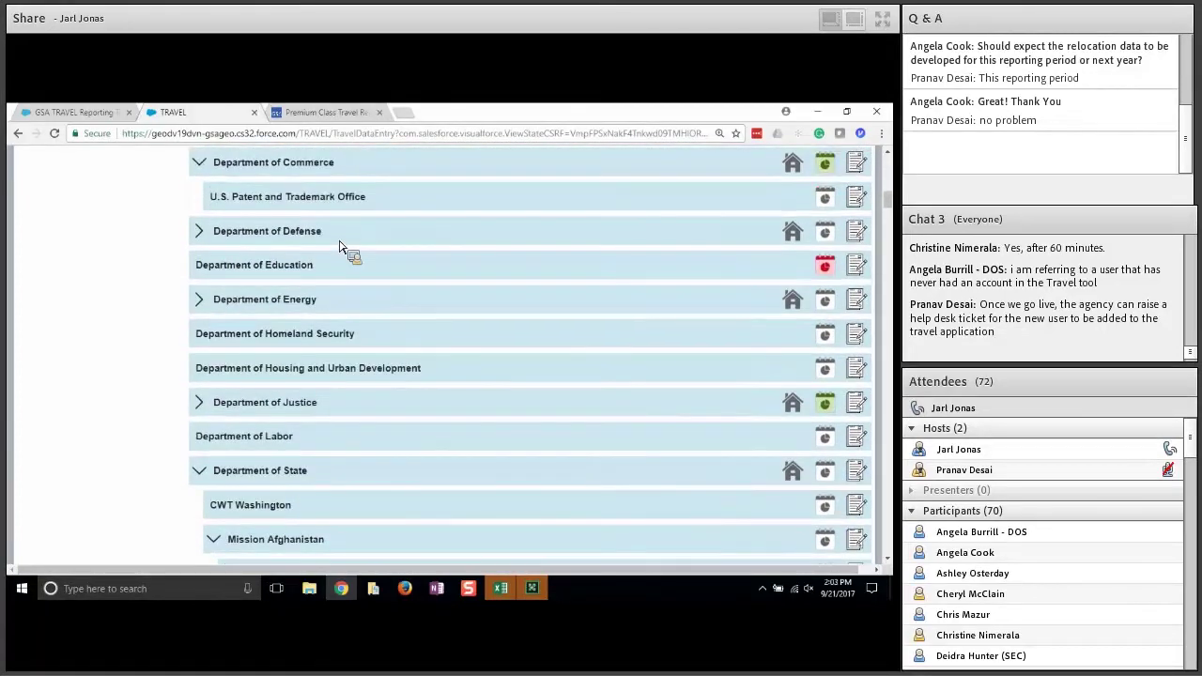
scroll(541, 249, up, 1)
scroll(541, 249, up, 2)
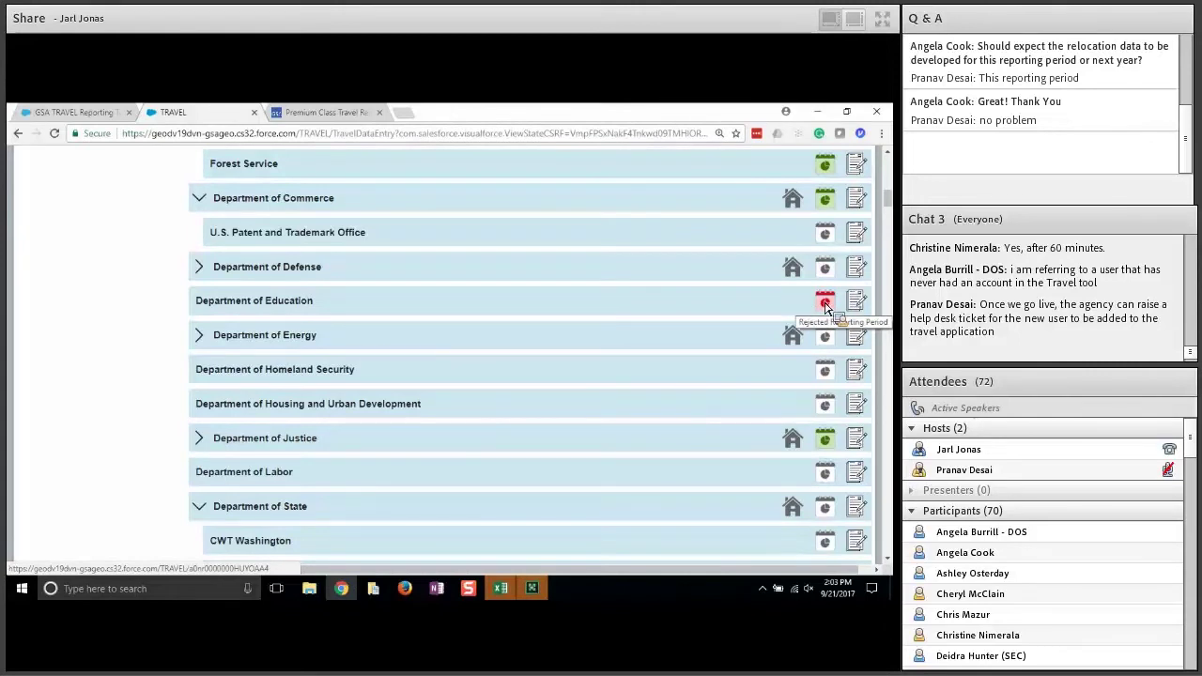
- Open a new travel data entry form for the U.S. Patent and Trademark Office under the Department of Commerce
scroll(797, 307, up, 1)
scroll(797, 307, up, 1)
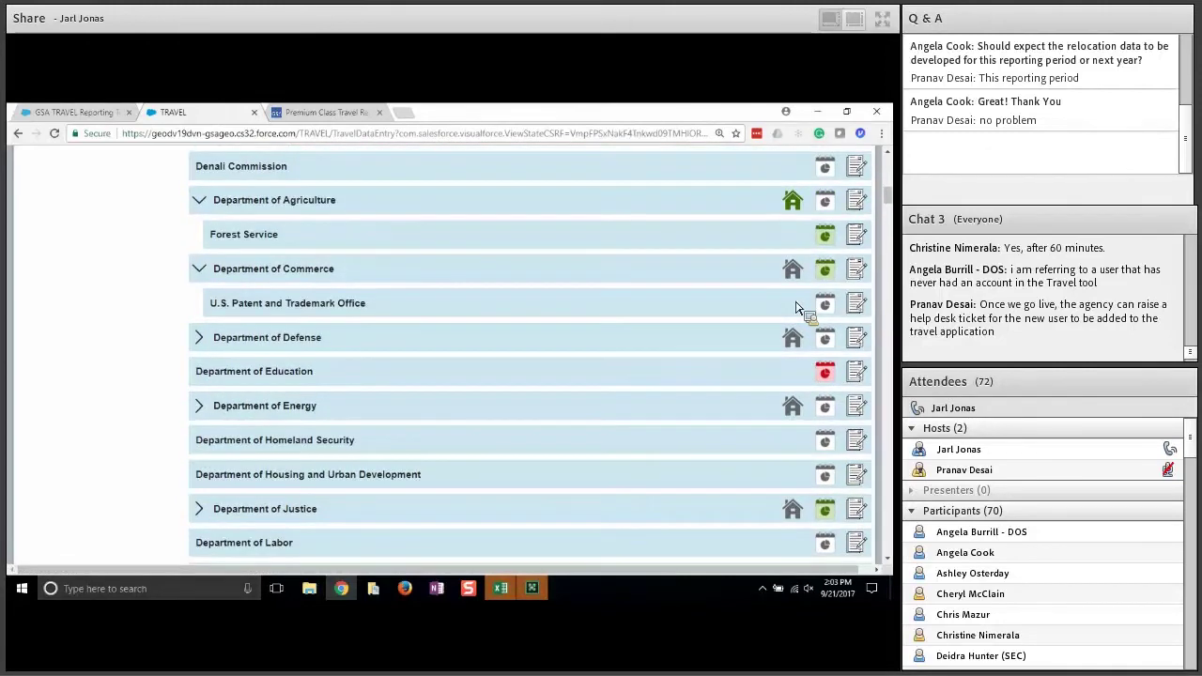
scroll(796, 307, up, 6)
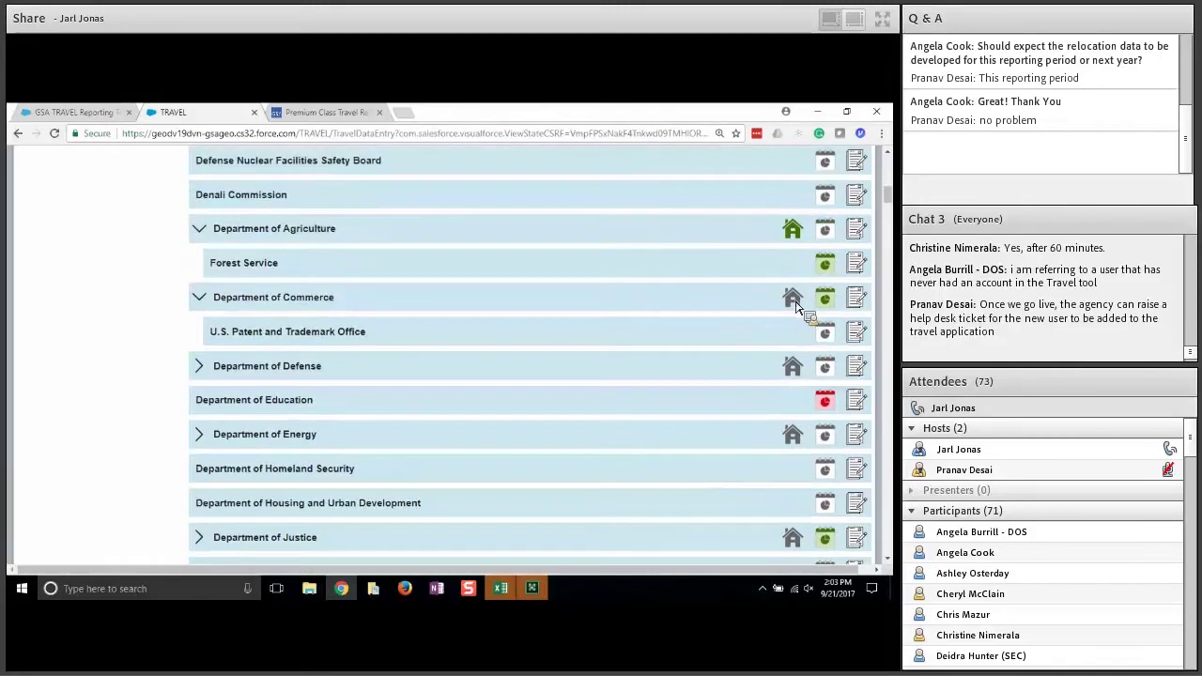
scroll(796, 307, up, 6)
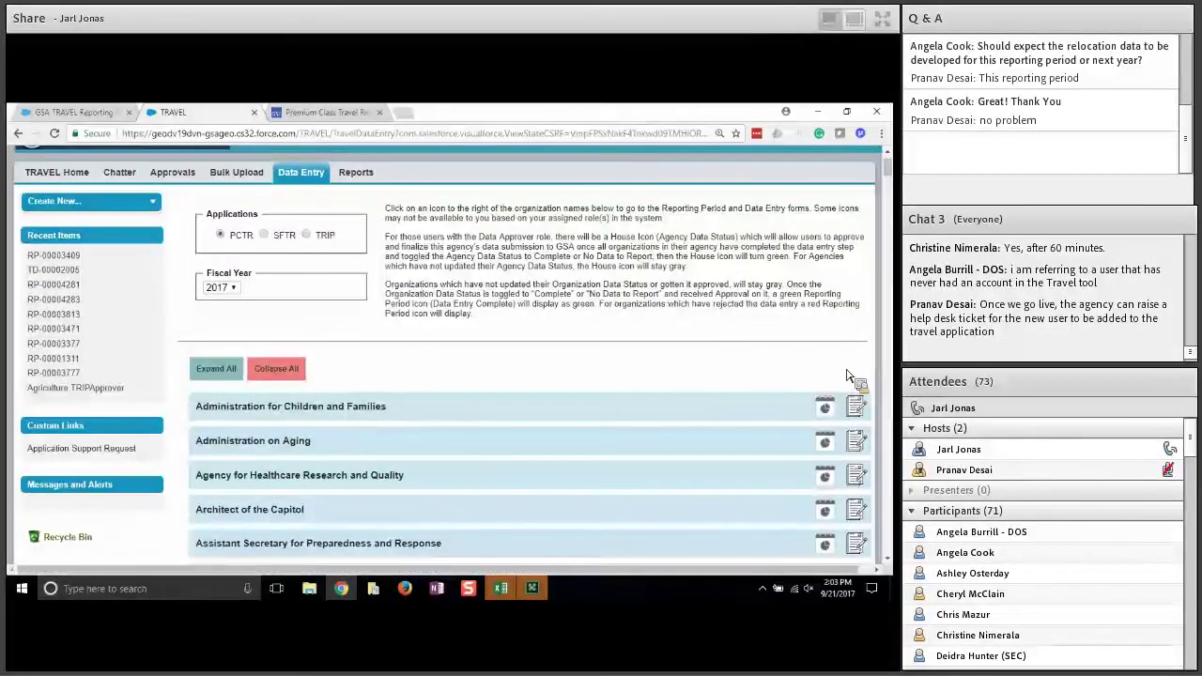
scroll(853, 376, down, 2)
scroll(853, 374, down, 6)
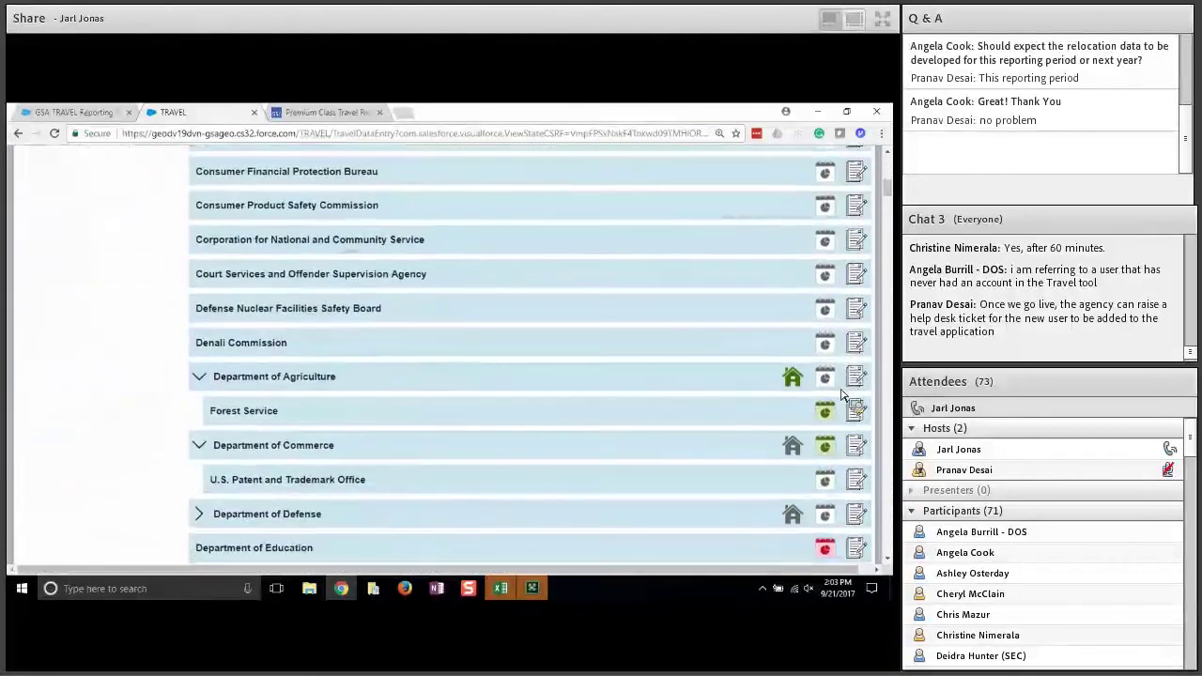
scroll(597, 412, down, 2)
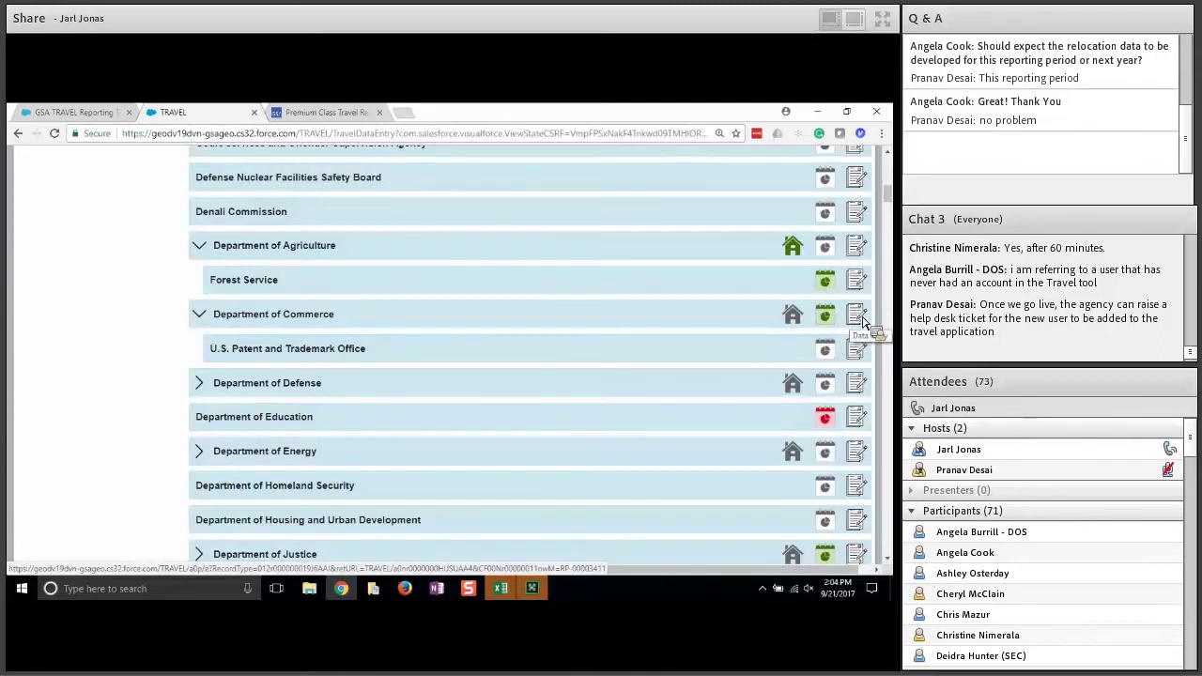
click(860, 351)
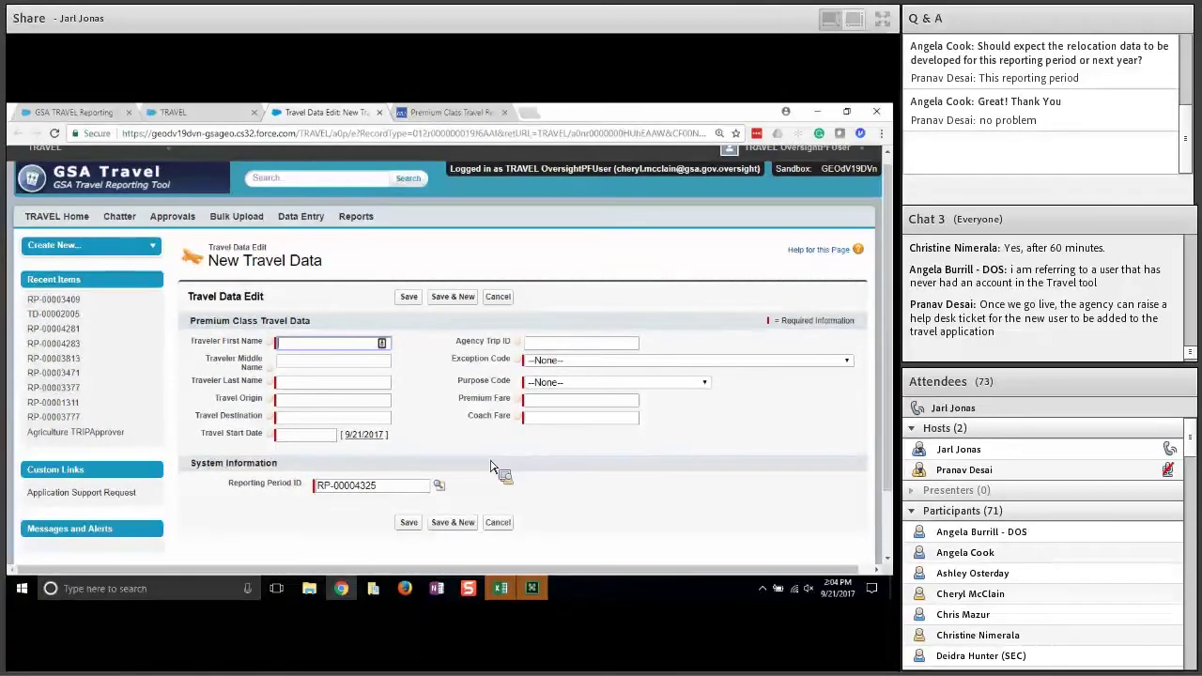
- Highlight the Reporting Period ID value and the Travel Data title on the new travel data form
drag(397, 487, 278, 470)
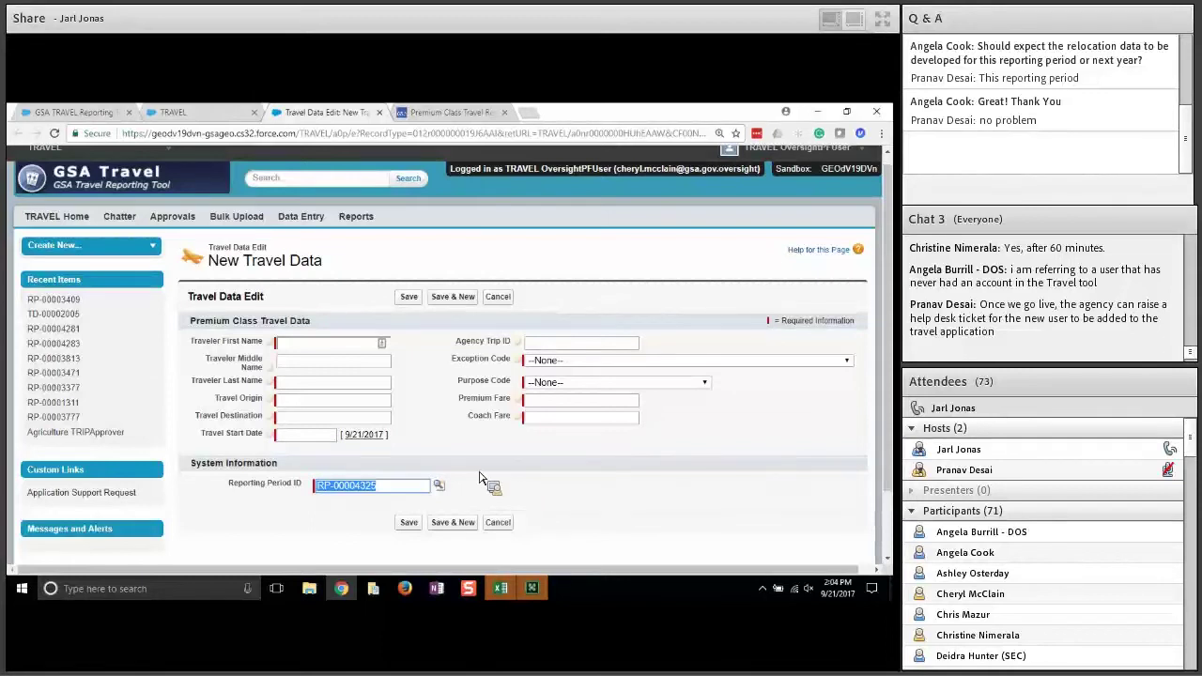
drag(302, 263, 246, 270)
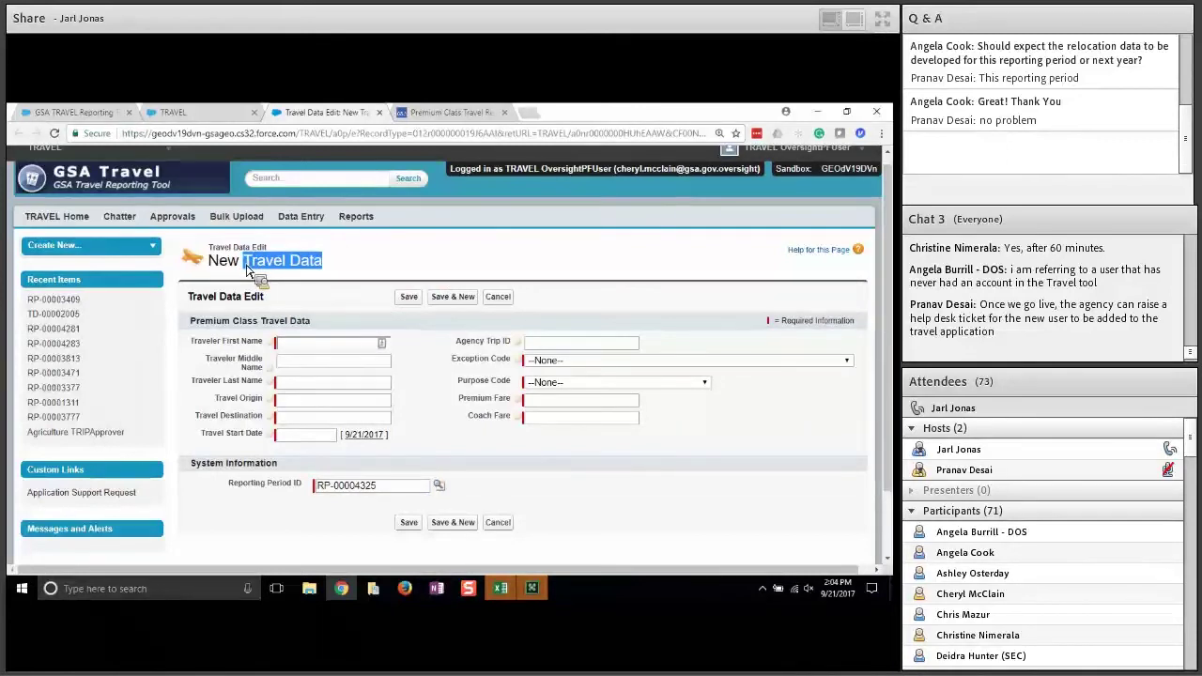
click(247, 271)
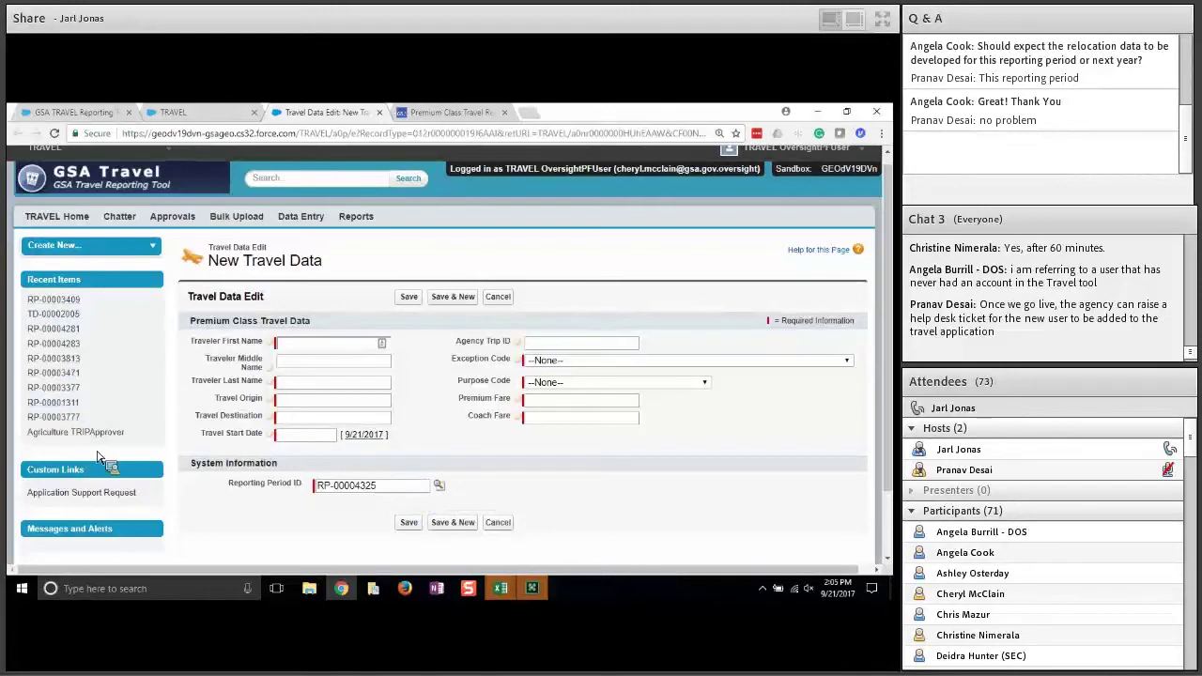
drag(318, 486, 387, 487)
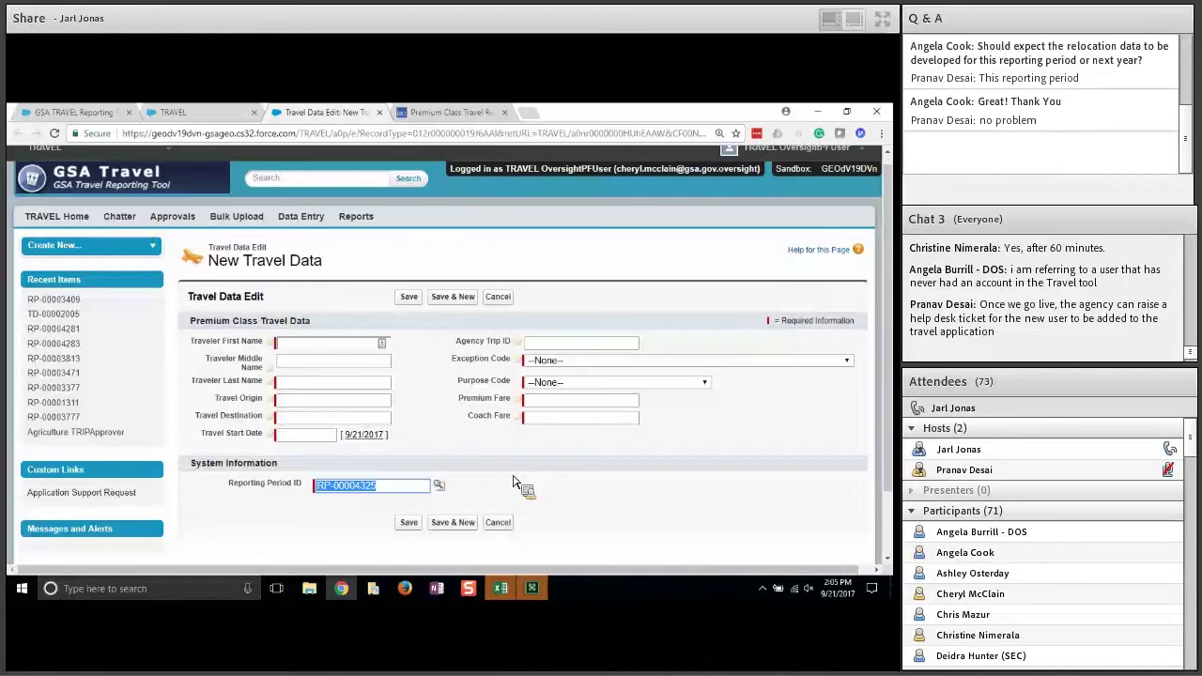
click(515, 483)
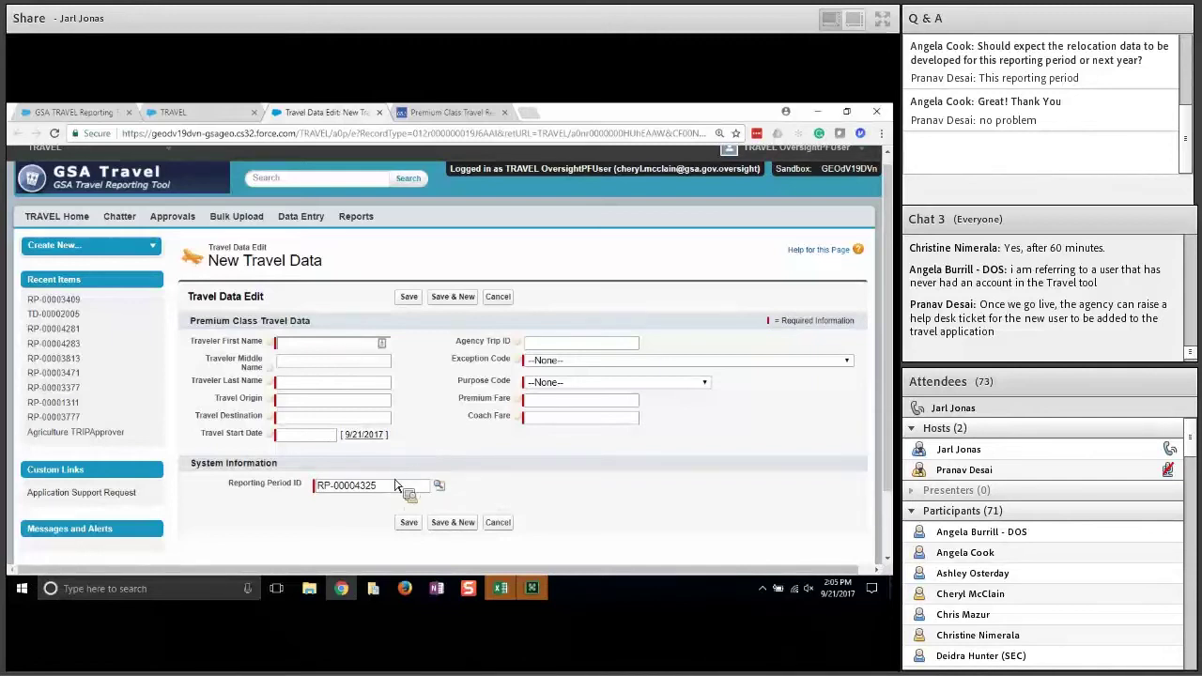
drag(328, 262, 347, 495)
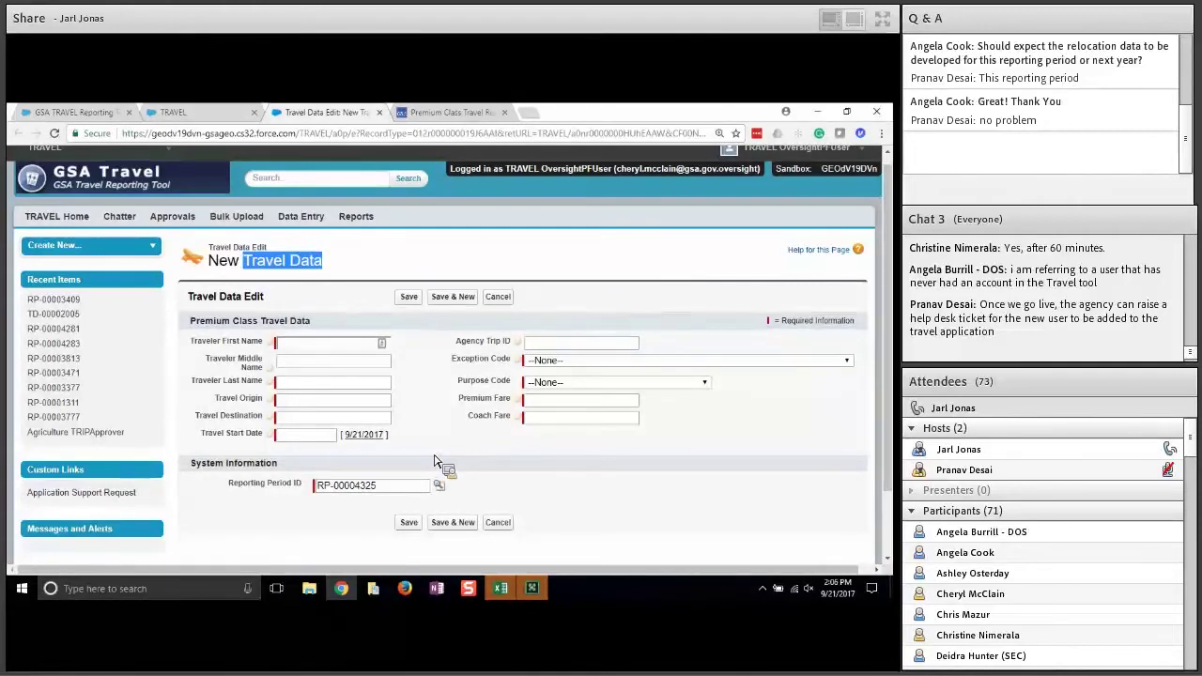
- Enter the traveler's first name and last name, and check the help text for Travel Destination
click(314, 344)
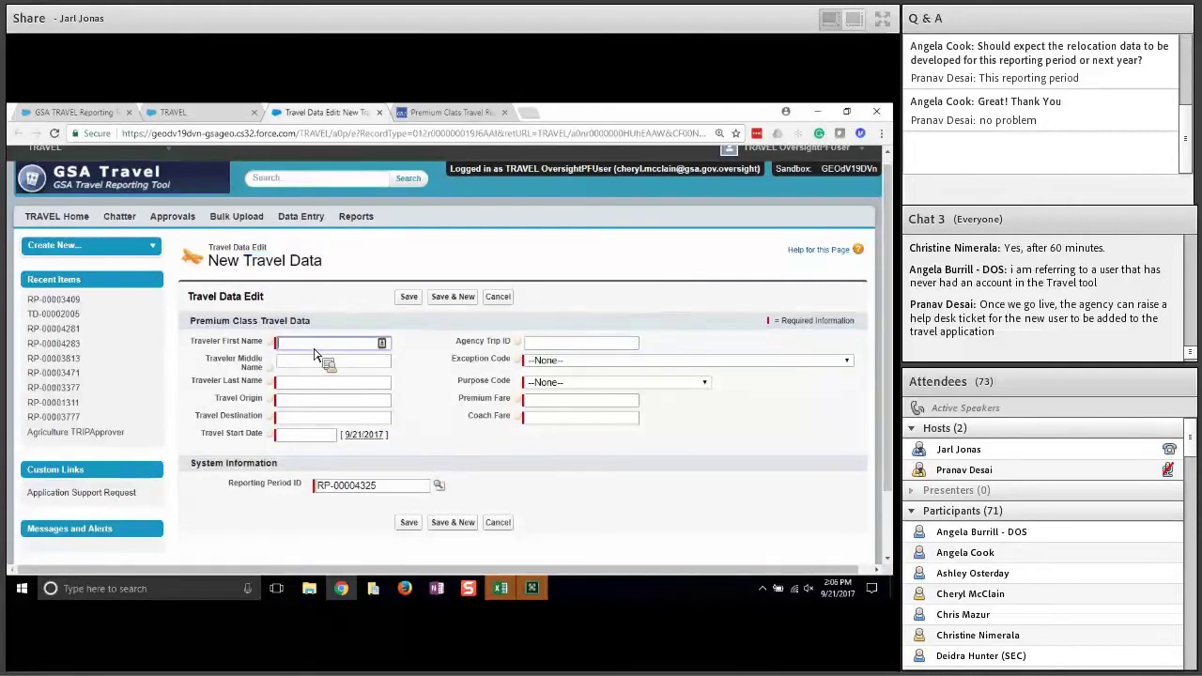
text(John)
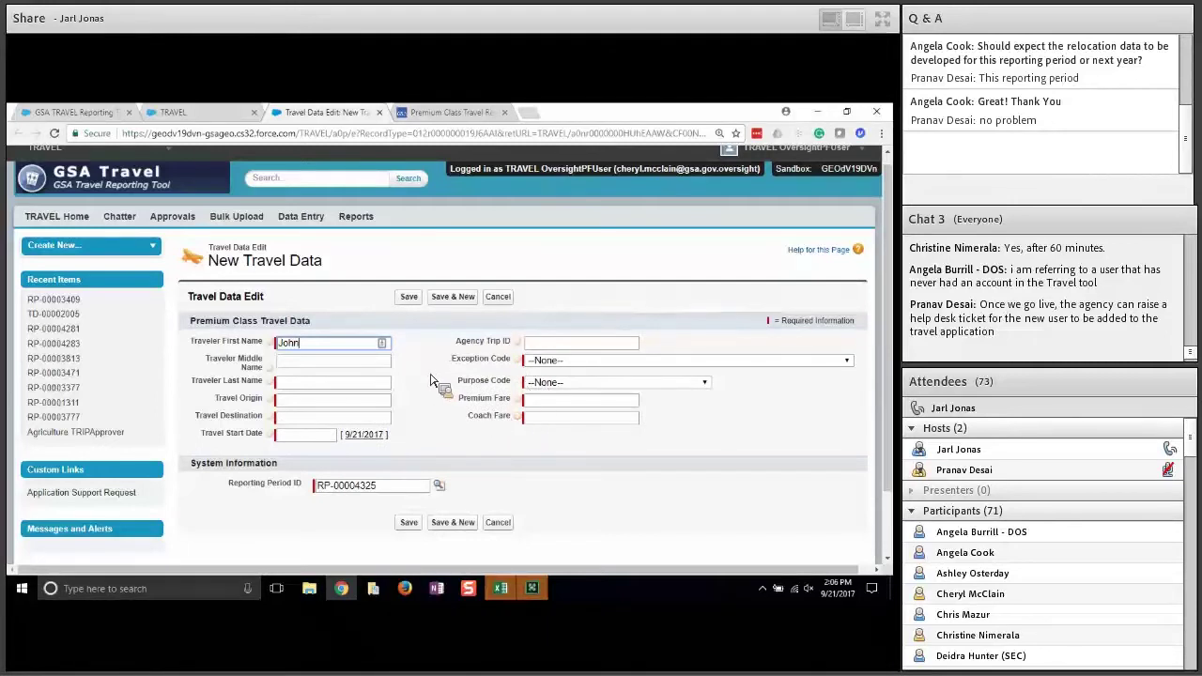
mouse_move(274, 421)
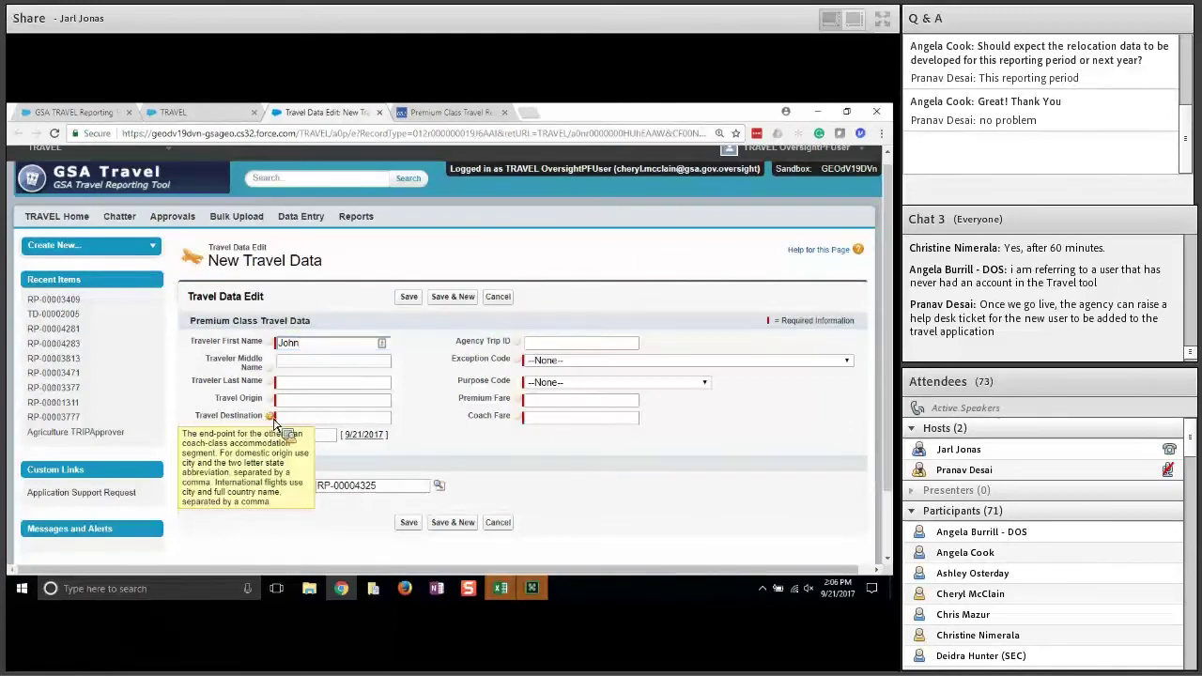
click(317, 382)
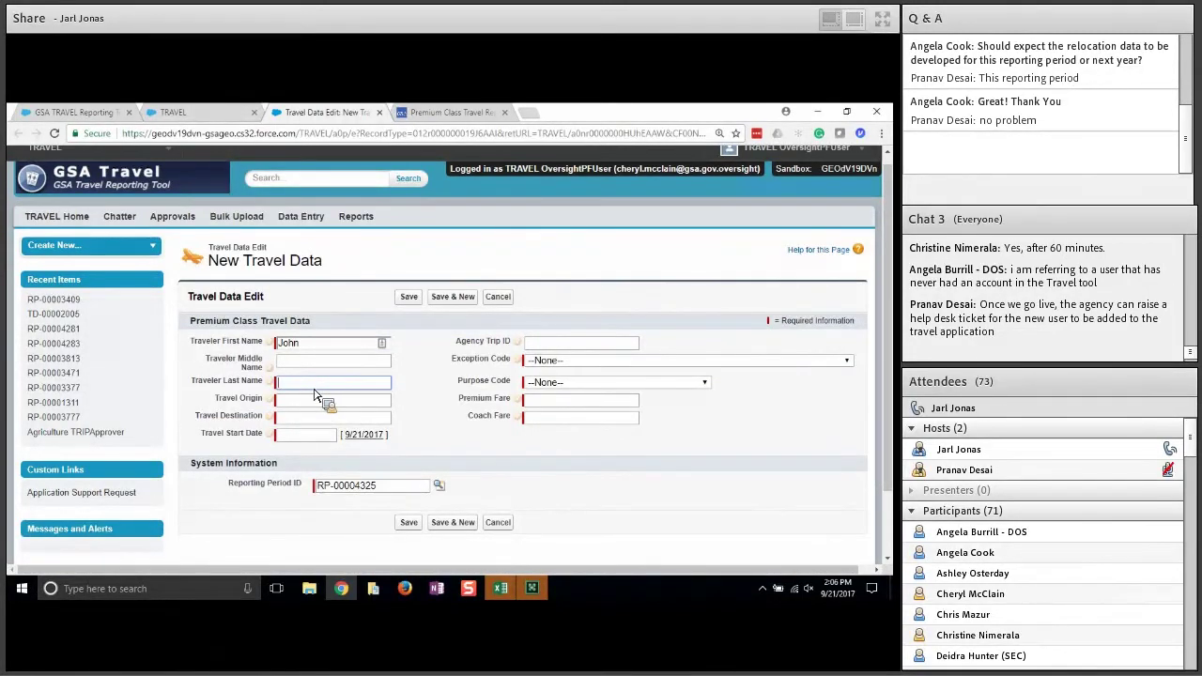
text(Smith)
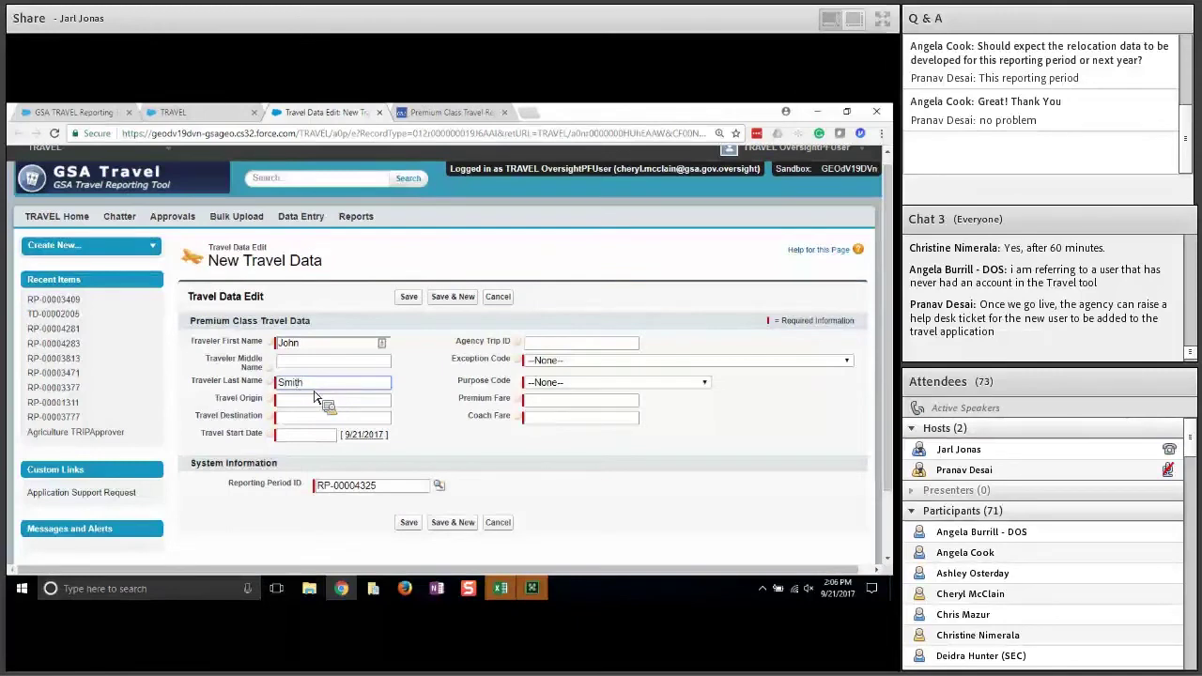
- Set the Travel Origin to Washington, DC, the Travel Destination to Boston and the Travel Start Date to 9/12/2017
key(Tab)
text(W)
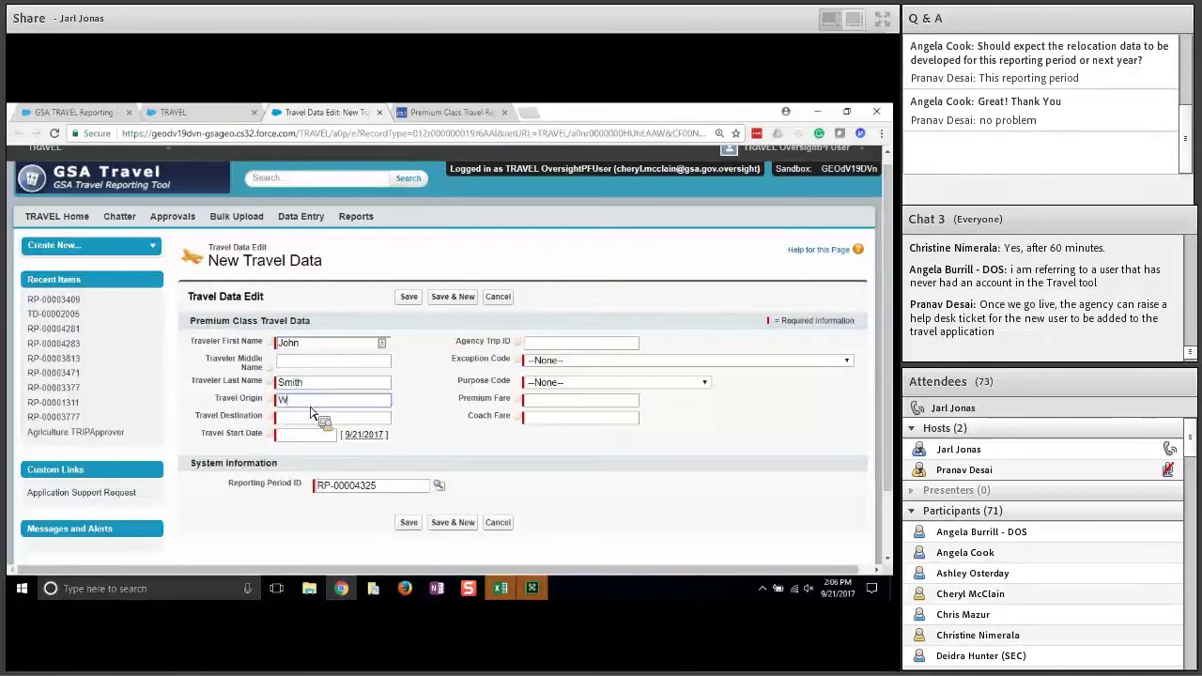
text(ashington, DC)
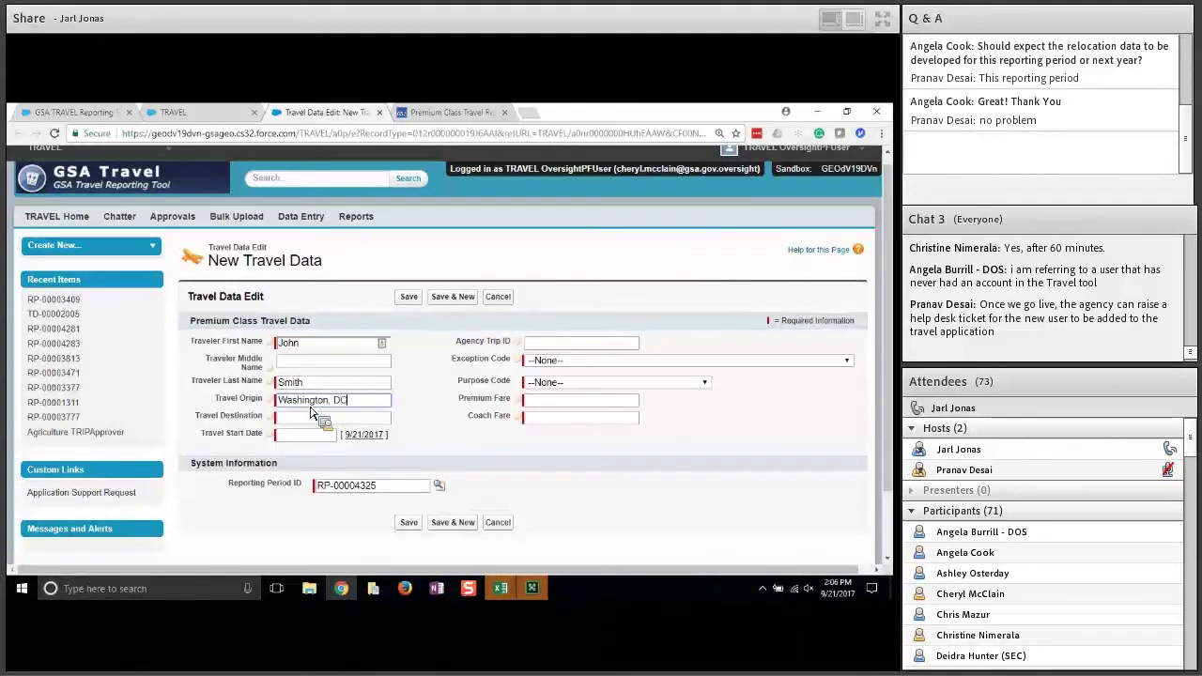
key(Tab)
text(Boston)
key(Tab)
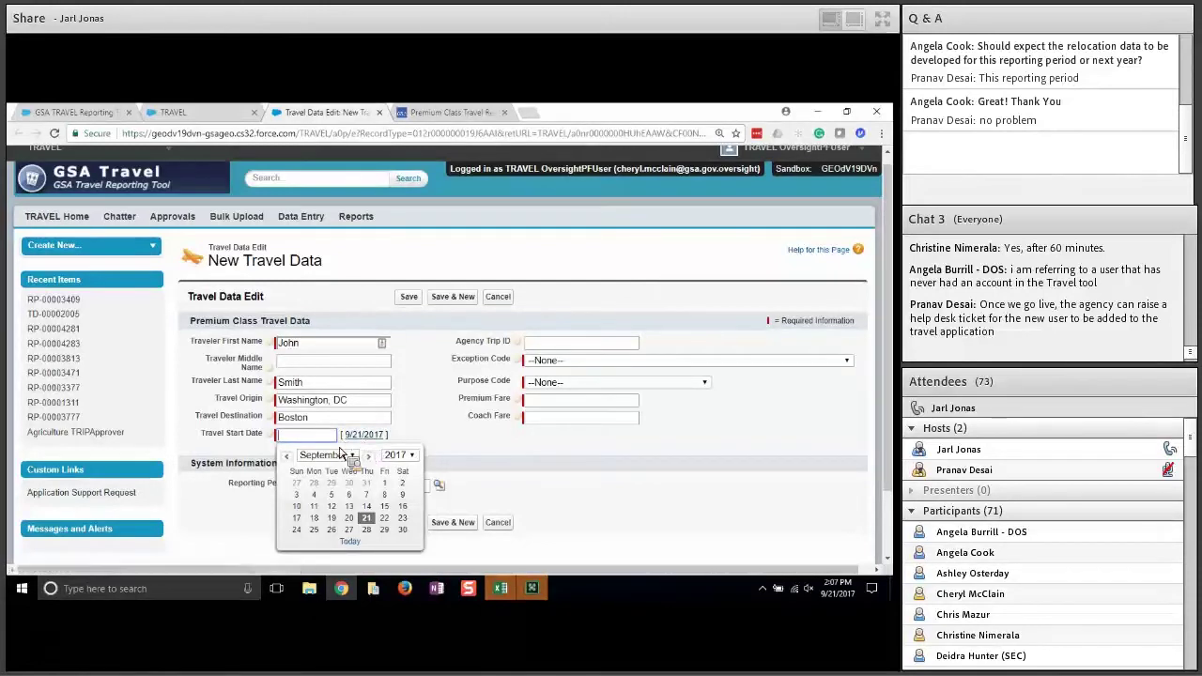
click(331, 506)
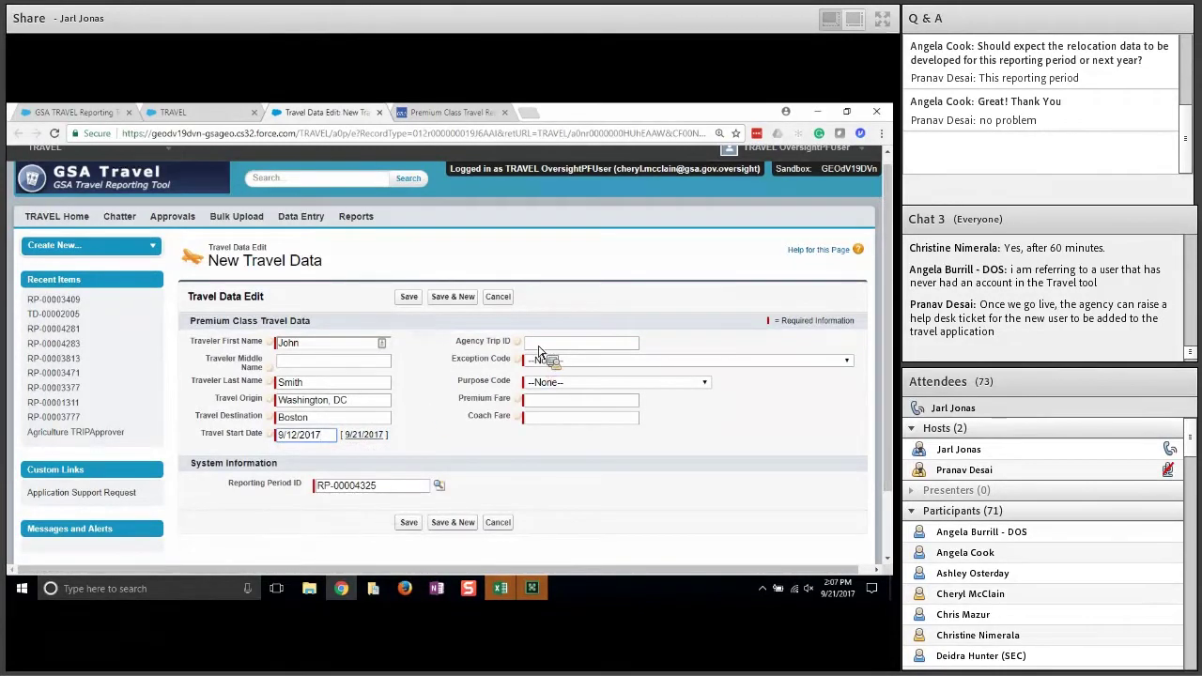
- Set the Exception Code to B6 - OCONUS Flight time exceeds 14 hours and the Purpose Code to MSN - Mission (Operational)
mouse_move(518, 346)
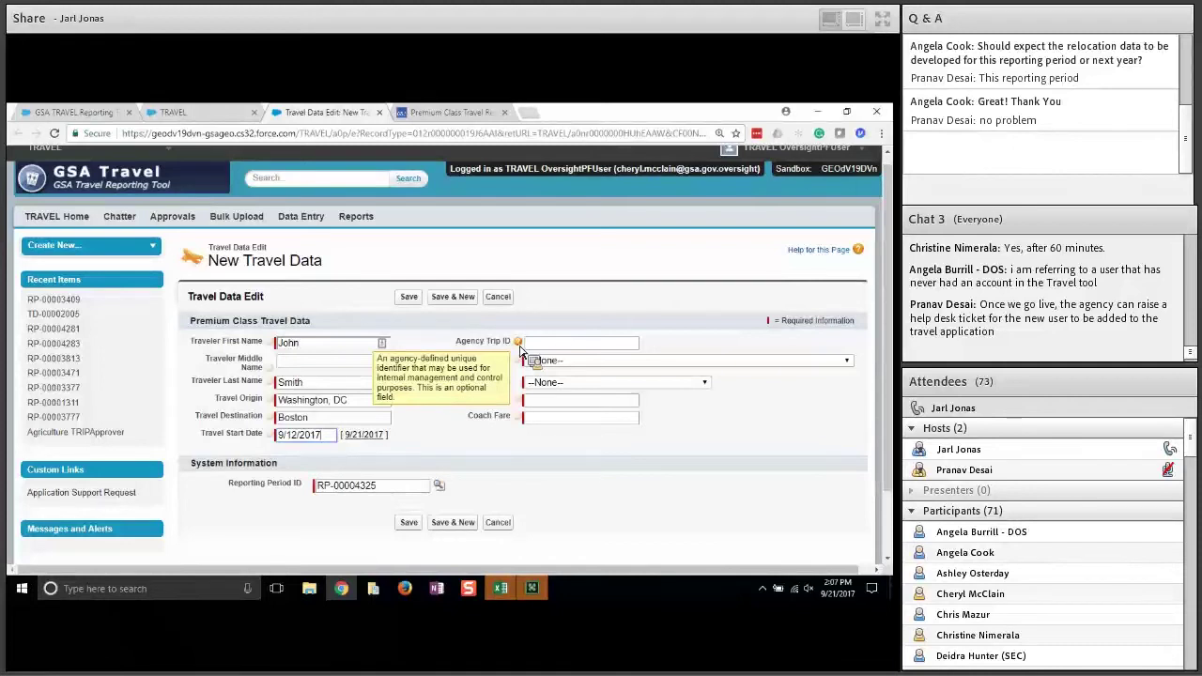
click(552, 344)
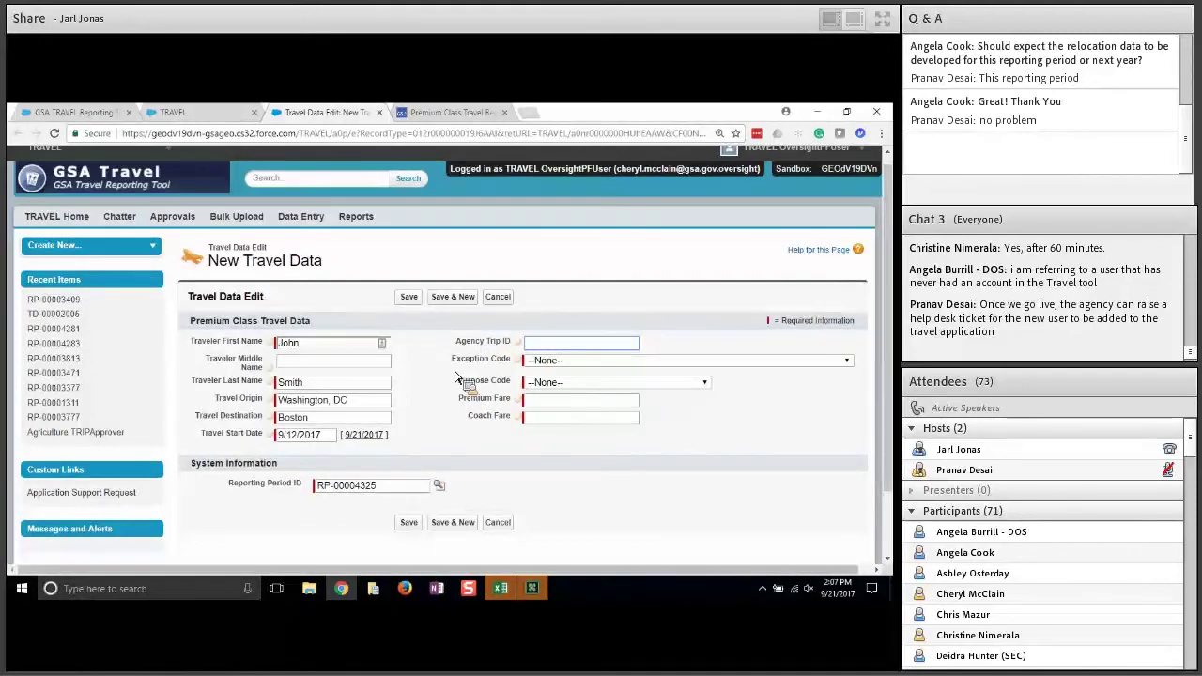
click(637, 364)
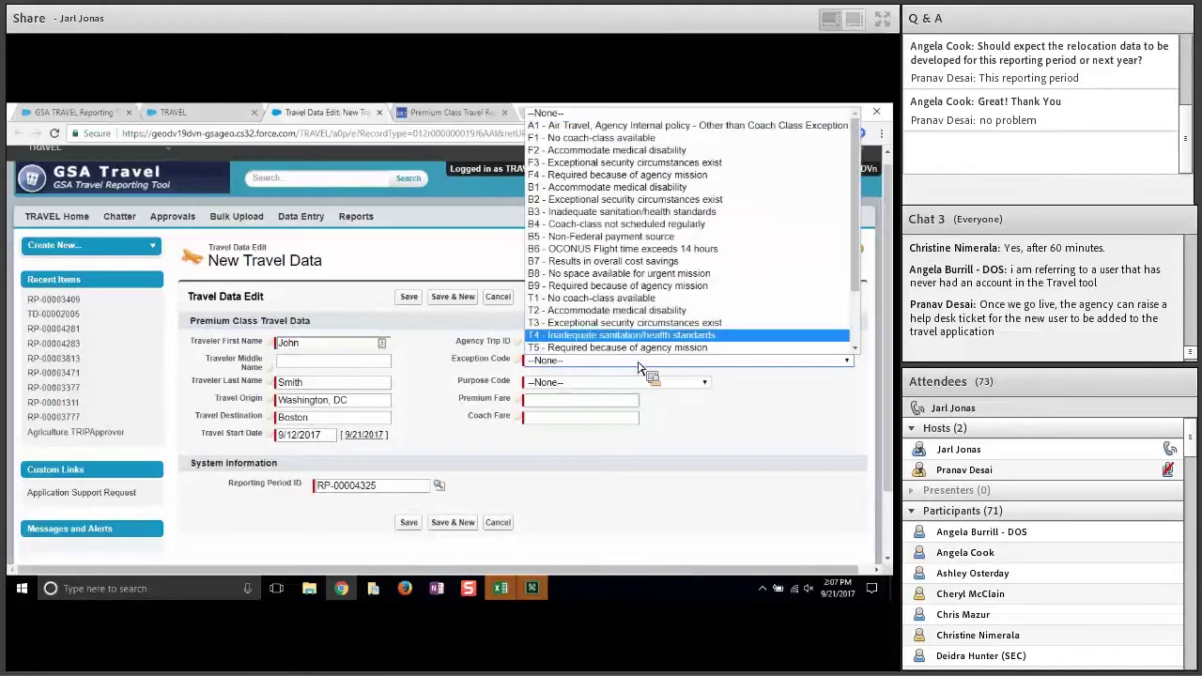
click(638, 250)
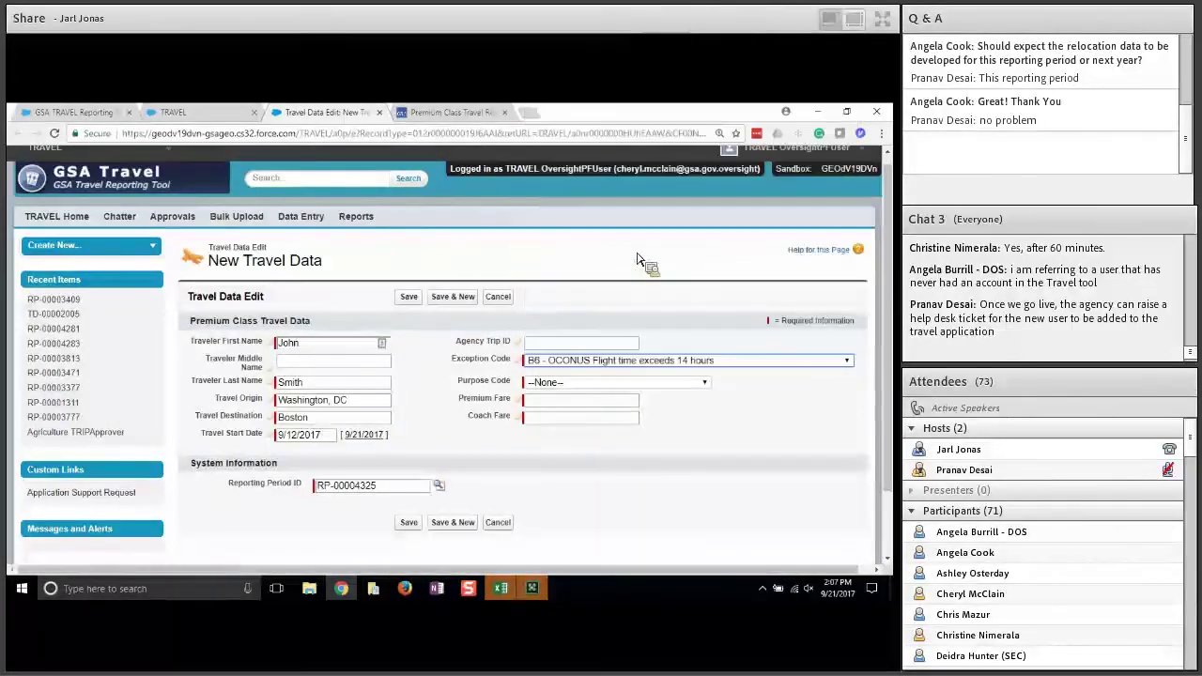
click(601, 385)
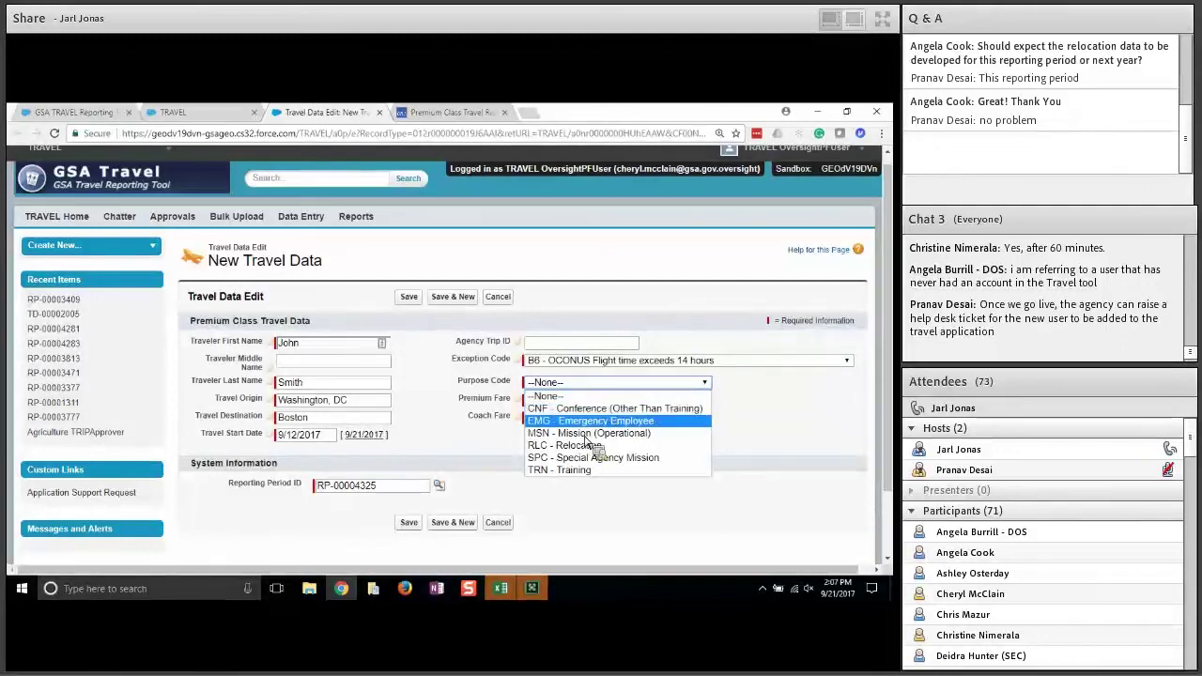
click(586, 433)
- Enter a Premium Fare of 4500 and a Coach Fare of 1500, and save the travel record
click(563, 403)
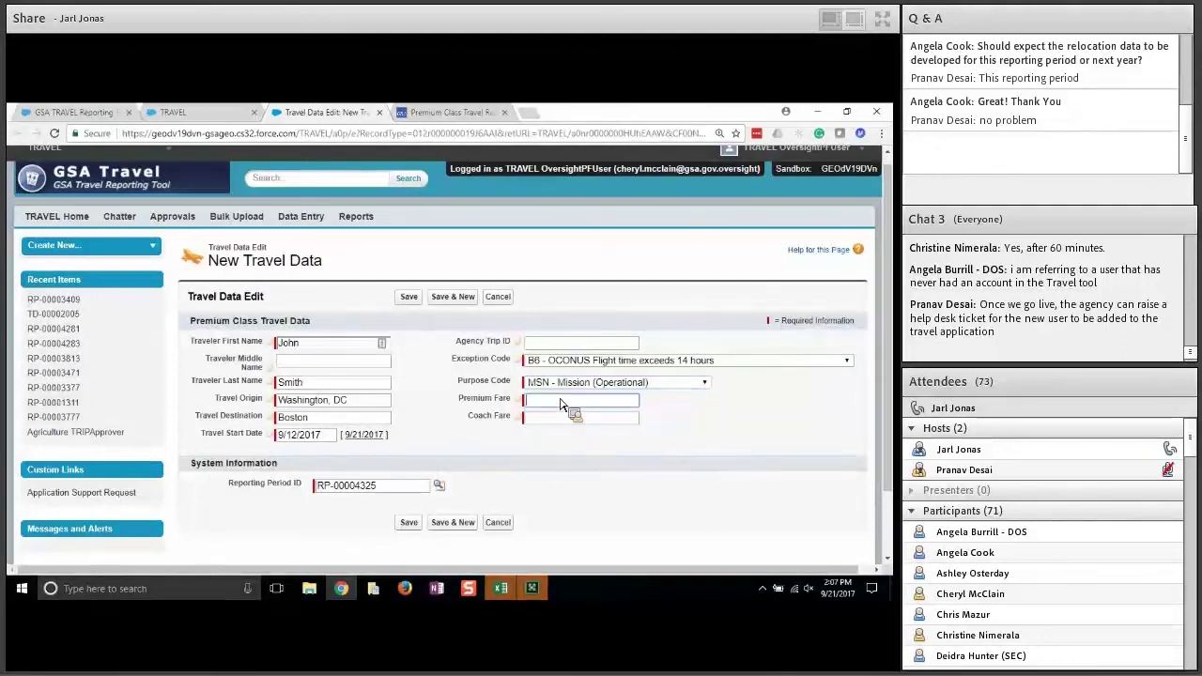
text(4500)
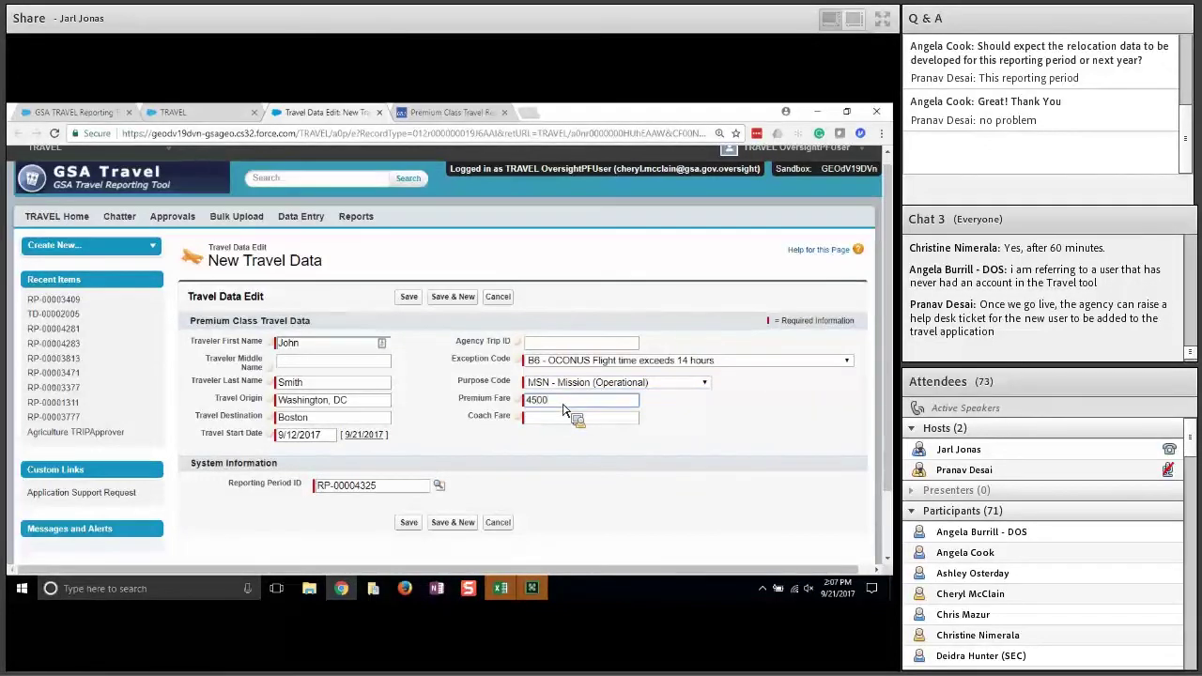
key(Tab)
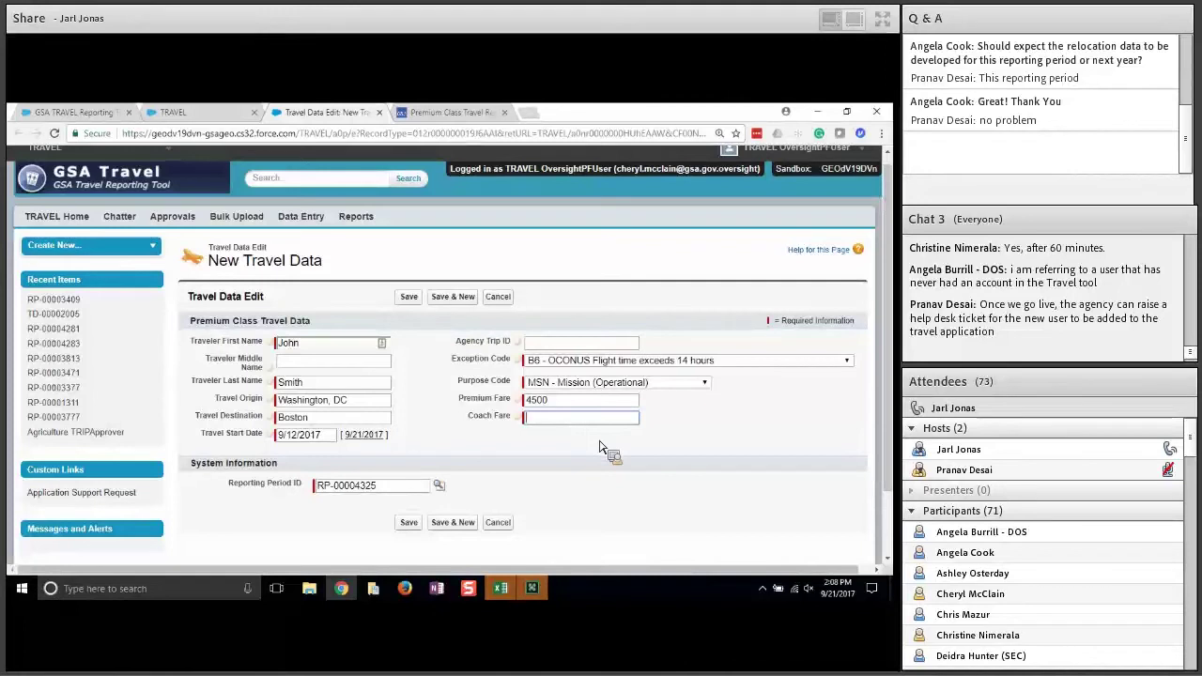
text(1500)
click(549, 446)
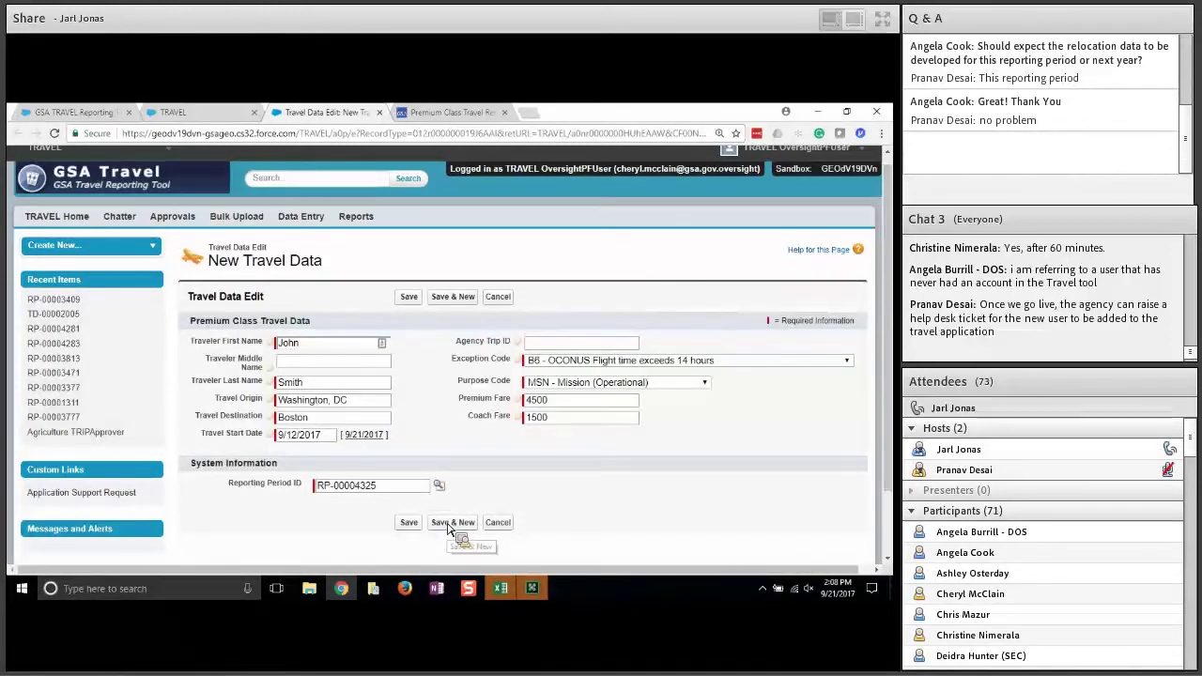
click(411, 524)
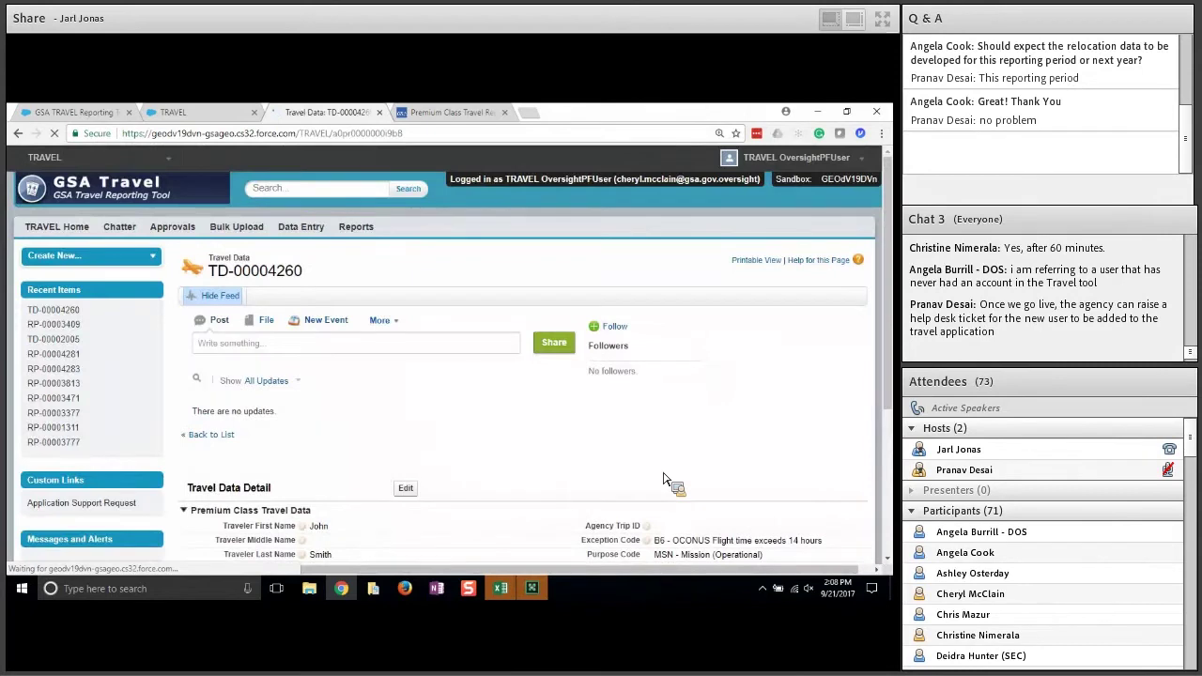
- Review the saved travel record's details, reopen it for editing and set the Coach Fare to 2,500
scroll(724, 456, down, 3)
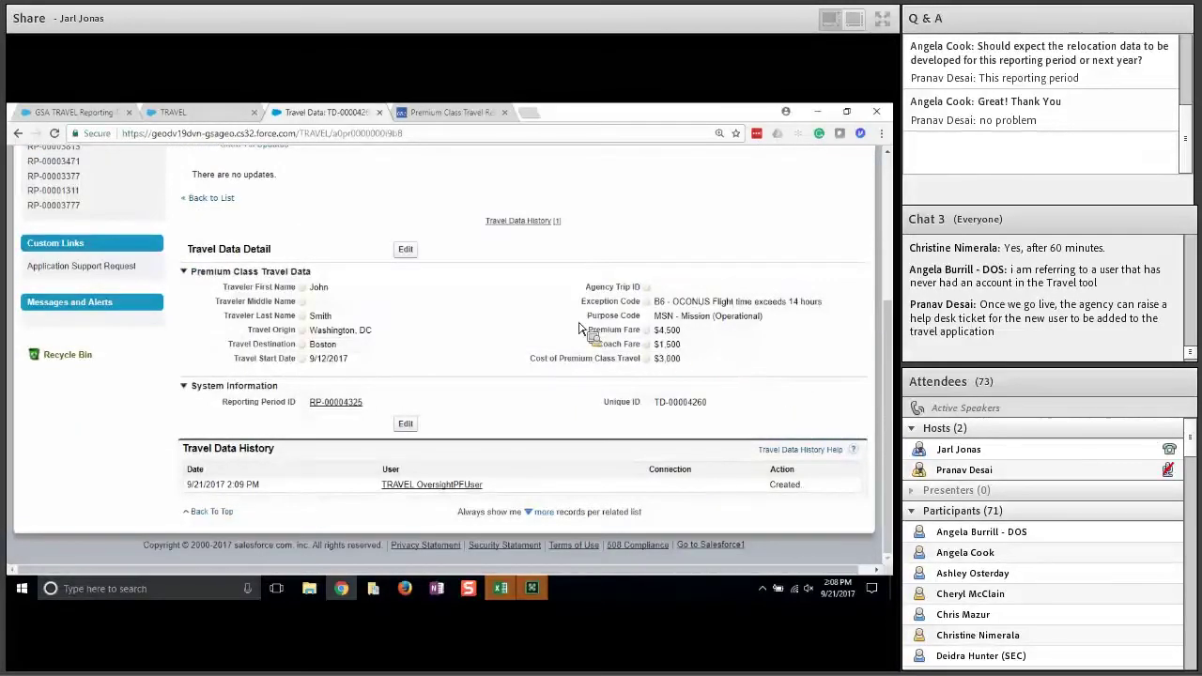
scroll(581, 329, up, 1)
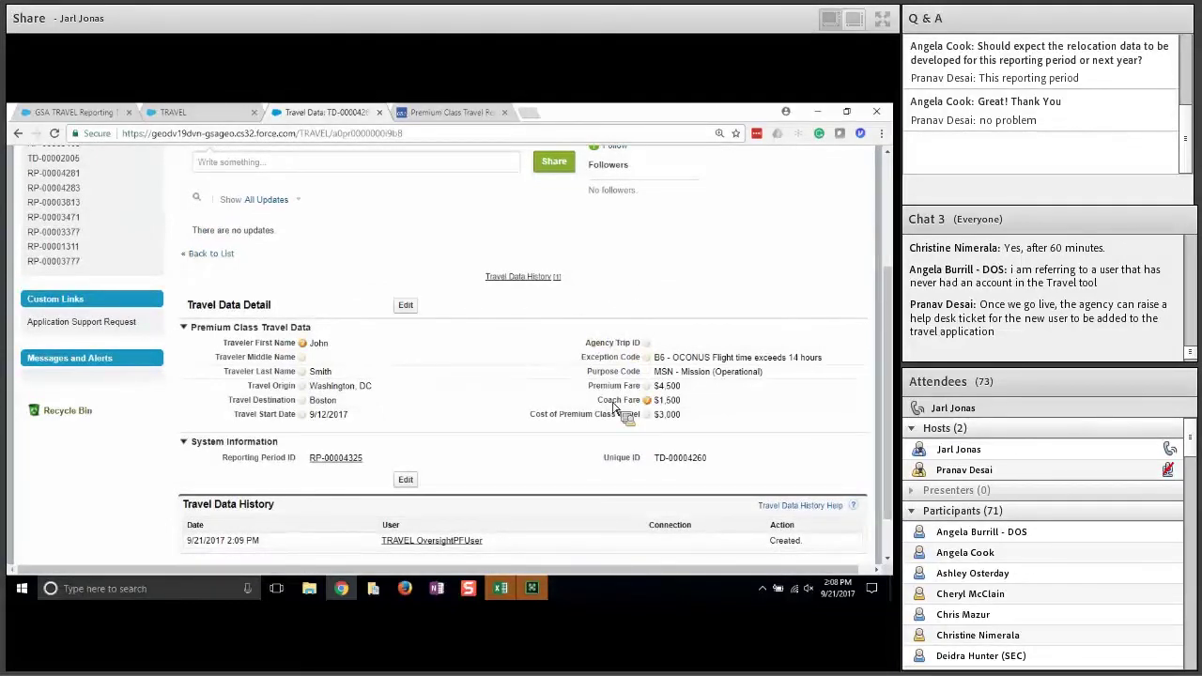
scroll(412, 312, down, 1)
click(409, 302)
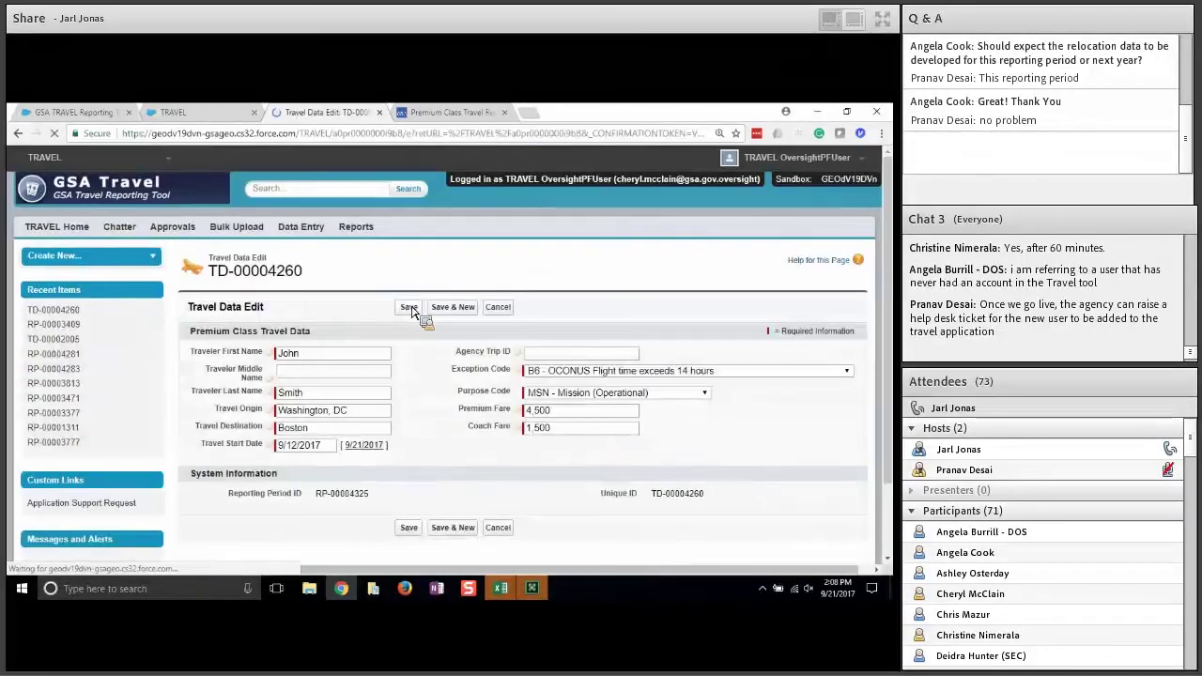
click(545, 414)
click(540, 429)
mouse_move(526, 432)
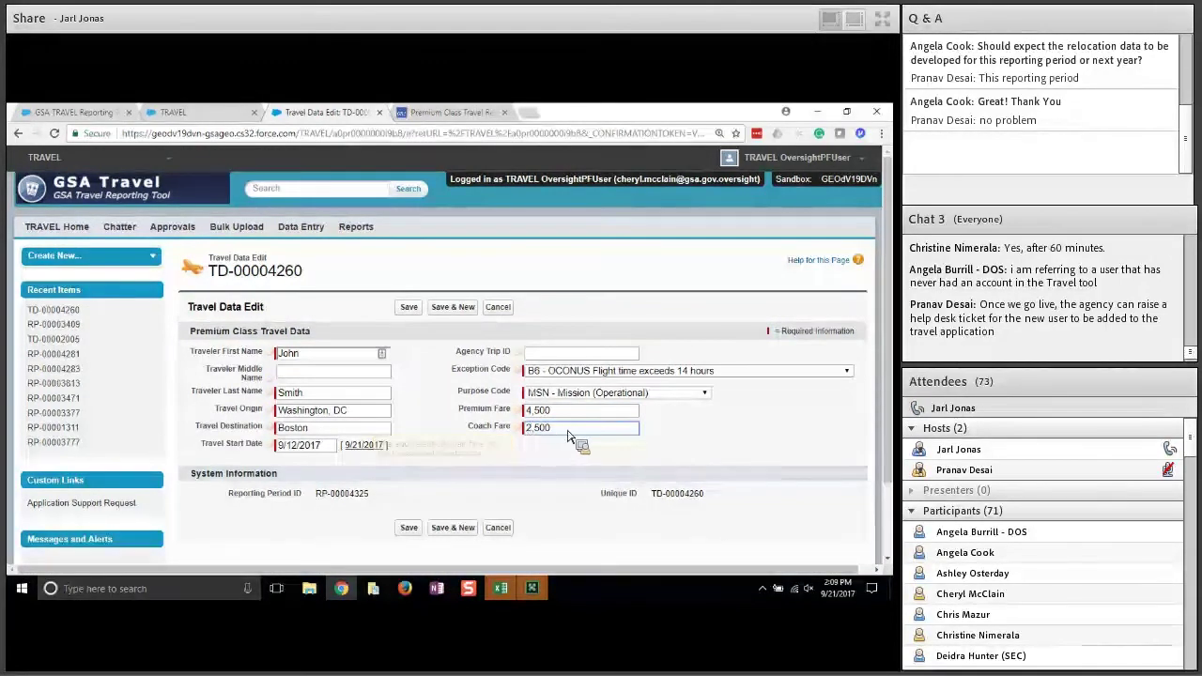
- Save the edited travel record and check its record ID and Reporting Period ID on the detail page
click(408, 526)
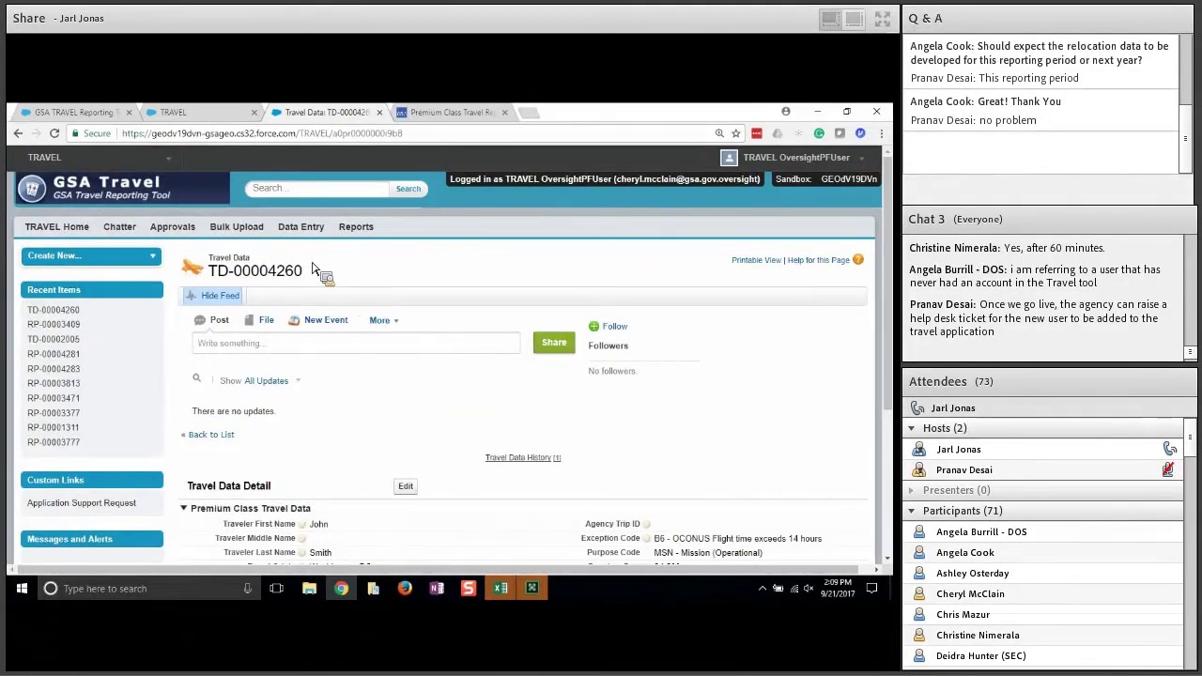
drag(310, 272, 216, 274)
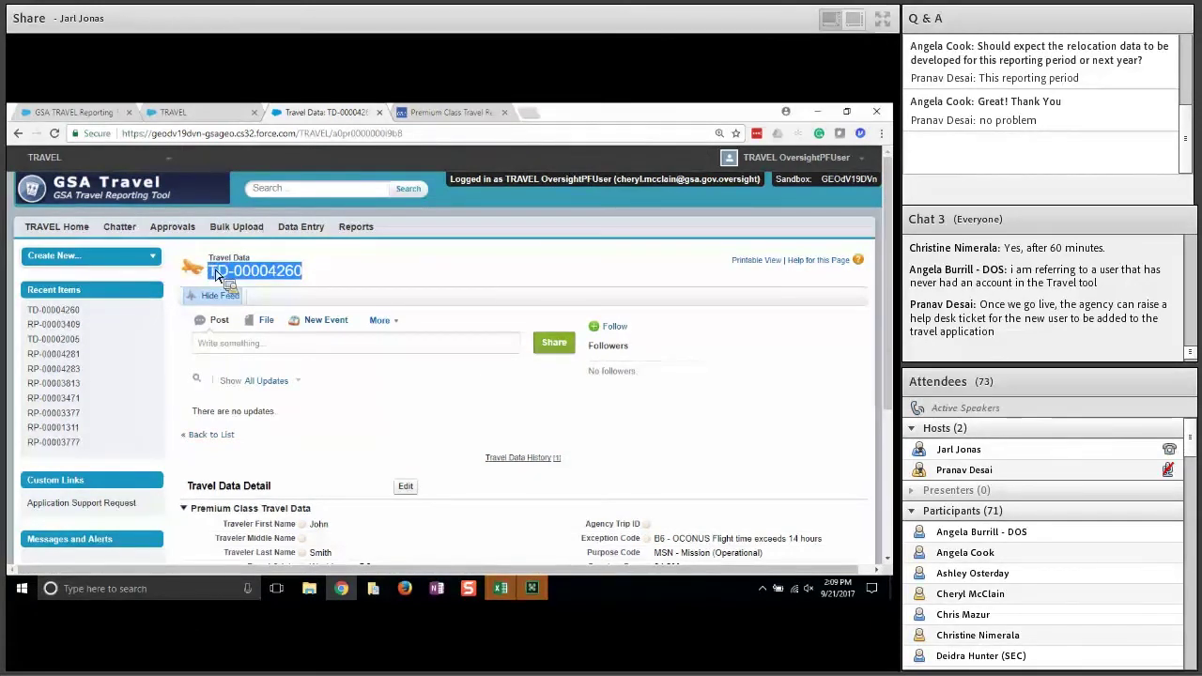
drag(216, 273, 325, 441)
scroll(287, 280, down, 3)
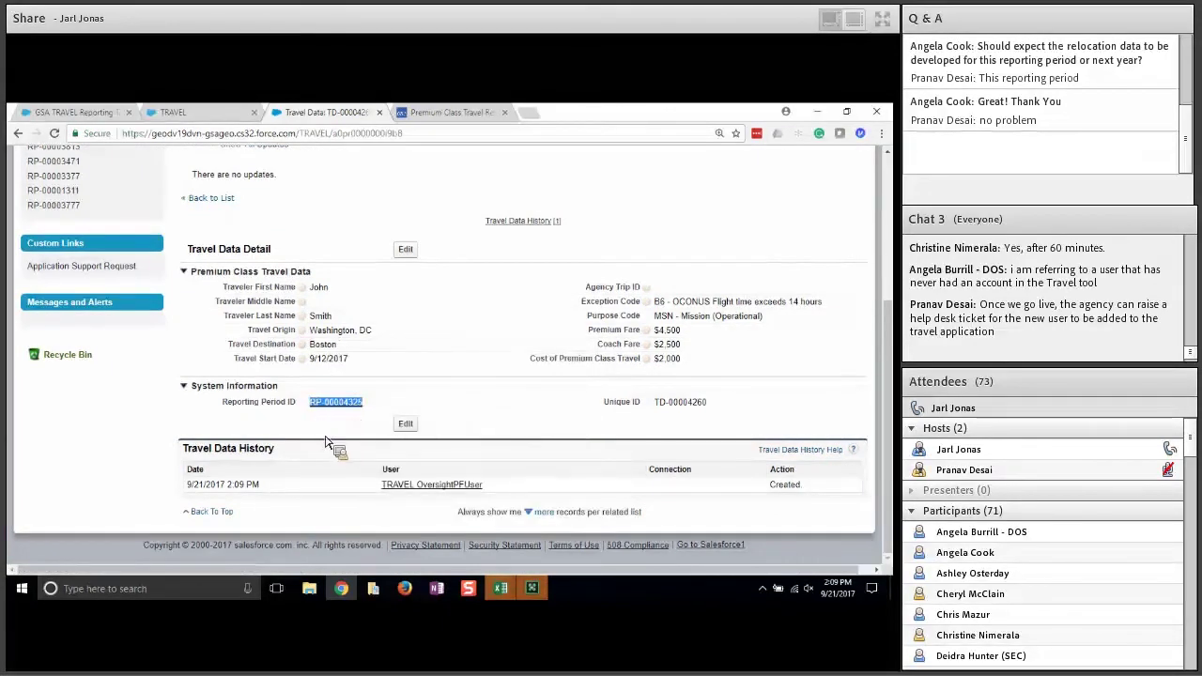
scroll(408, 401, up, 3)
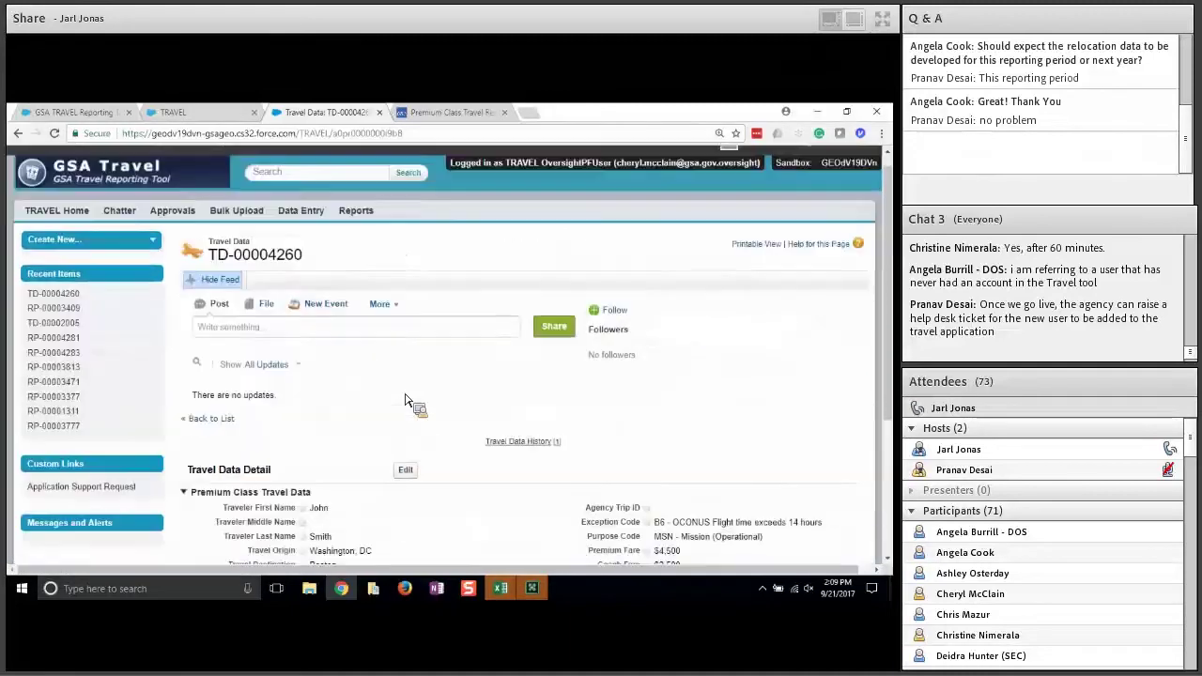
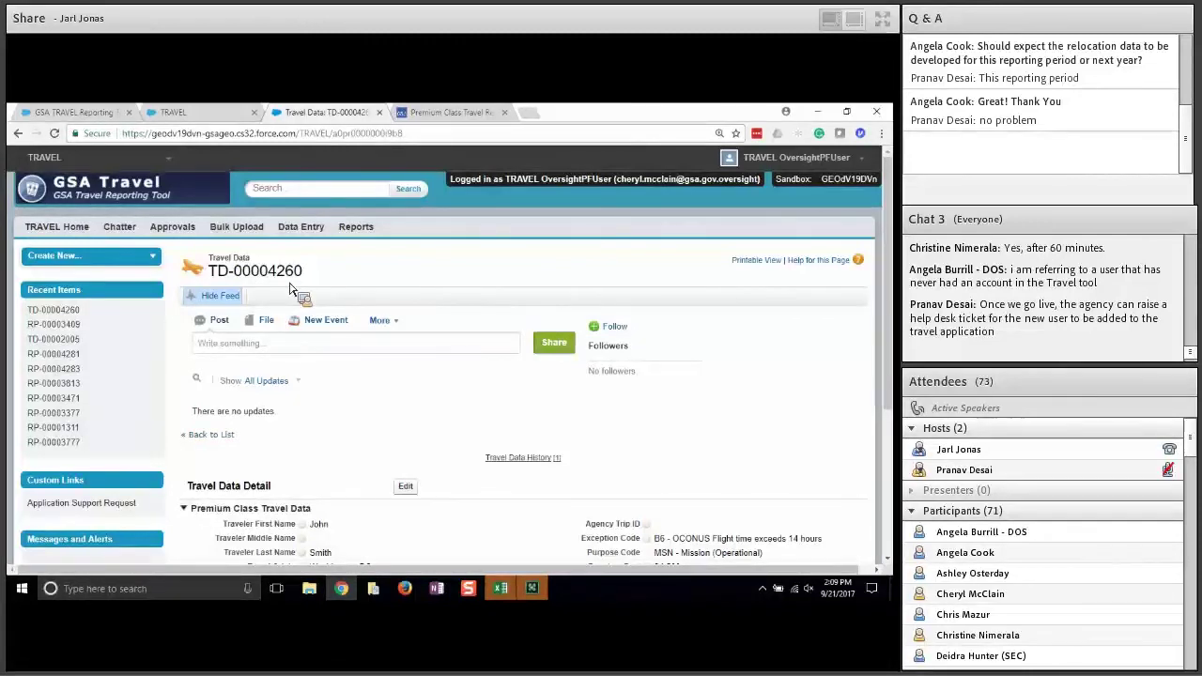
- Examine the Agency Trip ID field and its help text in the travel record's Premium Class Travel Data section
scroll(730, 374, down, 1)
scroll(730, 374, down, 1)
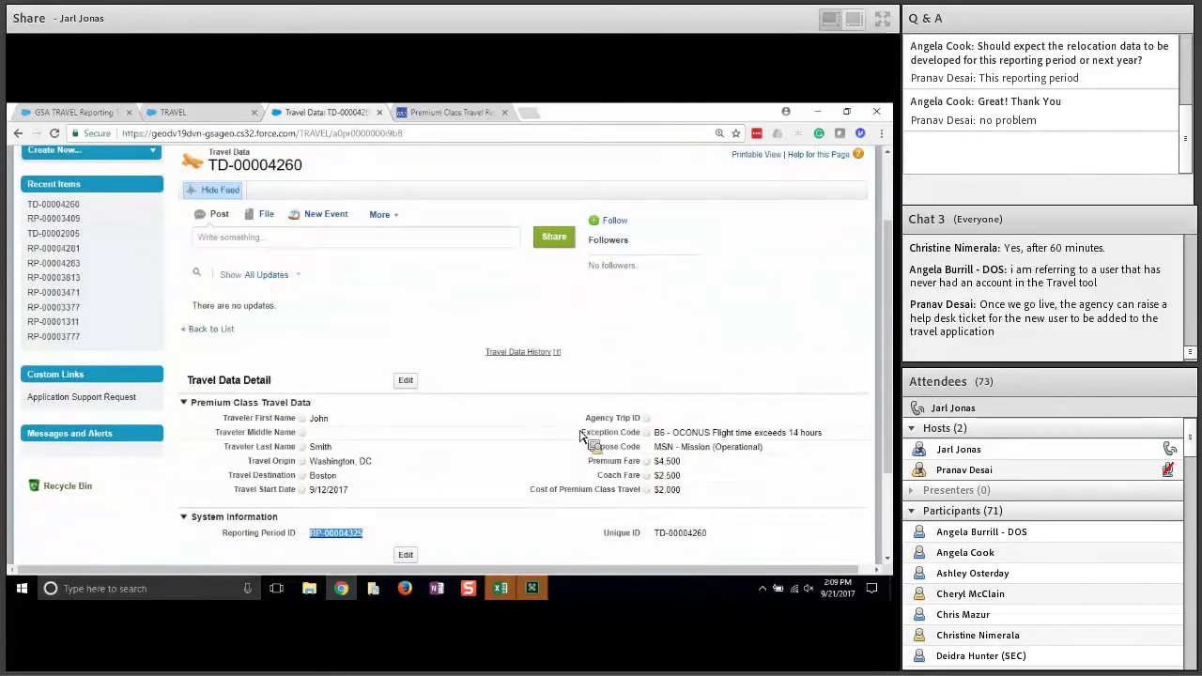
drag(584, 419, 646, 423)
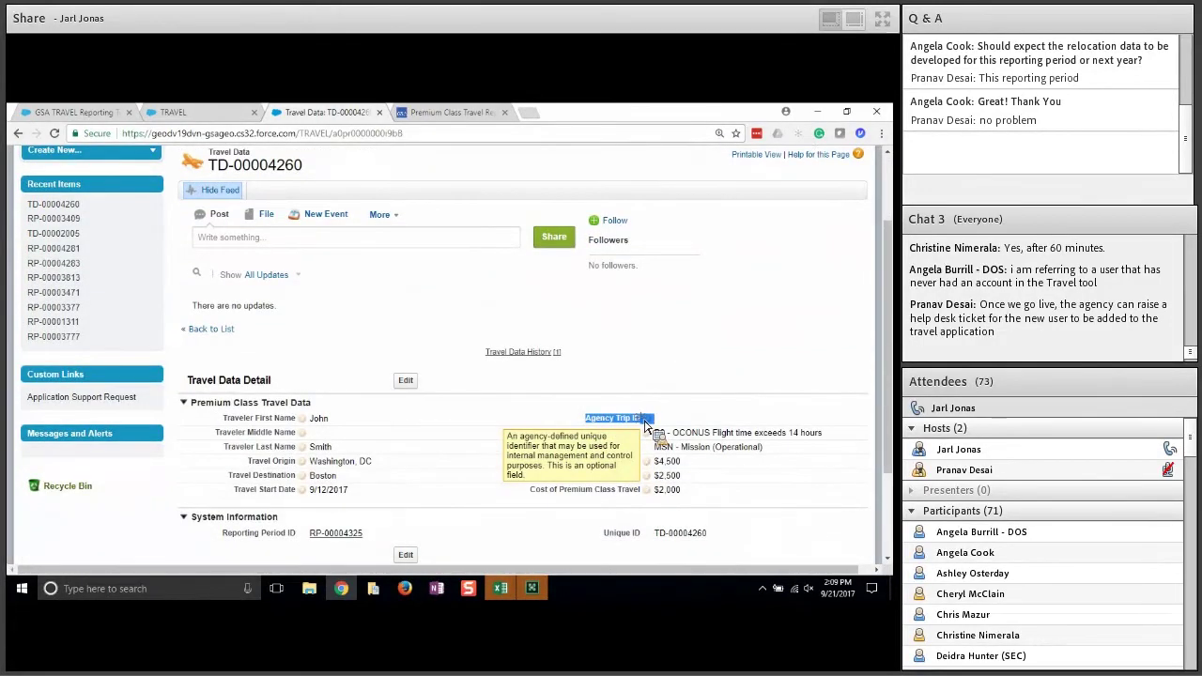
click(592, 423)
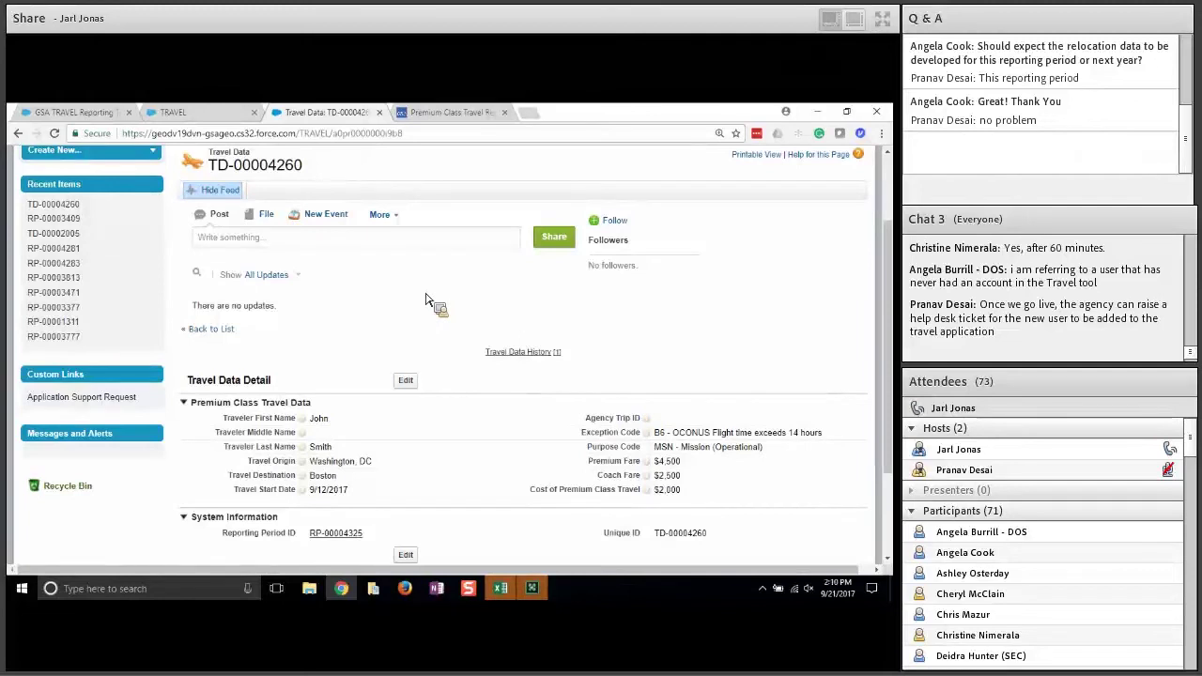
scroll(426, 301, up, 1)
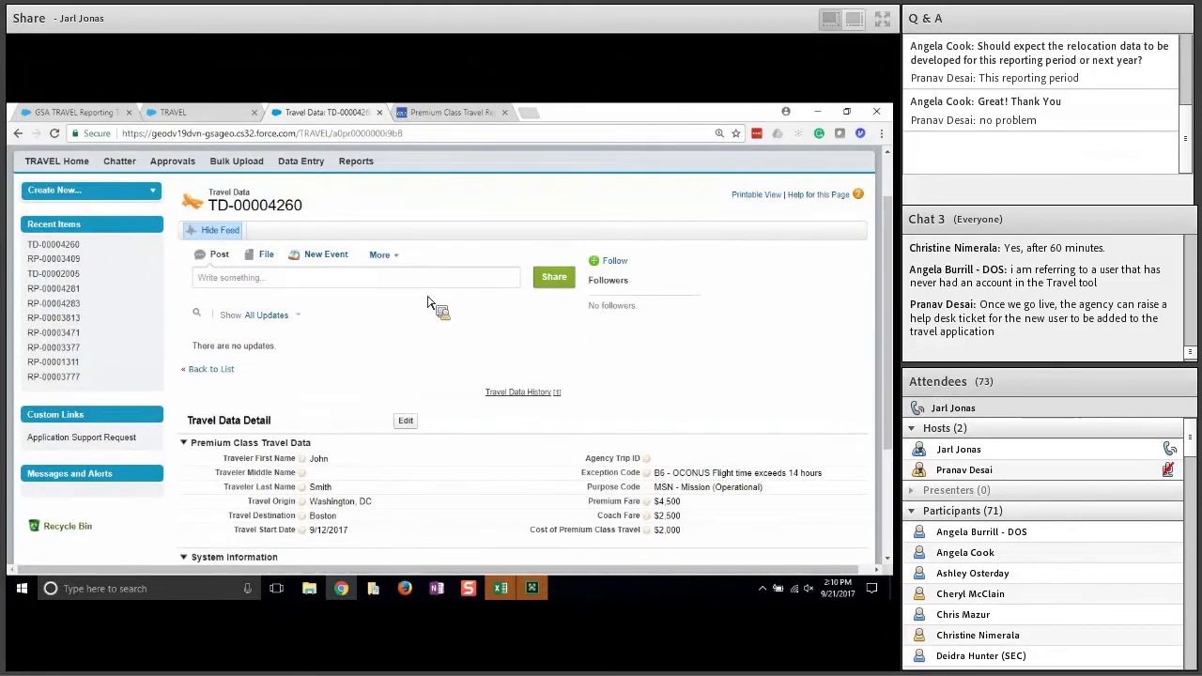
- Examine the Reporting Period ID in the travel record's System Information section
scroll(378, 333, down, 3)
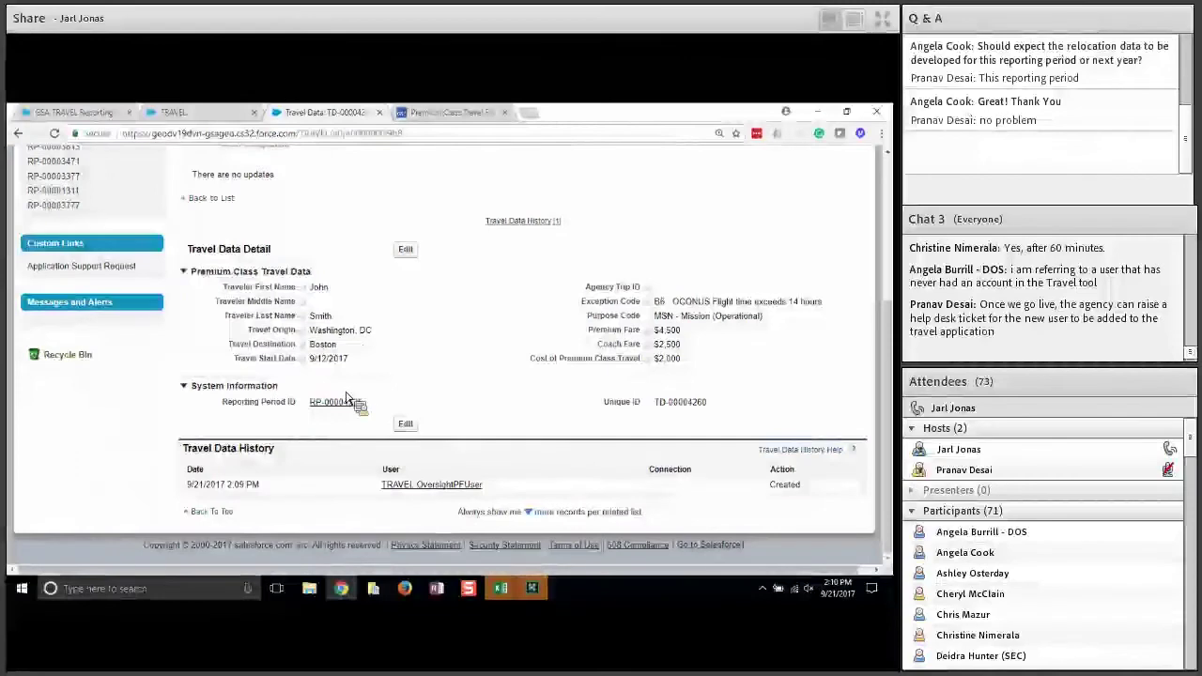
drag(373, 408, 318, 424)
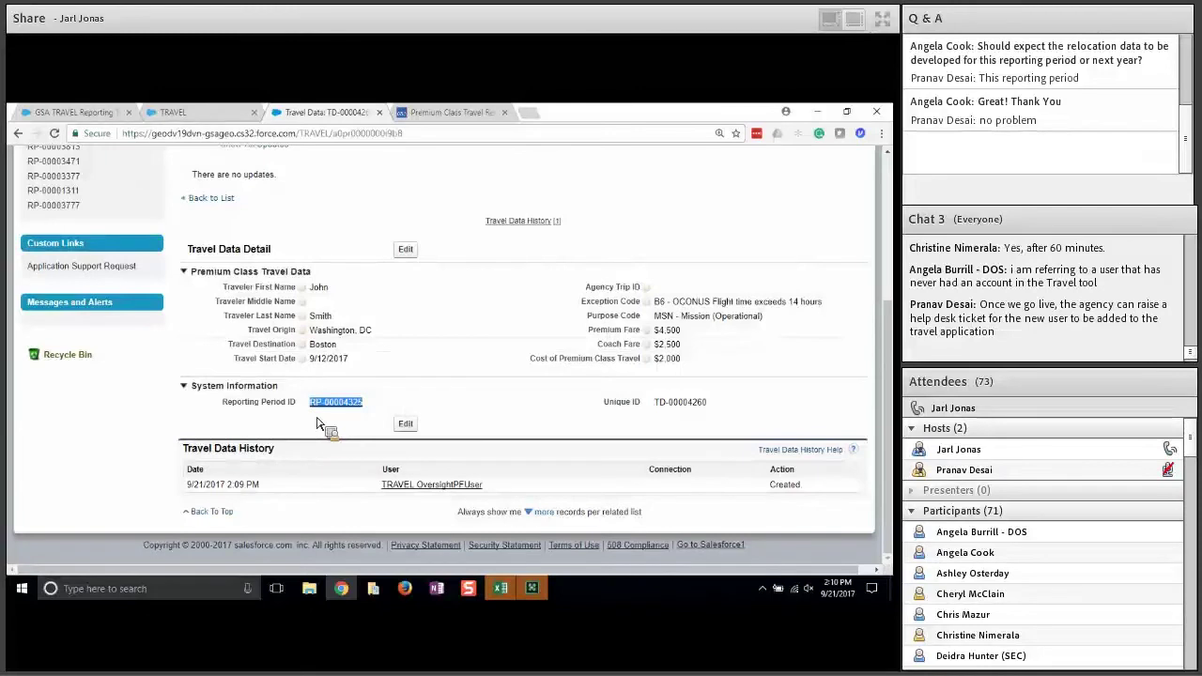
drag(318, 424, 354, 416)
drag(353, 417, 355, 197)
scroll(371, 225, up, 2)
scroll(437, 244, up, 1)
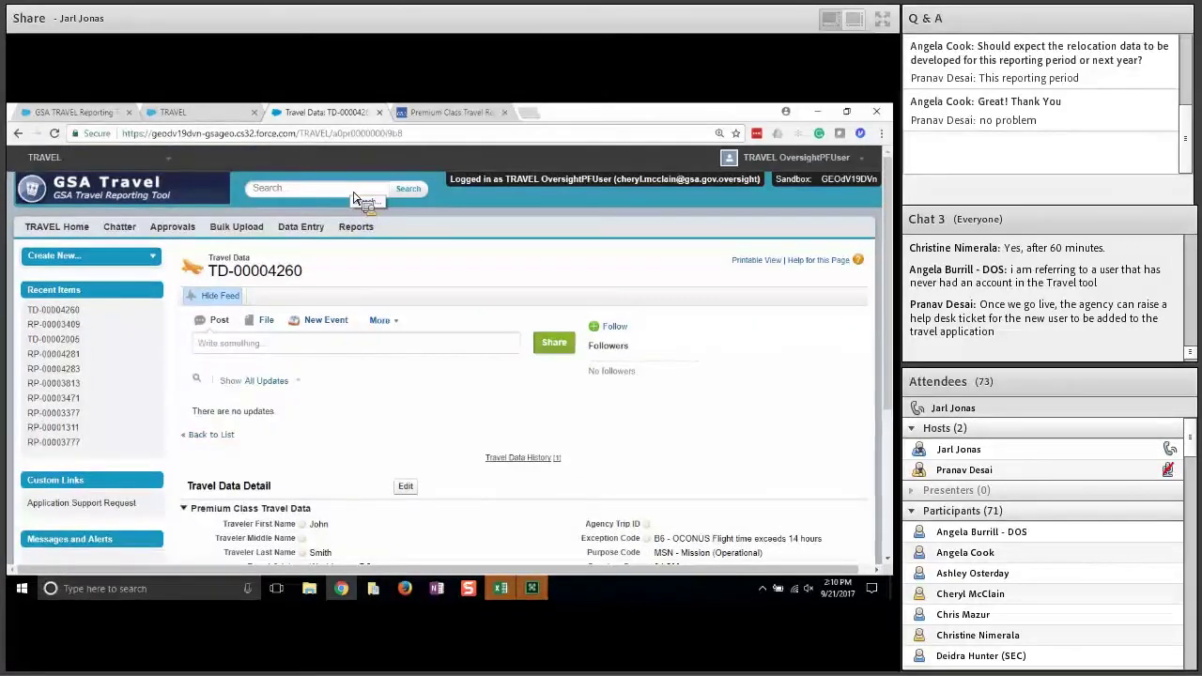
drag(355, 198, 320, 237)
- Return to the Data Entry page, expand Department of Commerce and open the U.S. Patent and Trademark Office's reporting period
scroll(437, 415, down, 3)
scroll(436, 416, down, 1)
scroll(436, 416, down, 1)
scroll(435, 416, up, 4)
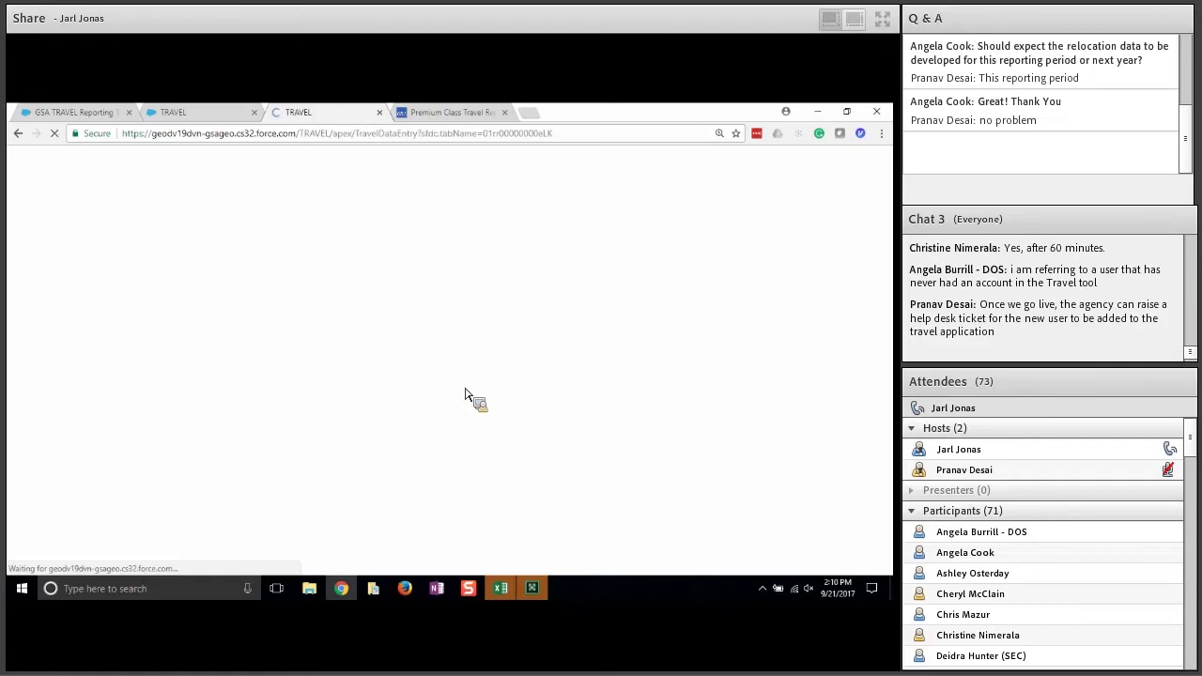
scroll(465, 395, down, 8)
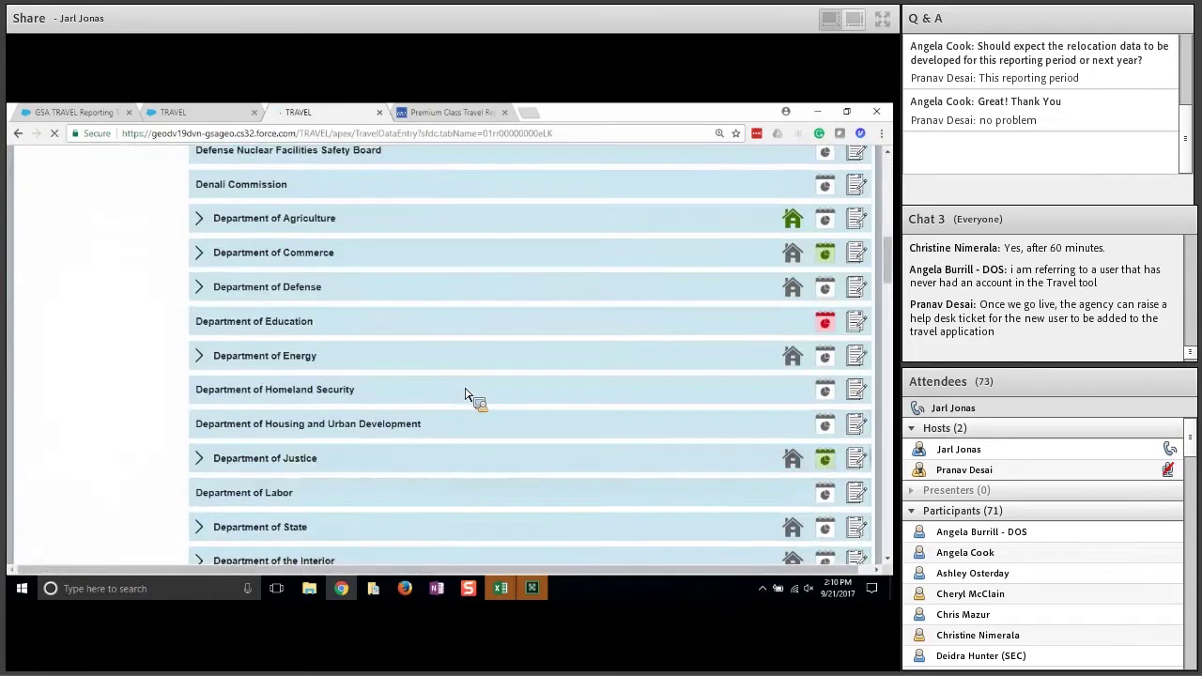
click(200, 254)
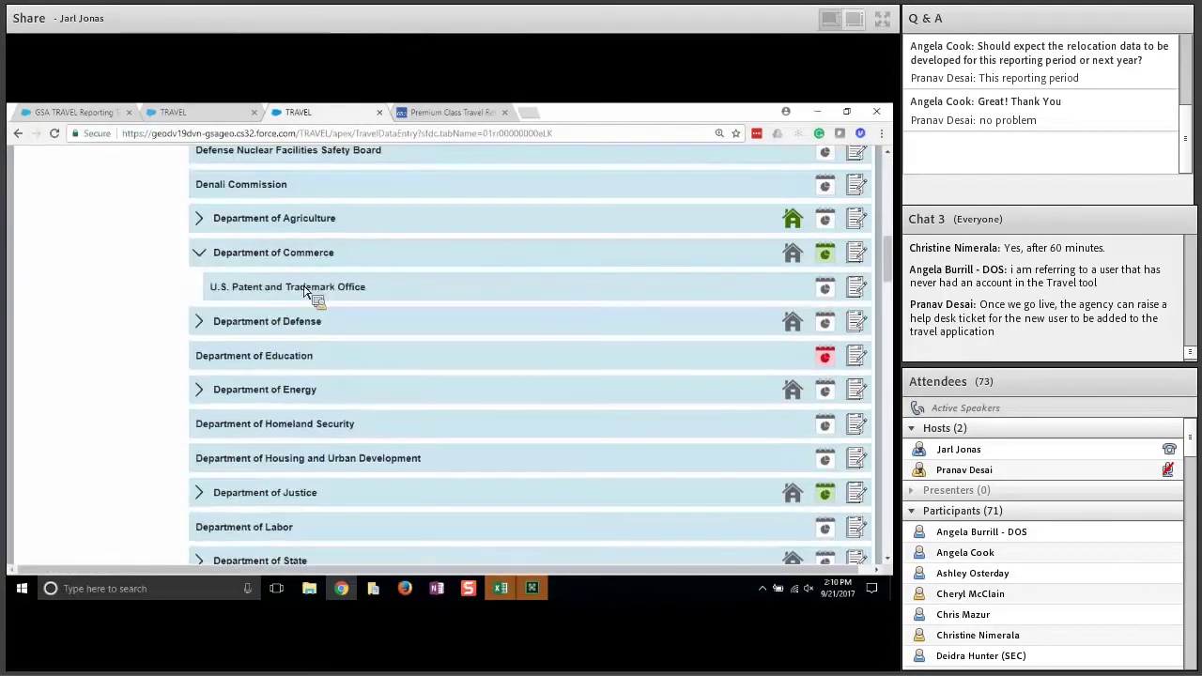
click(827, 295)
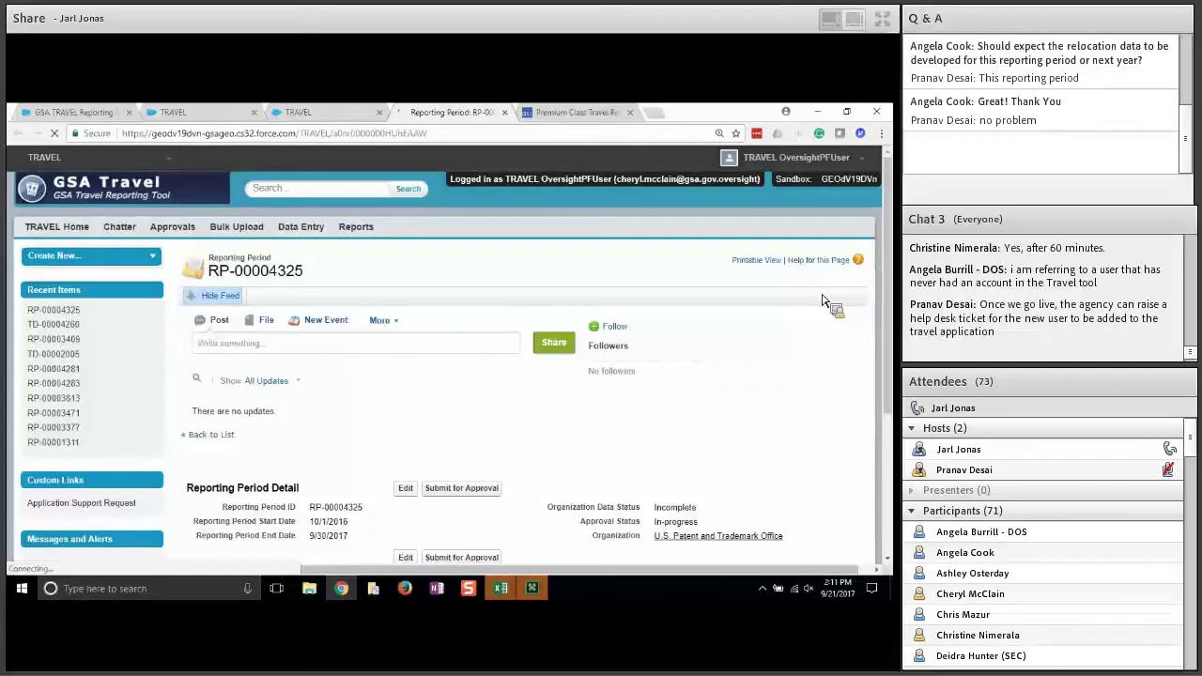
- Review the reporting period's details and Travel Data list, highlighting the B6 - OCONUS Flight time exceeds 14 hours record
scroll(798, 358, down, 1)
scroll(797, 358, down, 2)
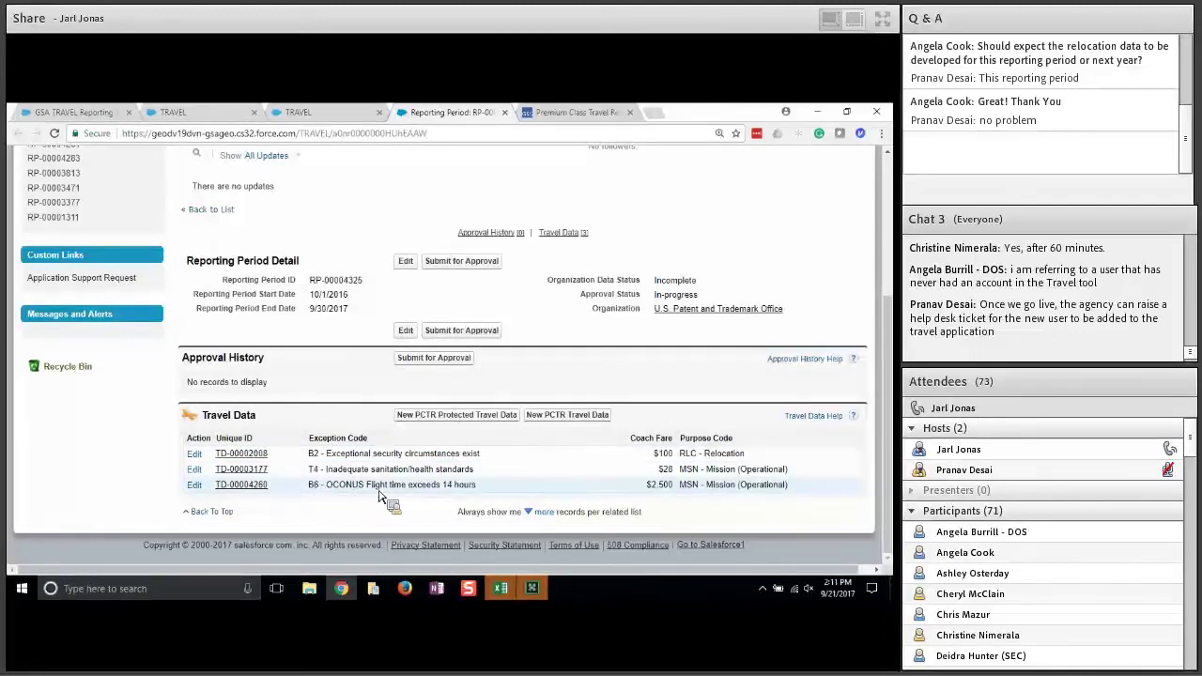
drag(518, 492, 218, 501)
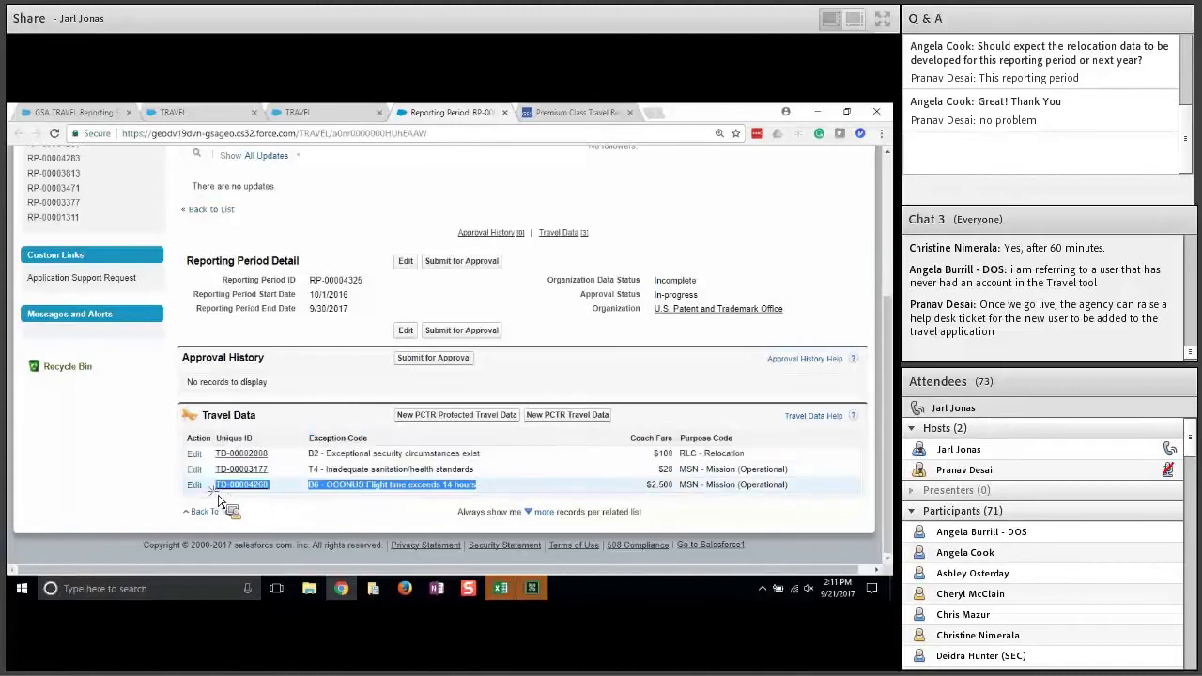
click(405, 503)
scroll(356, 324, up, 2)
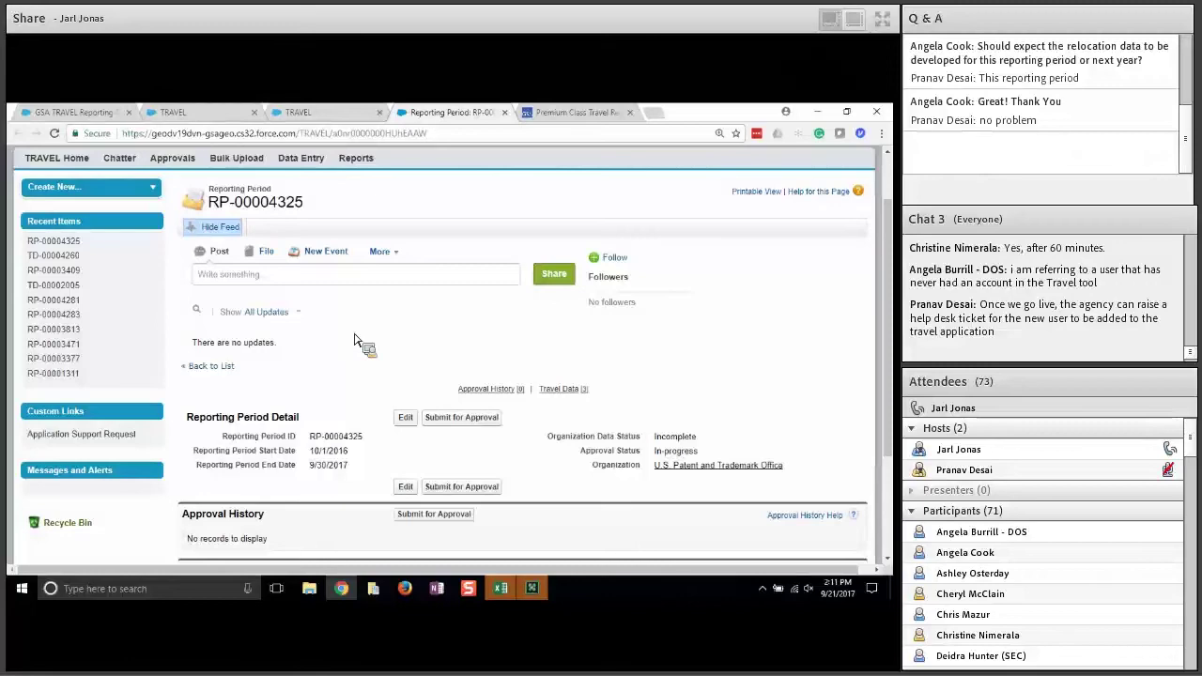
scroll(356, 341, down, 1)
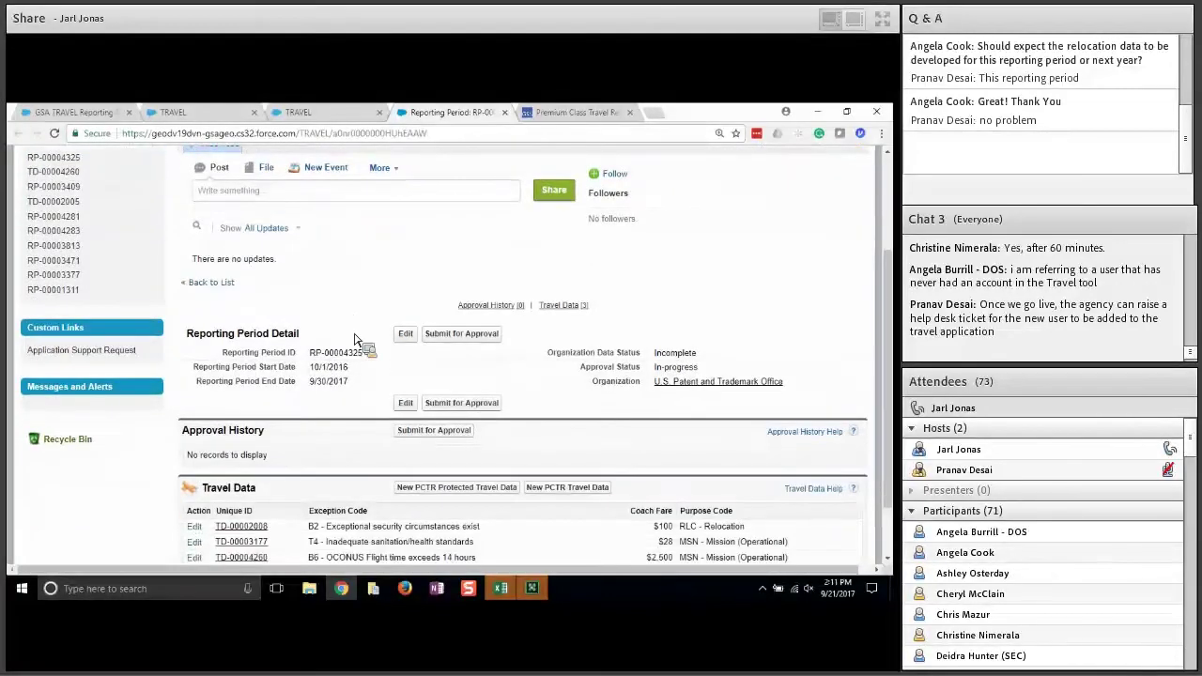
scroll(356, 341, down, 1)
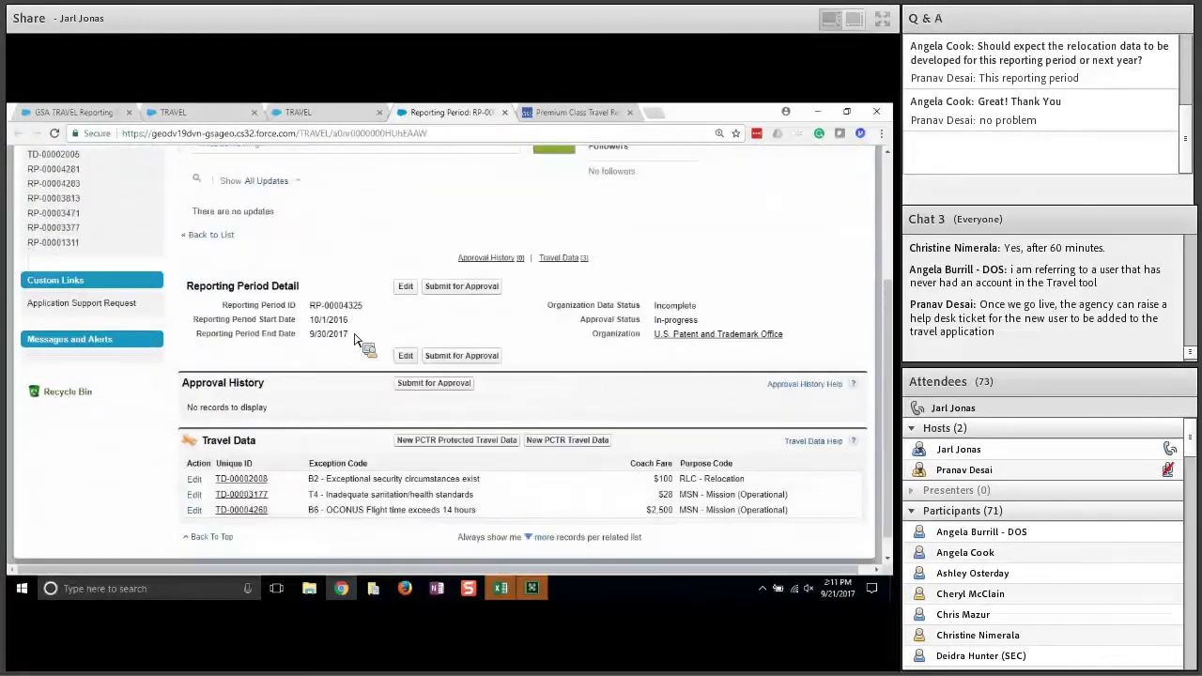
scroll(357, 341, down, 1)
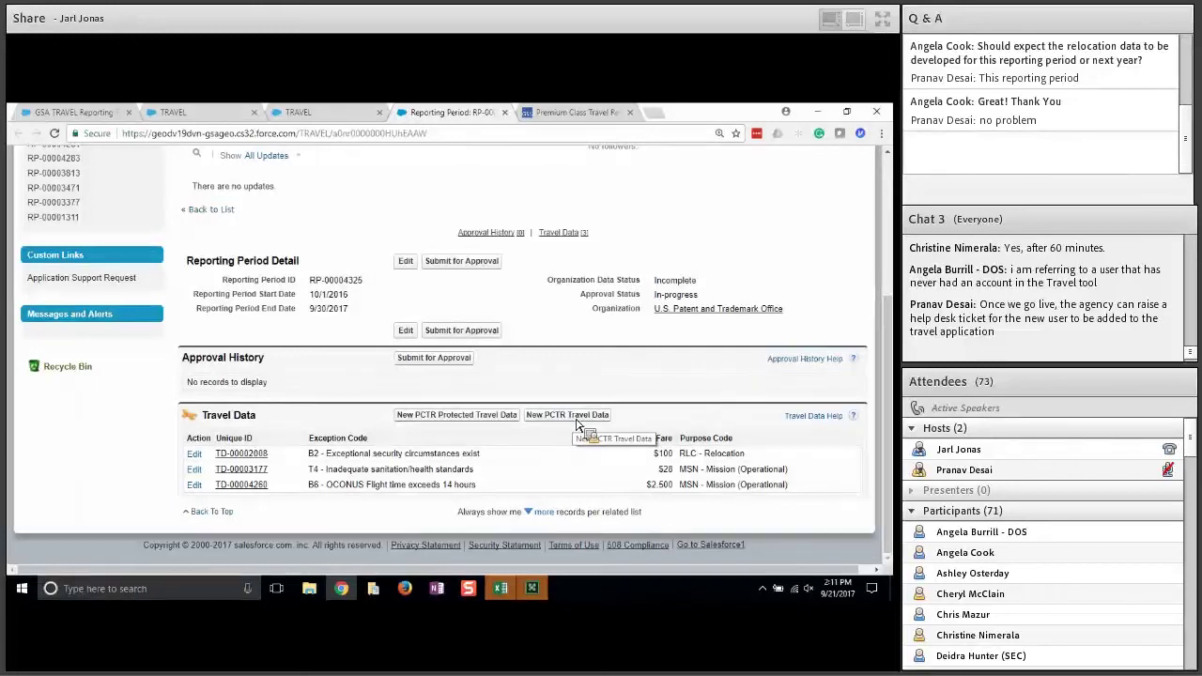
- Start a new PCTR Protected travel record with Exception Code B4 - Coach-class not scheduled regularly and Purpose Code SPC - Special Agency Mission
click(481, 424)
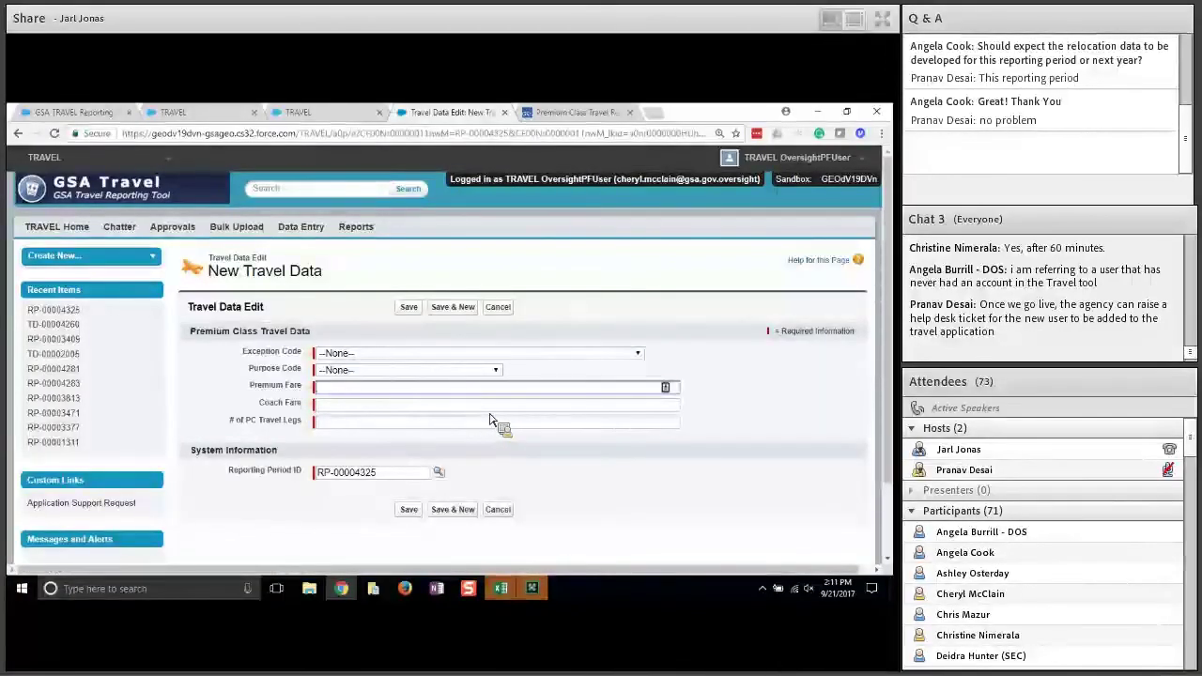
click(638, 354)
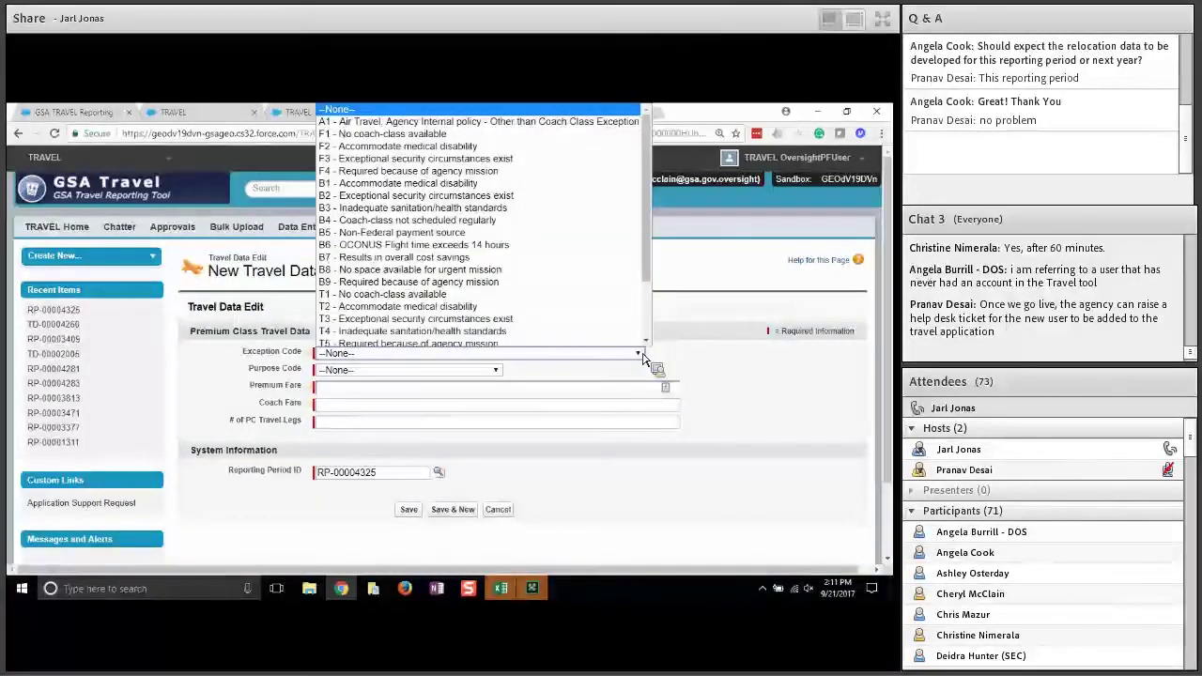
click(413, 217)
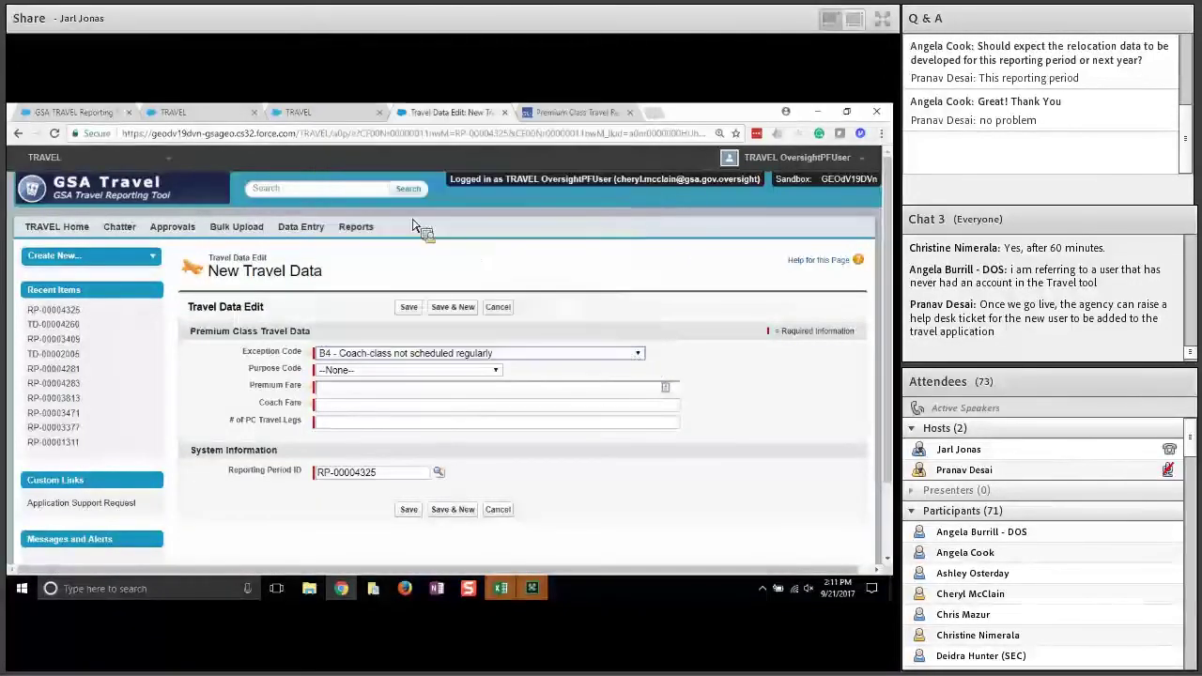
click(360, 370)
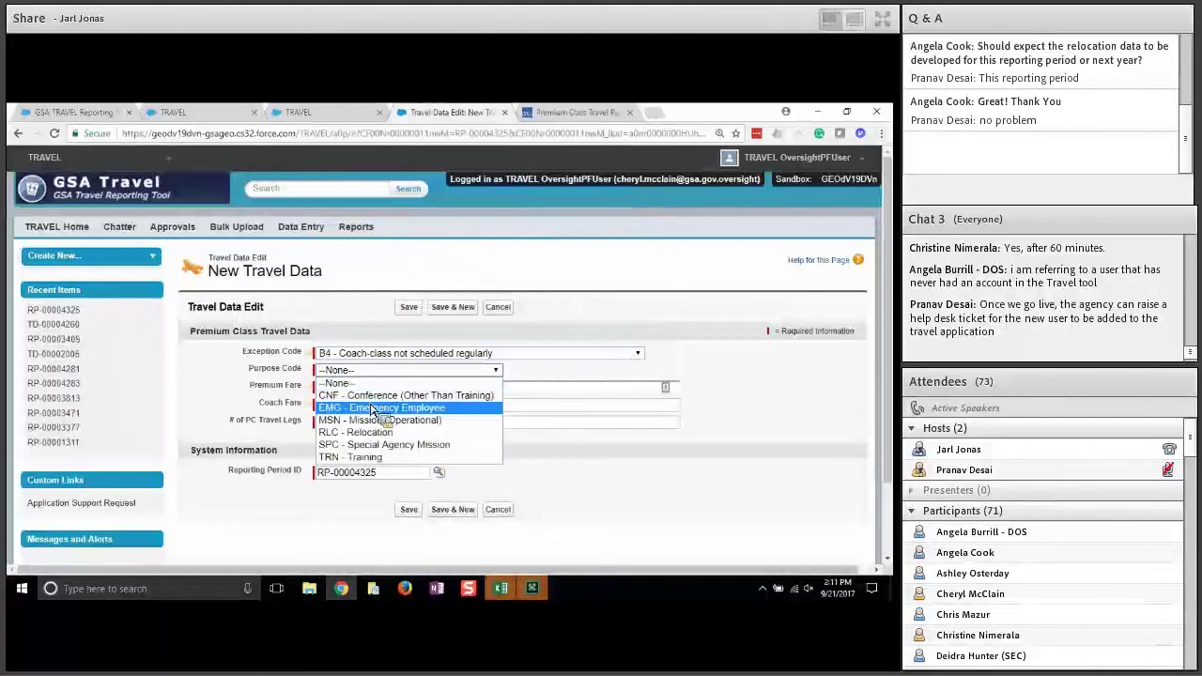
click(378, 445)
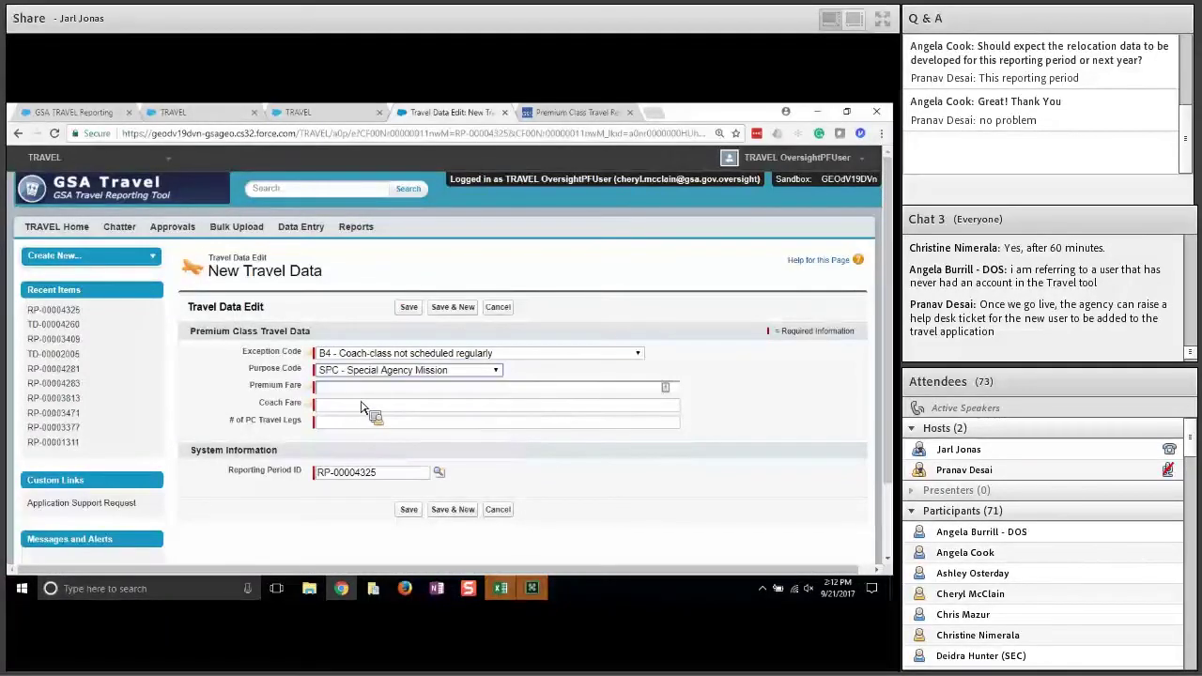
- Enter a Premium Fare of 6500, a Coach Fare of 3400 and 8 PC Travel Legs, and save the record
key(Tab)
text(6500)
key(Tab)
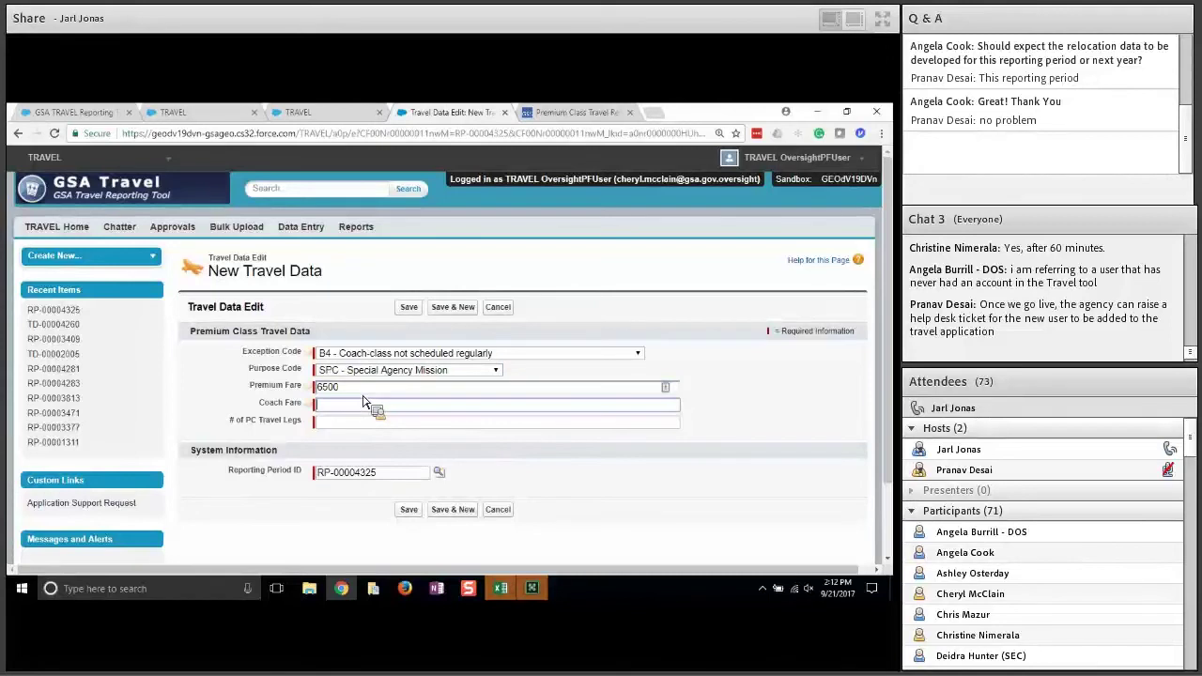
text(3400)
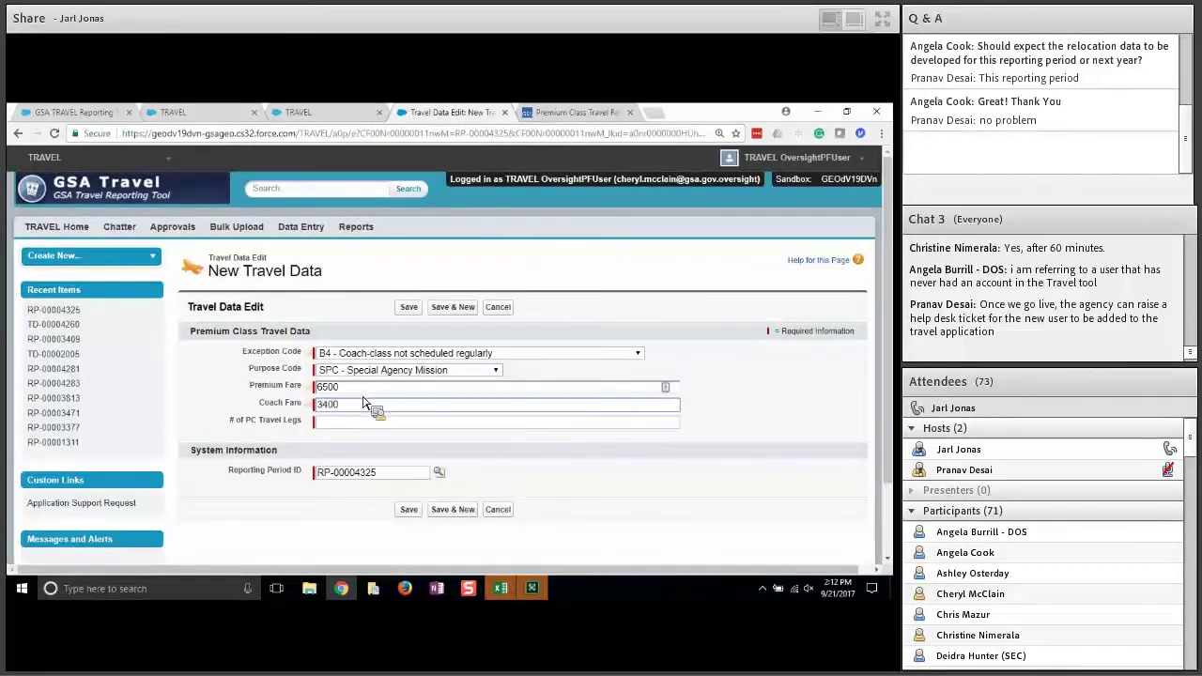
click(349, 425)
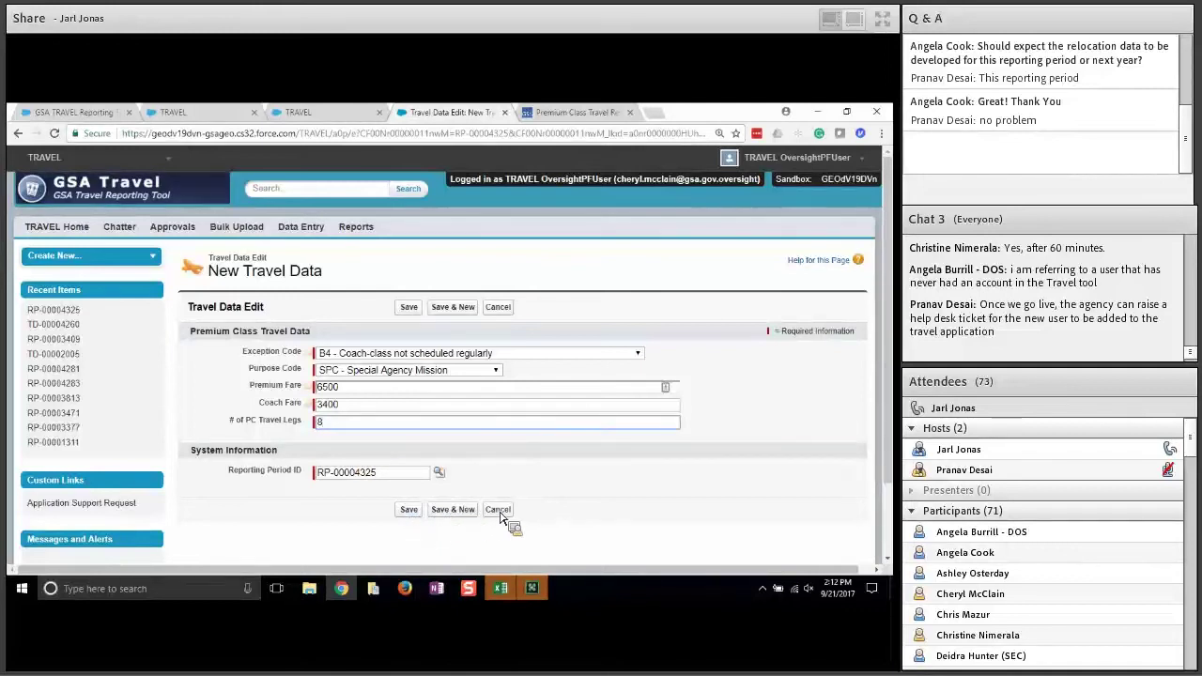
click(409, 509)
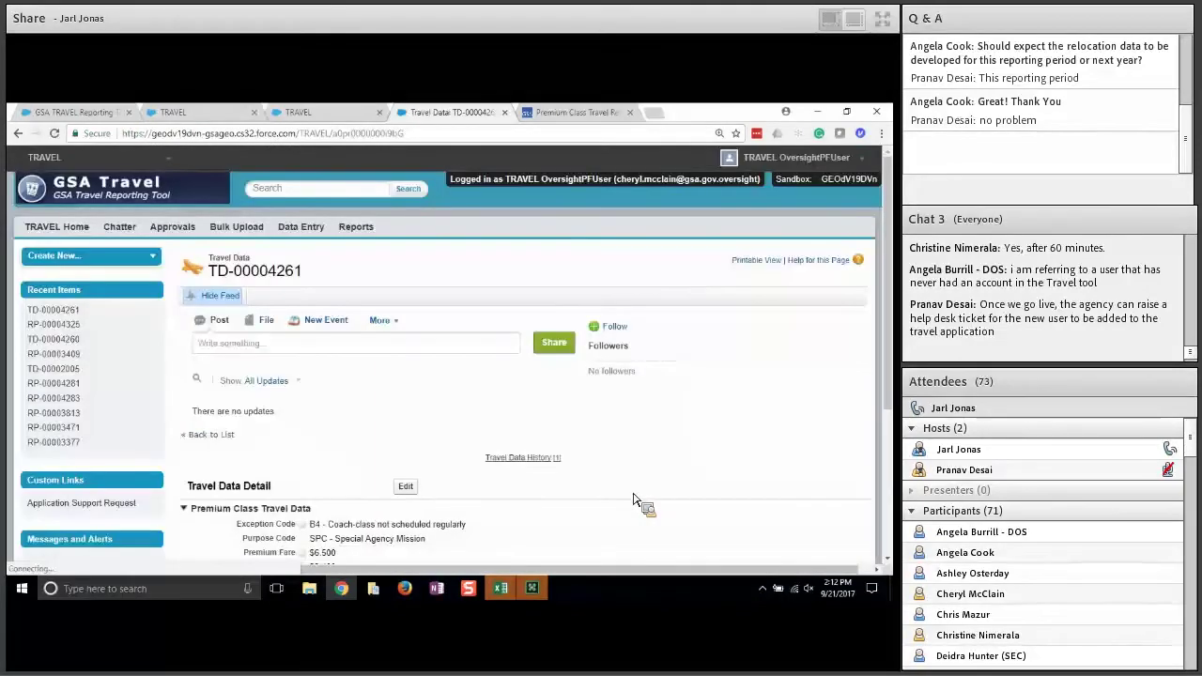
- Review the saved protected travel record's details and open its linked reporting period
scroll(404, 389, down, 3)
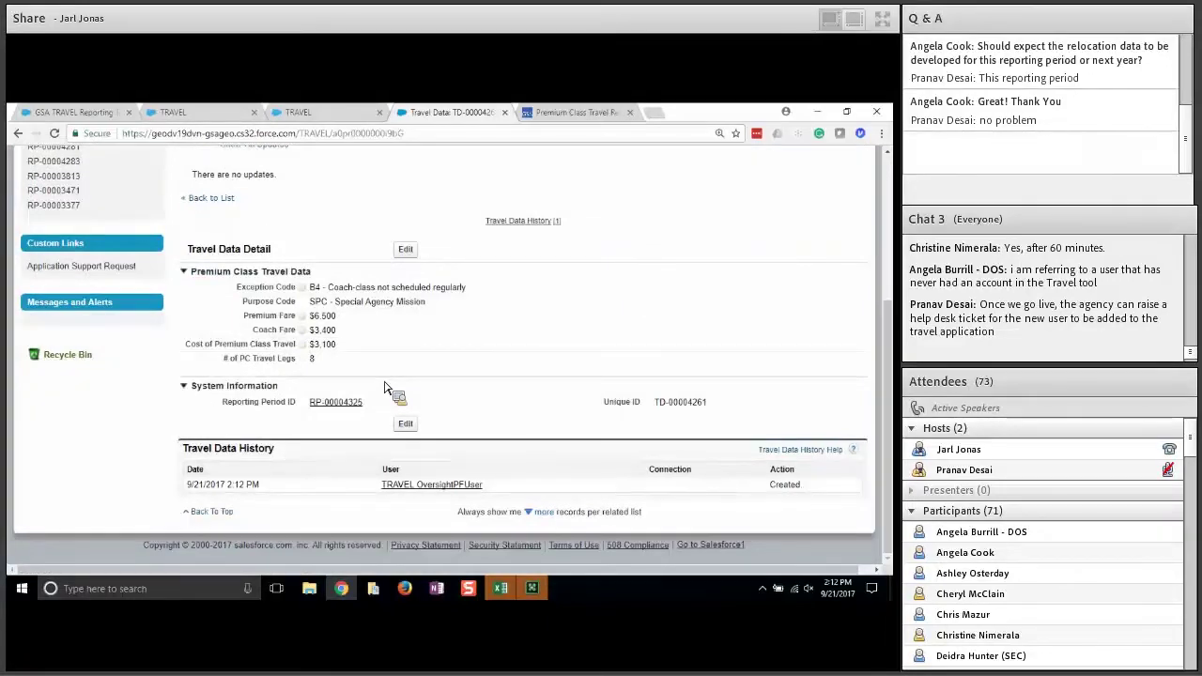
mouse_move(354, 410)
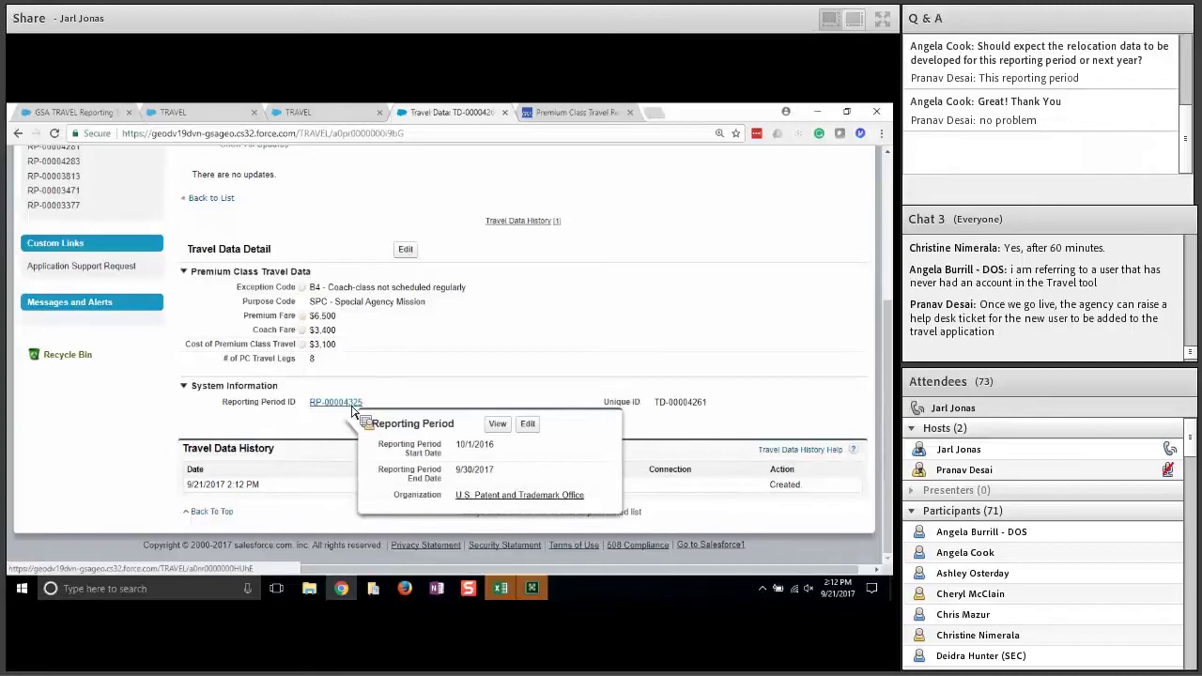
click(353, 407)
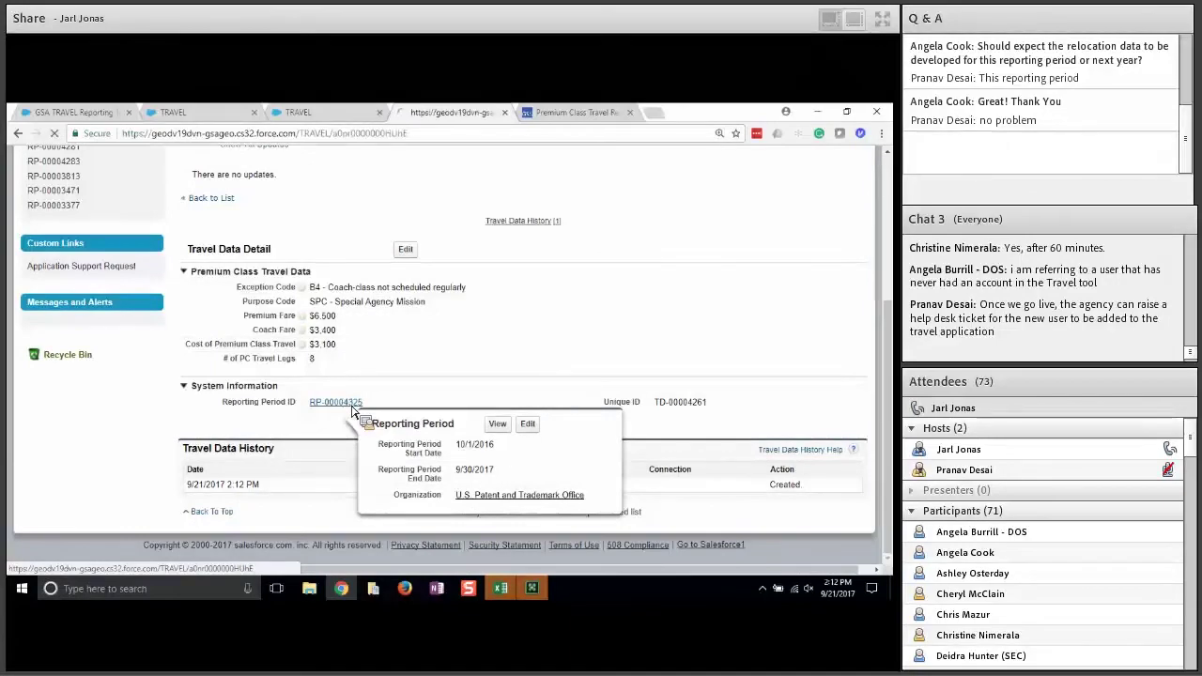
scroll(352, 413, down, 1)
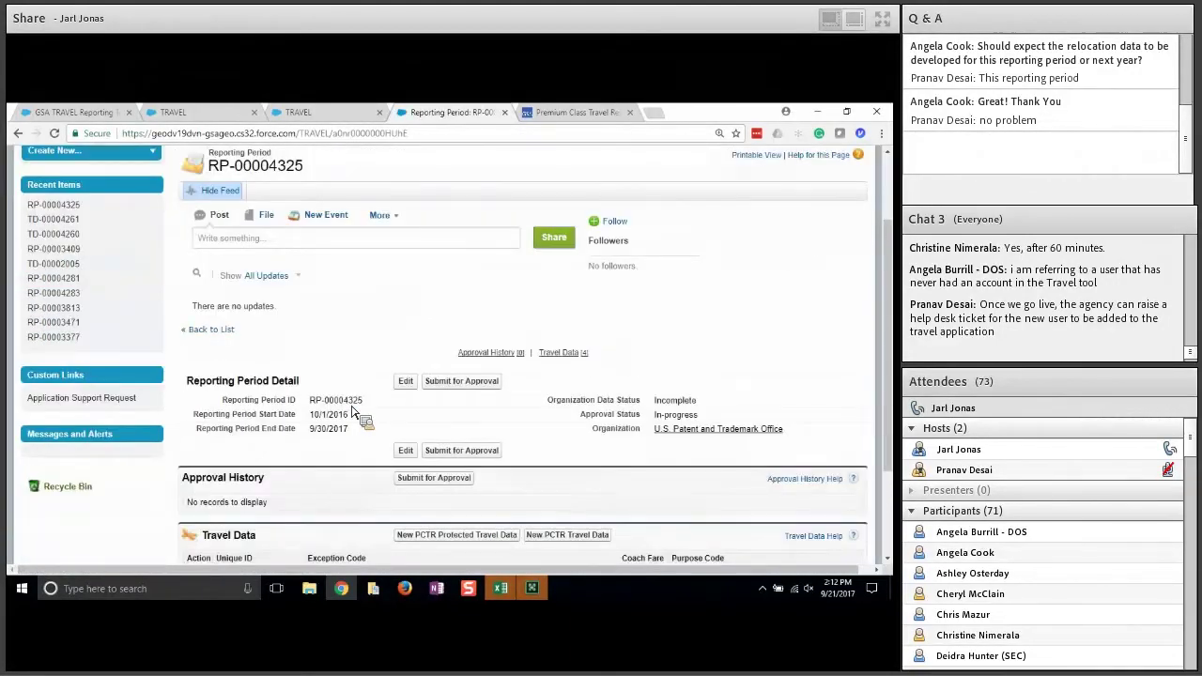
- Review the reporting period's details, approval history and Travel Data list for the U.S. Patent and Trademark Office
scroll(353, 413, down, 3)
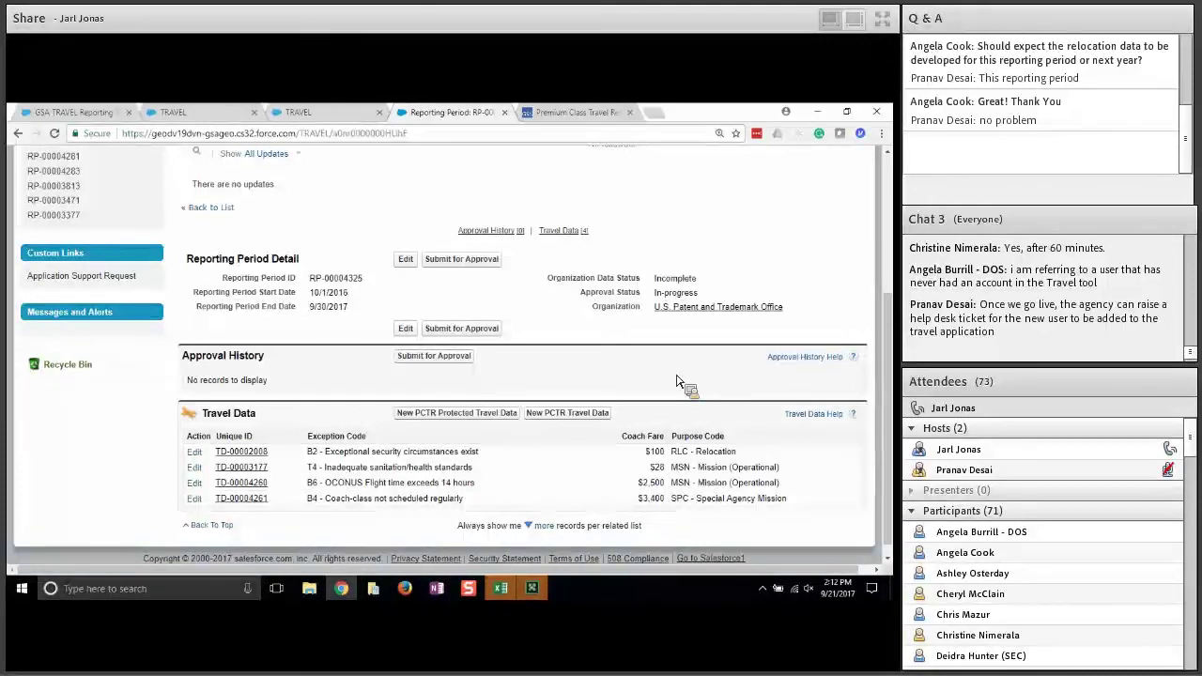
scroll(678, 383, up, 2)
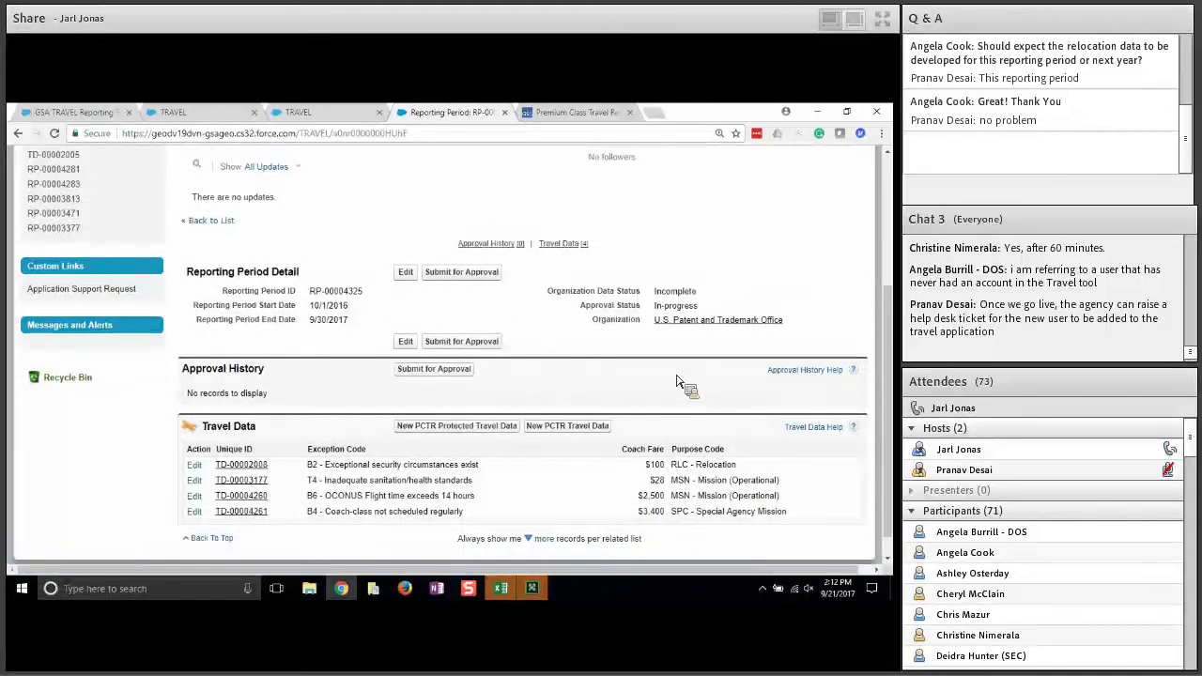
scroll(678, 382, up, 1)
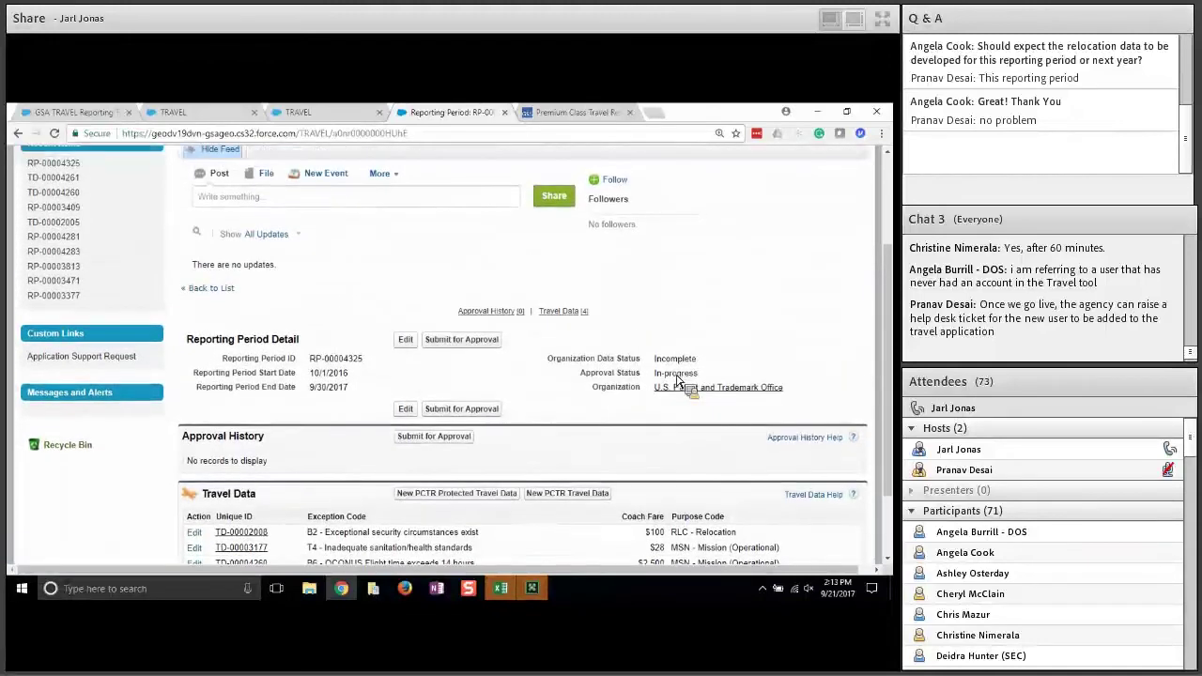
scroll(678, 382, up, 1)
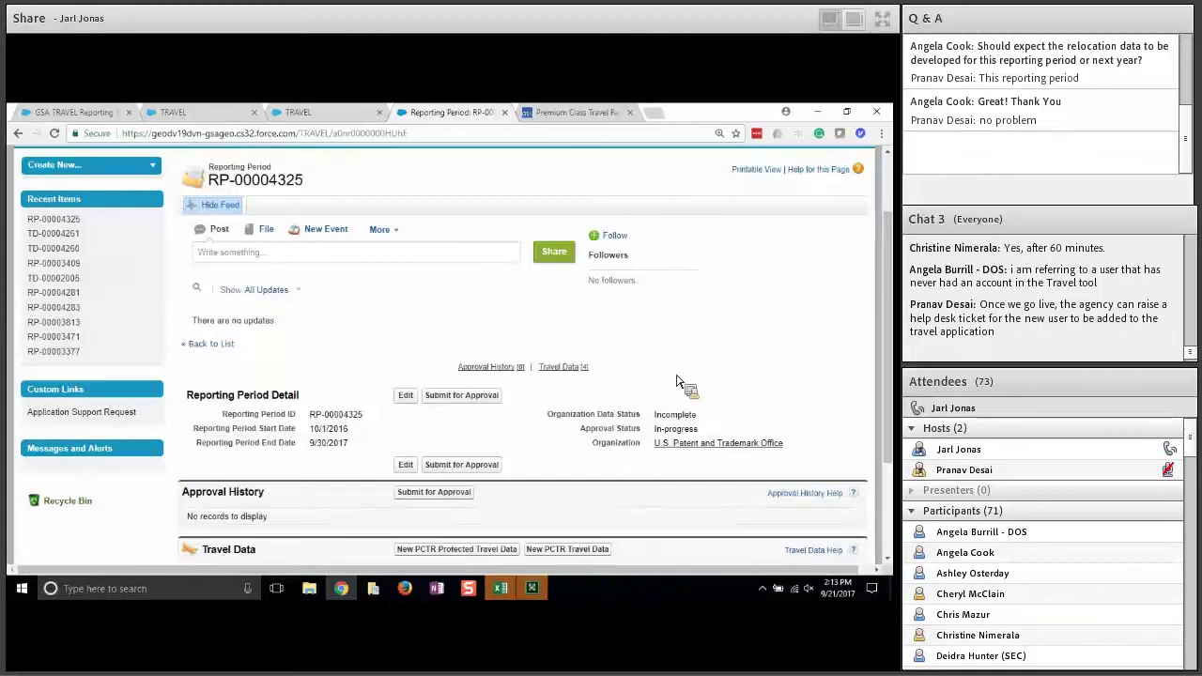
scroll(678, 382, up, 1)
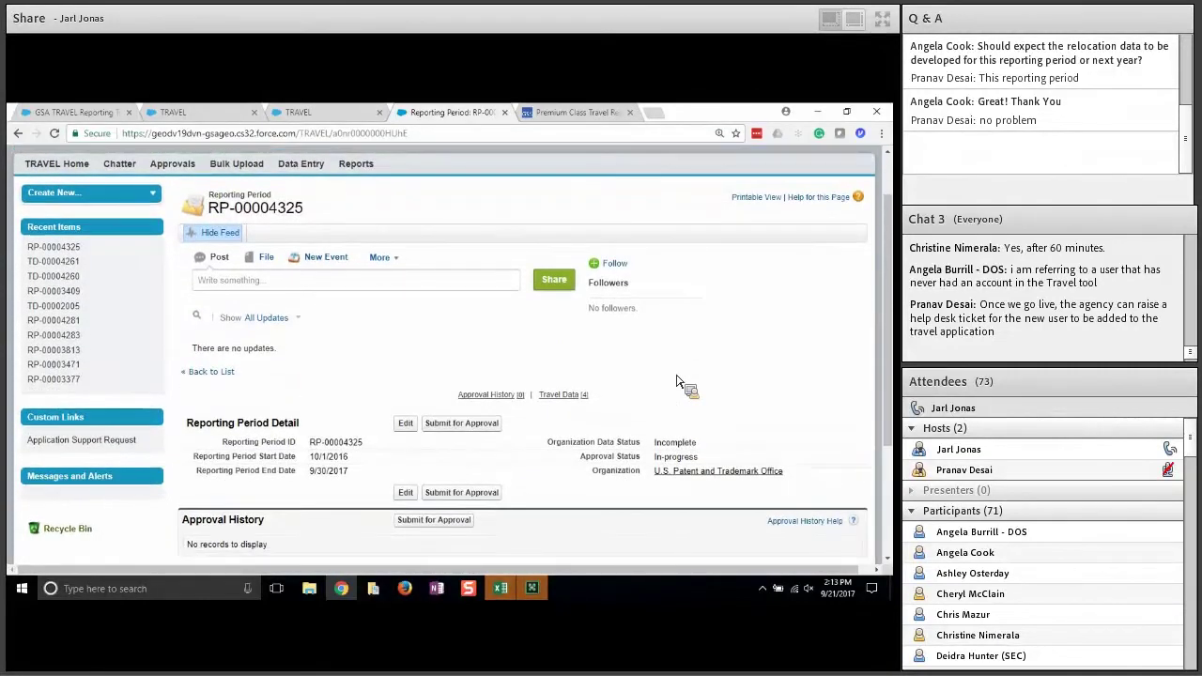
scroll(678, 382, down, 3)
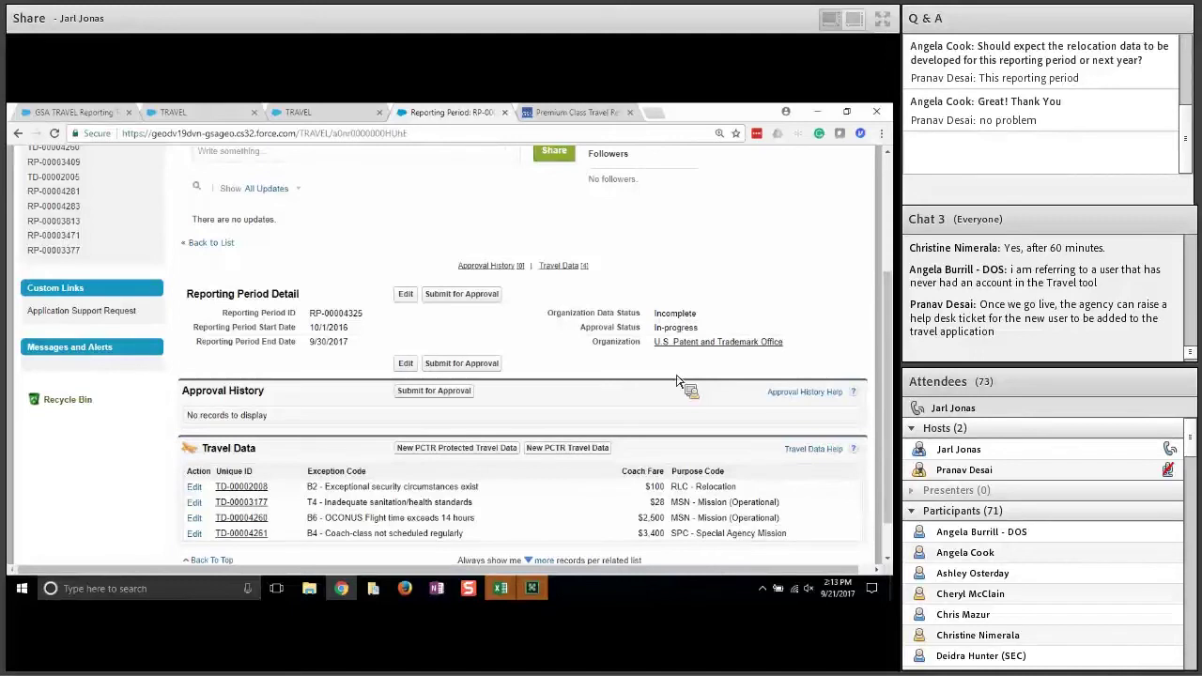
scroll(681, 381, down, 1)
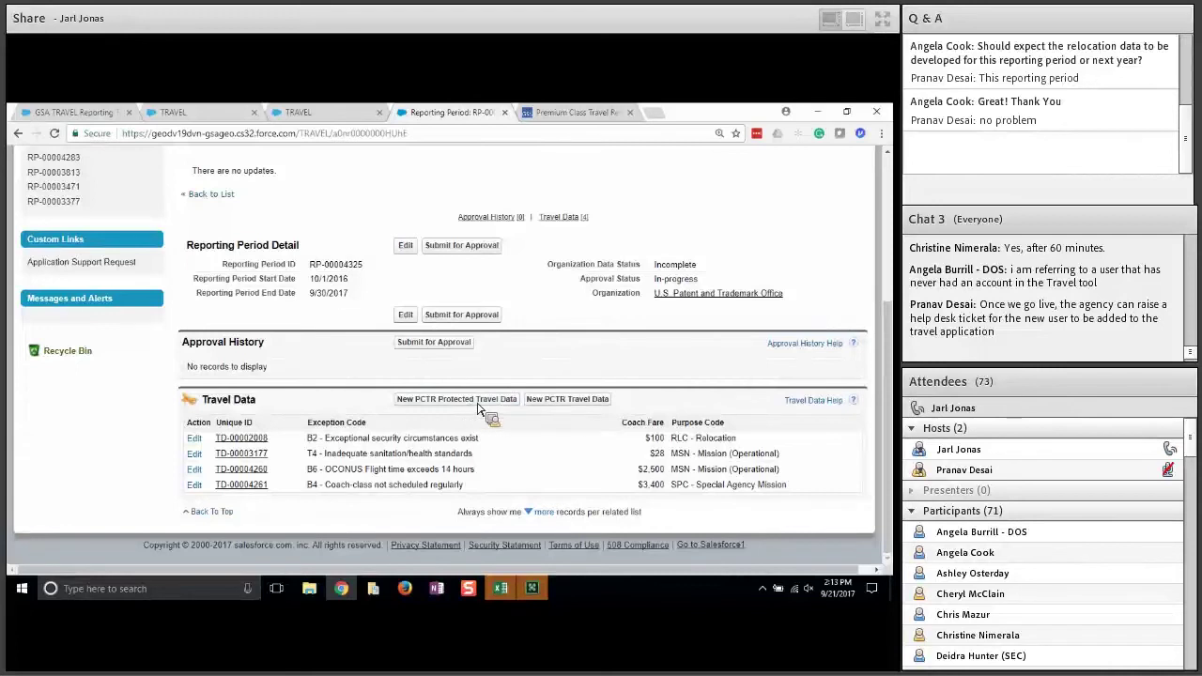
- Open a blank PCTR travel record from the reporting period, inspect its fields and the Premium Fare help text, and return without saving
click(568, 406)
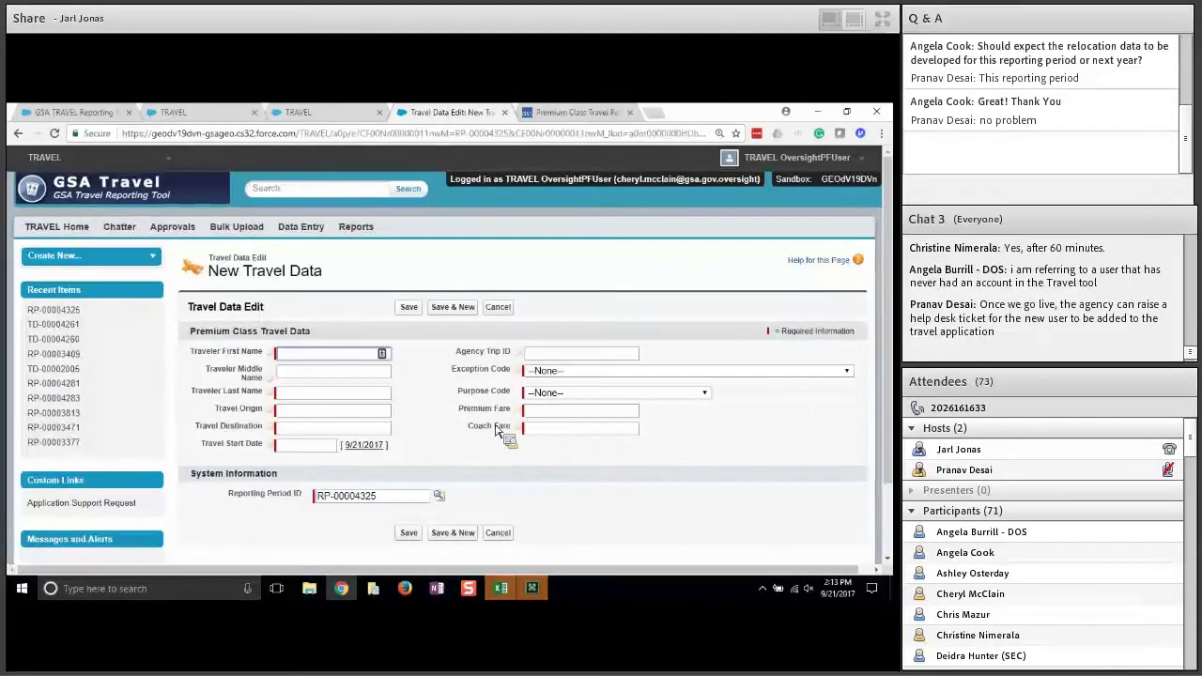
scroll(457, 437, down, 1)
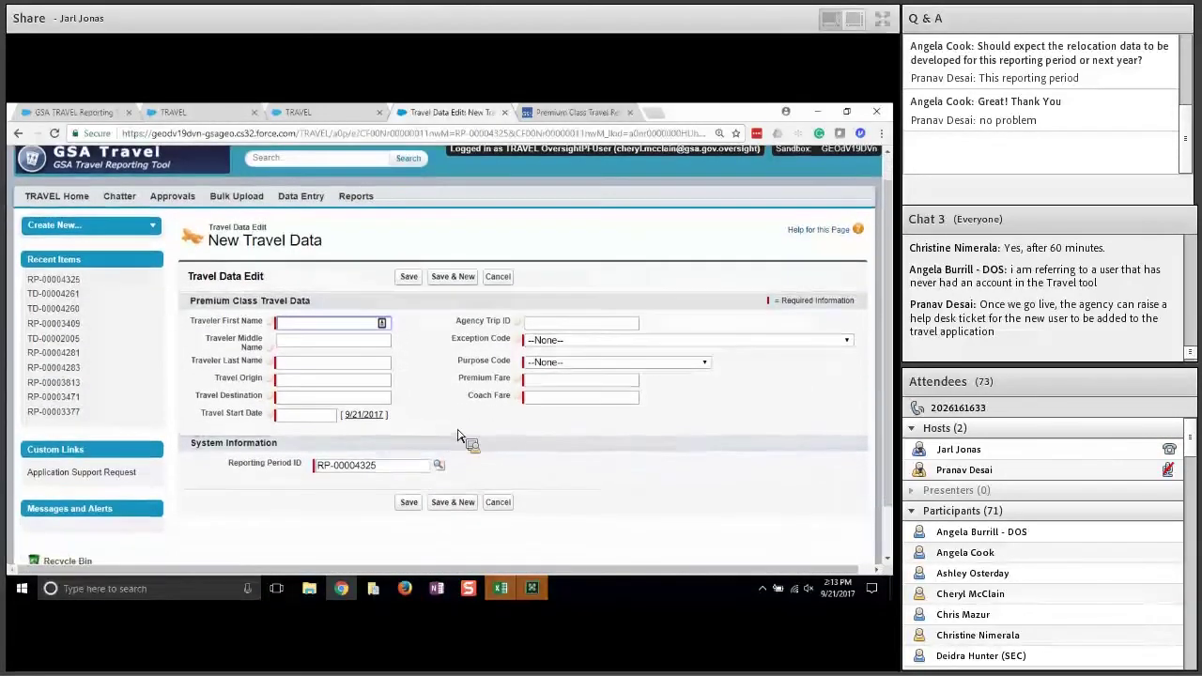
mouse_move(517, 381)
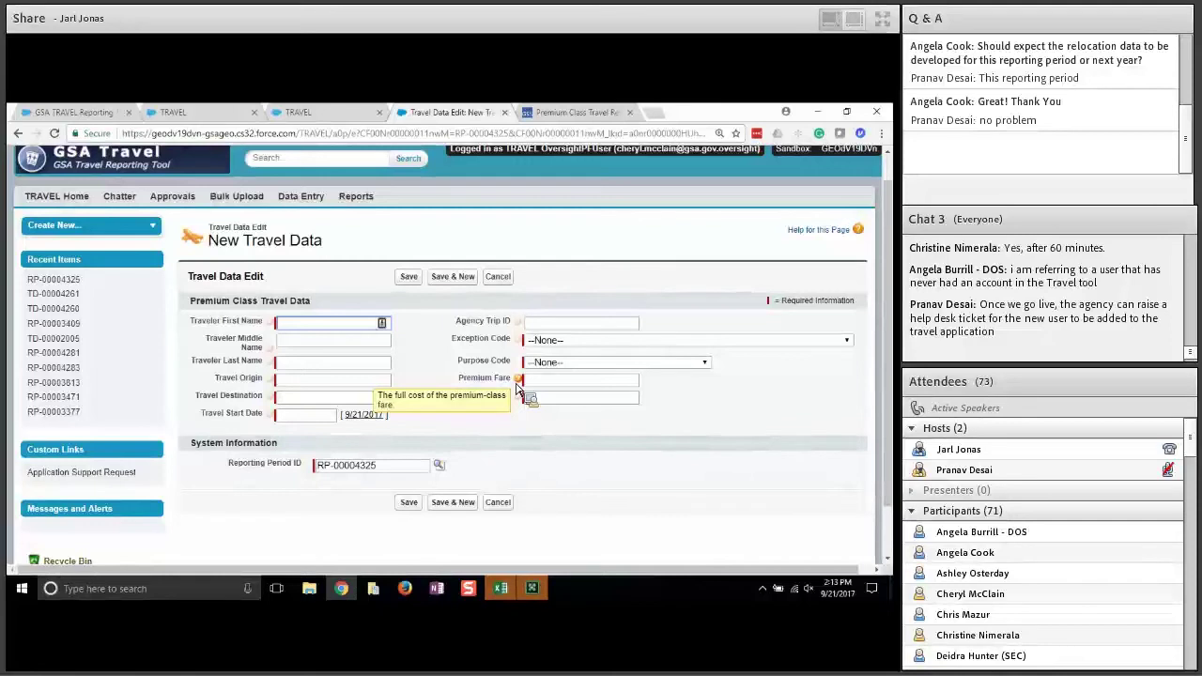
click(583, 366)
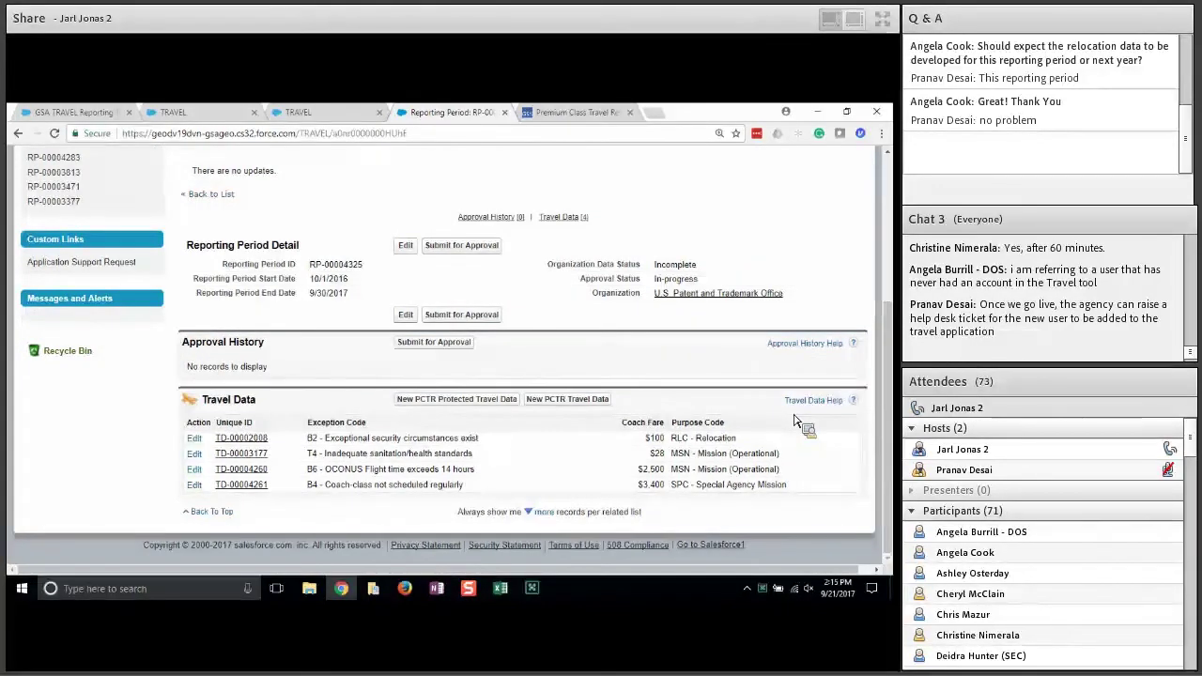
- Highlight the Reporting Period ID heading and the Organization Data Status label, and point out the Submit for Approval option
drag(893, 309, 712, 212)
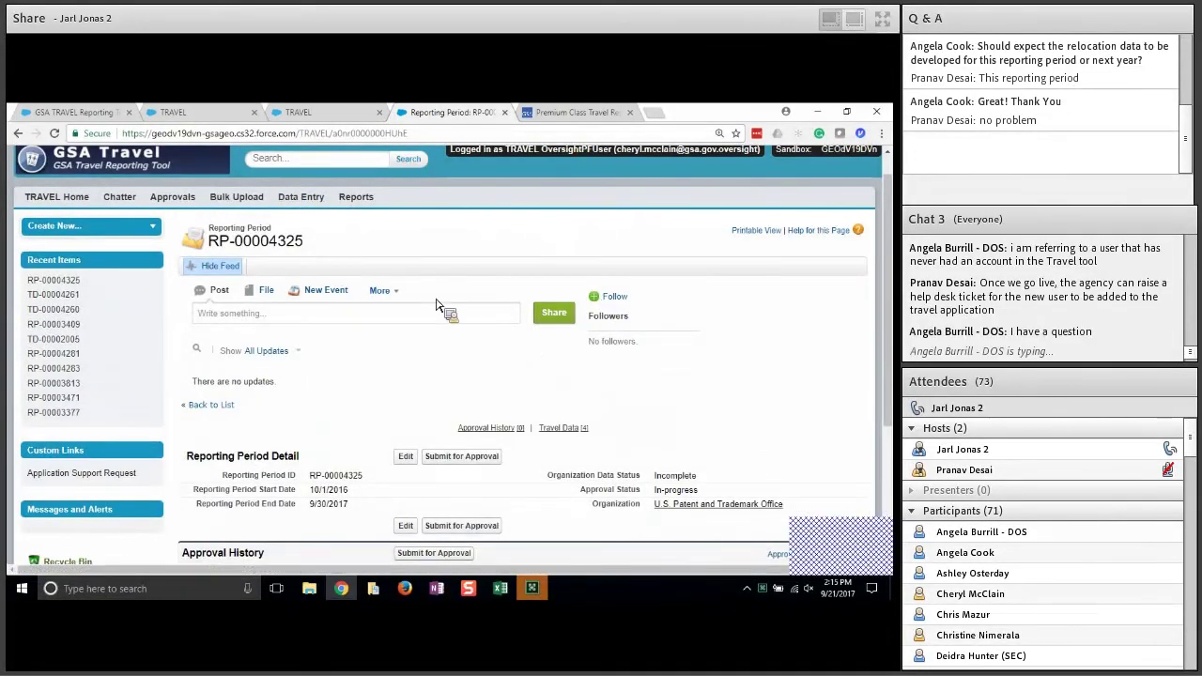
drag(306, 240, 222, 238)
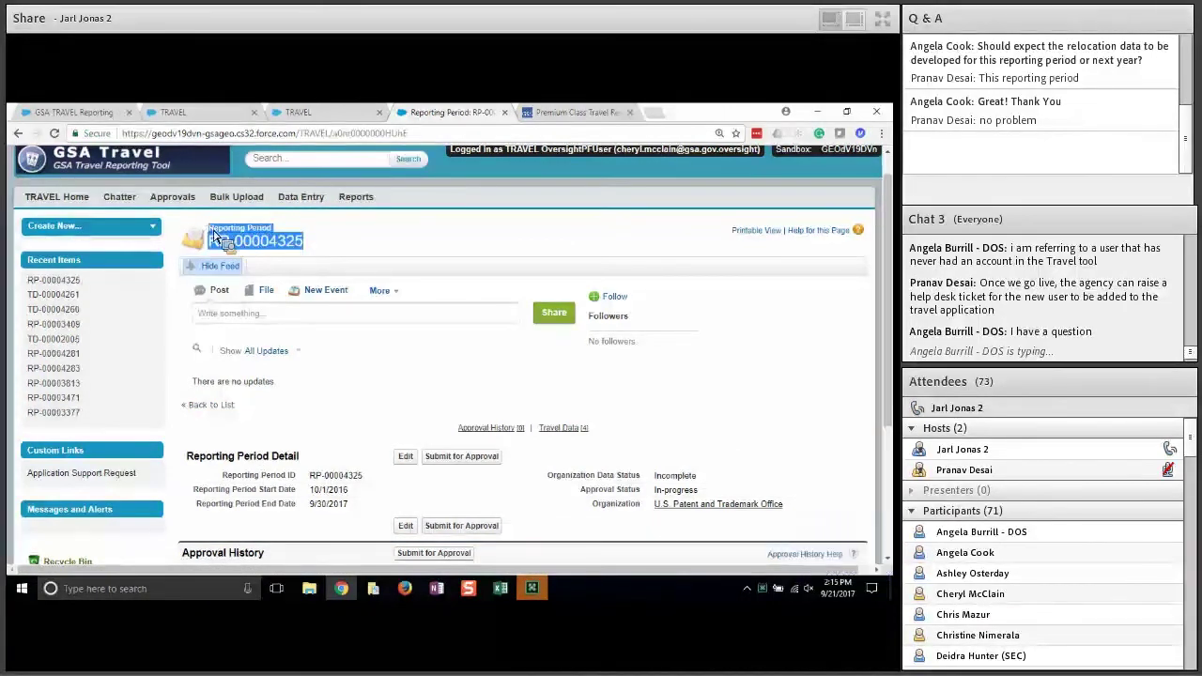
scroll(895, 319, down, 2)
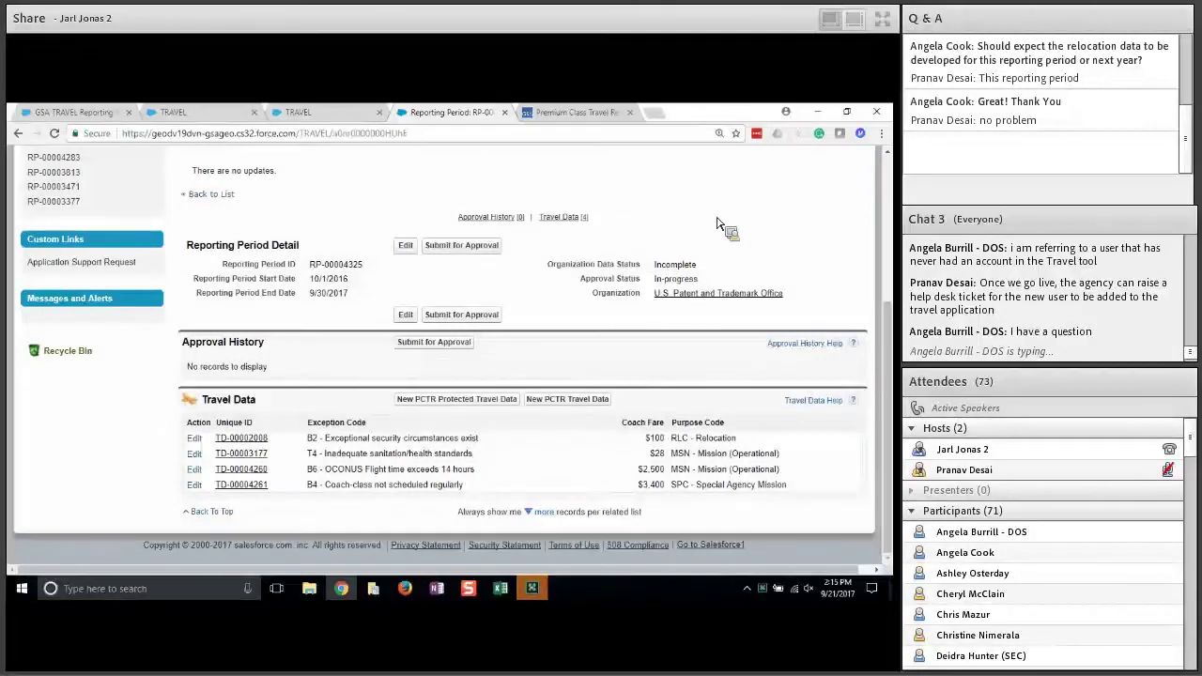
drag(549, 265, 644, 272)
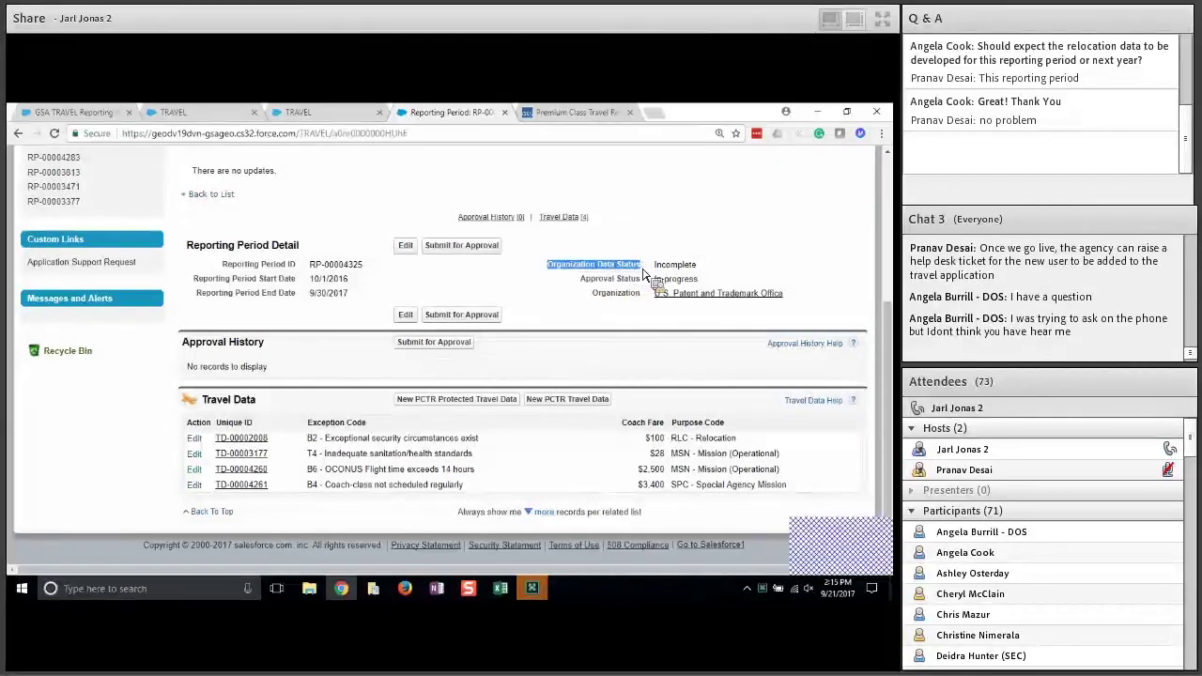
drag(644, 273, 460, 320)
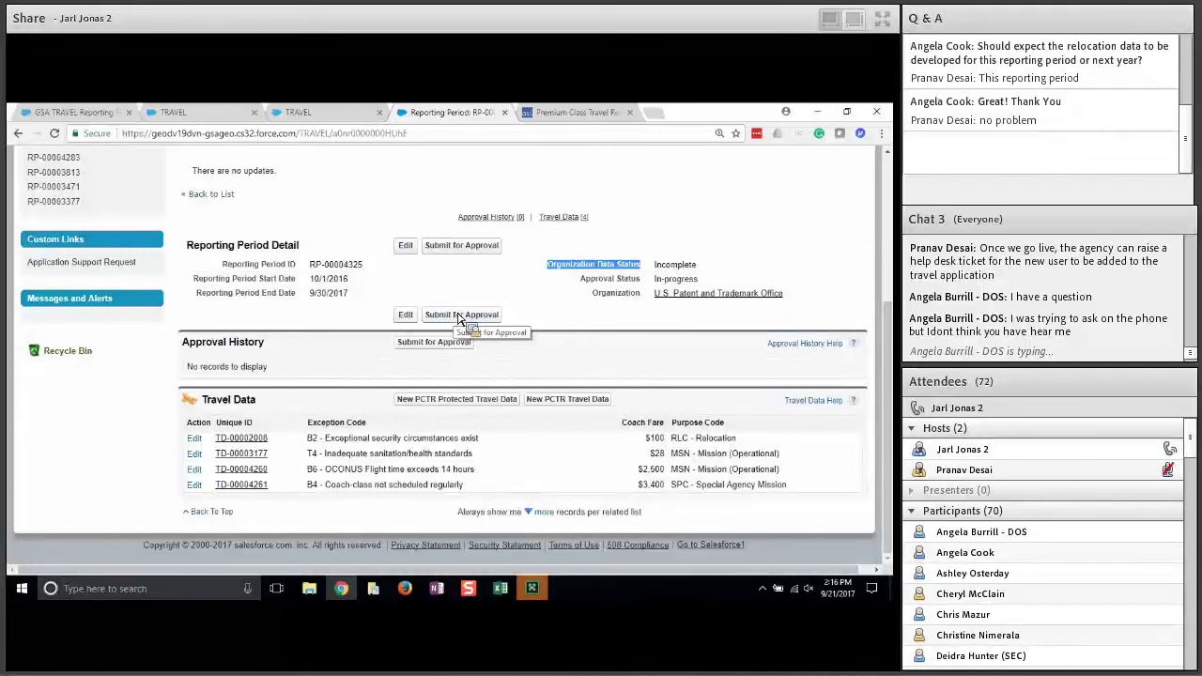
drag(460, 319, 461, 319)
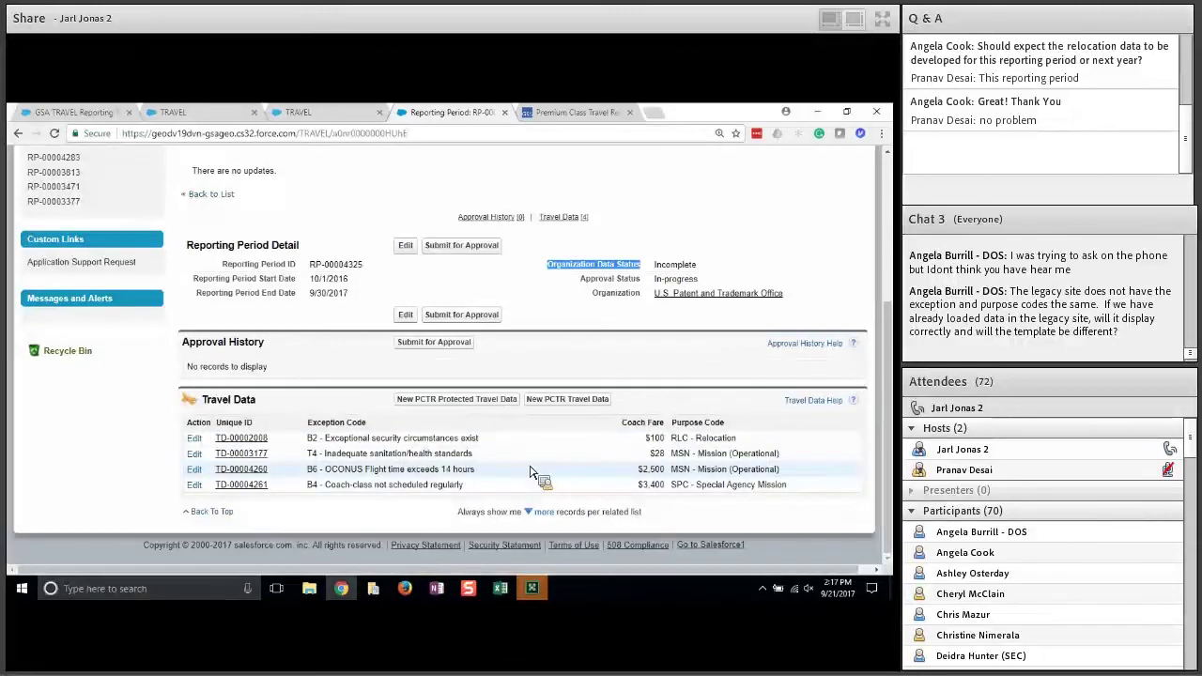
- Return to the Data Entry page, expand Department of Commerce and open the U.S. Patent and Trademark Office's reporting period
scroll(530, 471, up, 5)
scroll(445, 346, down, 3)
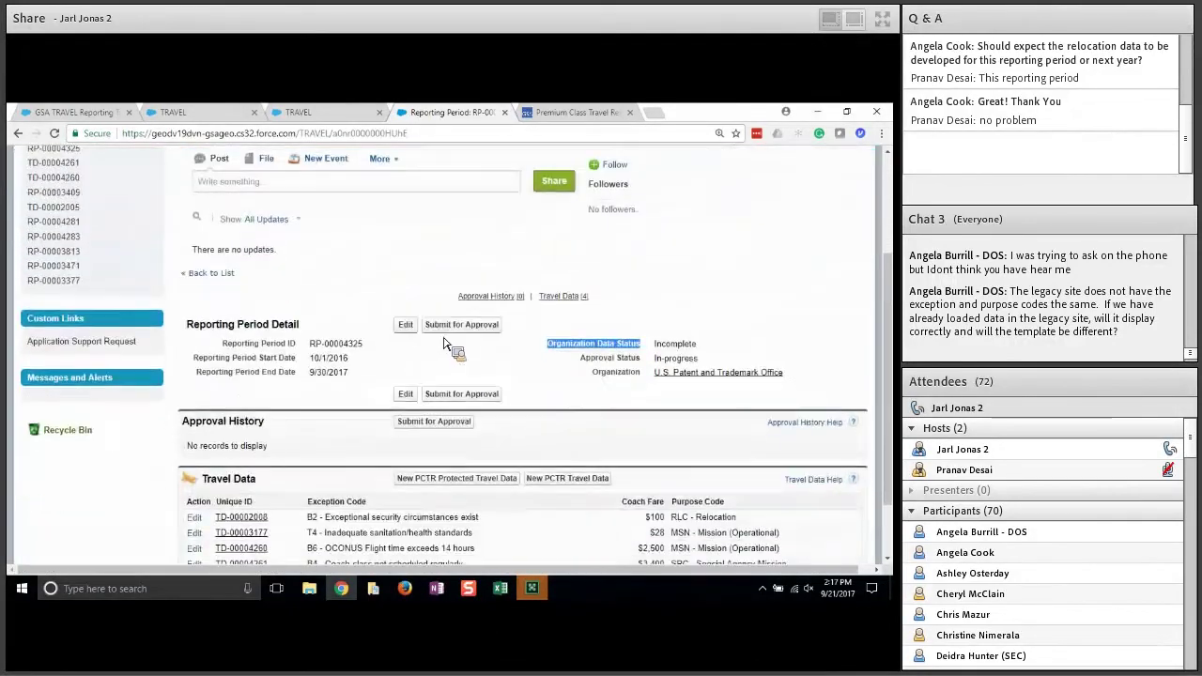
scroll(395, 319, up, 3)
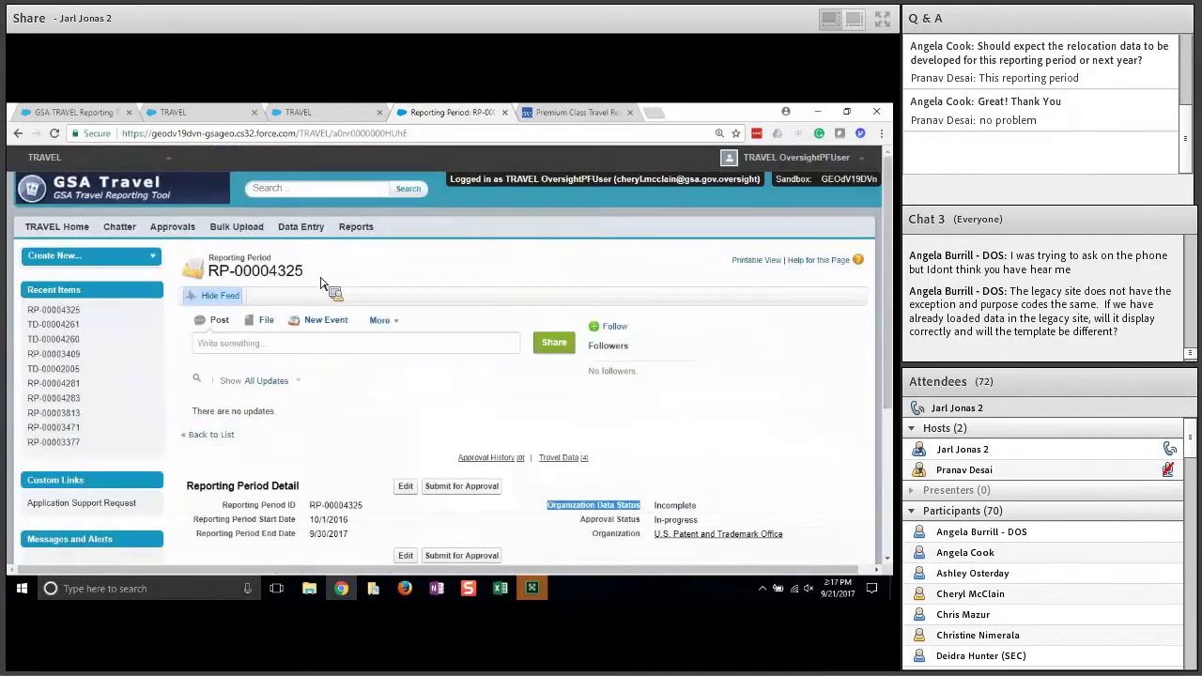
click(306, 231)
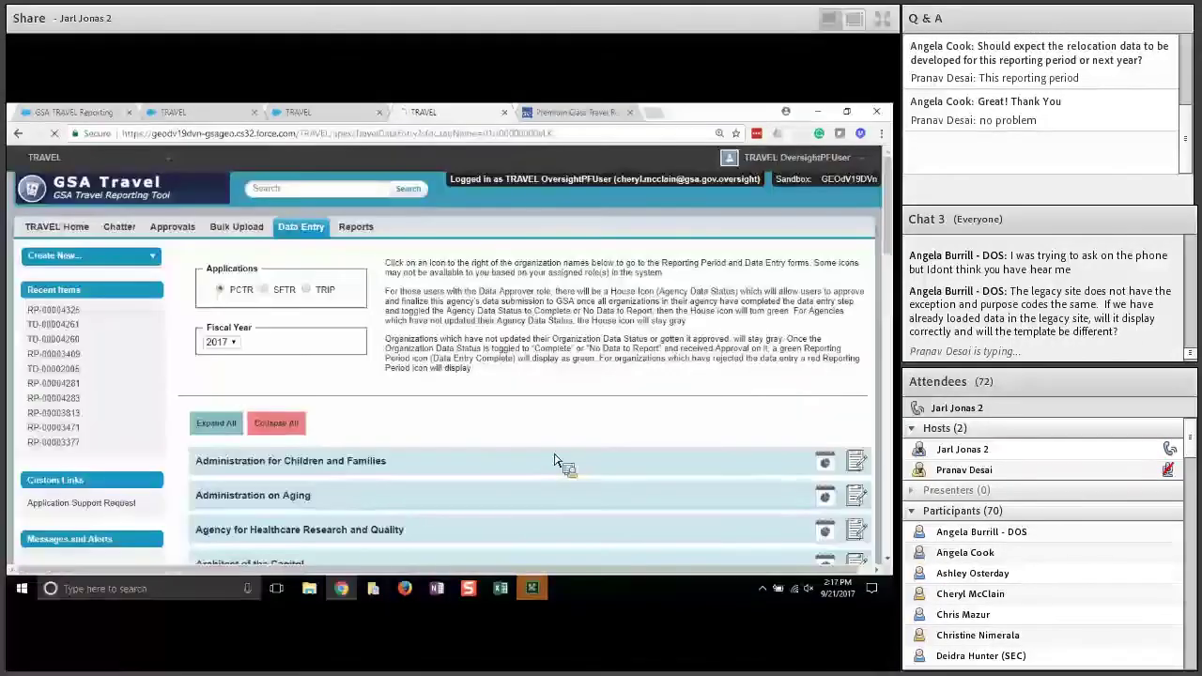
scroll(554, 460, down, 5)
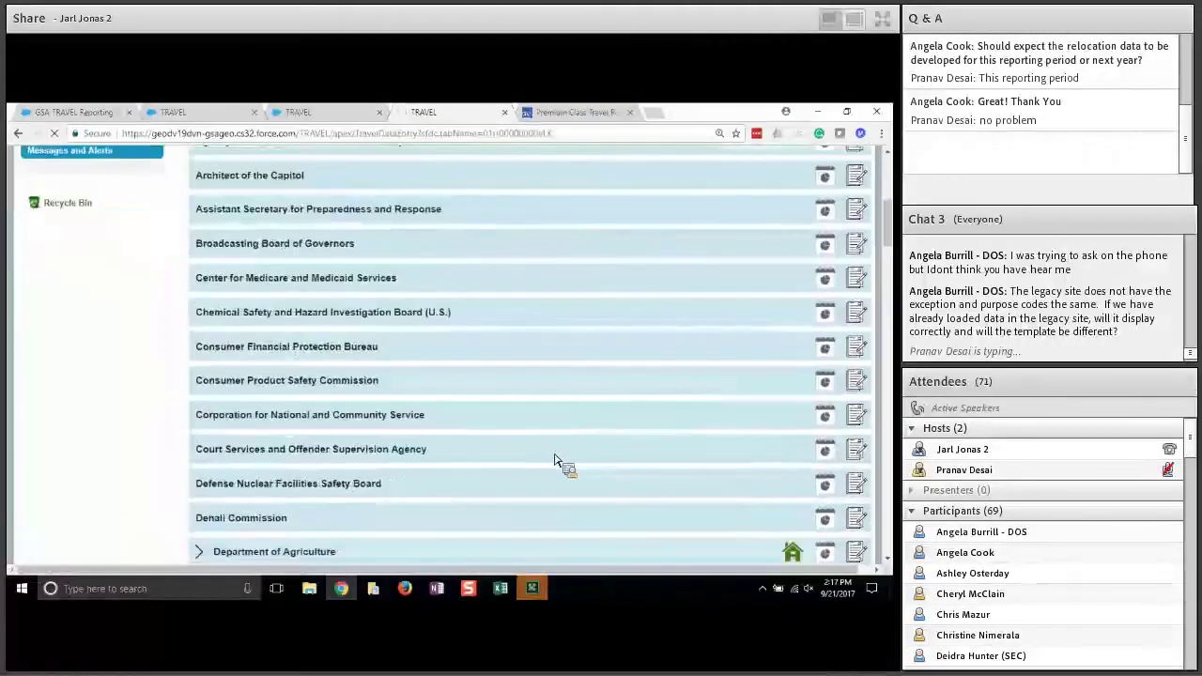
scroll(554, 461, down, 3)
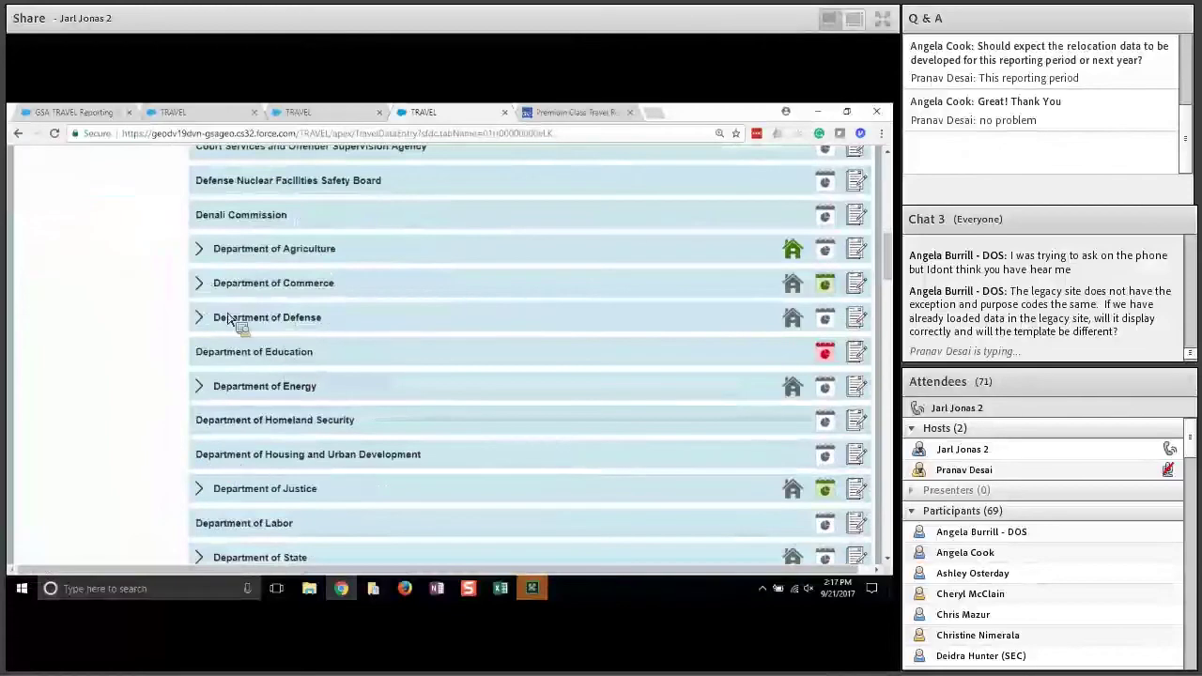
click(199, 283)
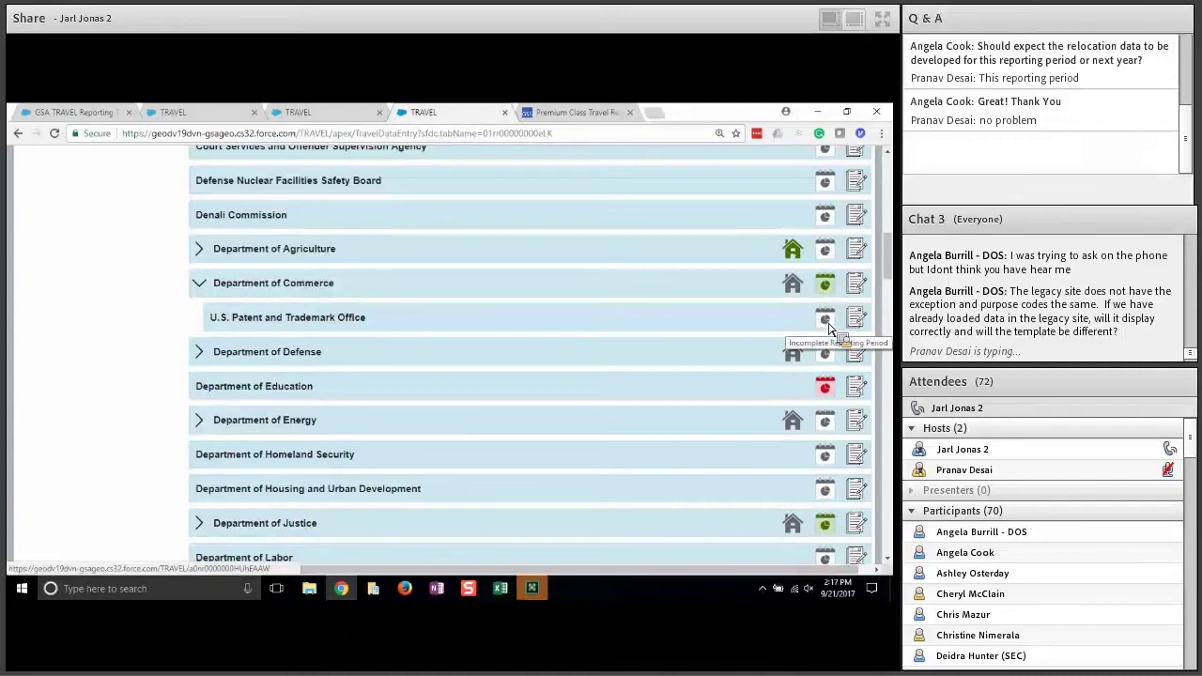
click(826, 322)
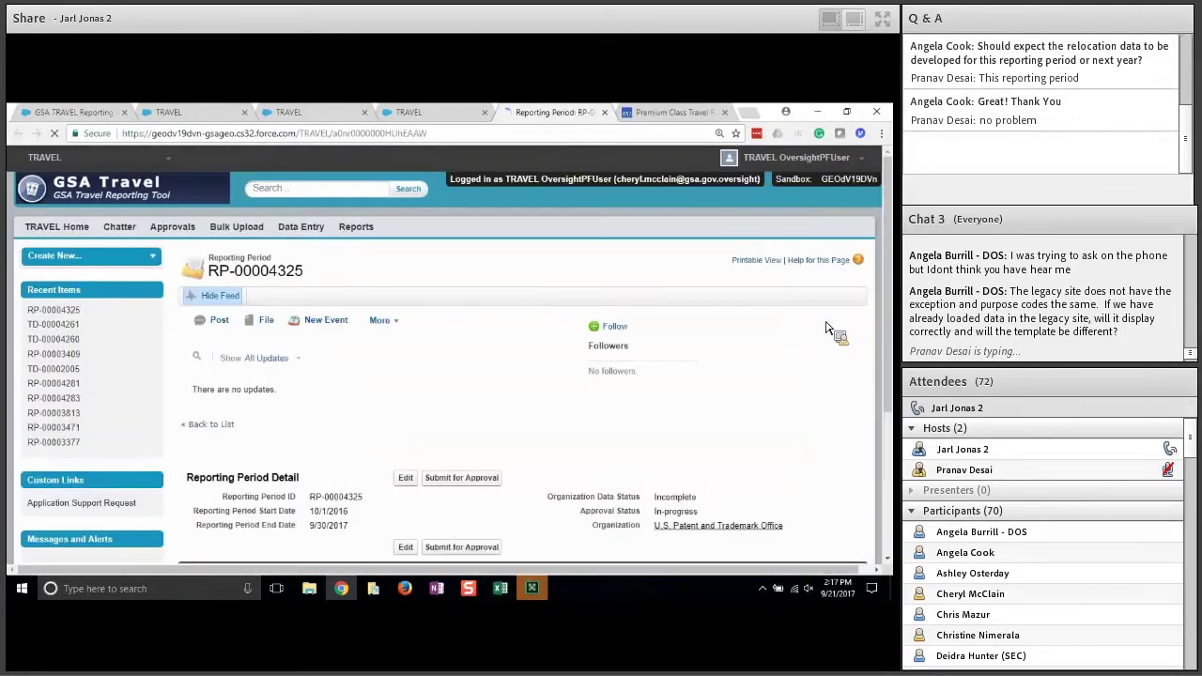
- Edit the reporting period, set Organization Data Status to Complete, and save it
scroll(422, 373, down, 2)
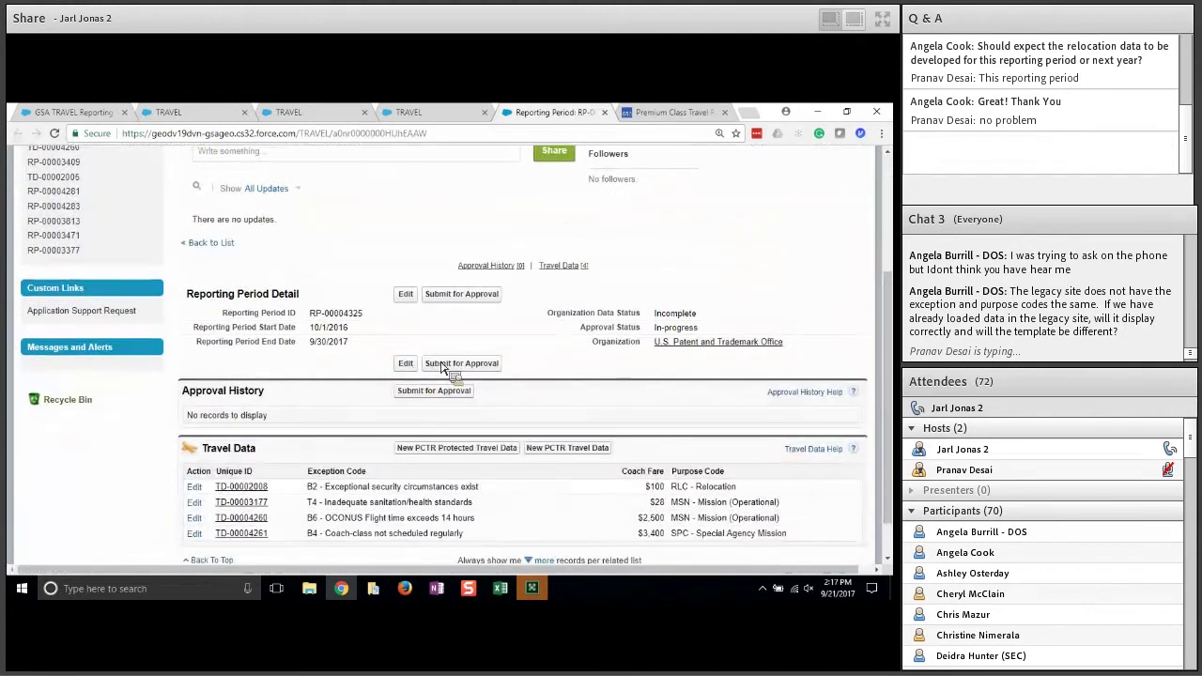
drag(548, 313, 409, 303)
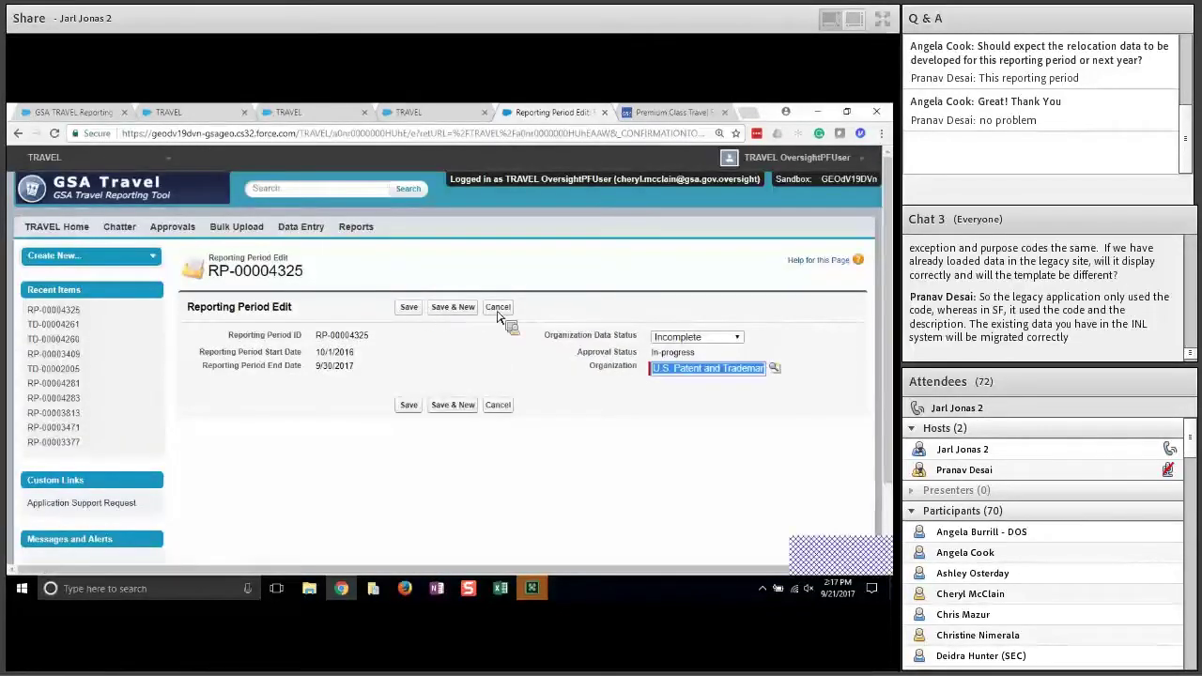
click(739, 340)
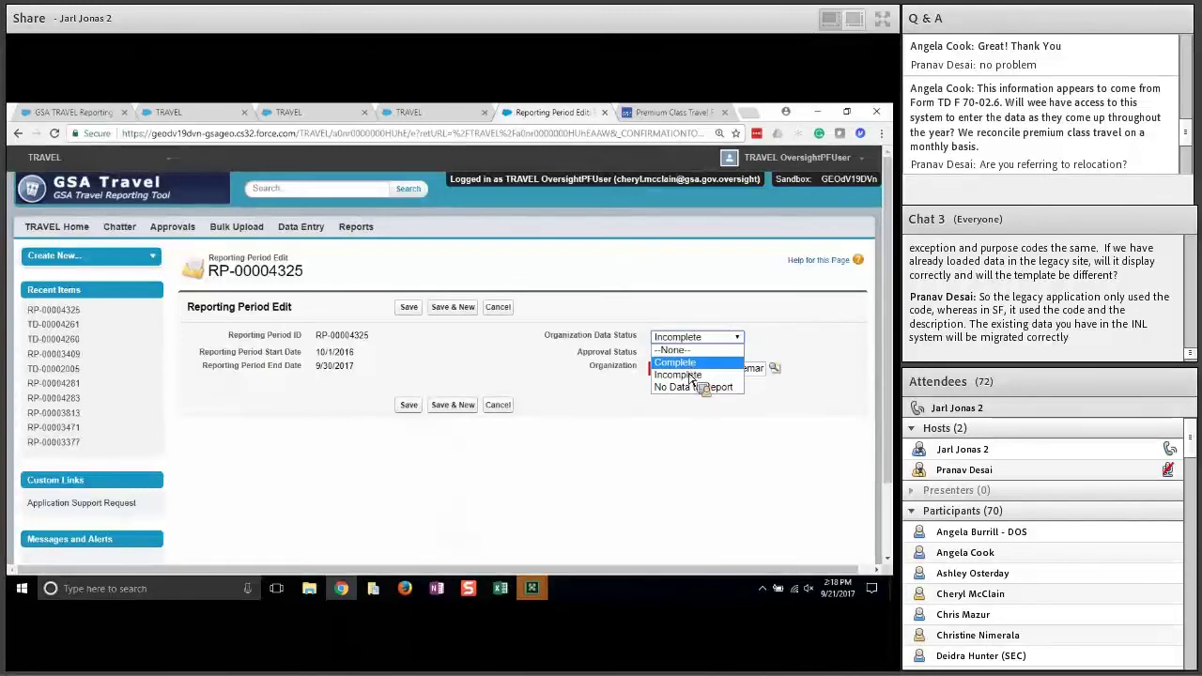
click(691, 365)
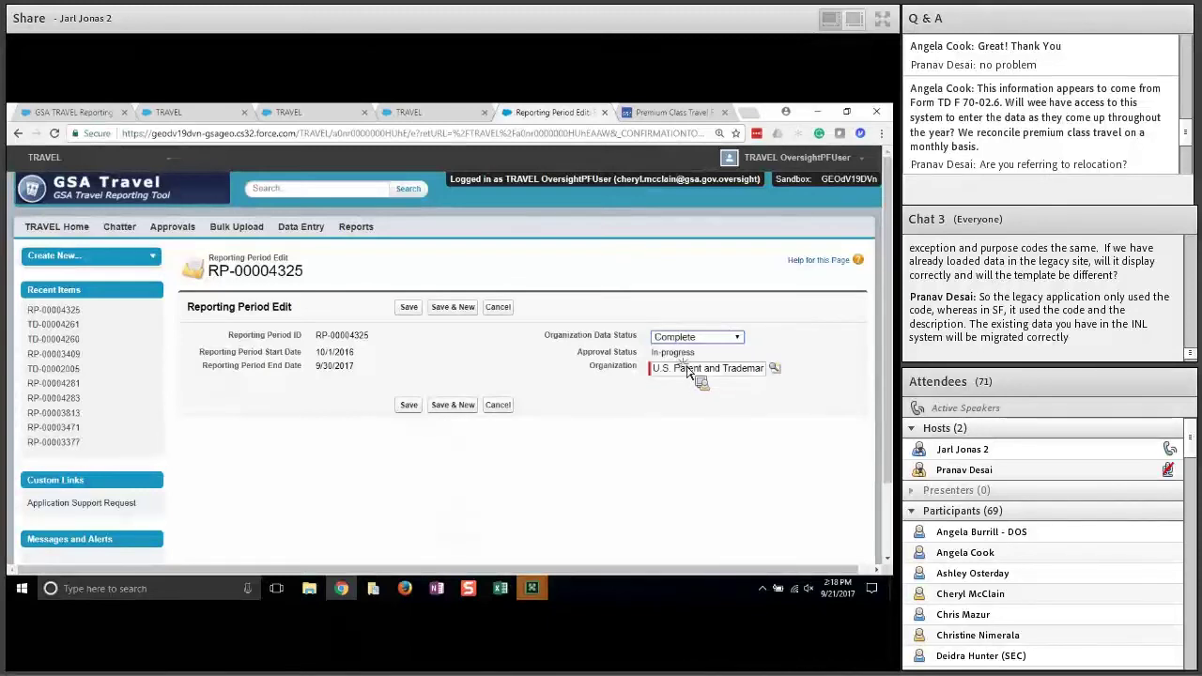
click(409, 409)
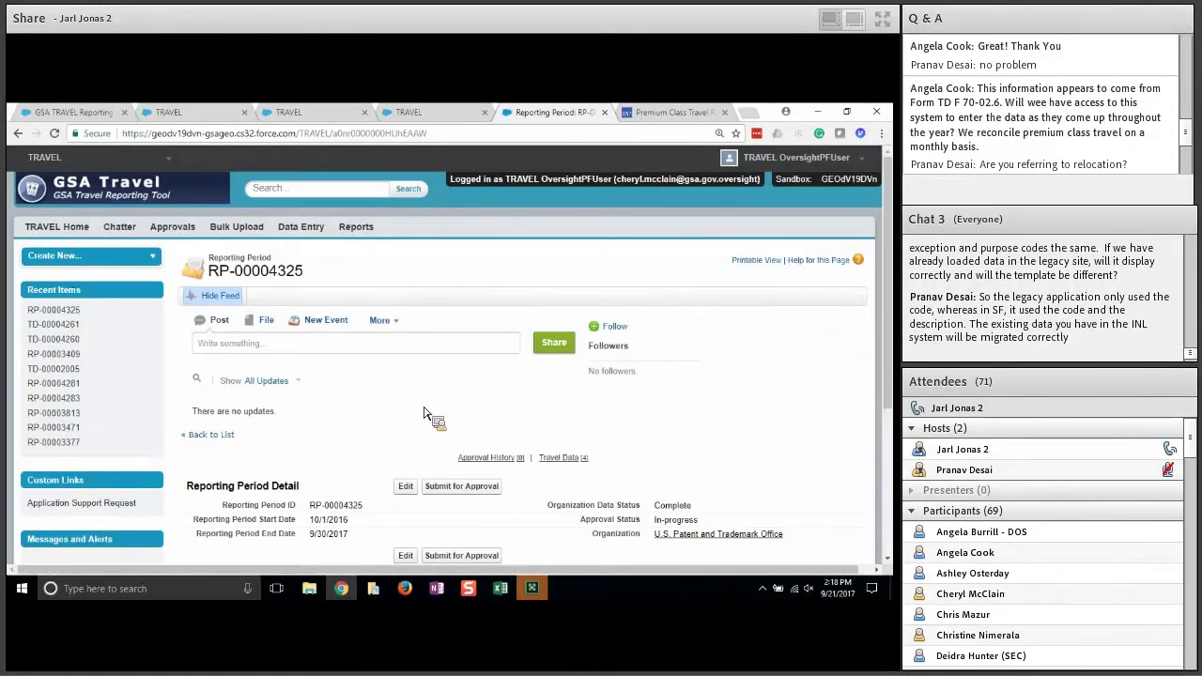
- Check the saved reporting period's details, highlighting the Organization Data Status field and its value
scroll(428, 414, down, 2)
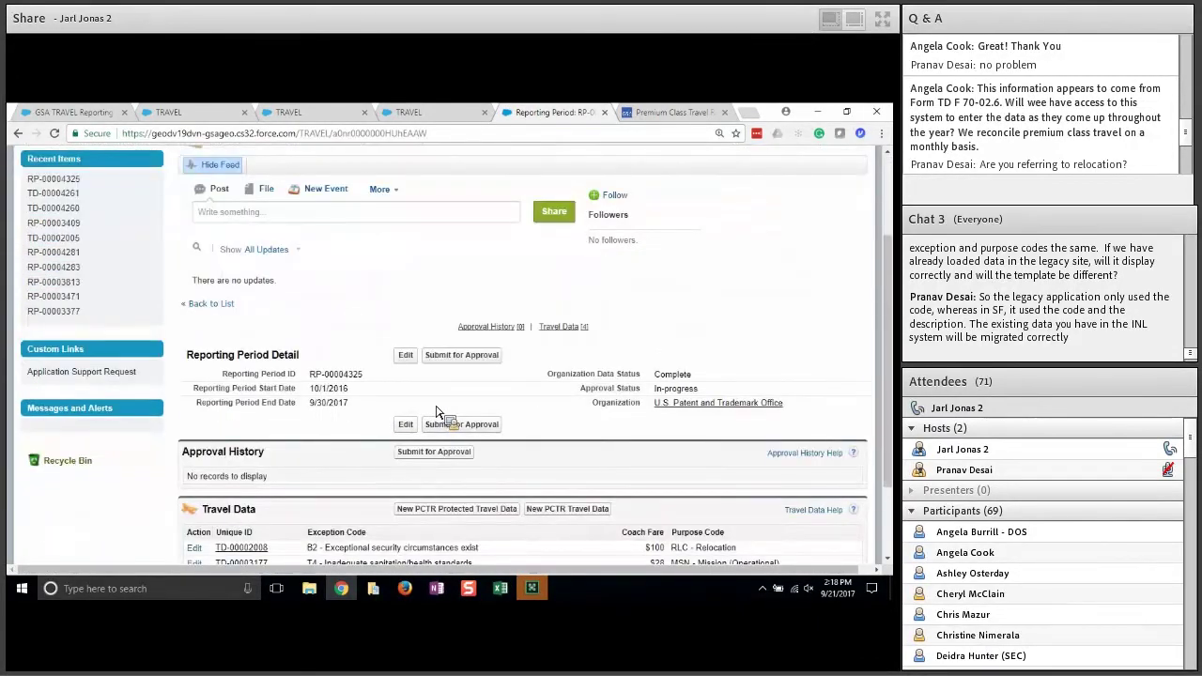
scroll(479, 402, down, 1)
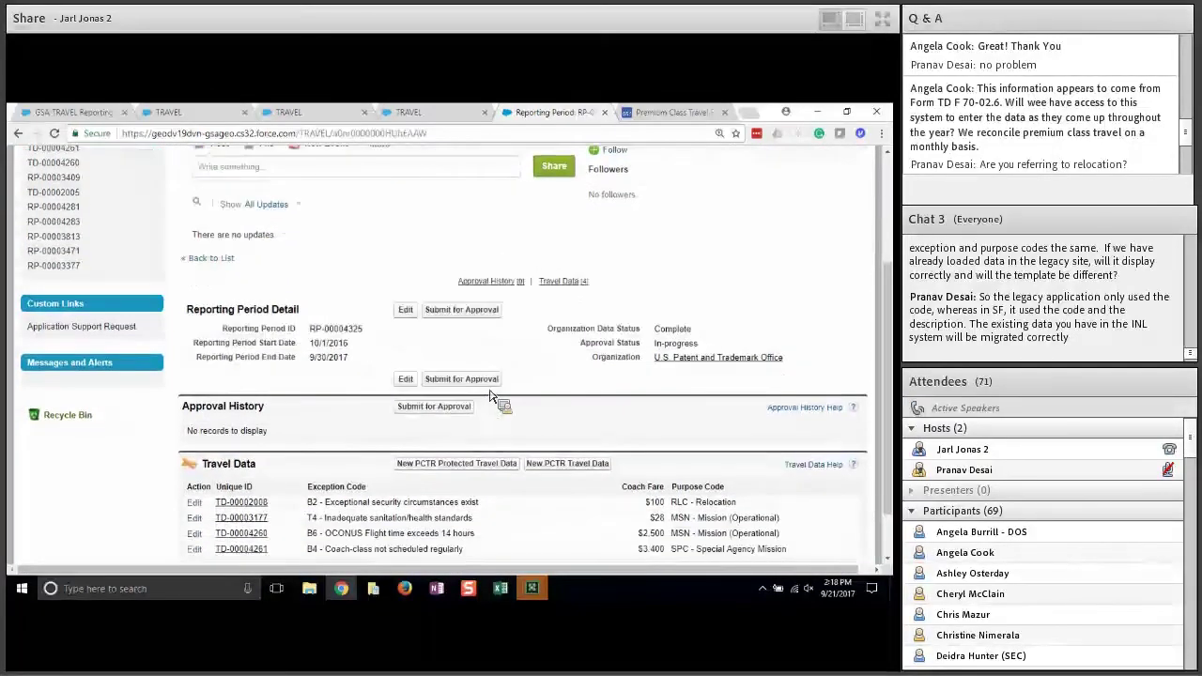
drag(700, 330, 553, 334)
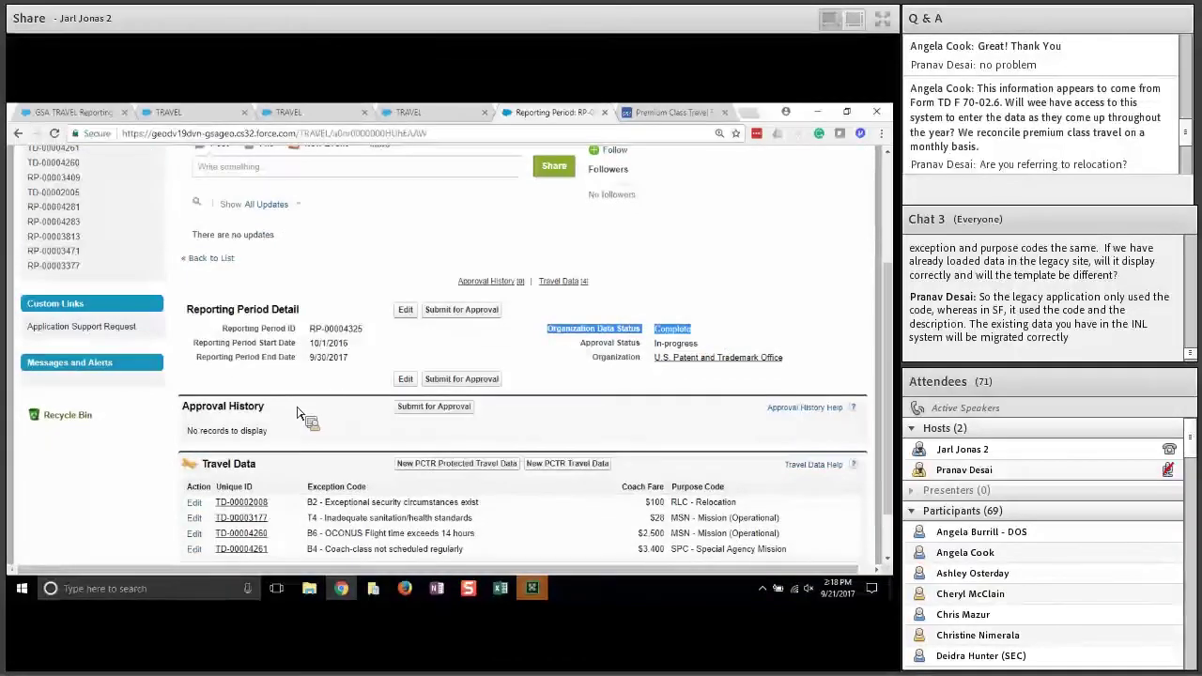
- Submit the U.S. Patent and Trademark Office reporting period for approval, accept the warning, and set the Next Approver type to Customer Portal User
click(437, 411)
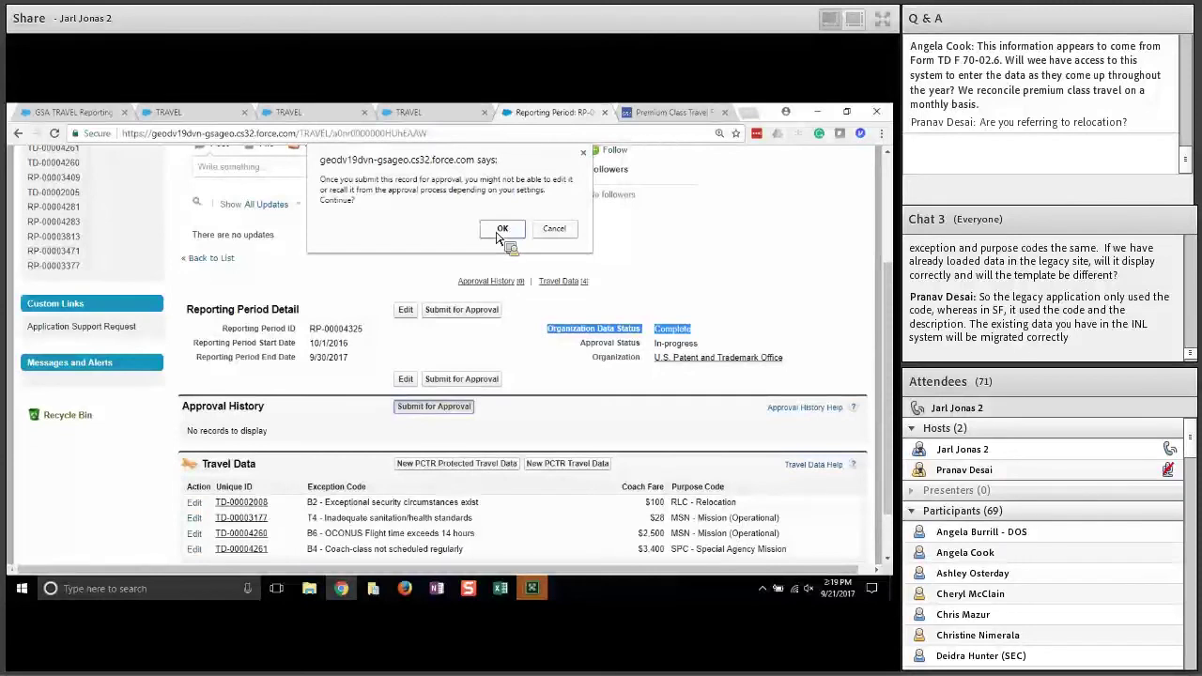
click(502, 229)
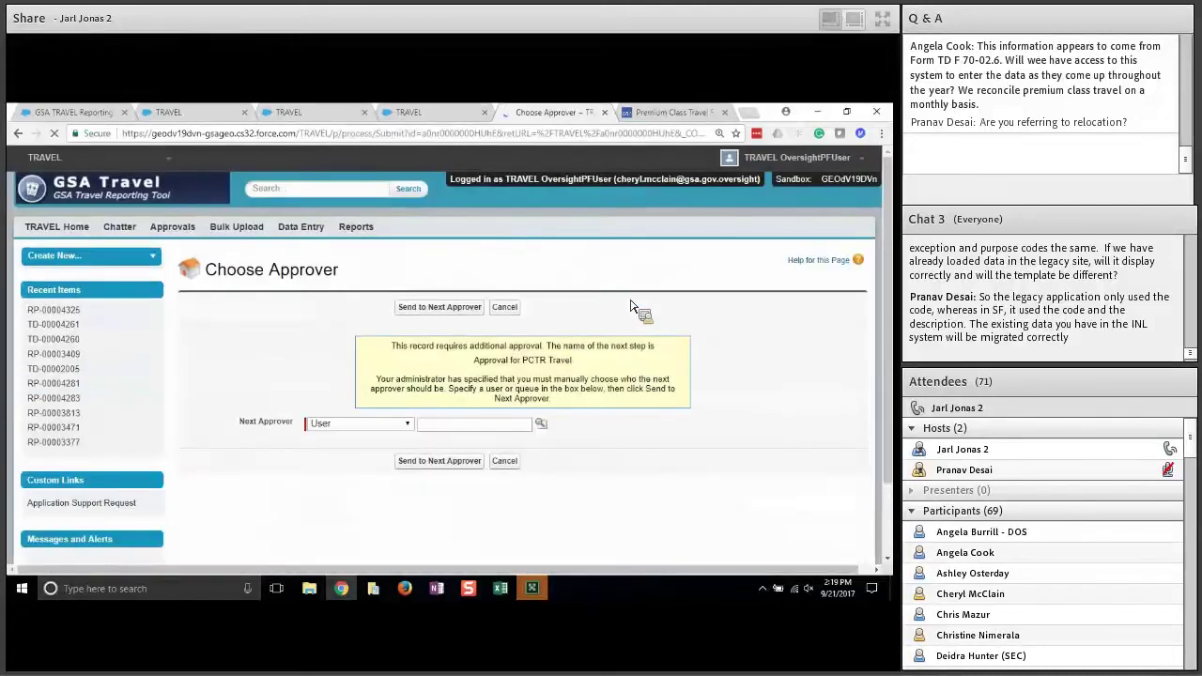
scroll(319, 385, down, 1)
click(410, 336)
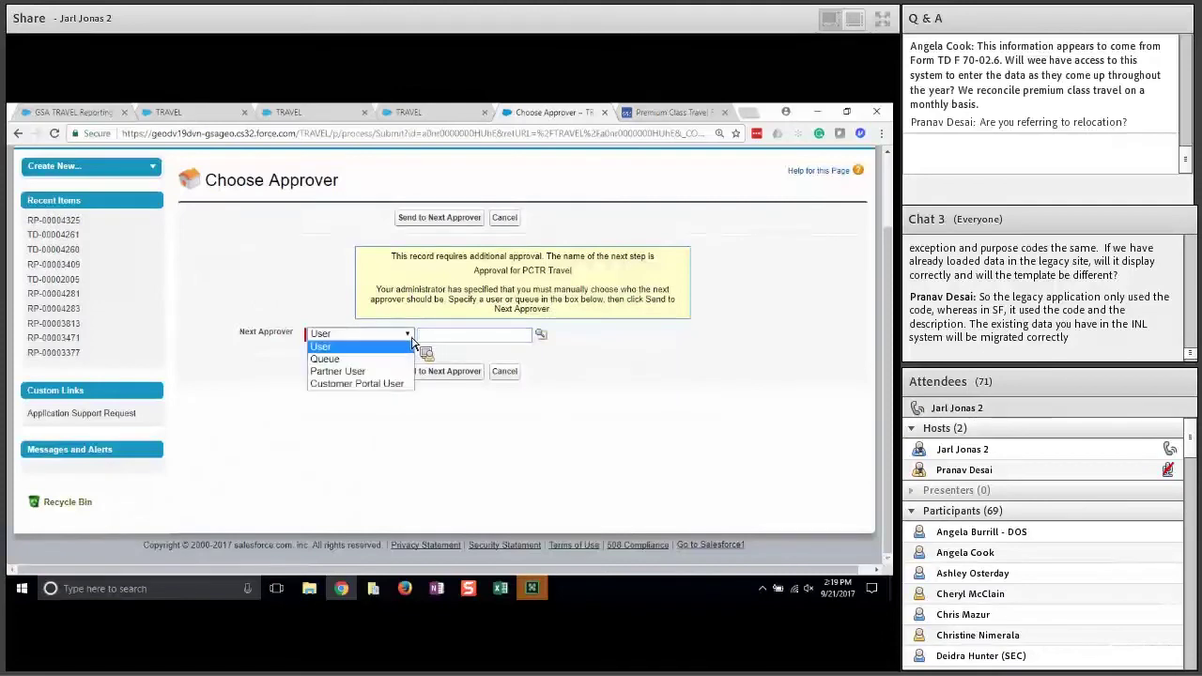
click(369, 385)
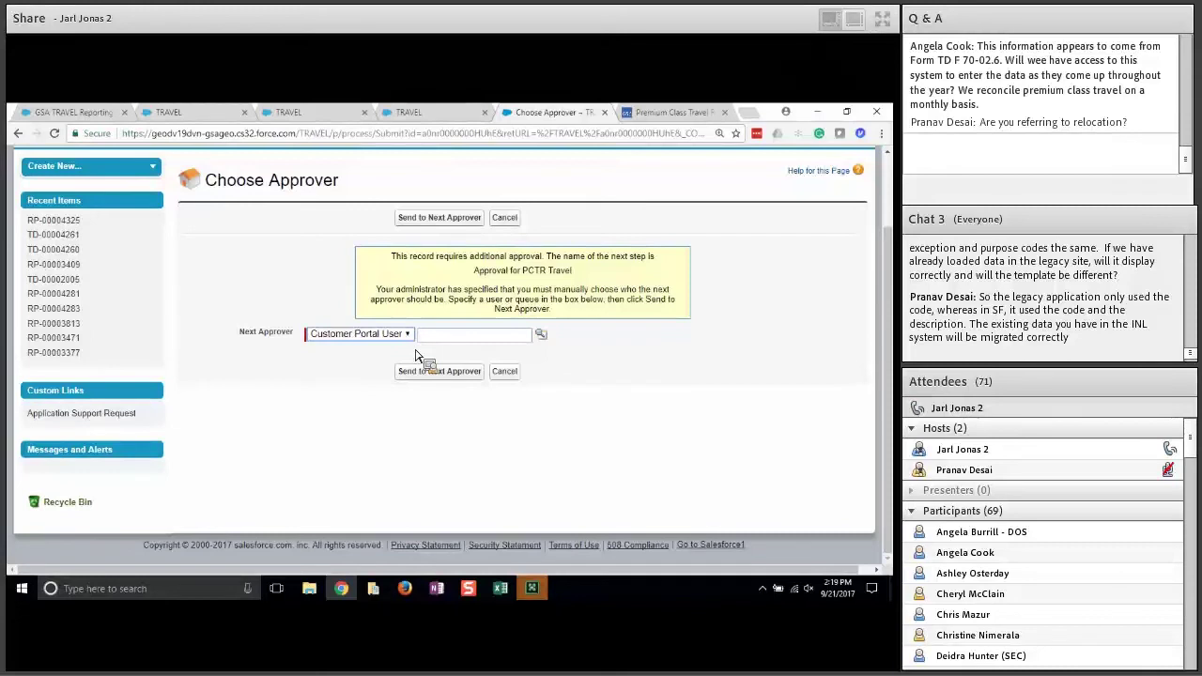
- Look up the next approver among customer portal users with the search term "Approver"
click(451, 337)
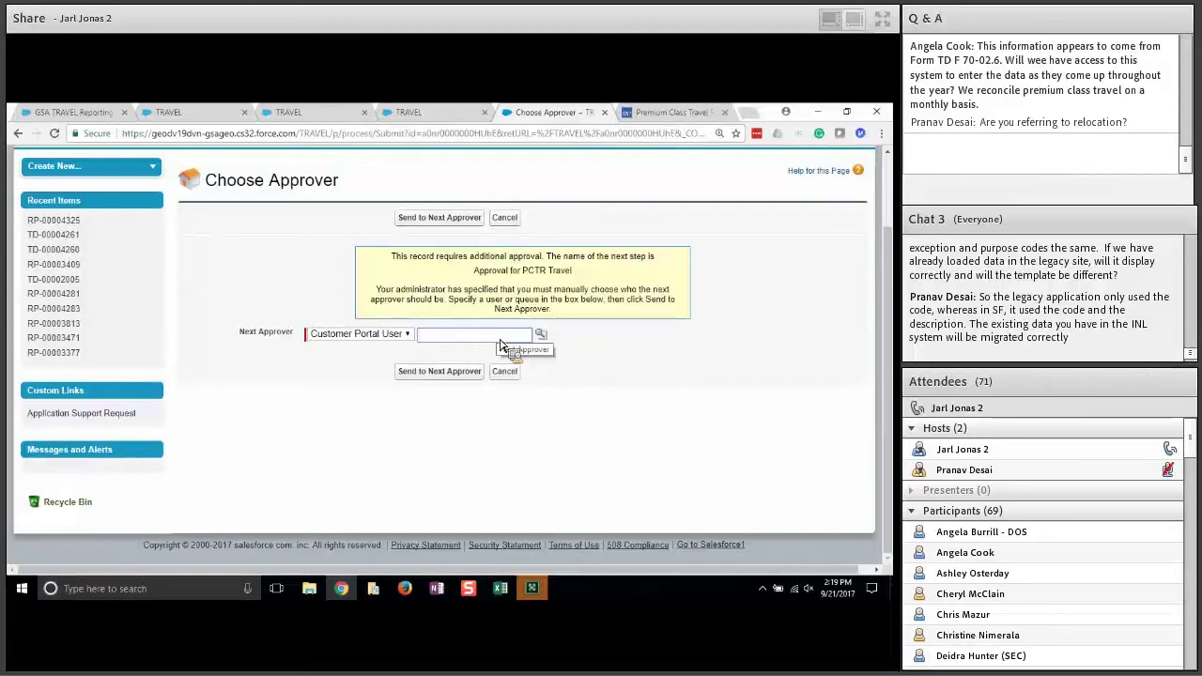
text(Approver)
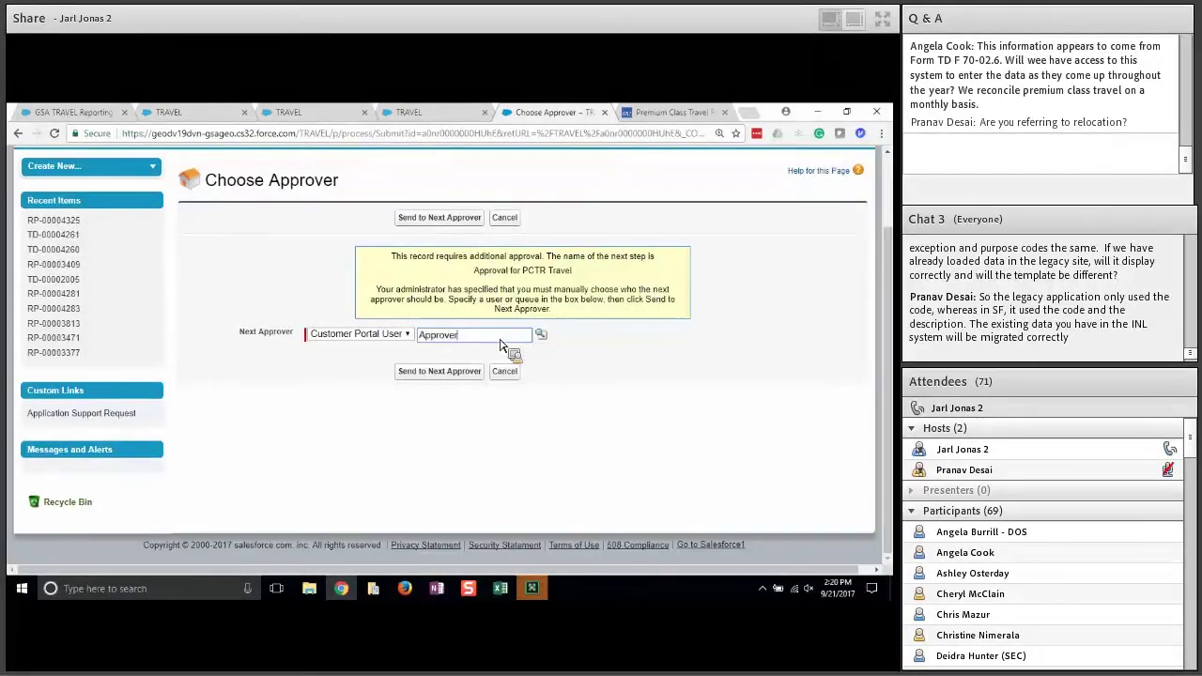
click(540, 335)
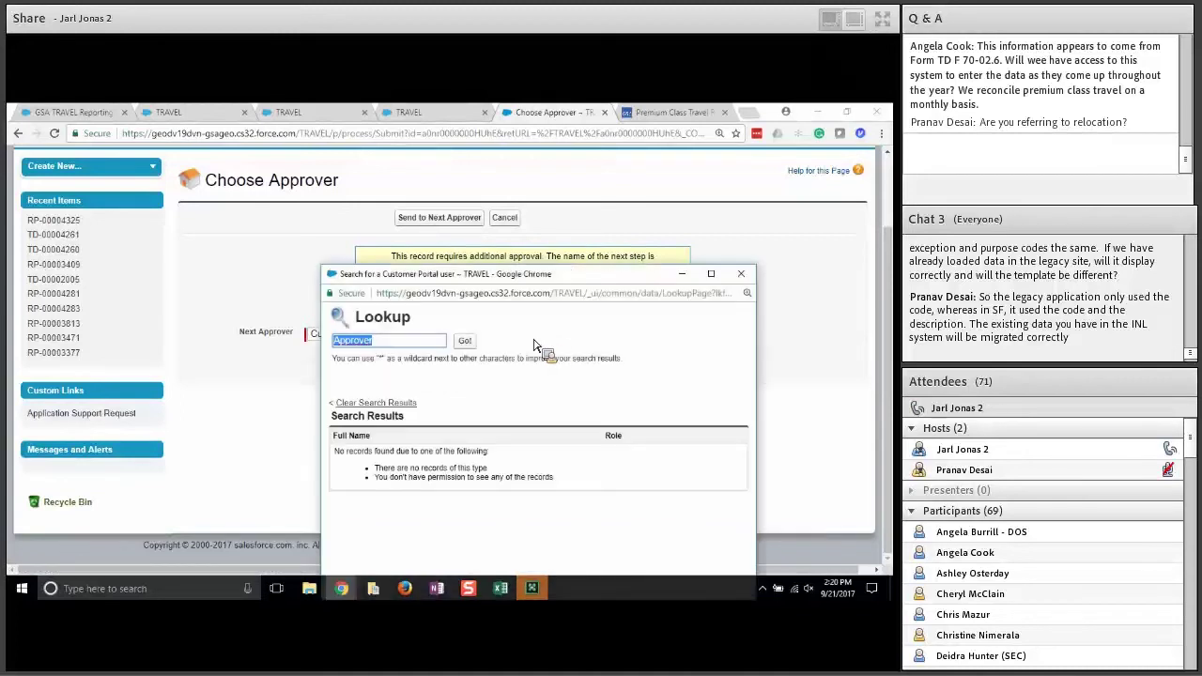
- Search the approver lookup for "Agriculture", choose Agriculture PCTRApprover, and send the reporting period to that approver
click(401, 344)
key(BackSpace)
key(BackSpace)
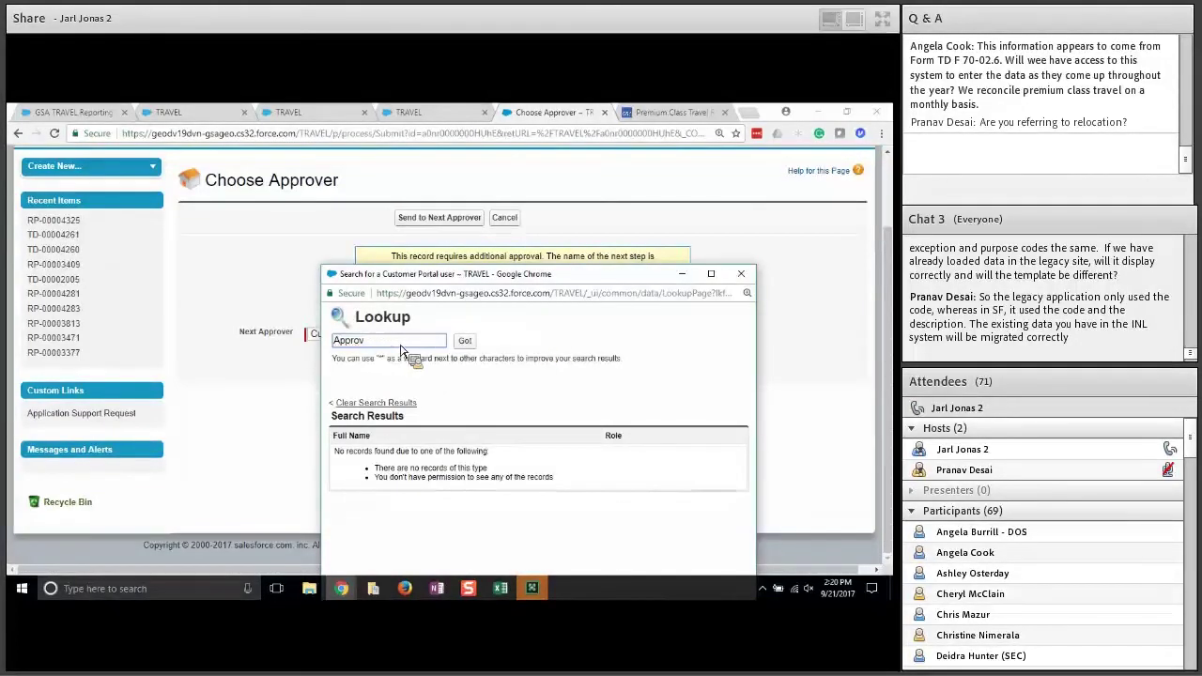
drag(401, 349, 329, 344)
text(Agriculture)
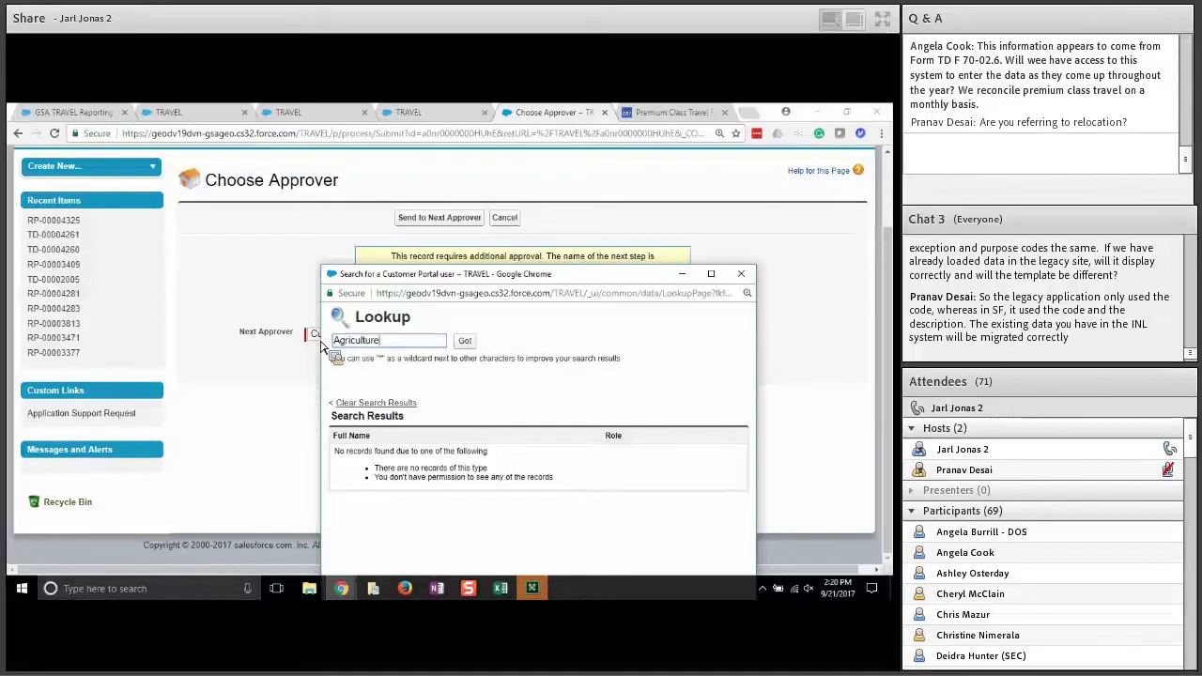
key(Return)
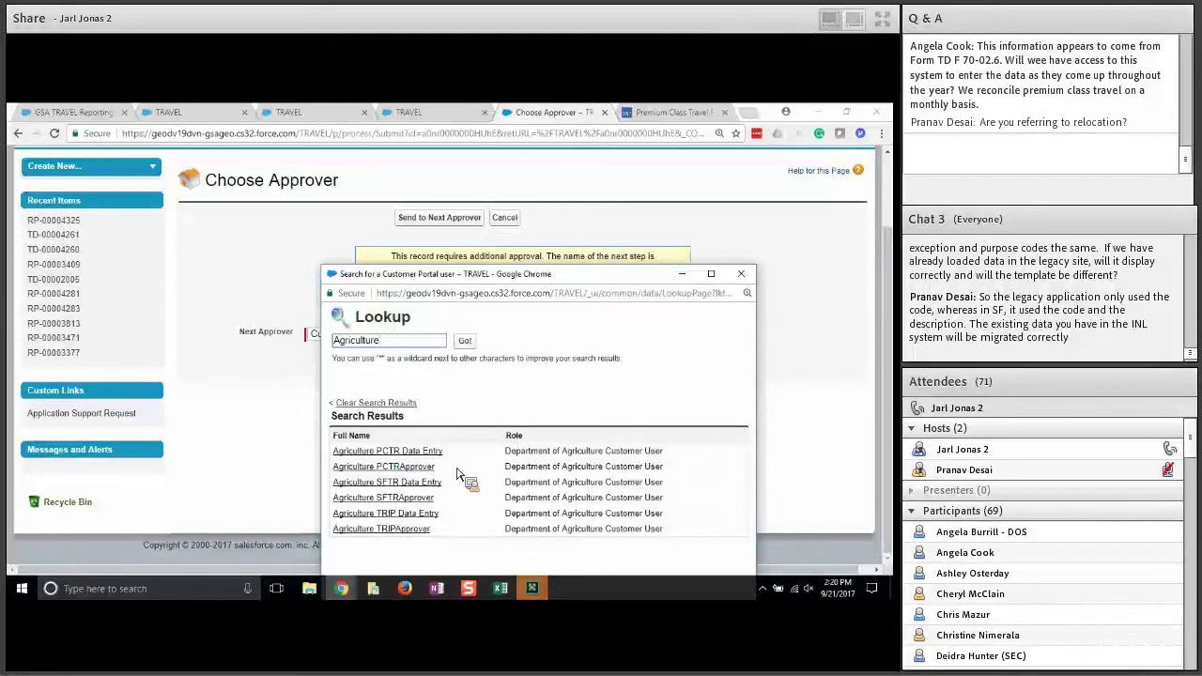
click(404, 472)
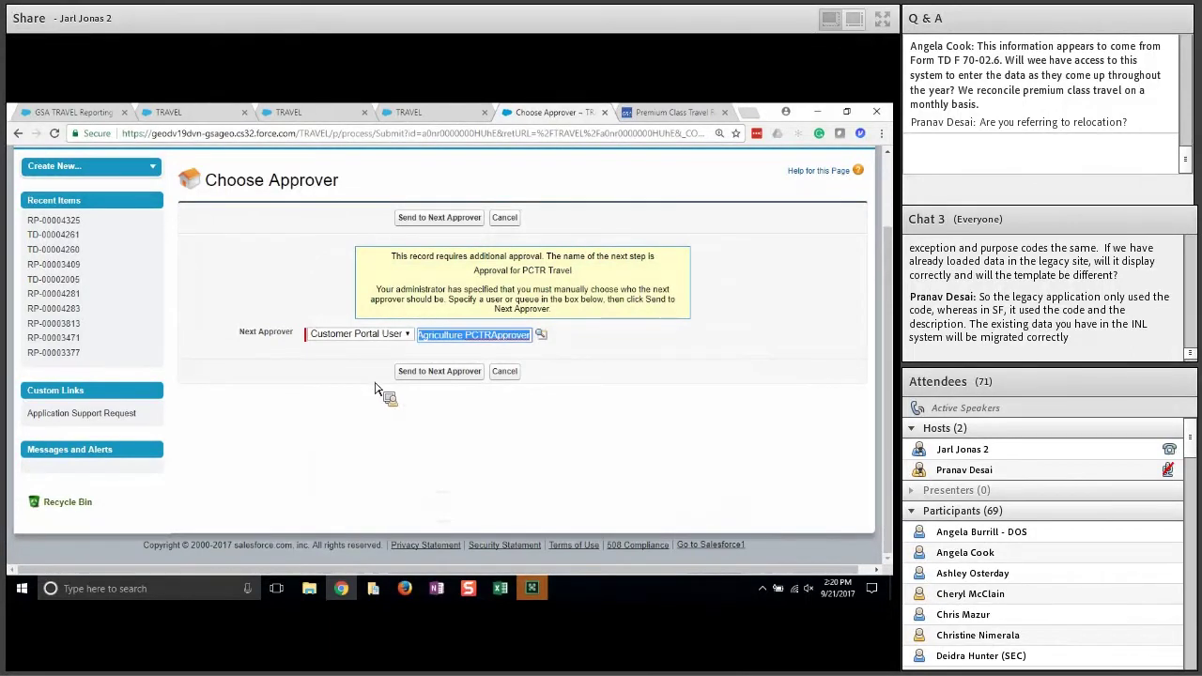
click(439, 372)
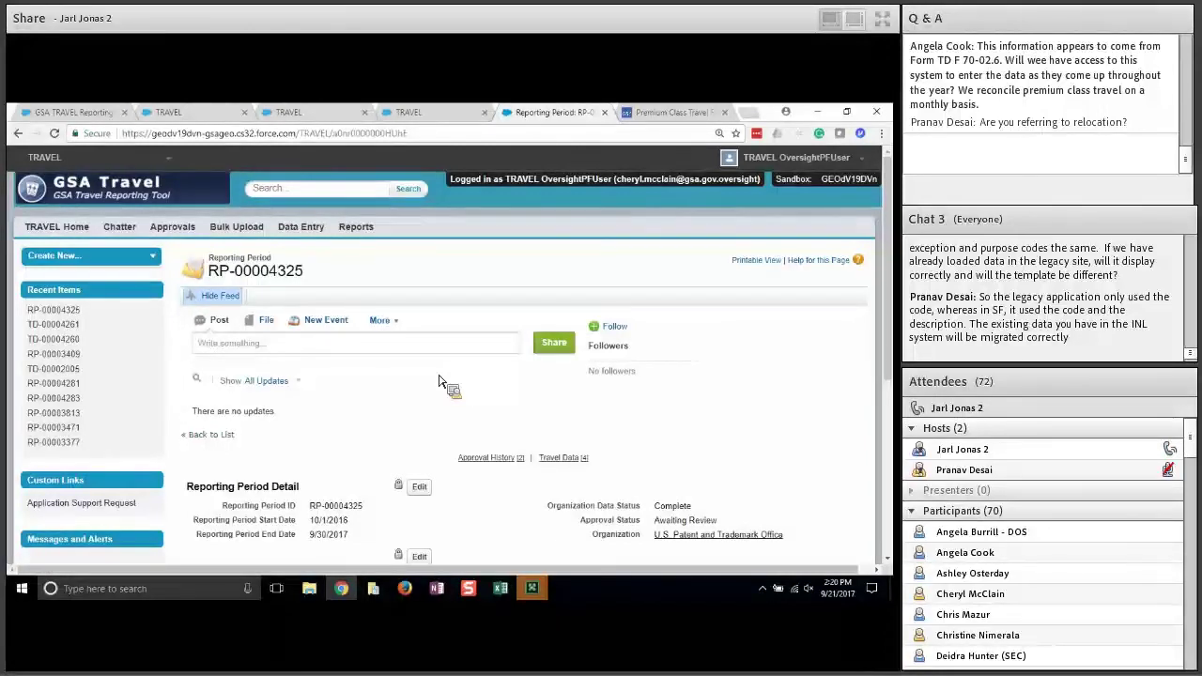
- Review the submitted reporting period's approval history, highlighting the Approval Status field and the Overall Status value
scroll(438, 380, down, 2)
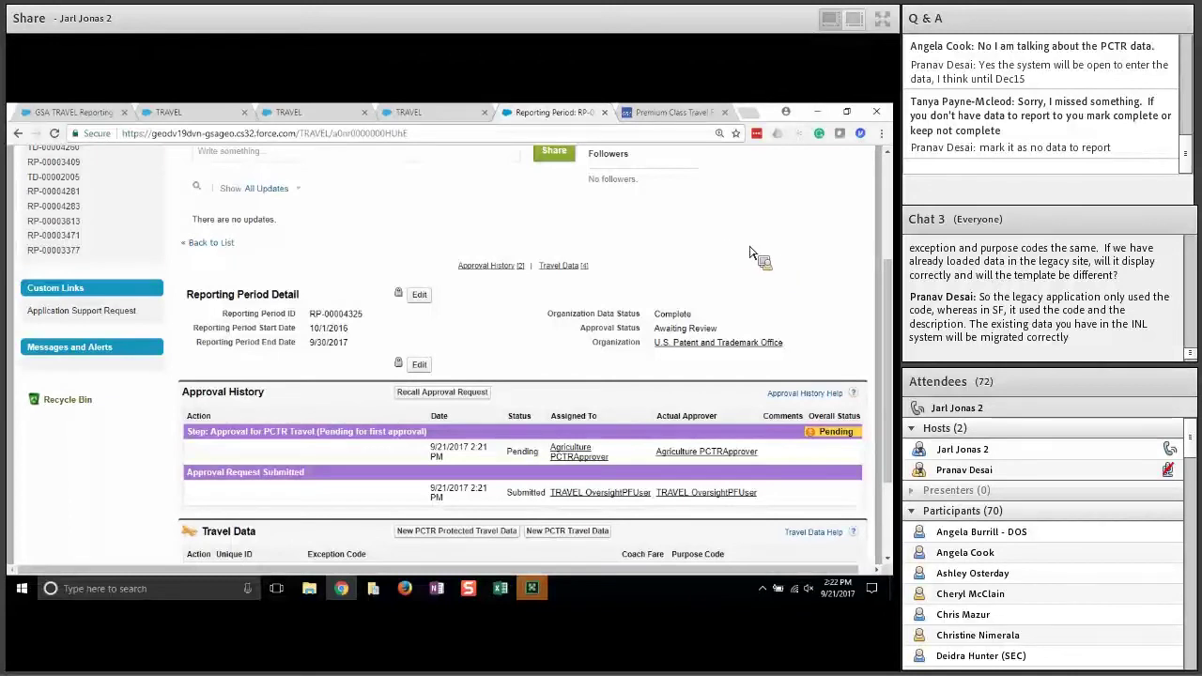
scroll(536, 268, down, 2)
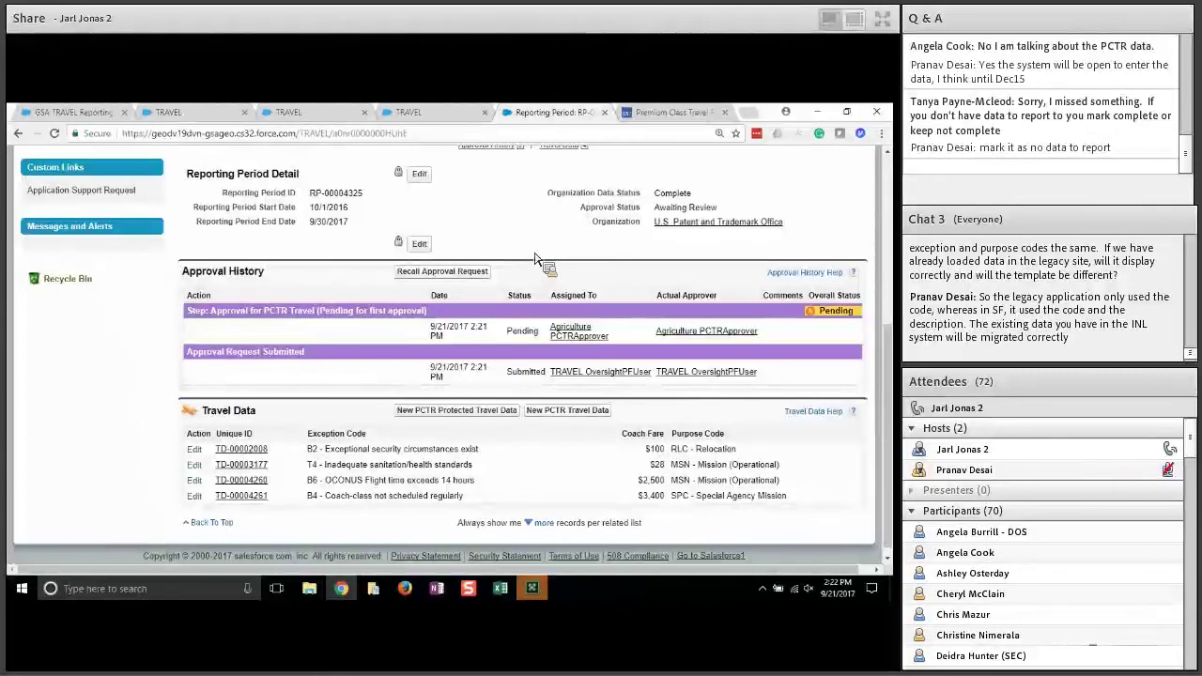
scroll(526, 258, down, 1)
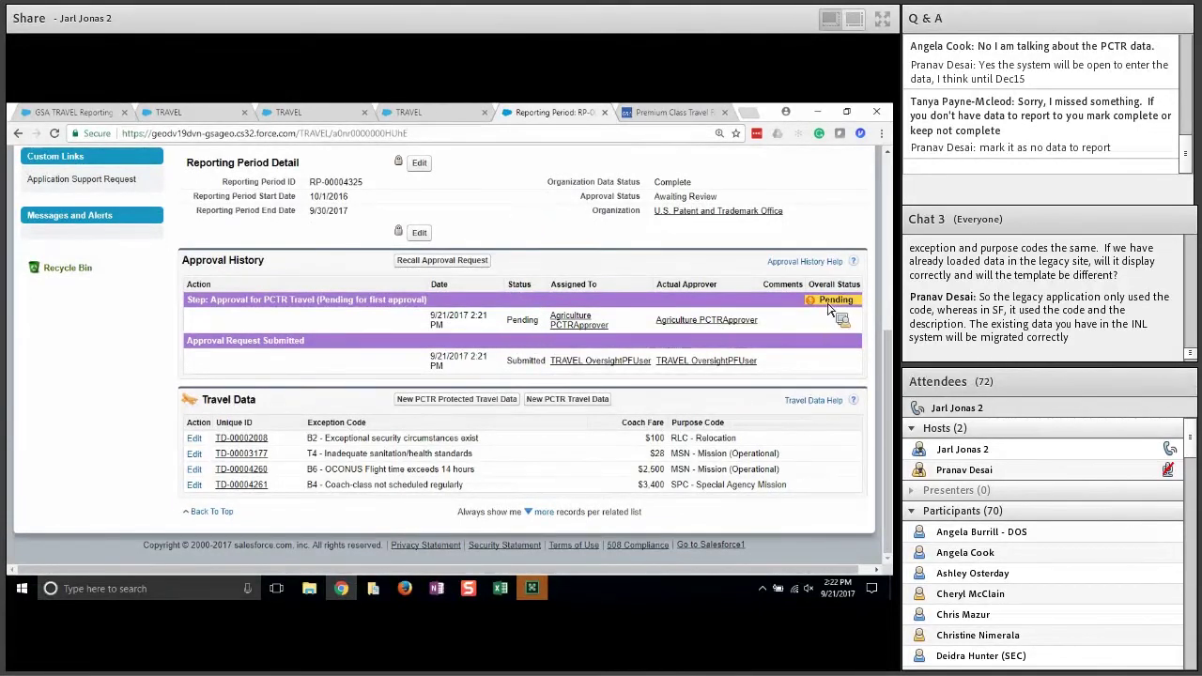
drag(580, 195, 724, 202)
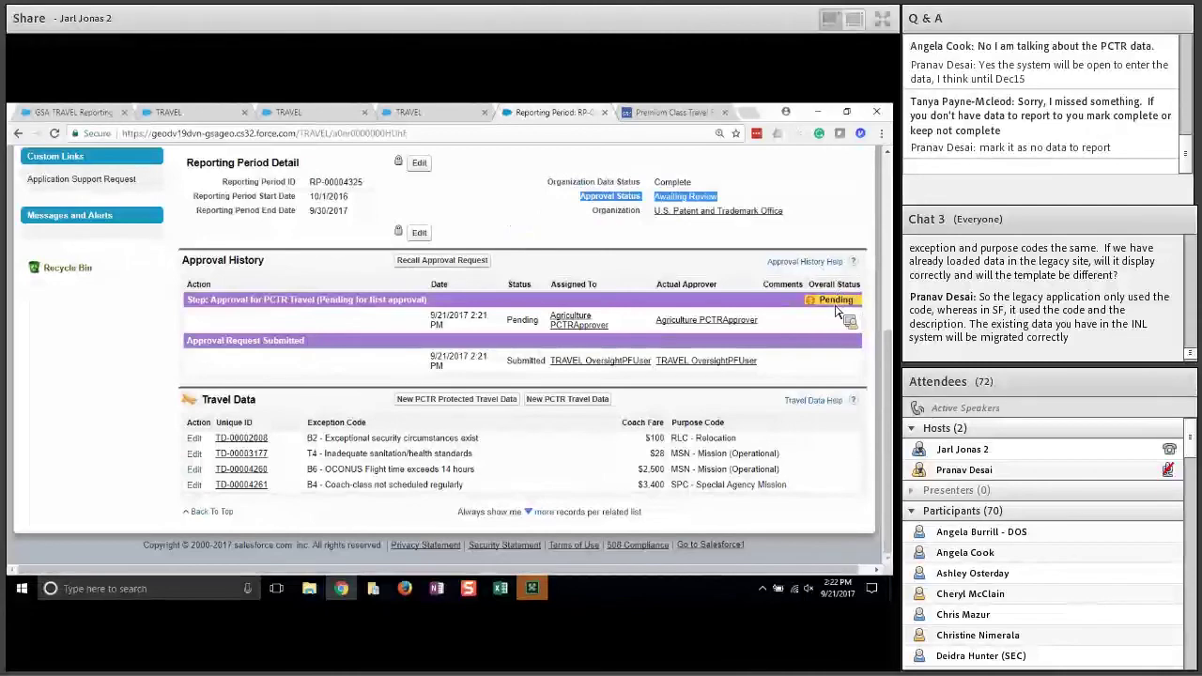
drag(835, 306, 864, 310)
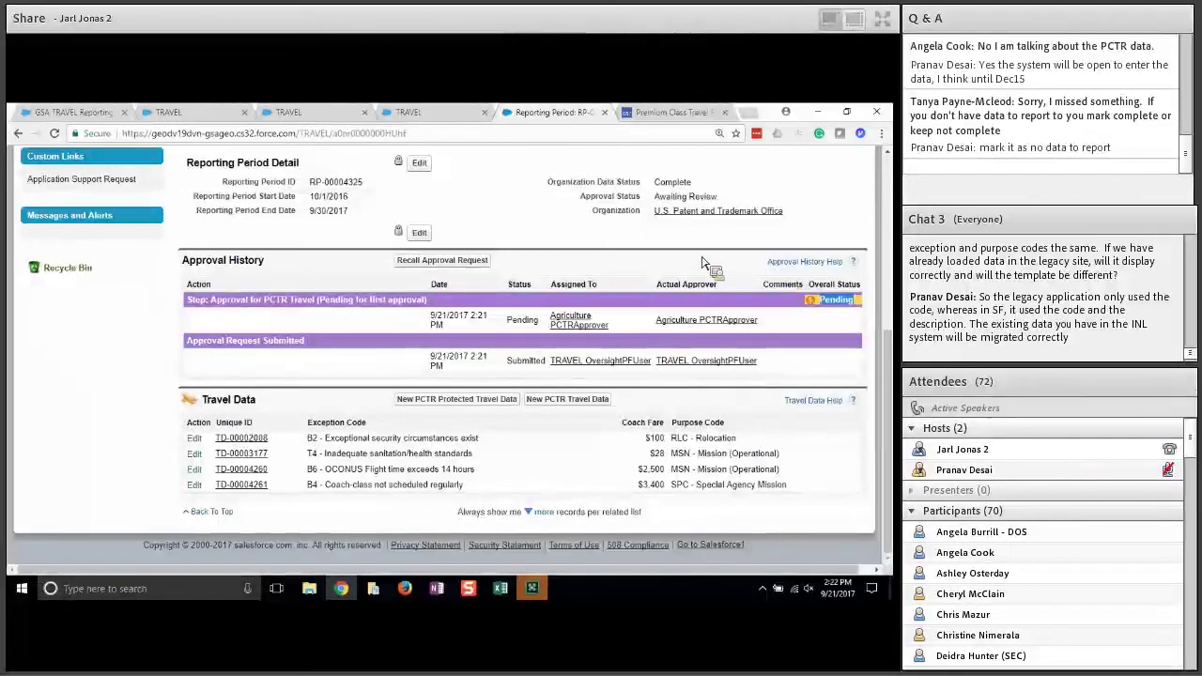
- View the approval recall form, leave it without recalling, and check the lock indicator on the reporting period's details
click(445, 264)
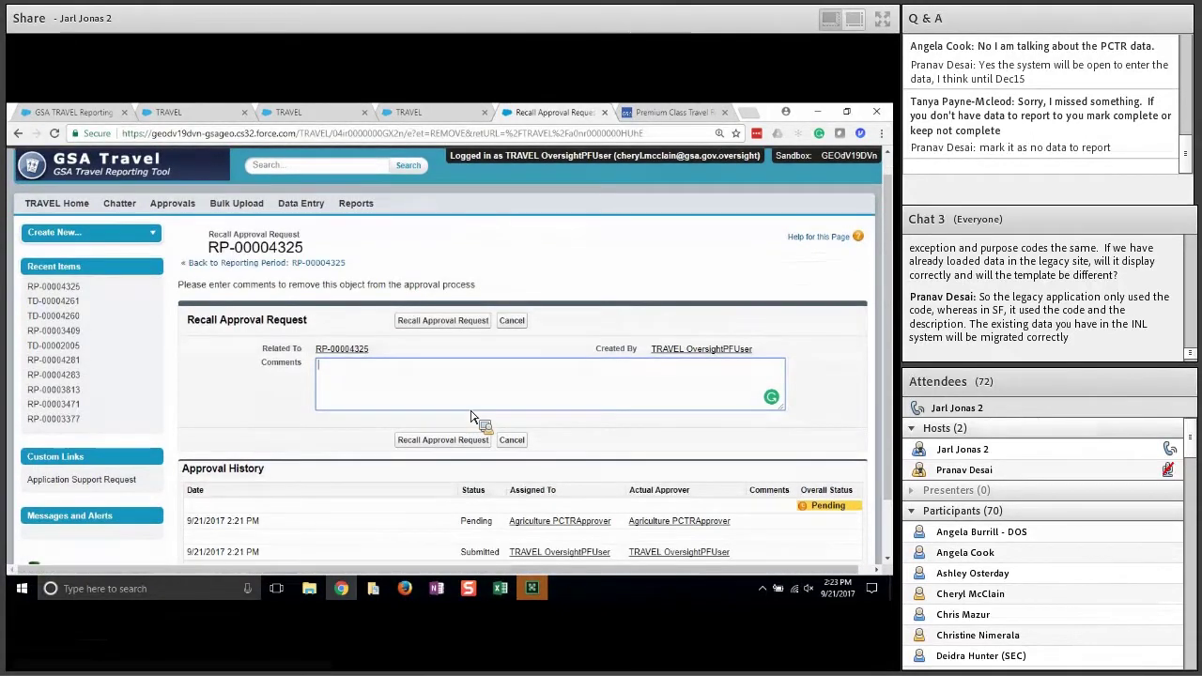
scroll(472, 417, down, 2)
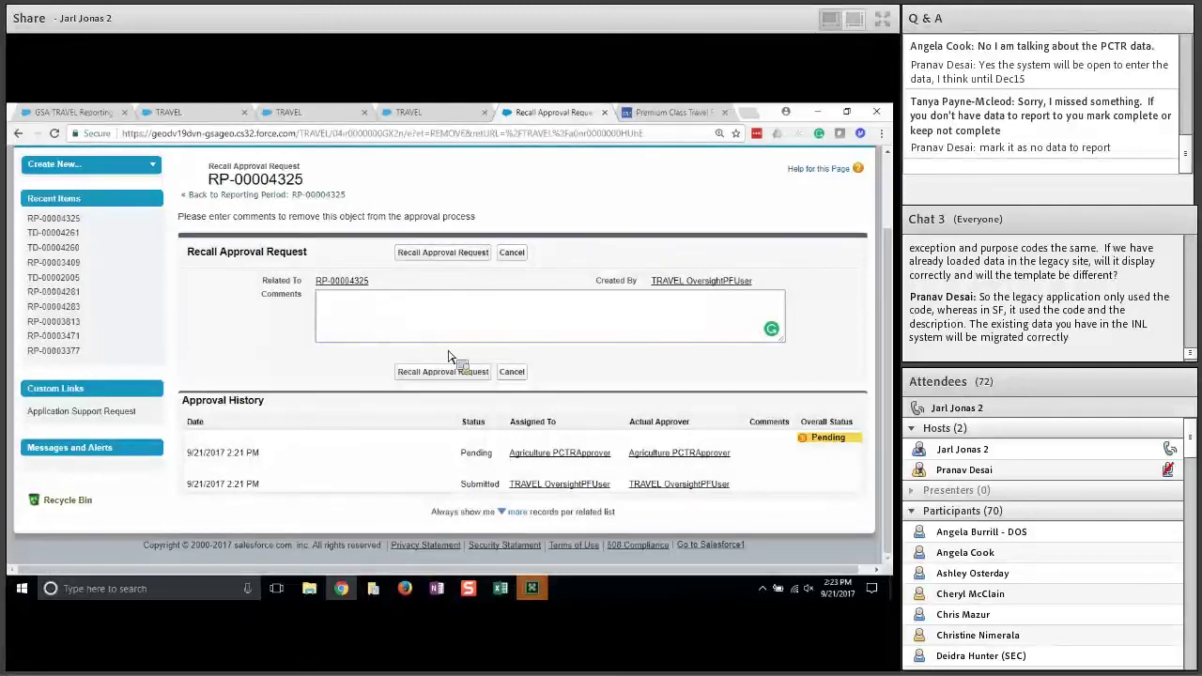
click(513, 373)
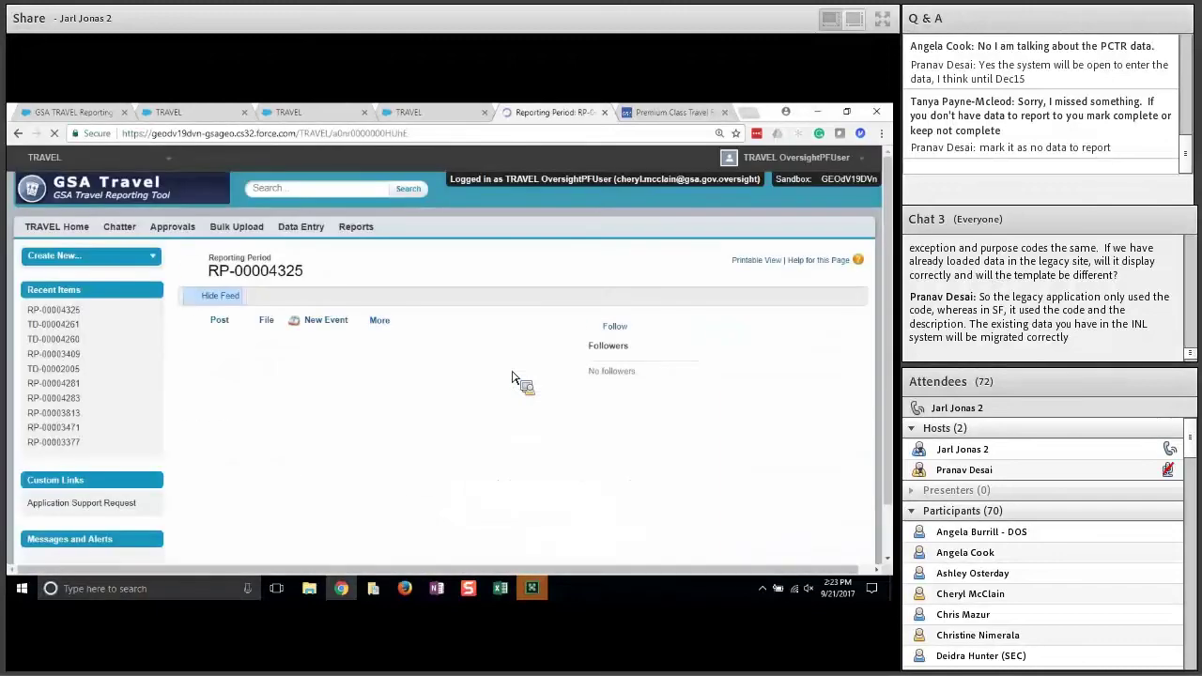
scroll(513, 375, down, 2)
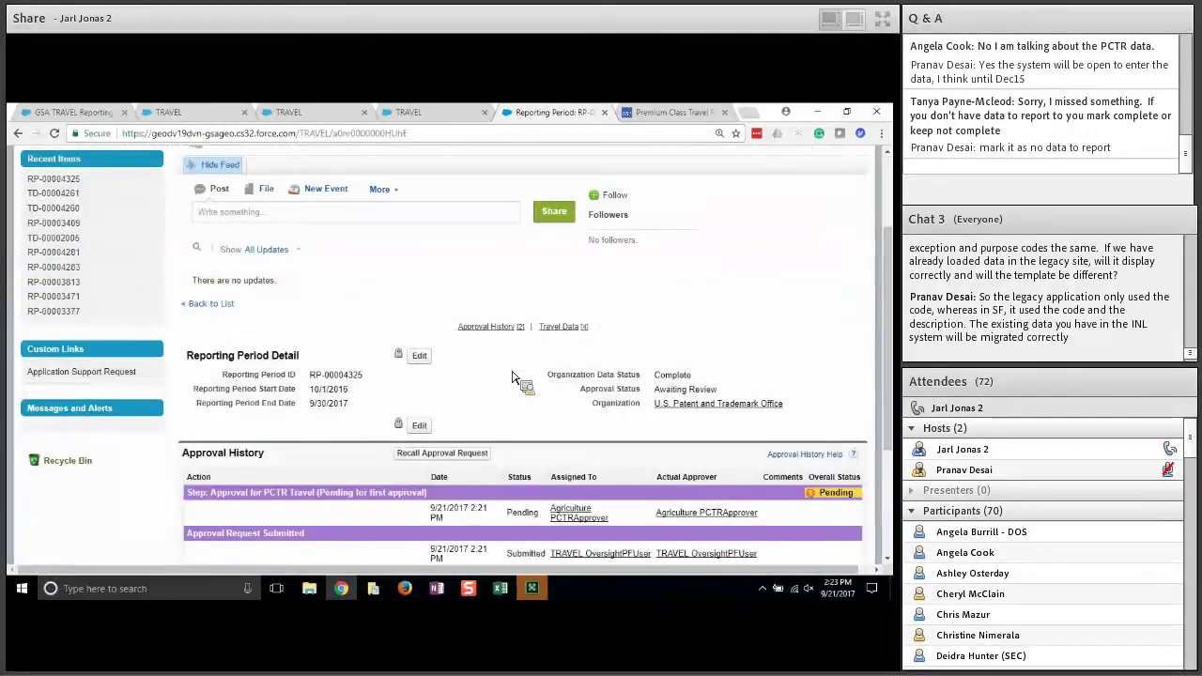
scroll(513, 375, down, 3)
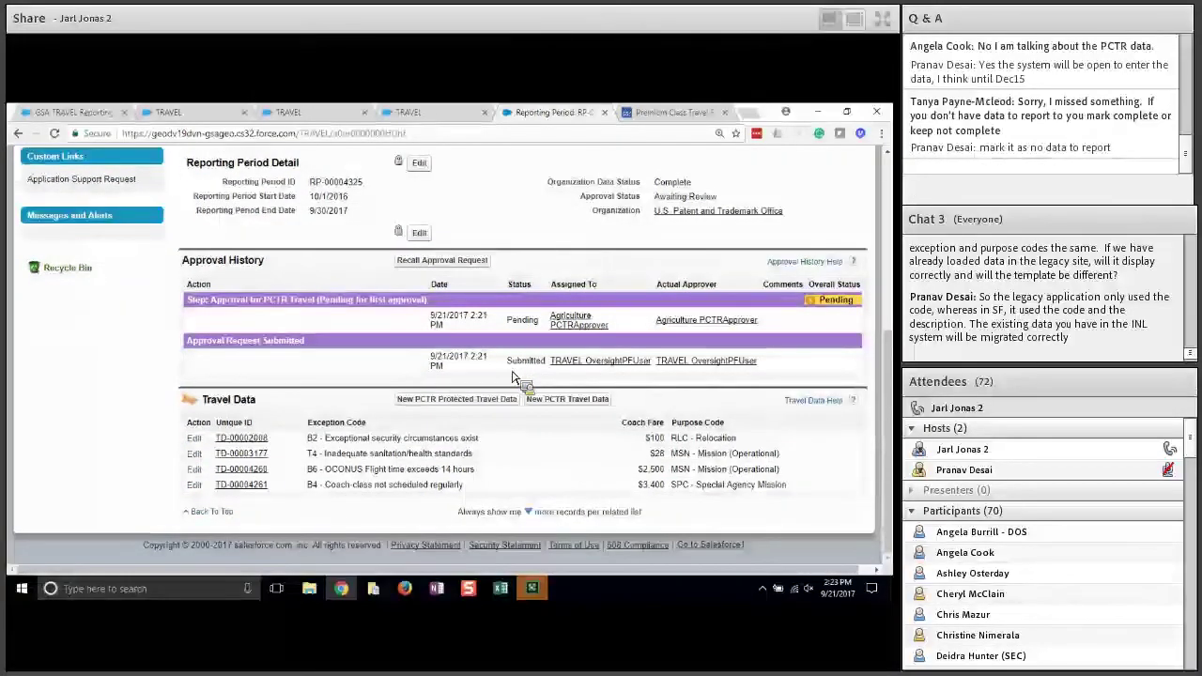
scroll(537, 219, up, 1)
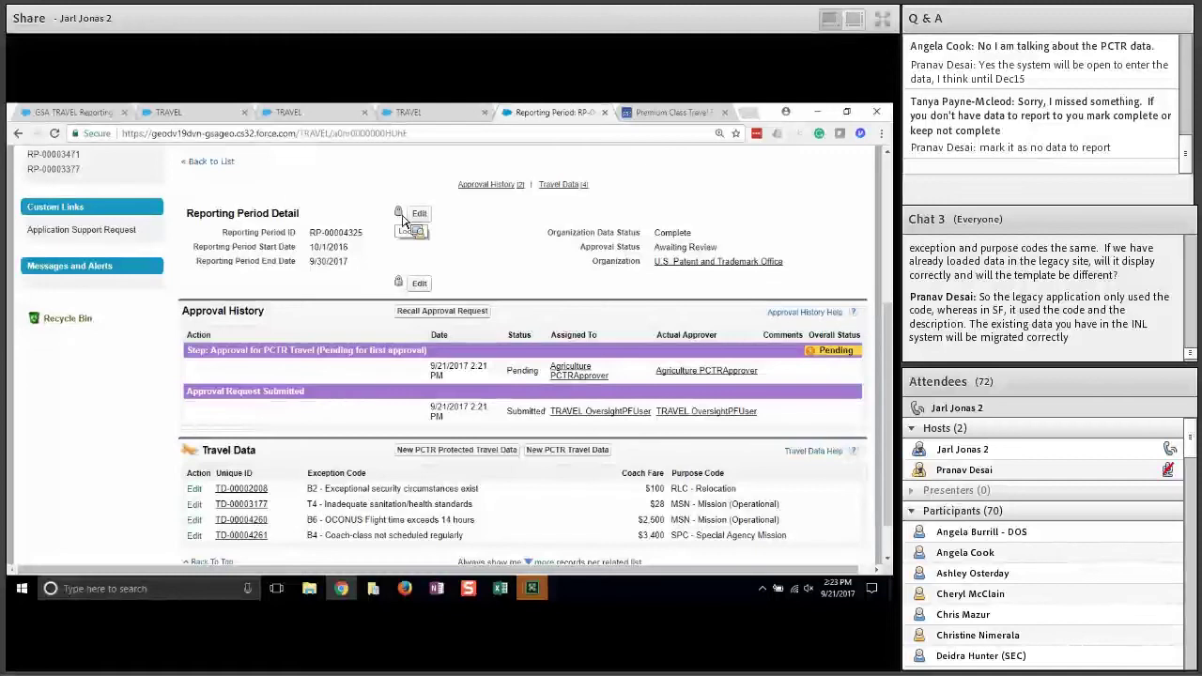
scroll(402, 219, up, 1)
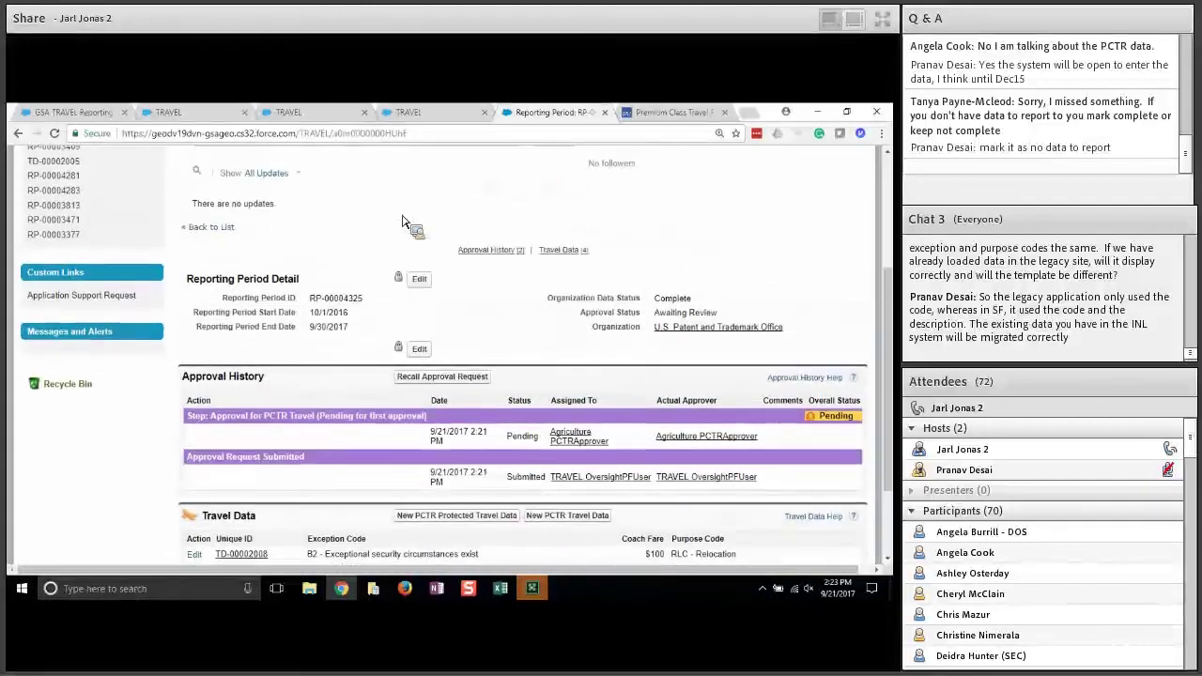
scroll(402, 220, up, 3)
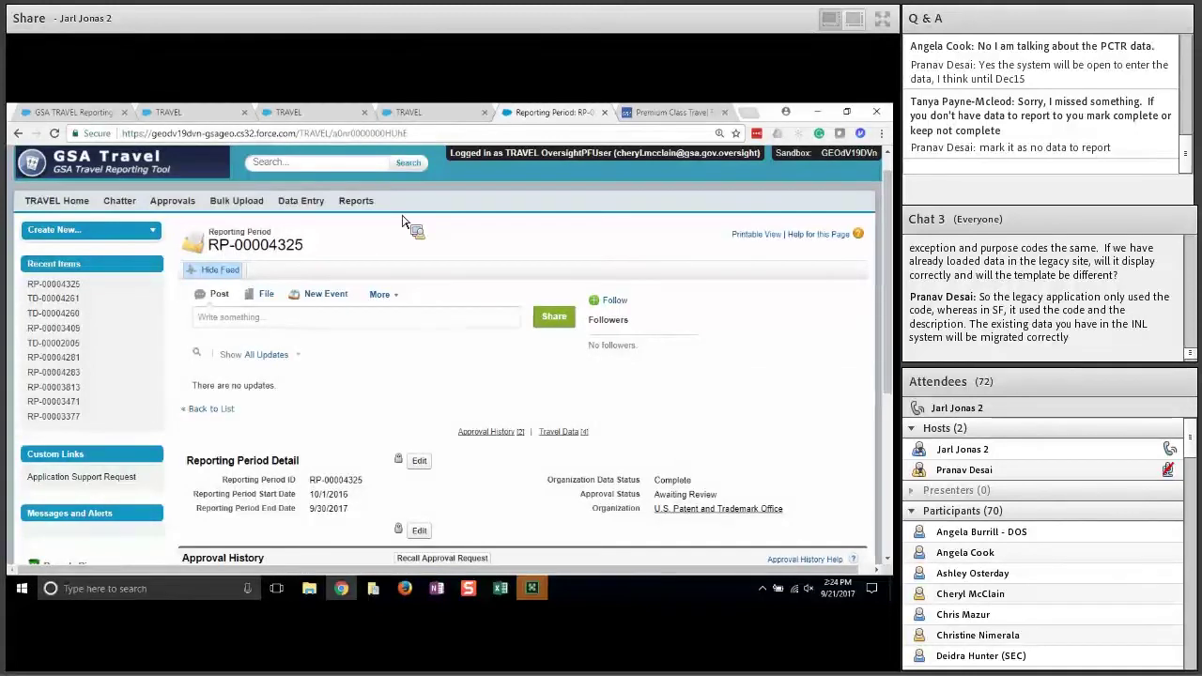
- Return to the Data Entry page, switch the application to SFTR, and set the fiscal year to 2017 Apr-Sep
click(305, 208)
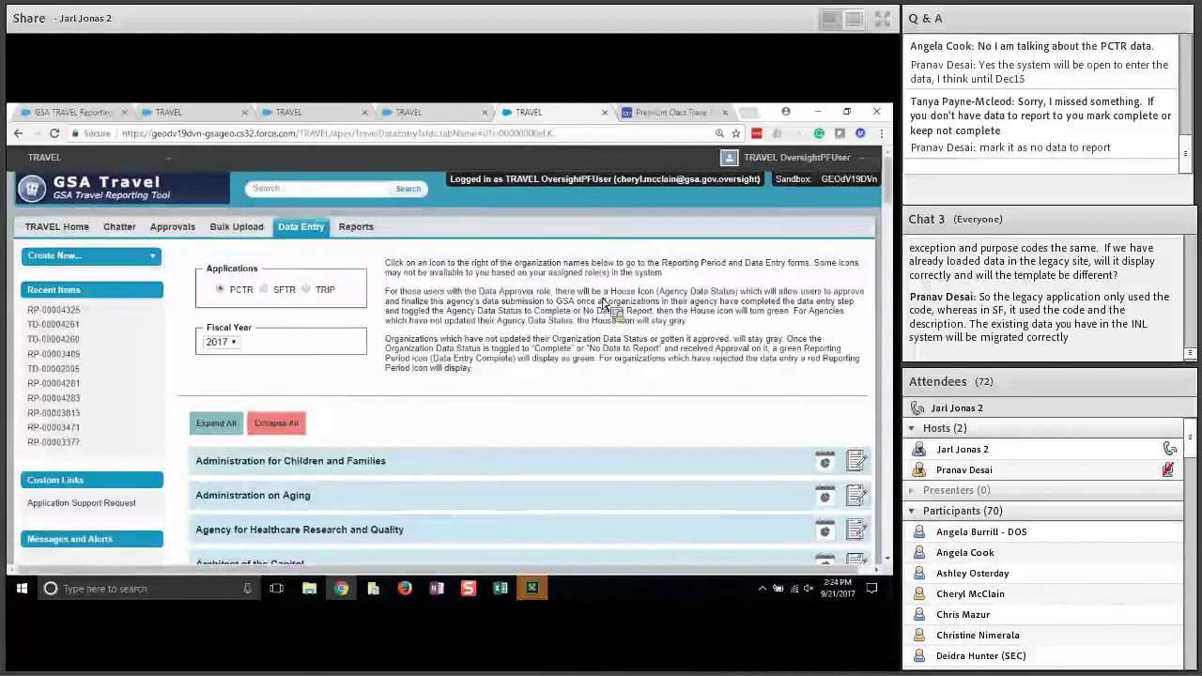
scroll(585, 307, down, 1)
scroll(585, 307, down, 3)
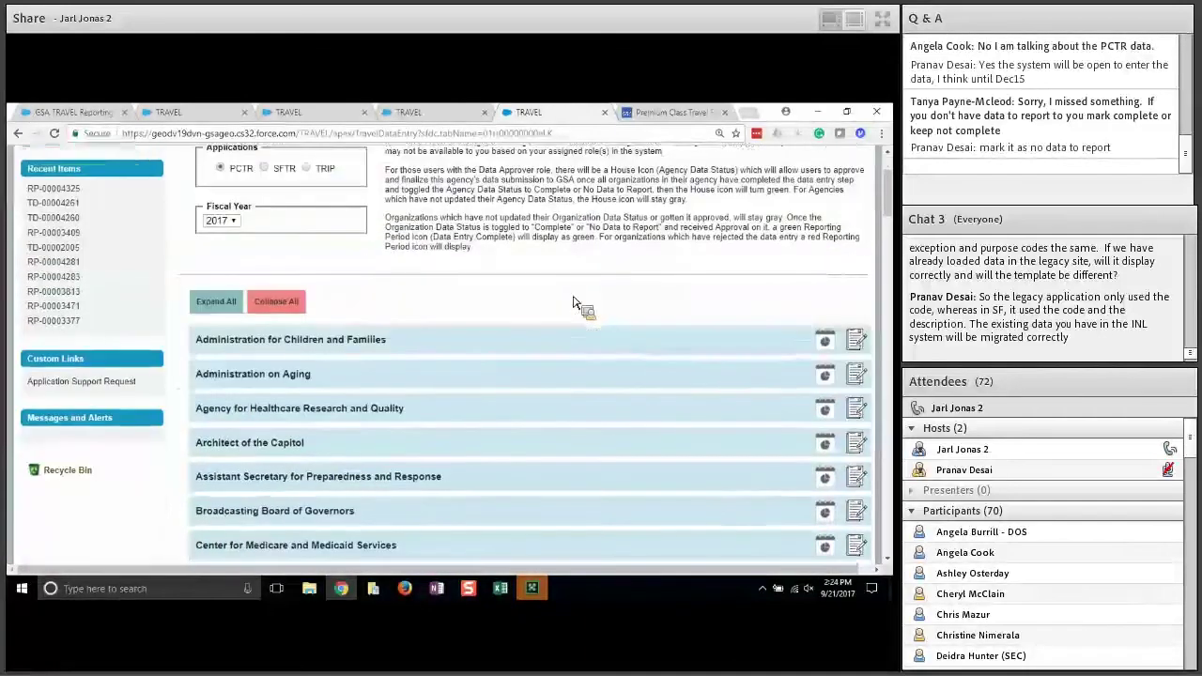
click(266, 169)
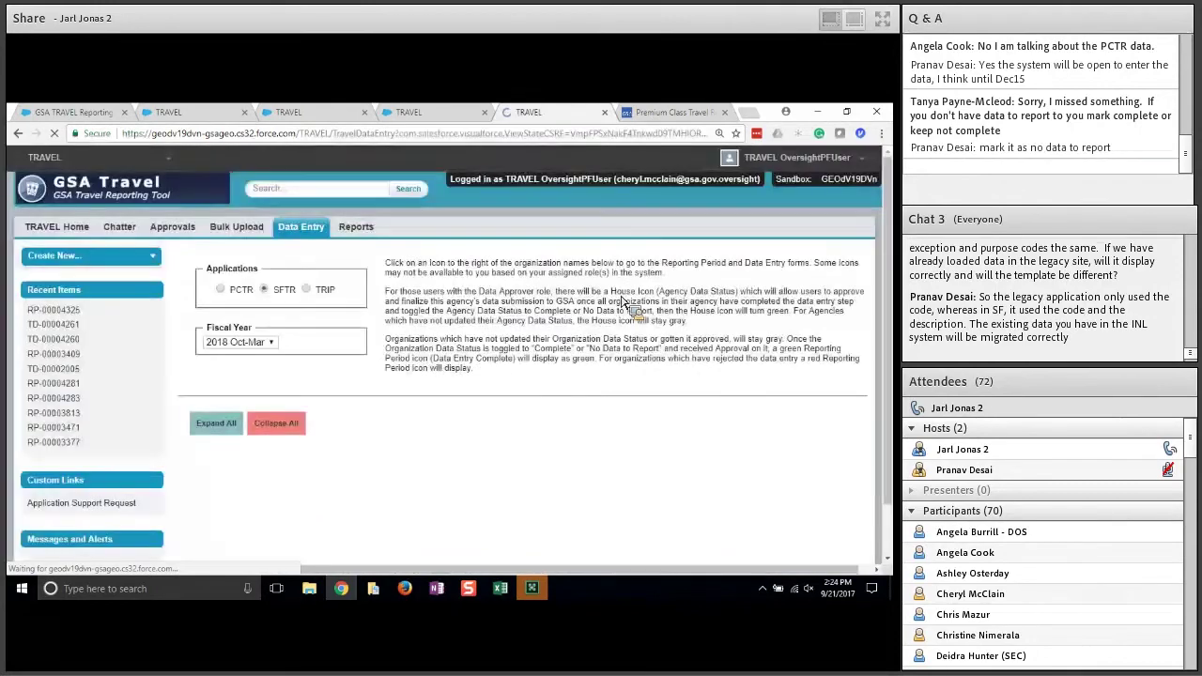
click(275, 344)
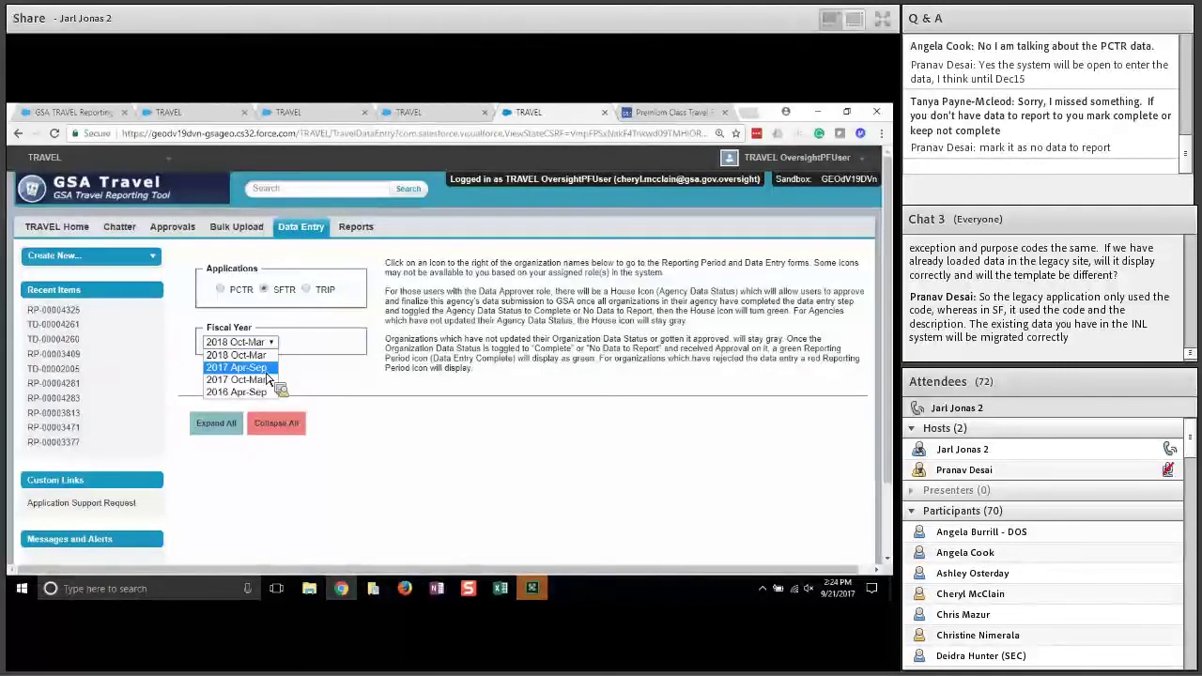
click(266, 372)
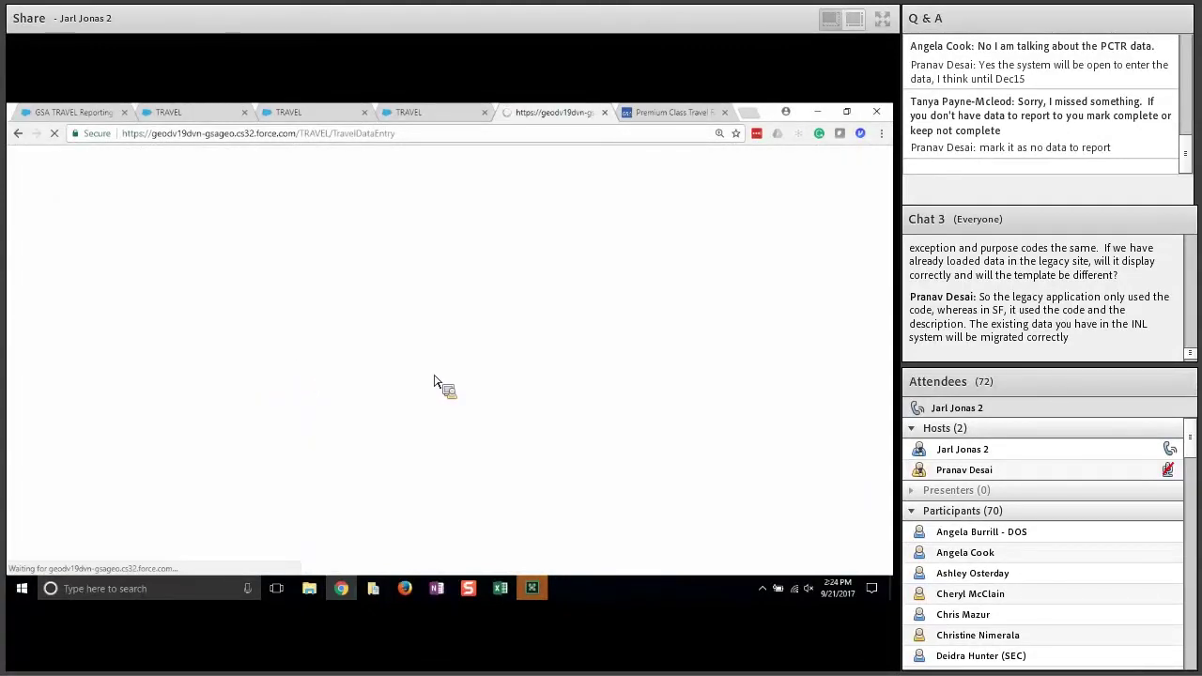
- Expand Department of Commerce, open the U.S. Patent and Trademark Office's new travel data form, and check the Approval Date help text
scroll(561, 398, down, 7)
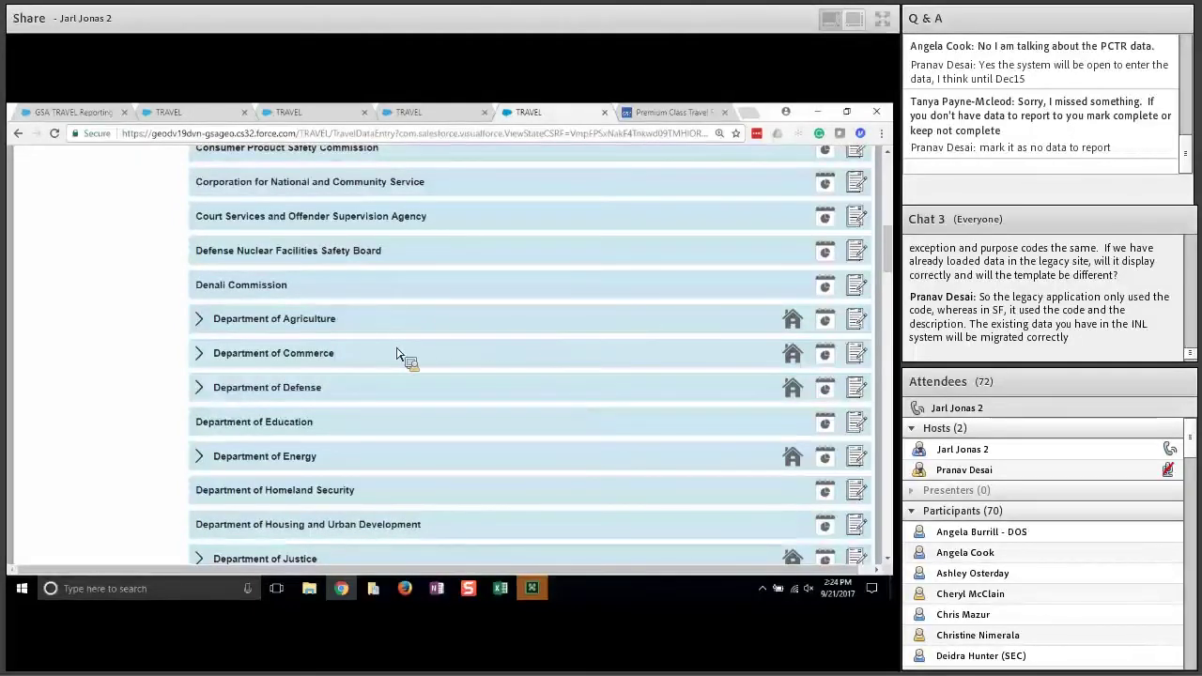
click(200, 354)
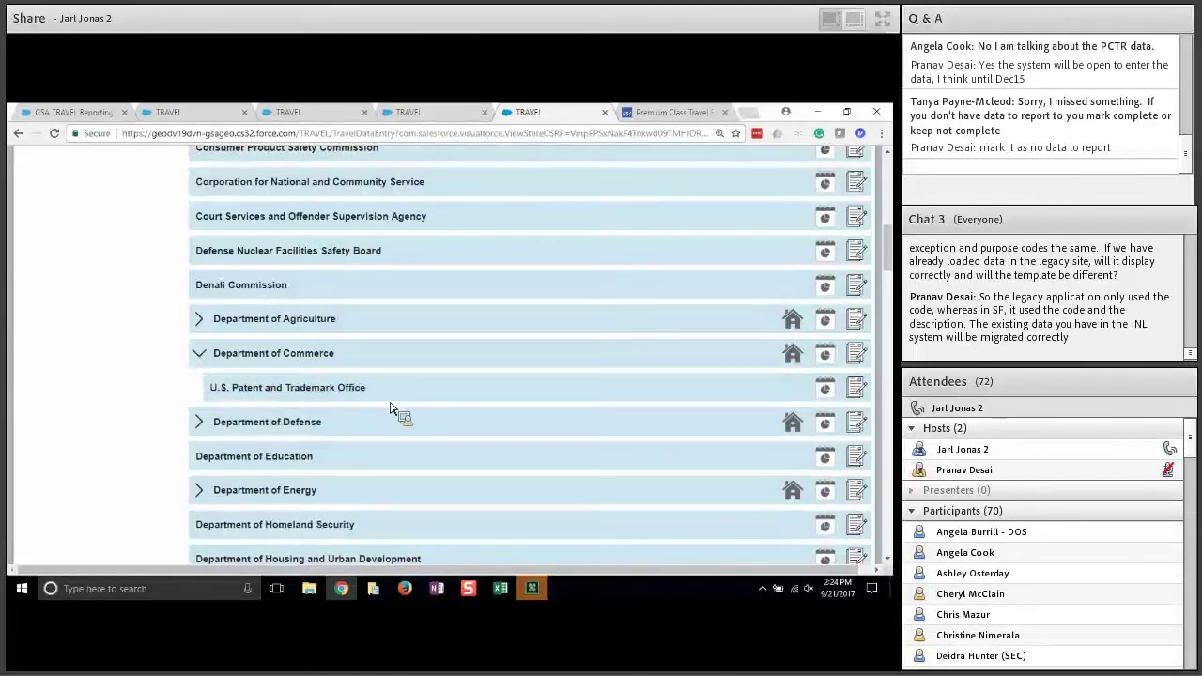
click(861, 392)
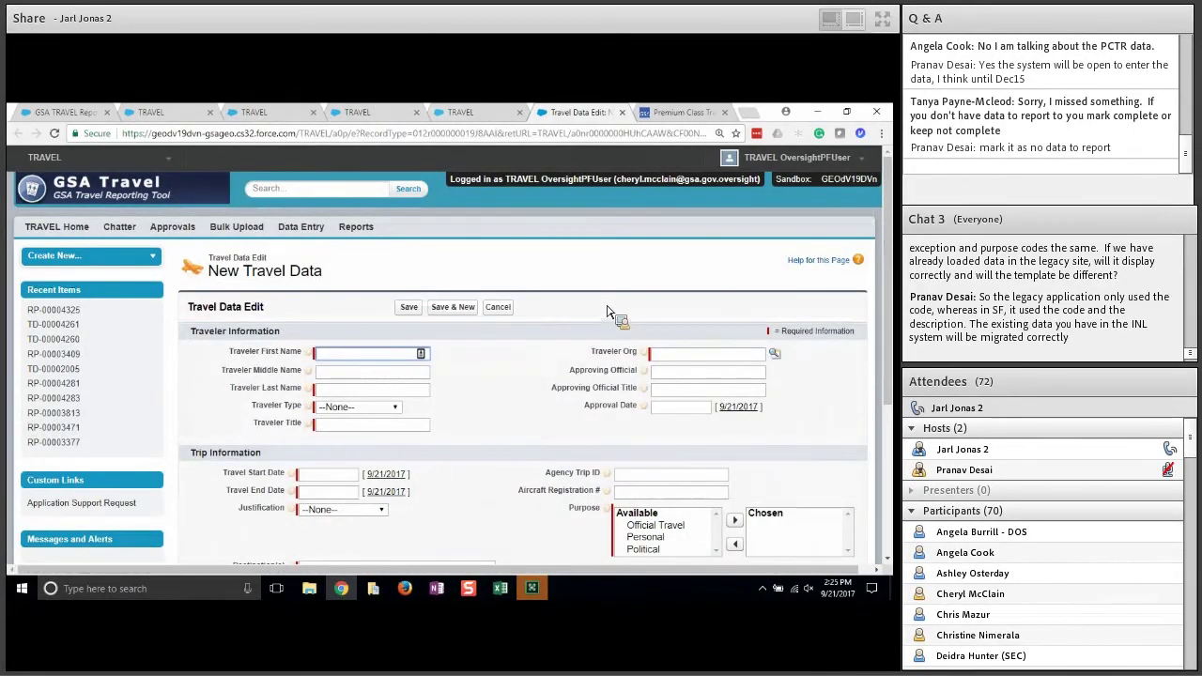
scroll(607, 312, down, 2)
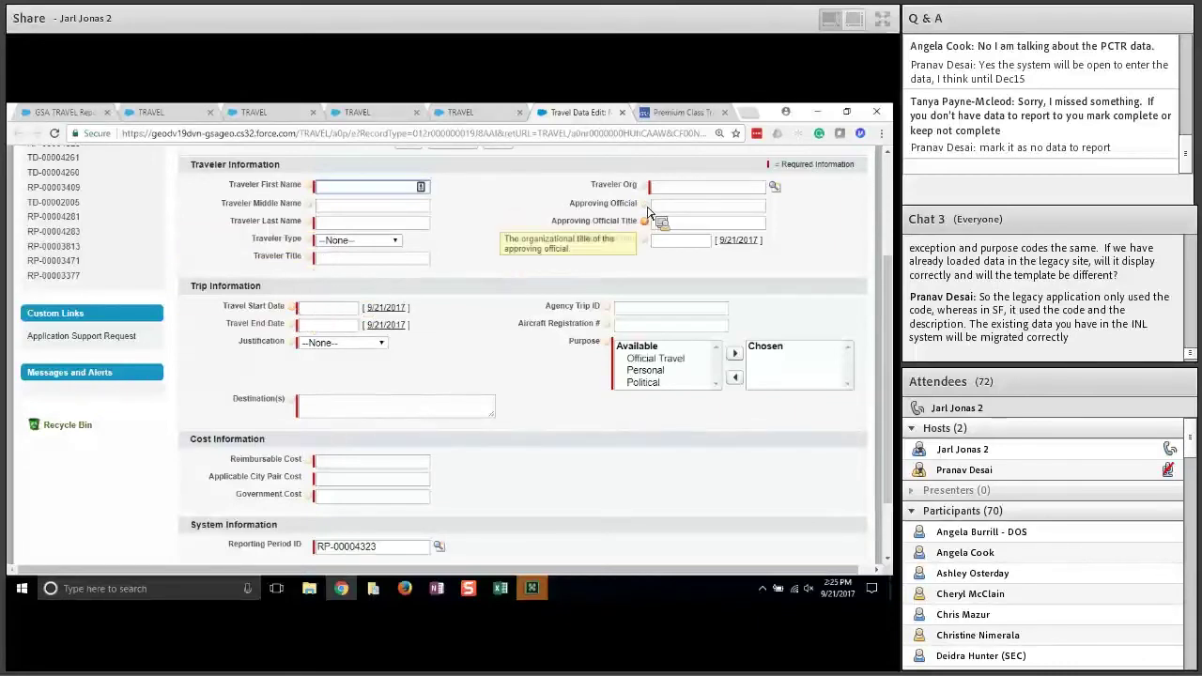
mouse_move(652, 238)
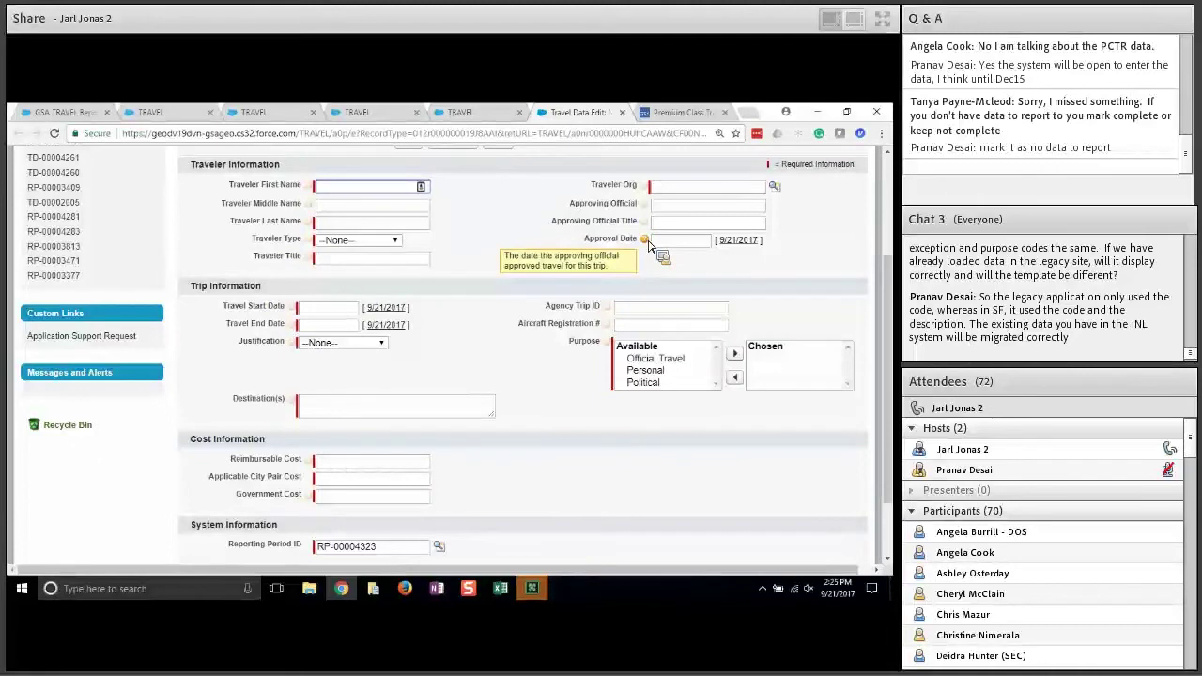
- Review the new travel form's Cost Information section, check the Reimbursable Cost help text, and leave the form without saving
scroll(540, 451, down, 2)
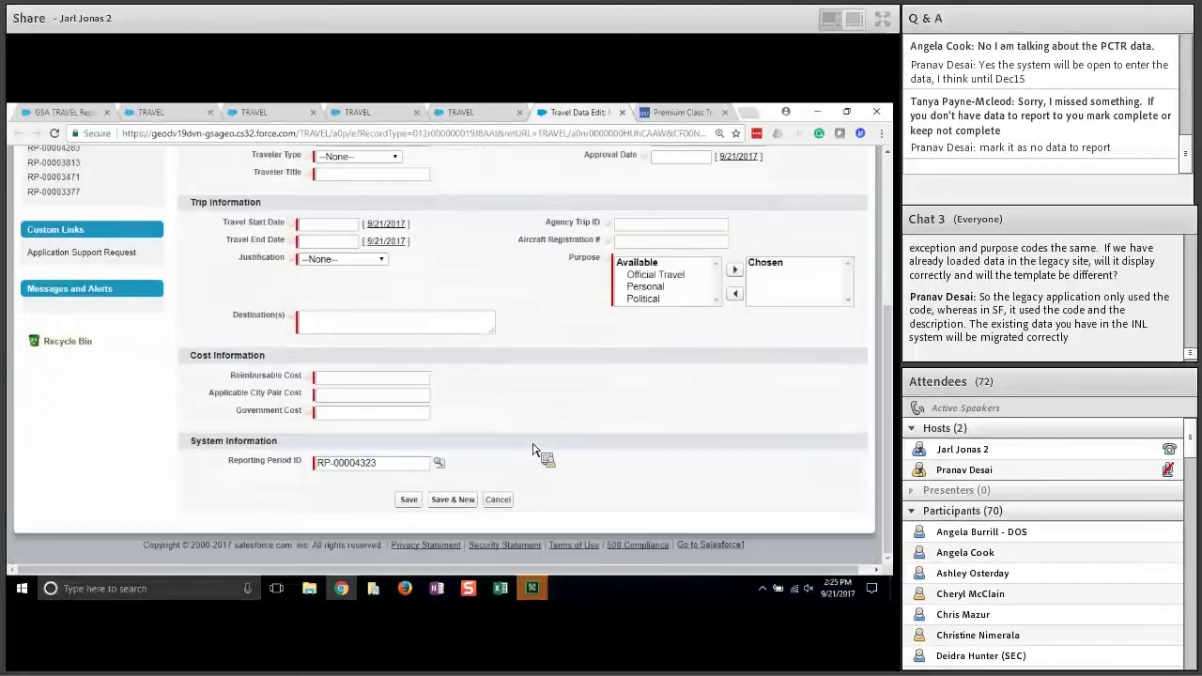
triple_click(199, 359)
triple_click(253, 378)
drag(254, 385, 306, 389)
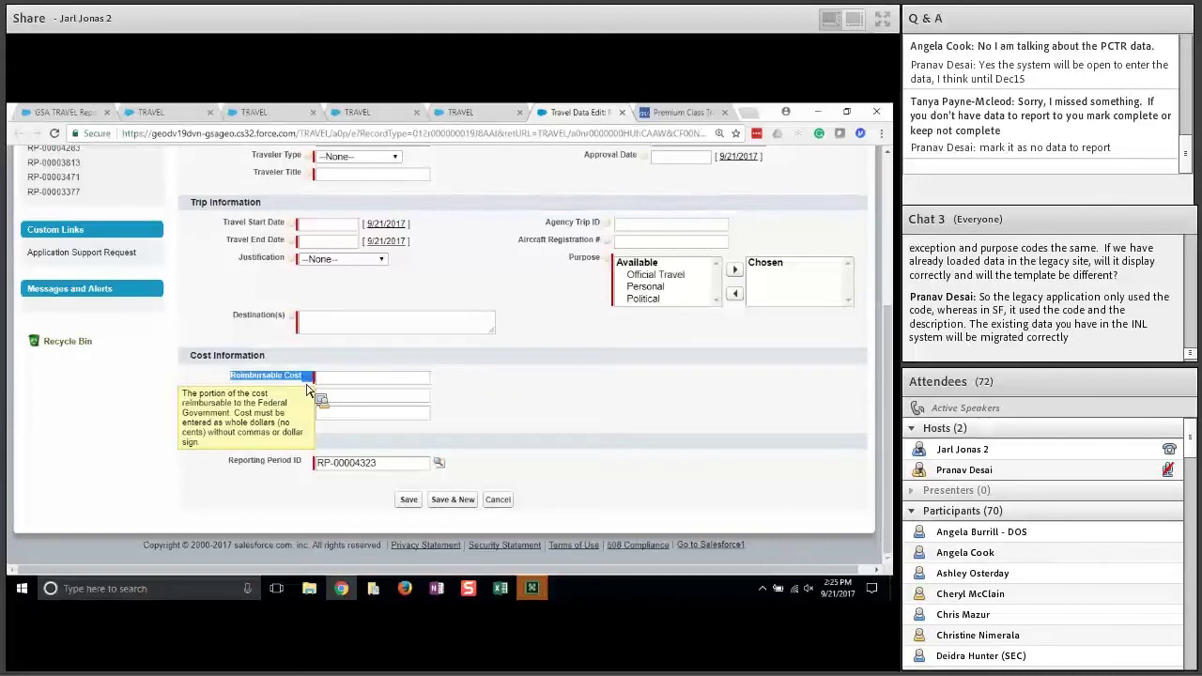
drag(306, 389, 488, 368)
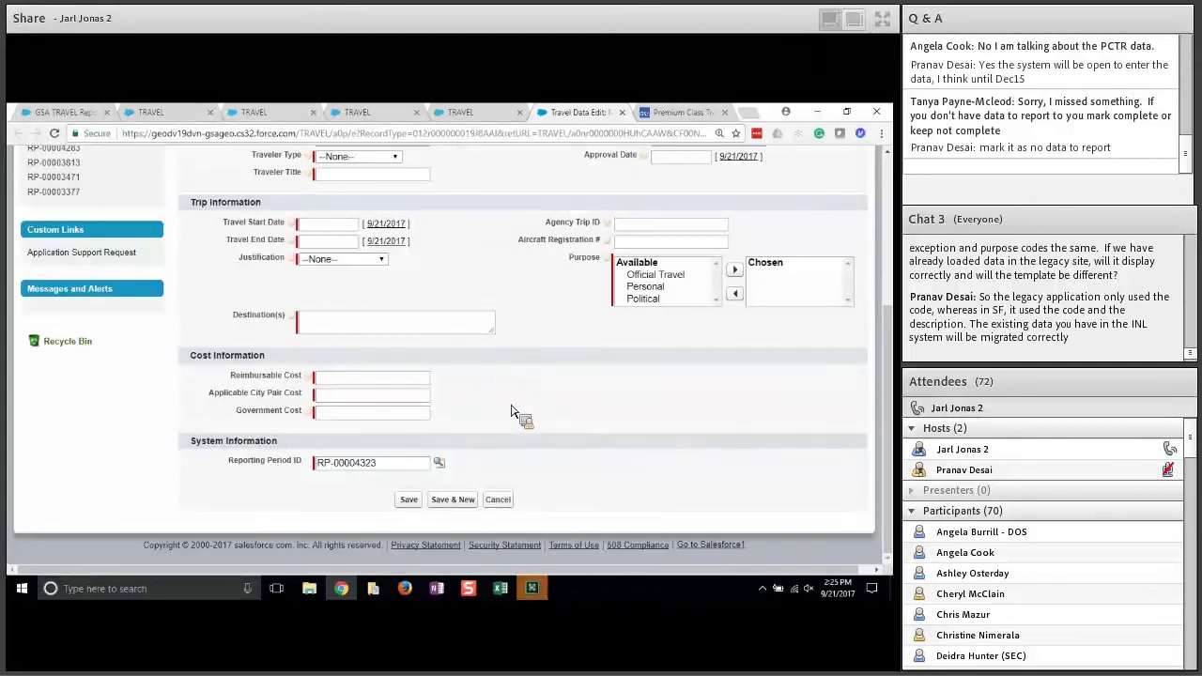
click(504, 506)
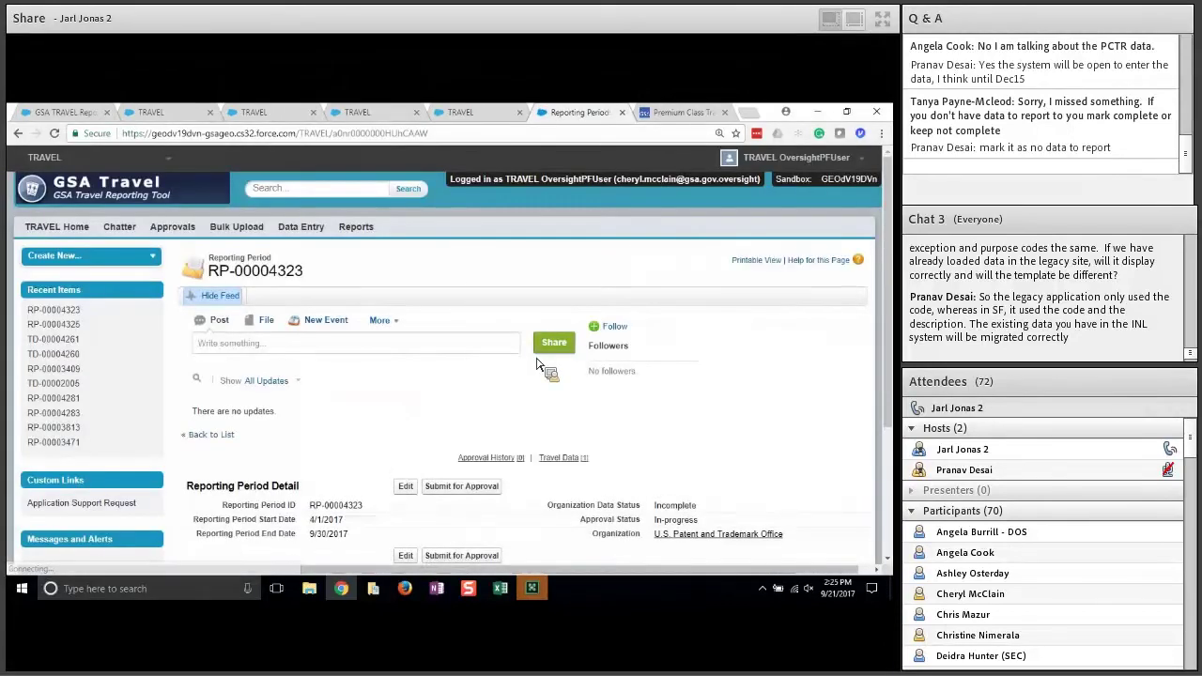
- Open the reporting period's existing travel record for editing and review its traveler, trip and cost information
scroll(537, 363, down, 2)
scroll(536, 363, down, 1)
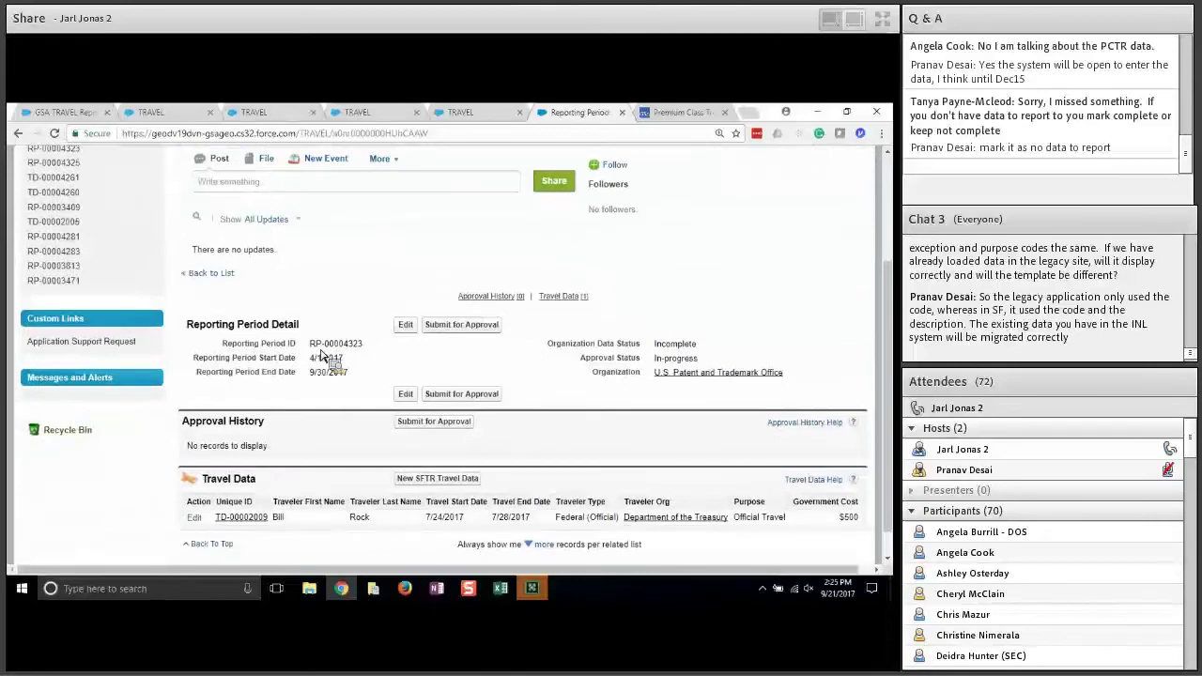
scroll(321, 354, down, 1)
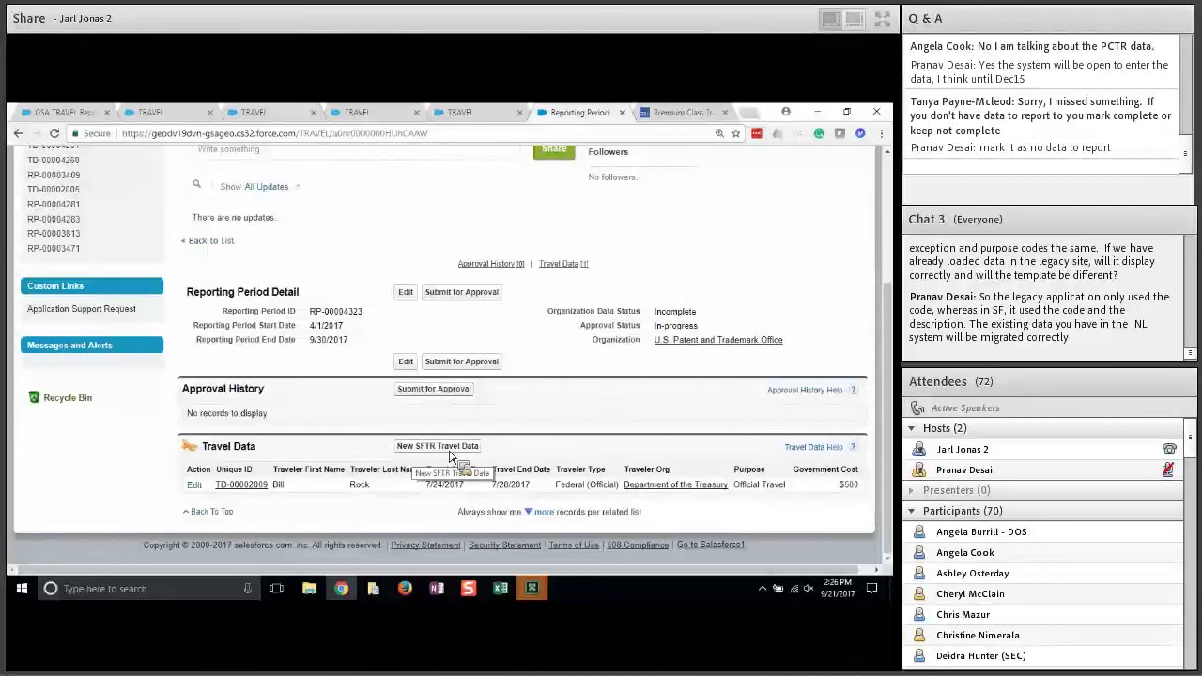
click(194, 486)
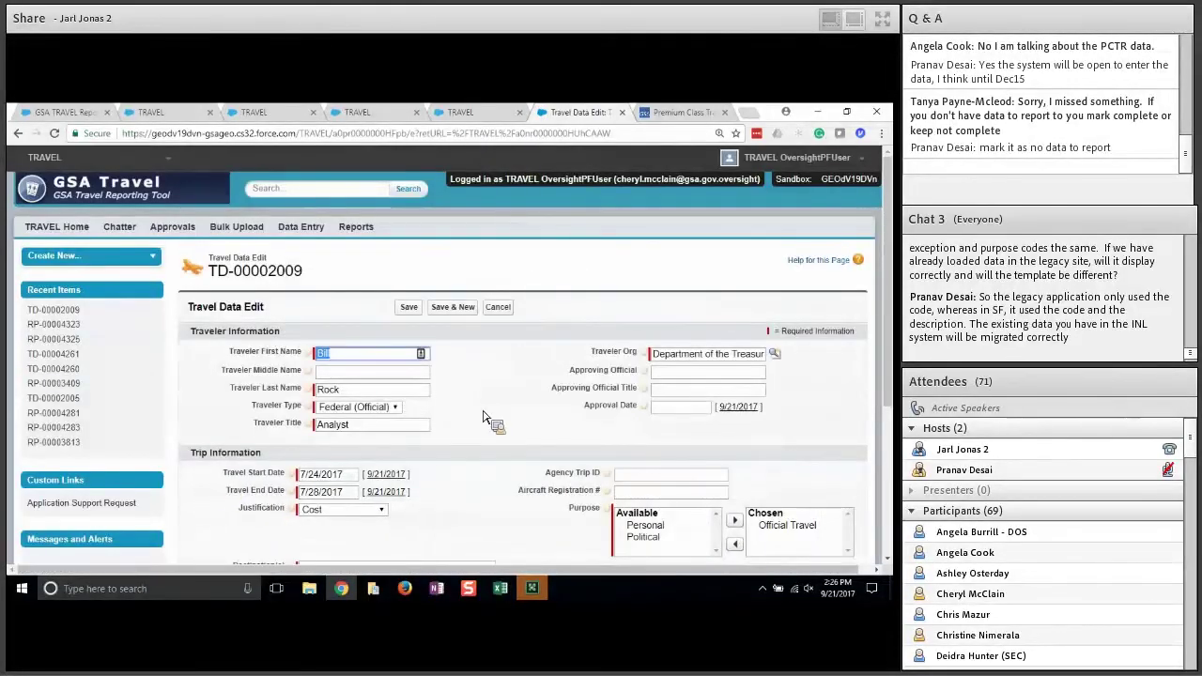
scroll(484, 417, down, 2)
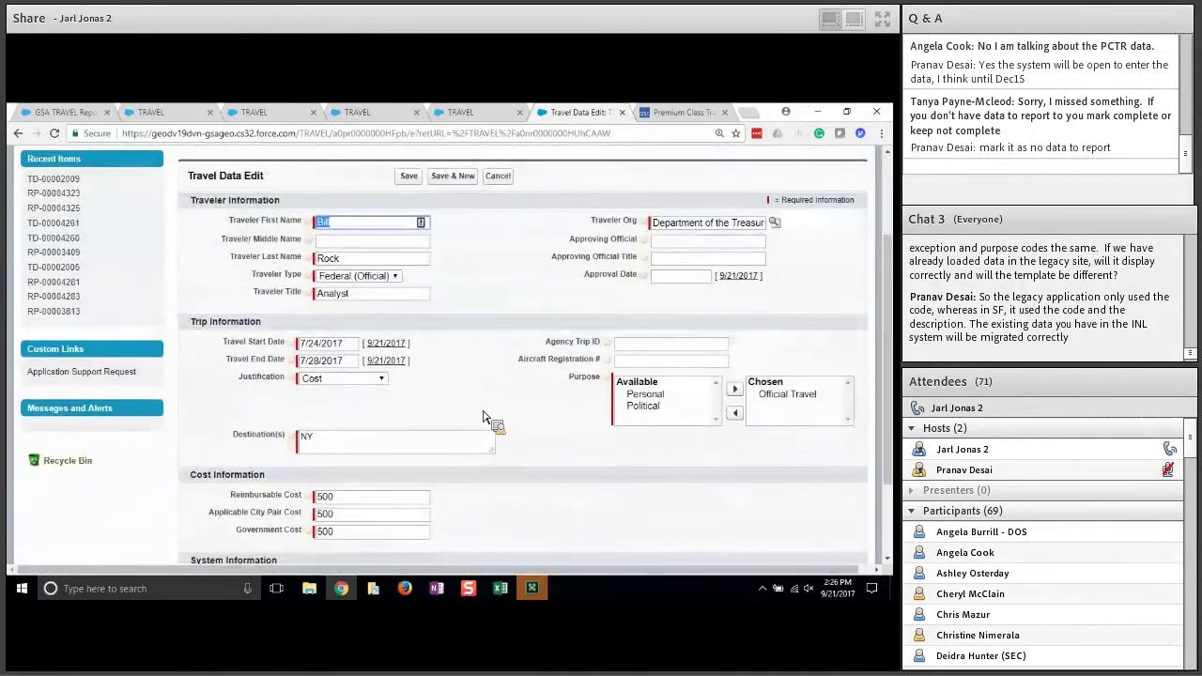
scroll(484, 417, down, 1)
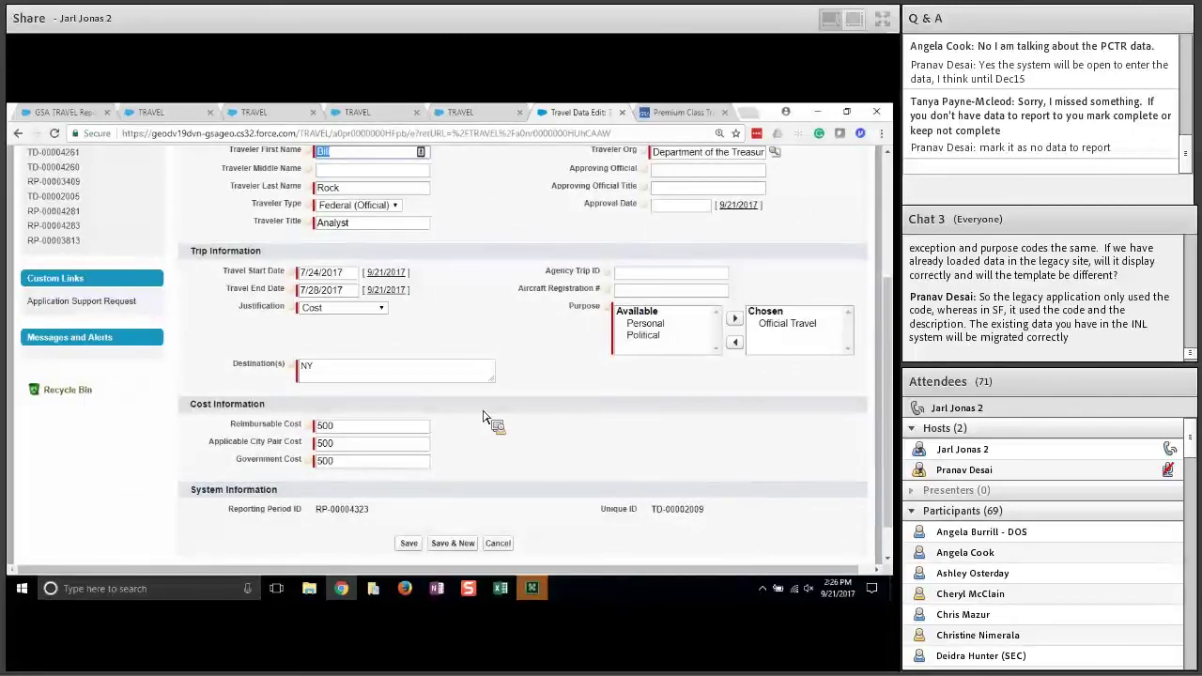
- Look over the travel record's trip fields, highlight Personal among the available purposes, and leave the record without saving
scroll(483, 416, up, 1)
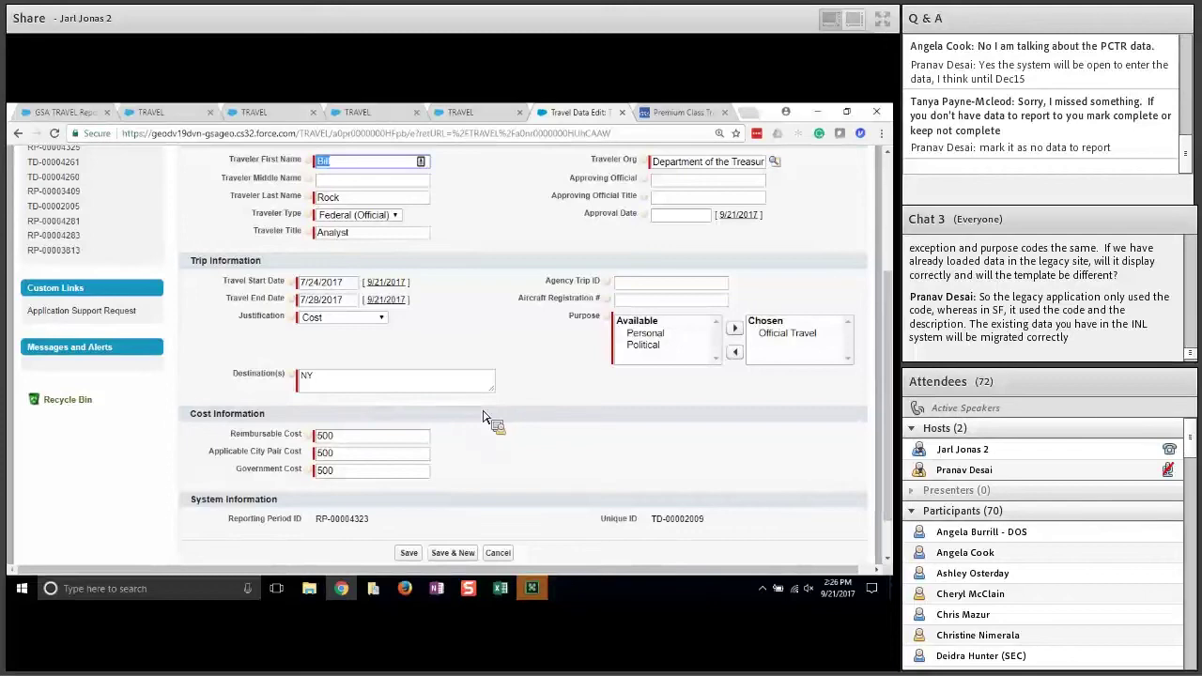
scroll(483, 417, up, 1)
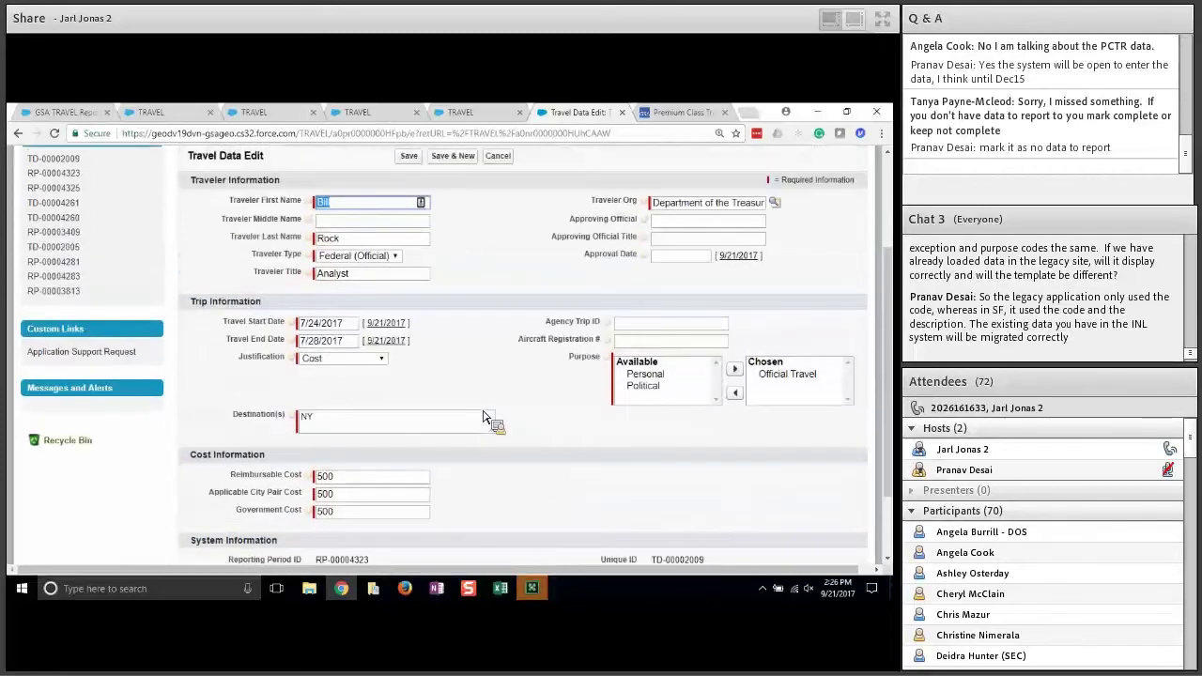
scroll(483, 417, down, 1)
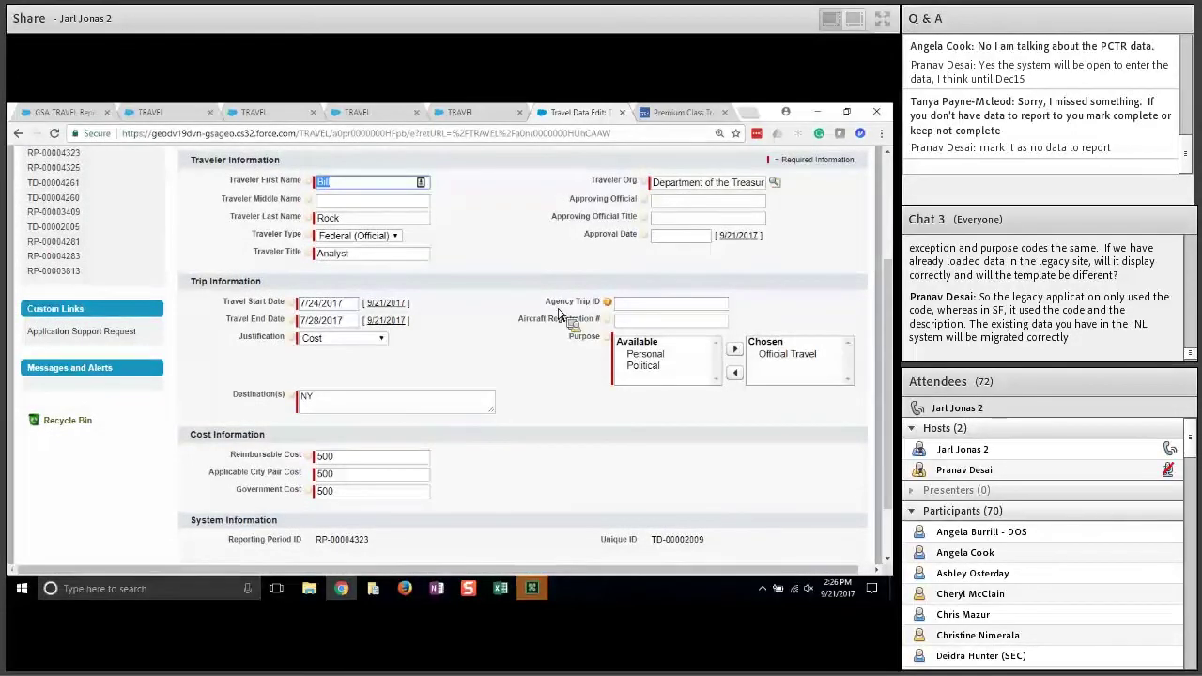
click(655, 360)
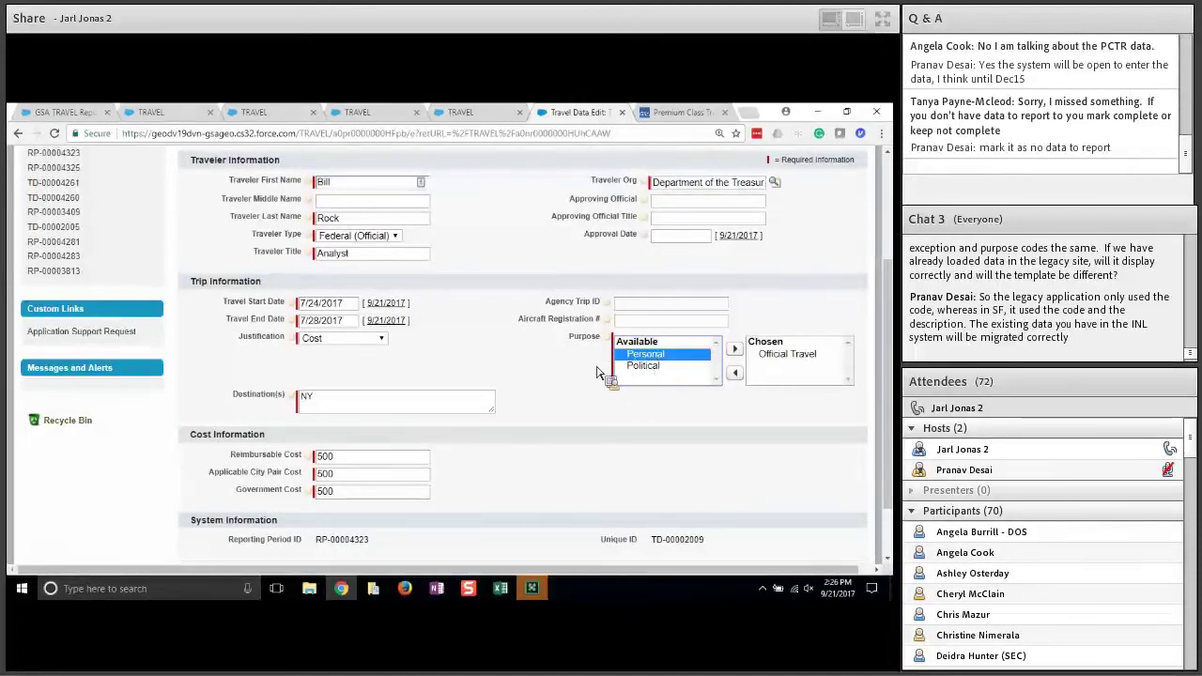
scroll(561, 437, down, 2)
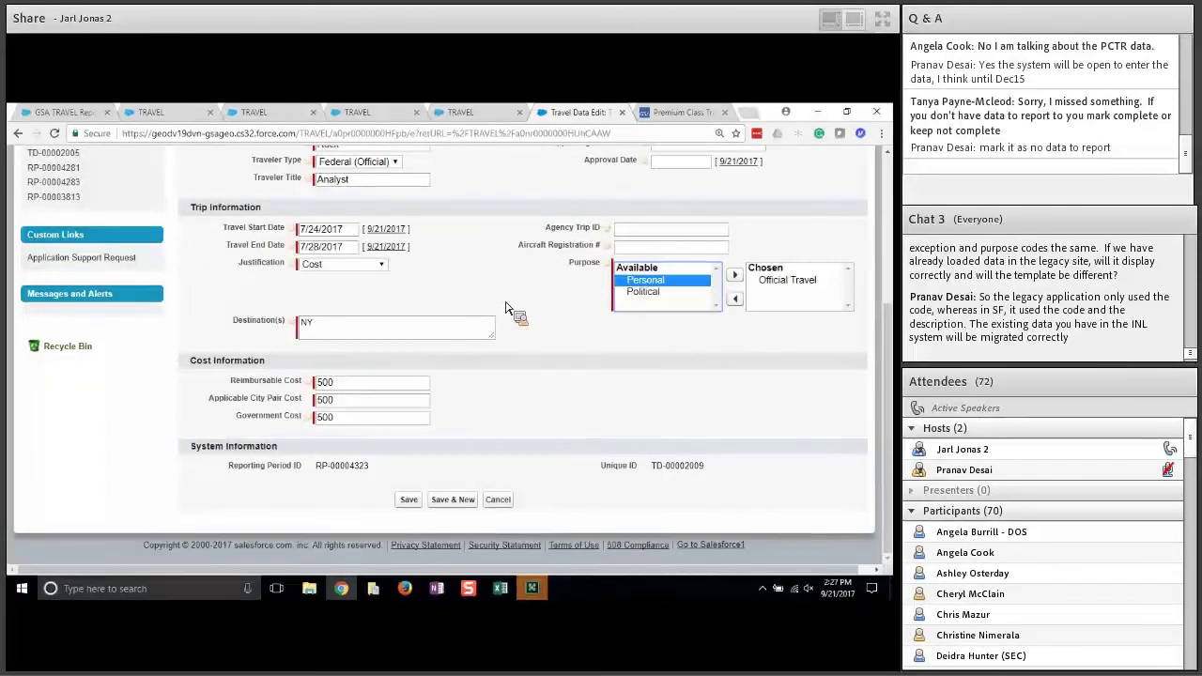
click(505, 505)
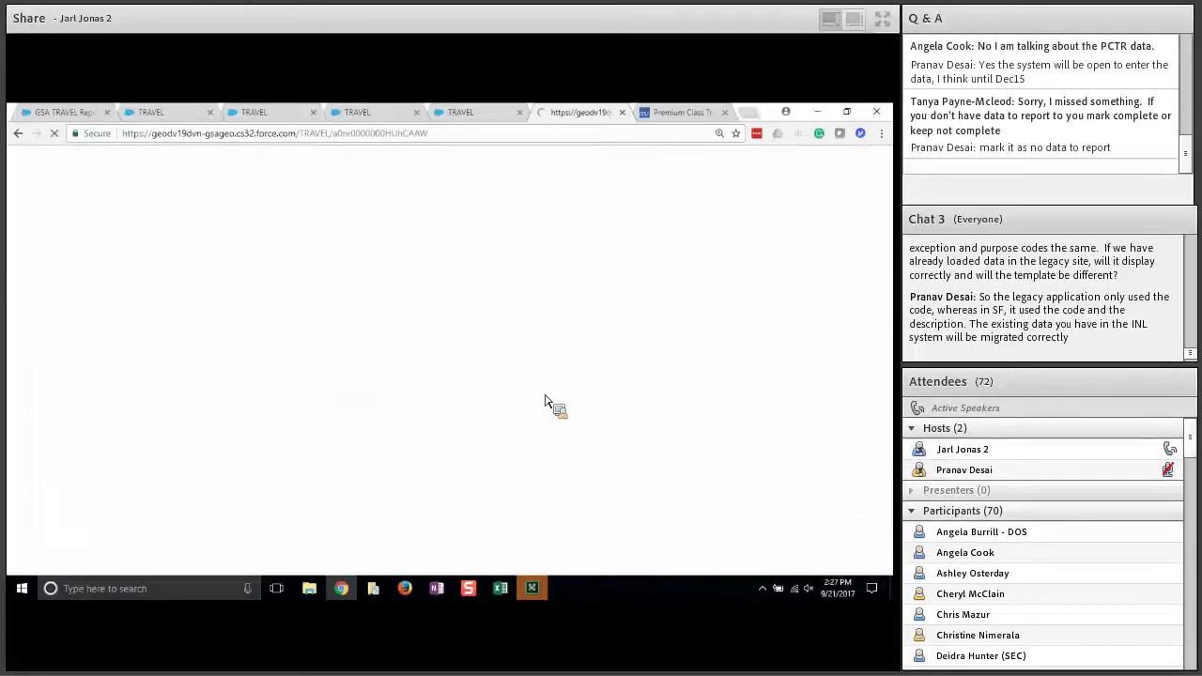
- Review the reporting period page, highlighting its reporting period ID heading and the Organization Data Status field
scroll(522, 413, down, 3)
scroll(513, 419, down, 1)
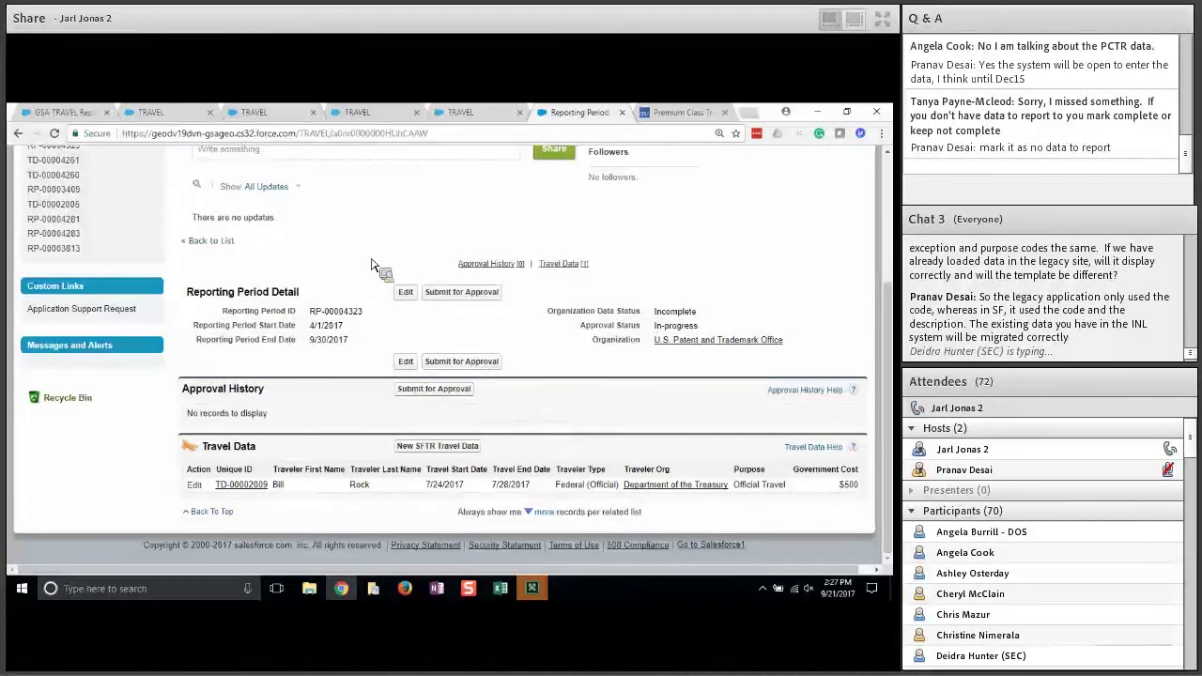
scroll(371, 265, up, 1)
scroll(371, 265, up, 1)
scroll(371, 264, down, 2)
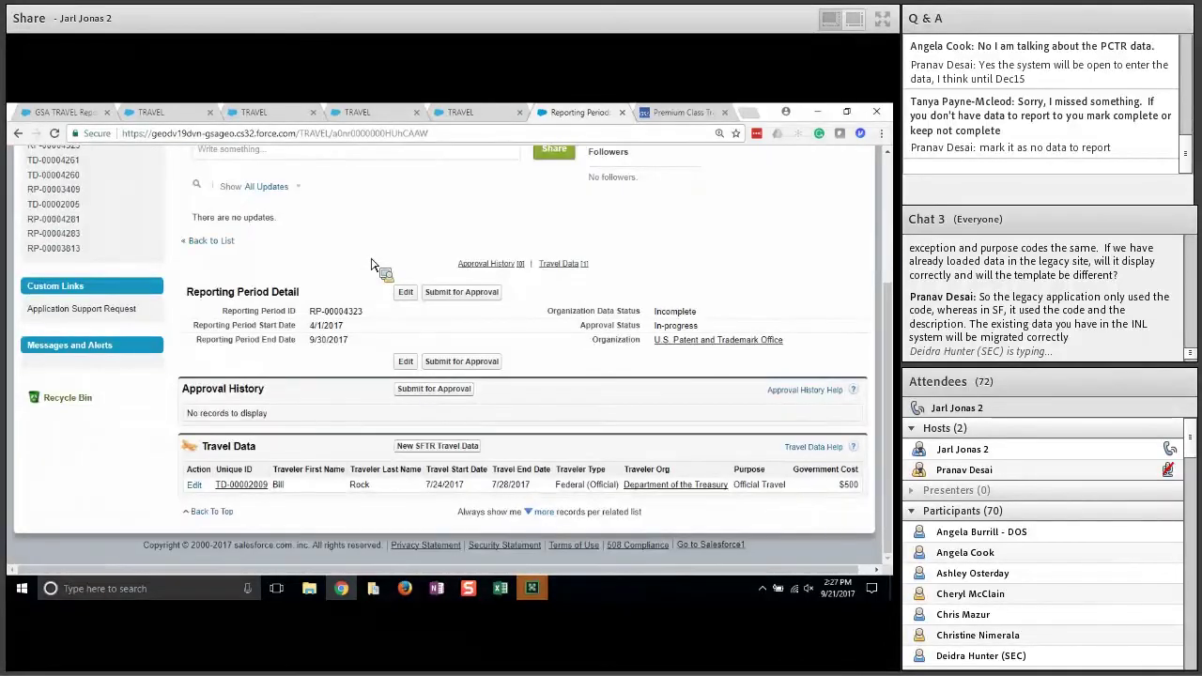
scroll(374, 271, up, 3)
triple_click(301, 272)
drag(300, 272, 594, 264)
scroll(707, 436, down, 3)
drag(548, 311, 644, 317)
- Open the reporting period for editing, view the Organization Data Status options, and leave without changing it
click(410, 294)
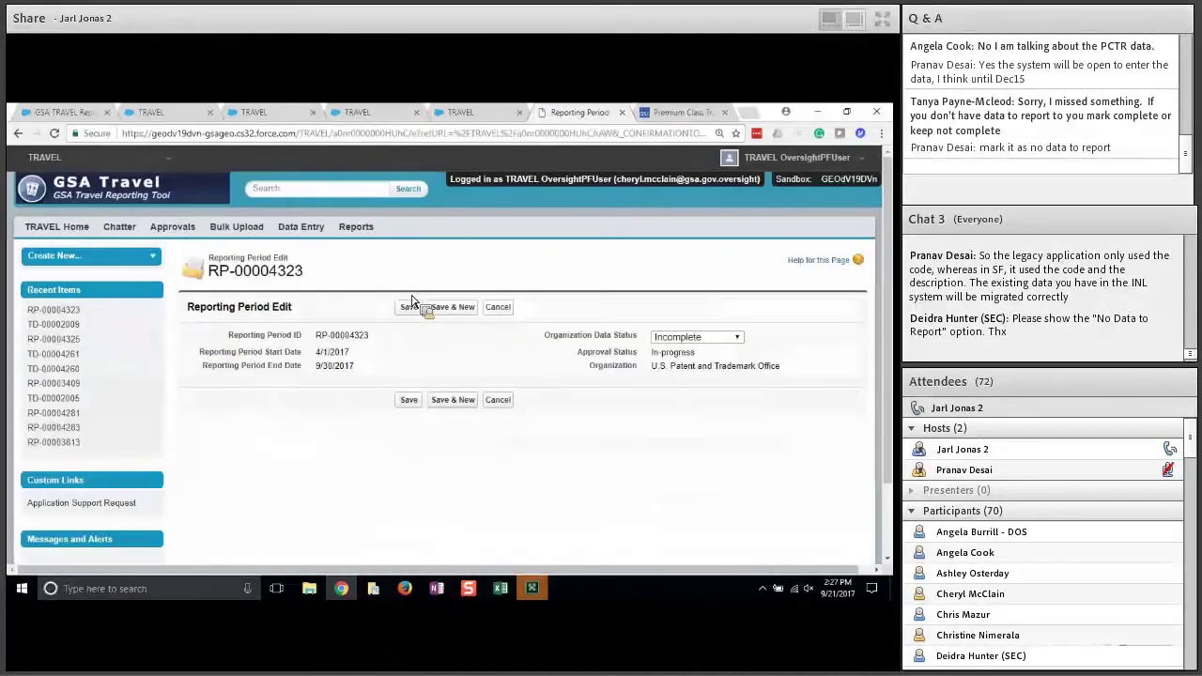
click(739, 338)
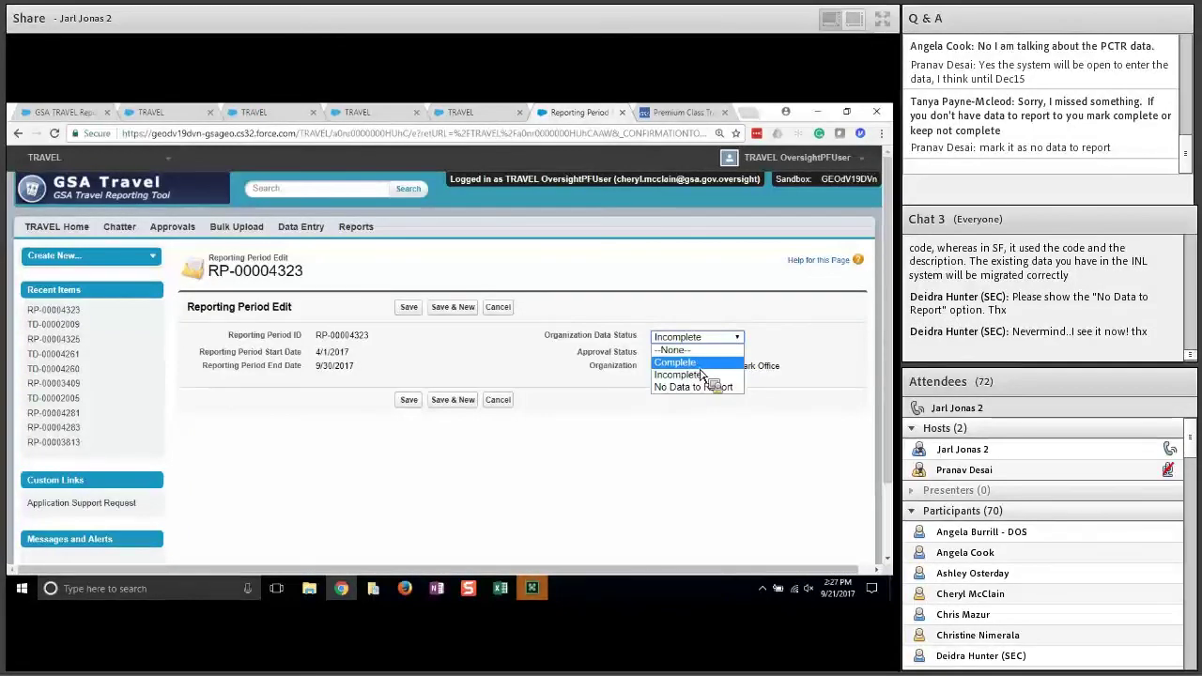
click(498, 399)
click(498, 399)
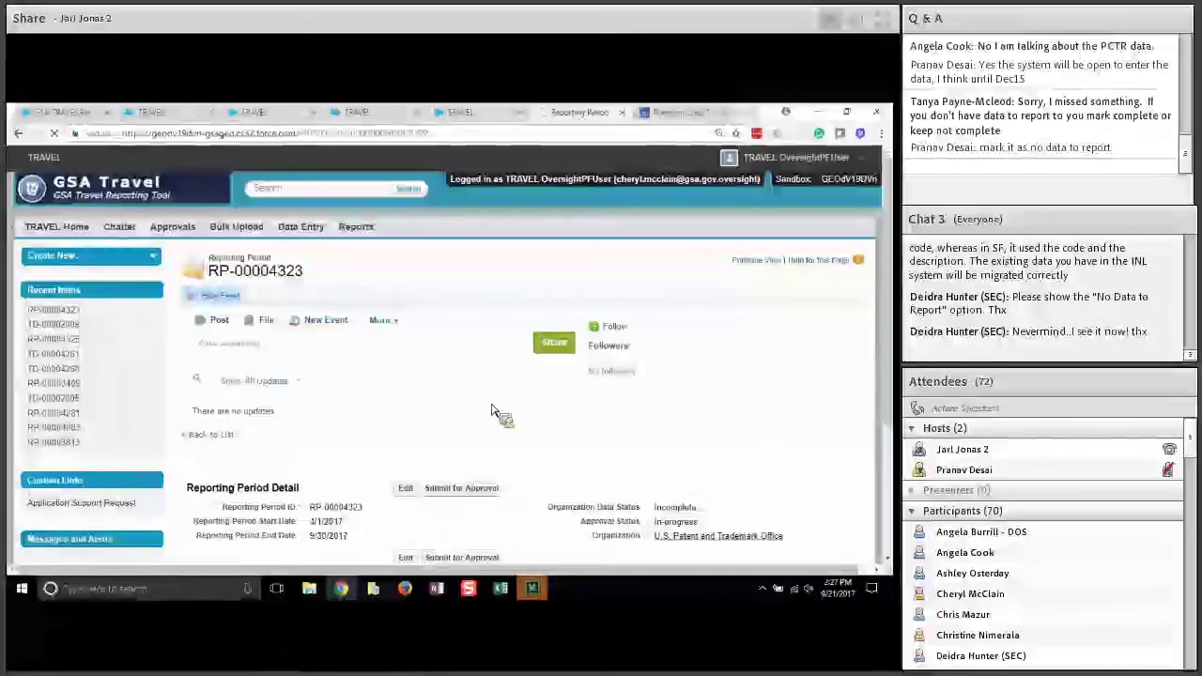
- Highlight the Organization Data Status field and try to submit the reporting period for approval while it is Incomplete
scroll(498, 416, down, 3)
drag(700, 314, 544, 322)
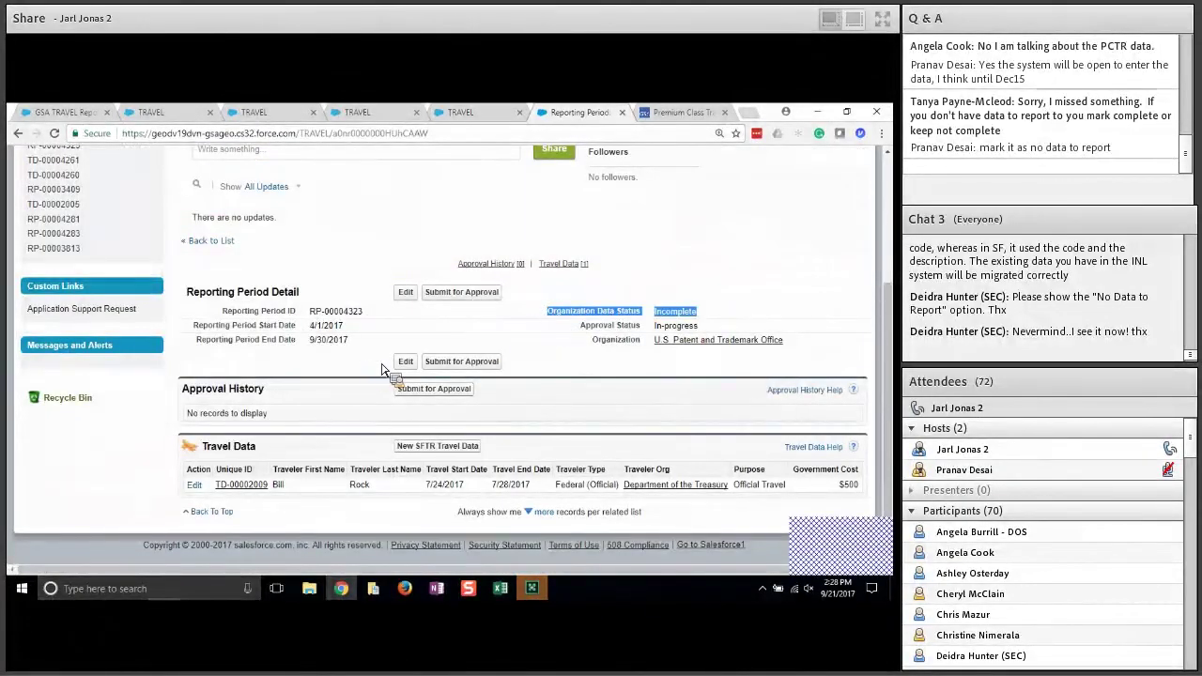
click(447, 396)
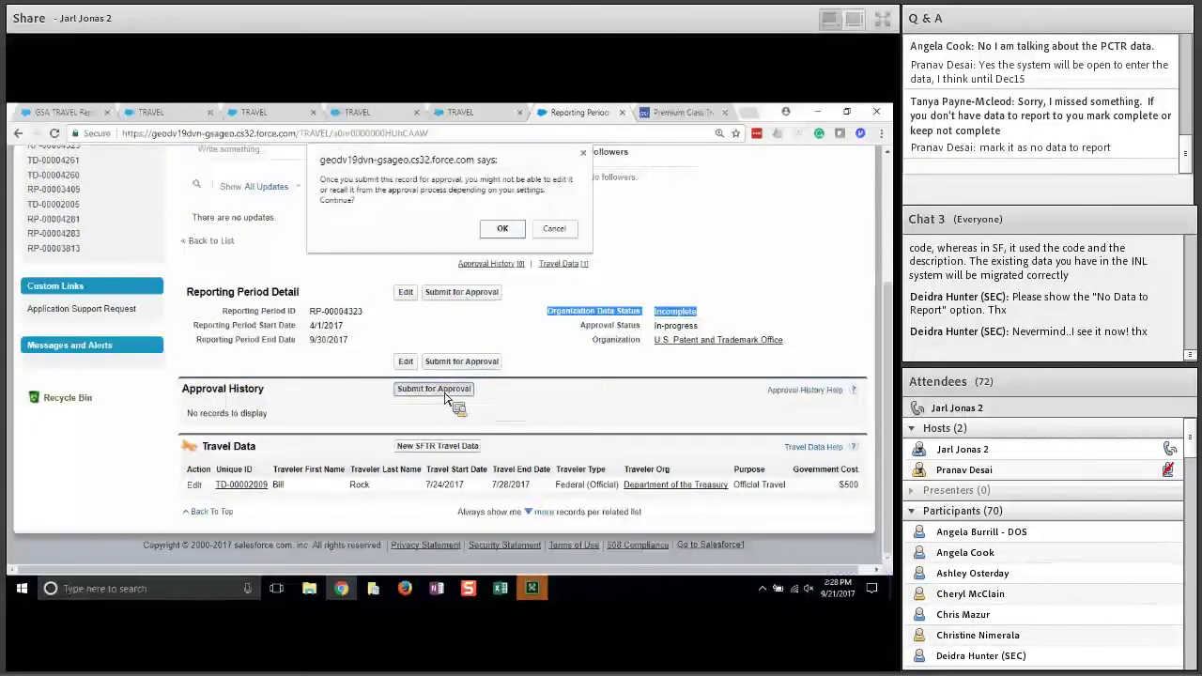
click(502, 228)
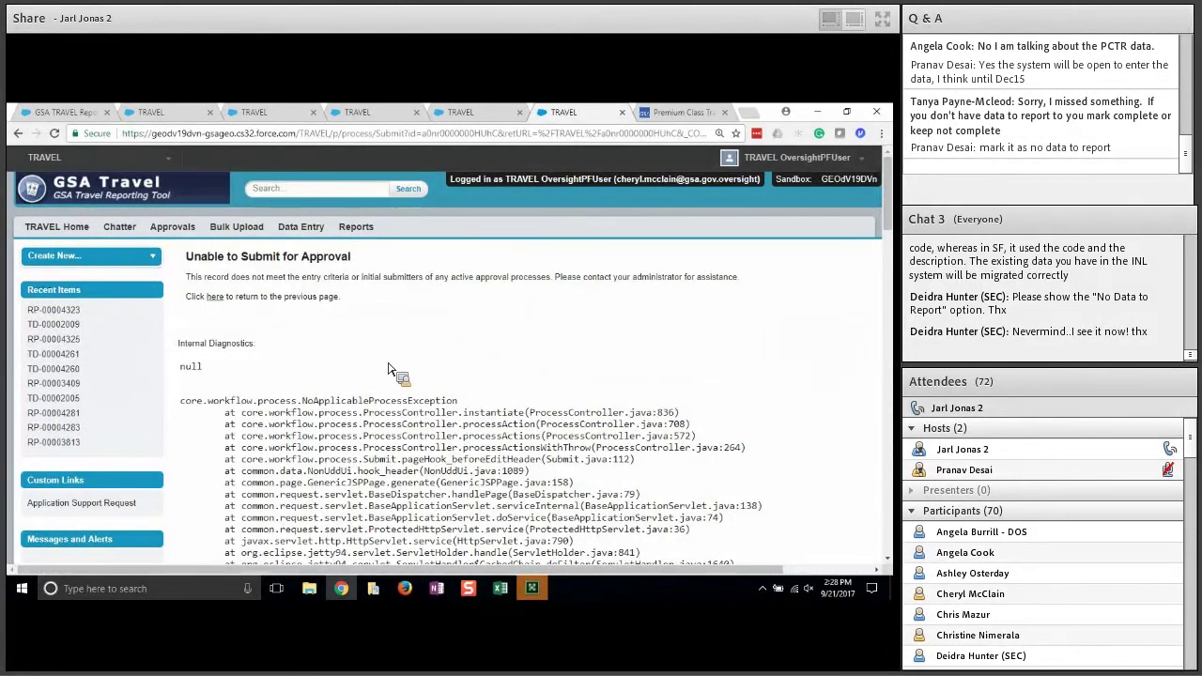
- Return to the Data Entry page, expand Department of Commerce, and open the U.S. Patent and Trademark Office's reporting period
click(301, 226)
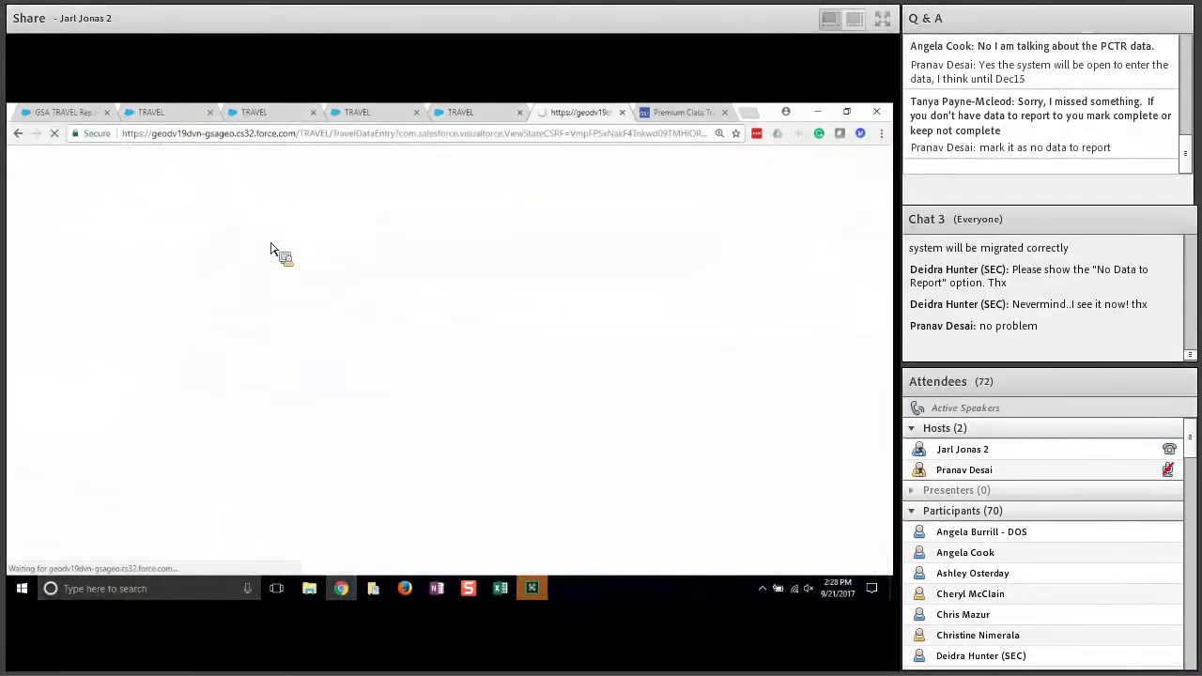
click(268, 342)
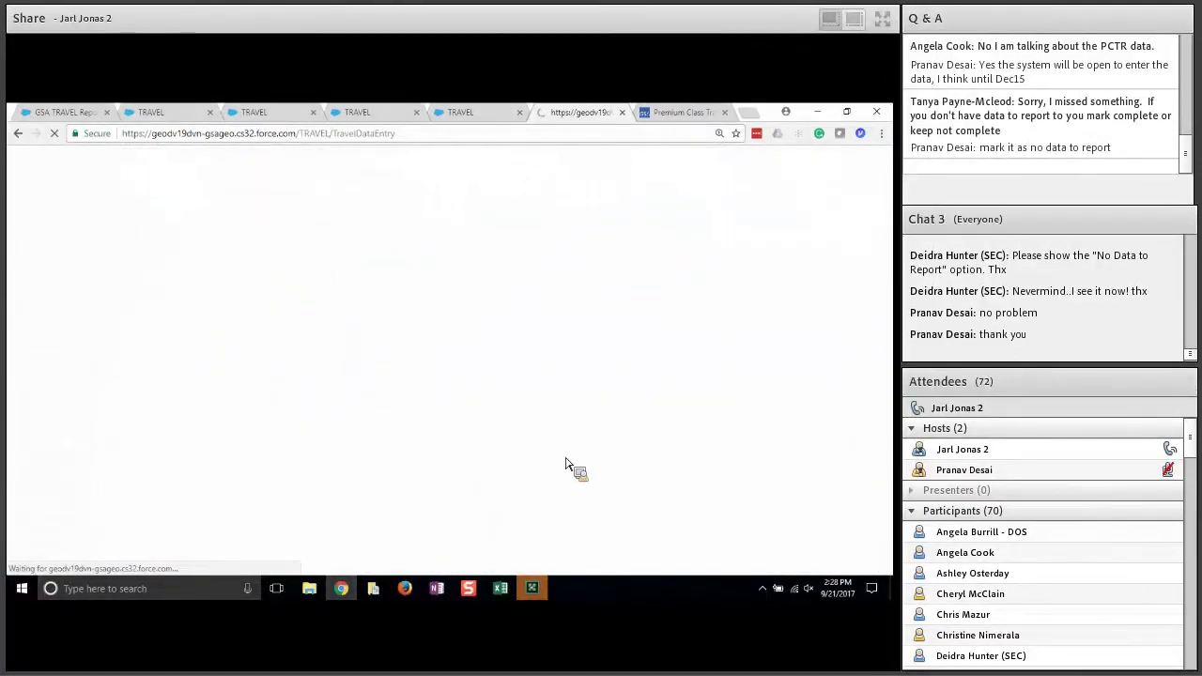
scroll(567, 463, down, 3)
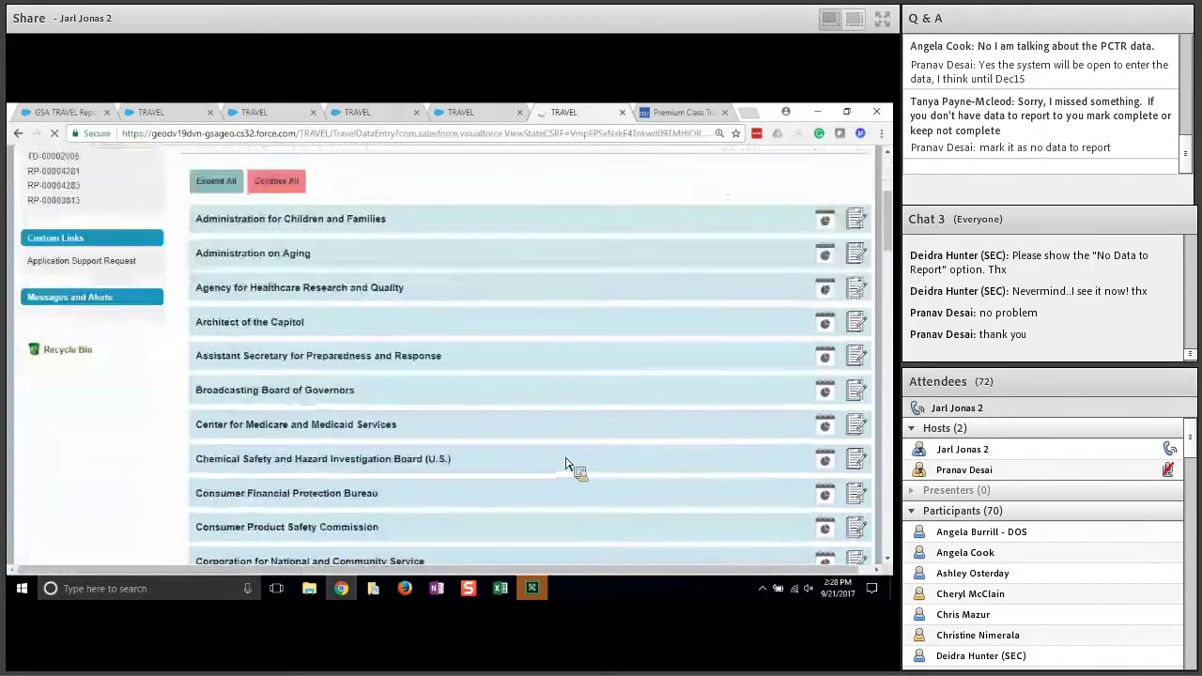
scroll(567, 464, down, 7)
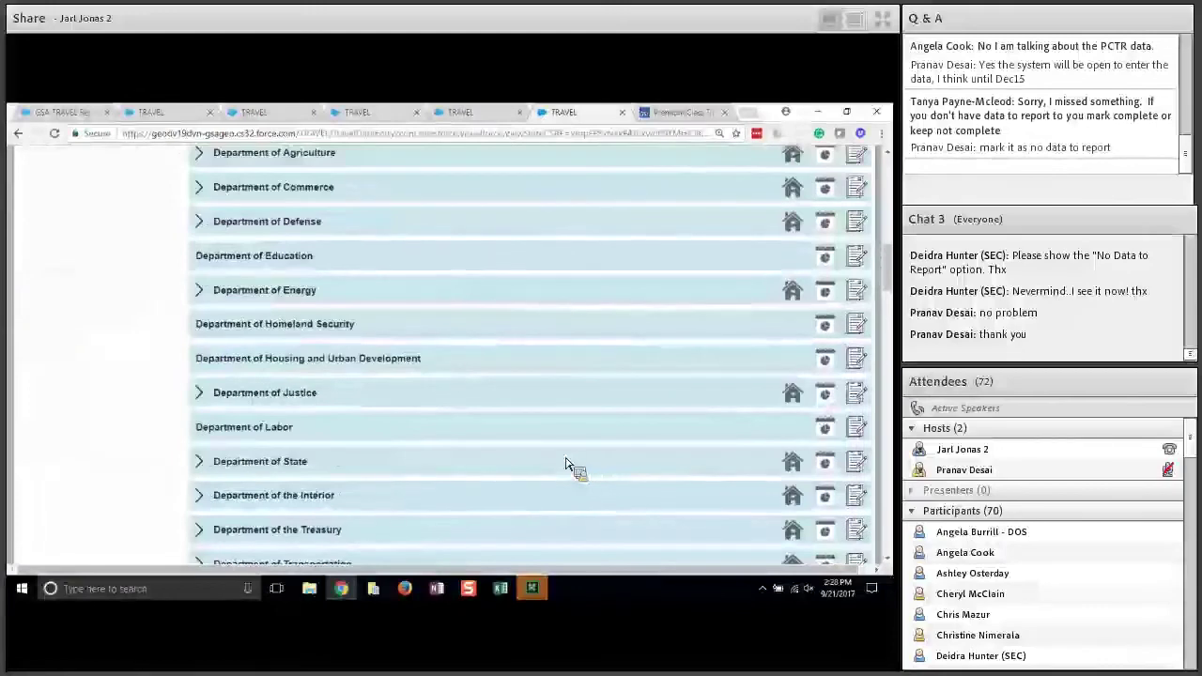
click(198, 187)
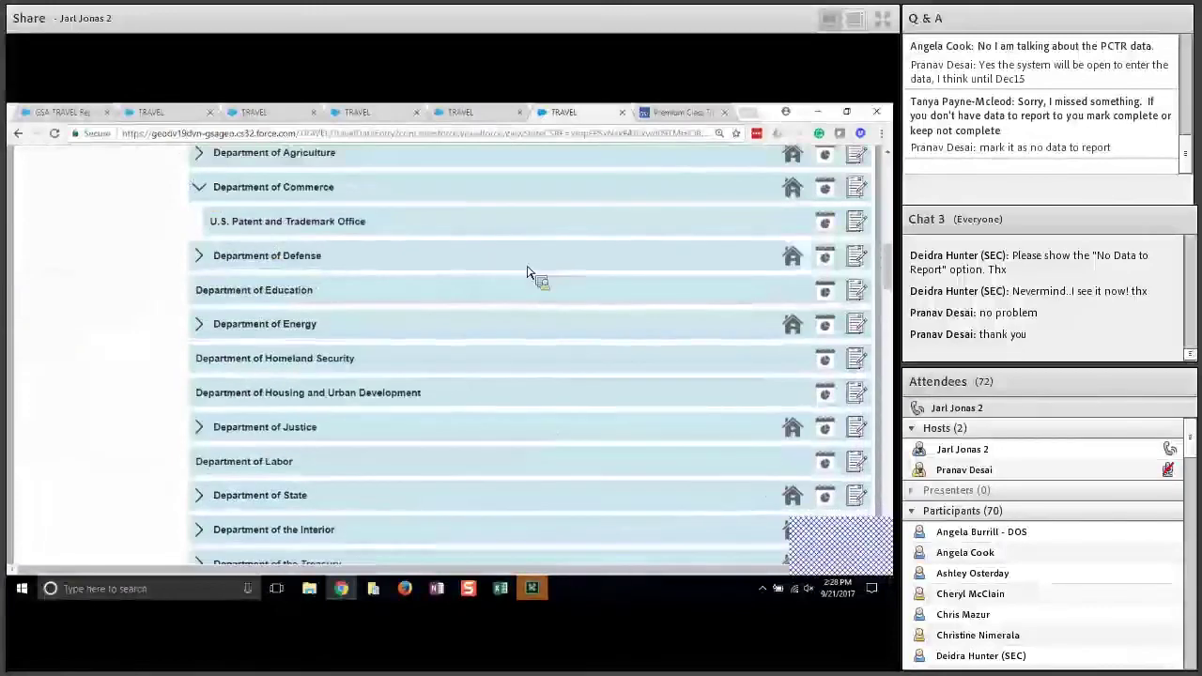
click(853, 225)
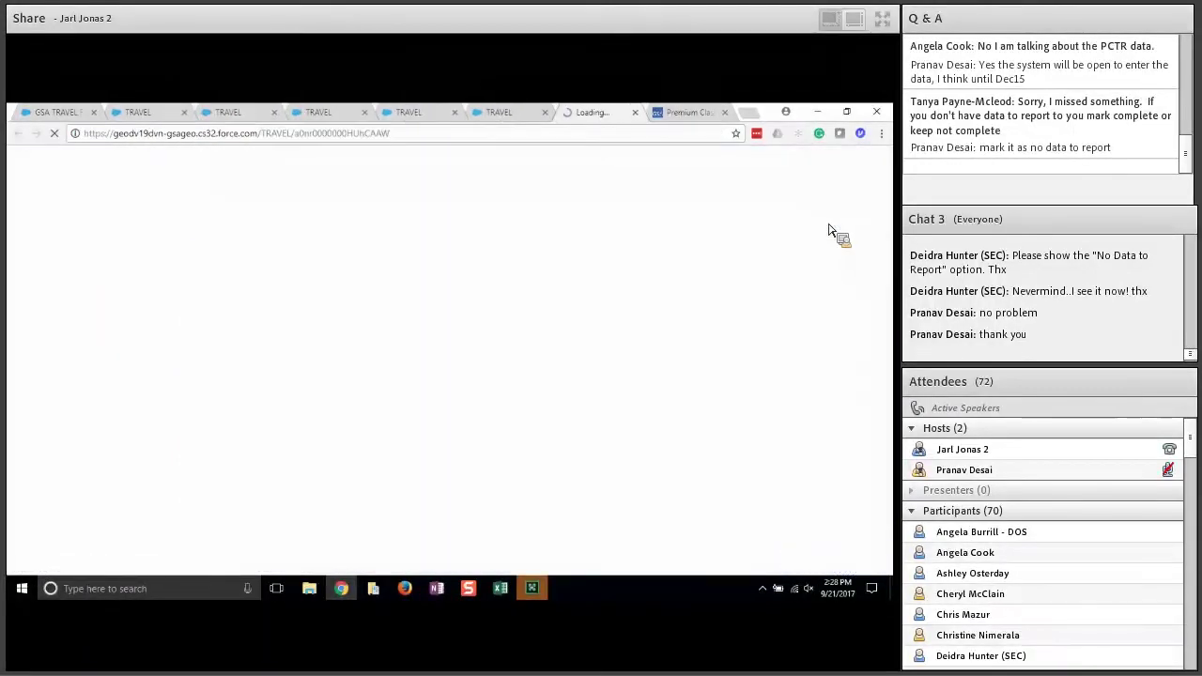
scroll(507, 366, down, 3)
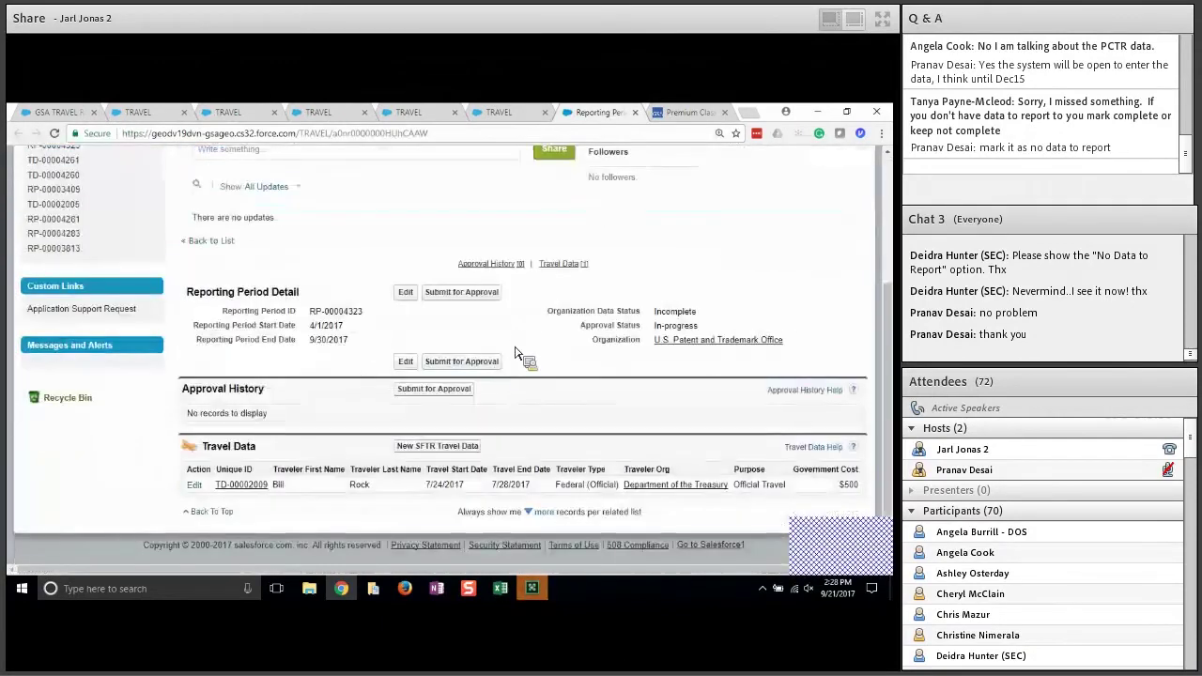
- Set the reporting period's Organization Data Status to Complete and save it
click(406, 293)
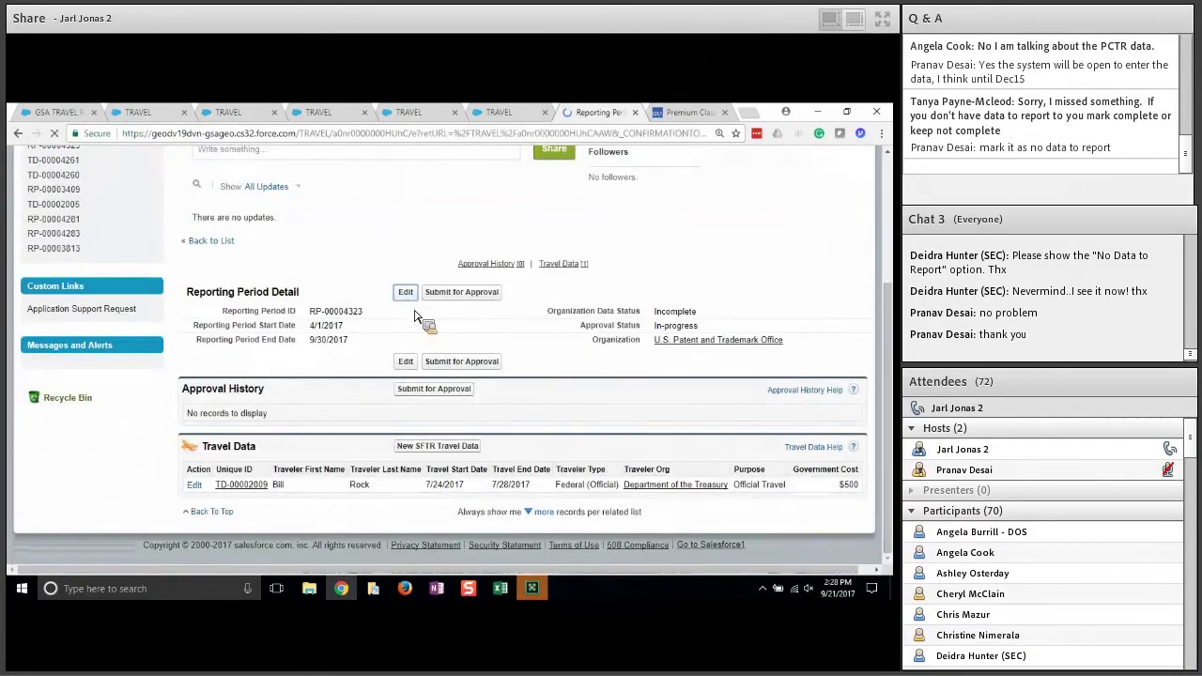
click(713, 337)
click(718, 369)
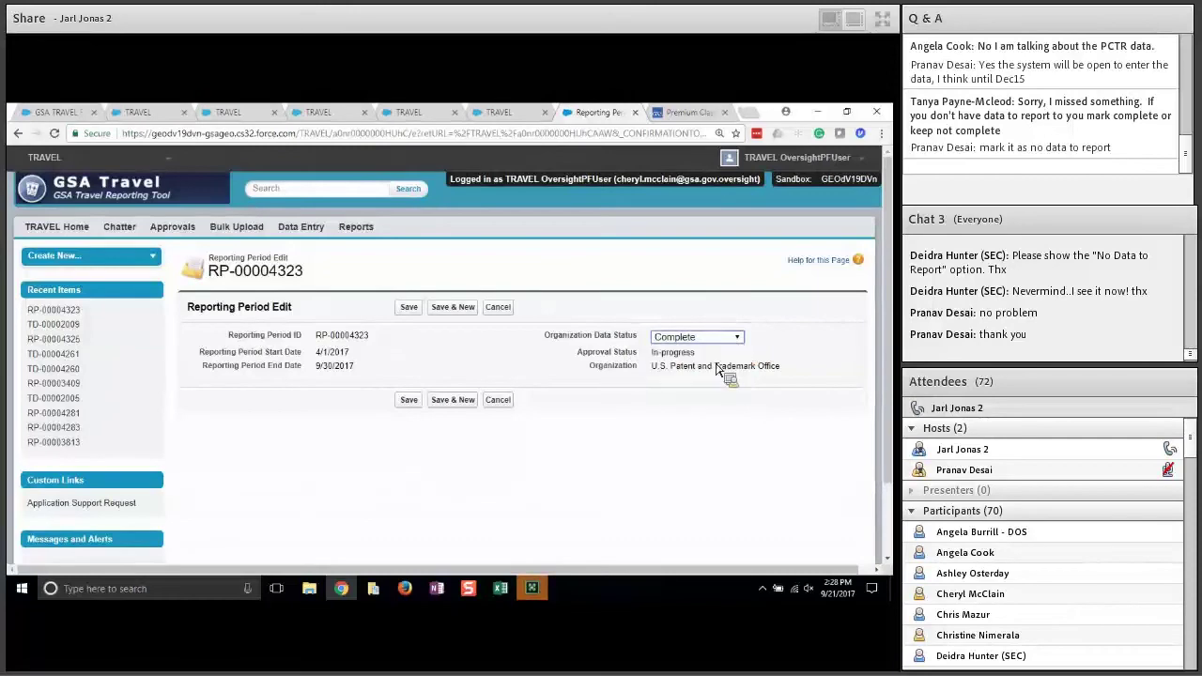
click(414, 402)
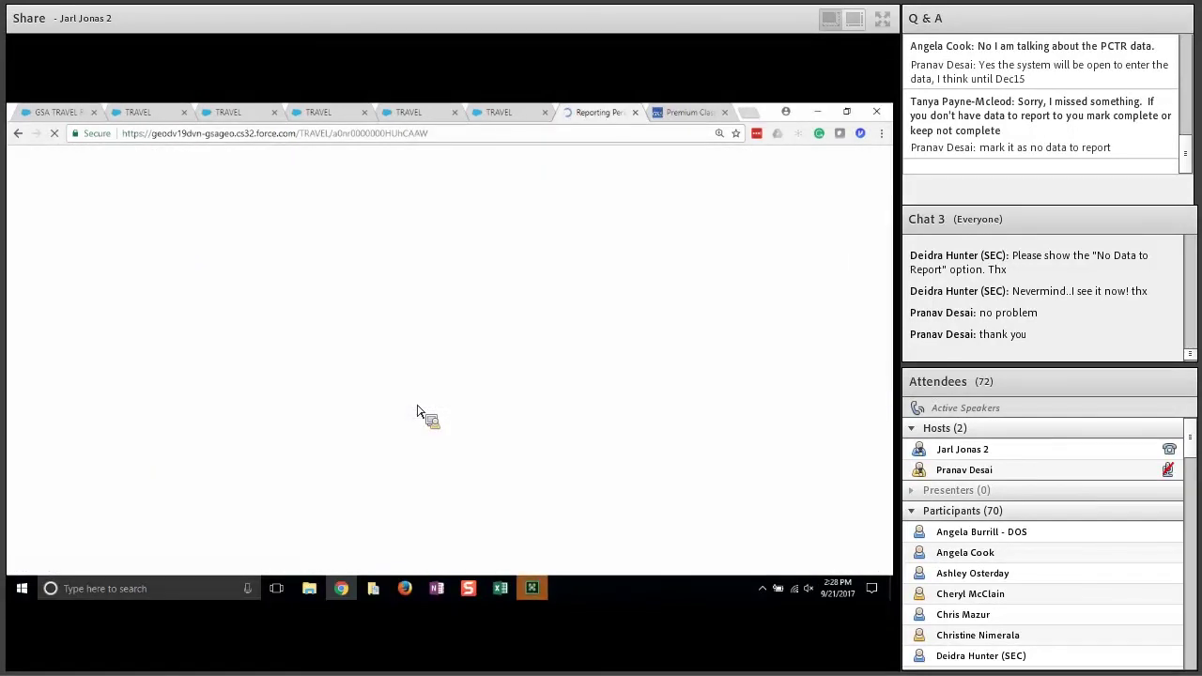
- Submit the U.S. Patent and Trademark Office reporting period for approval and accept the submission confirmation
scroll(419, 414, down, 2)
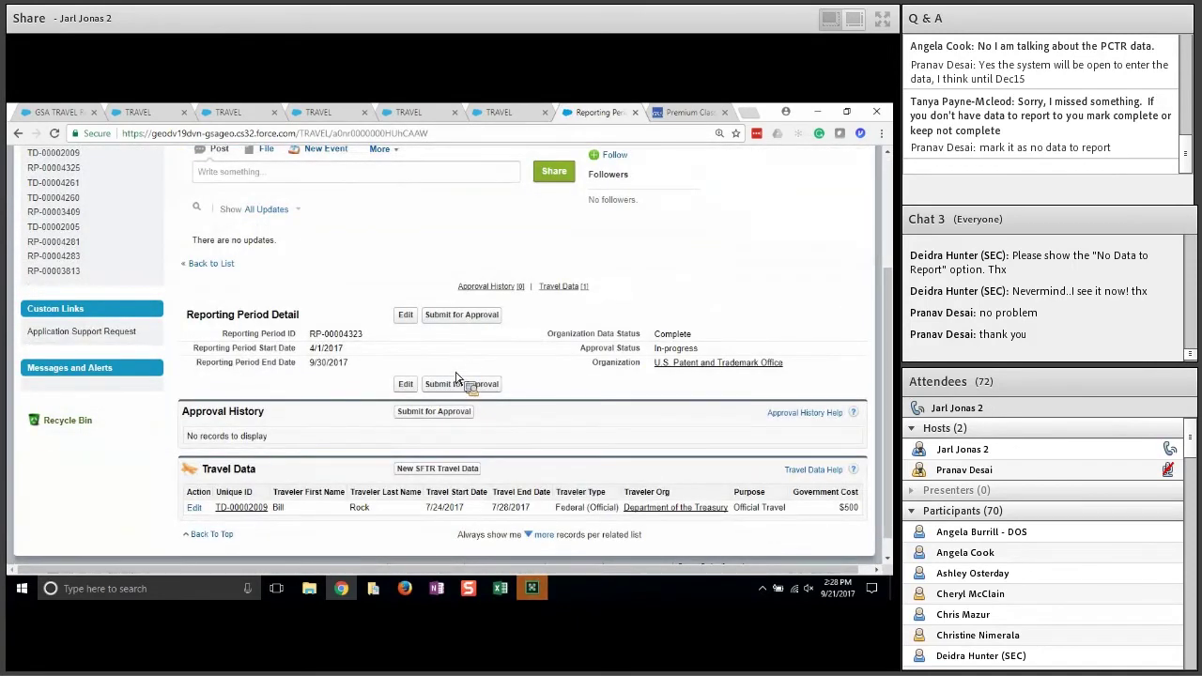
click(451, 418)
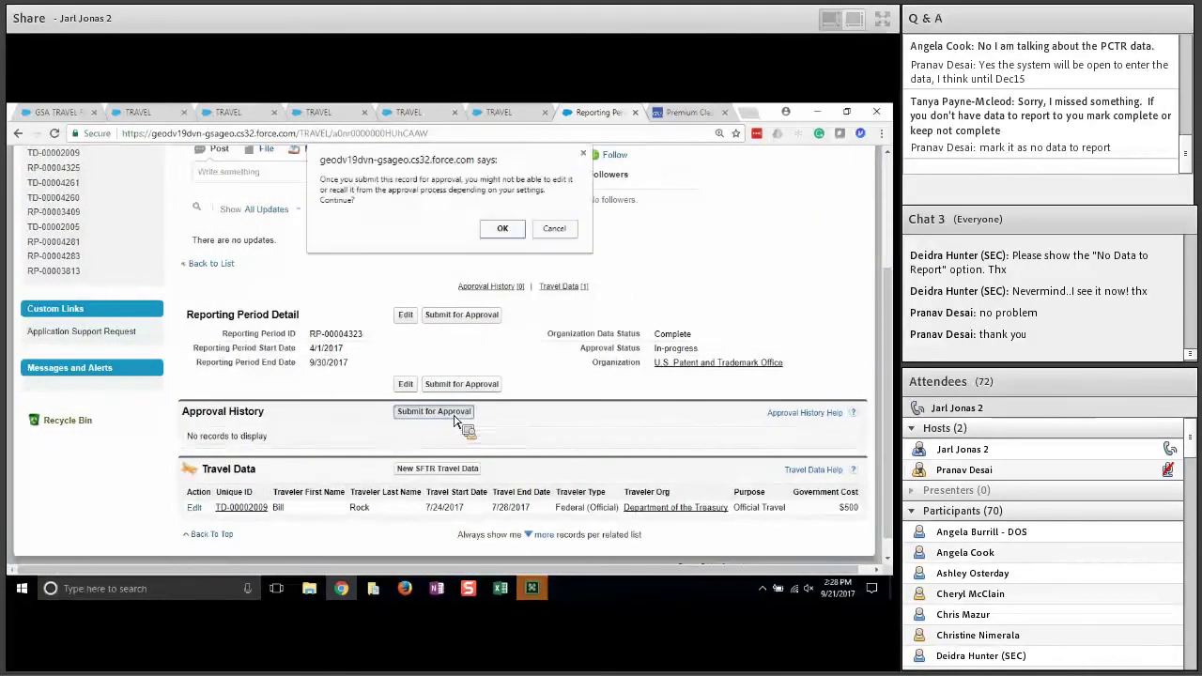
click(505, 230)
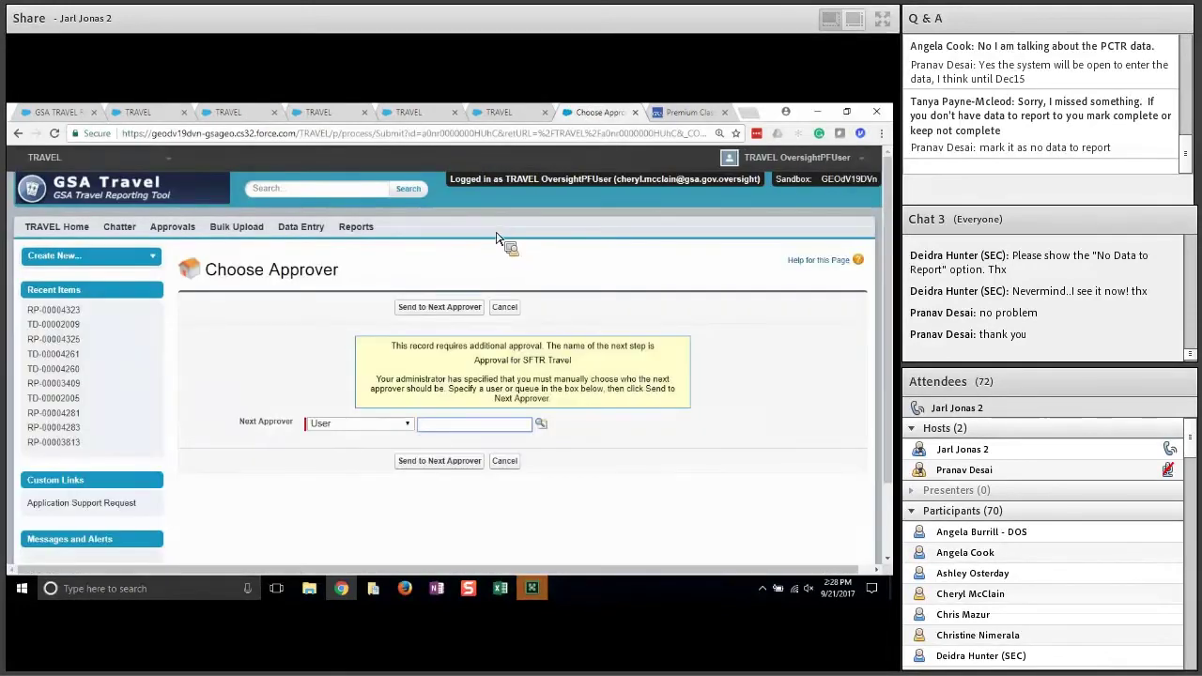
- Set the next approver to the Customer Portal User Agriculture PCTRApprover, send the request, and view the Approval History
click(372, 429)
click(372, 476)
click(446, 430)
text(A)
click(453, 440)
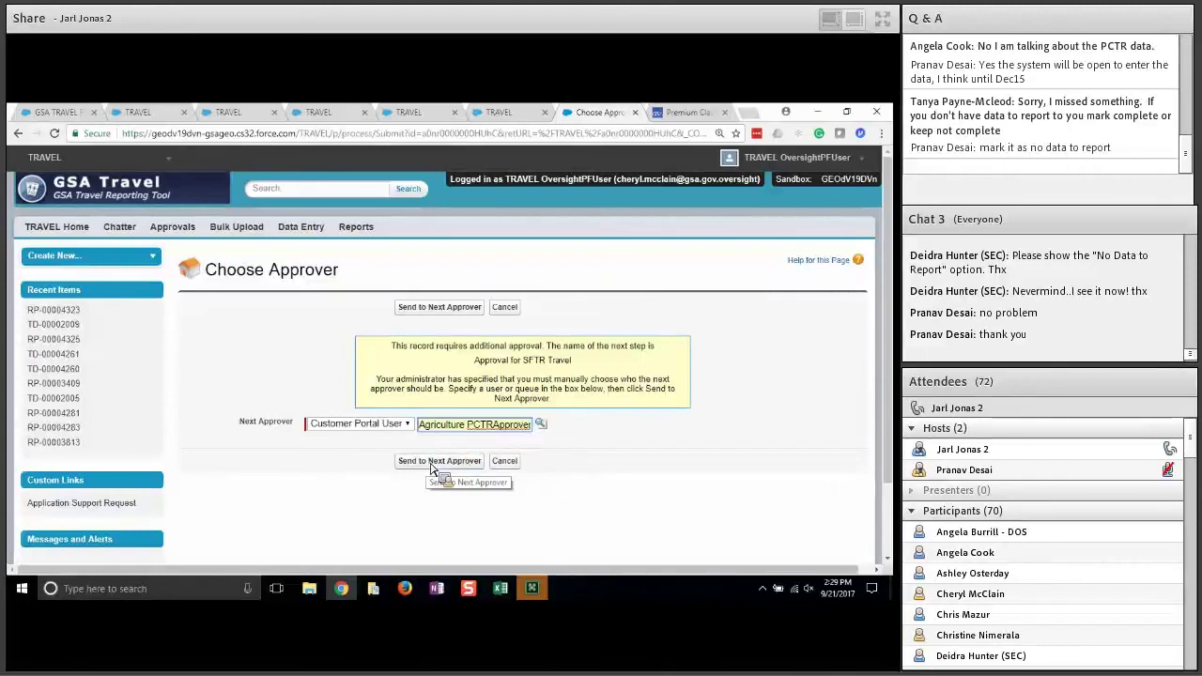
click(431, 464)
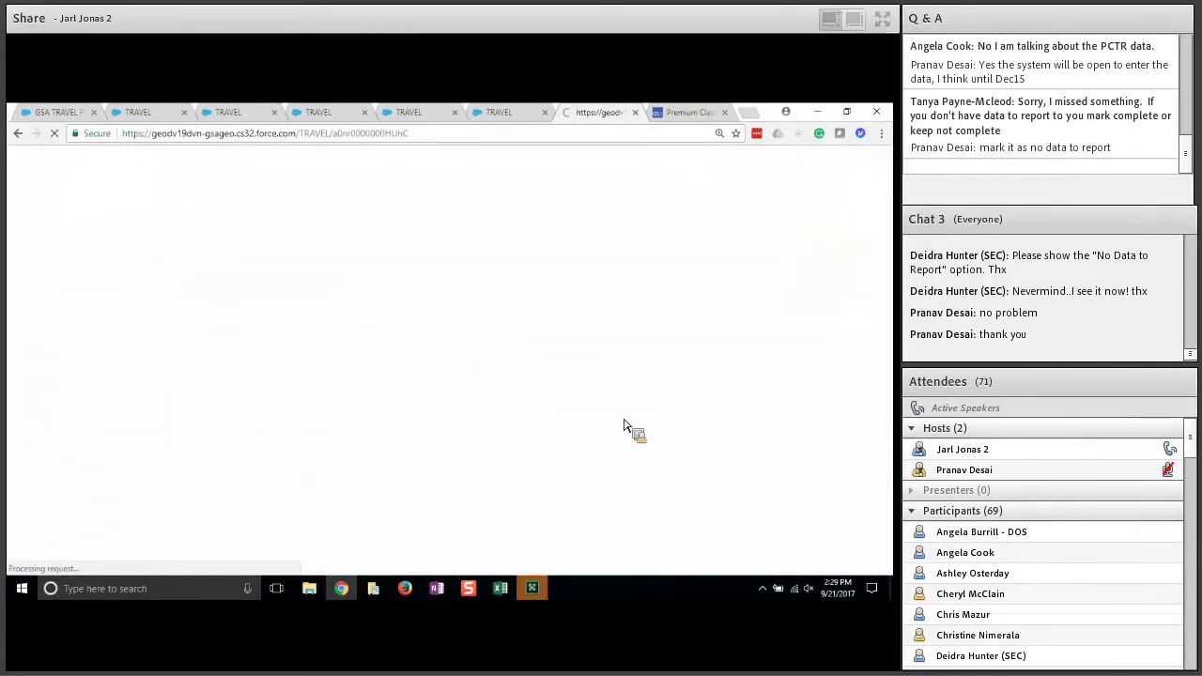
scroll(464, 445, down, 3)
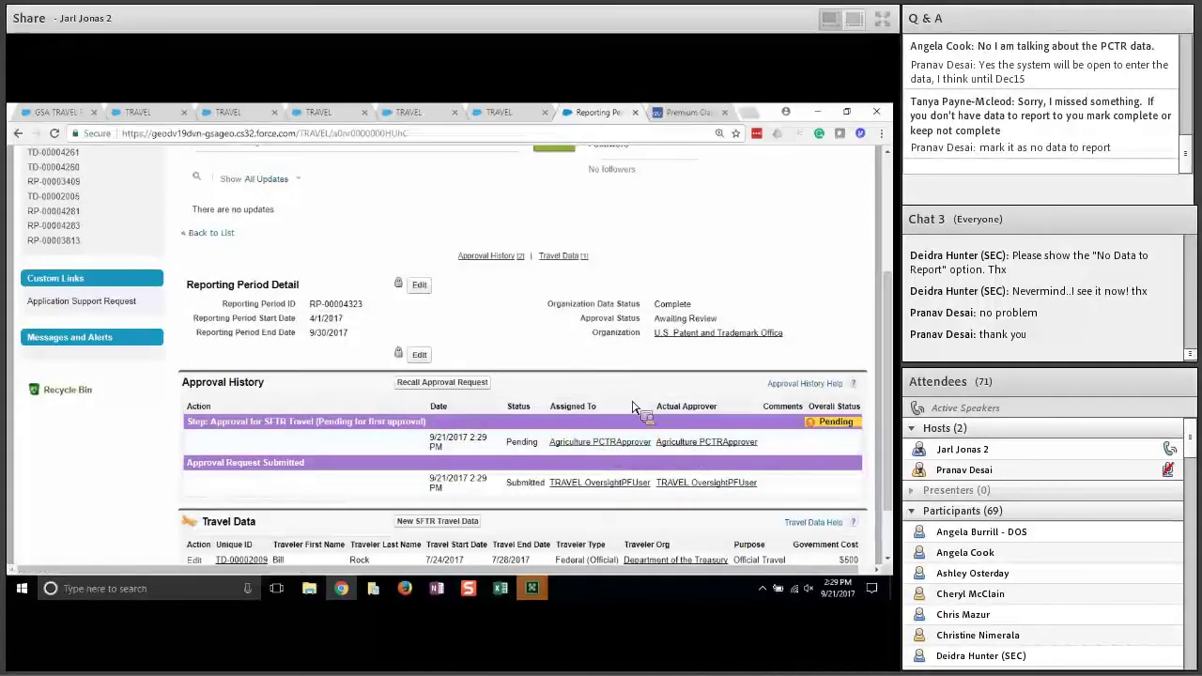
- Return to the Data Entry page and switch the application to TRIP
scroll(608, 378, up, 3)
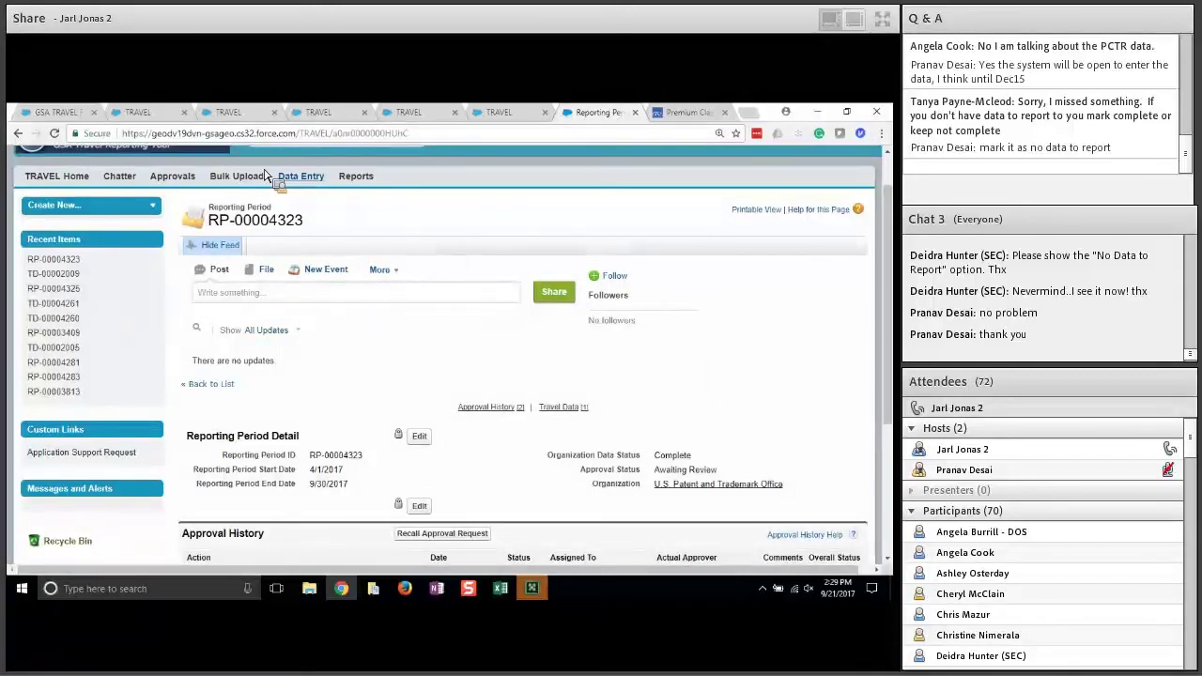
click(302, 179)
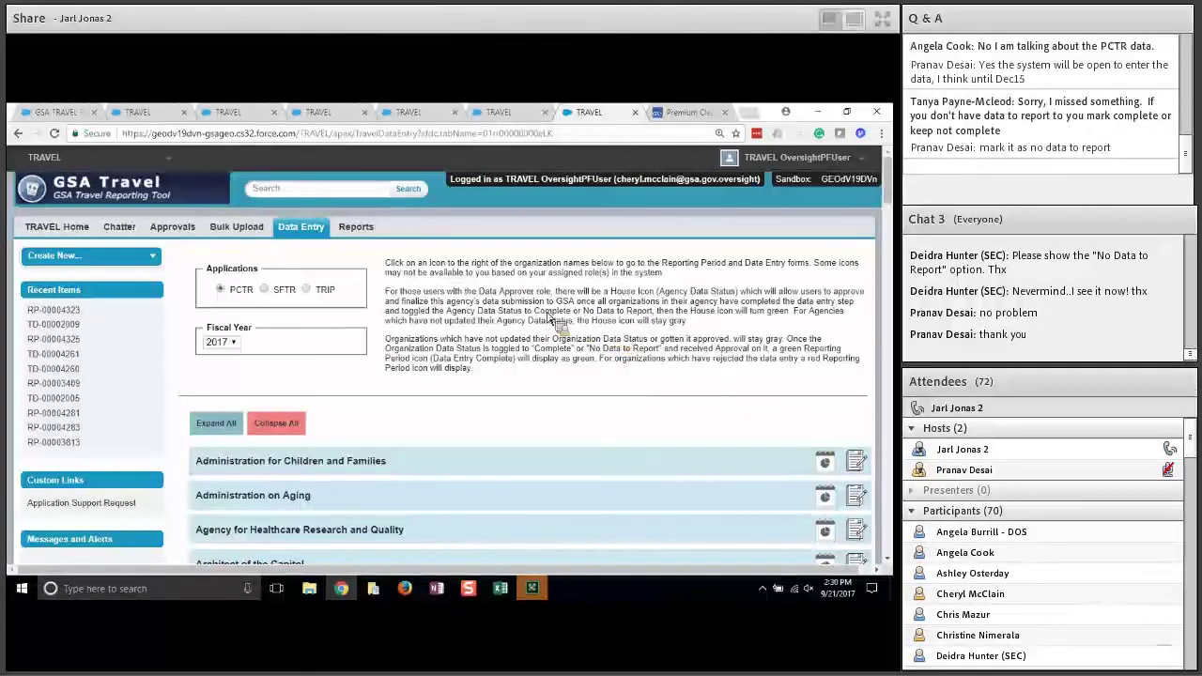
click(308, 291)
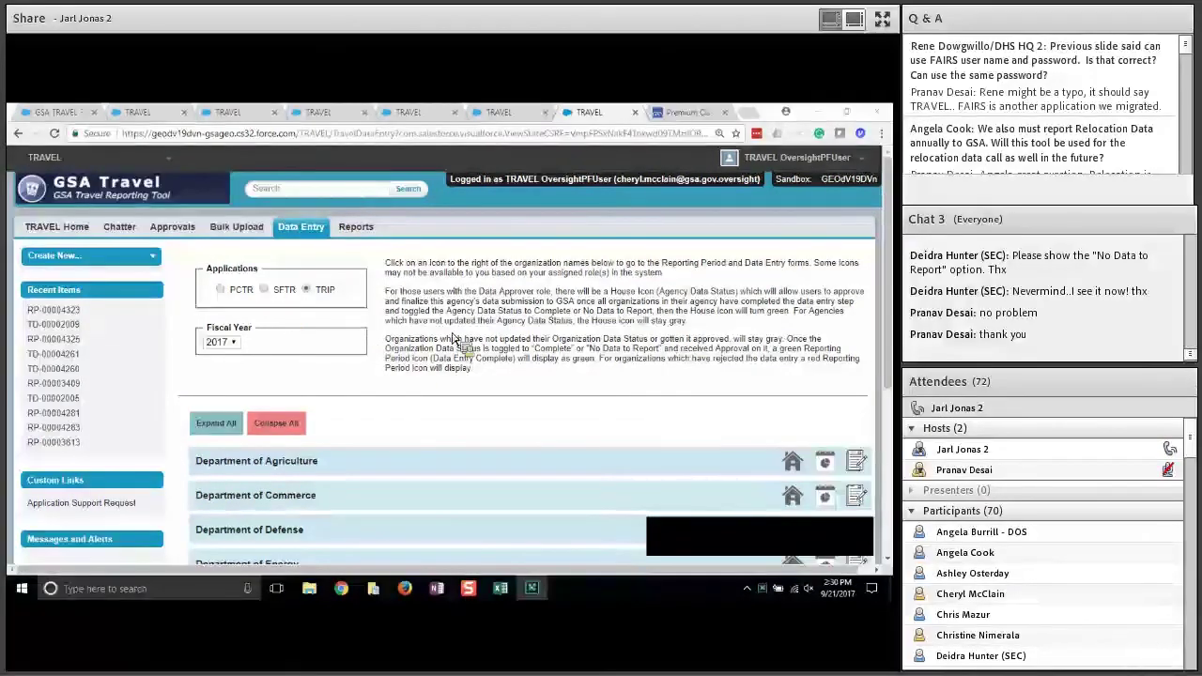
- Look through the TRIP agency list, open the Department of Justice's new travel data form, and highlight its first Travel Purpose field labels
scroll(894, 359, down, 2)
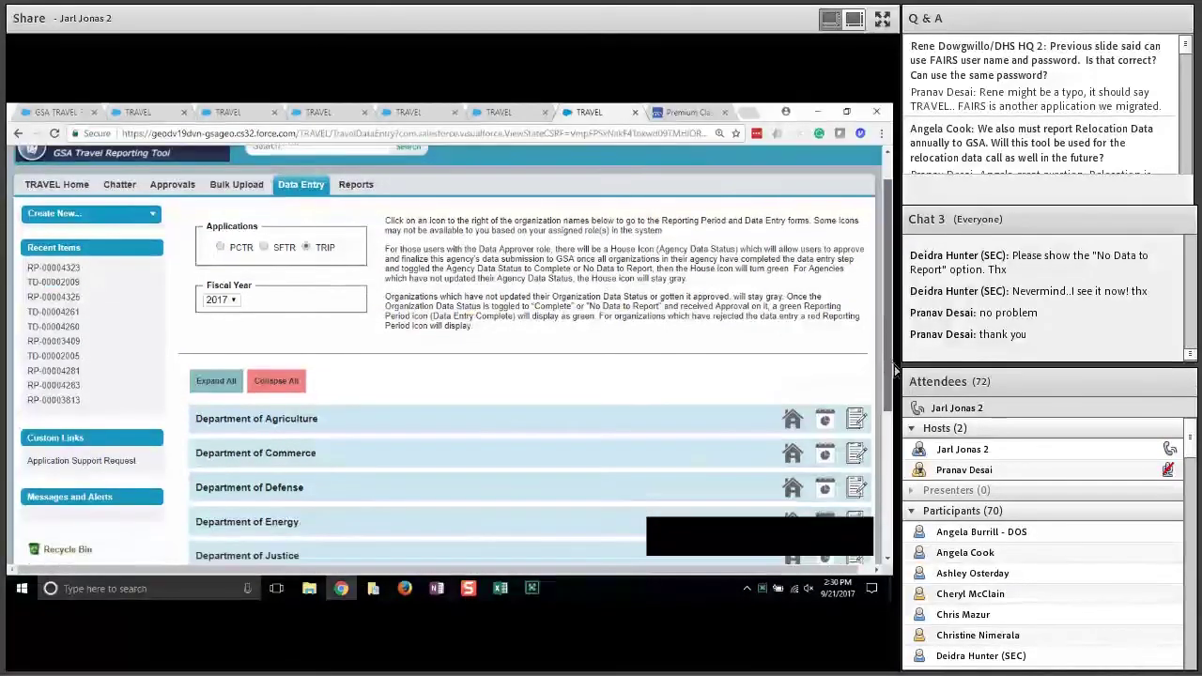
scroll(895, 367, down, 1)
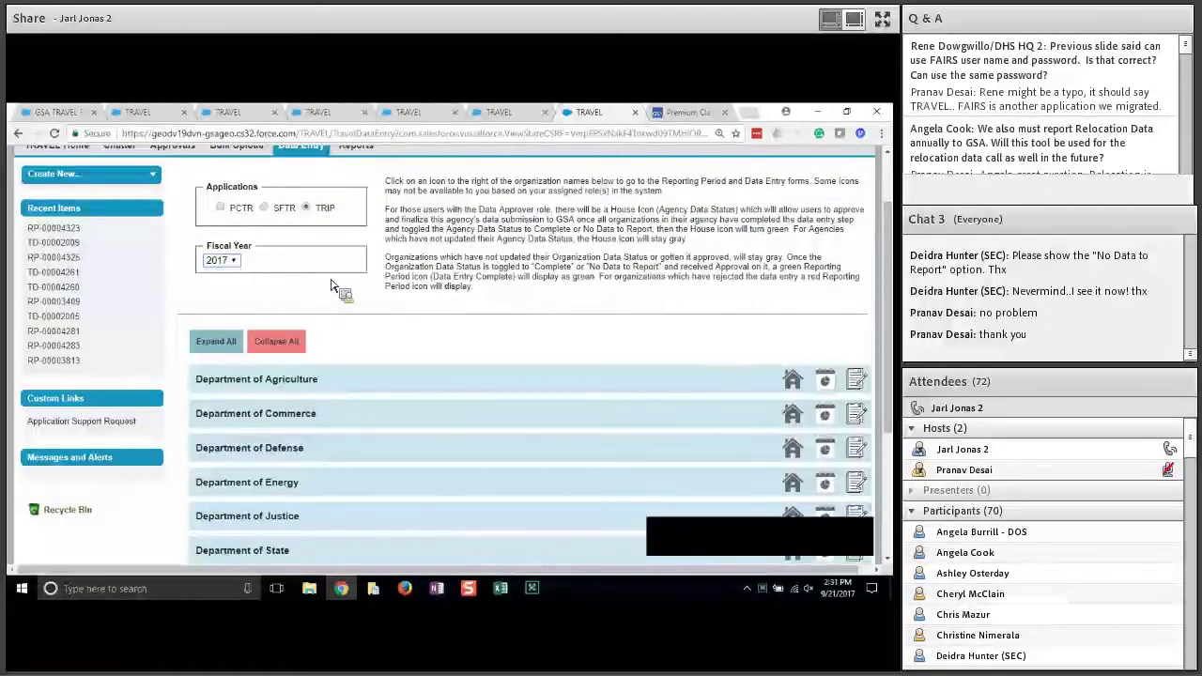
scroll(347, 286, down, 5)
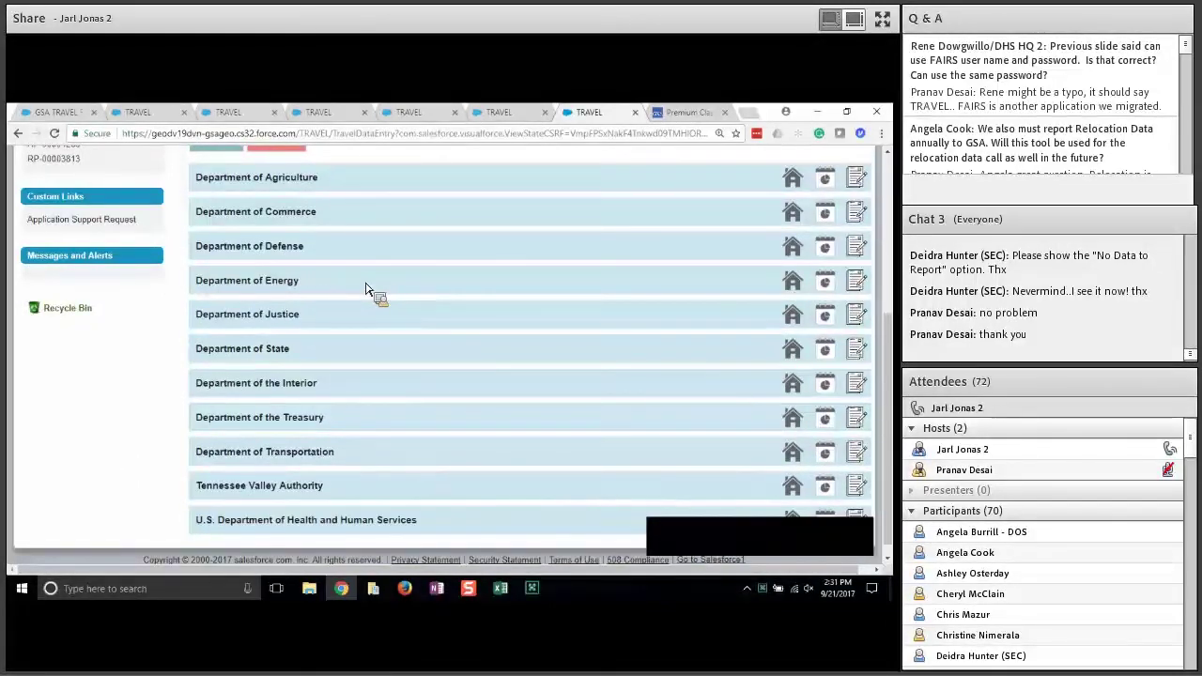
scroll(367, 289, down, 1)
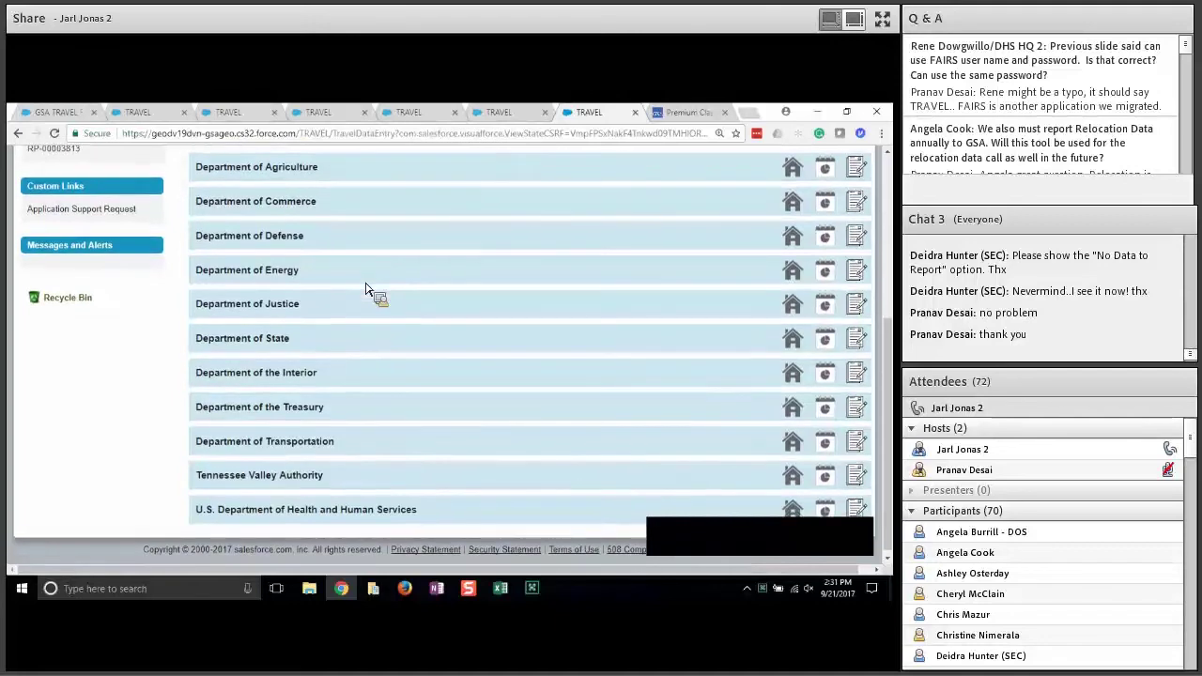
click(854, 303)
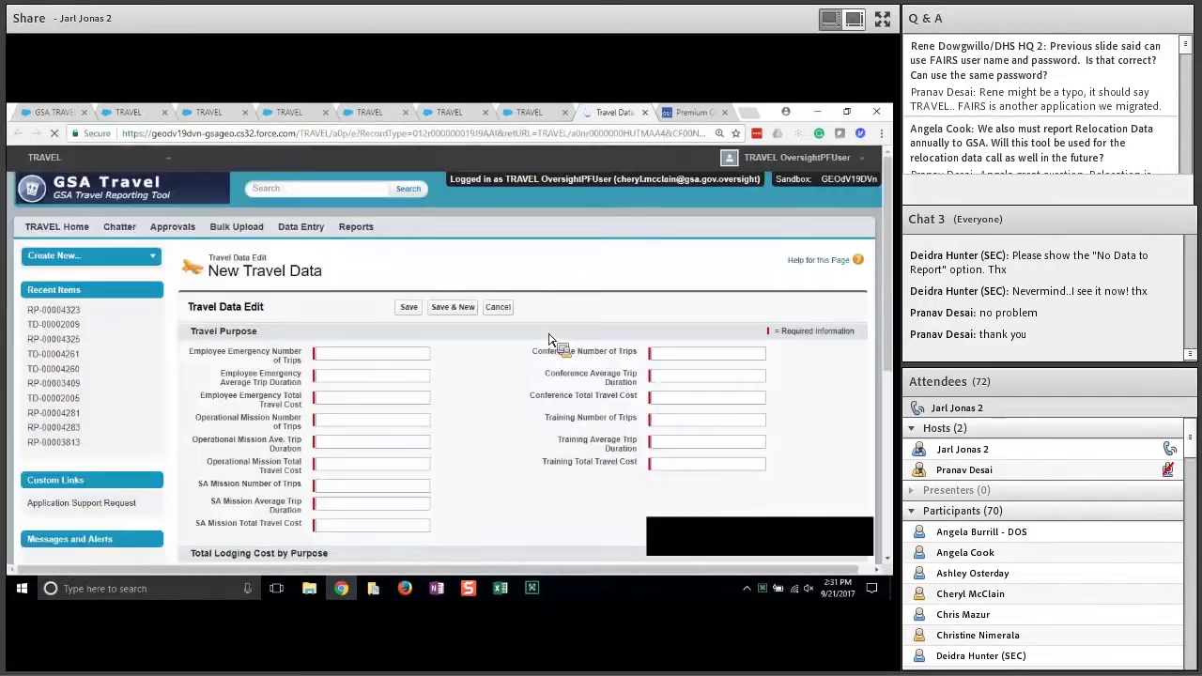
drag(549, 338, 303, 379)
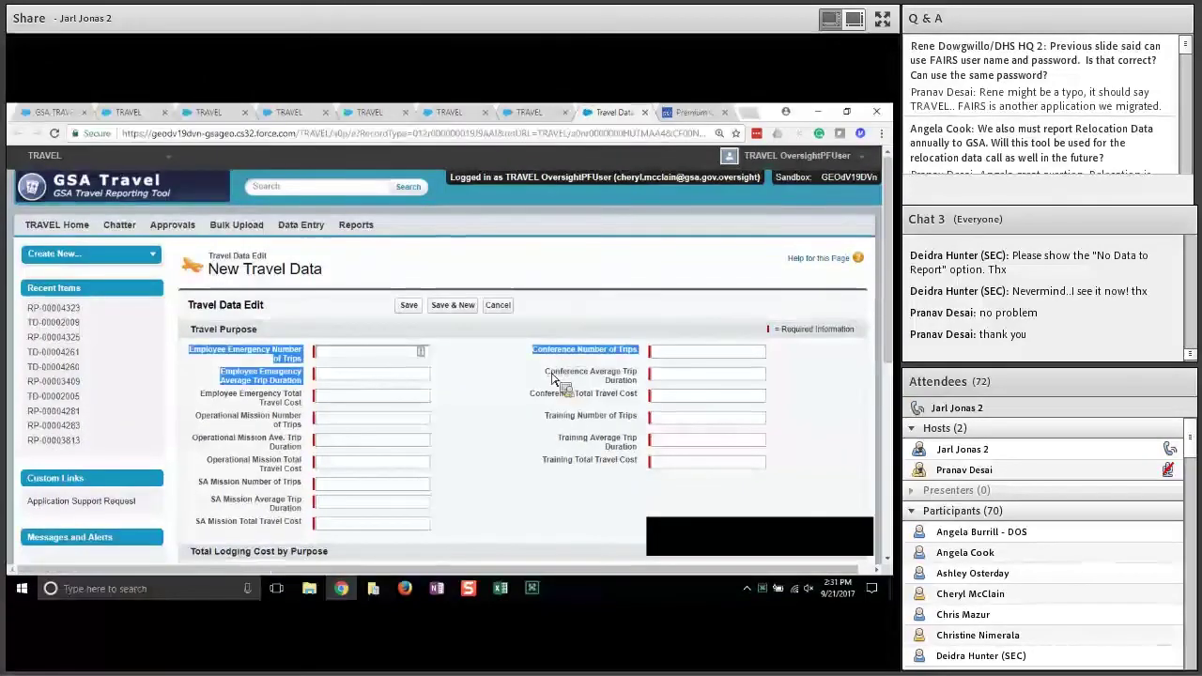
- Review the purpose, lodging and transportation fields on the blank New Travel Data form and cancel the entry
scroll(552, 380, down, 2)
scroll(553, 380, down, 3)
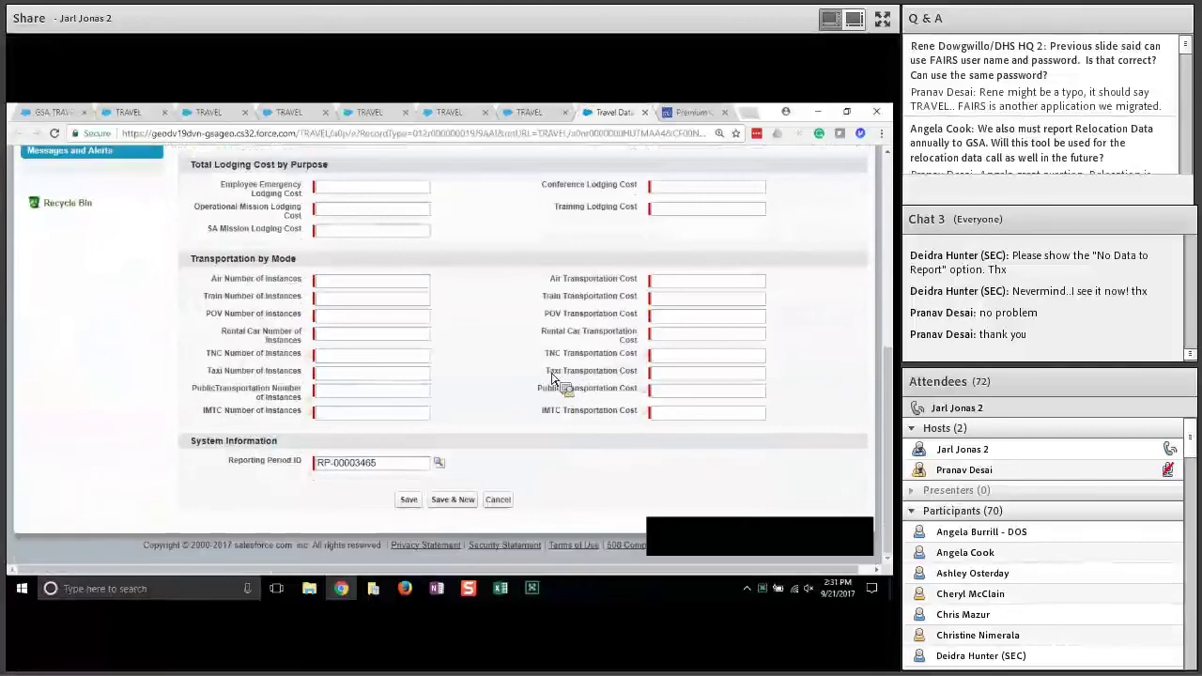
scroll(552, 380, up, 3)
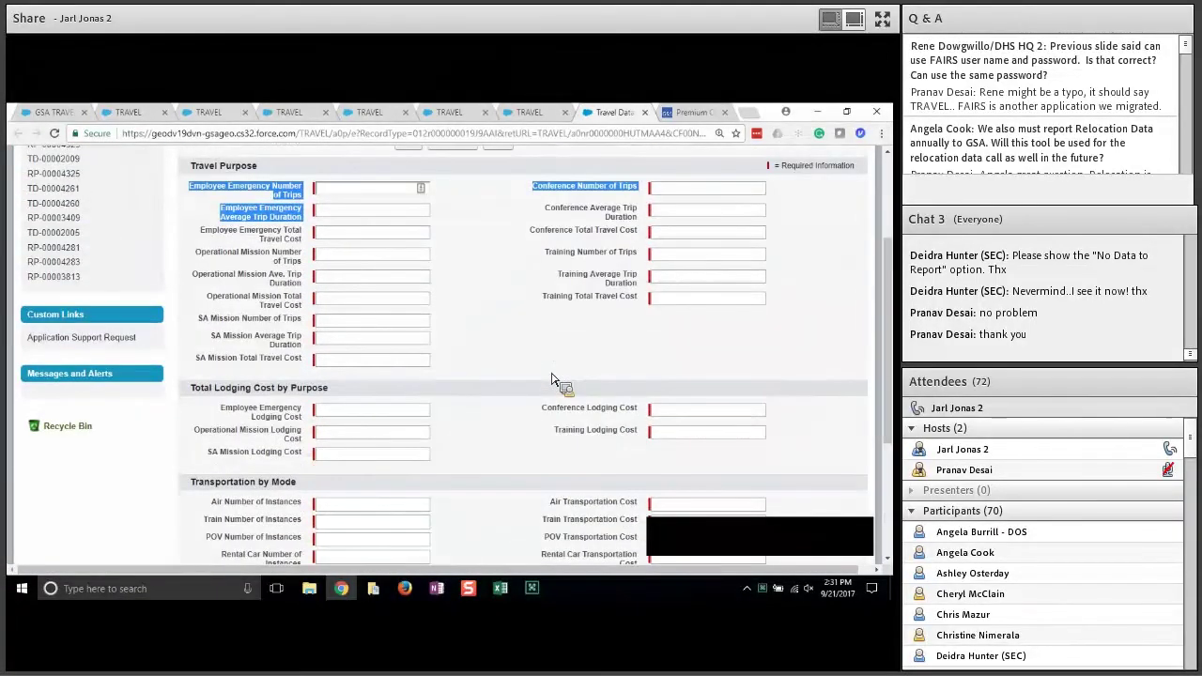
scroll(552, 380, up, 1)
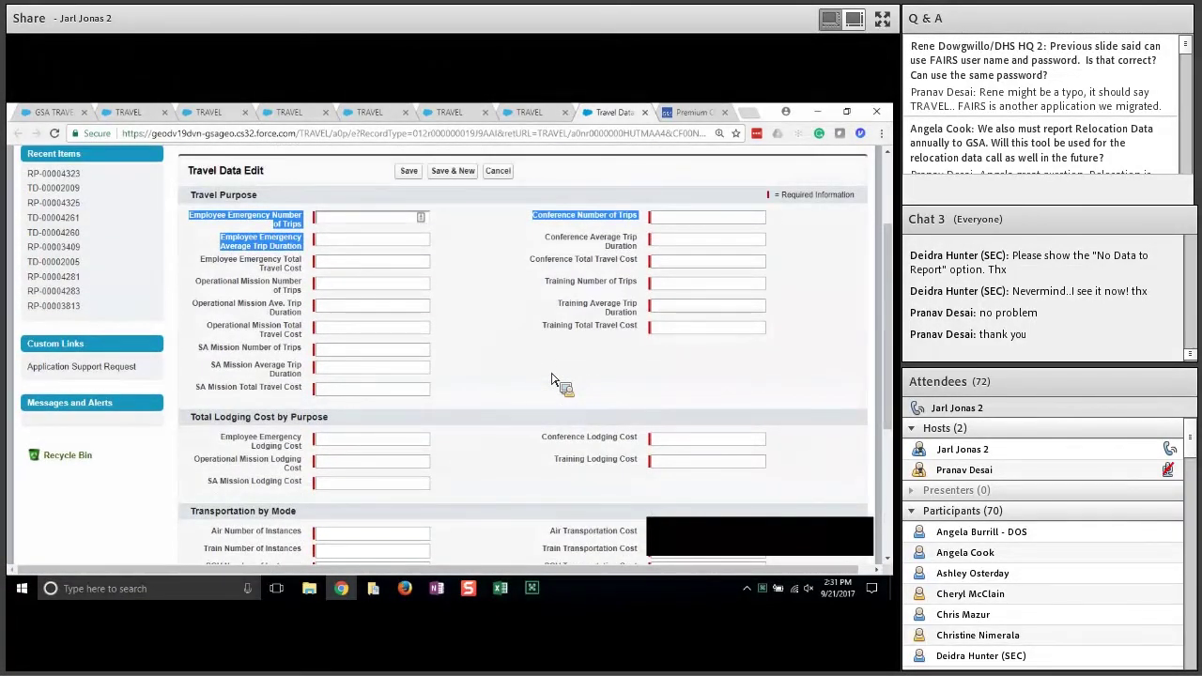
scroll(552, 381, up, 2)
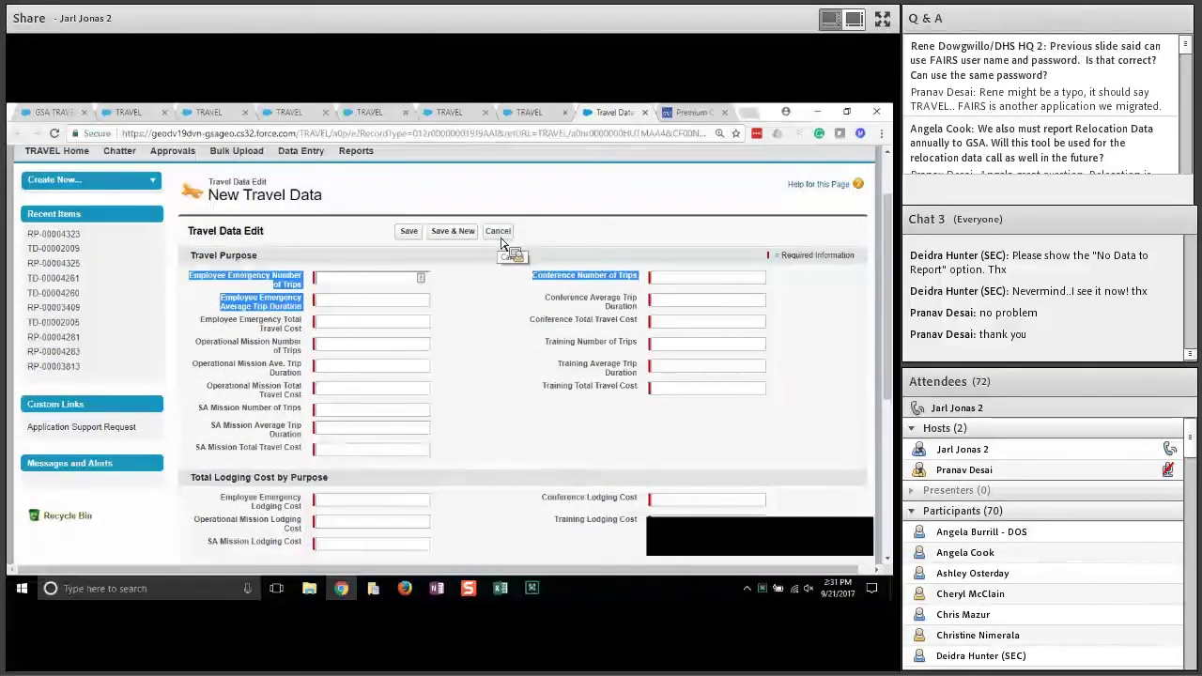
click(564, 232)
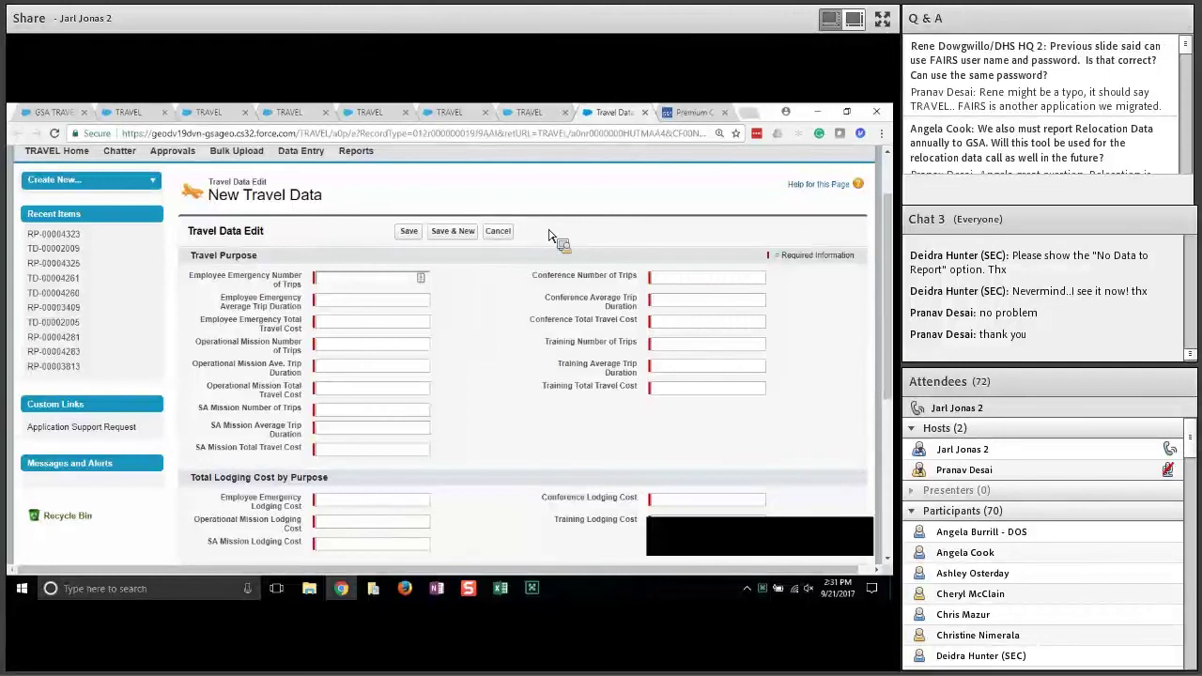
click(499, 231)
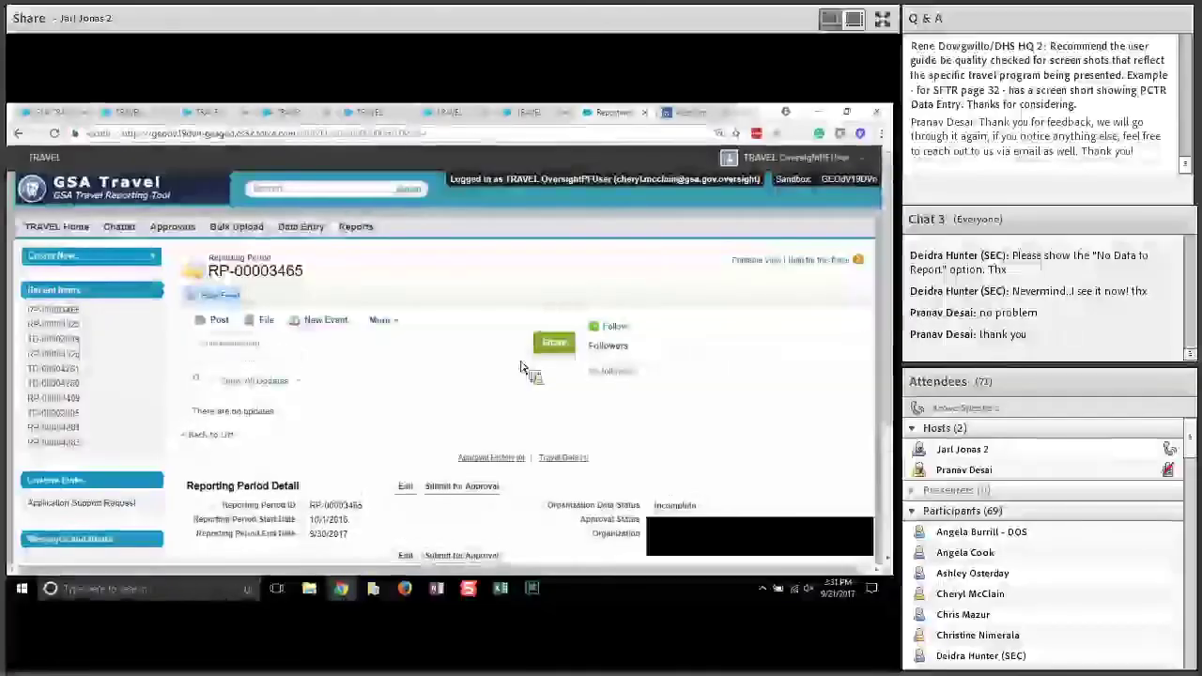
- Open travel data record TD-00004234 from the reporting period and review its travel purpose, lodging and transportation figures
scroll(380, 406, down, 3)
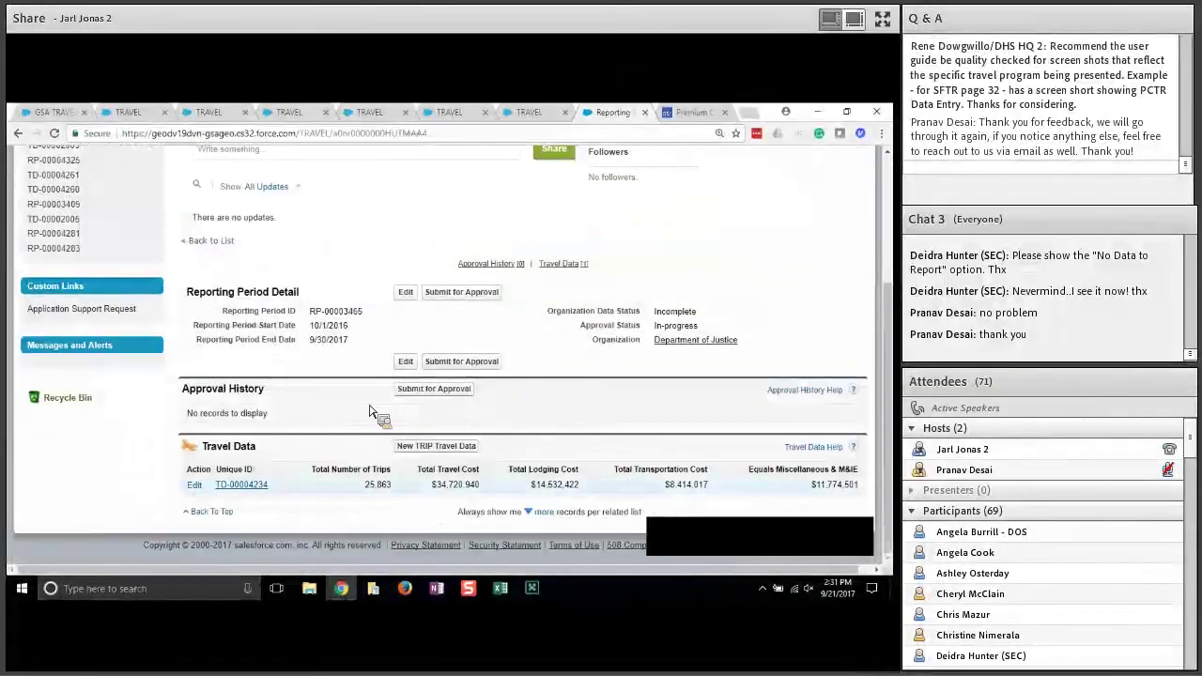
click(246, 485)
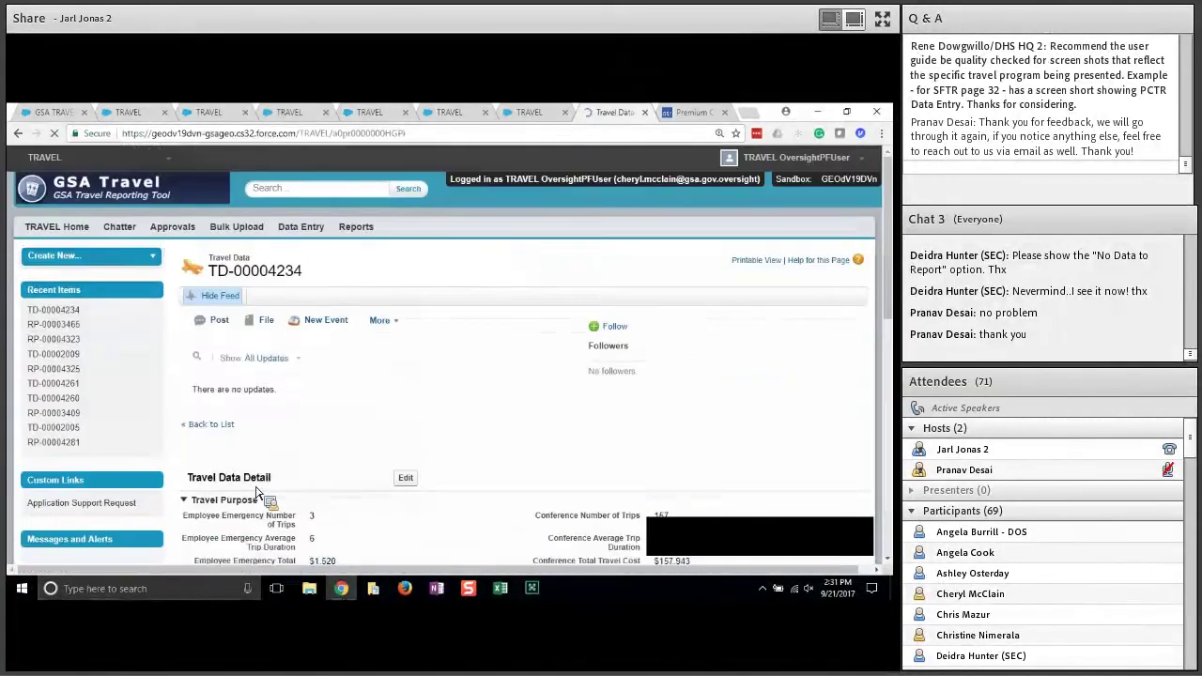
scroll(395, 436, down, 3)
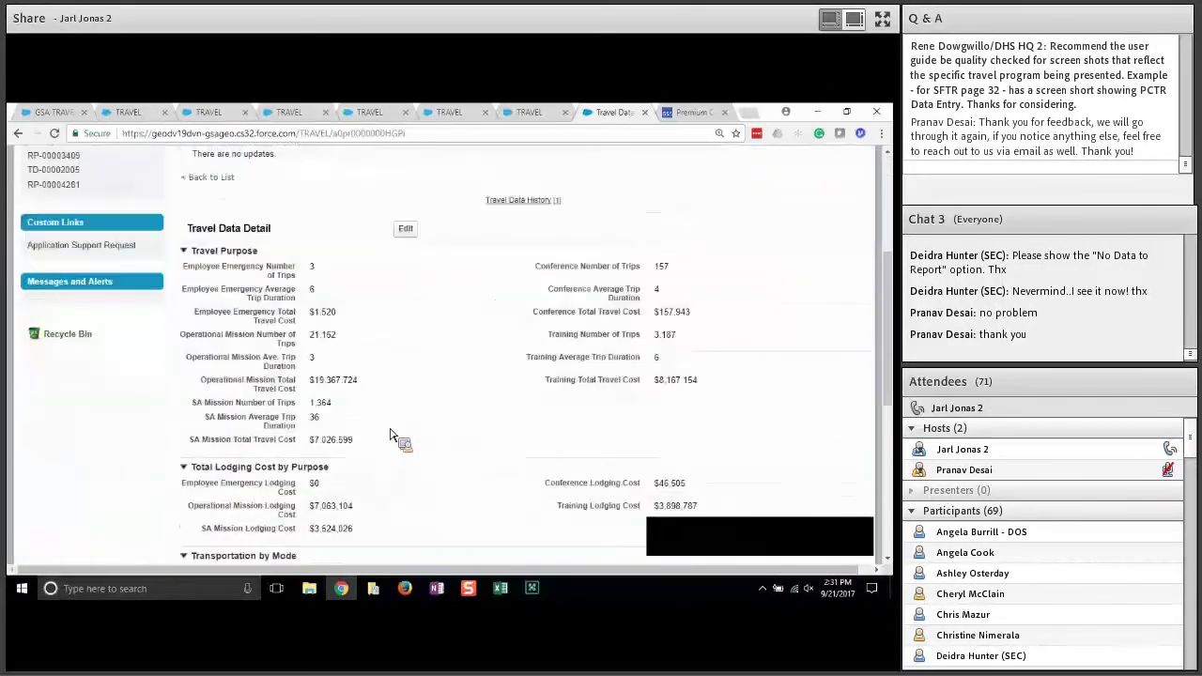
scroll(392, 435, down, 2)
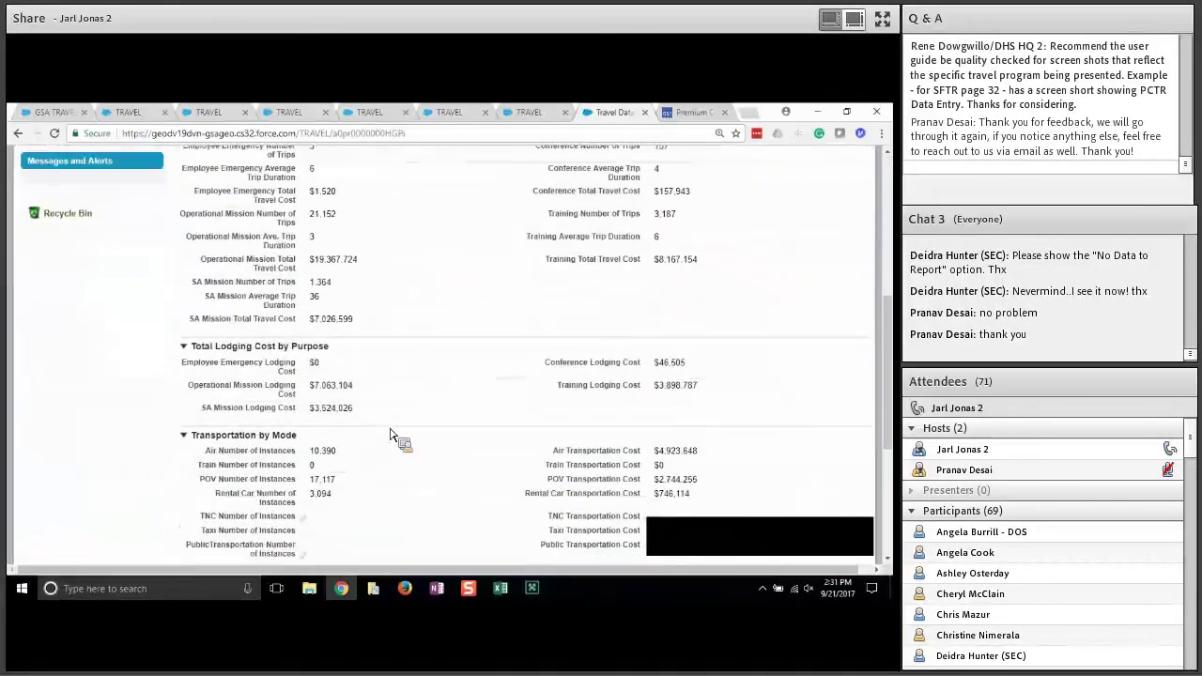
scroll(390, 434, up, 1)
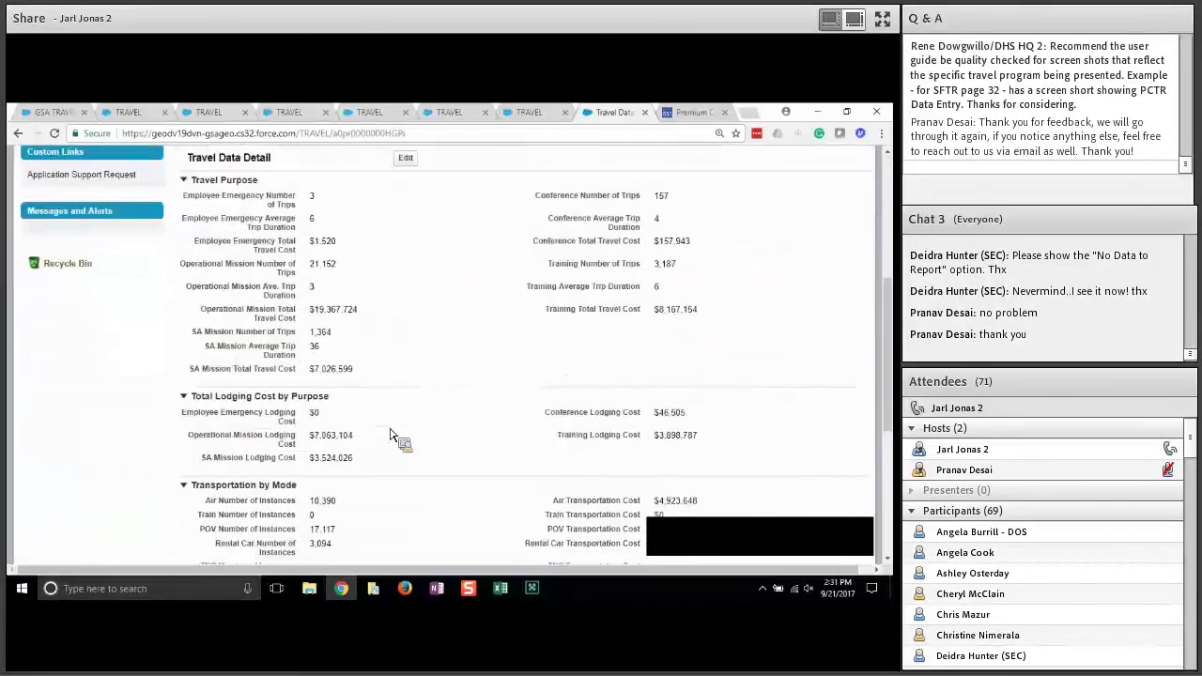
- Open travel data record TD-00004234 for editing, review its editable fields and cancel without saving
click(406, 160)
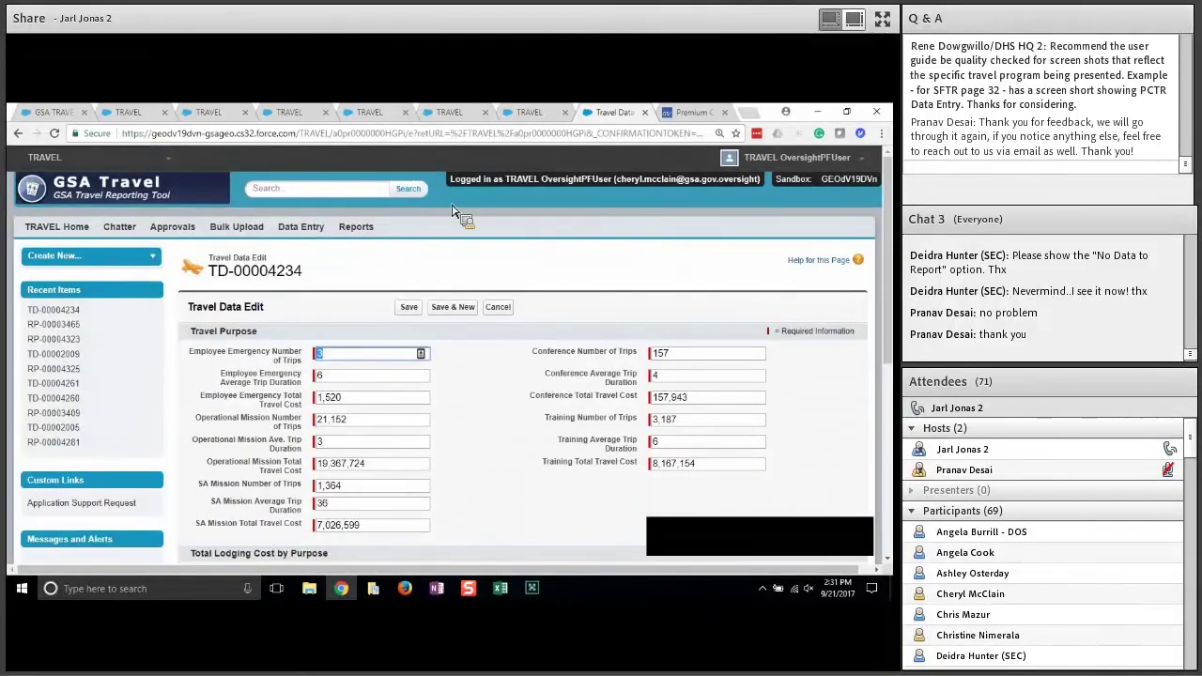
scroll(583, 325, down, 6)
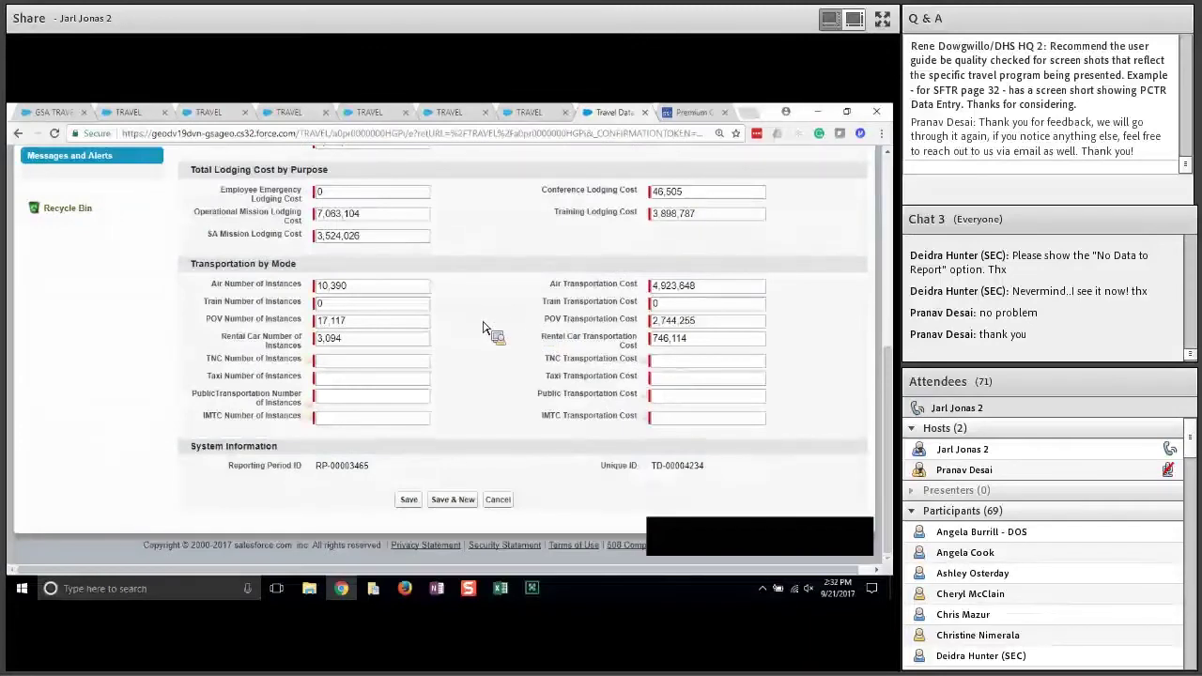
scroll(483, 327, up, 1)
scroll(484, 327, up, 5)
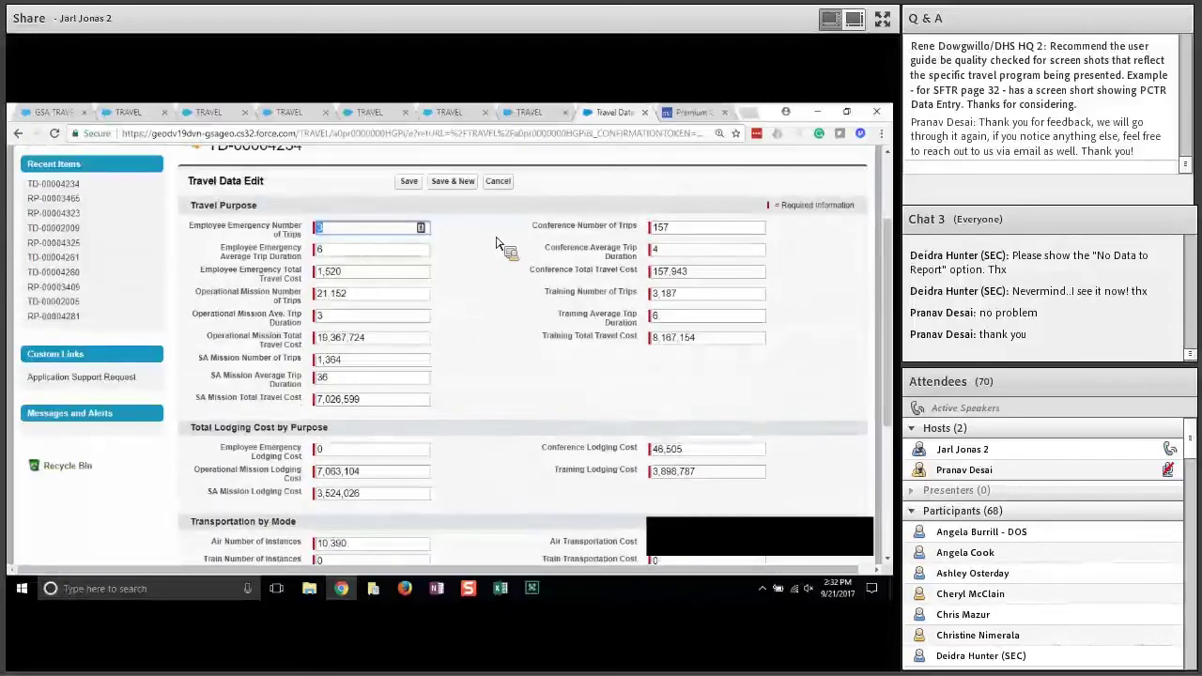
click(500, 182)
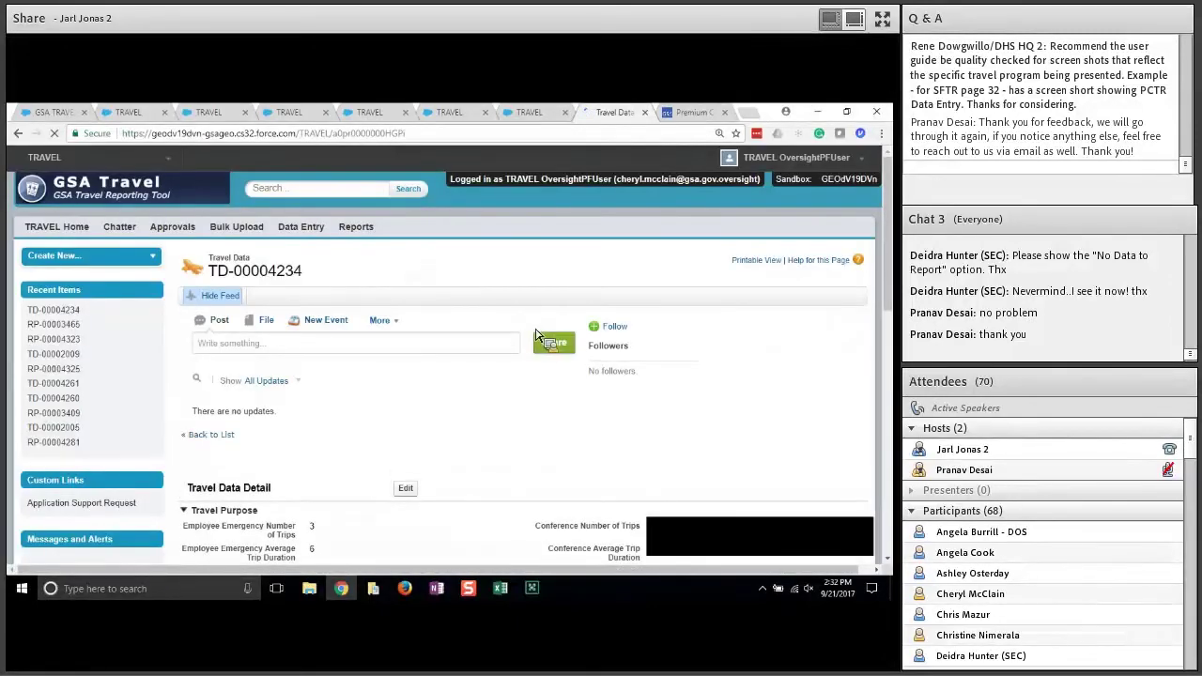
- Return to the parent reporting period RP-00003465 and highlight its Organization Data Status to check submission readiness
scroll(380, 361, down, 10)
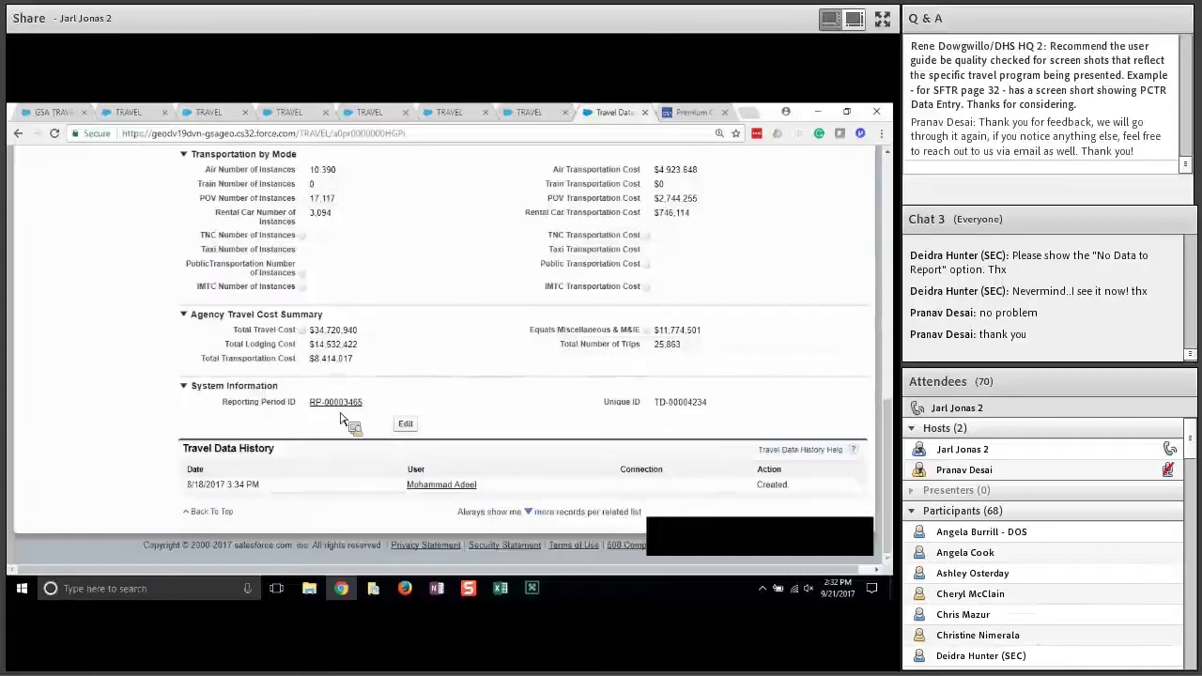
click(347, 409)
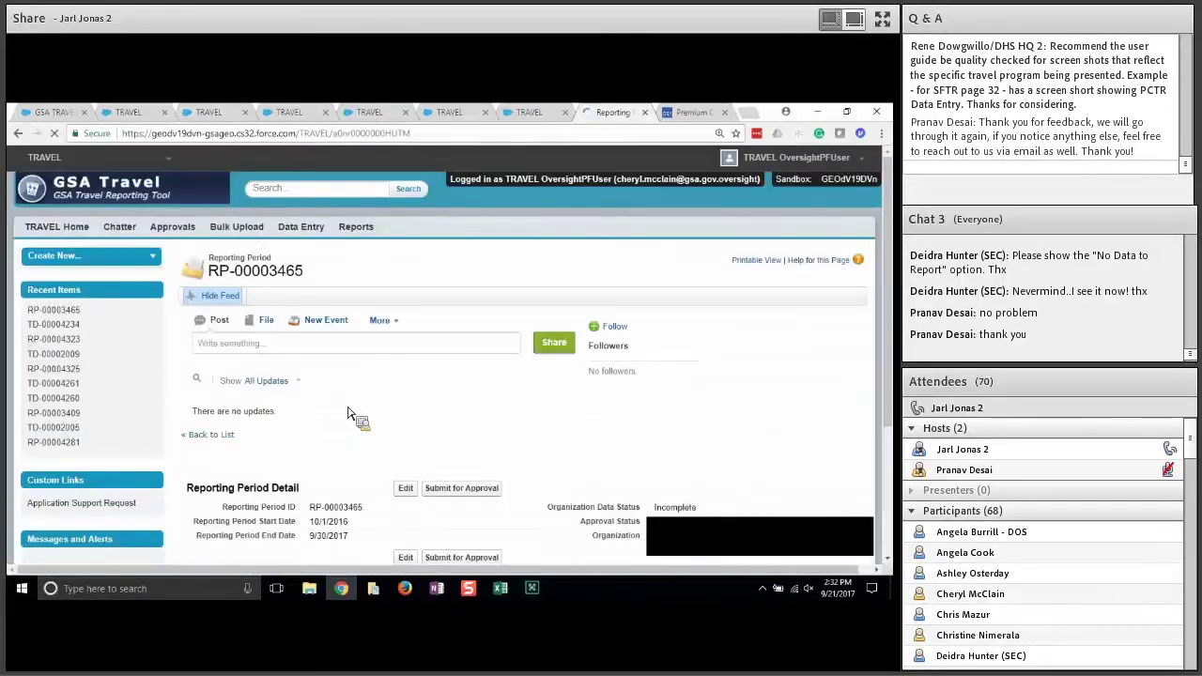
scroll(348, 414, down, 5)
drag(548, 310, 467, 367)
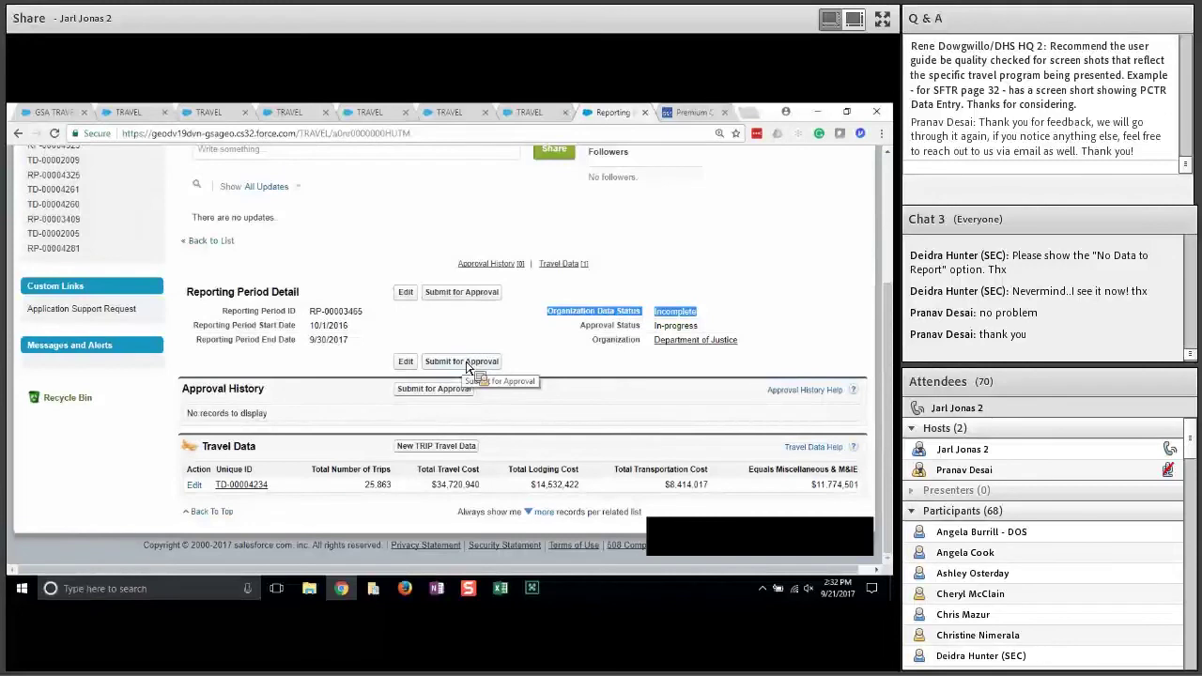
drag(467, 367, 467, 366)
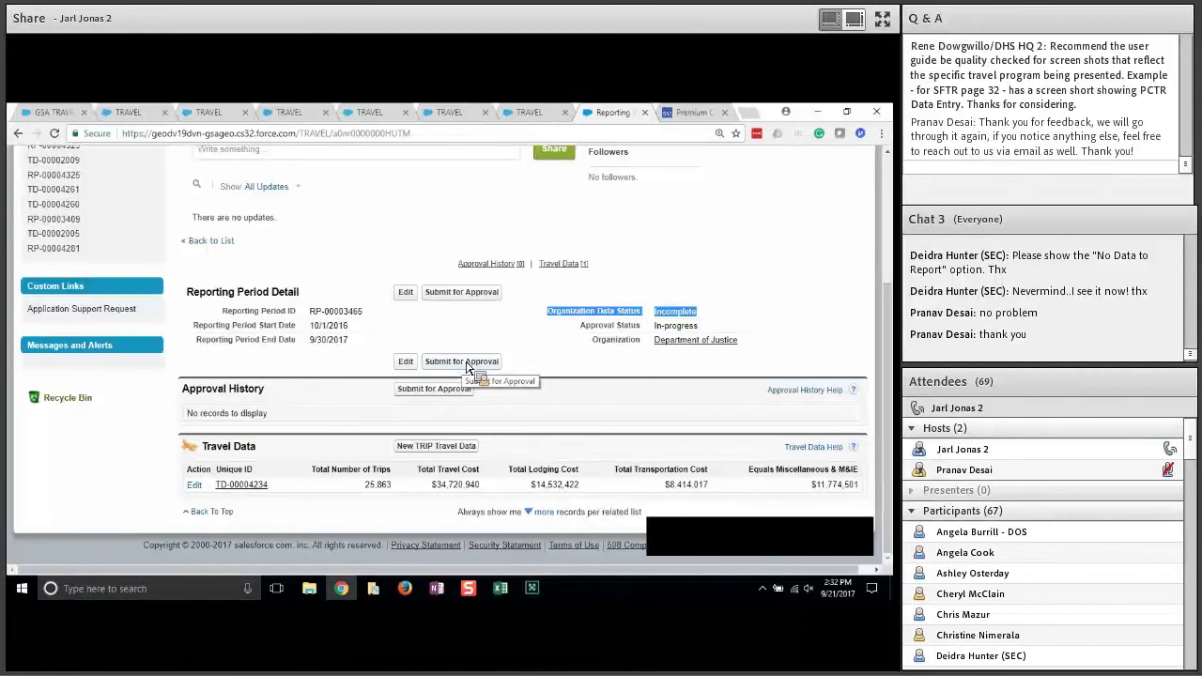
- Open the Bulk Upload page and review its template selection, data file upload and past submission errors sections
drag(467, 366, 247, 228)
scroll(475, 373, up, 2)
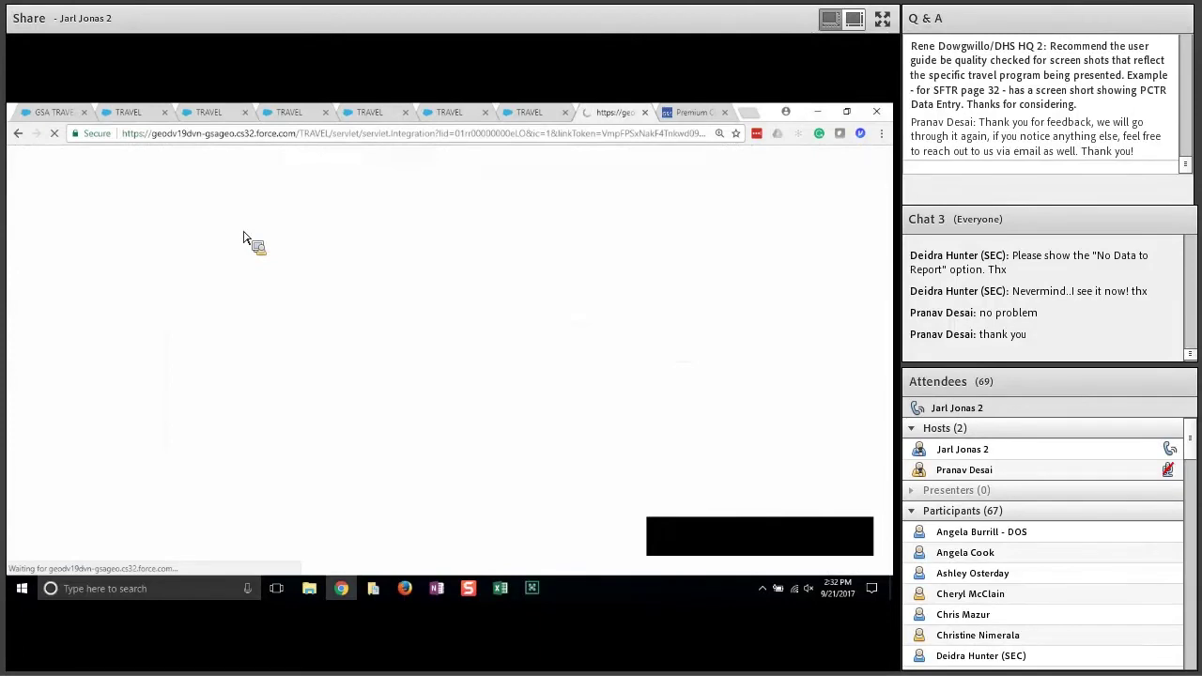
drag(243, 239, 460, 357)
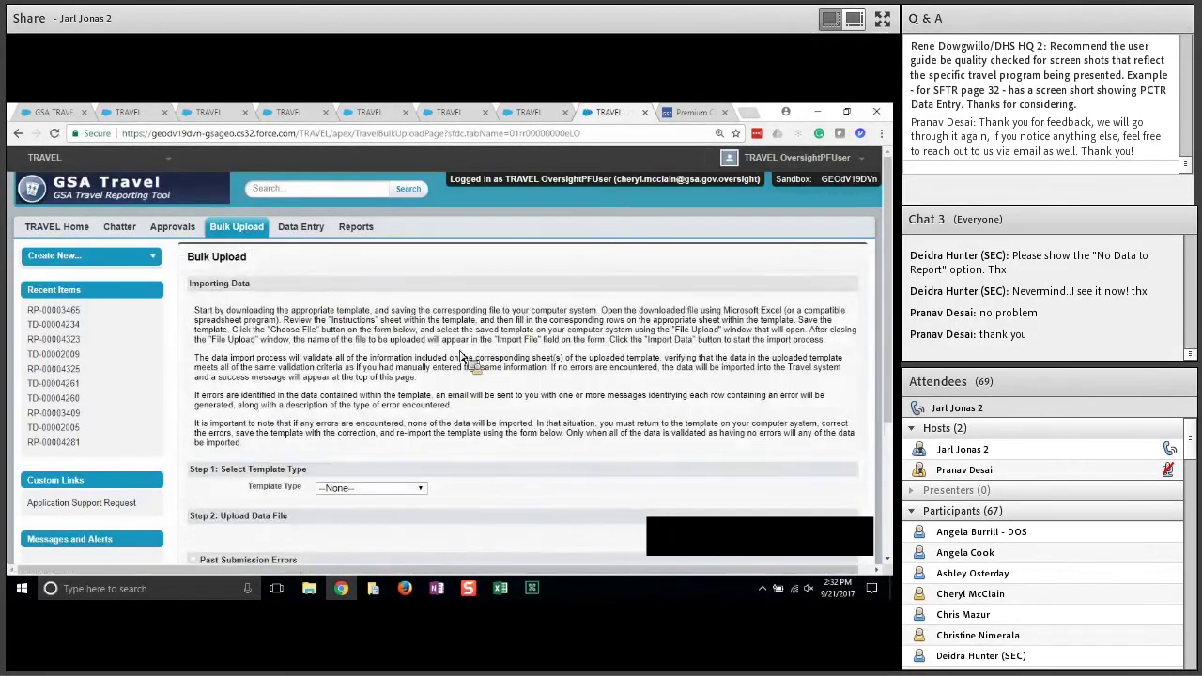
scroll(465, 359, down, 3)
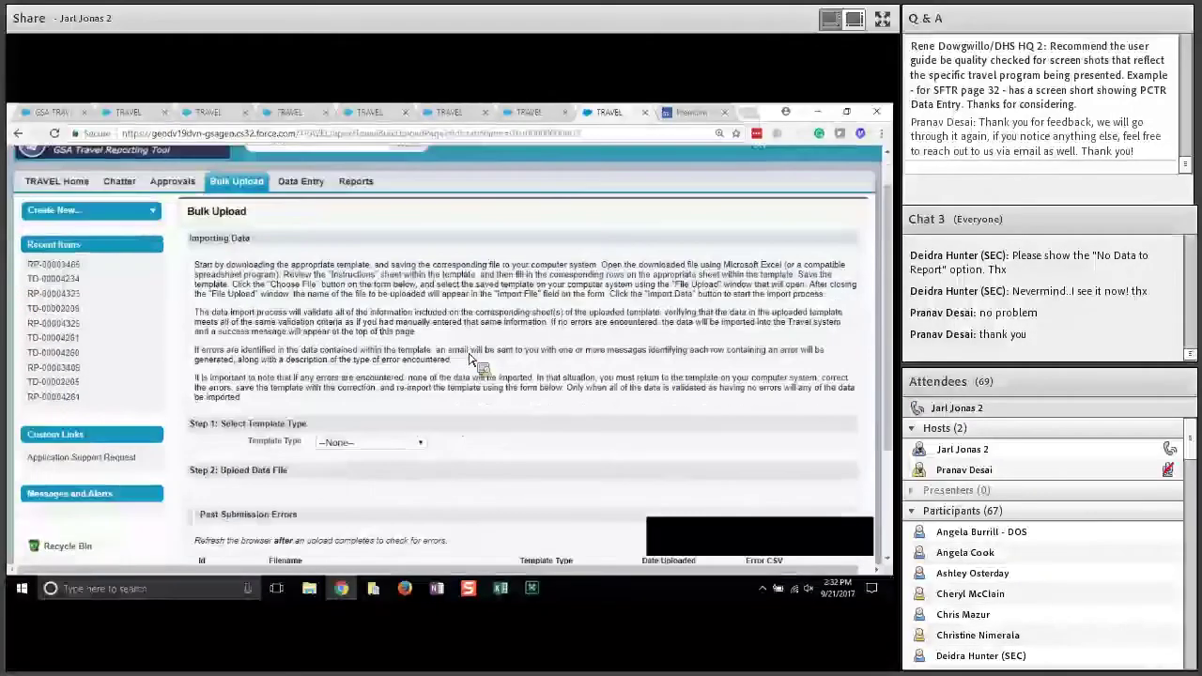
drag(469, 359, 486, 344)
scroll(486, 344, up, 2)
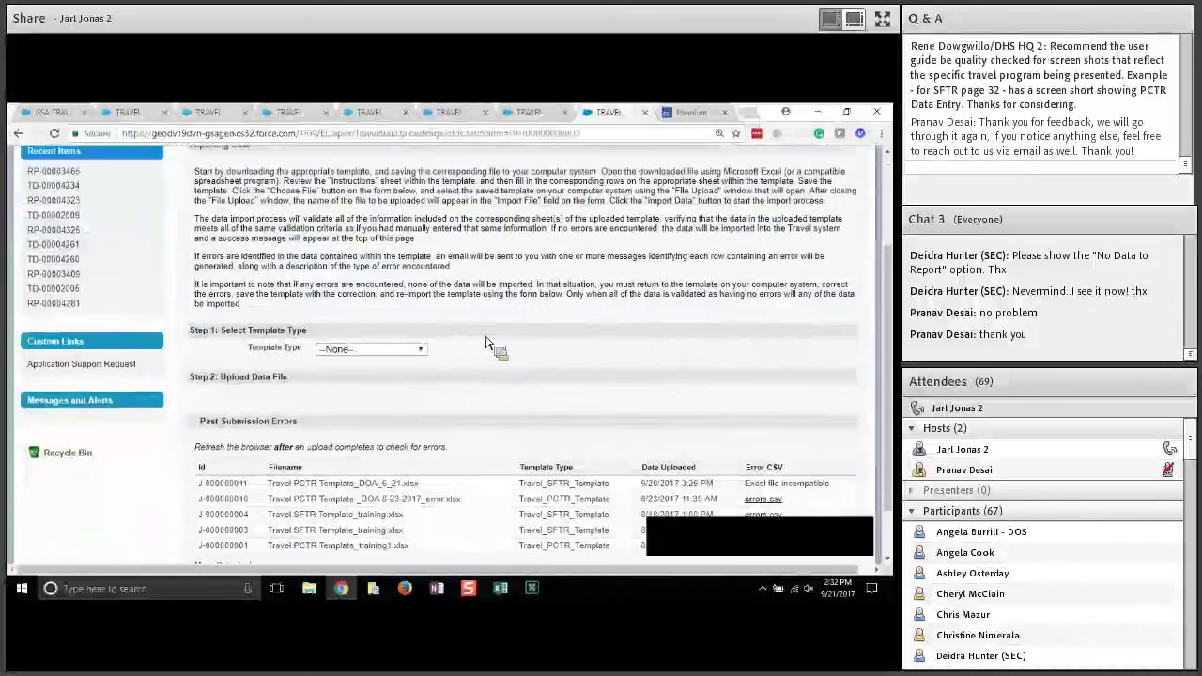
drag(486, 344, 215, 236)
scroll(403, 271, up, 1)
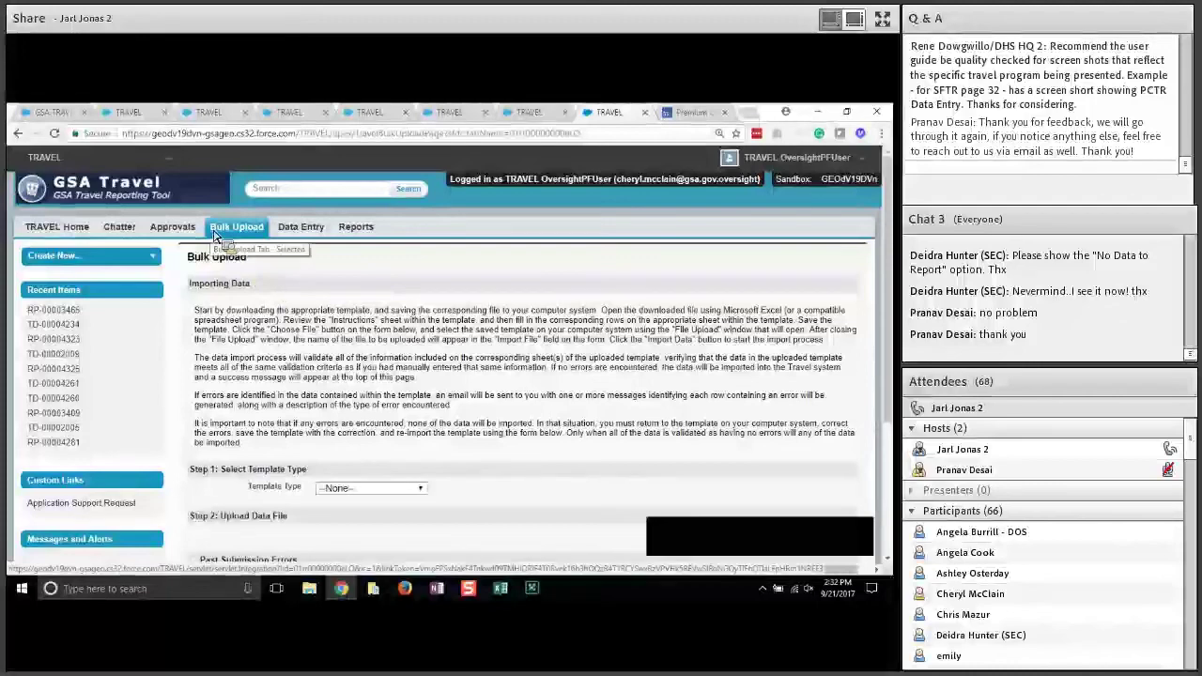
- Reload the Bulk Upload page and highlight all the Importing Data instructions for reading
click(215, 235)
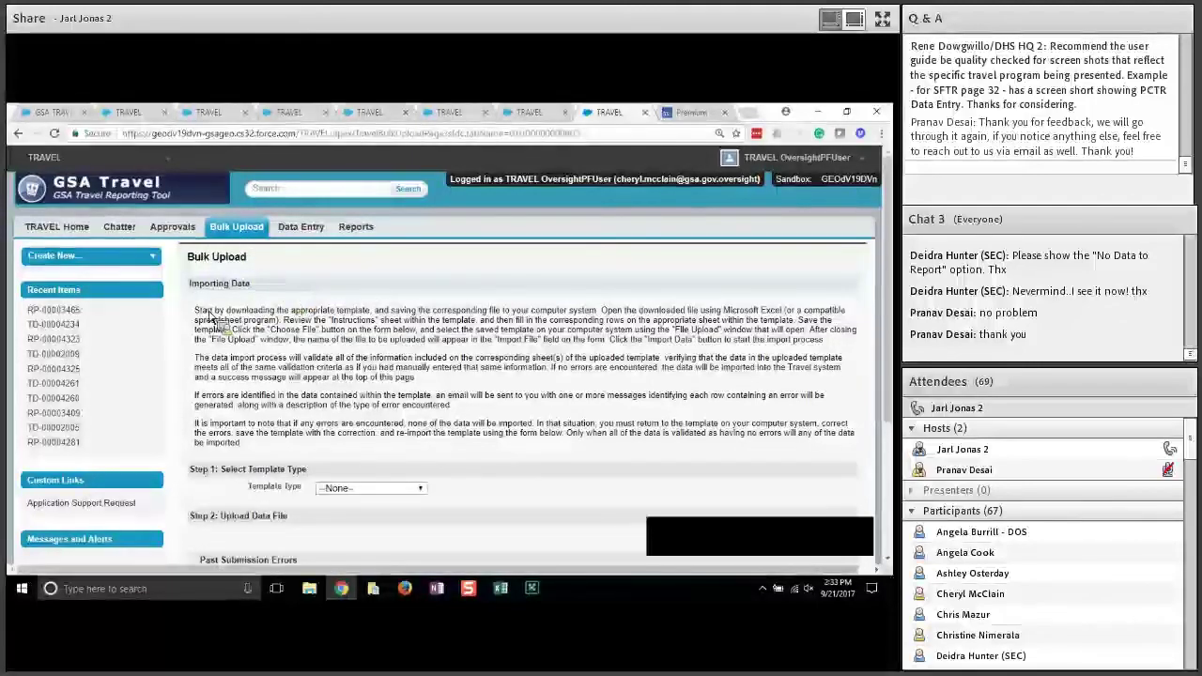
drag(196, 310, 265, 444)
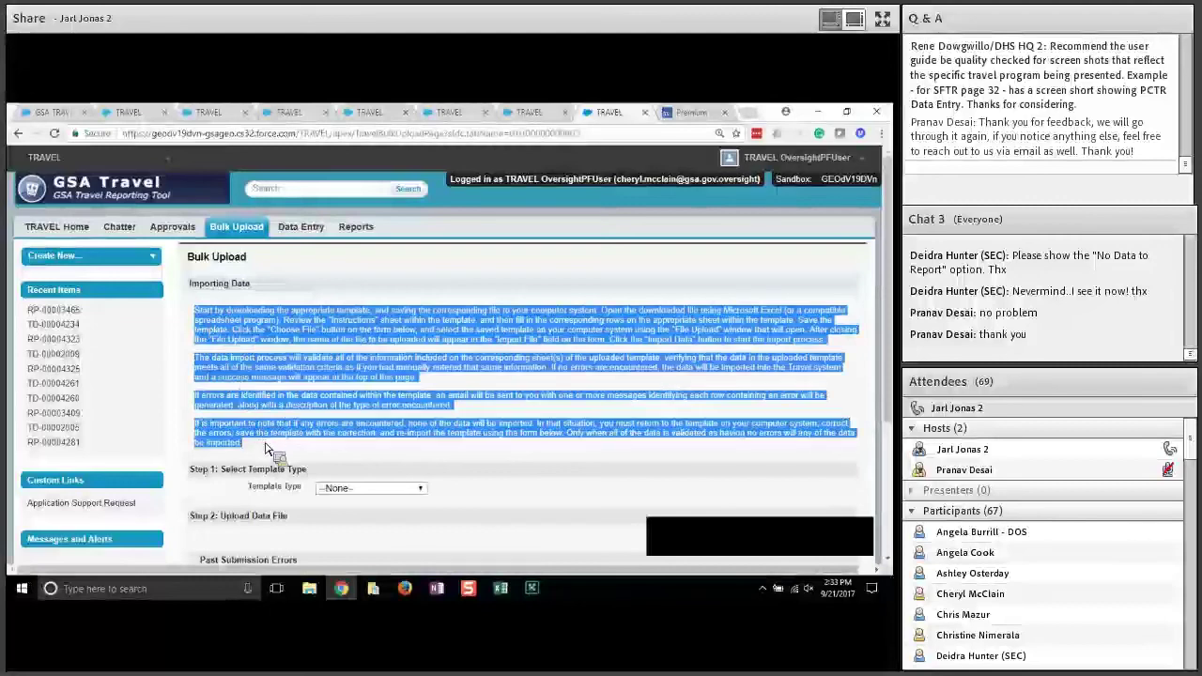
drag(266, 449, 447, 353)
- Highlight the Step 1 heading and set the bulk upload template type to Travel PCTR Template
scroll(447, 353, down, 2)
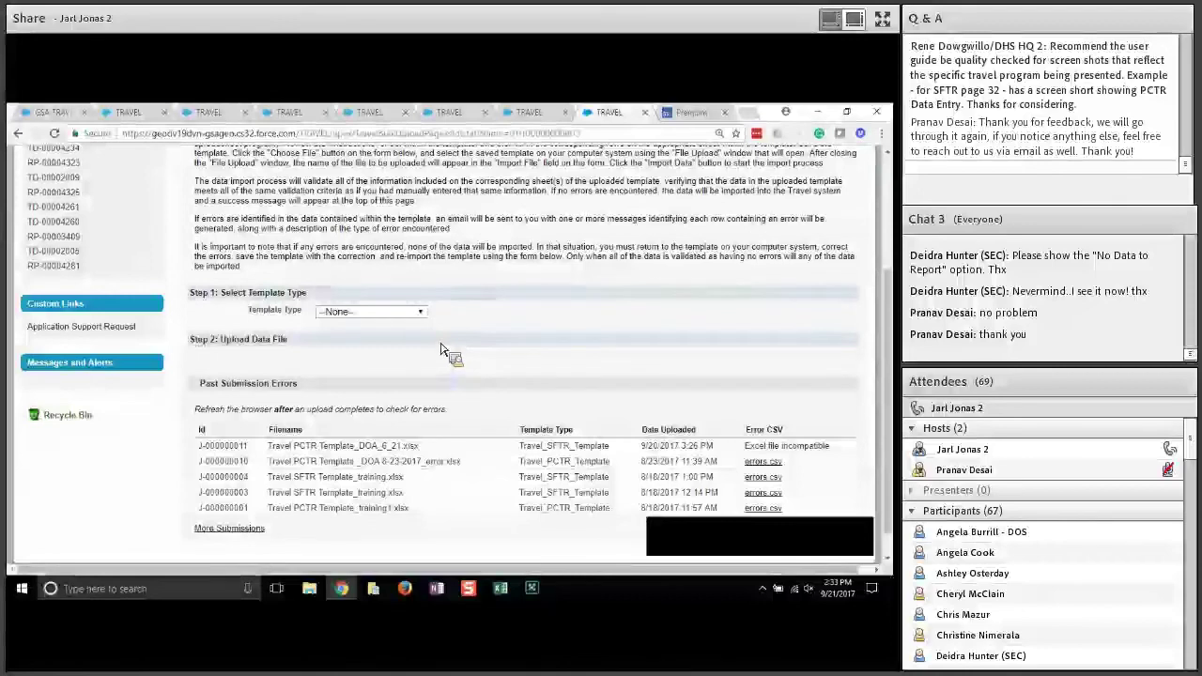
click(420, 313)
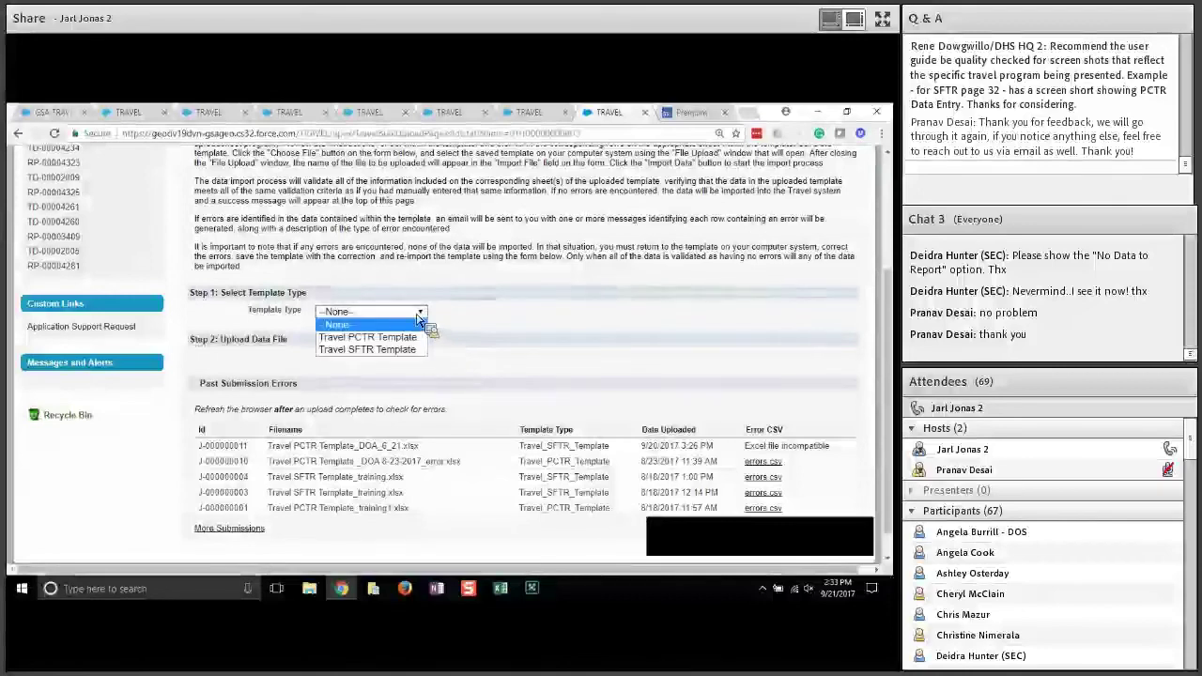
drag(308, 293, 192, 300)
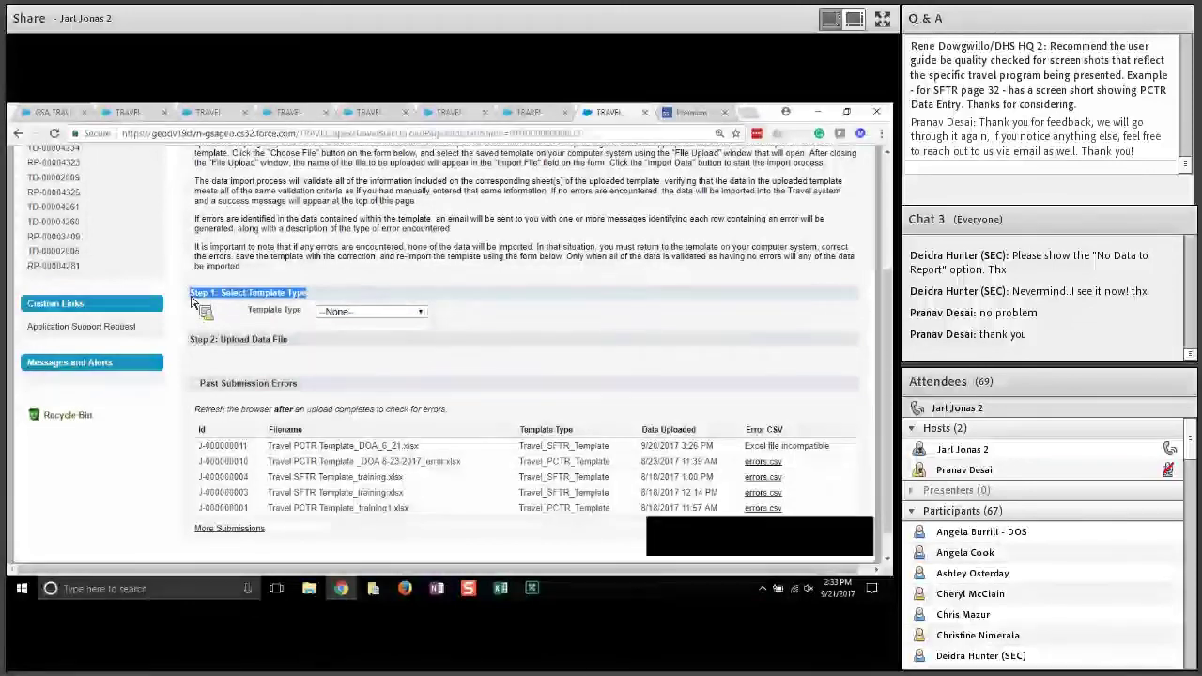
click(421, 314)
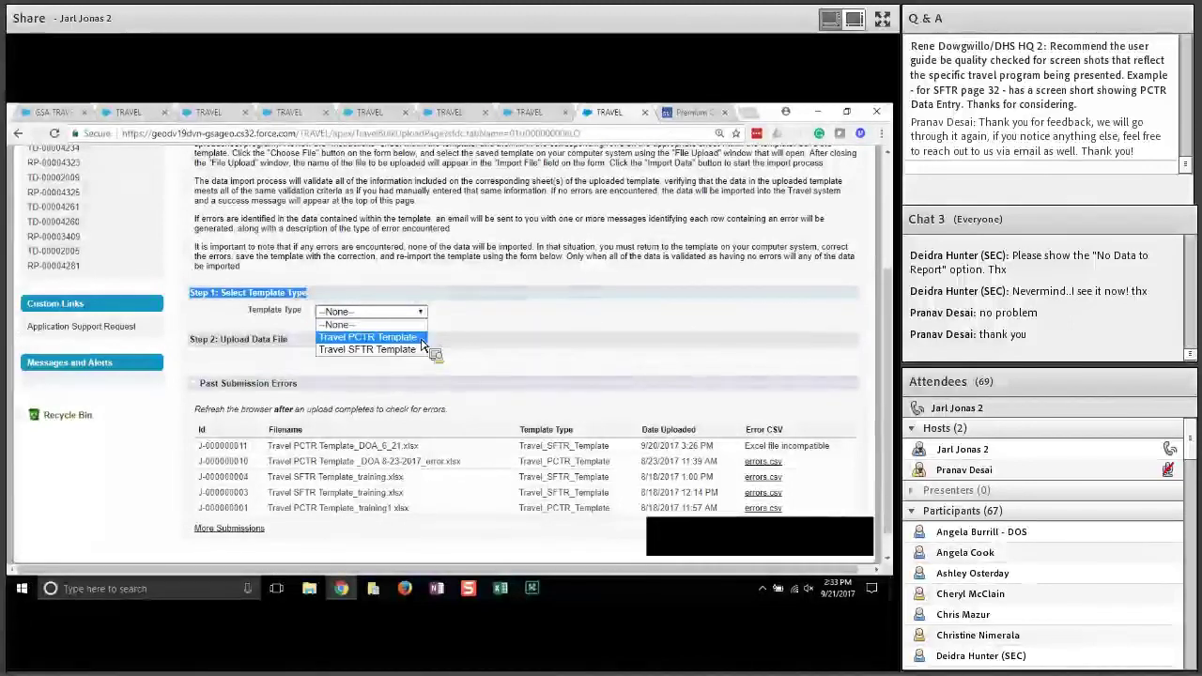
click(414, 337)
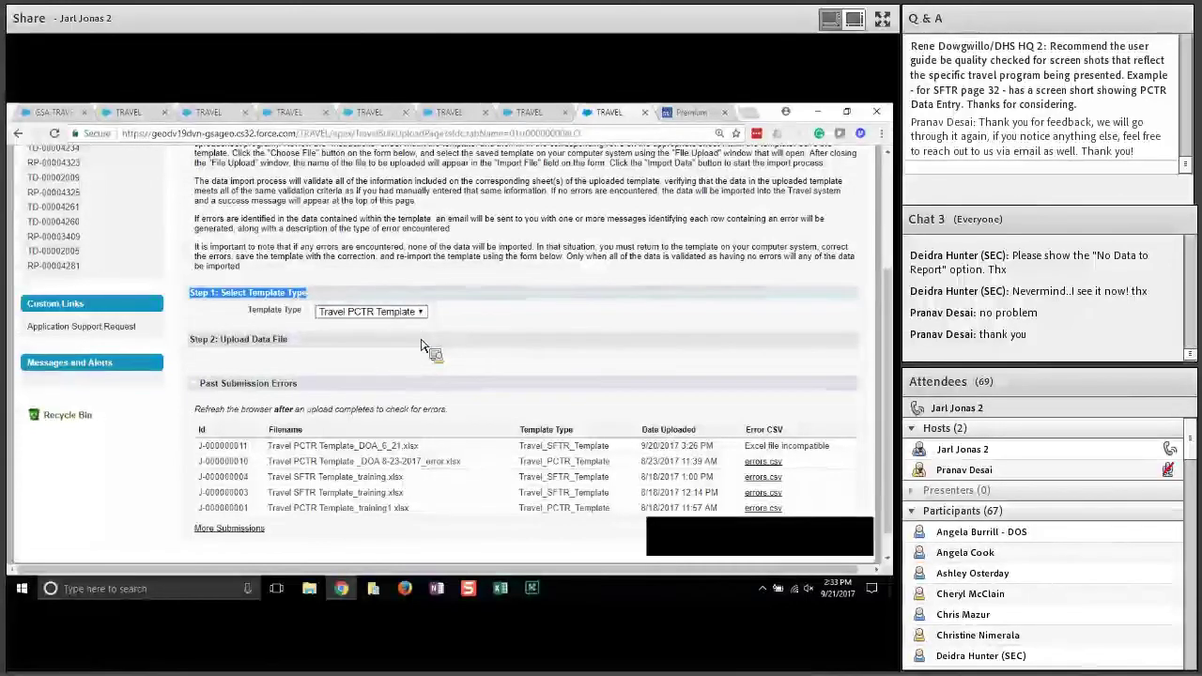
- Set the bulk upload template type to Travel SFTR Template
click(419, 312)
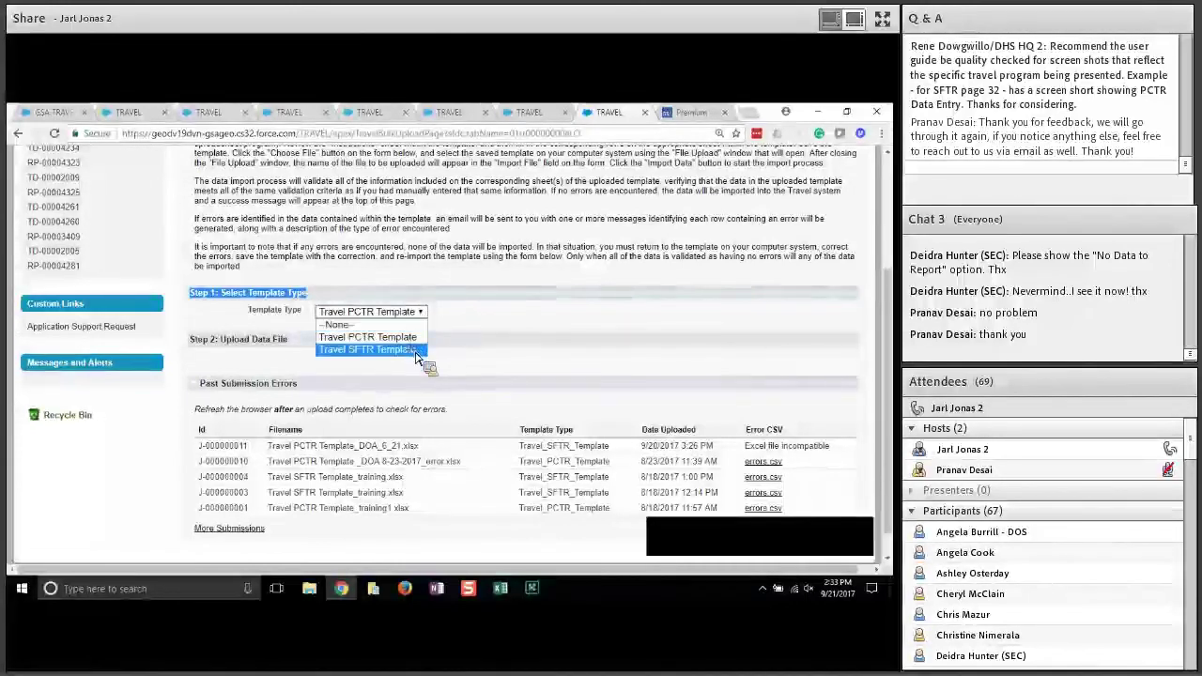
click(413, 349)
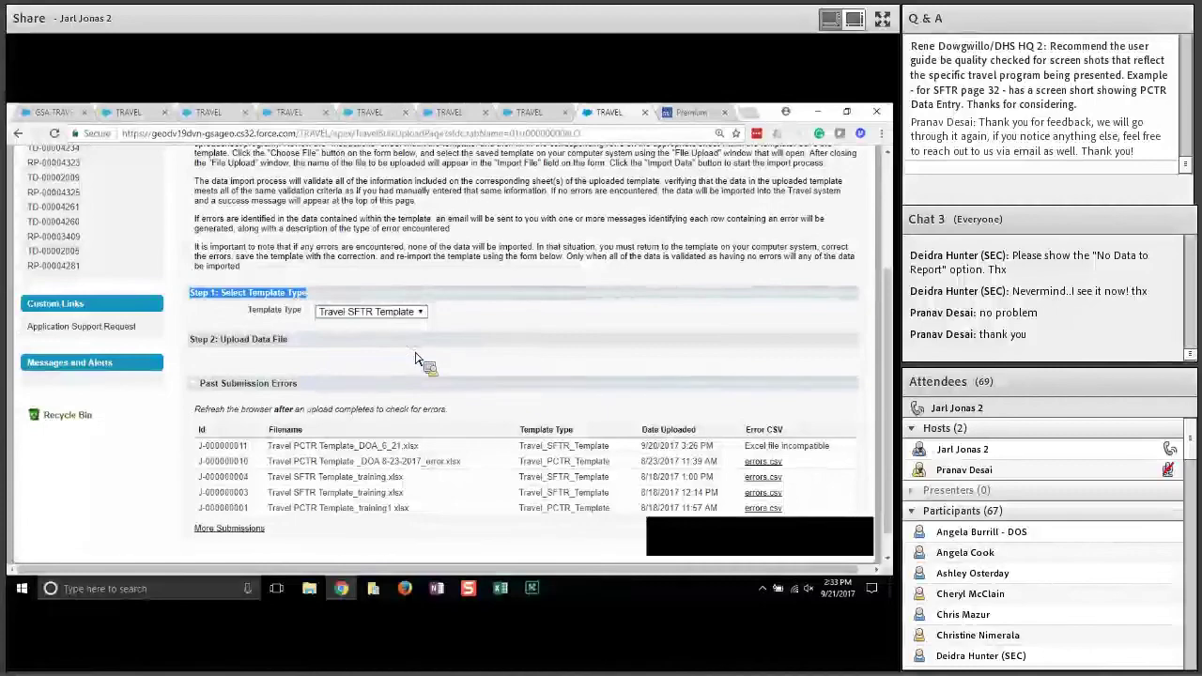
scroll(504, 297, up, 1)
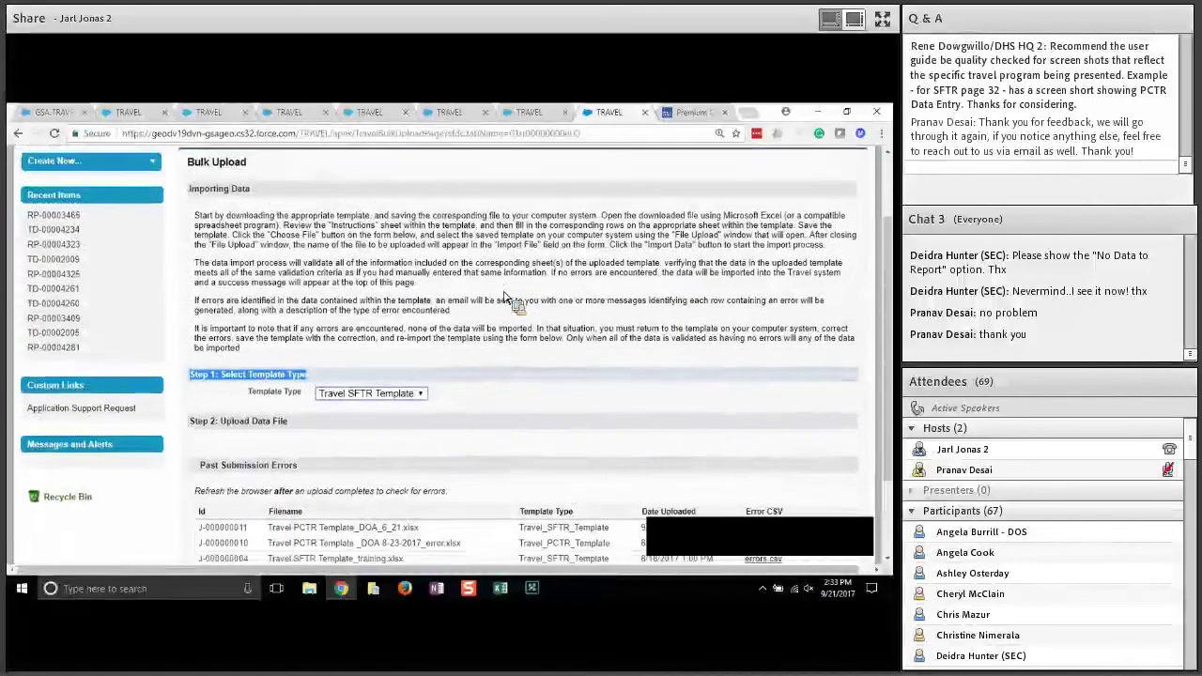
scroll(504, 297, down, 1)
- Change the bulk upload template type back to Travel PCTR Template
click(418, 301)
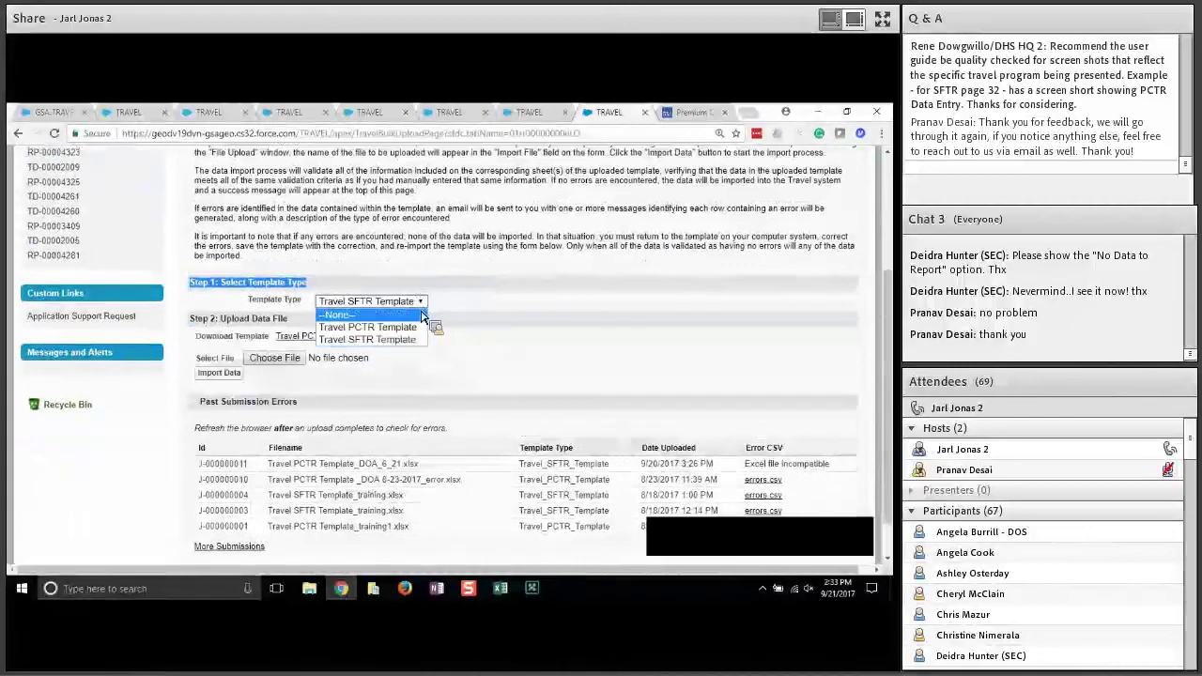
click(423, 313)
click(423, 311)
key(Up)
click(421, 326)
- Select Travel SFTR Template as the template type and try to download its template file
click(421, 303)
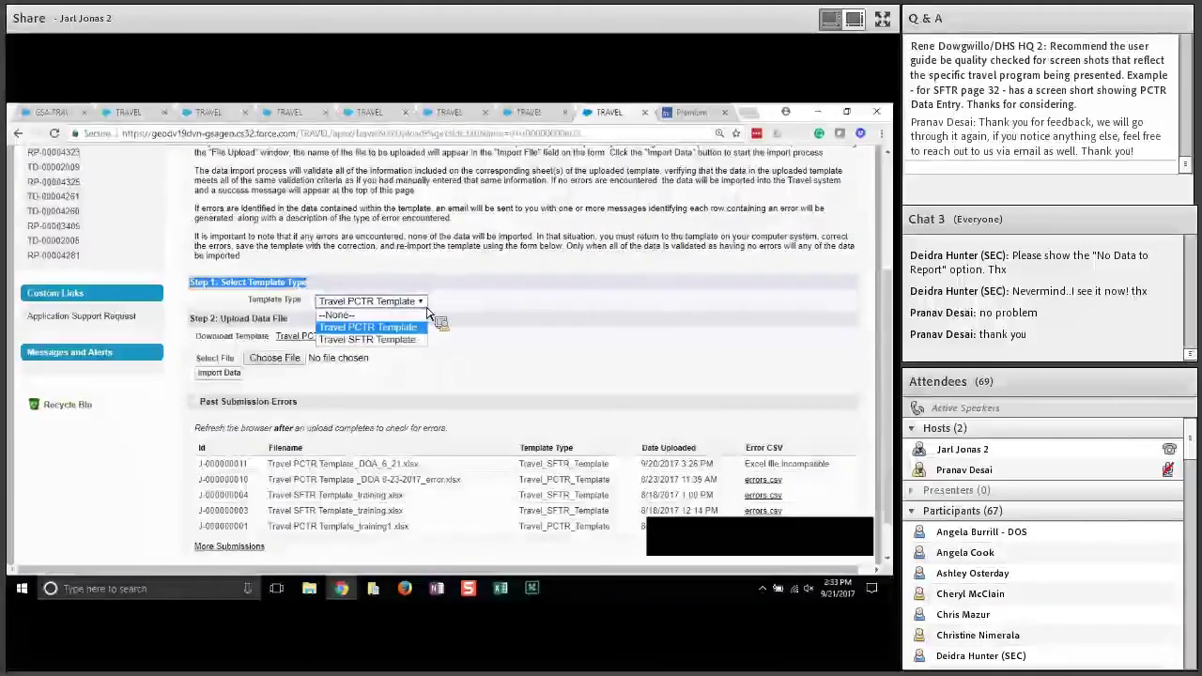
click(415, 338)
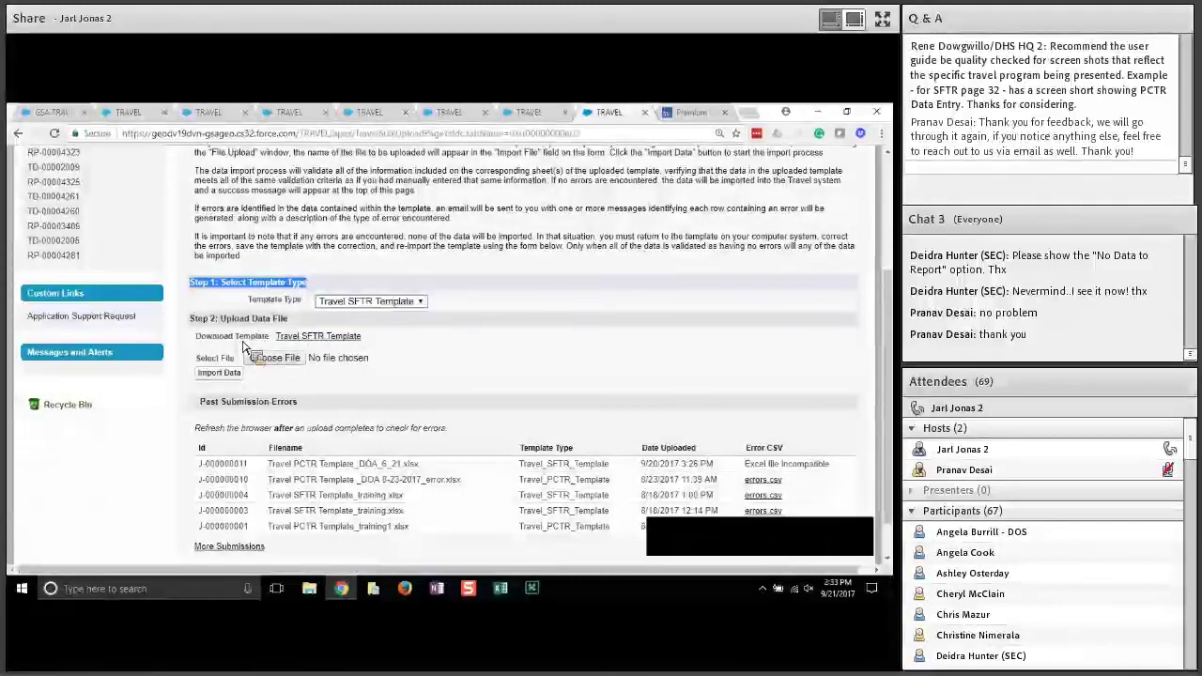
click(318, 338)
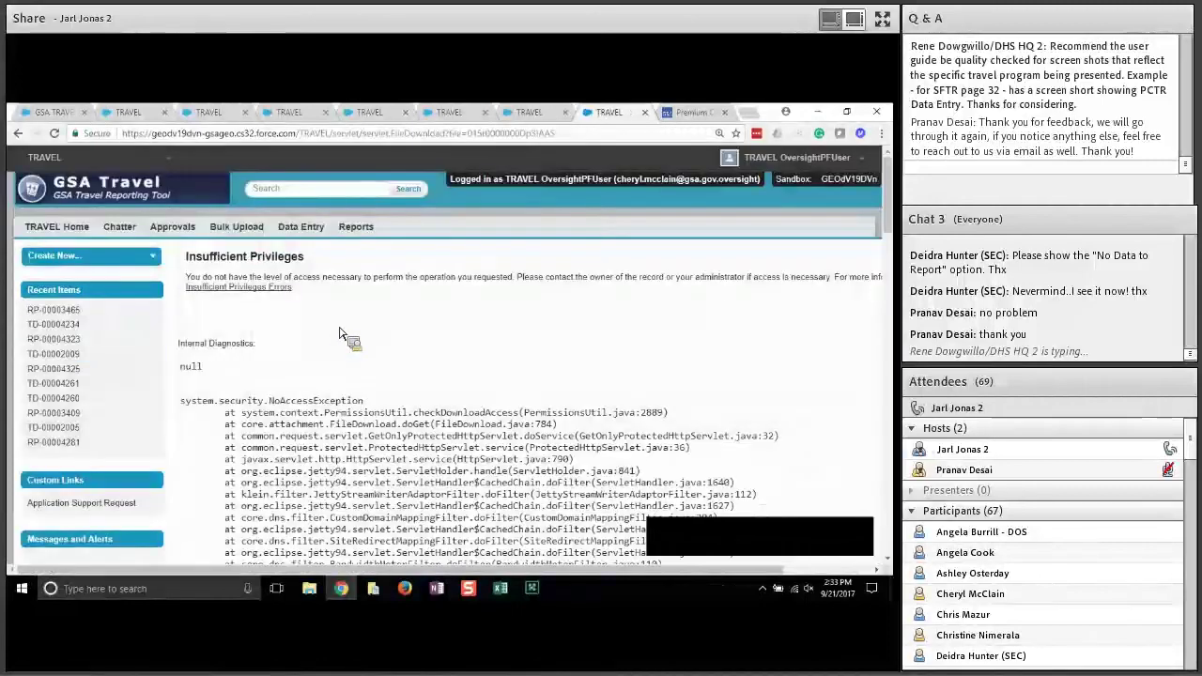
- Switch from the TRAVEL app to the internal GSA Government Engagement app and open its Bulk Upload page
click(237, 226)
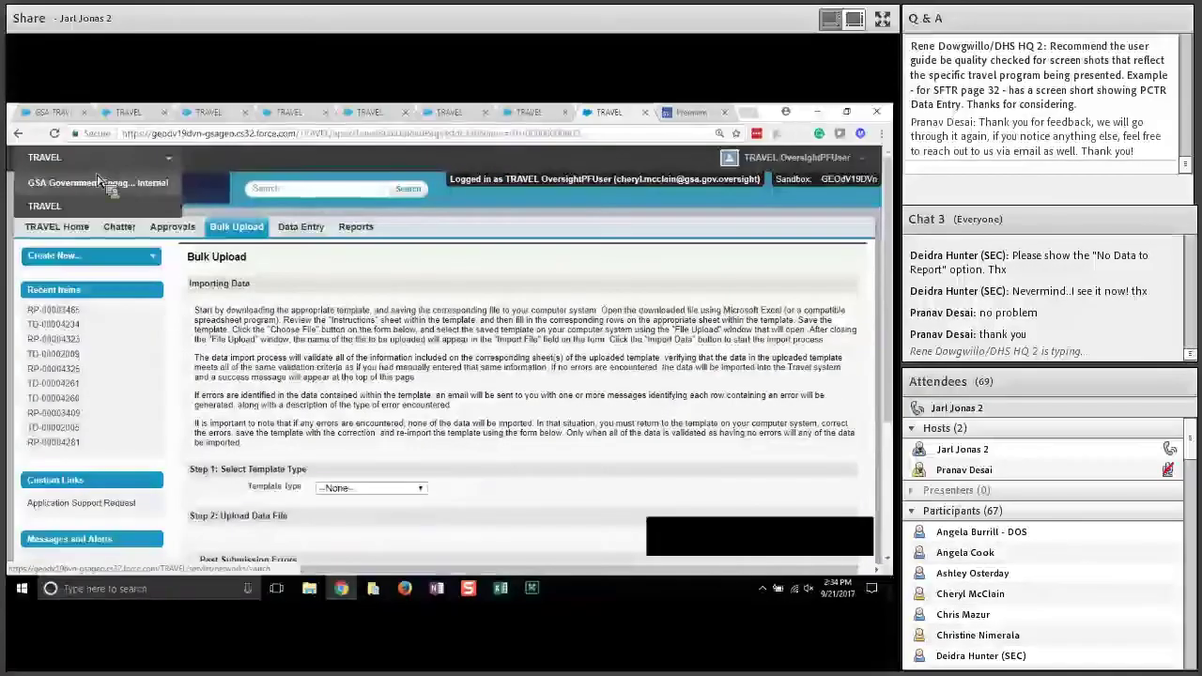
click(99, 185)
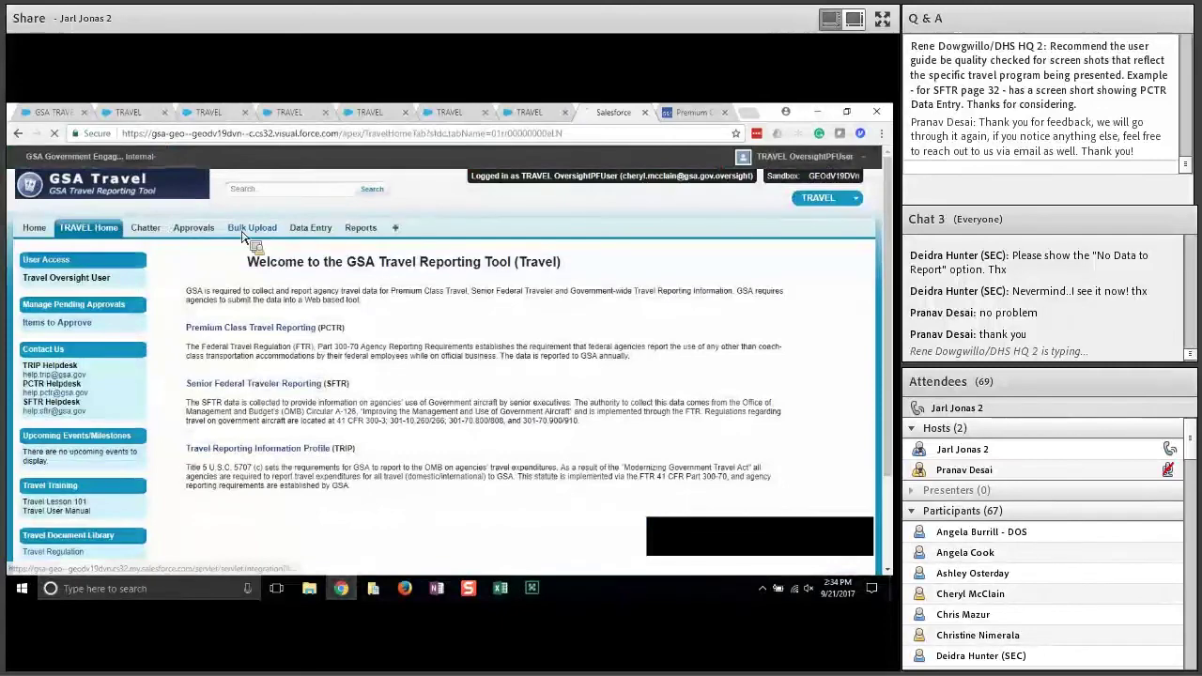
click(253, 229)
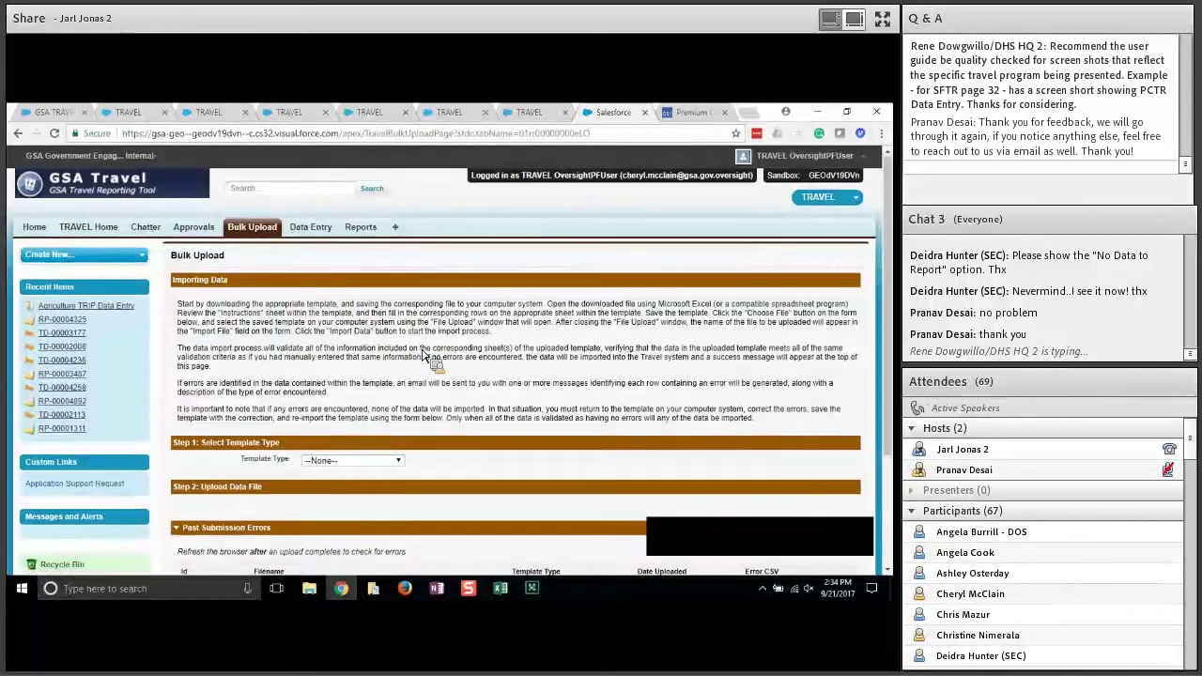
- Set the template type to Travel PCTR Template and download the template file
scroll(423, 357, down, 2)
click(399, 340)
click(404, 351)
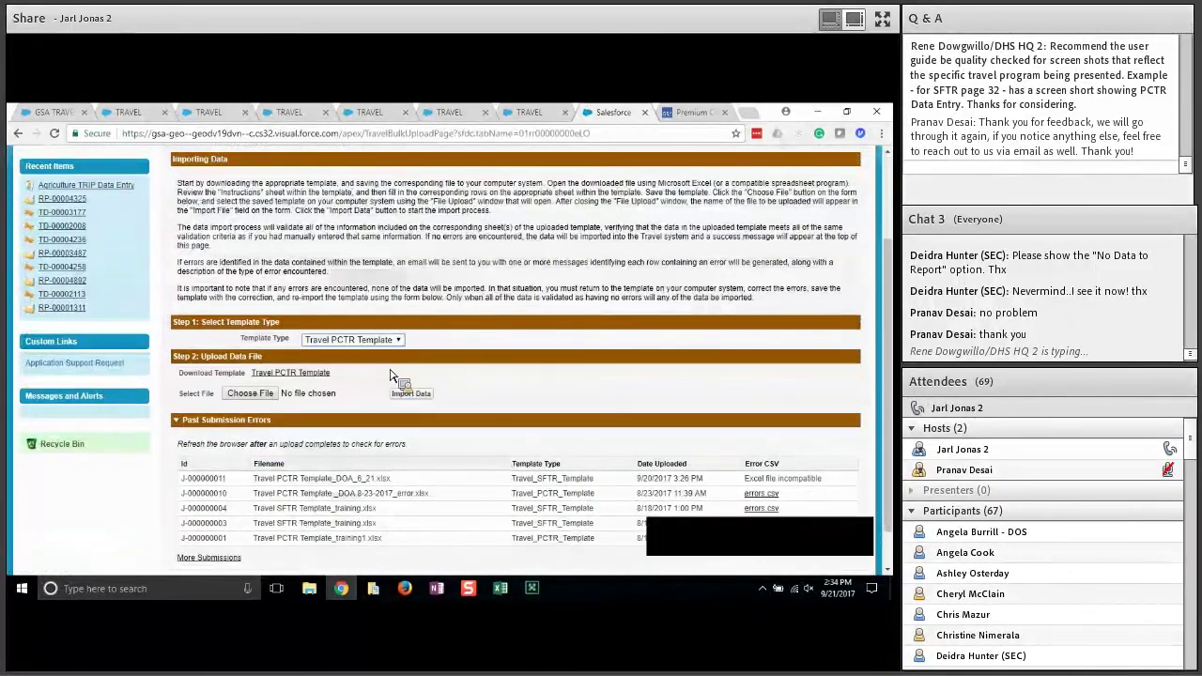
click(327, 376)
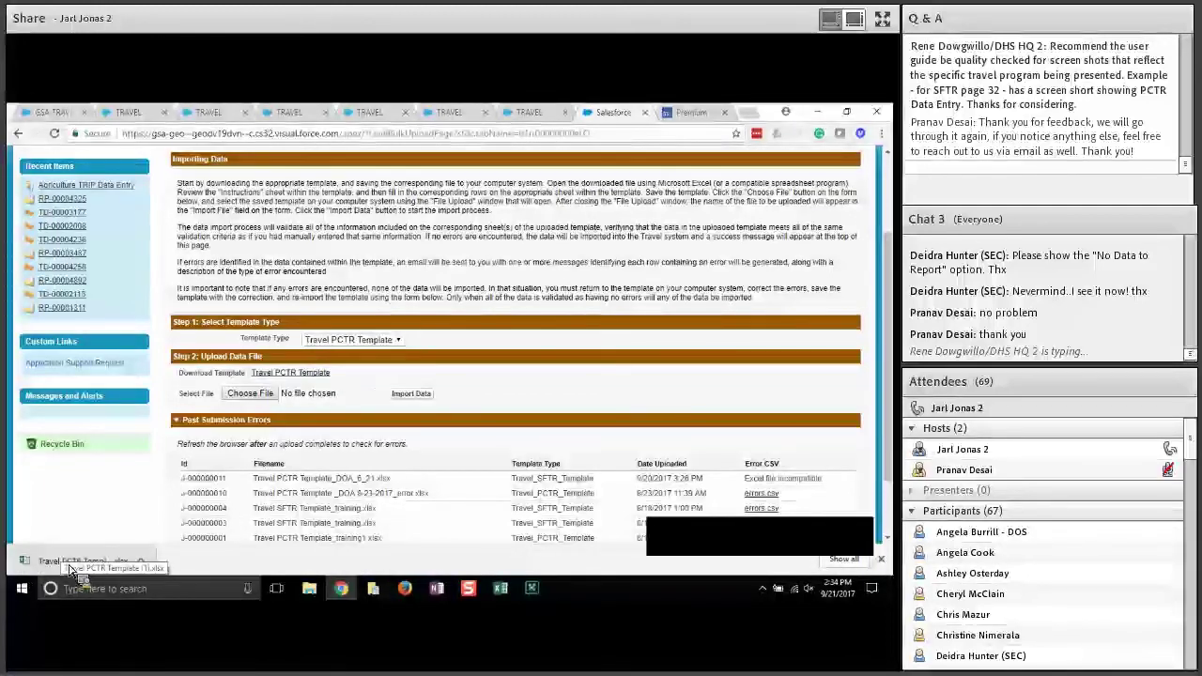
- Open the downloaded Travel PCTR Template (1) workbook in Excel, declining to open the mismatched report file
drag(70, 568, 330, 403)
key(alt+Tab)
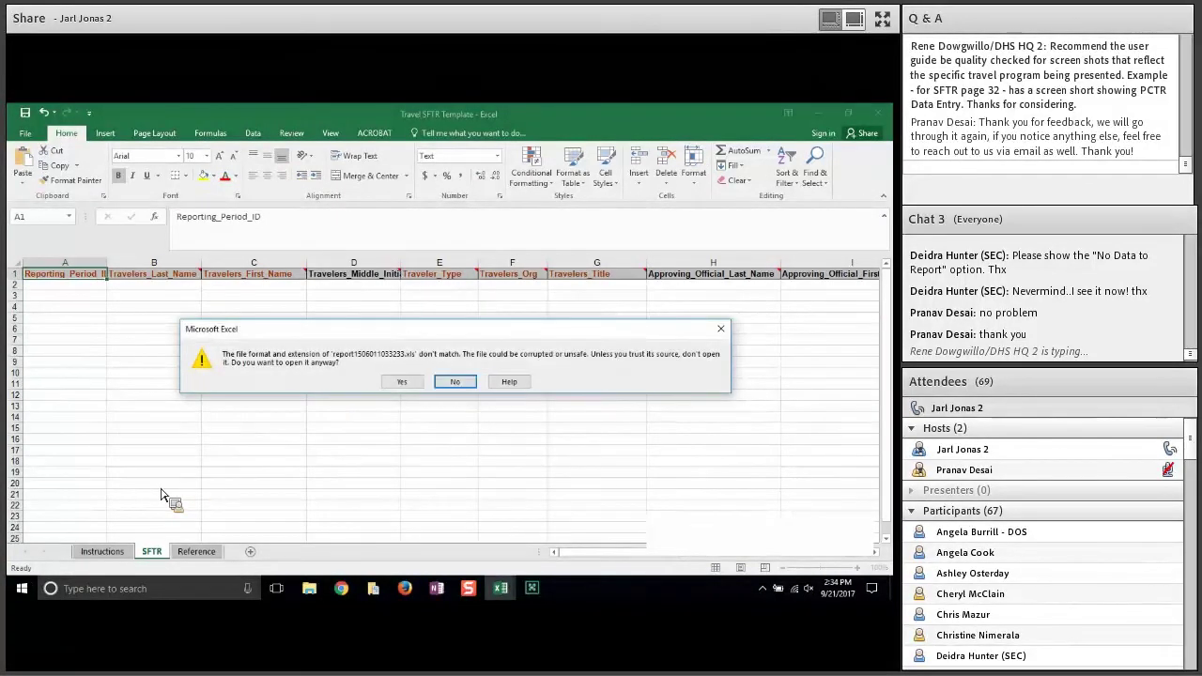
click(458, 382)
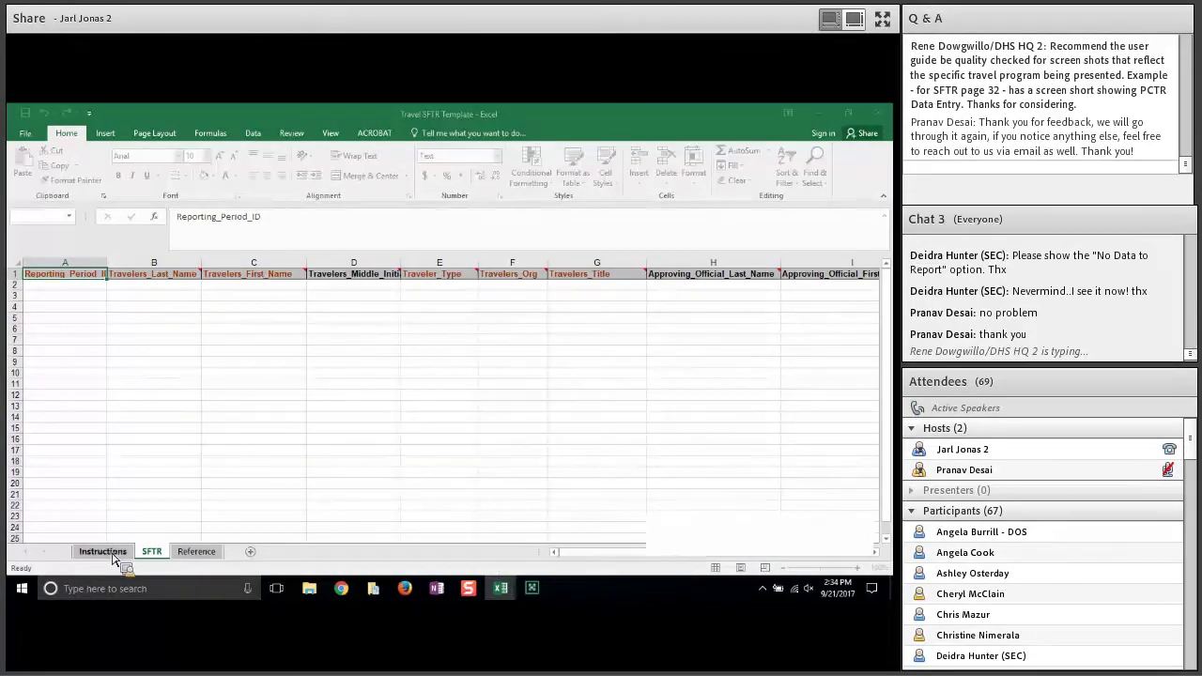
click(545, 157)
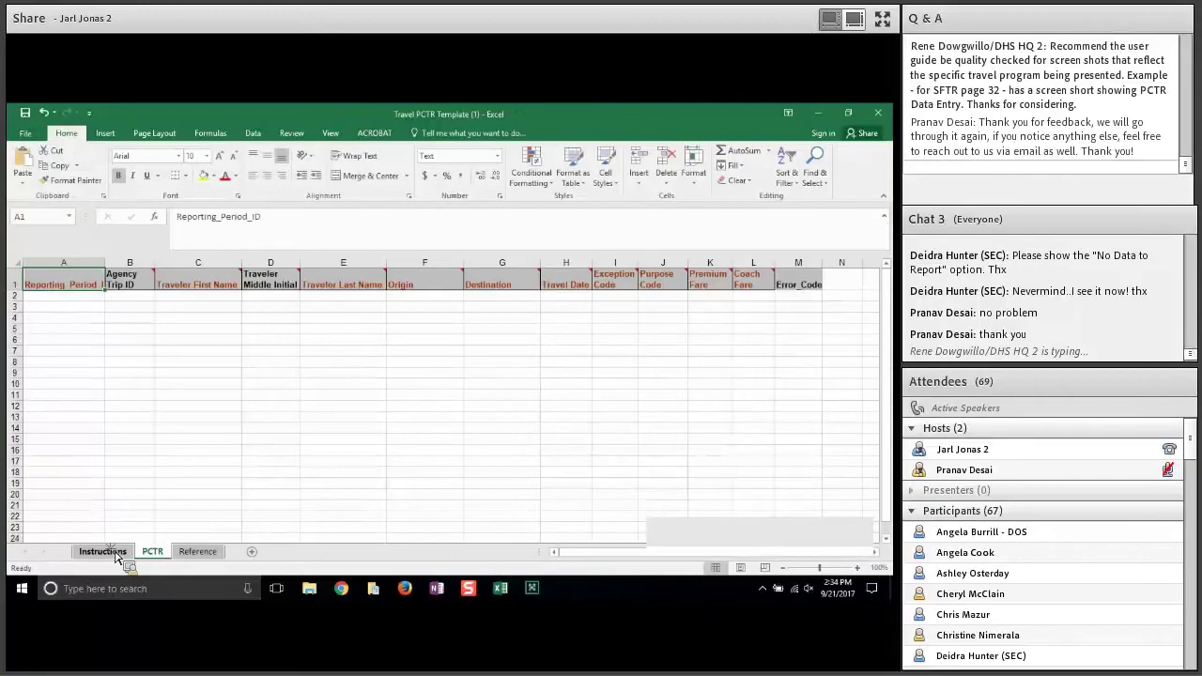
- Review the workbook's Instructions sheet and the column headers of the PCTR data sheet
click(103, 551)
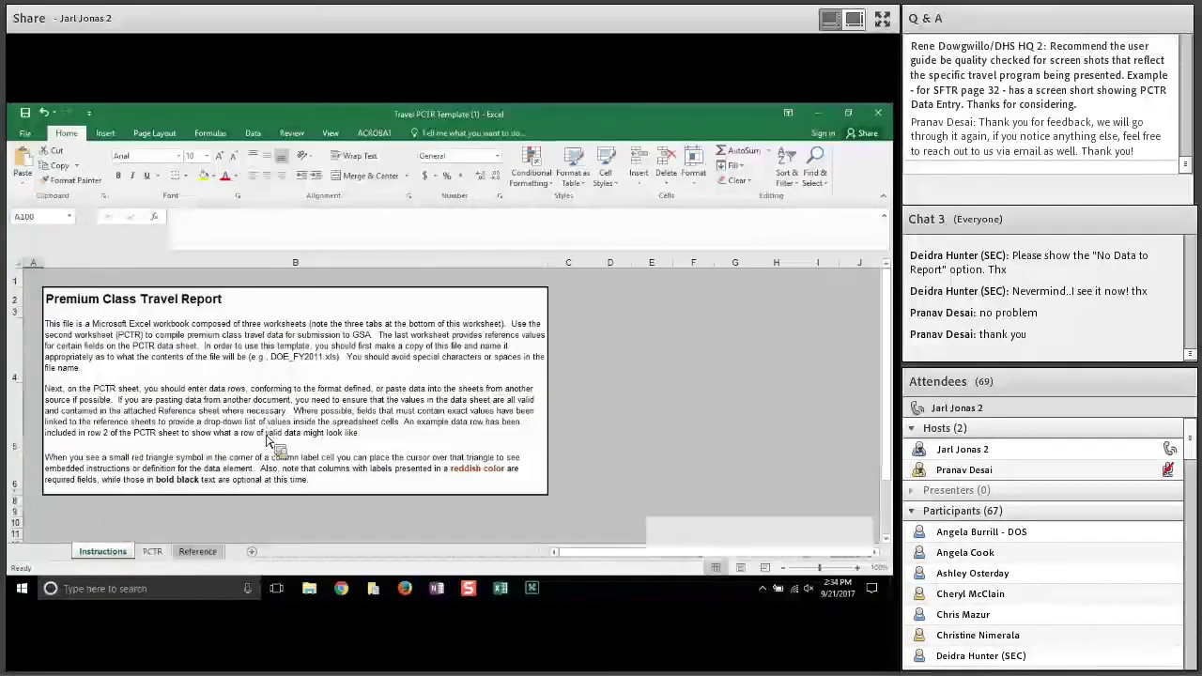
click(152, 552)
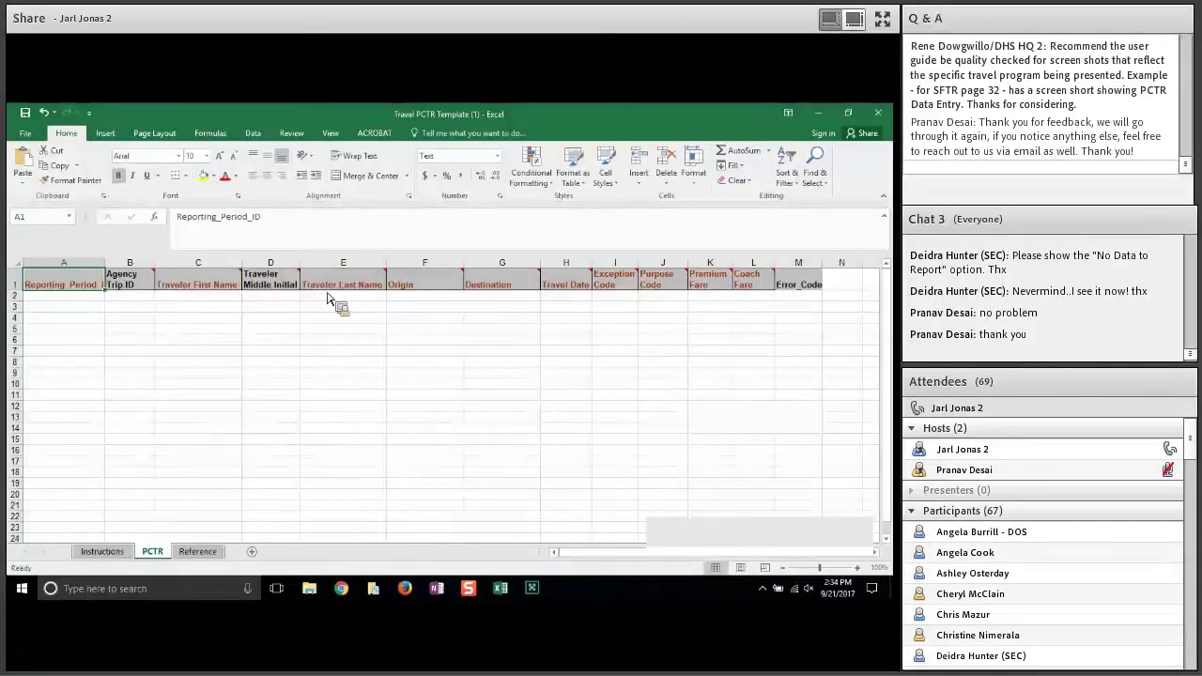
mouse_move(443, 293)
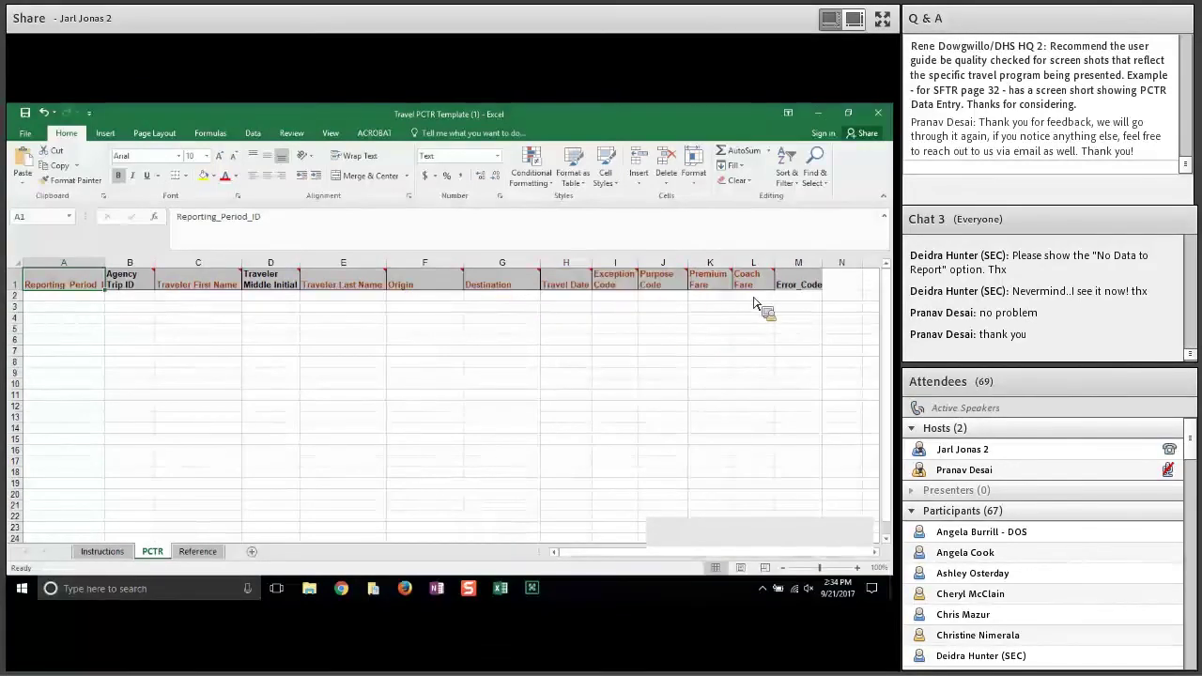
mouse_move(760, 299)
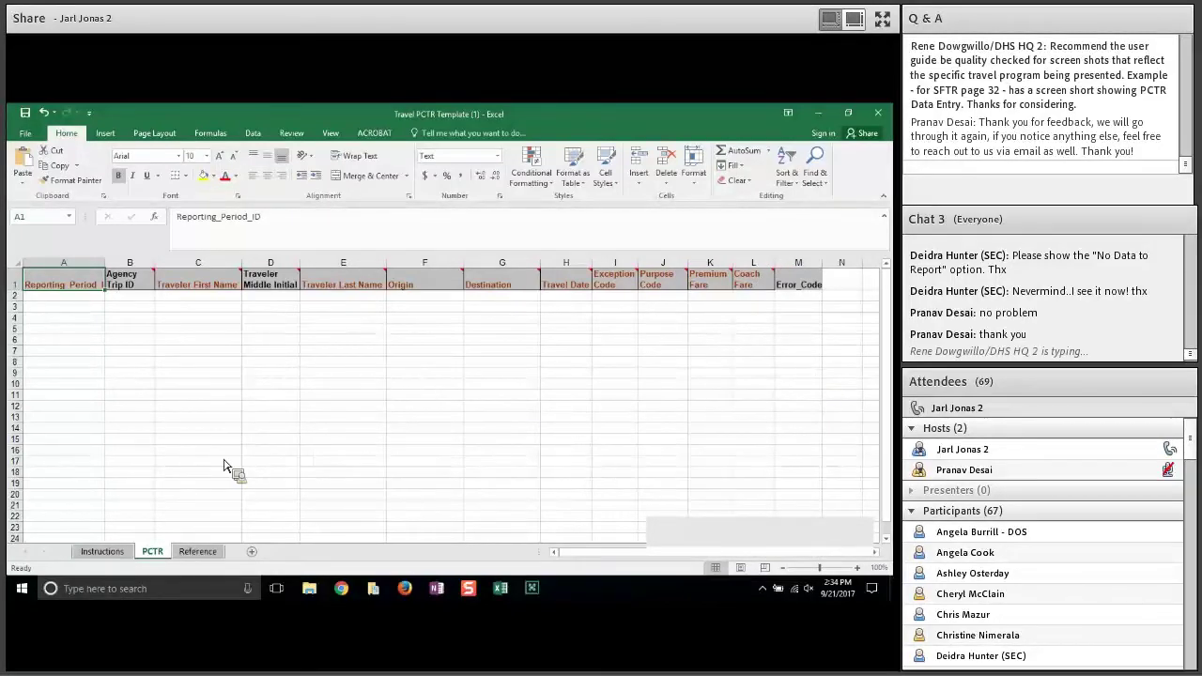
- Glance at the Reference sheet and display the Exception Code and Purpose Code choices in row 2 of the PCTR sheet
click(209, 560)
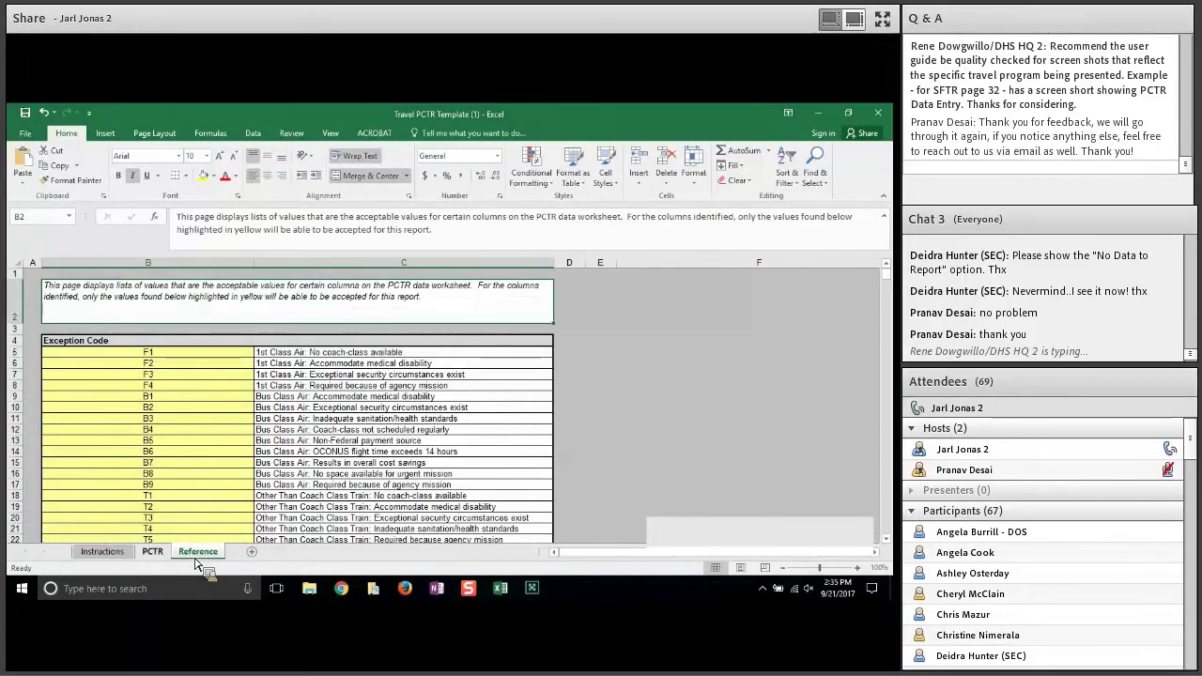
click(155, 553)
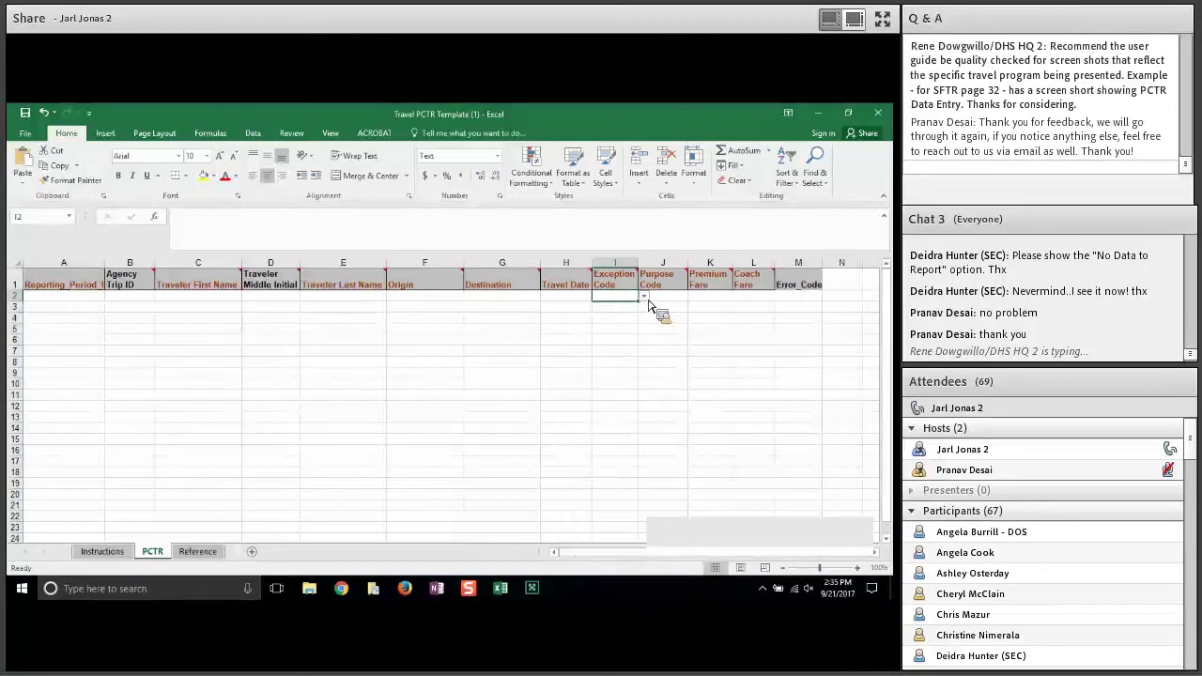
click(644, 296)
click(663, 297)
click(694, 296)
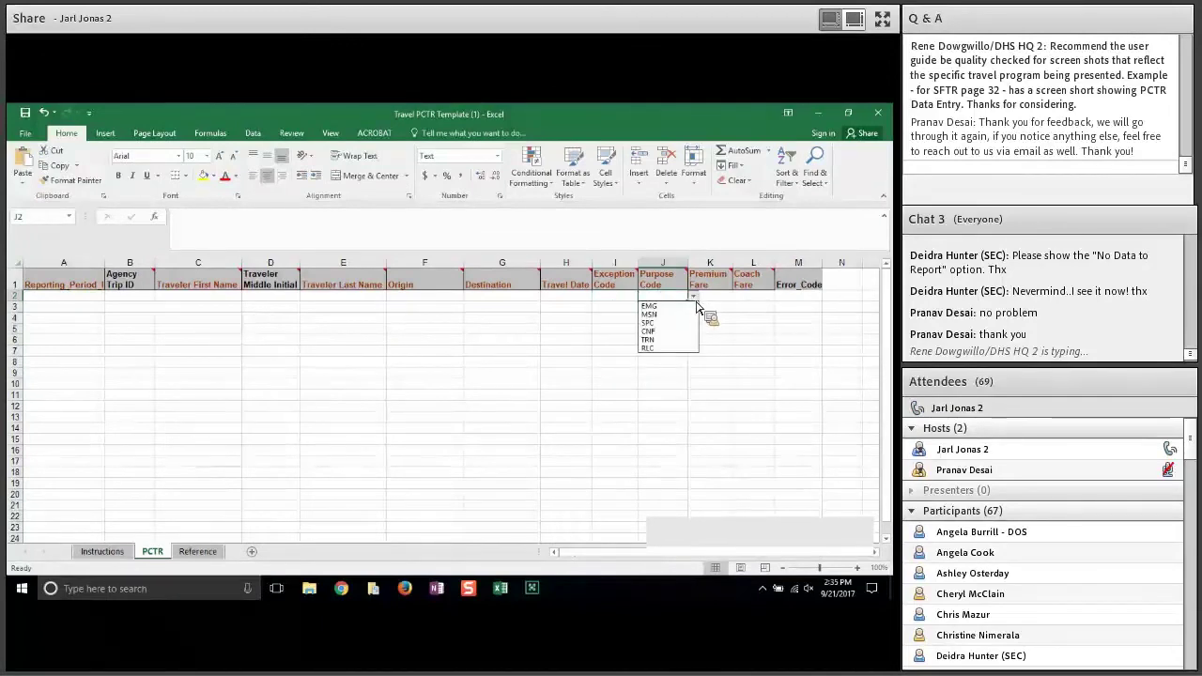
click(693, 298)
- Review the Purpose Code definitions on the Reference sheet
click(197, 552)
scroll(213, 436, down, 6)
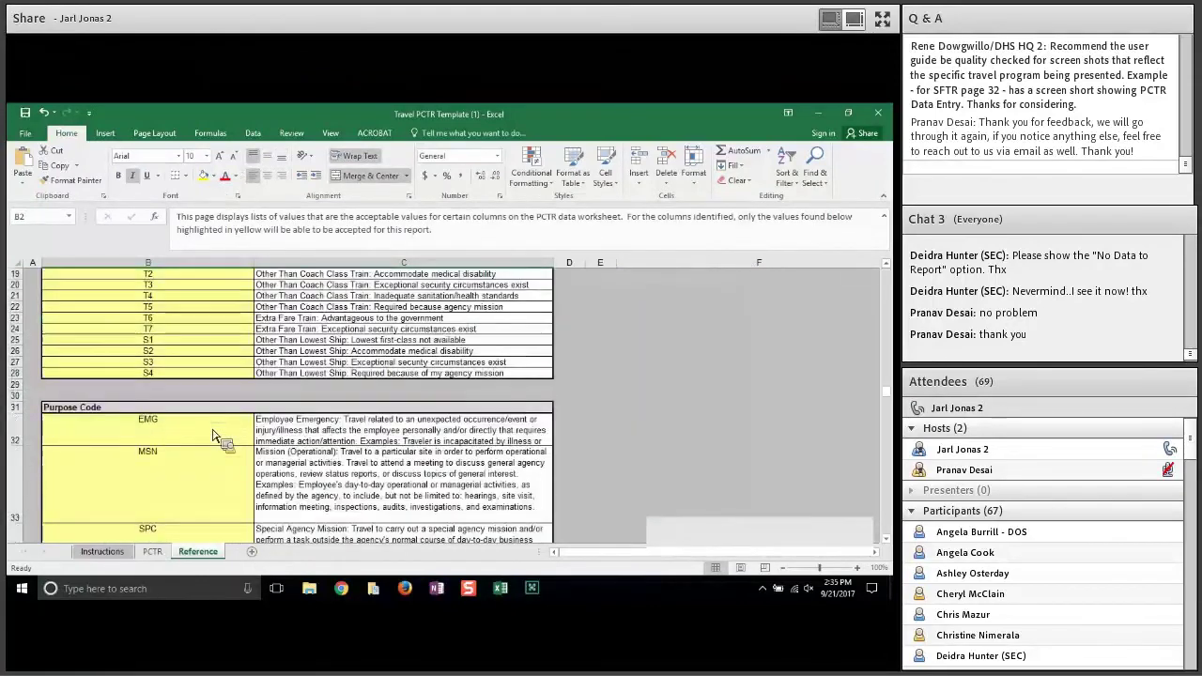
scroll(213, 435, down, 1)
scroll(213, 435, down, 4)
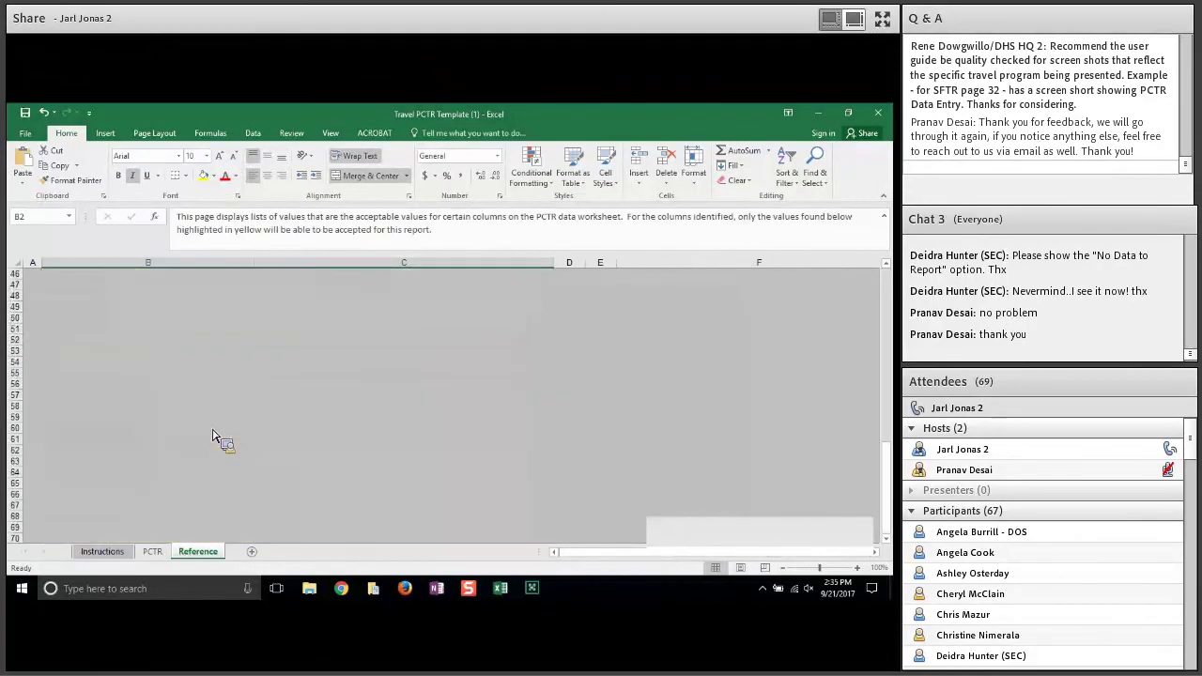
scroll(213, 436, up, 5)
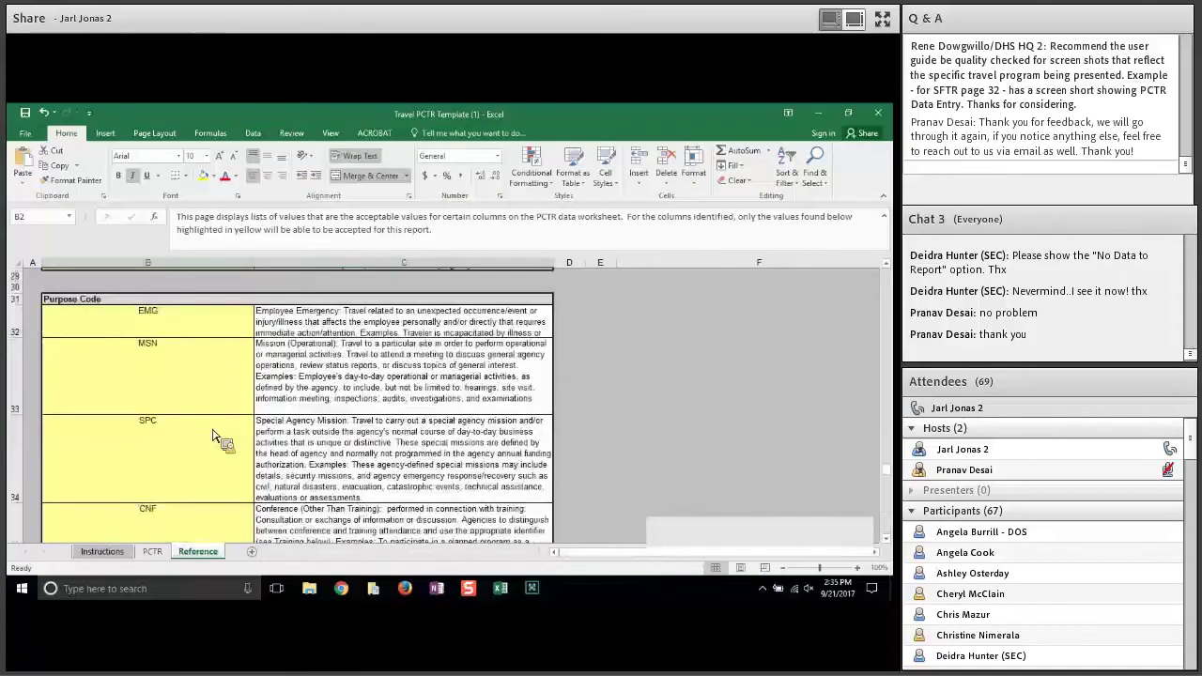
- Return to the PCTR sheet and display the Exception Code choices for cell I2
key(ctrl+Page_Up)
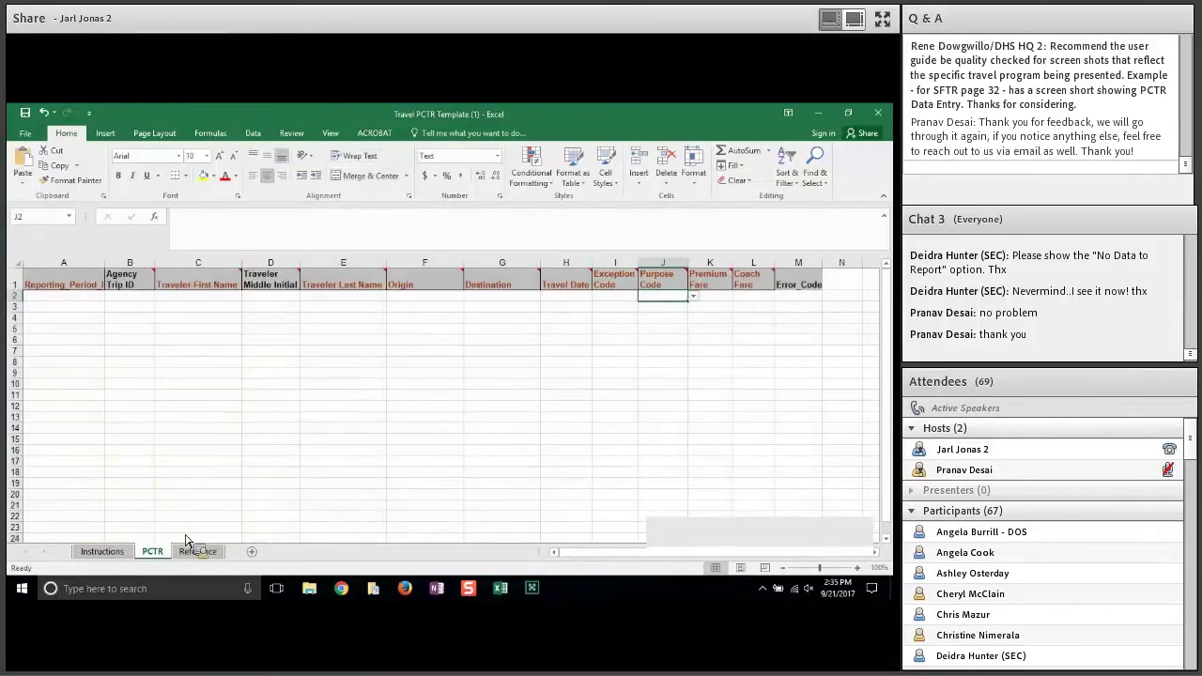
click(616, 295)
click(643, 296)
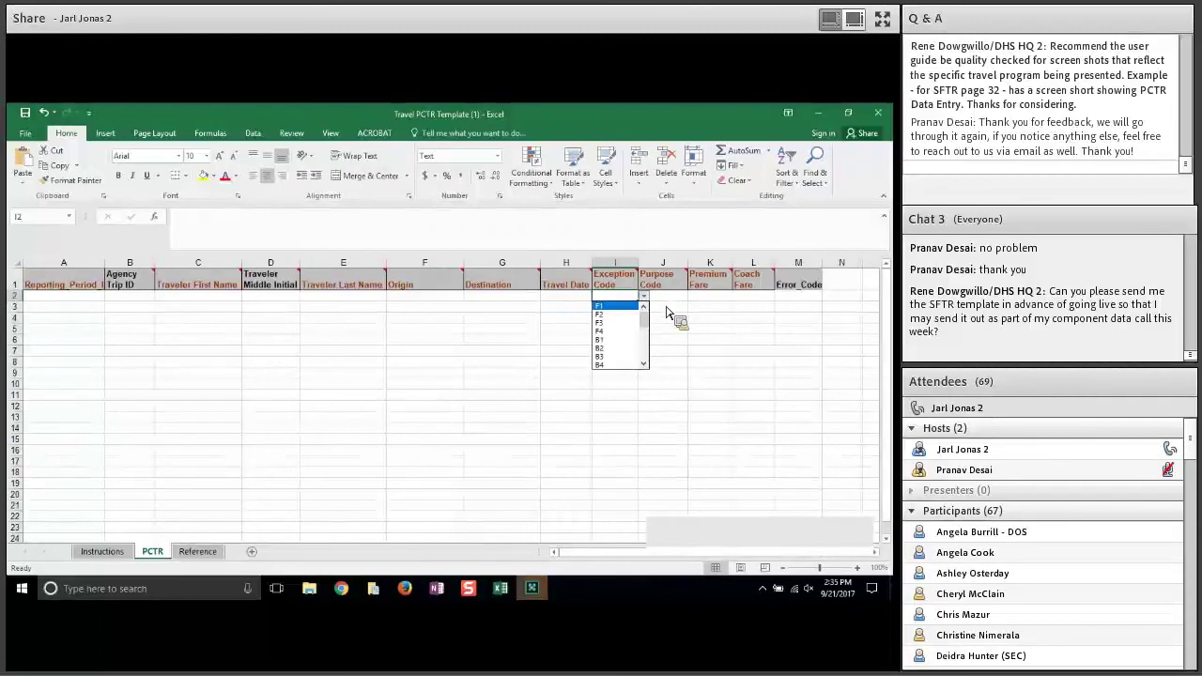
click(200, 552)
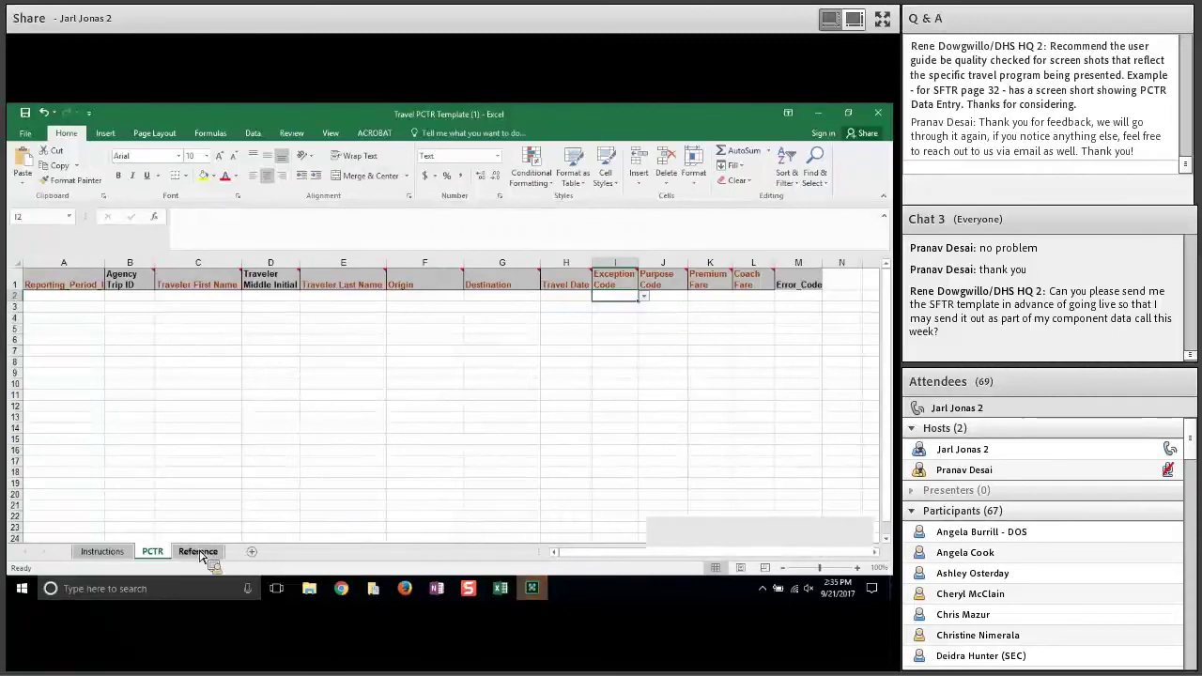
click(643, 296)
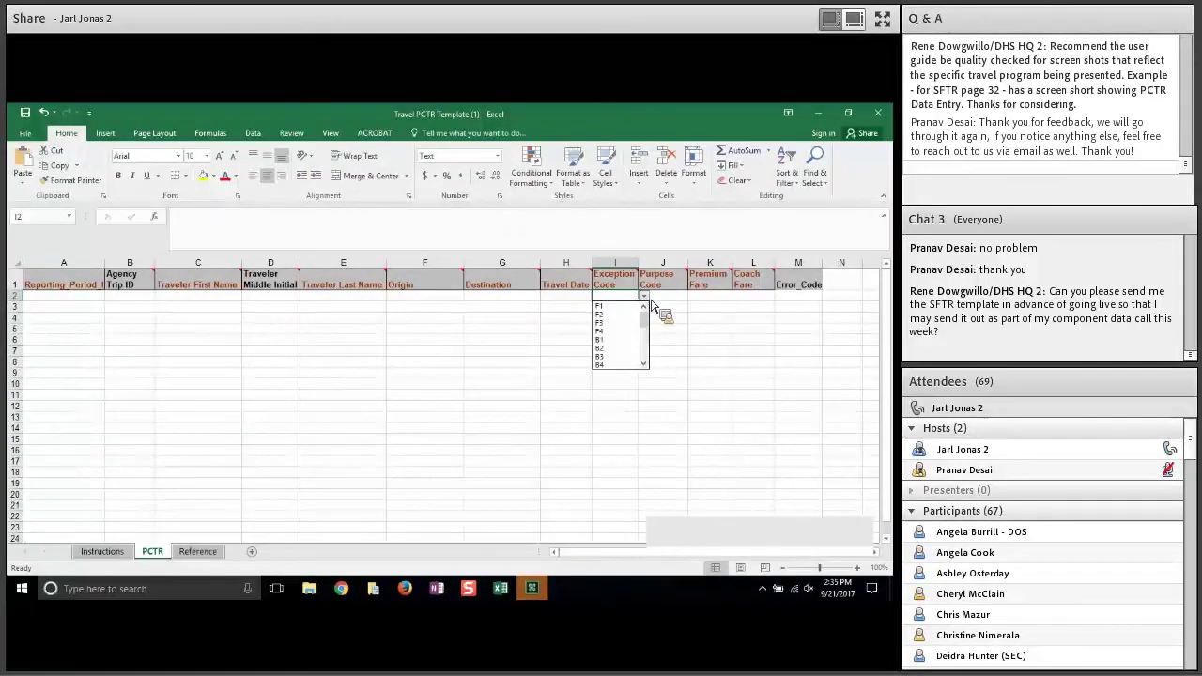
- Examine the Exception Code descriptions on the Reference sheet
click(195, 554)
scroll(236, 486, down, 1)
scroll(236, 486, down, 1)
scroll(236, 486, down, 1)
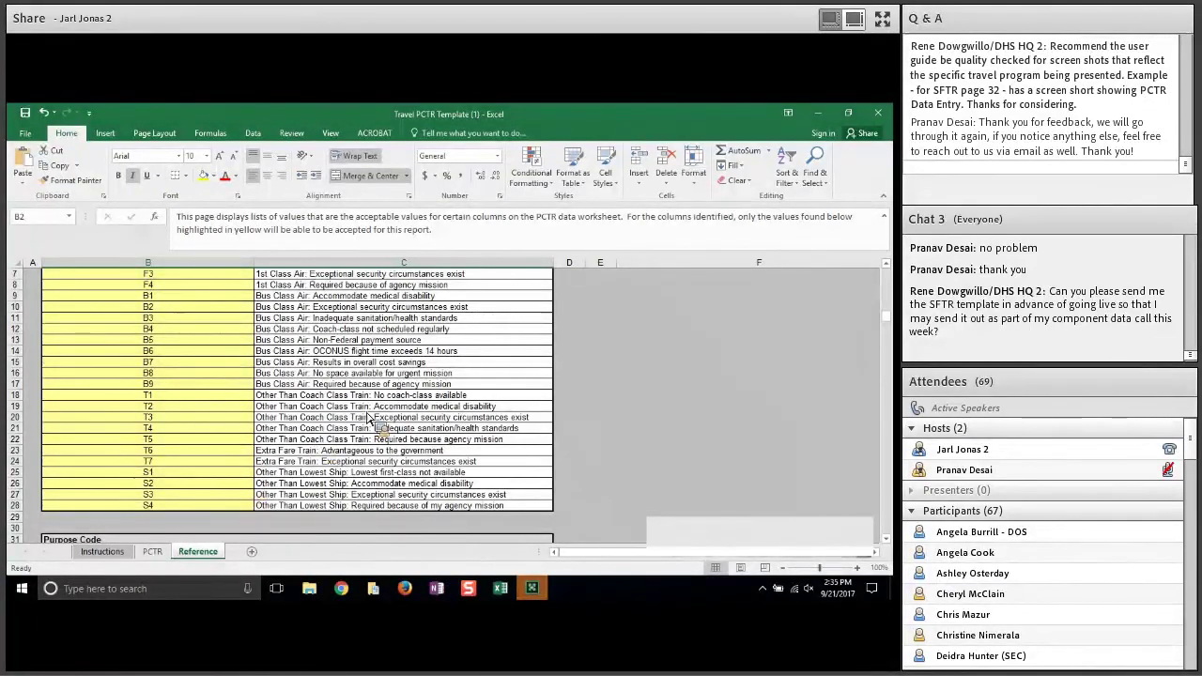
- Highlight the train and ship exception descriptions in C18:C28, clear the highlight and return to the PCTR sheet
drag(372, 395, 380, 512)
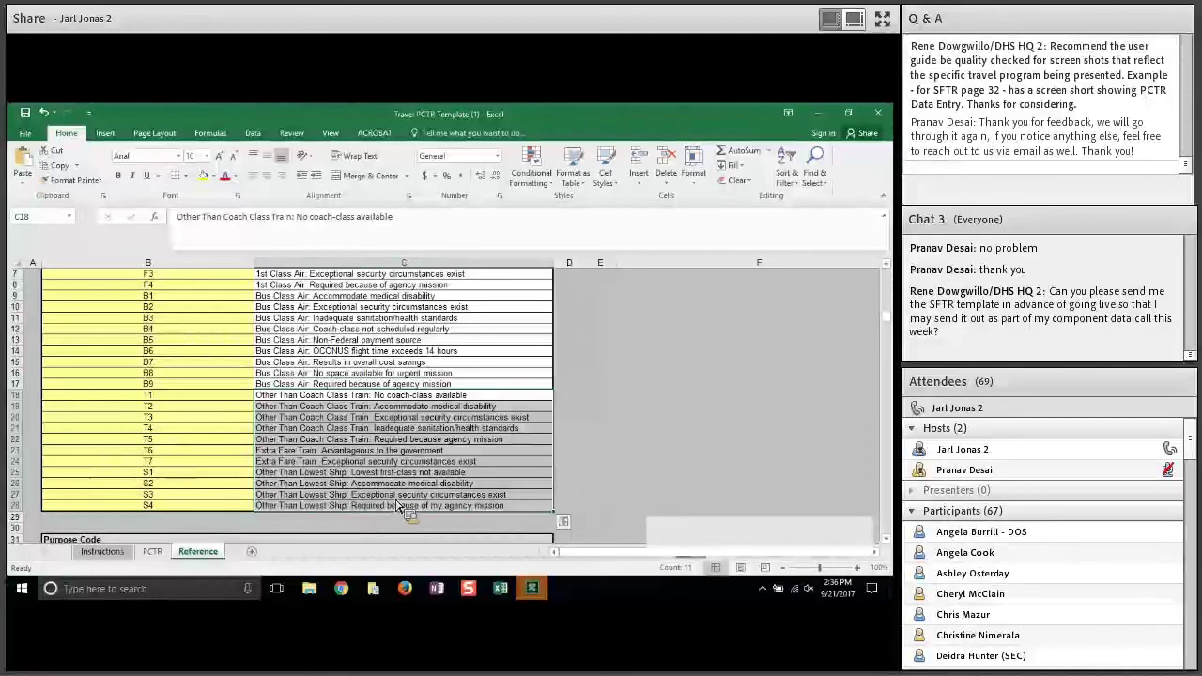
click(632, 410)
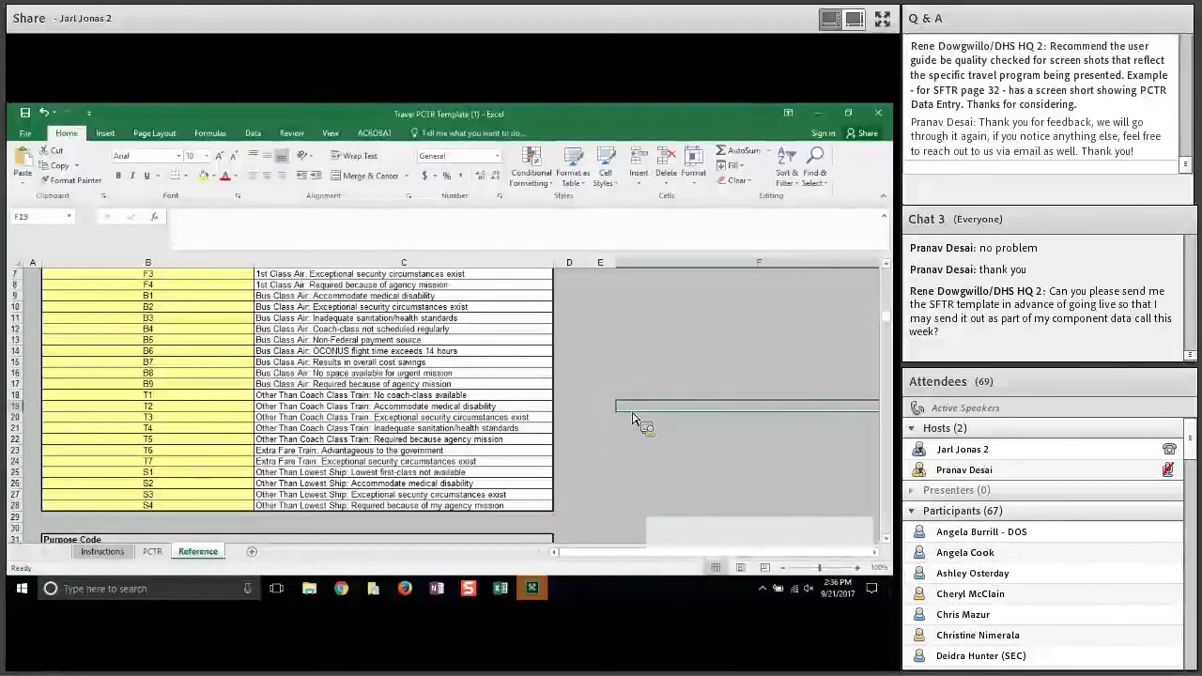
click(361, 400)
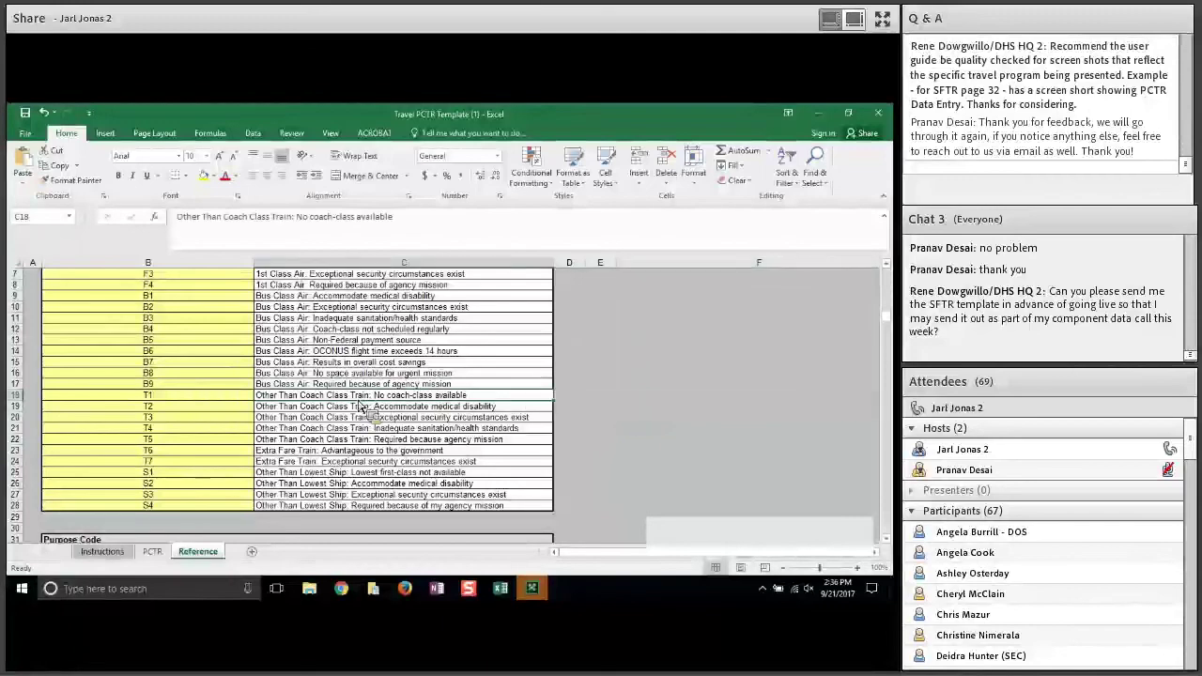
scroll(361, 406, up, 1)
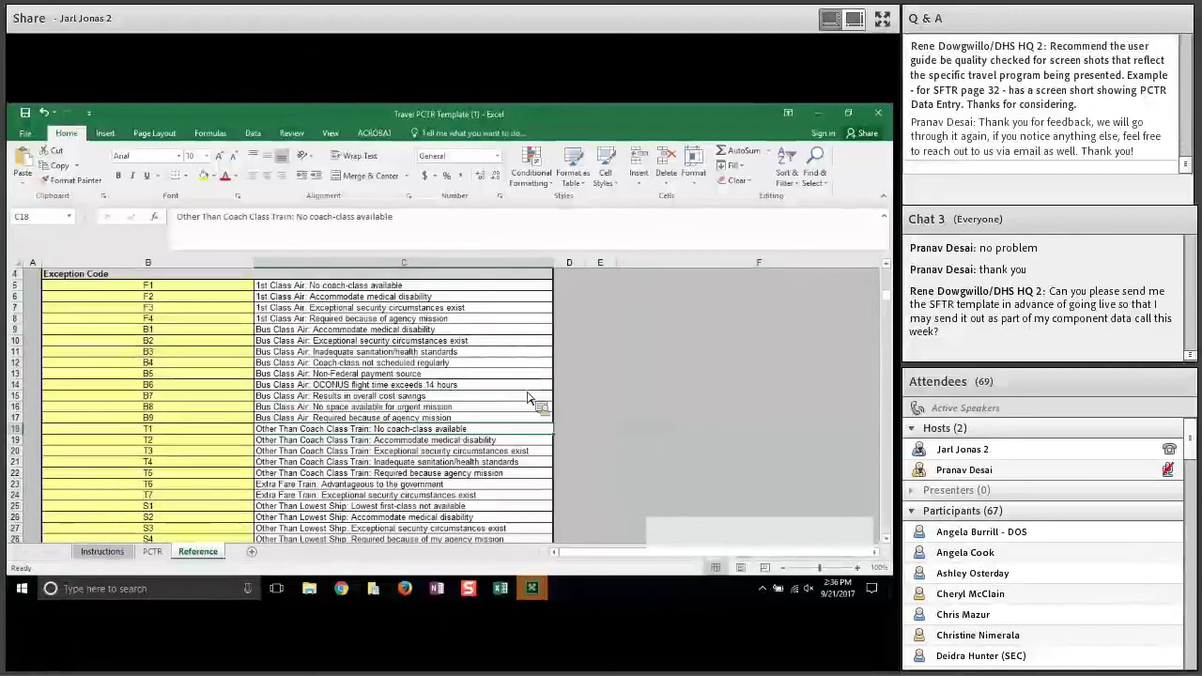
click(155, 552)
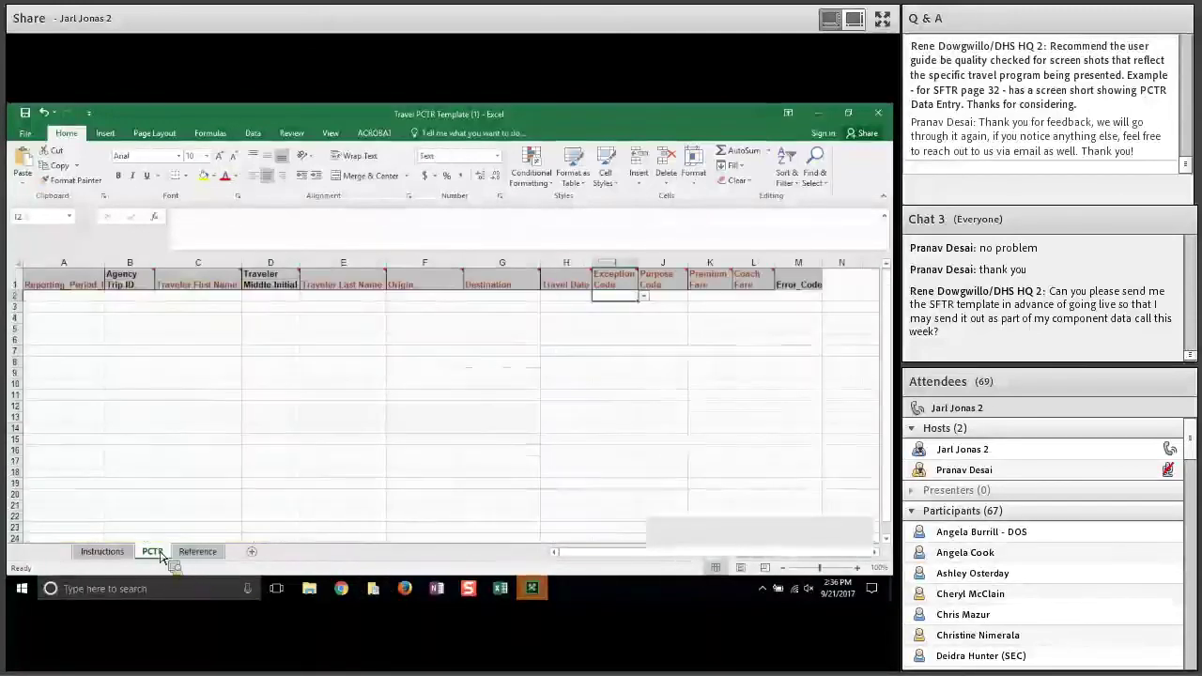
- Show the filled Travel PCTR Template_9-21-17 workbook, switch to the browser and import that file through the Bulk Upload form
click(524, 588)
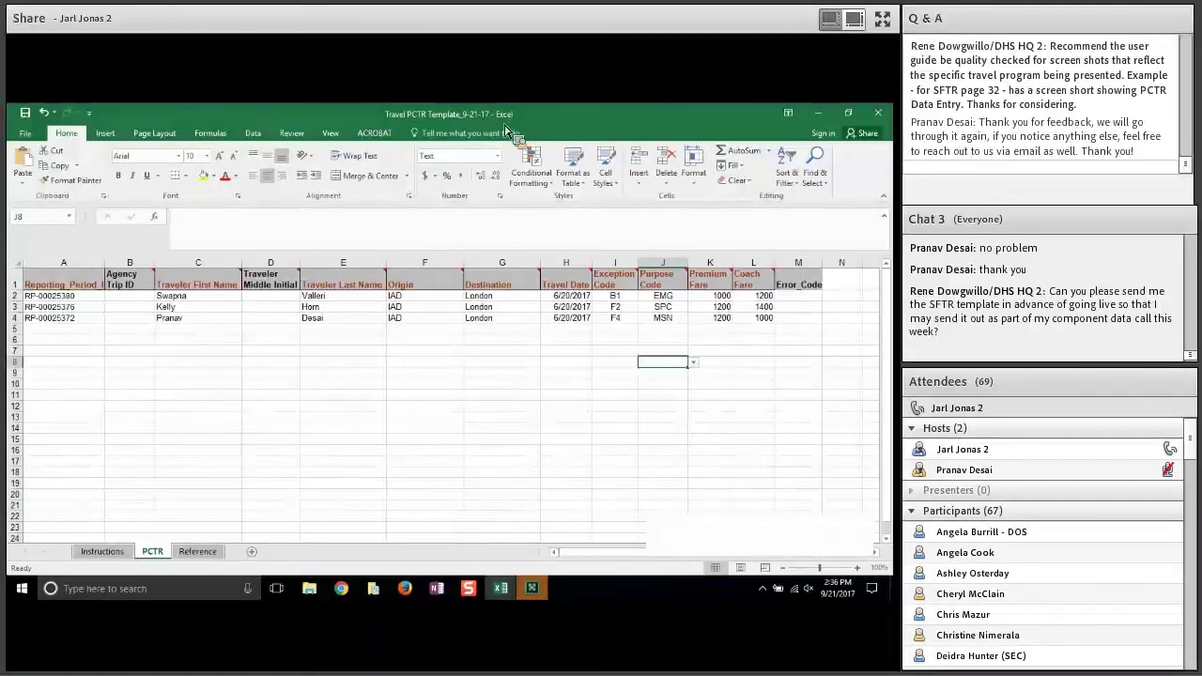
click(346, 591)
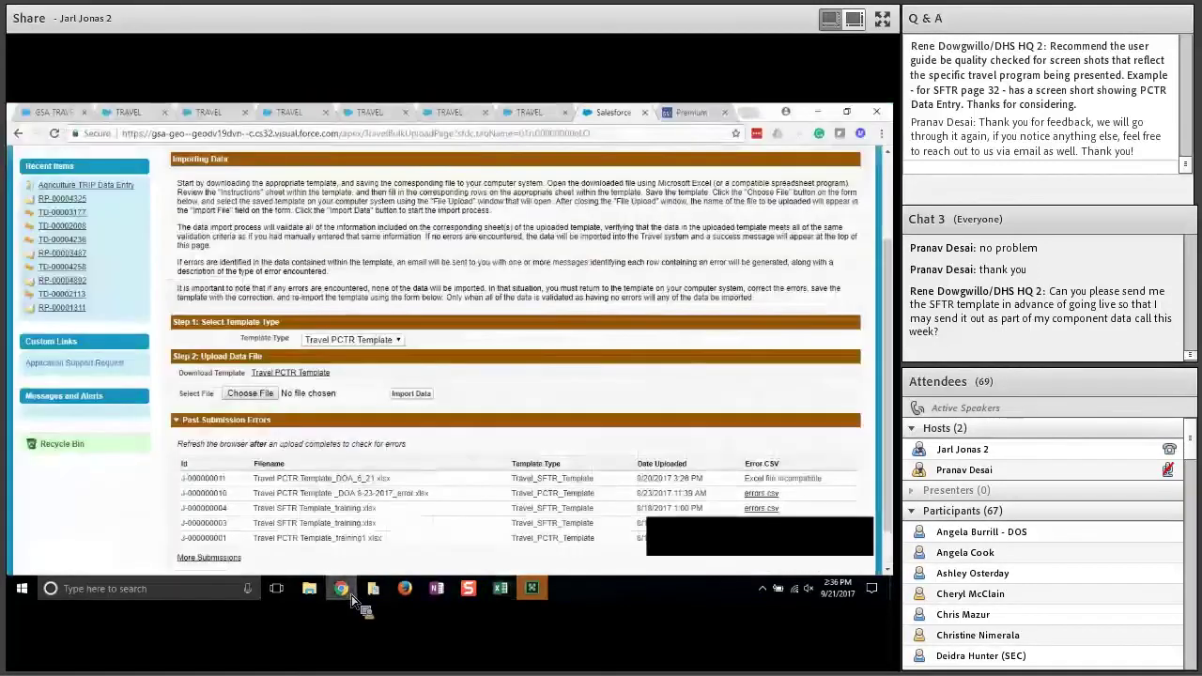
click(252, 394)
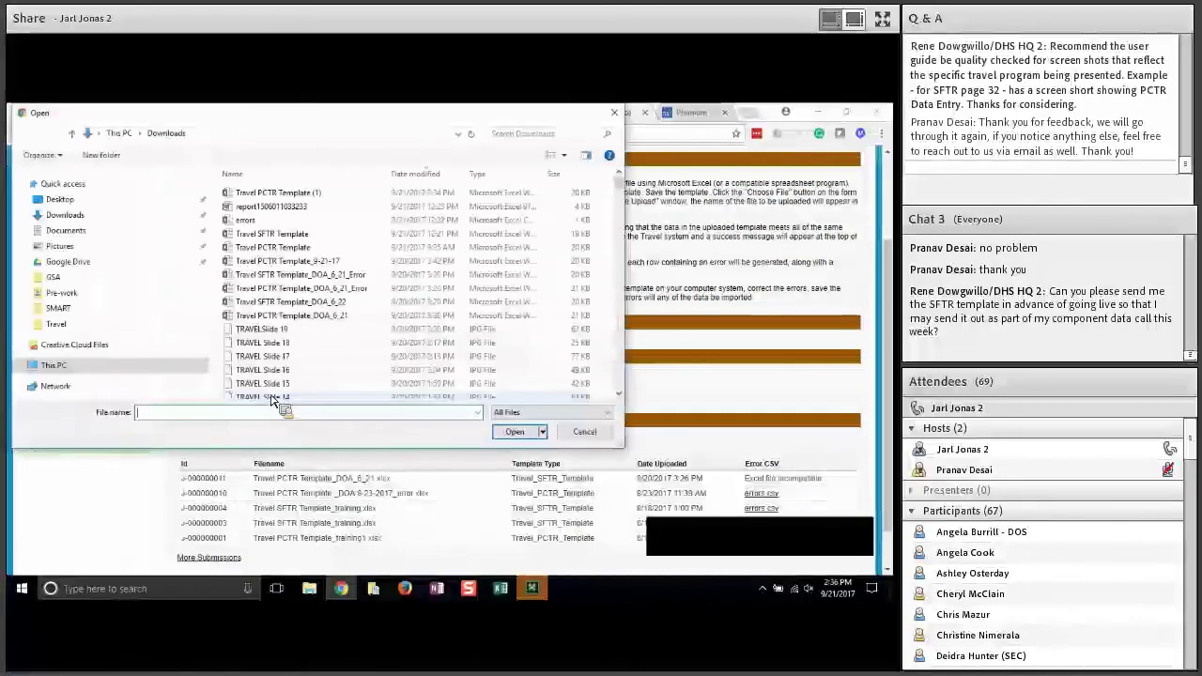
click(287, 262)
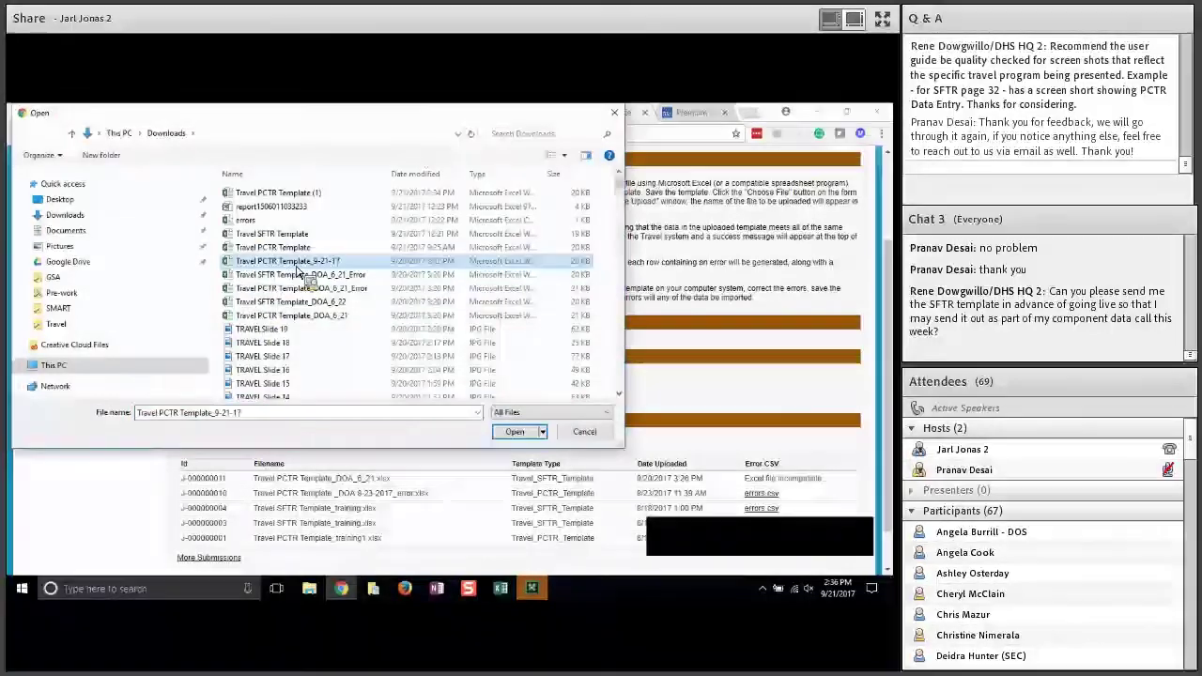
click(523, 434)
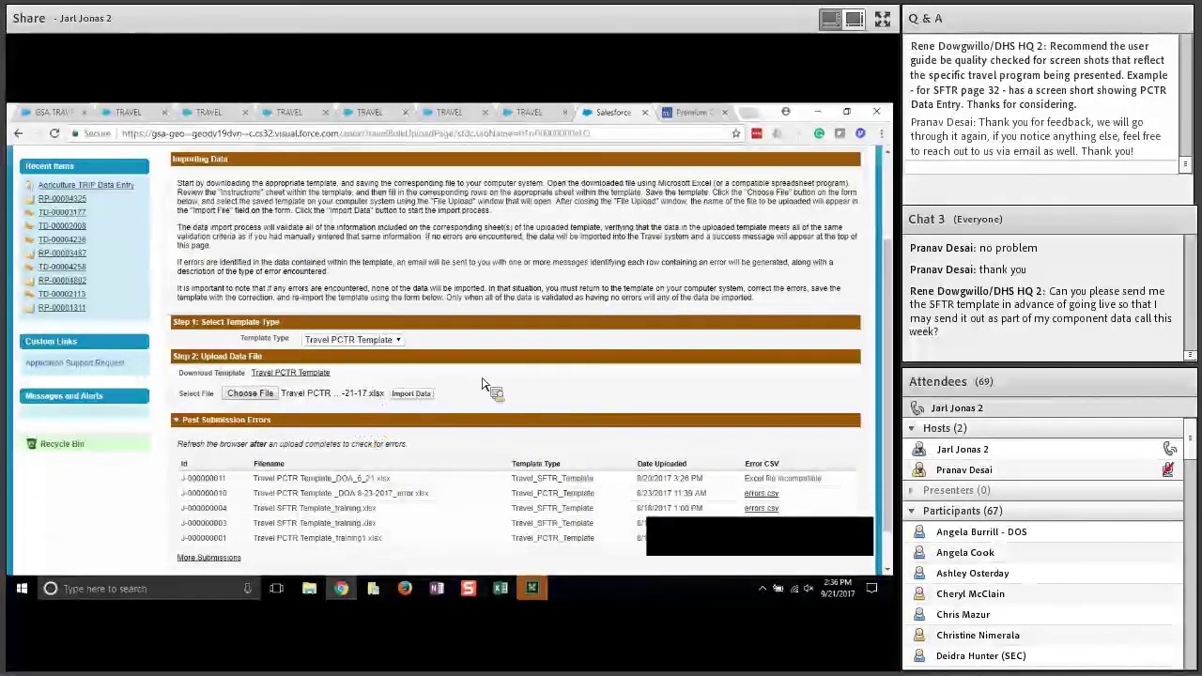
click(413, 395)
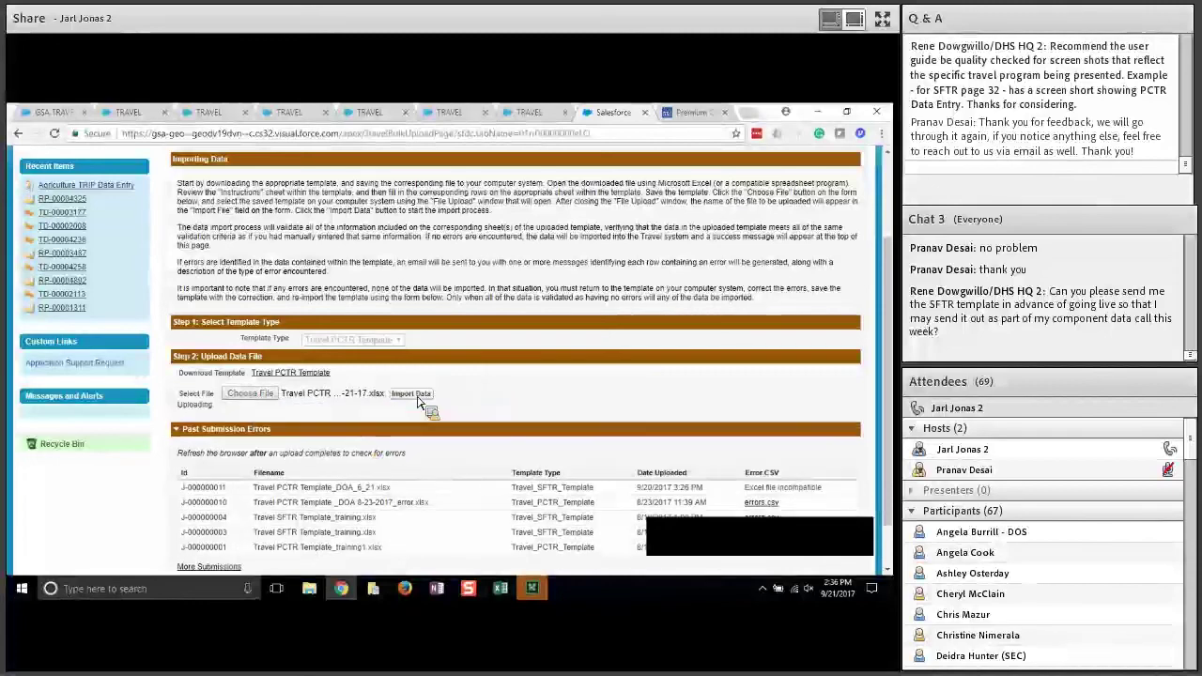
- Highlight the submission message below the file selector and reload the Bulk Upload page to refresh the Past Submission Errors list
drag(184, 410, 598, 323)
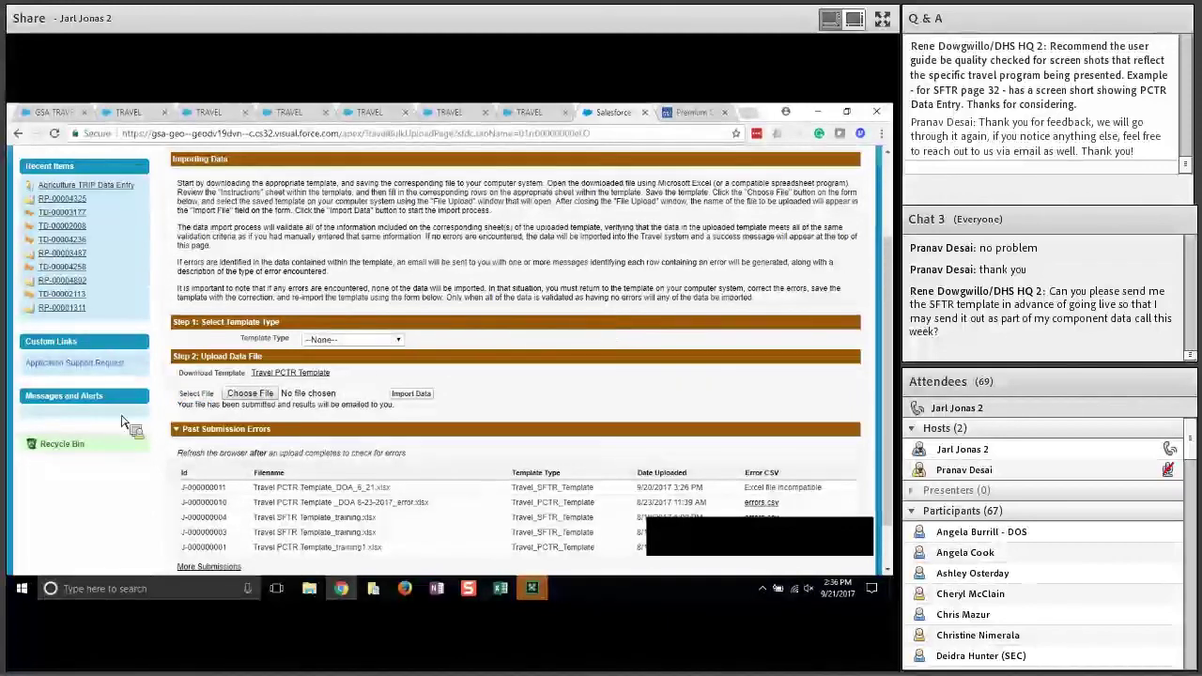
drag(179, 404, 413, 402)
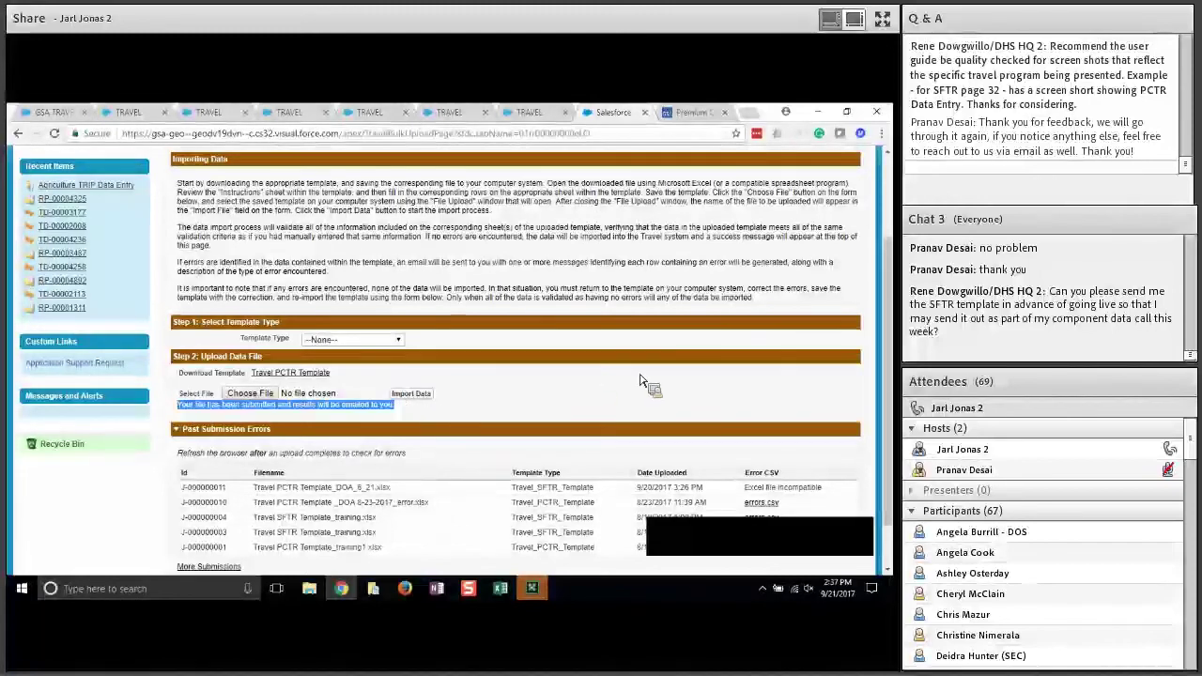
scroll(610, 353, up, 3)
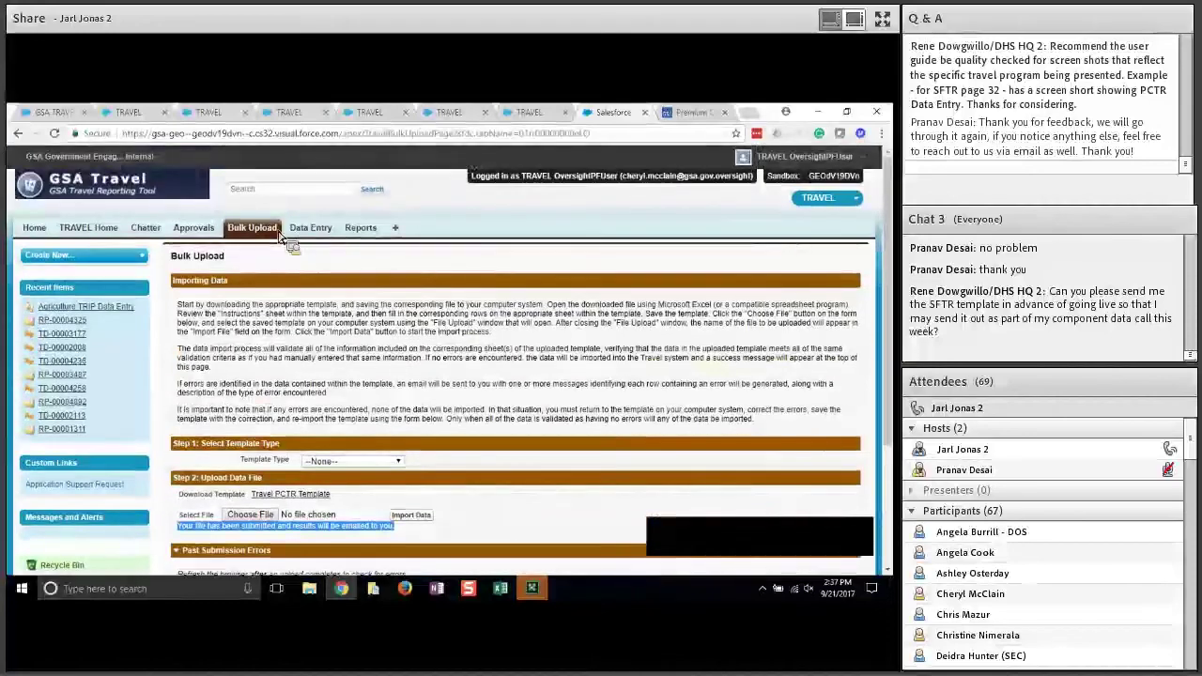
click(273, 235)
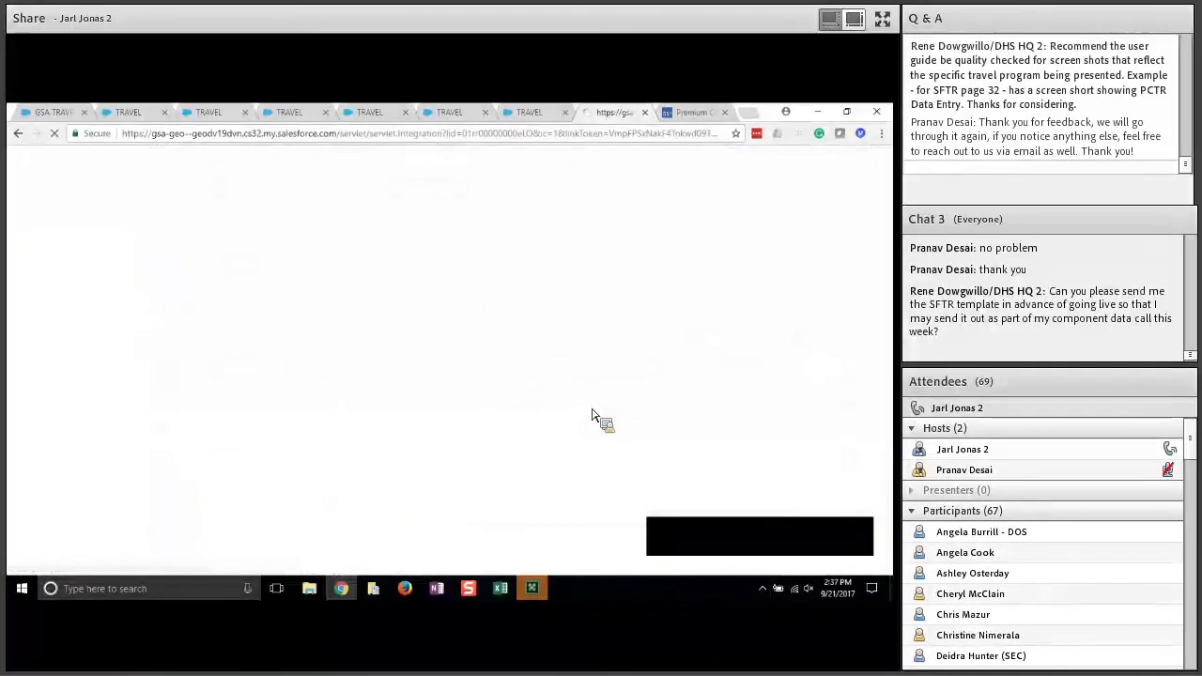
scroll(592, 416, down, 3)
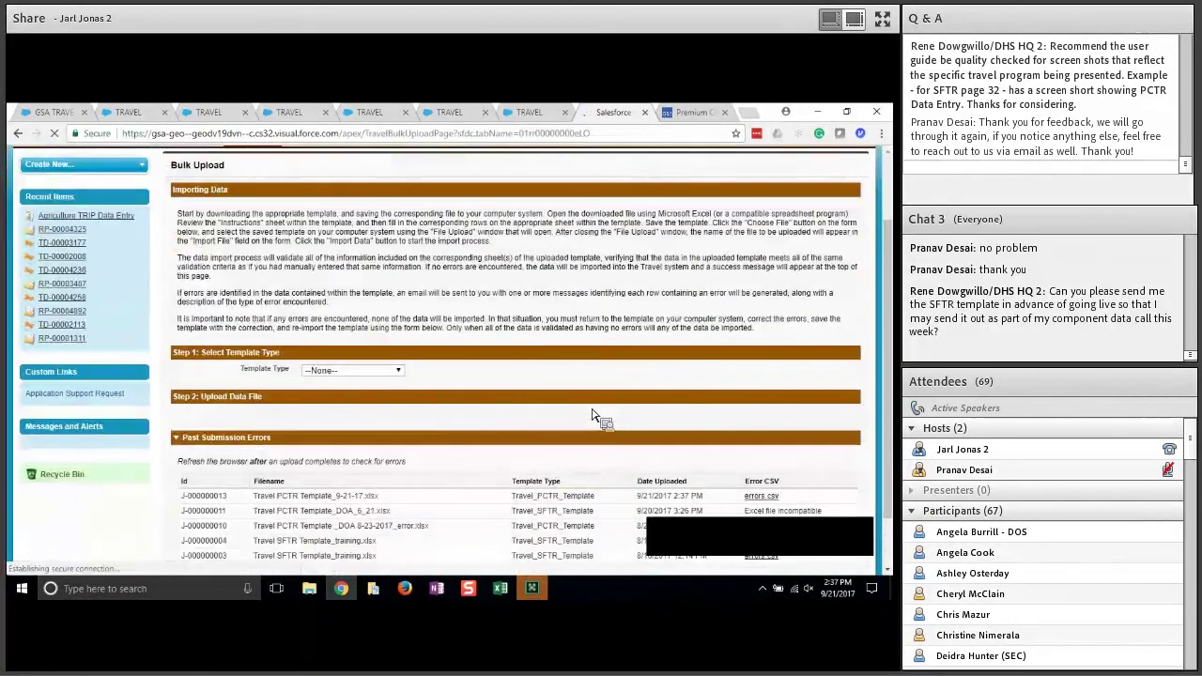
scroll(590, 414, down, 2)
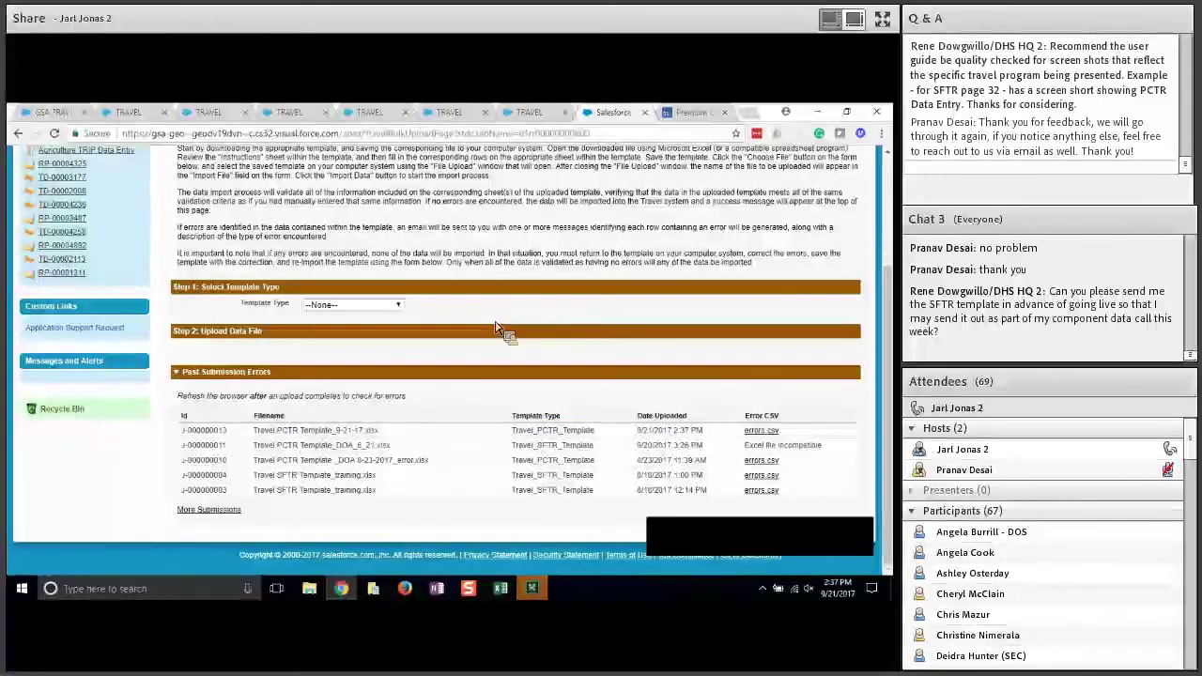
- Highlight the Error CSV entry for Travel PCTR Template_DOA_6_21.xlsx in the Past Submission Errors list
drag(766, 430, 762, 361)
drag(824, 445, 751, 457)
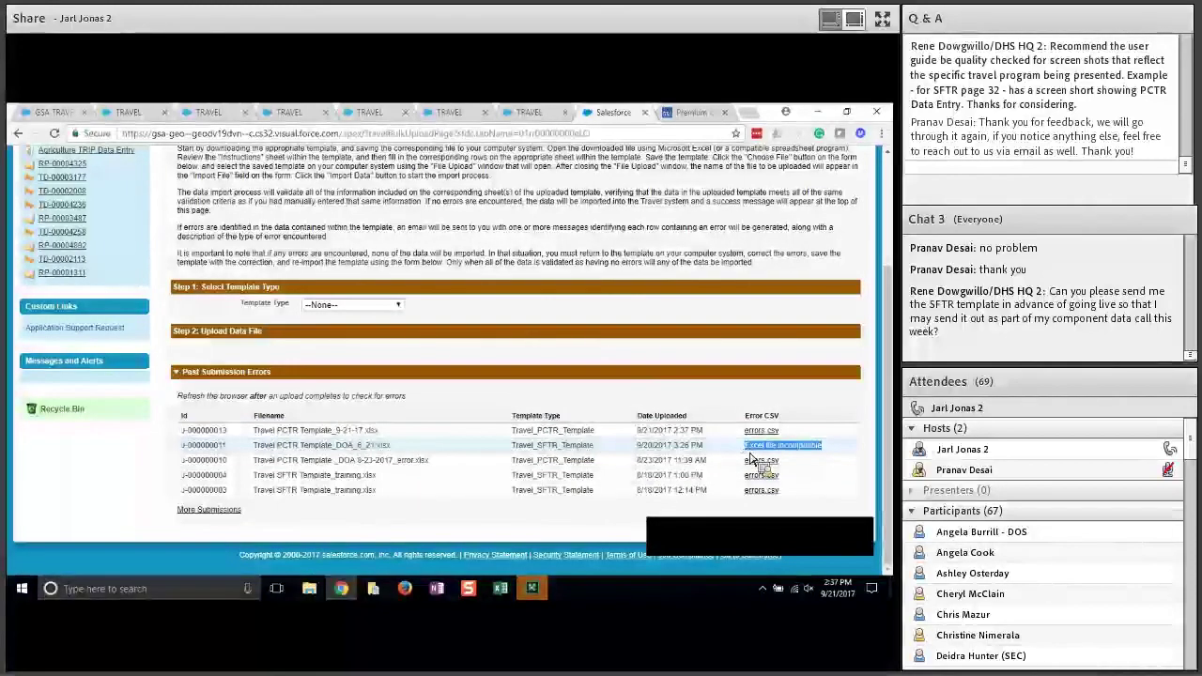
drag(751, 458, 354, 310)
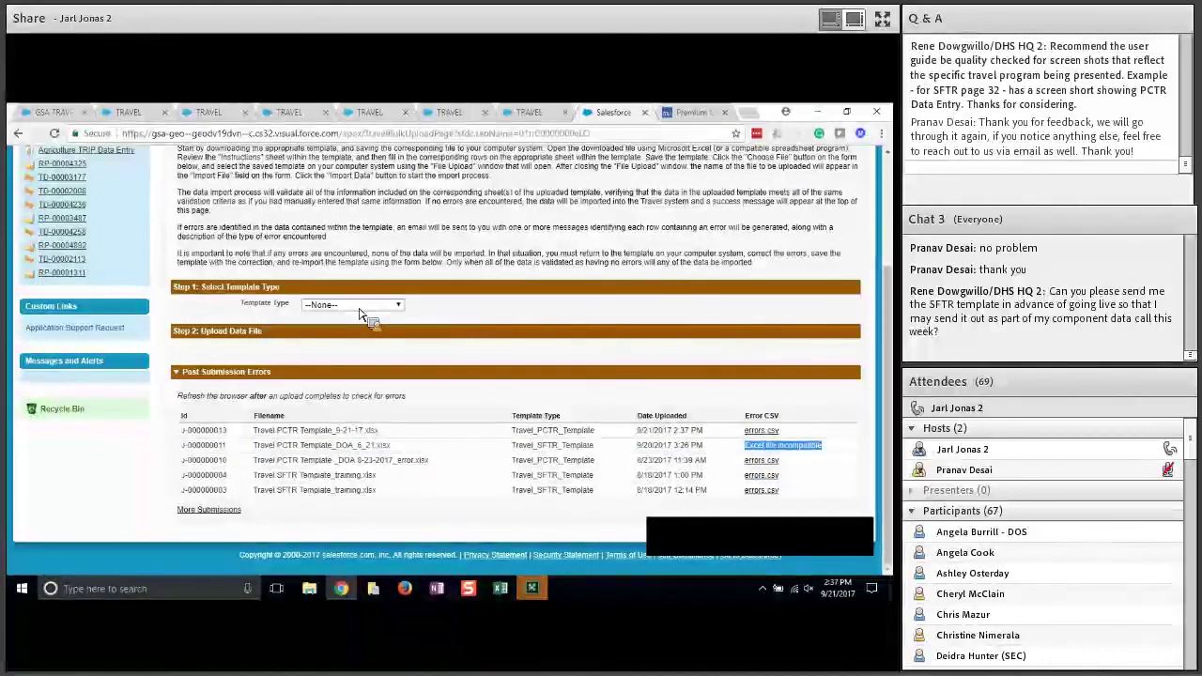
drag(357, 320, 565, 361)
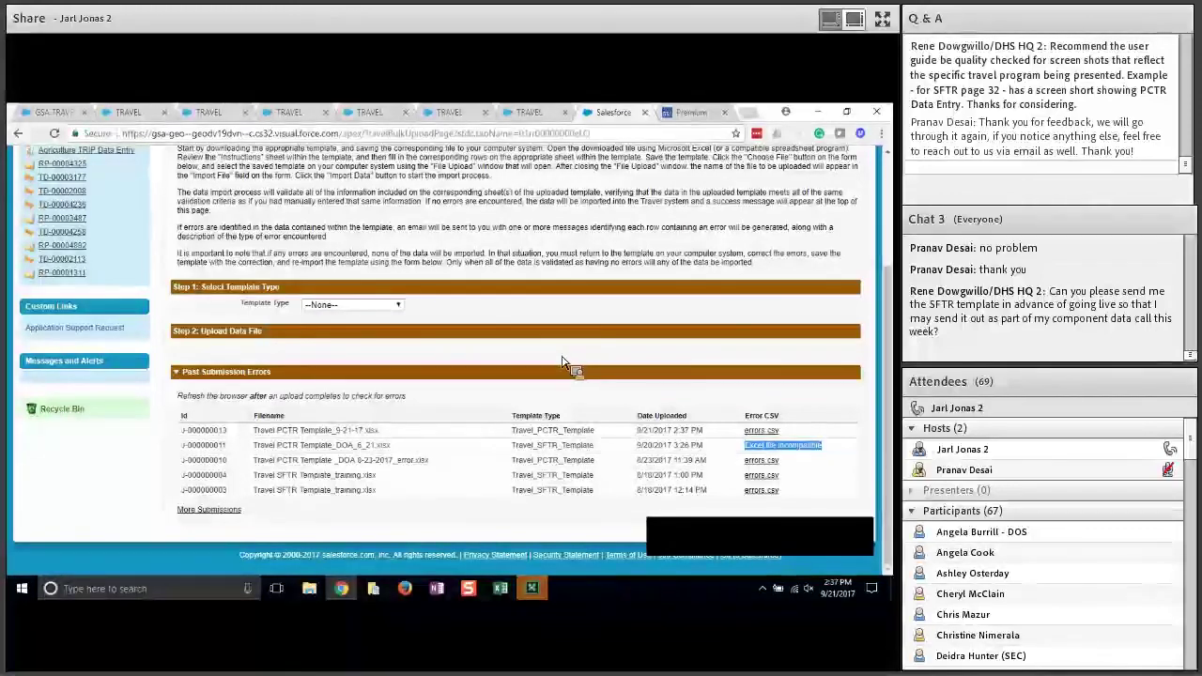
- Open the errors.csv of Travel PCTR Template_9-21-17.xlsx in Excel and widen the Error_Code column to read the messages in M2:M4
click(762, 432)
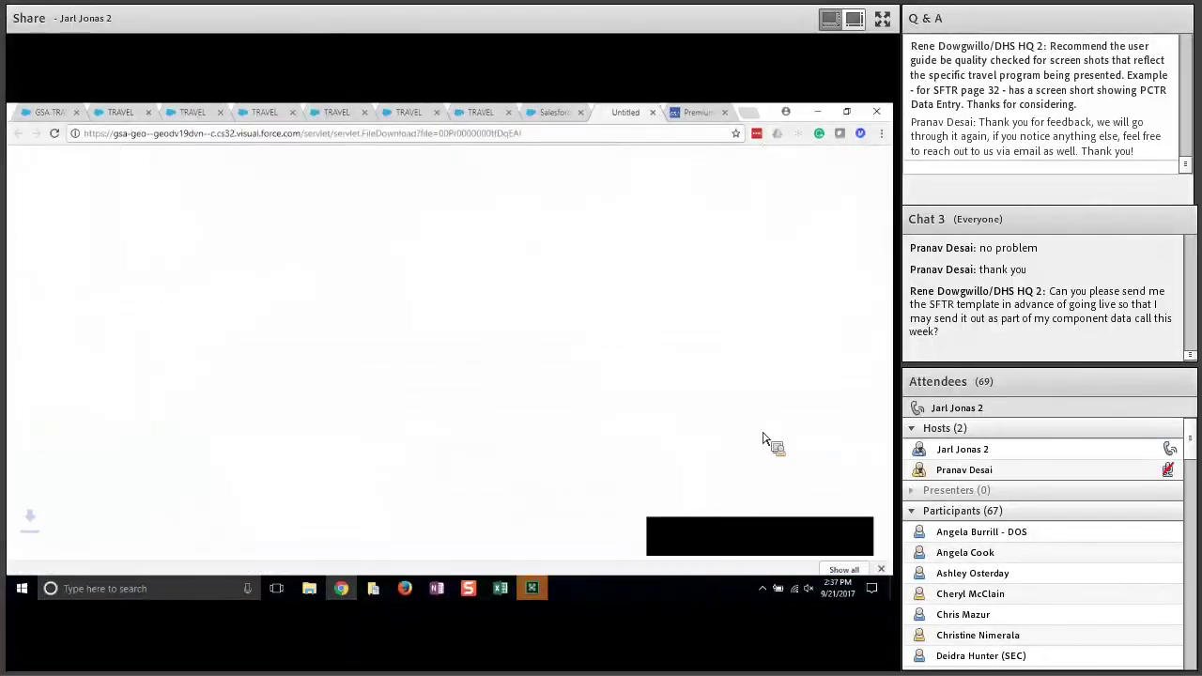
click(89, 570)
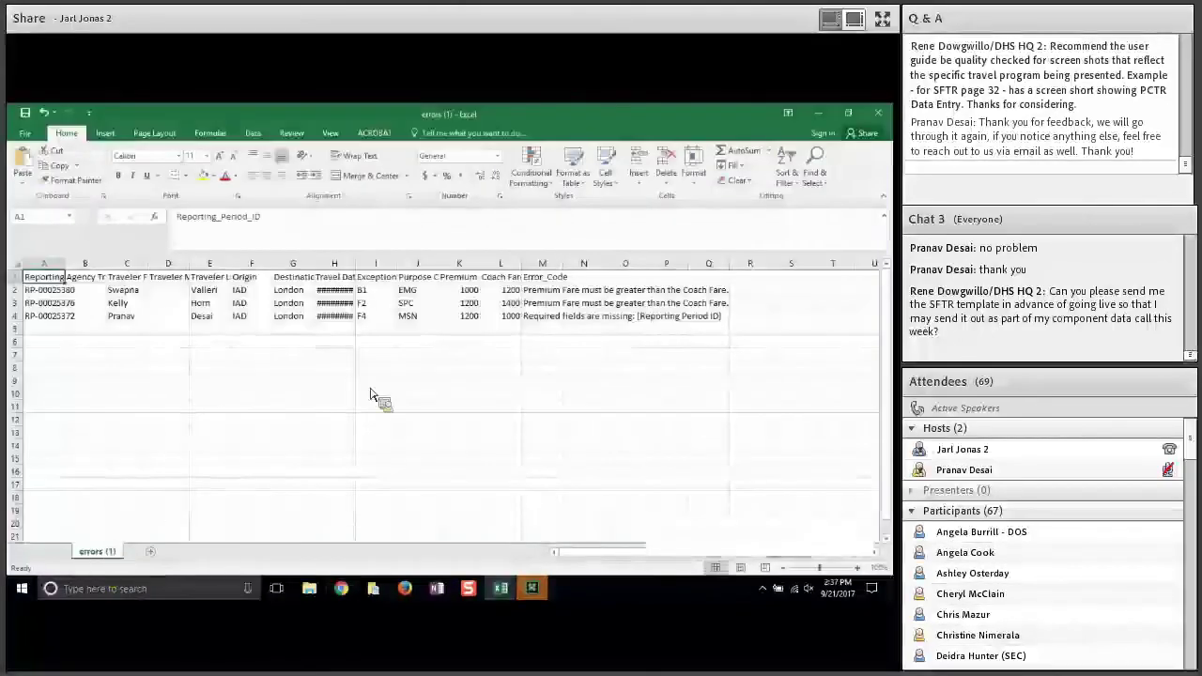
drag(543, 290, 549, 322)
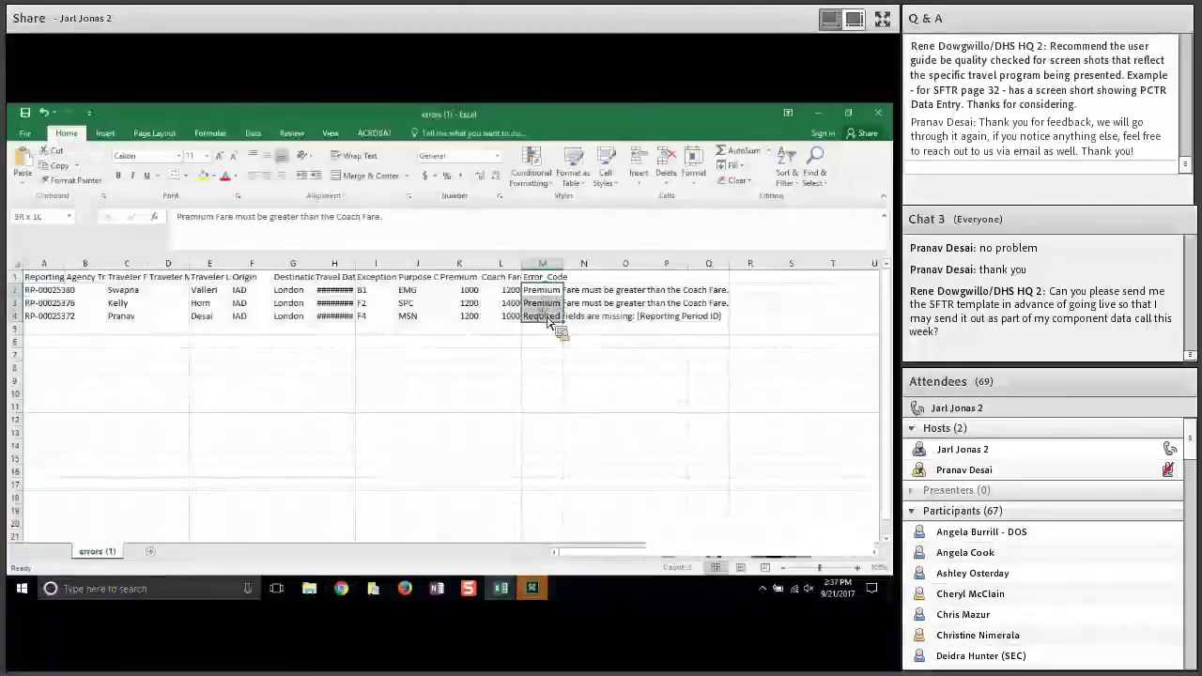
double_click(564, 264)
drag(573, 288, 590, 324)
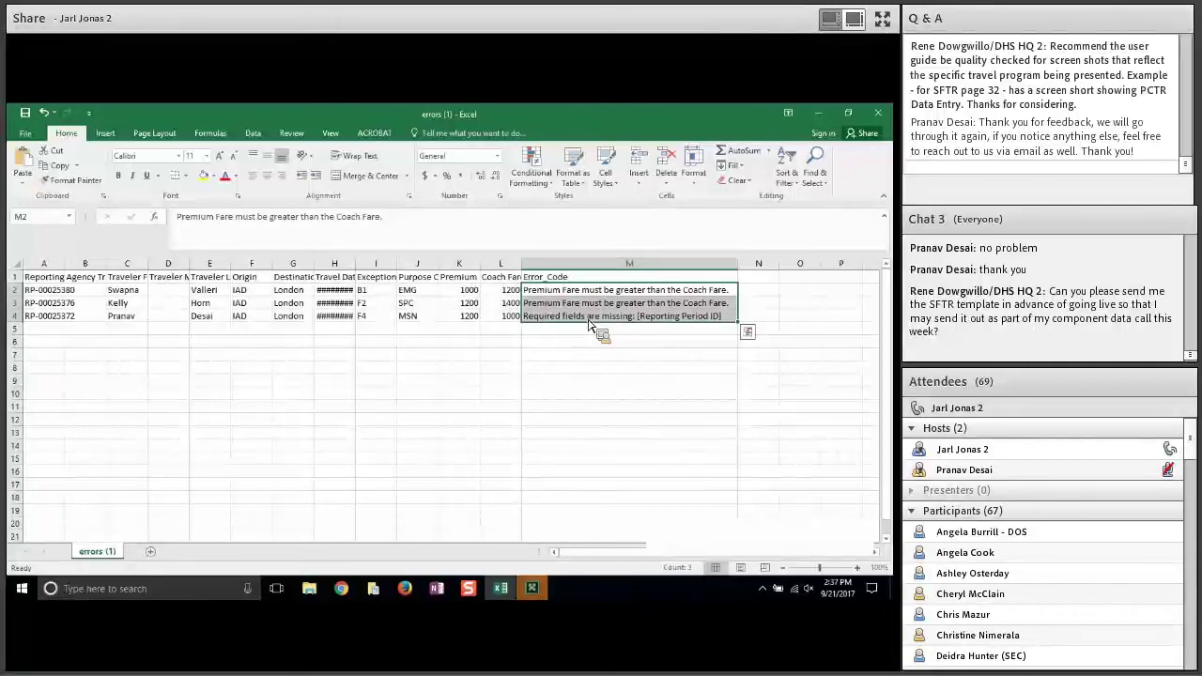
- Return to the Bulk Upload page in the browser and select Travel PCTR Template as the template type
click(819, 117)
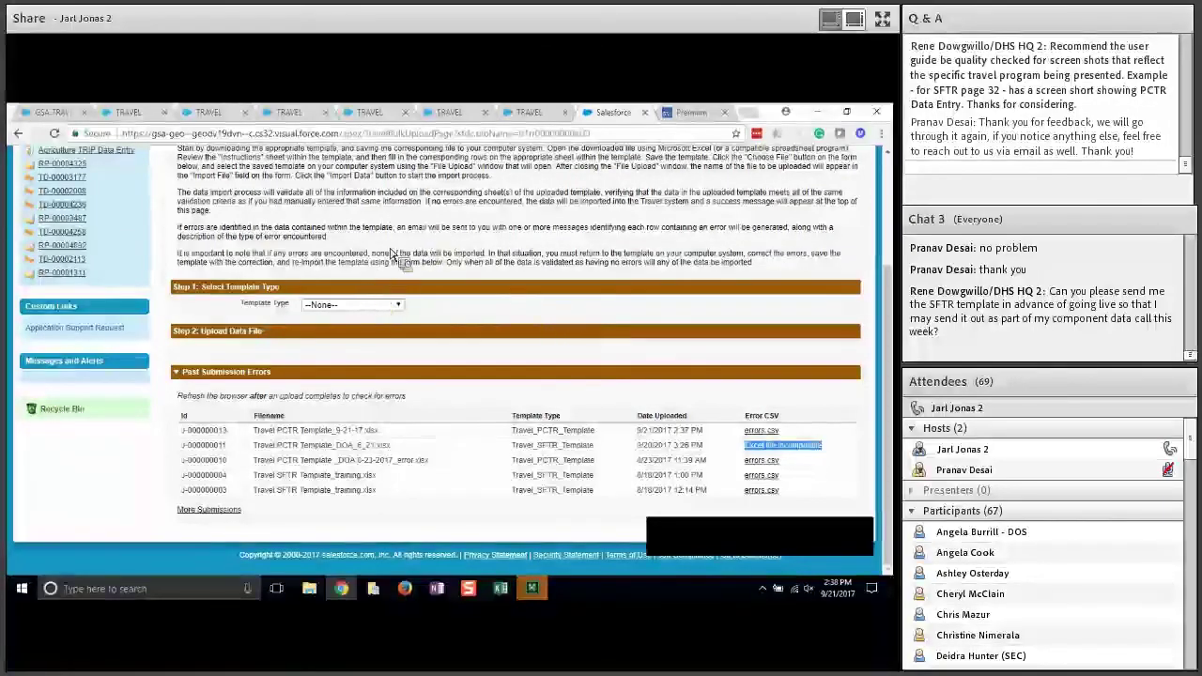
click(398, 305)
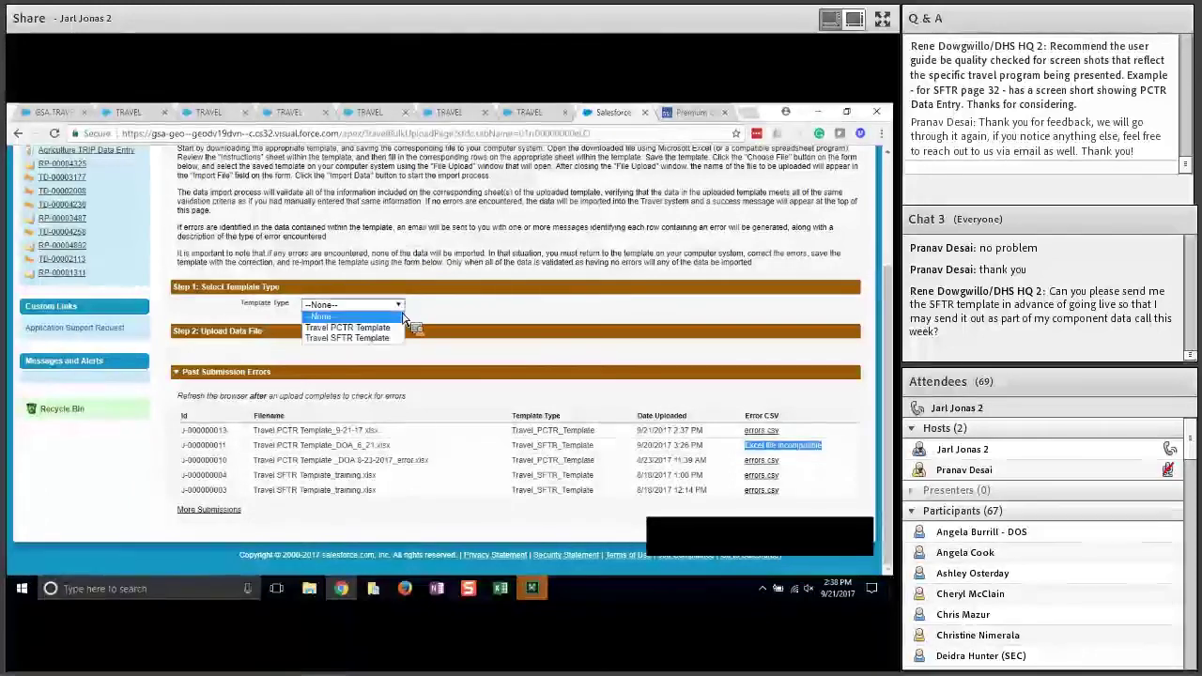
click(385, 323)
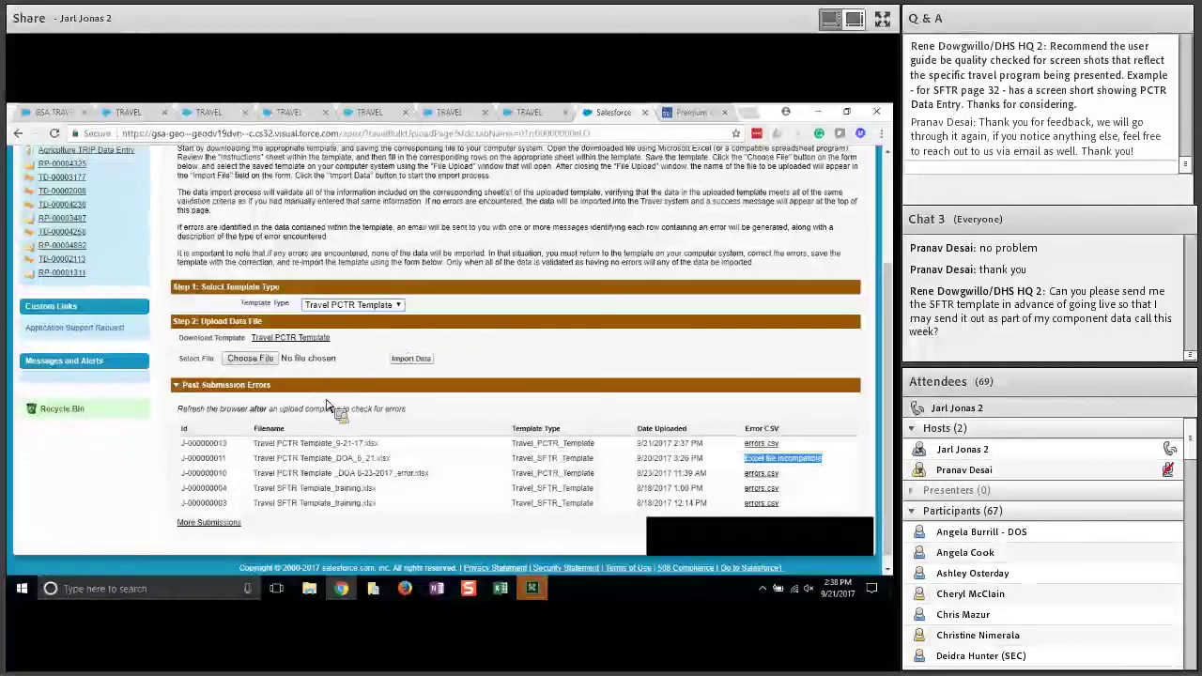
- Switch back to the errors (1) workbook, fit the Reporting_Period_ID column to its contents and examine the IDs in A2:A4
mouse_move(497, 602)
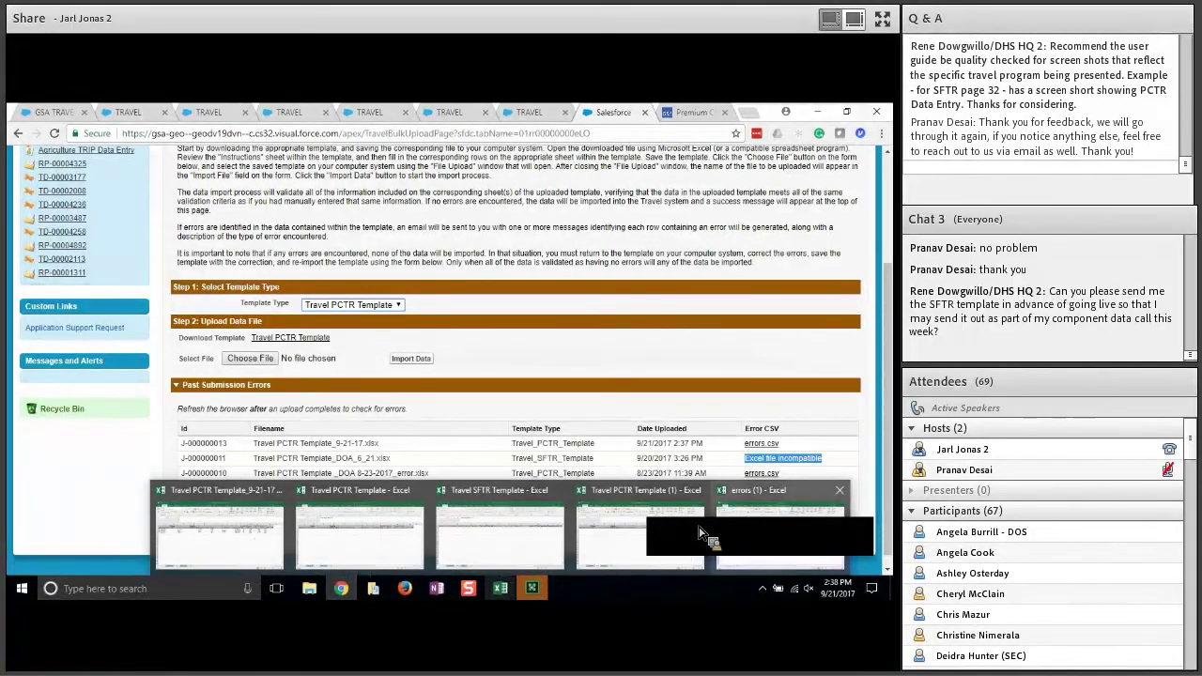
click(768, 543)
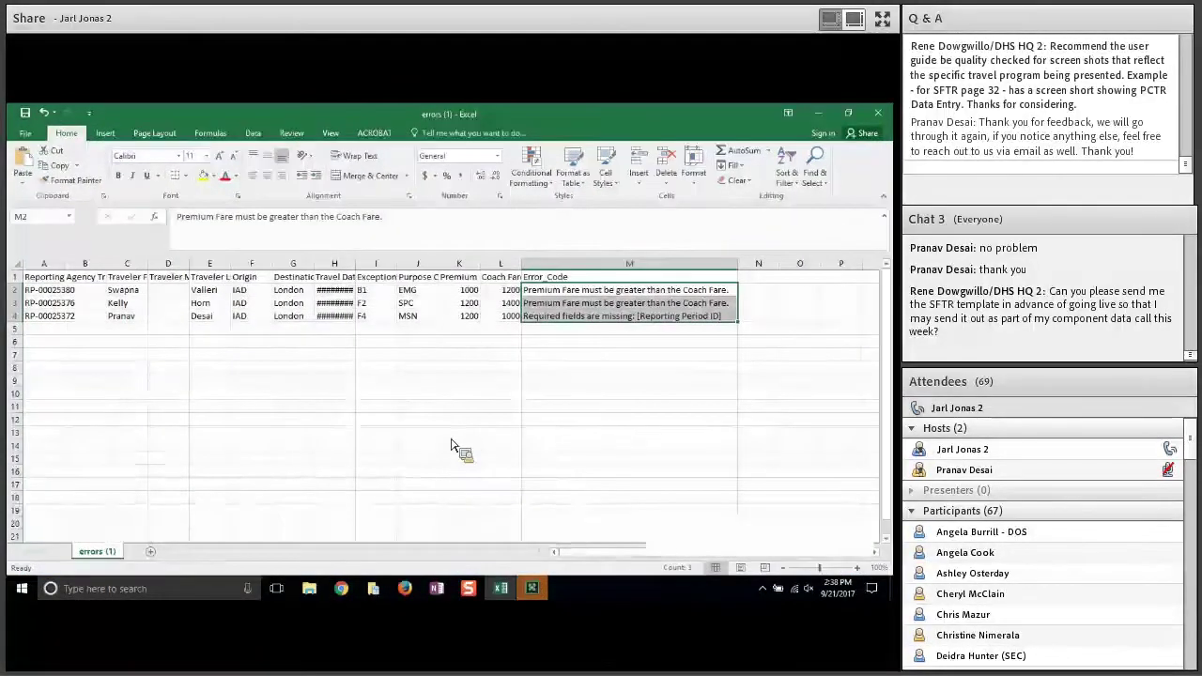
double_click(63, 264)
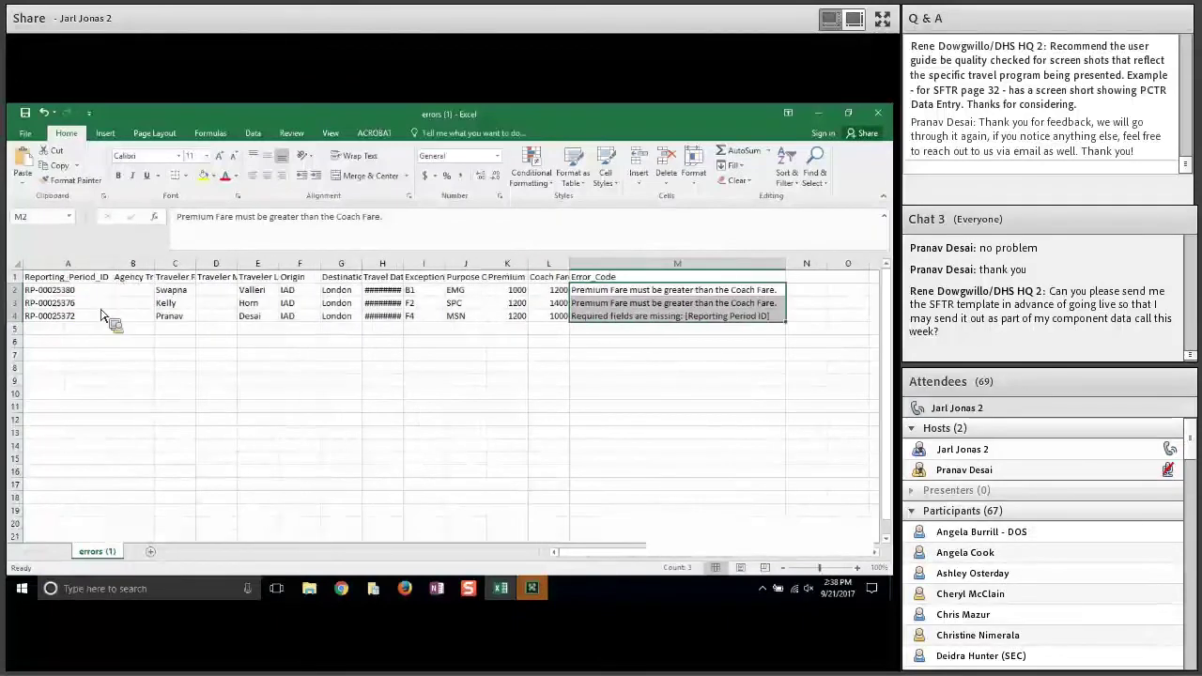
drag(93, 293, 92, 316)
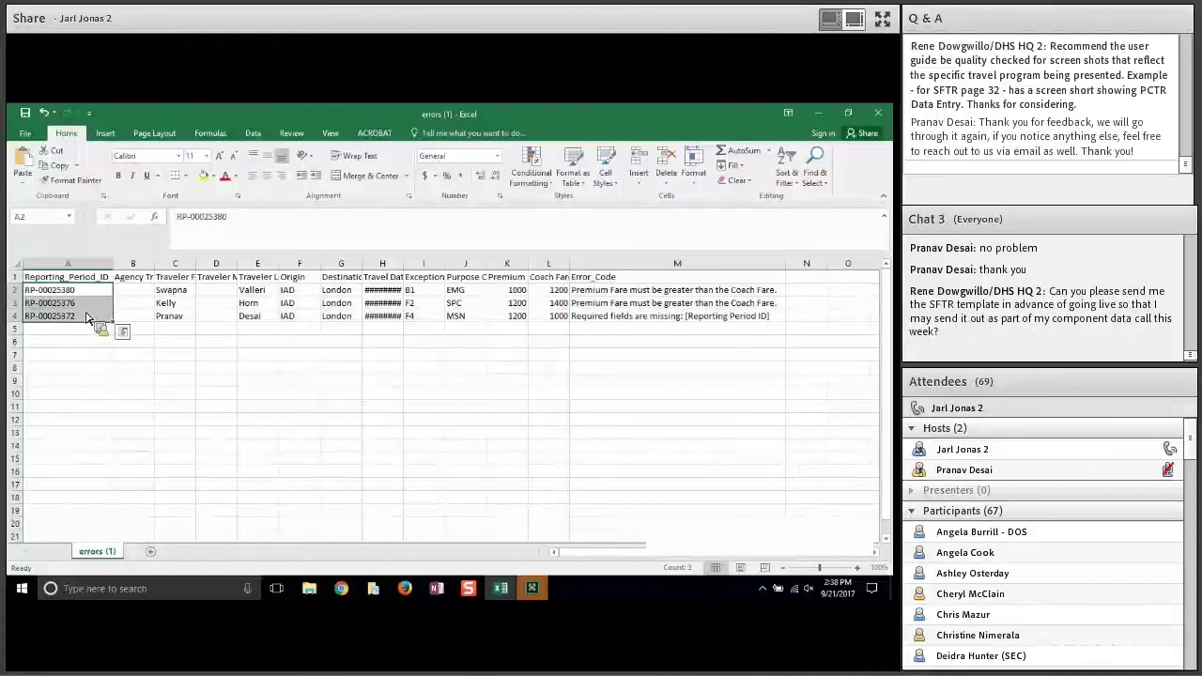
click(84, 293)
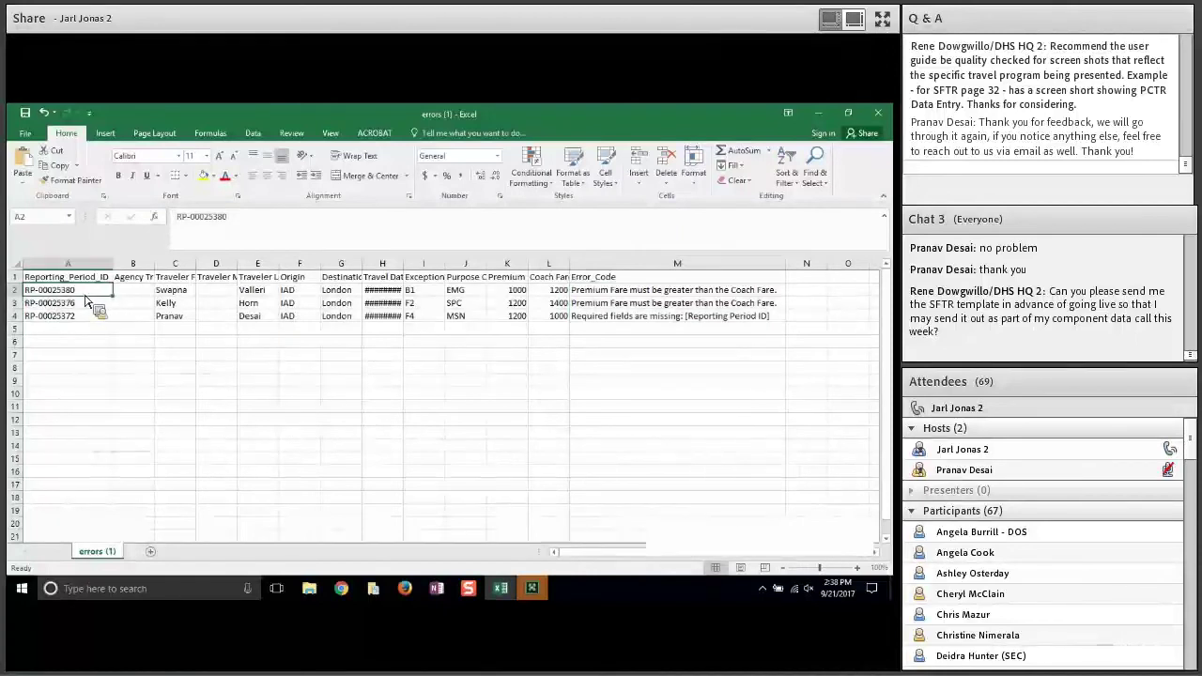
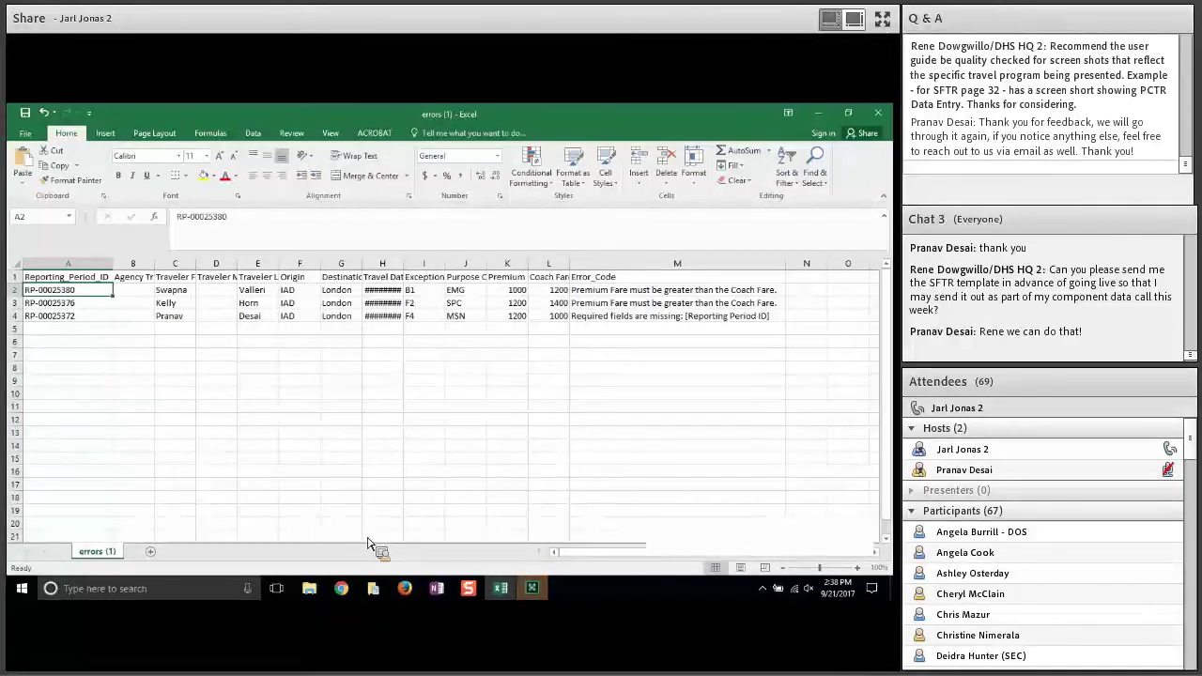
- Switch to the browser, open the Data Entry page and expand the Department of Commerce entry
mouse_move(352, 598)
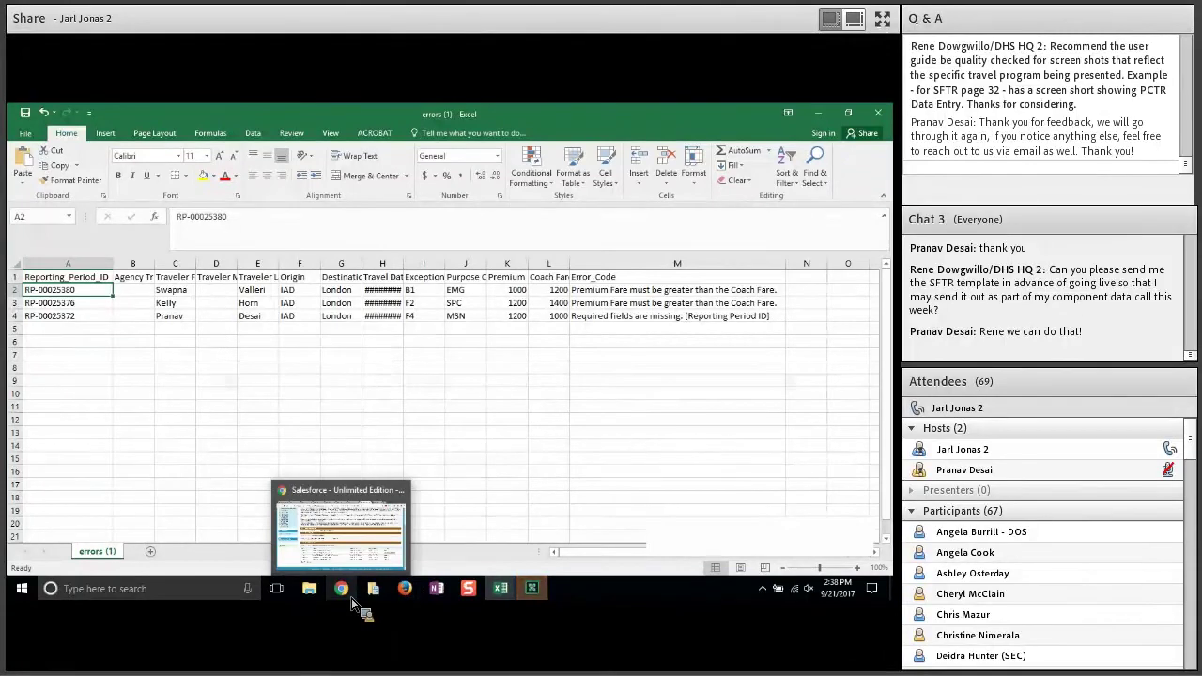
click(340, 530)
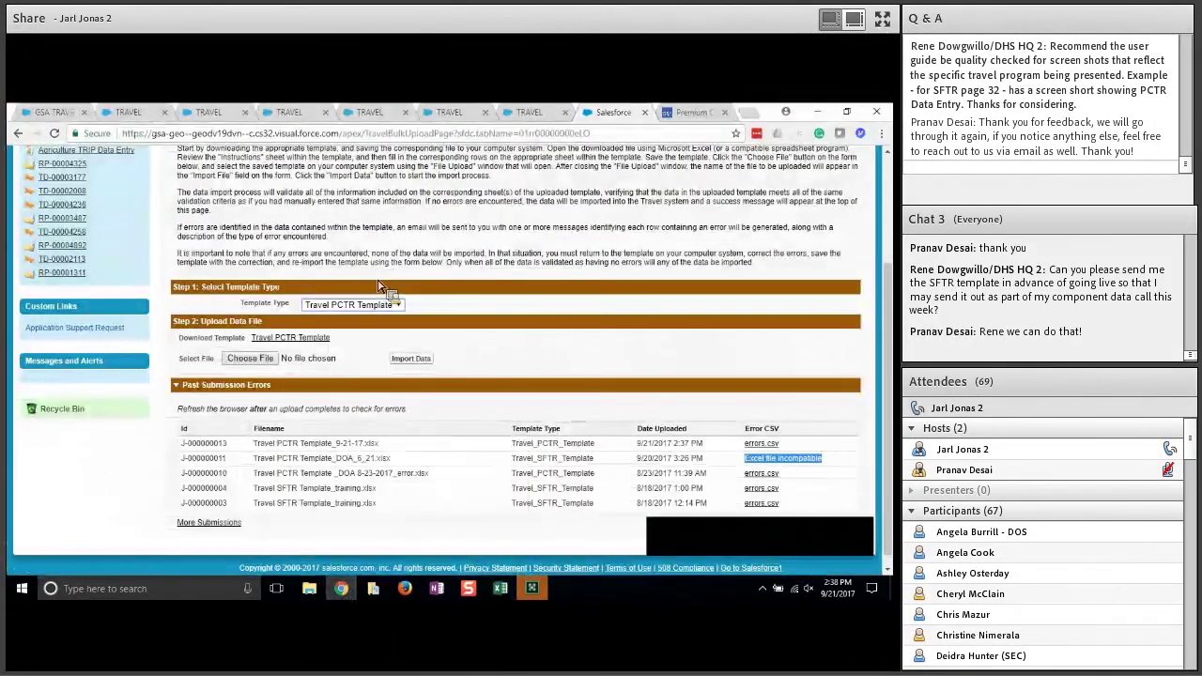
scroll(380, 287, up, 2)
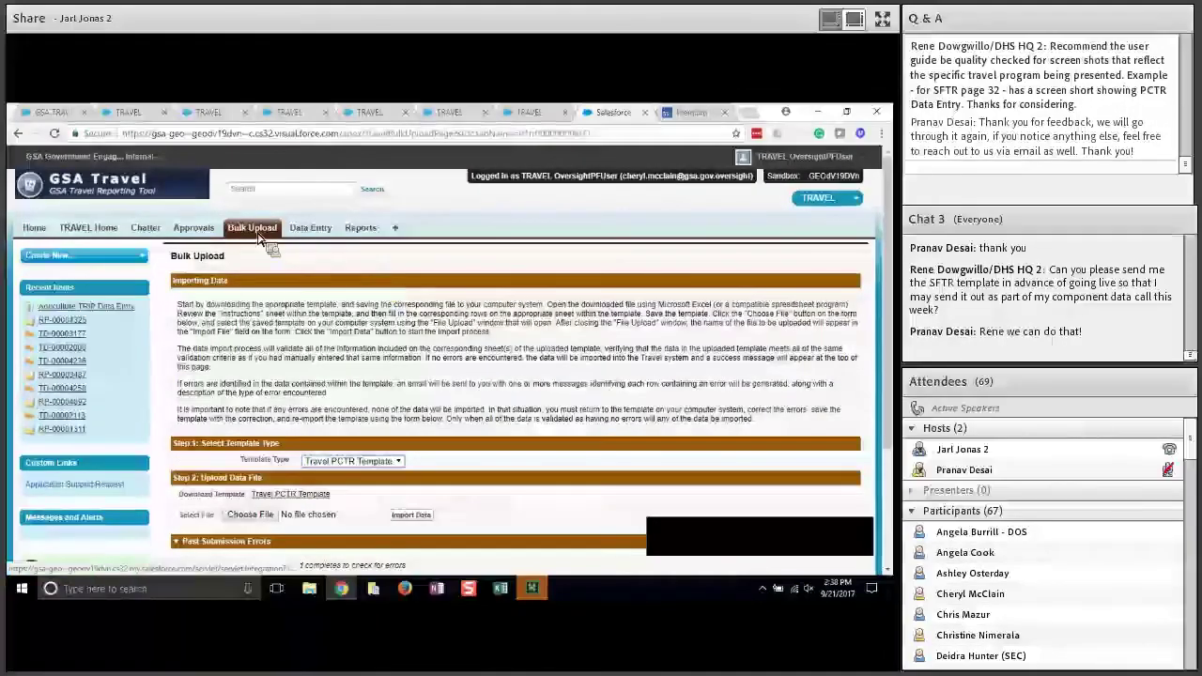
click(312, 231)
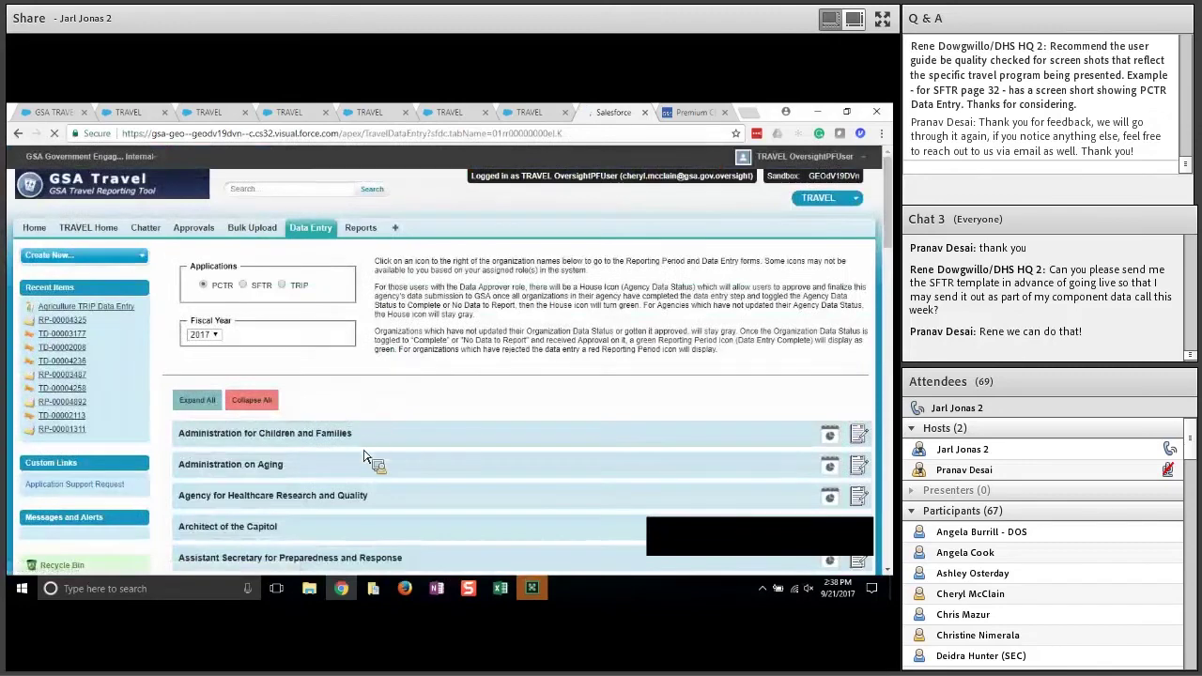
scroll(367, 456, down, 4)
scroll(366, 455, down, 5)
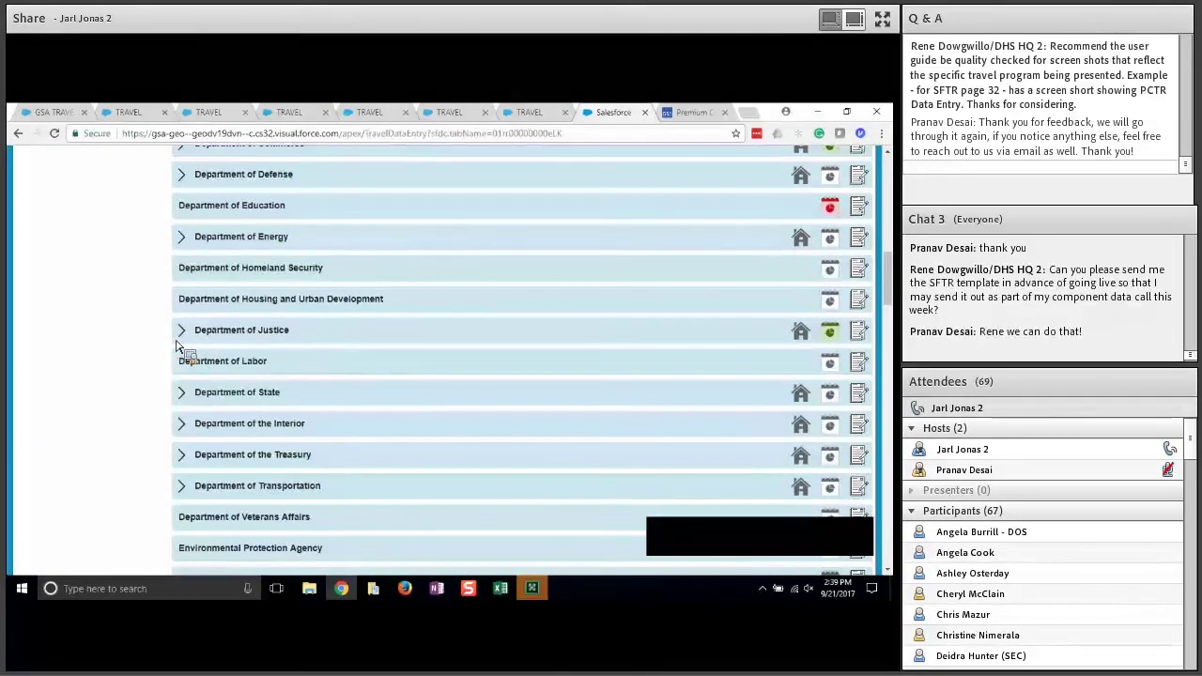
scroll(184, 169, up, 1)
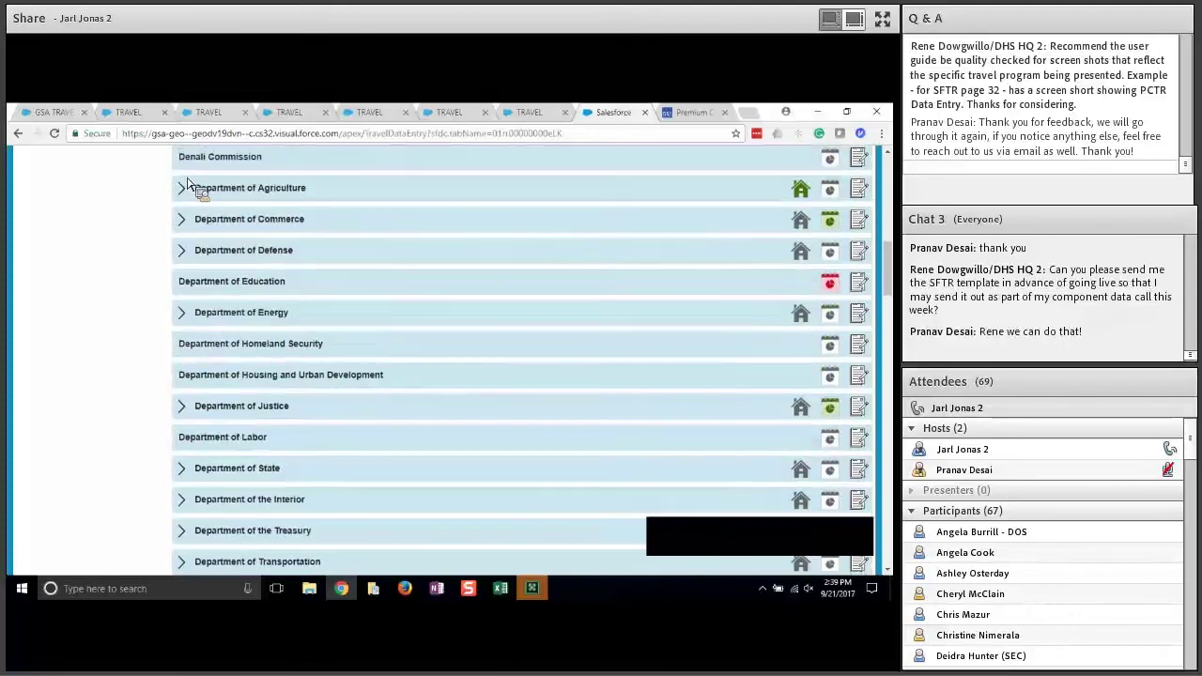
click(183, 220)
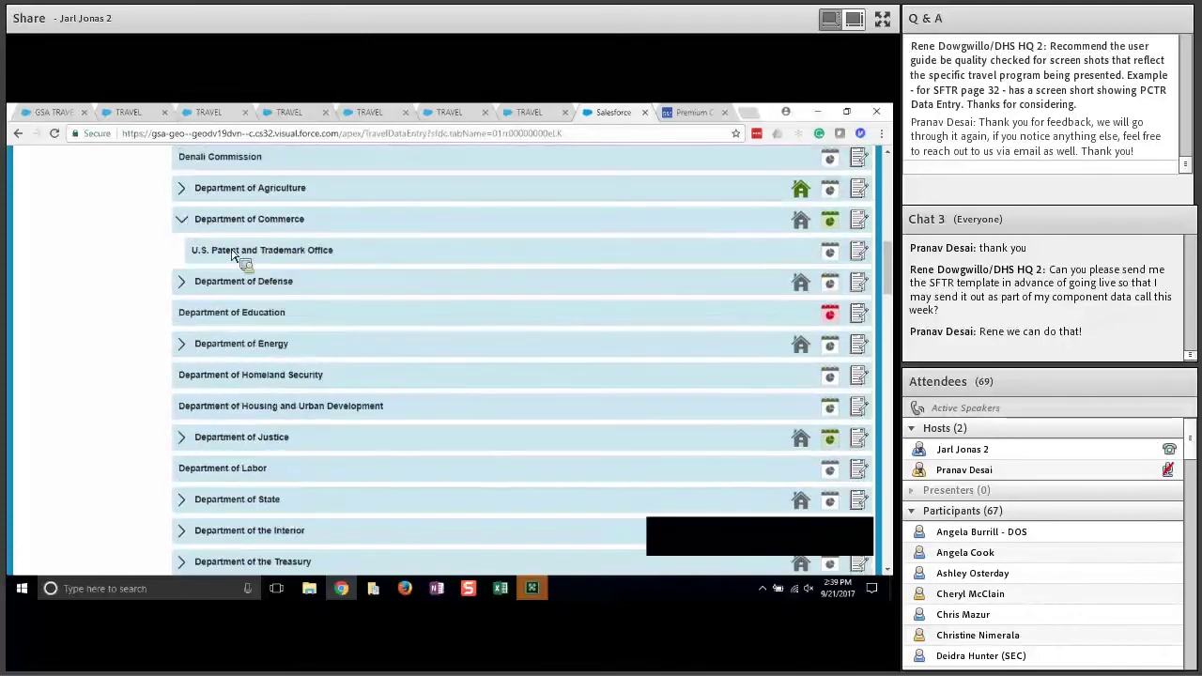
- Open the U.S. Patent and Trademark Office reporting period and examine its ID, approval history and travel data
click(831, 259)
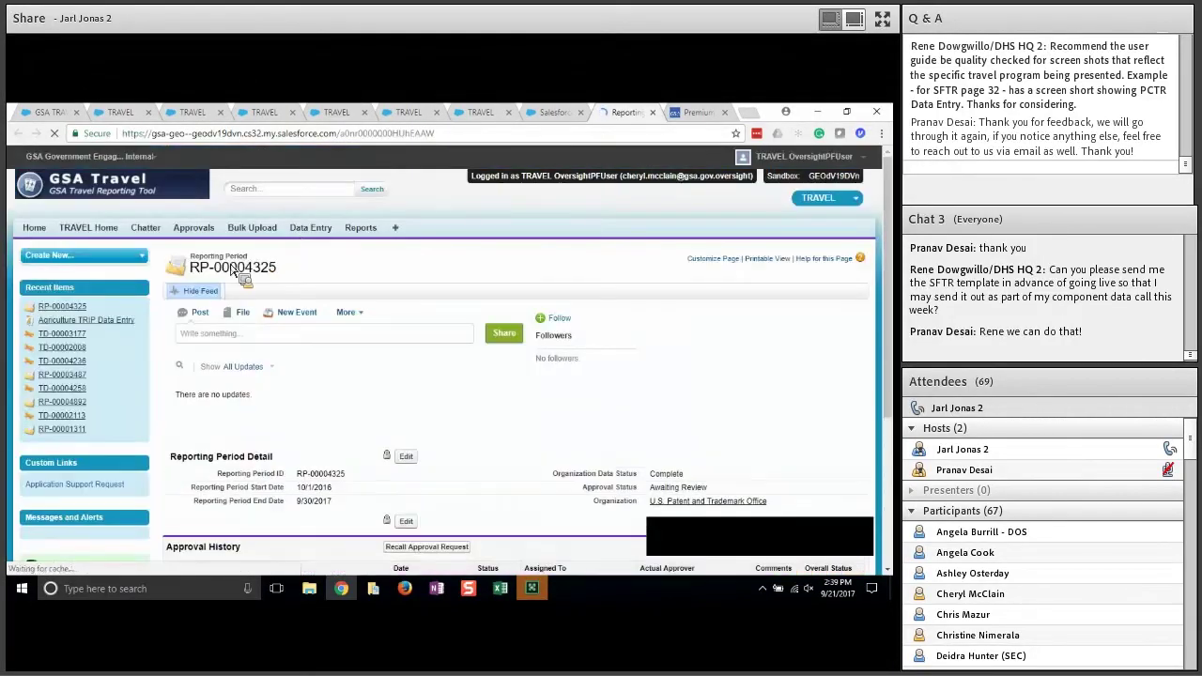
drag(282, 269, 432, 287)
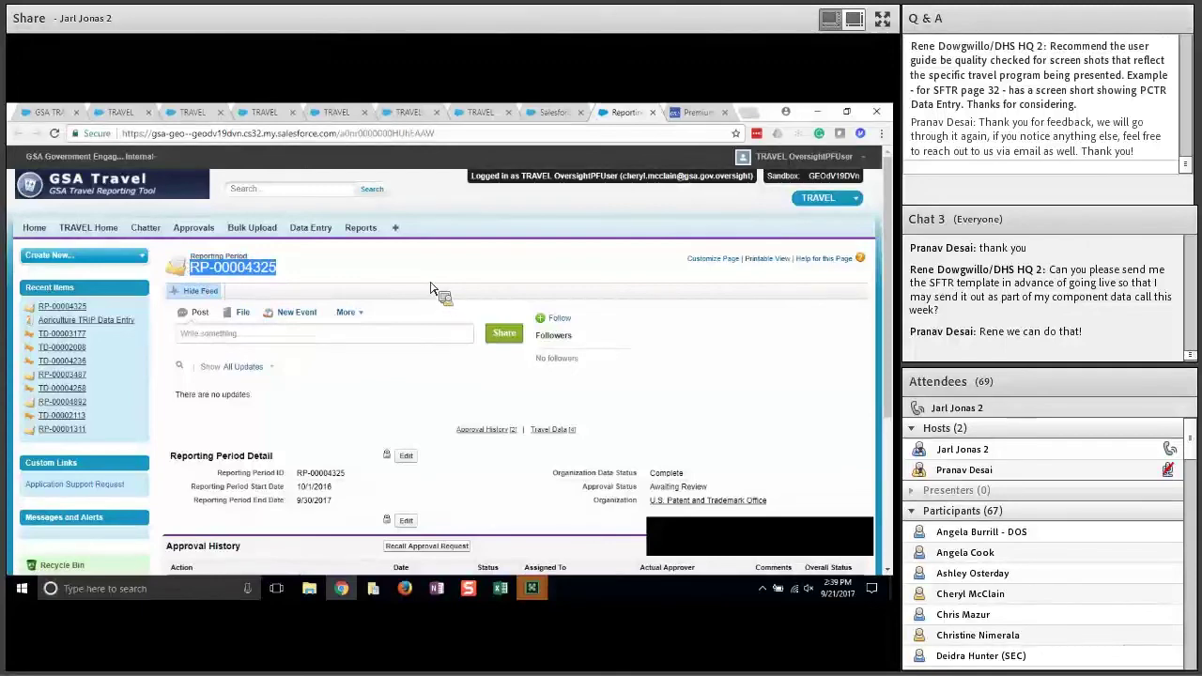
drag(432, 289, 598, 512)
scroll(462, 375, down, 3)
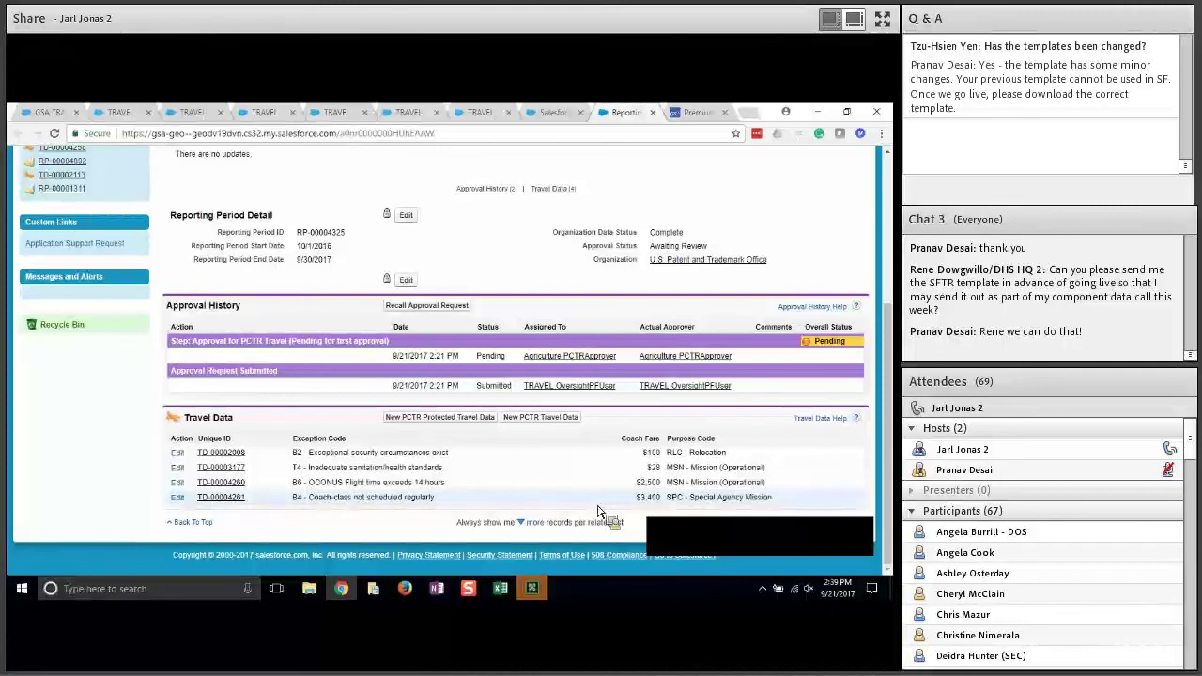
drag(598, 511, 309, 244)
scroll(585, 441, up, 2)
scroll(515, 244, up, 1)
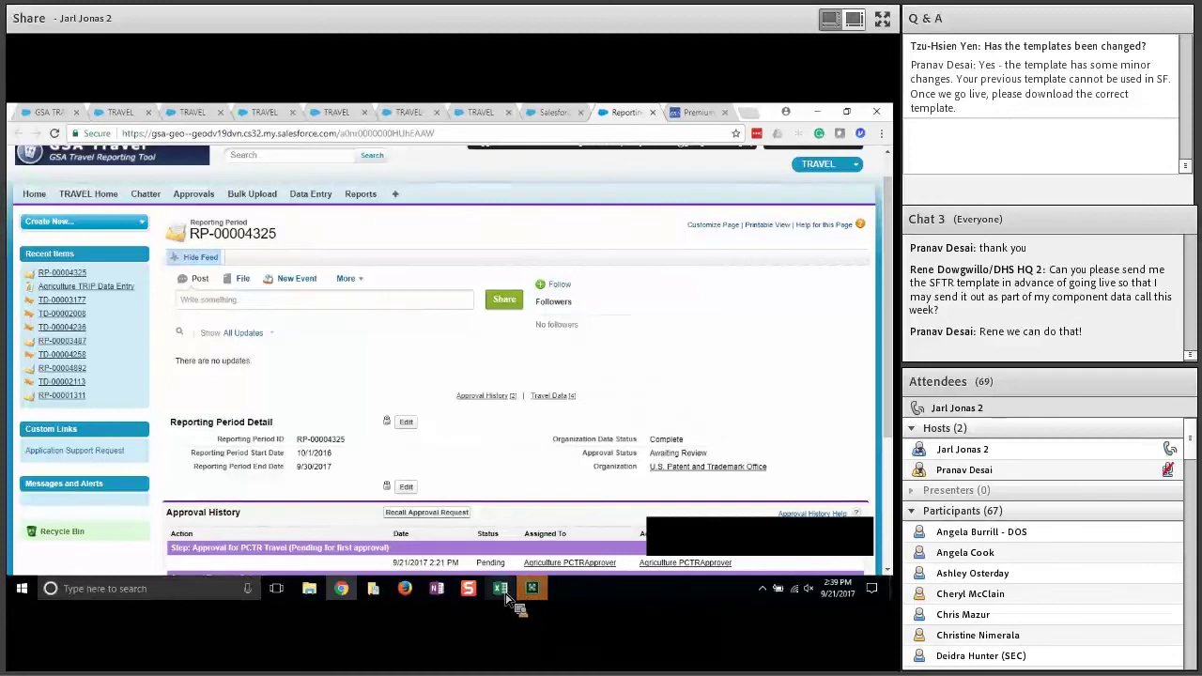
- Return to the Data Entry page, expand the Department of State entry and locate Mission Angola's reporting period
mouse_move(507, 601)
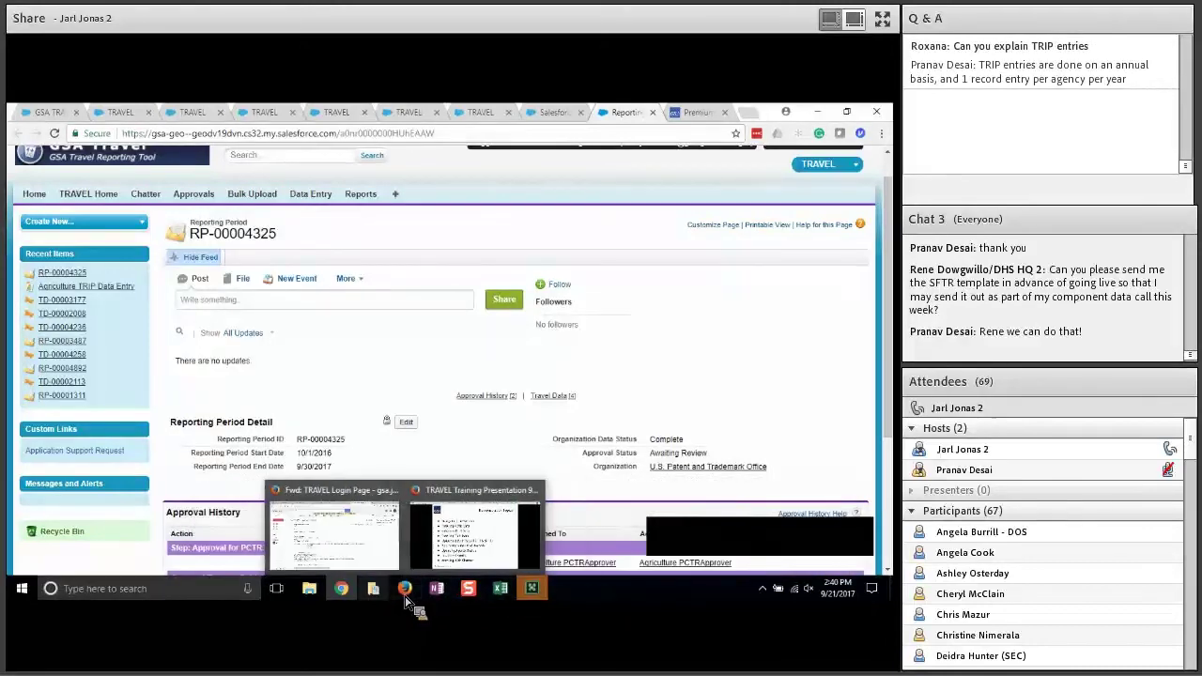
mouse_move(359, 606)
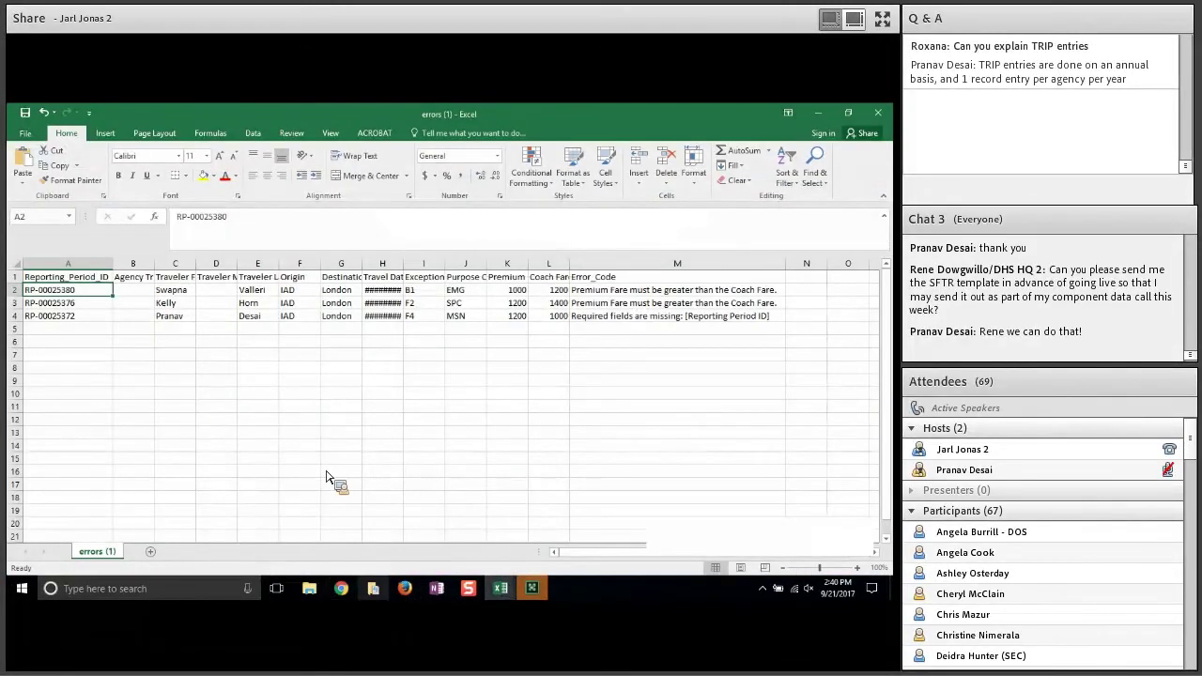
click(355, 598)
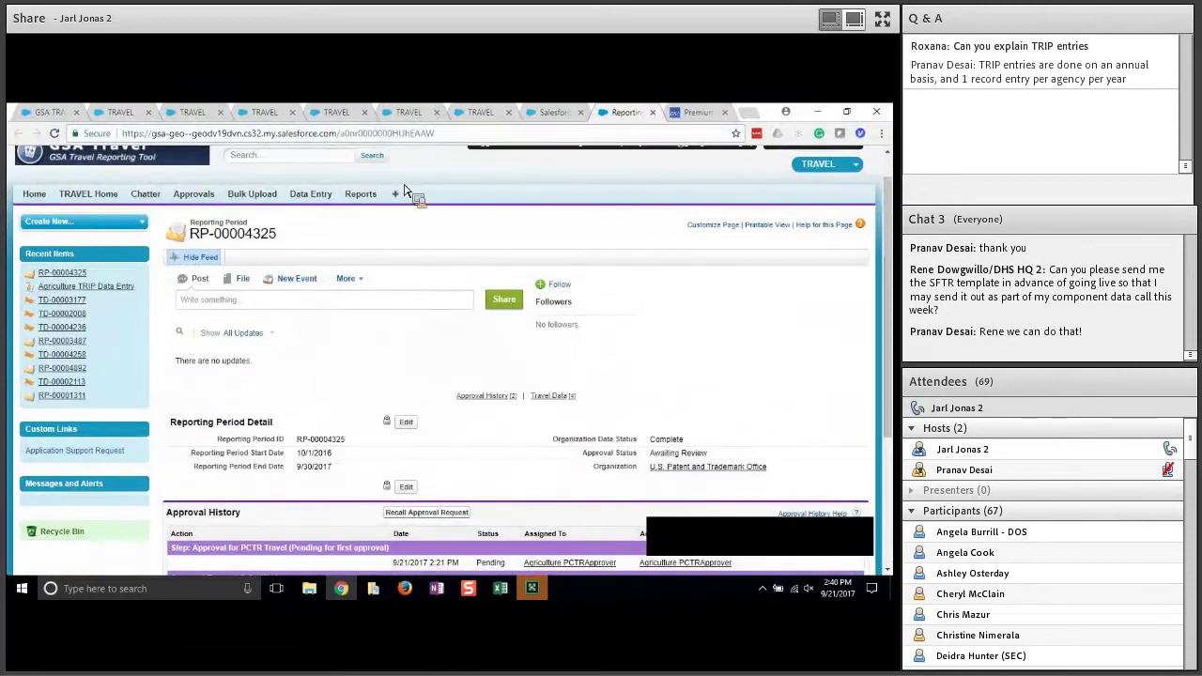
click(322, 197)
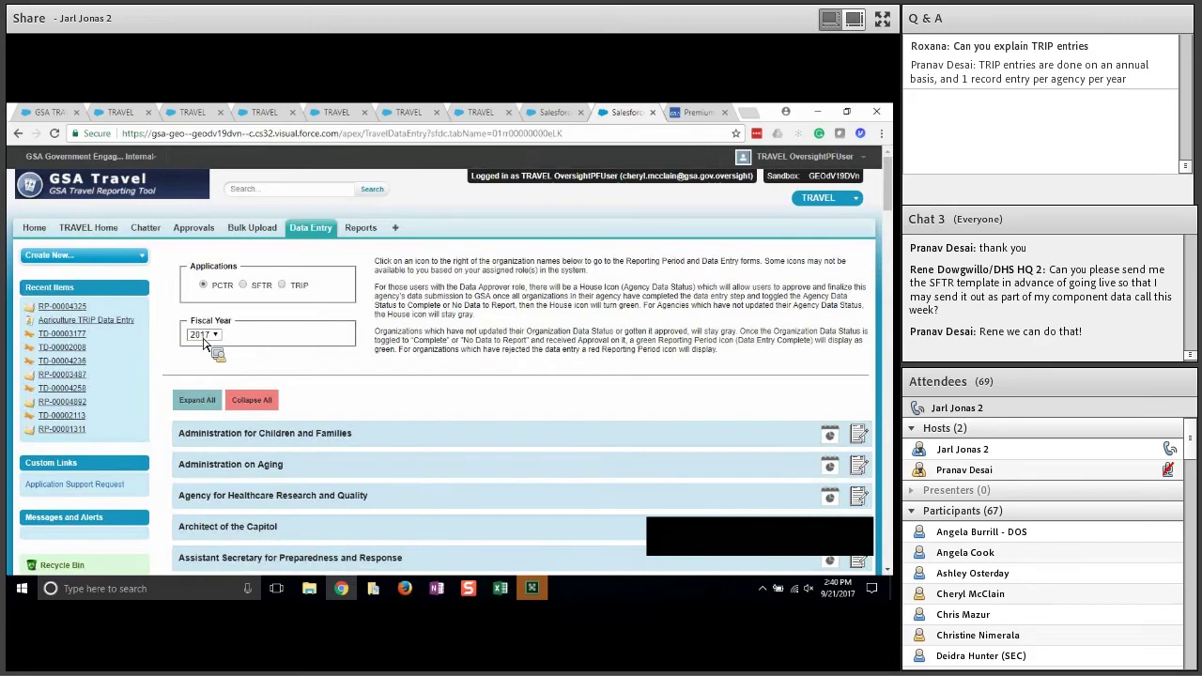
scroll(319, 338, down, 1)
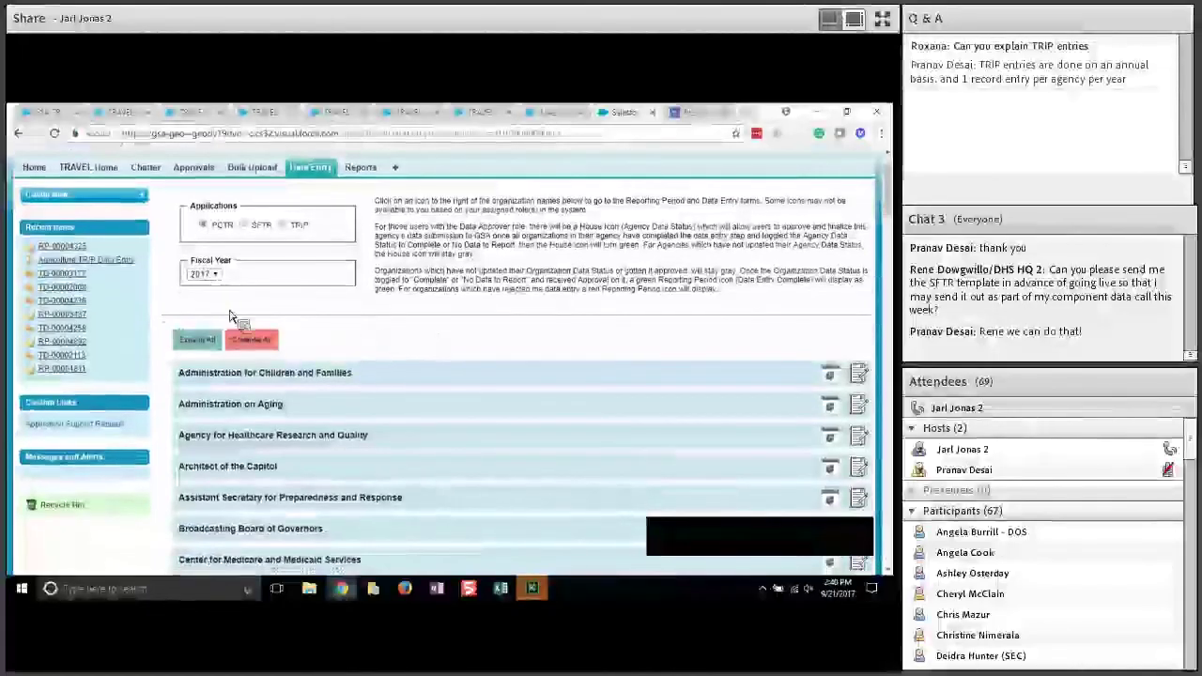
scroll(287, 402, down, 15)
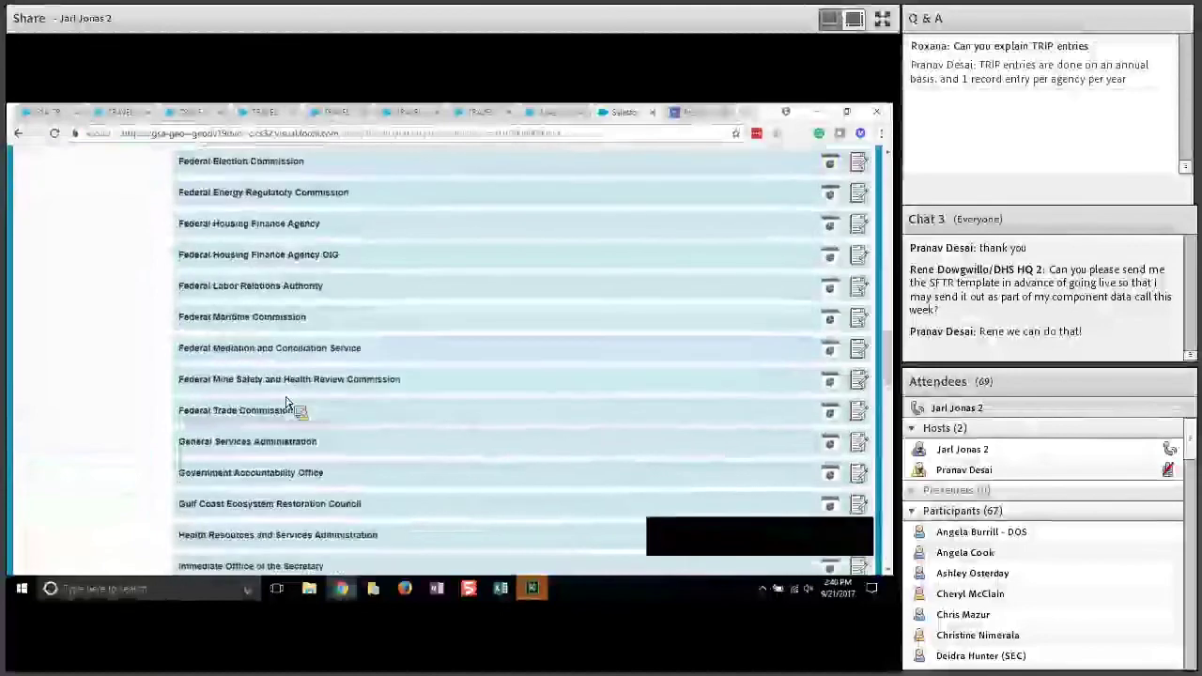
scroll(286, 402, down, 5)
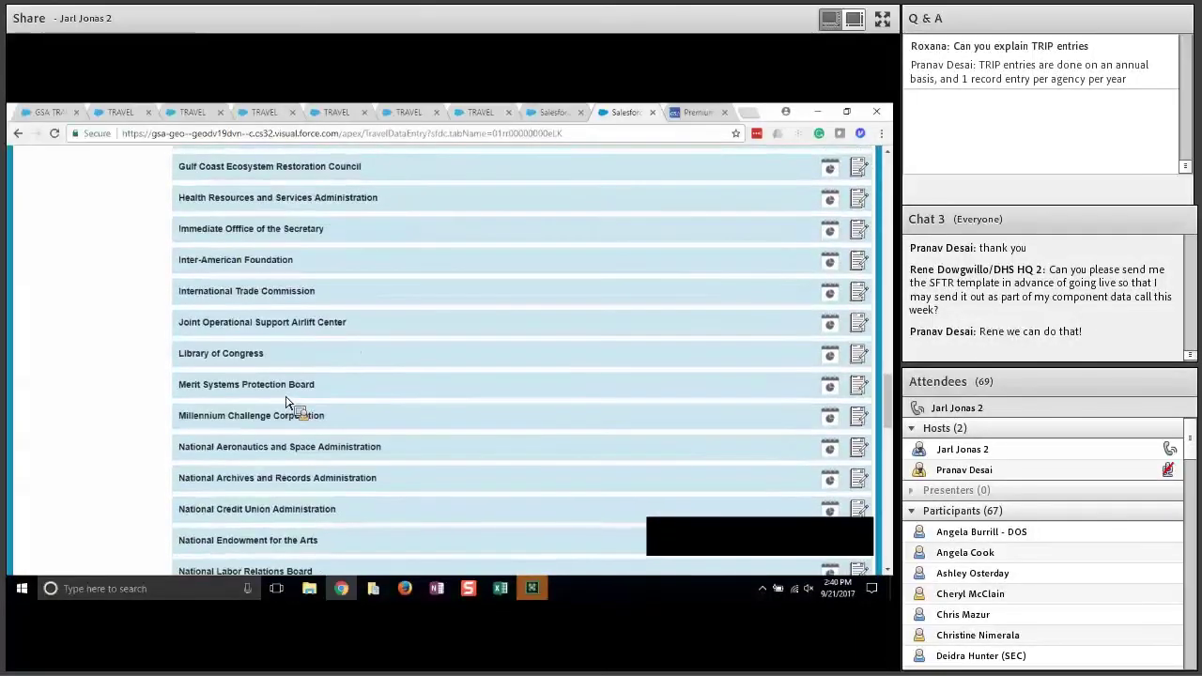
scroll(286, 402, up, 5)
scroll(287, 402, up, 4)
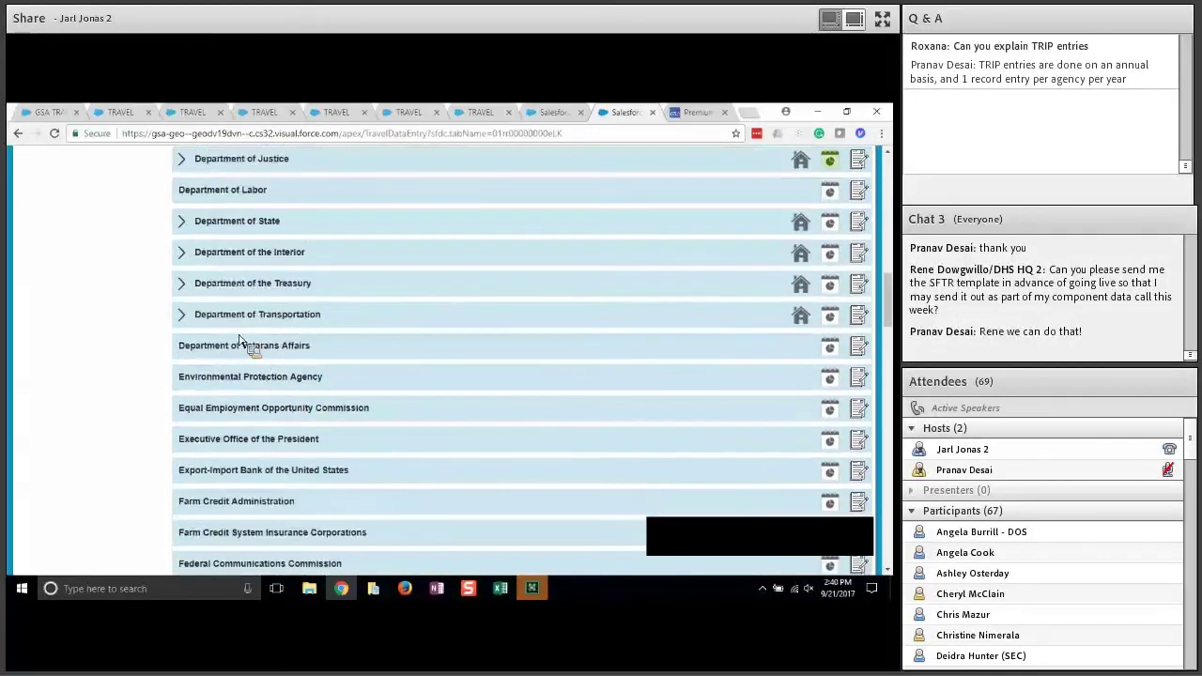
click(190, 233)
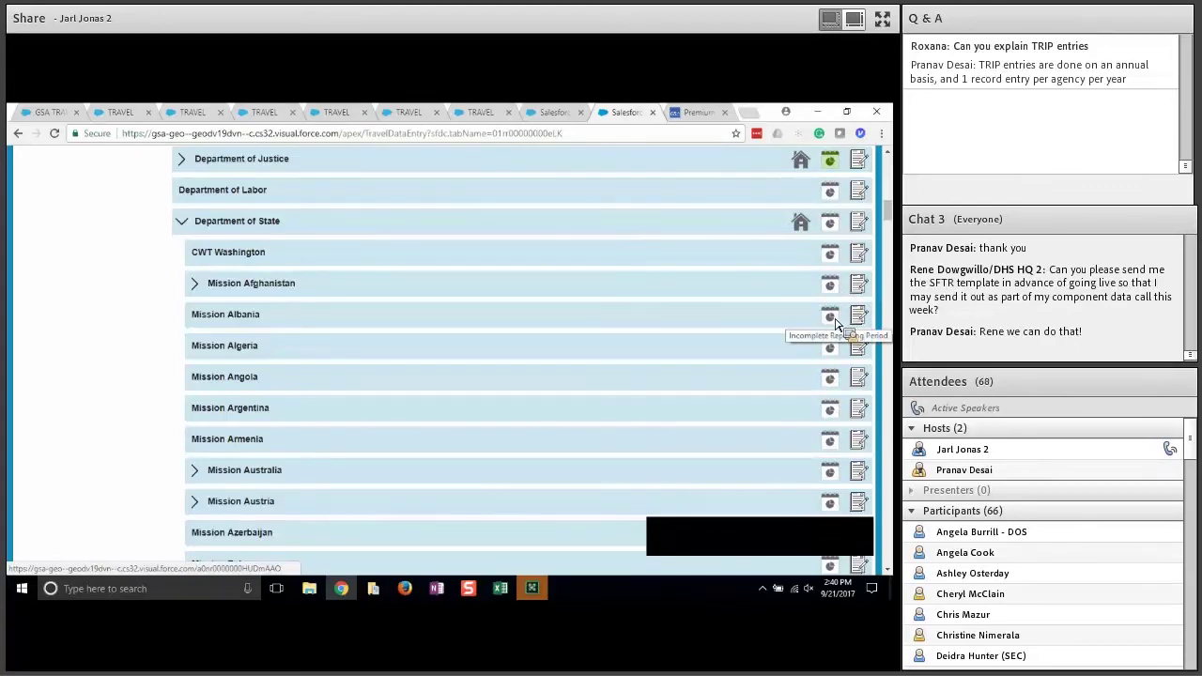
drag(836, 324, 461, 389)
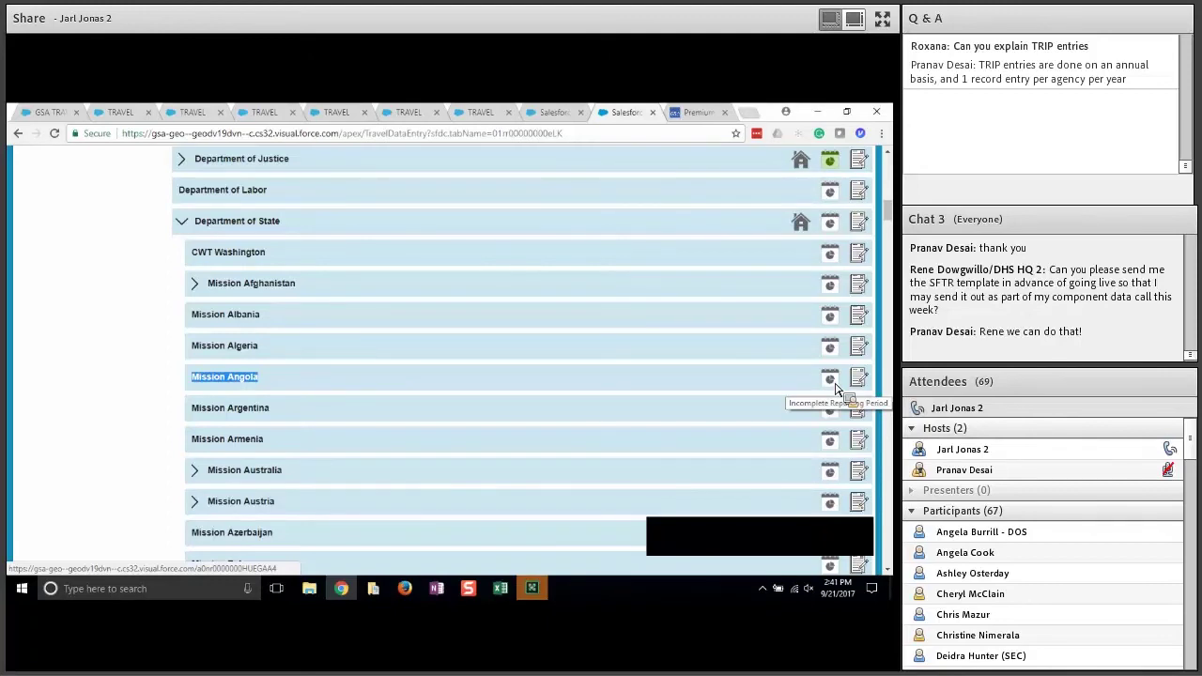
- Collapse the Department of State entry and find the U.S. Agency for International Development in the organization list
click(188, 225)
scroll(193, 357, down, 10)
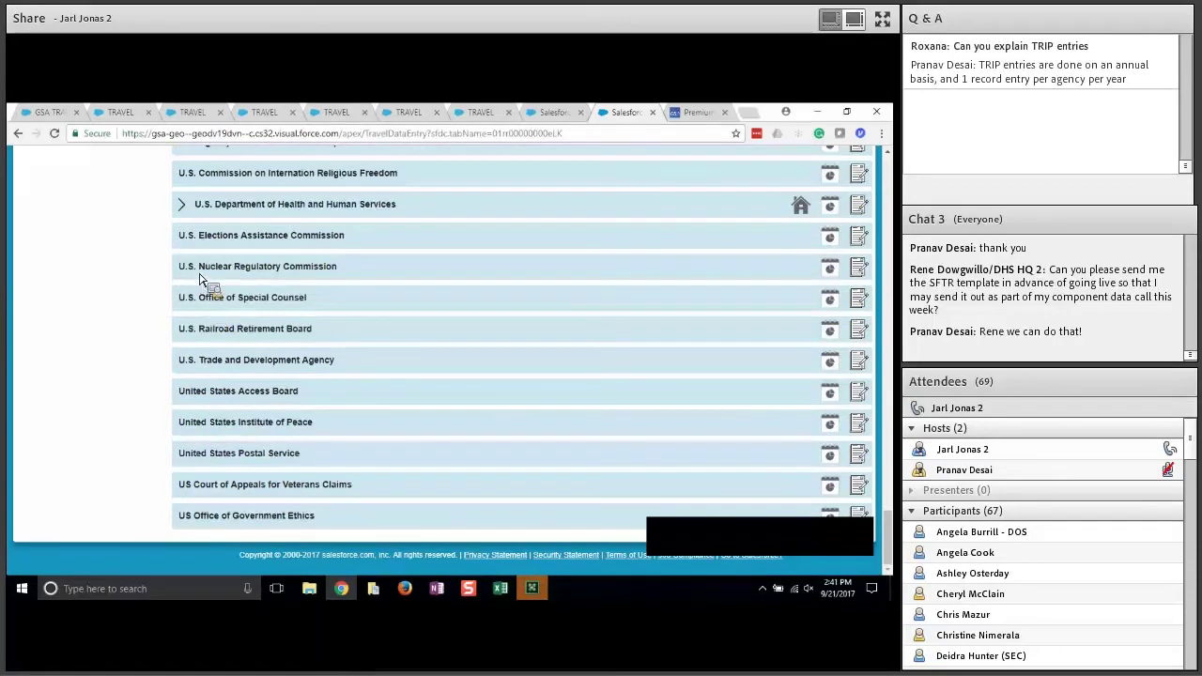
scroll(200, 280, up, 1)
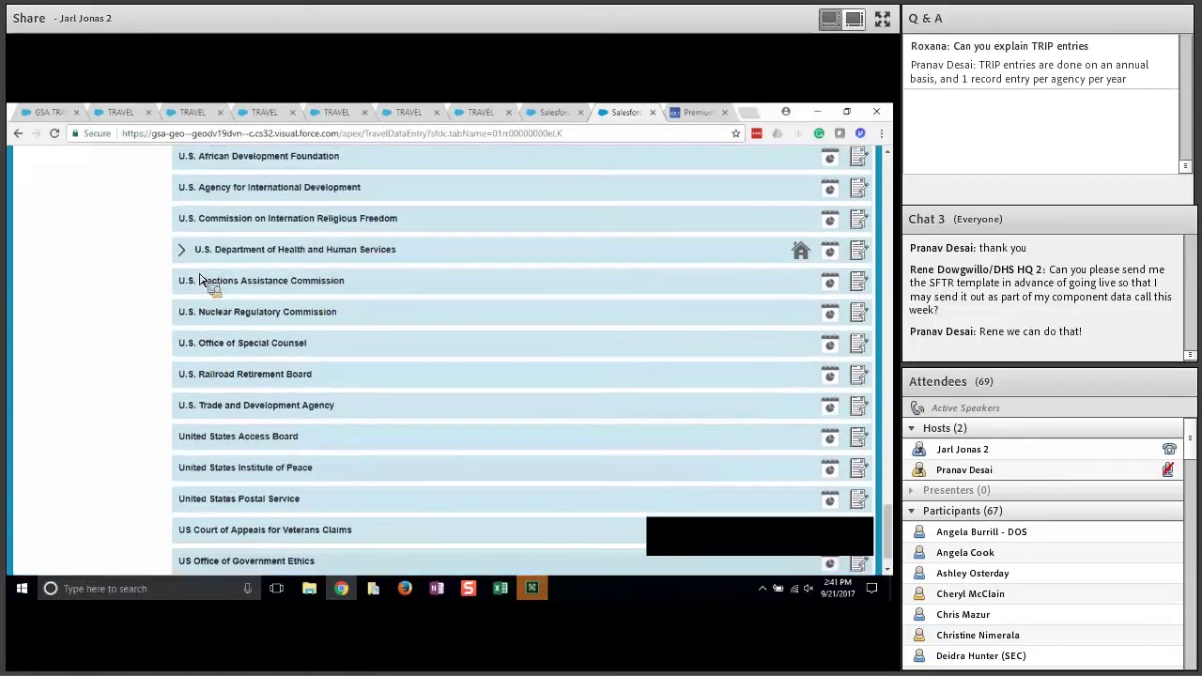
scroll(200, 279, up, 2)
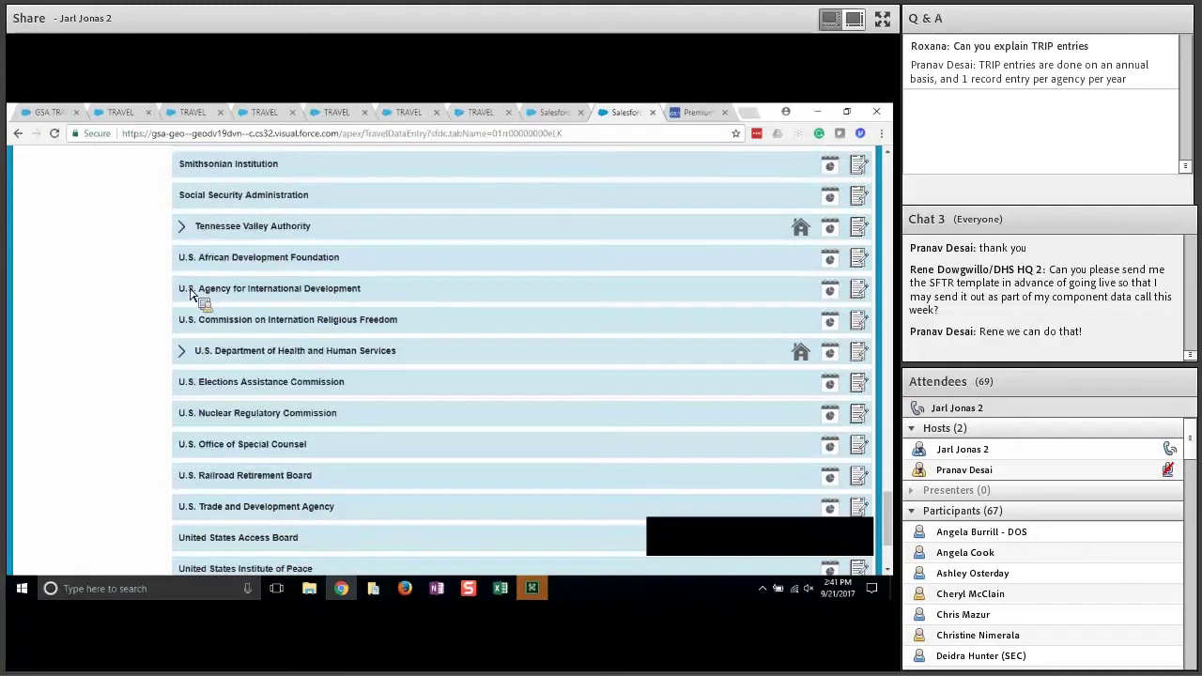
drag(183, 292, 805, 299)
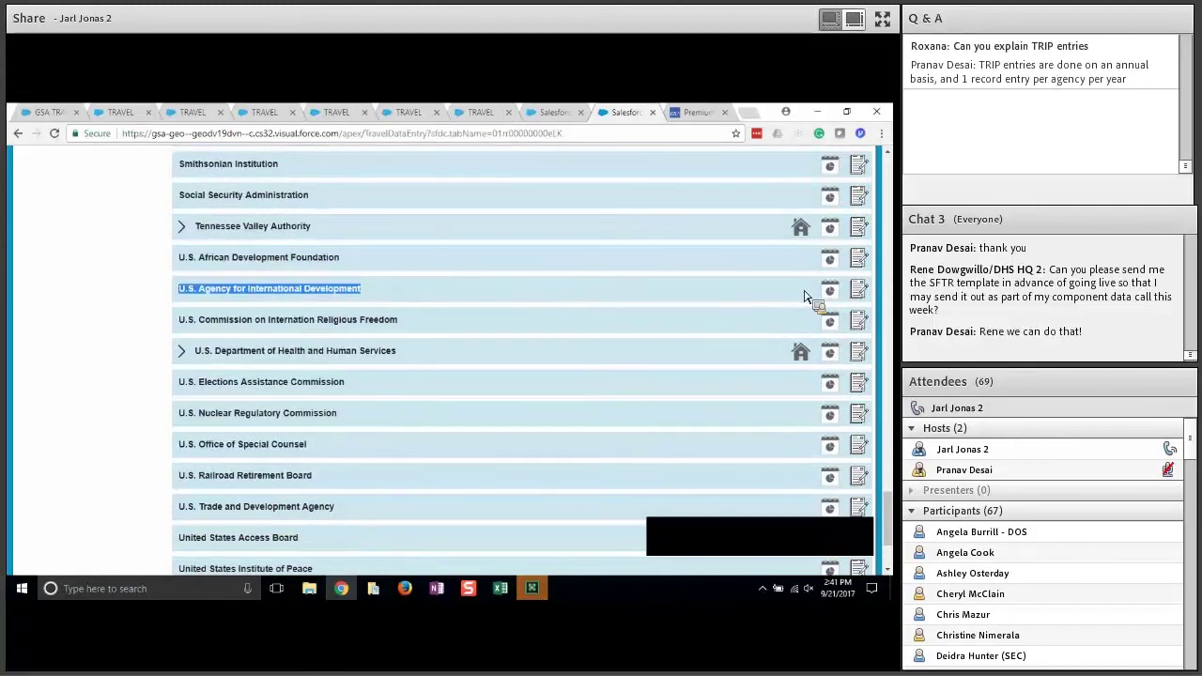
drag(805, 299, 396, 261)
- Switch to the errors (1) workbook and examine the Reporting_Period_ID values in A2:A4
click(501, 589)
click(773, 540)
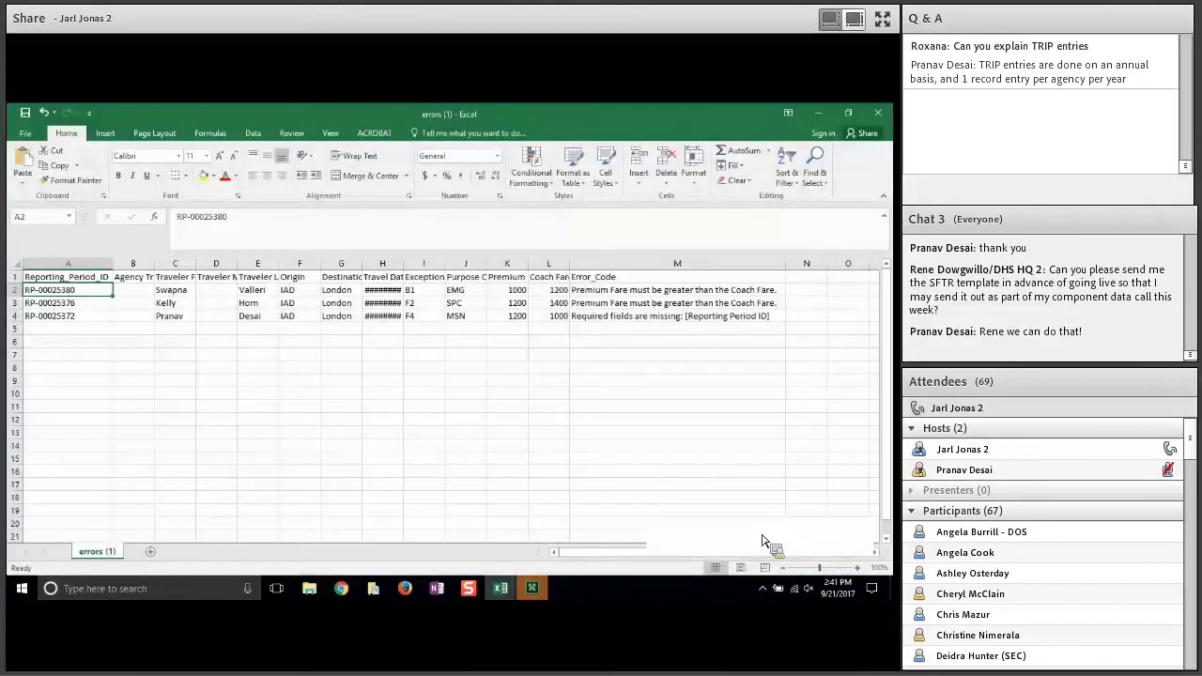
drag(105, 292, 99, 324)
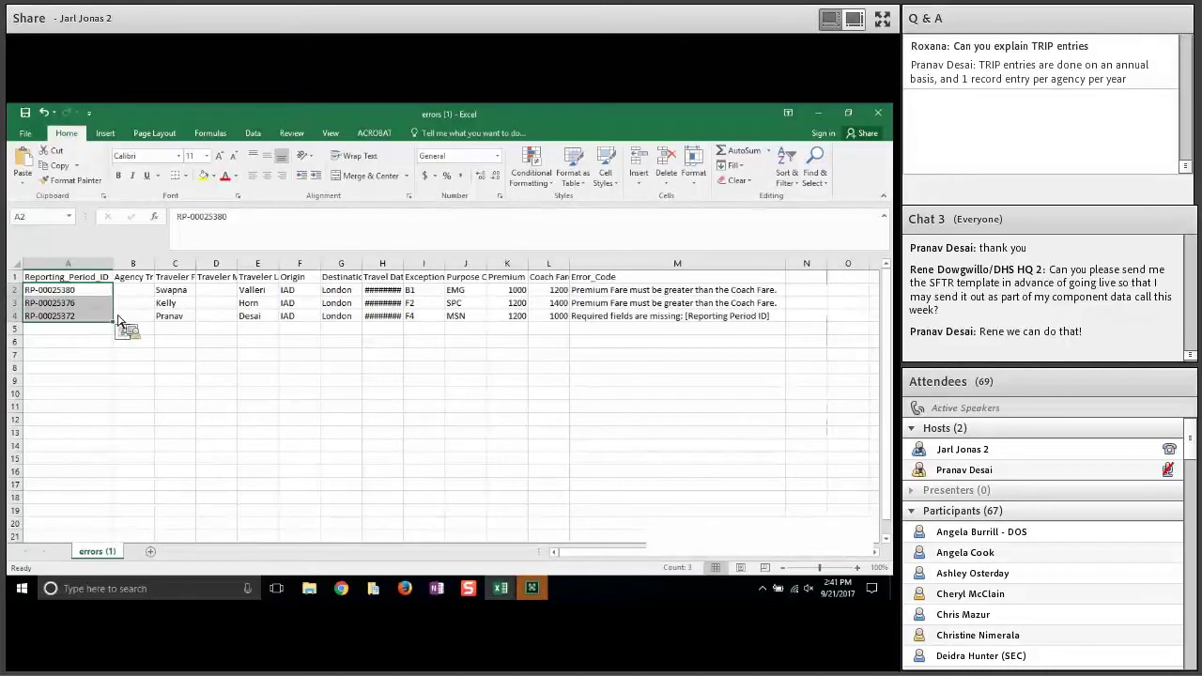
click(70, 292)
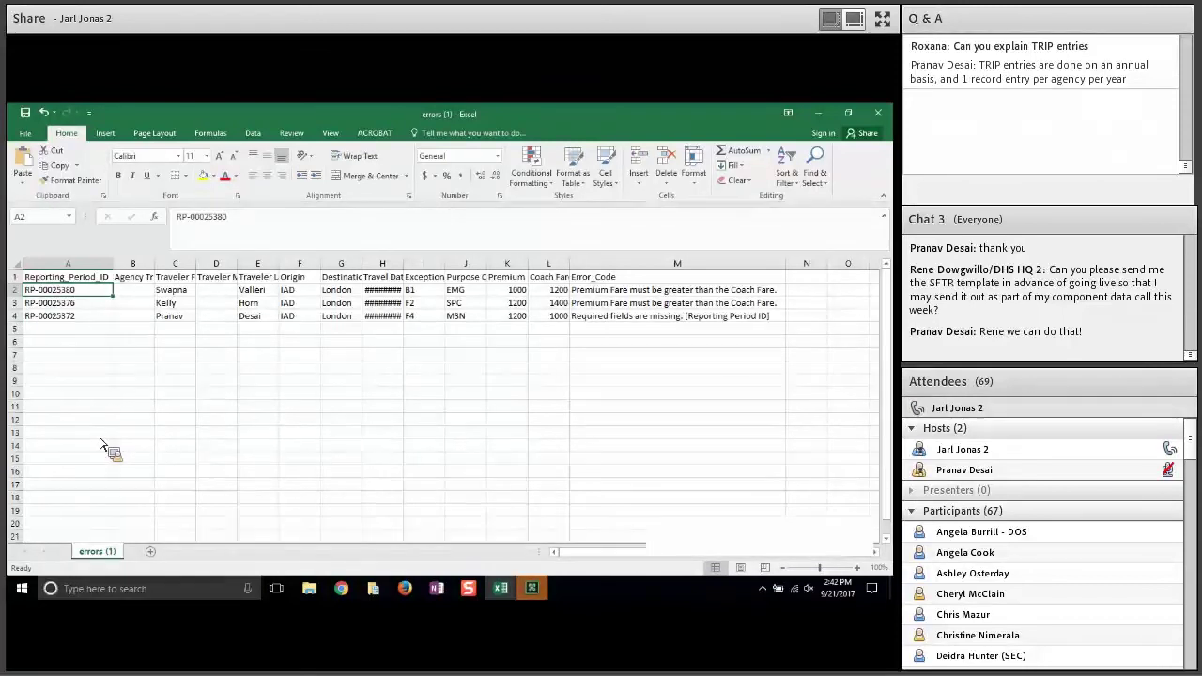
drag(112, 295, 115, 305)
key(ctrl+c)
drag(85, 333, 82, 500)
text(c)
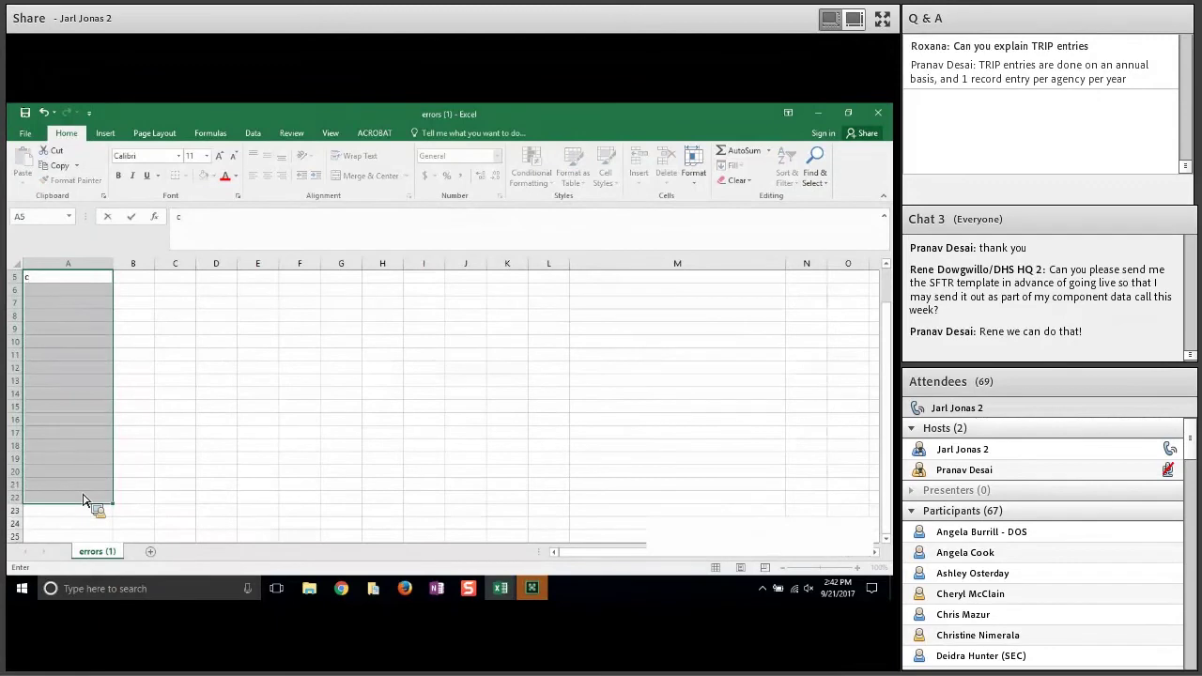
scroll(88, 362, up, 2)
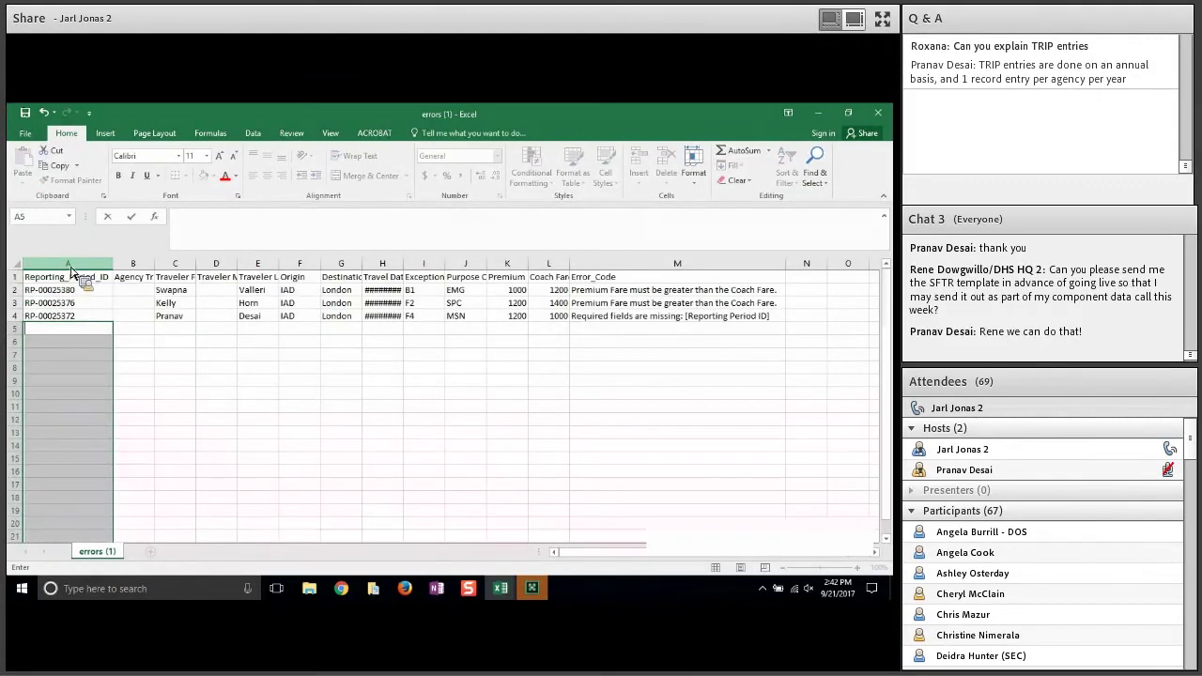
- Copy the reporting period ID from A2 into the range A7:A19 and select the filled cells
click(81, 294)
drag(66, 354, 79, 515)
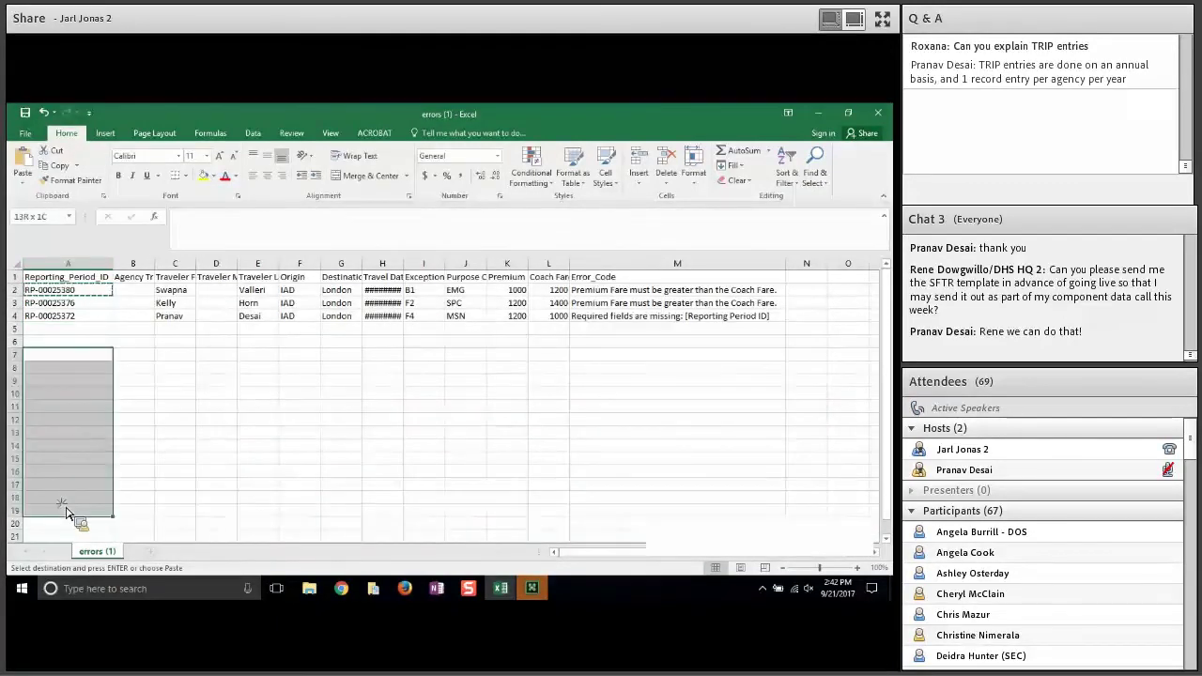
key(ctrl+v)
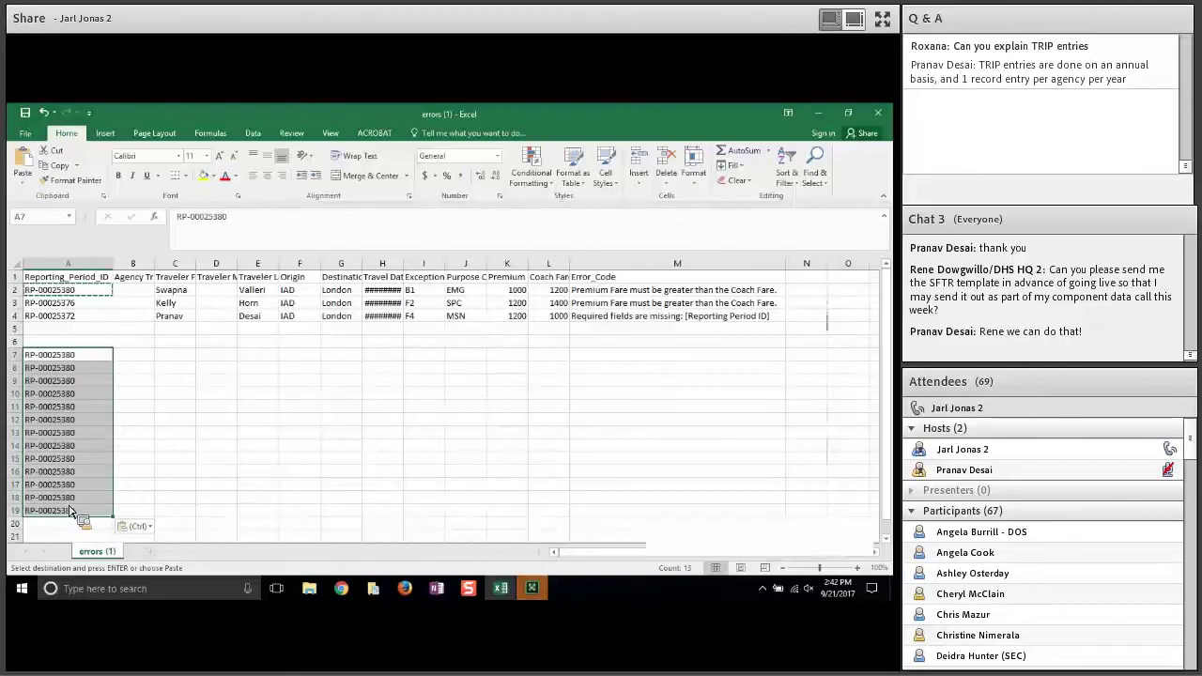
click(102, 471)
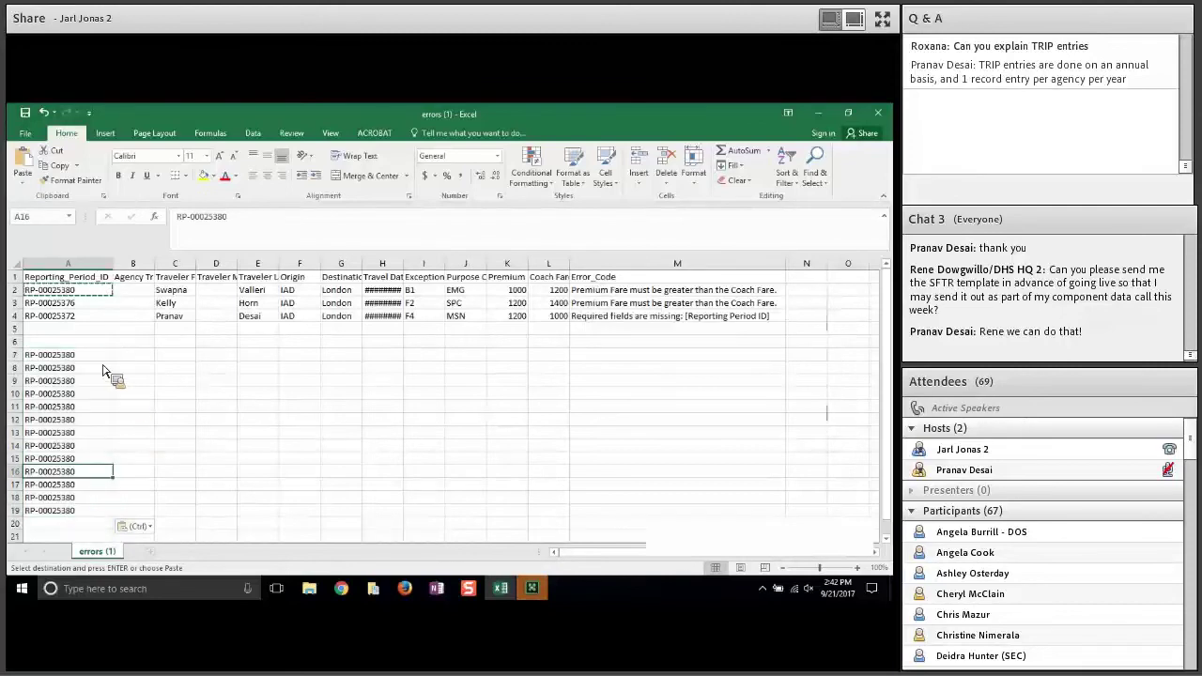
drag(87, 355, 78, 519)
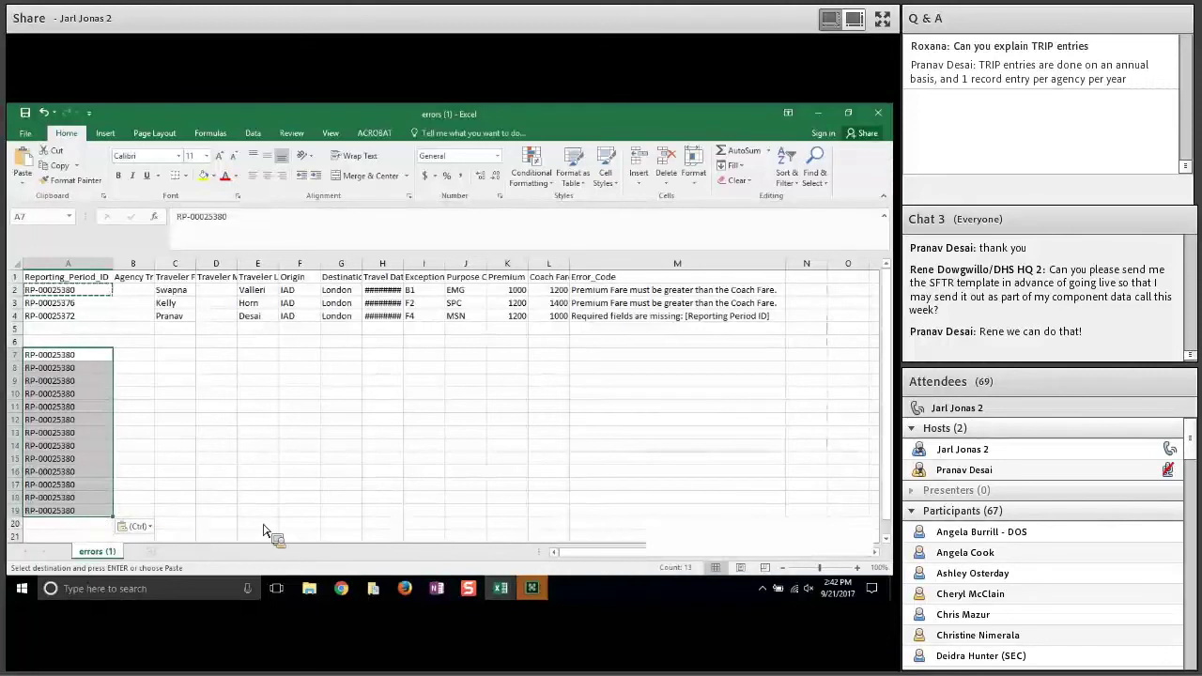
- Switch back to the browser, view the TRAVEL Home page and return to the Items to Approve list
click(344, 588)
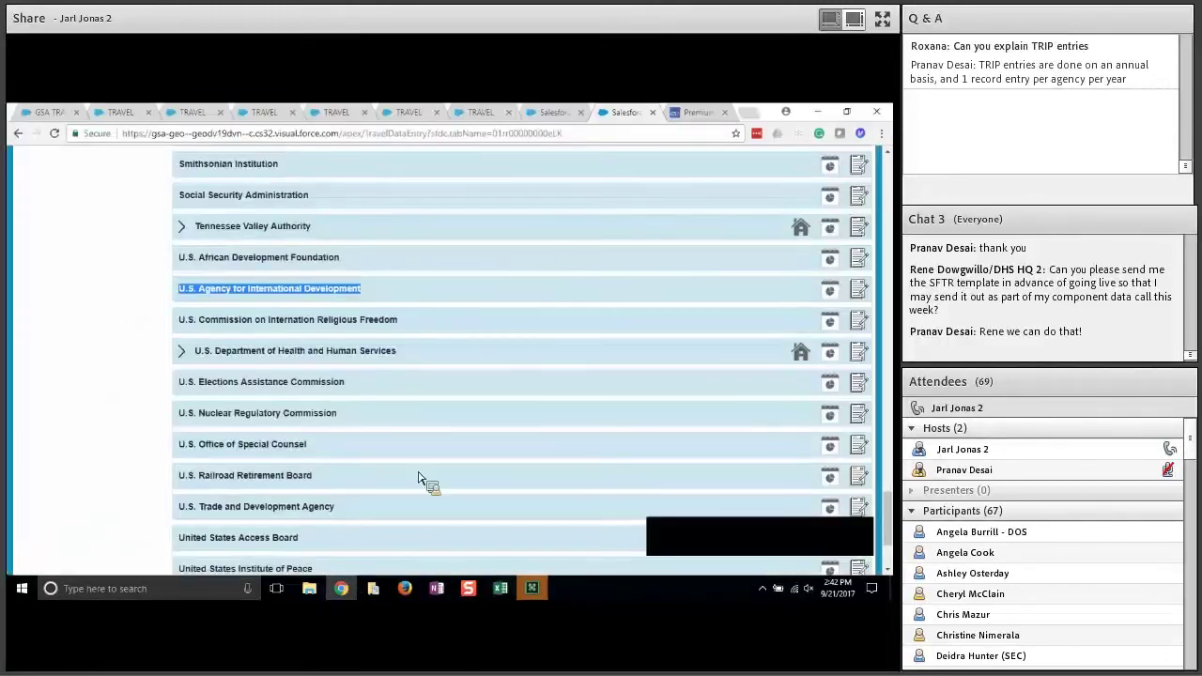
drag(897, 344, 897, 218)
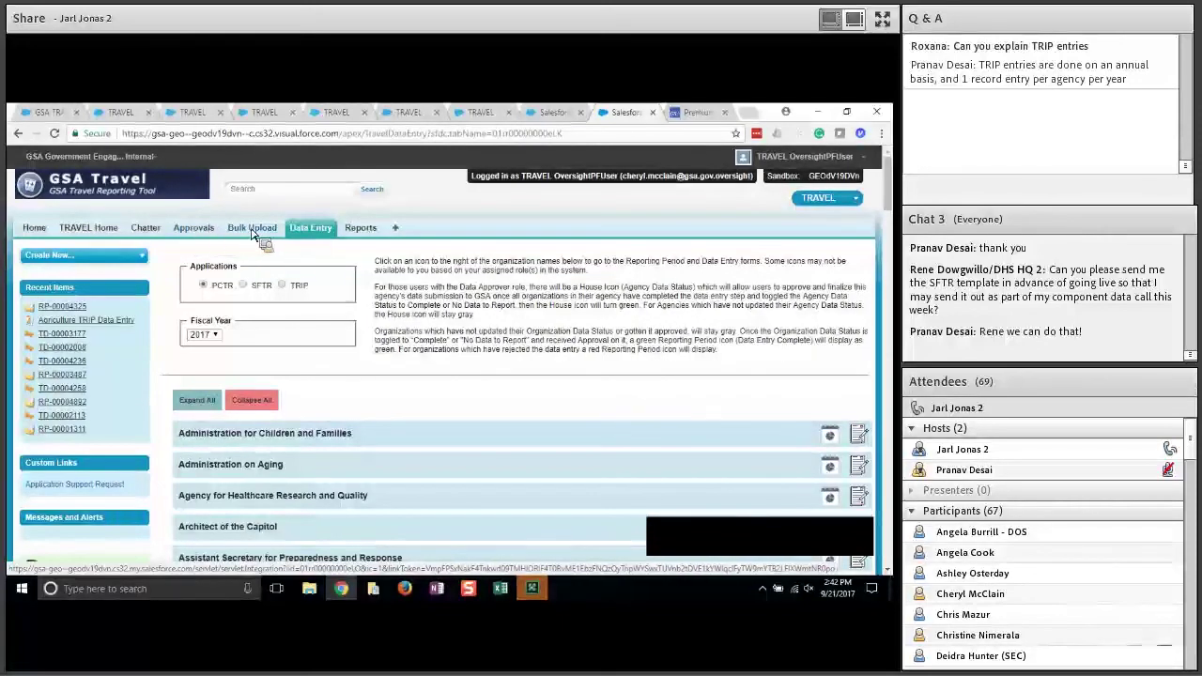
click(197, 232)
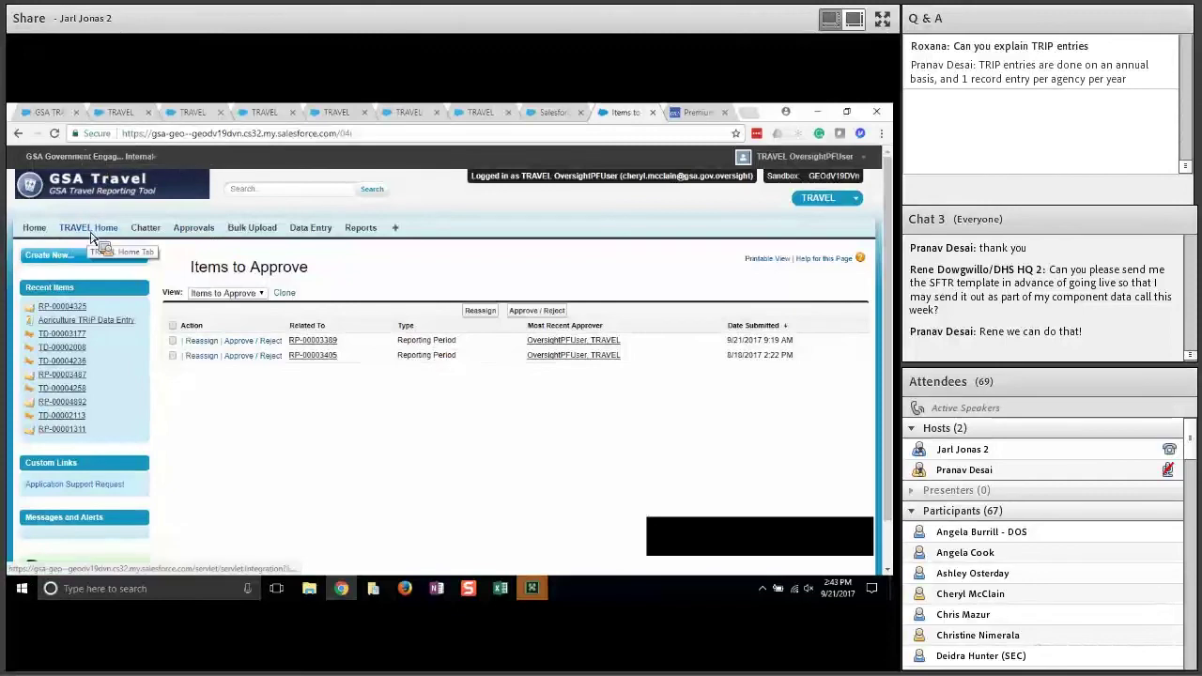
click(91, 235)
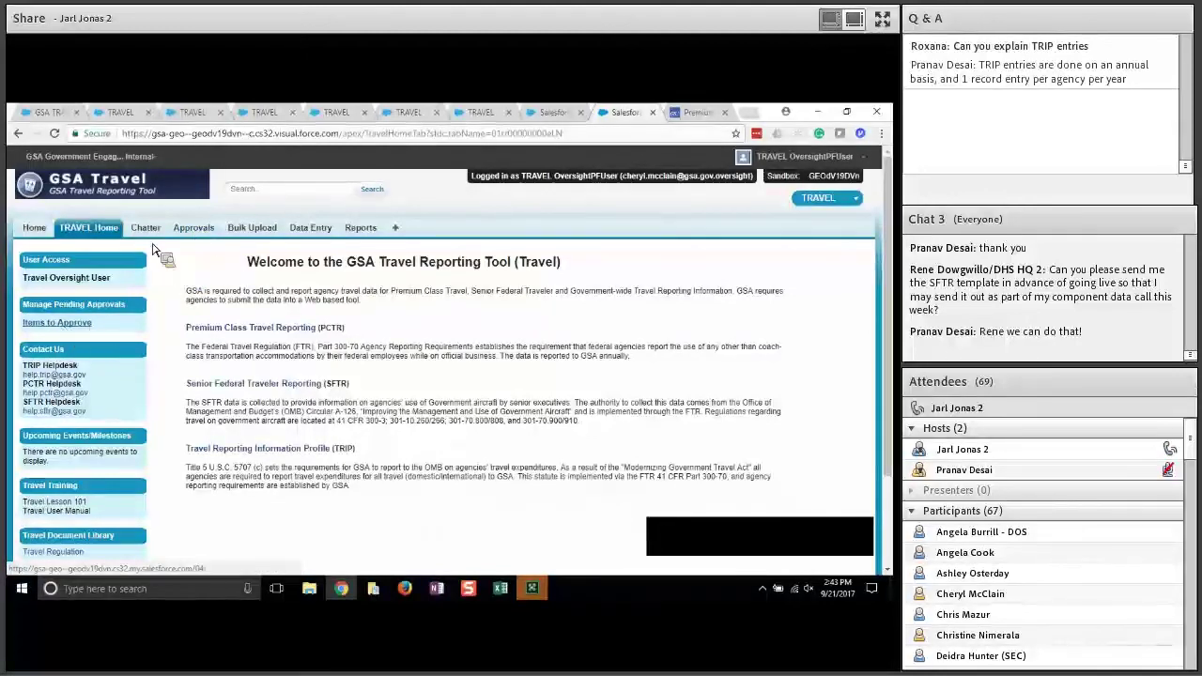
click(192, 228)
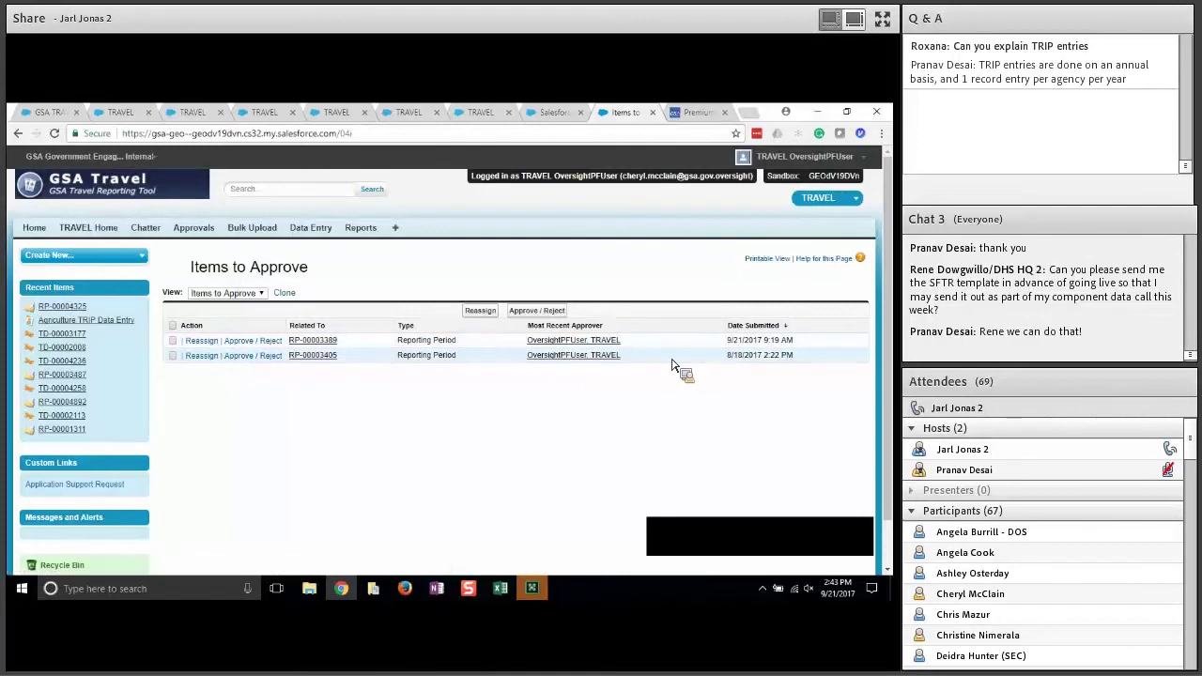
- Open reporting period RP-00003389 from the approval list and examine its details, approval history and travel data
triple_click(420, 343)
drag(420, 348, 312, 351)
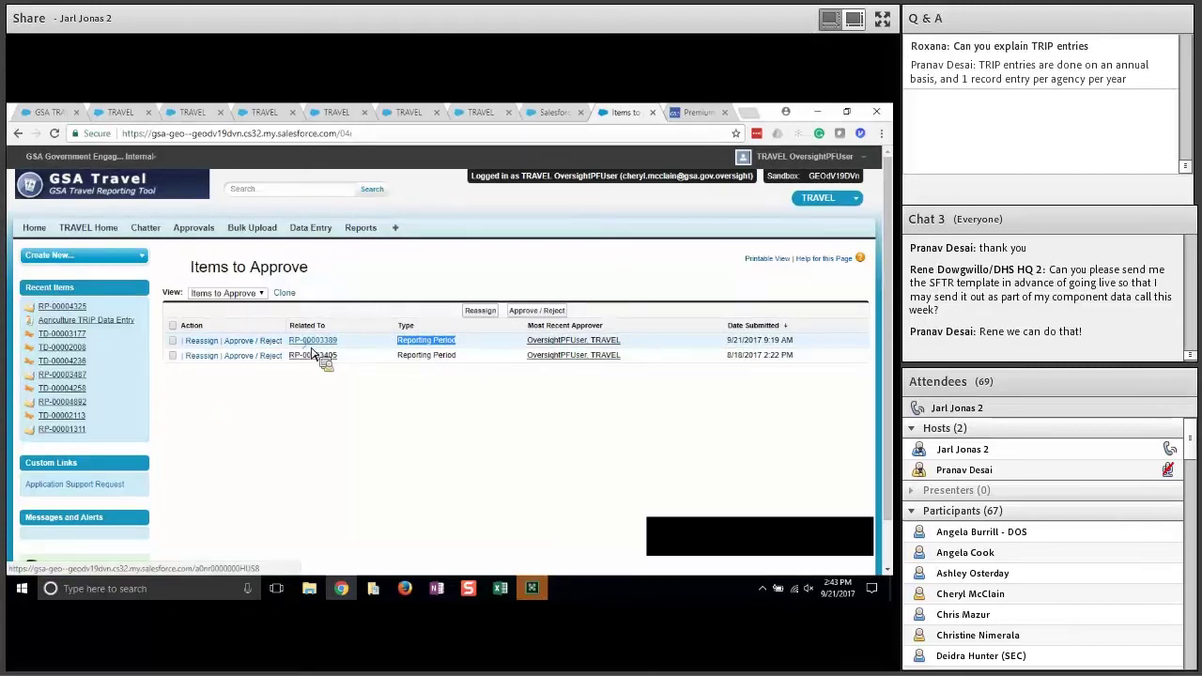
click(312, 348)
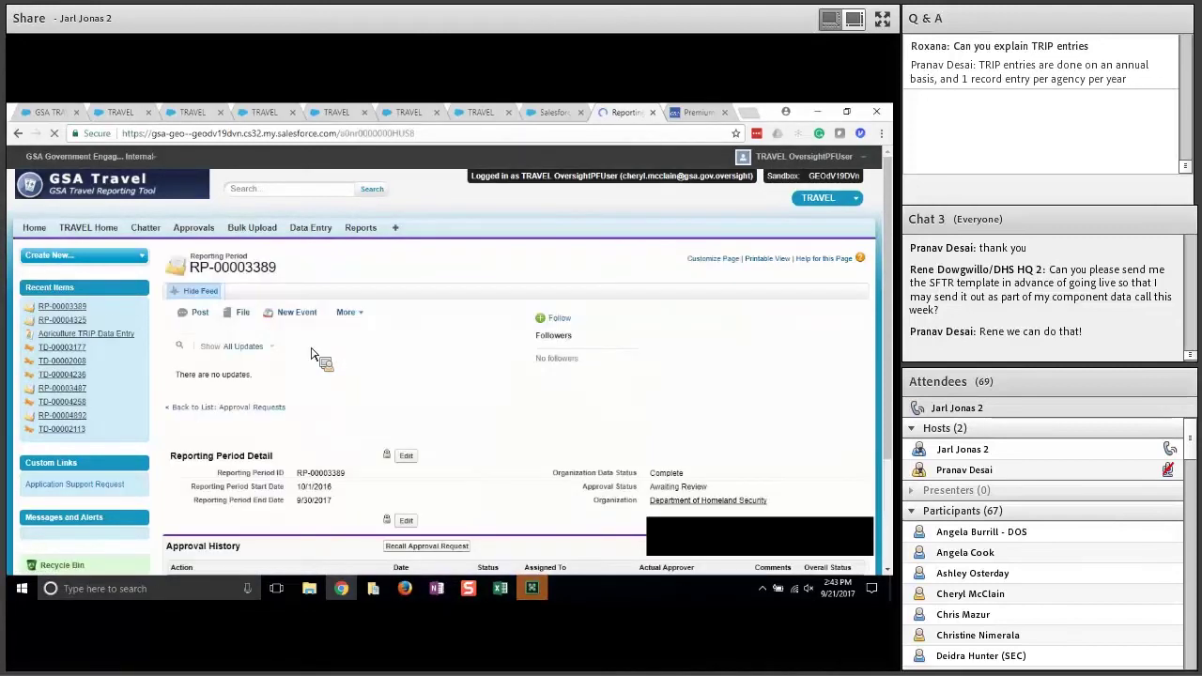
scroll(312, 354, down, 3)
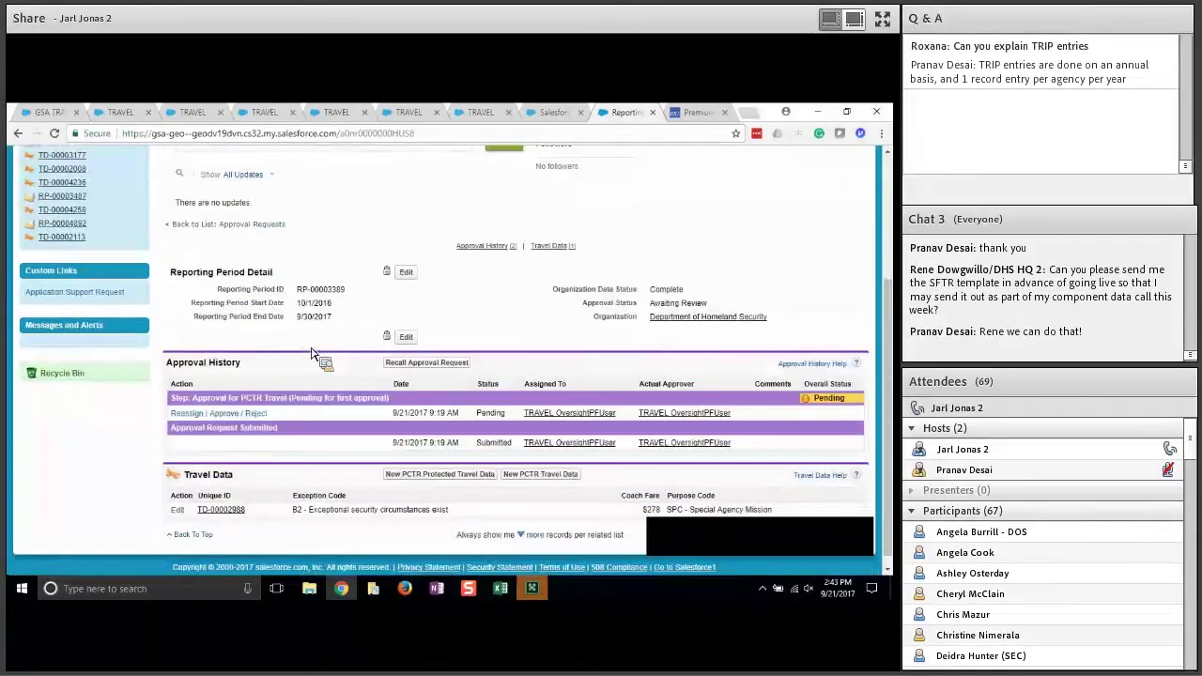
- Open travel record TD-00002988, examine its travel data details and history, and return to reporting period RP-00003389
click(243, 513)
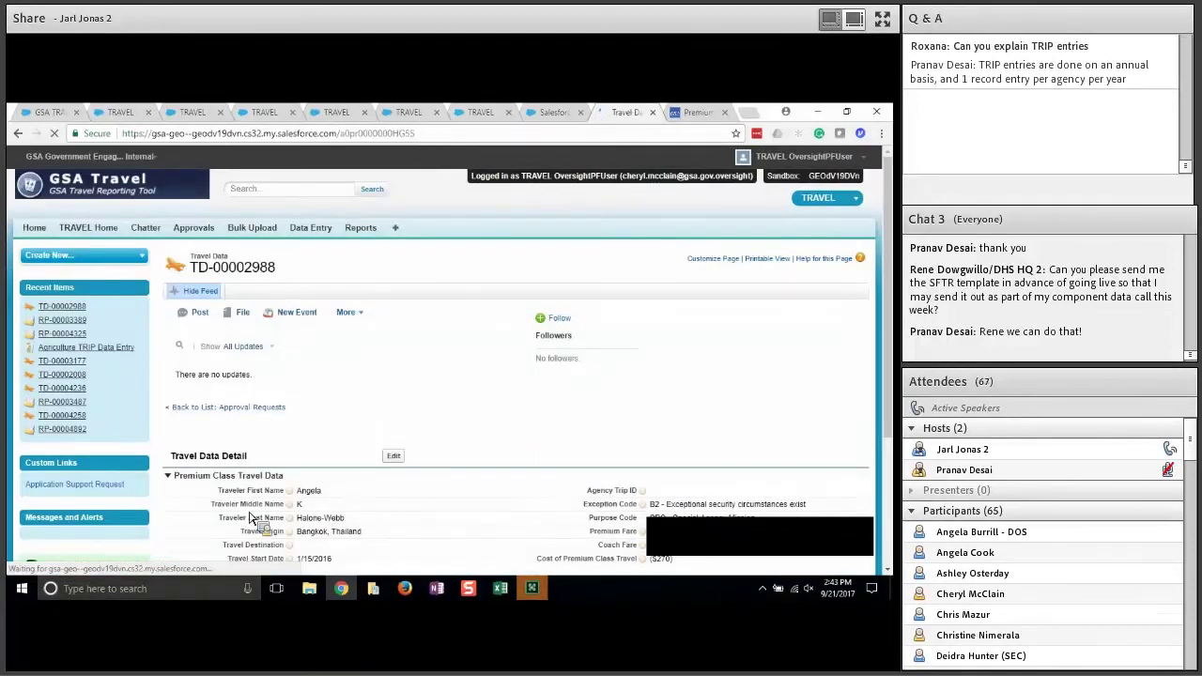
scroll(316, 454, down, 3)
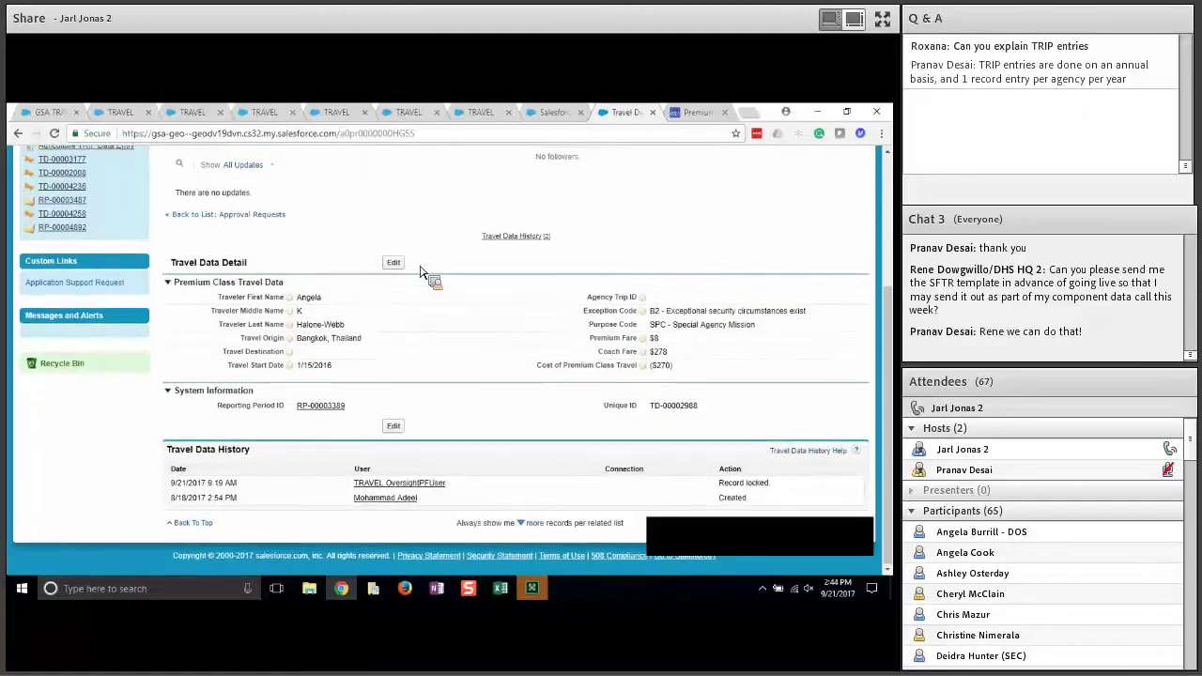
scroll(420, 272, up, 3)
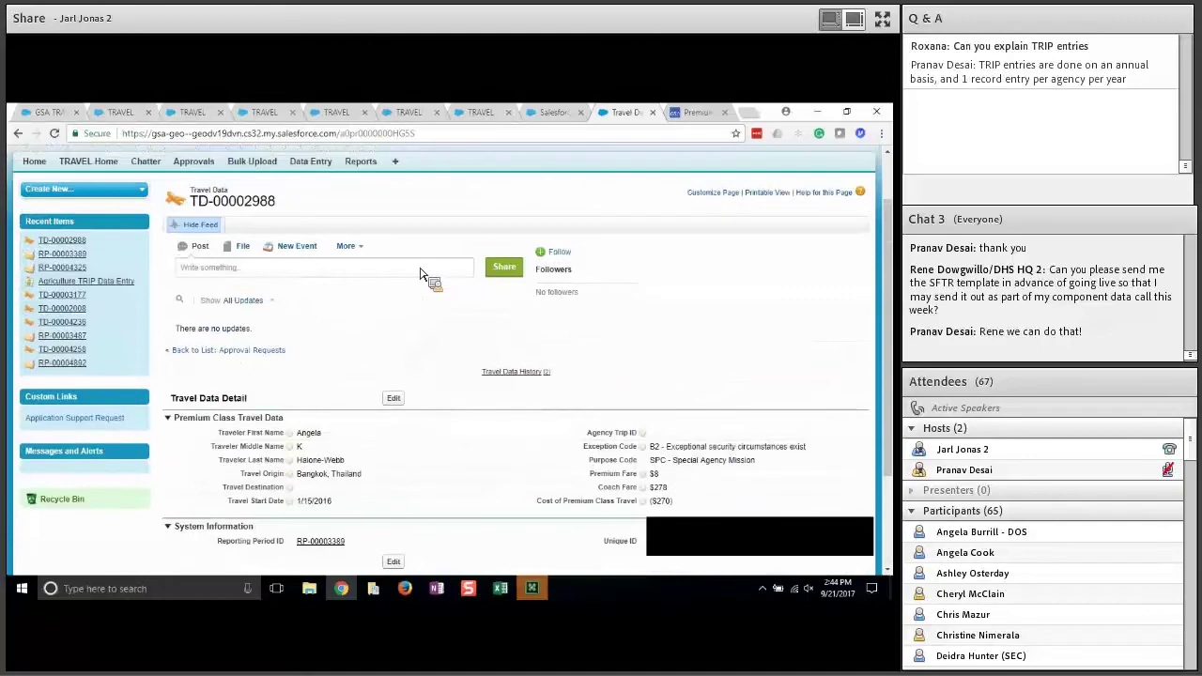
scroll(414, 329, down, 3)
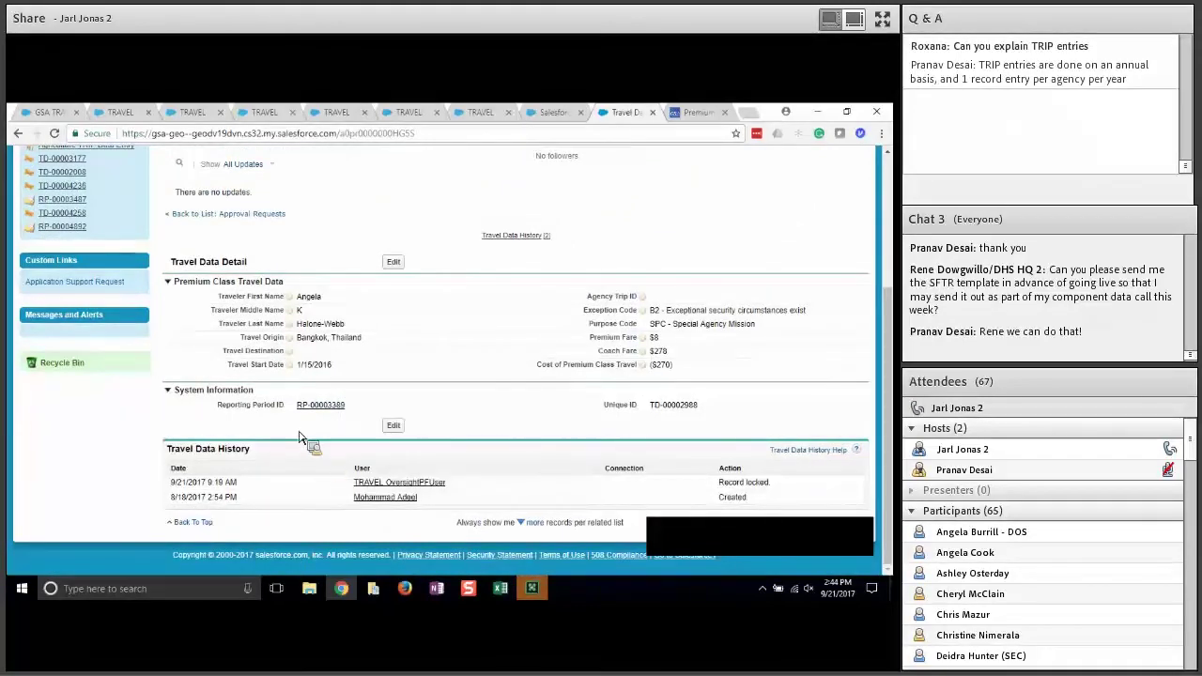
click(315, 405)
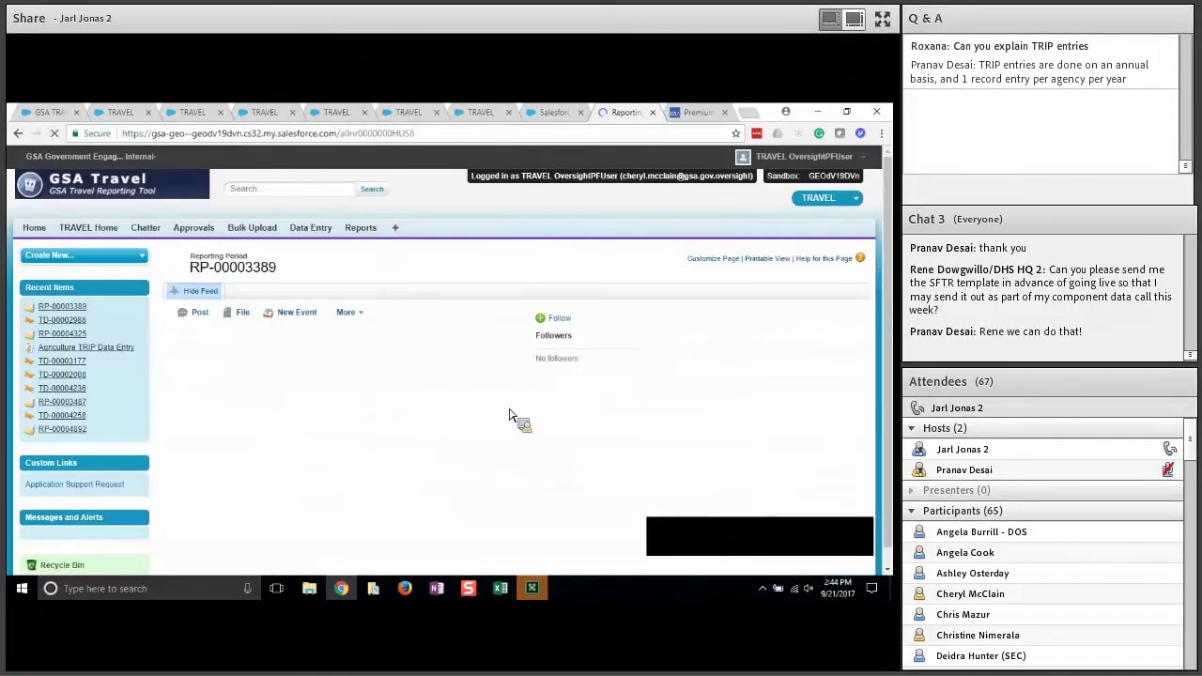
- Approve the pending request for reporting period RP-00003389 with the comment "All looks correct." and check its overall status in the approval history
scroll(383, 421, down, 3)
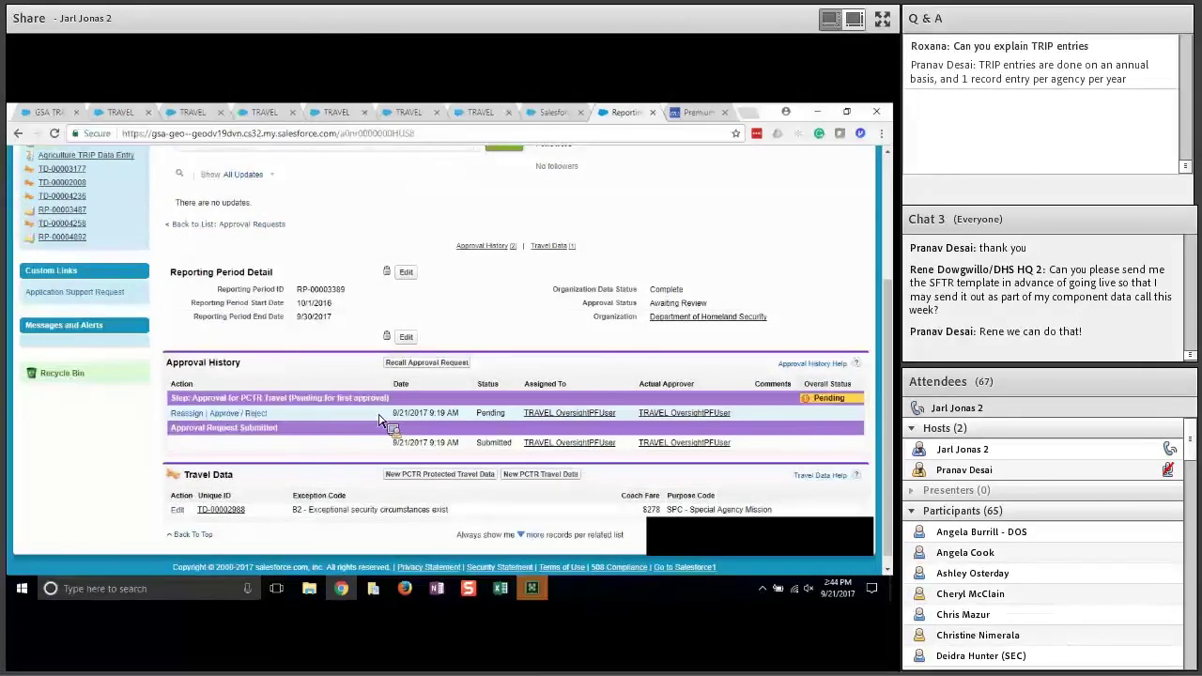
drag(280, 399, 247, 423)
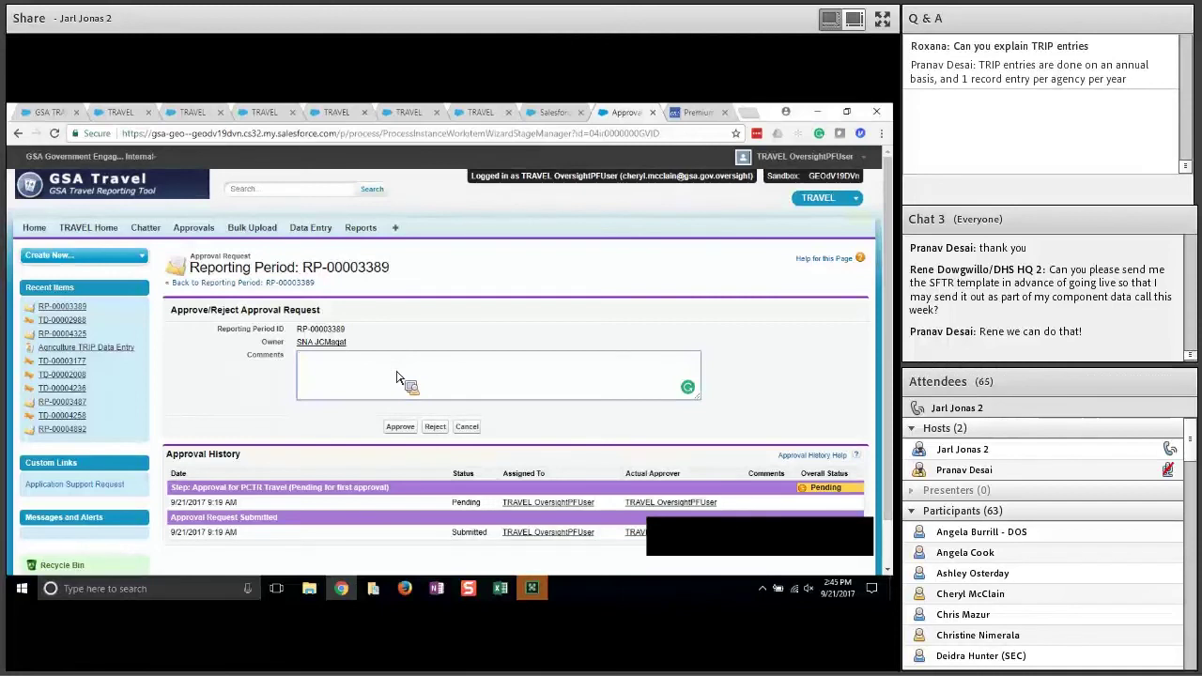
text(looks correct)
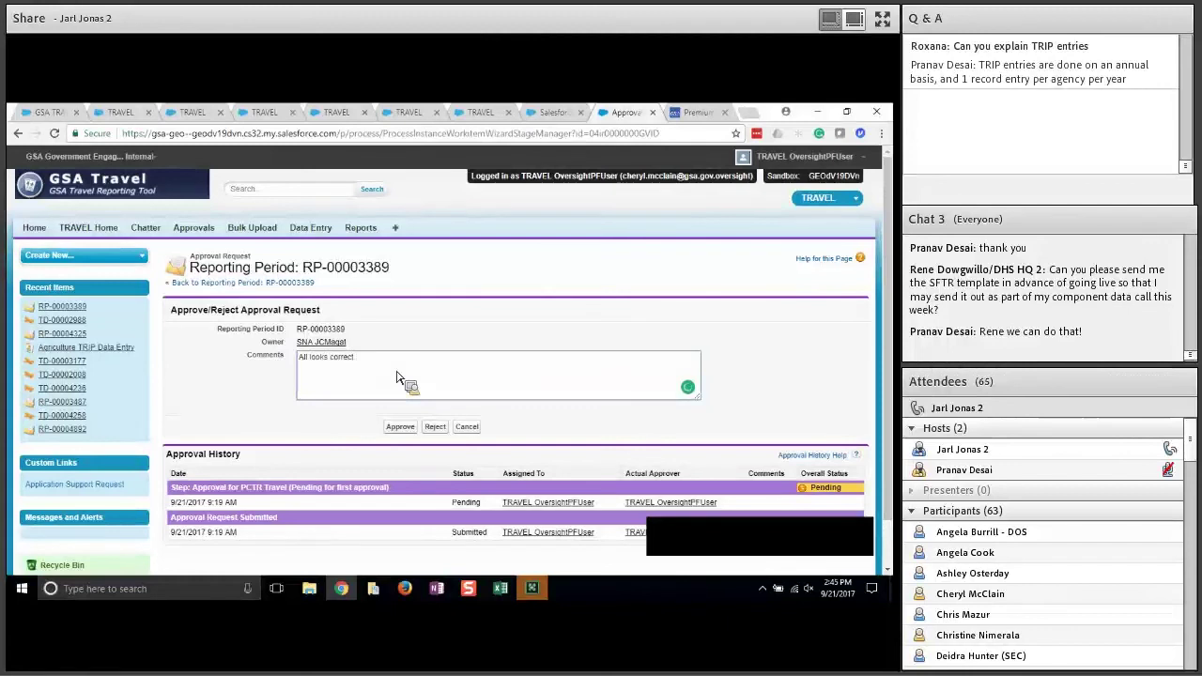
click(401, 428)
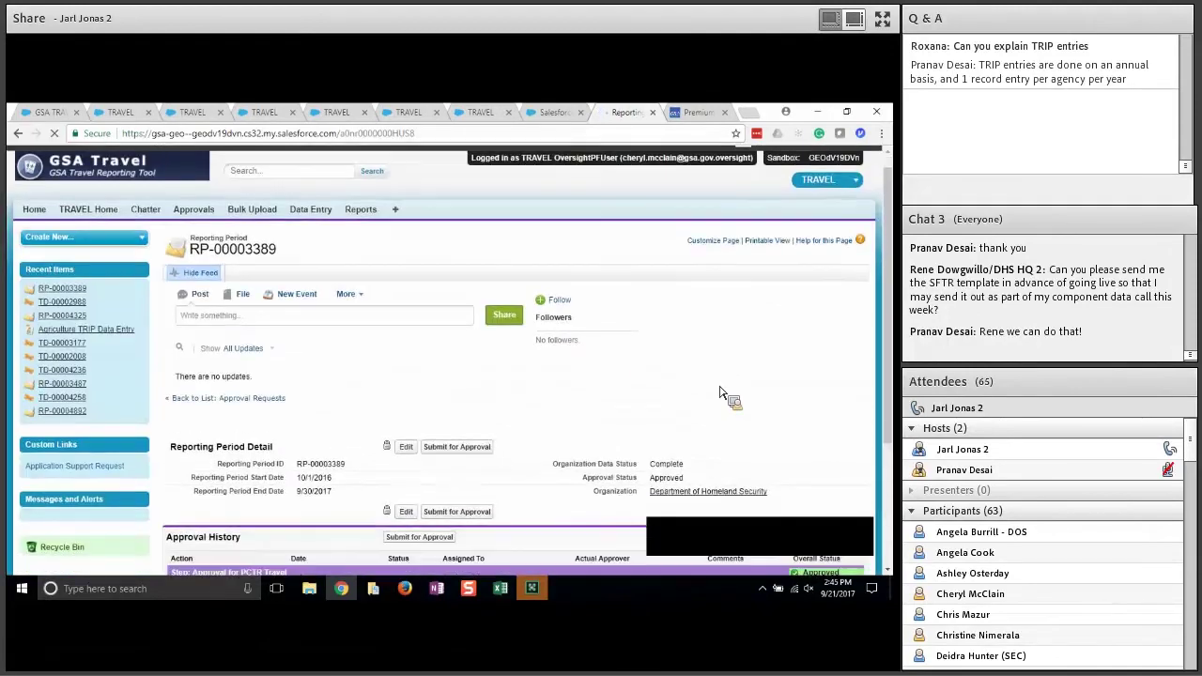
scroll(723, 394, down, 3)
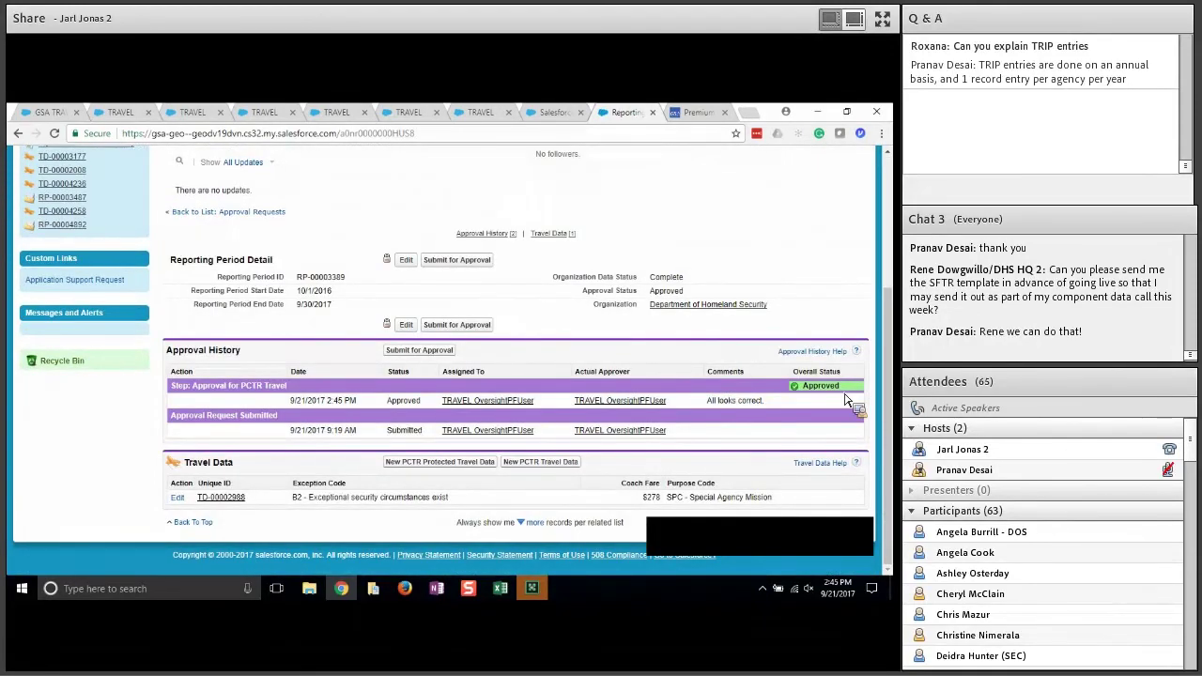
double_click(813, 386)
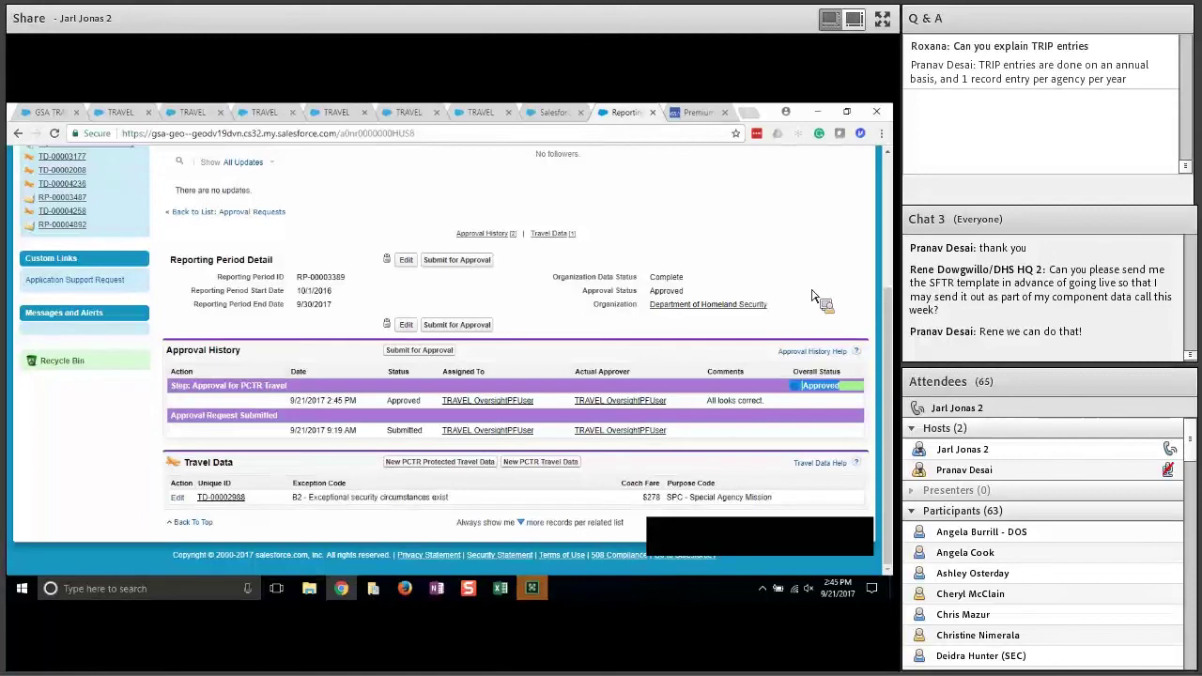
- Open reporting period RP-00003405 from the Items to Approve list and examine its details, approval history and travel data
scroll(812, 296, up, 3)
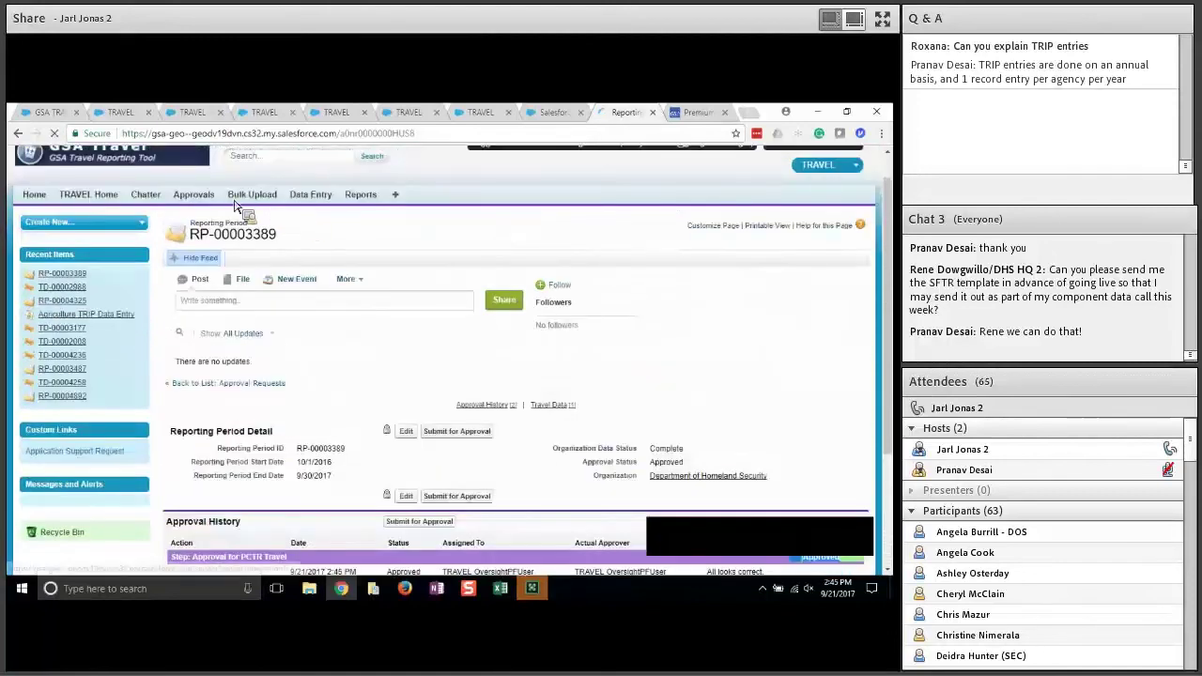
click(193, 195)
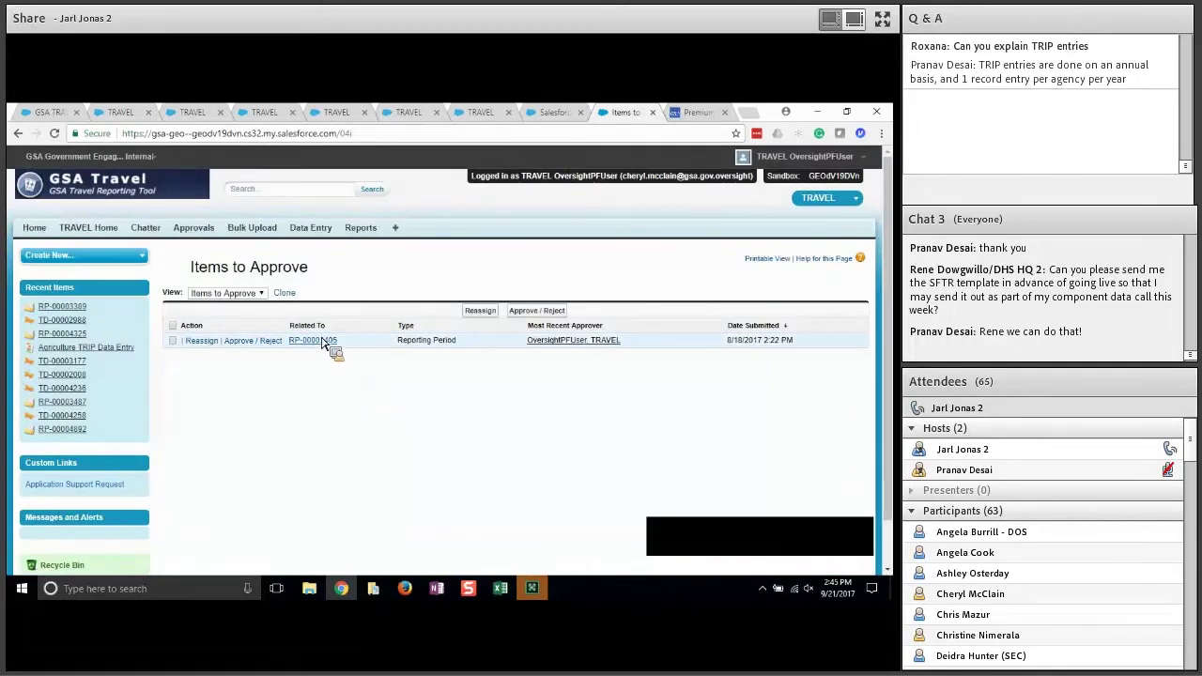
click(323, 343)
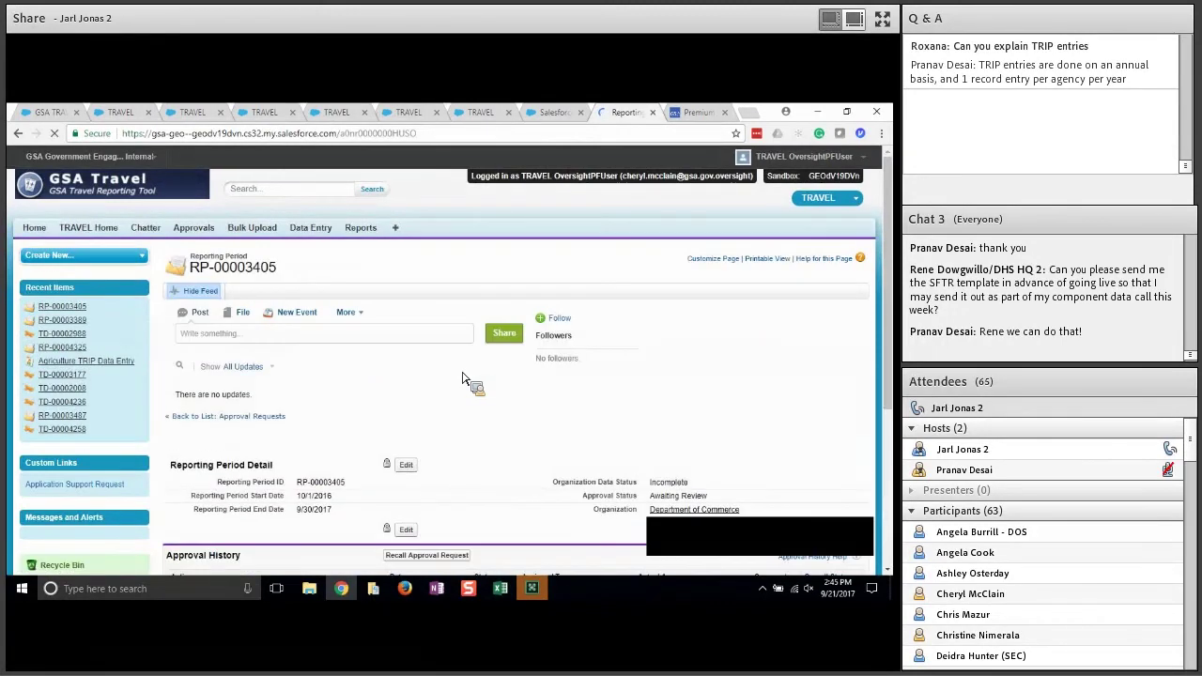
scroll(423, 395, down, 5)
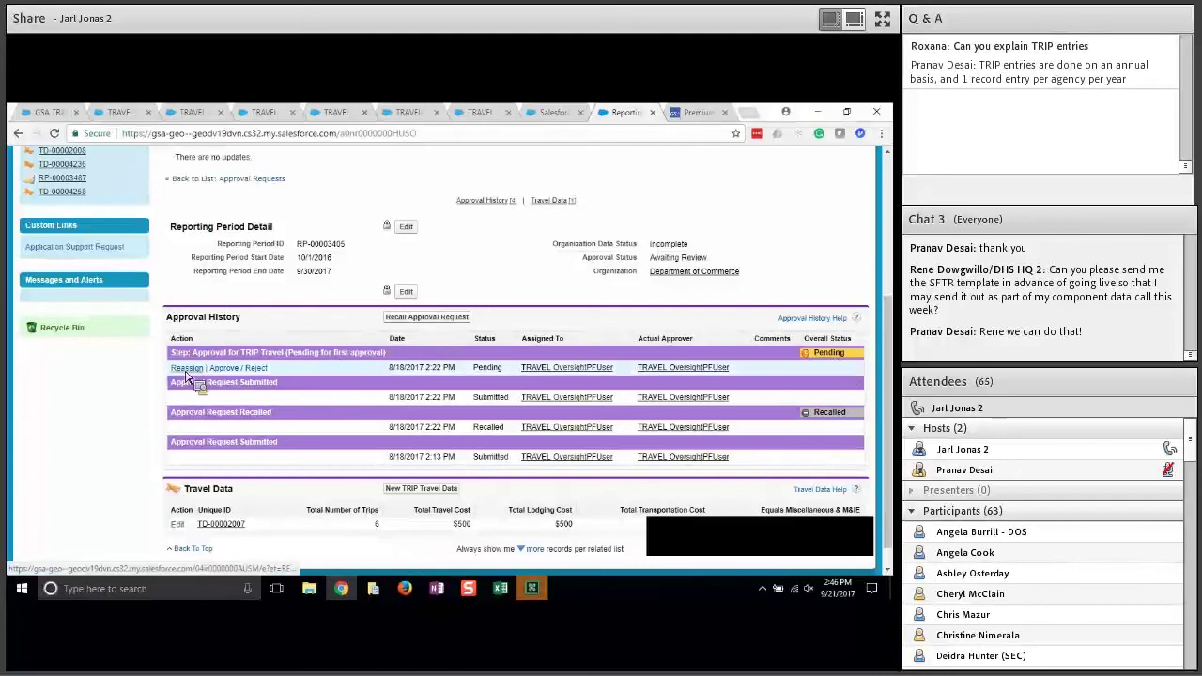
- Reject the pending request for RP-00003405 with the comment "This is not correct because xxx." and review the updated approval history
click(244, 369)
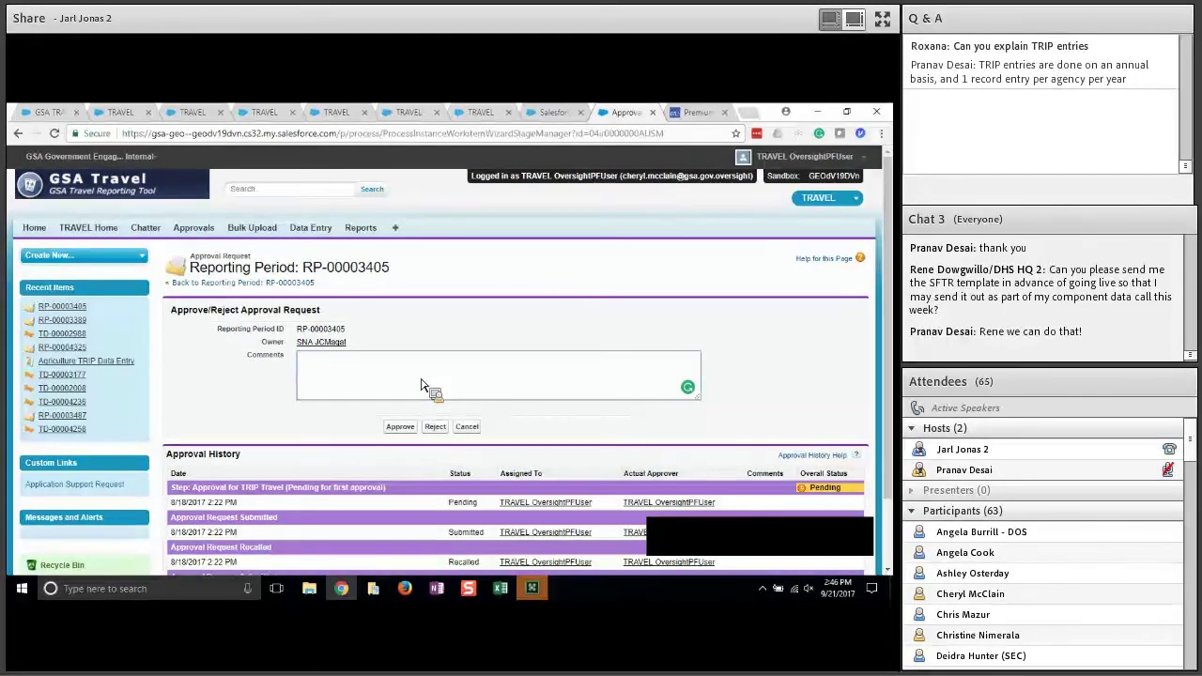
text(T)
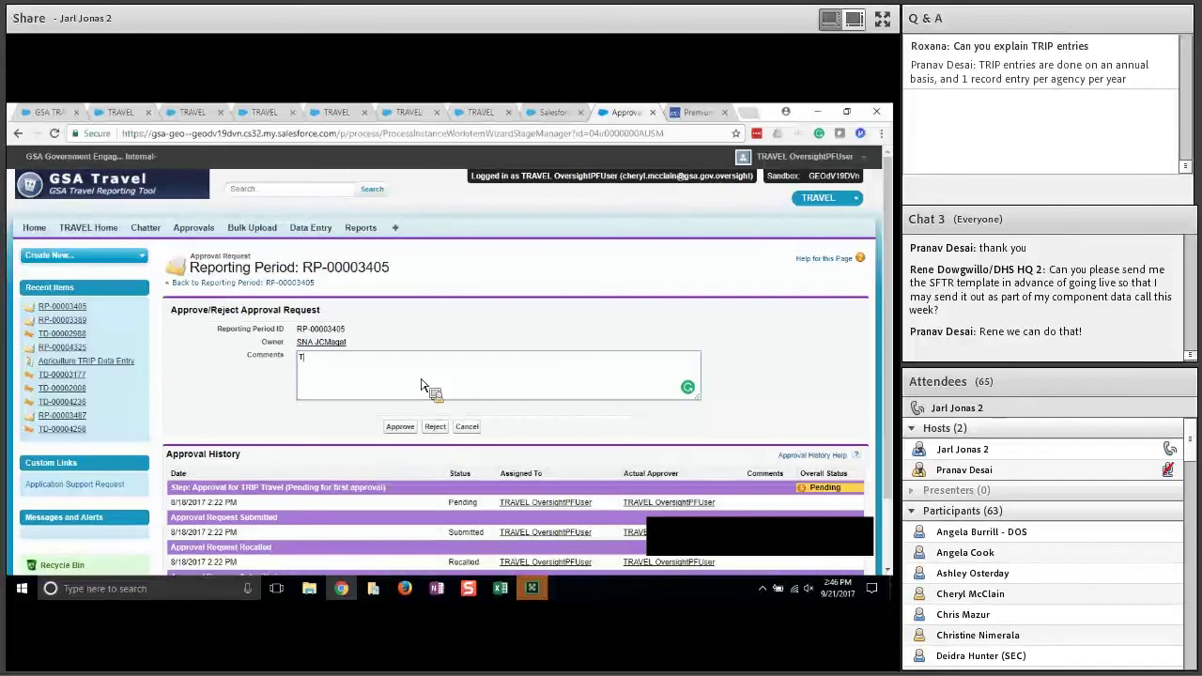
text(his is not correct because i)
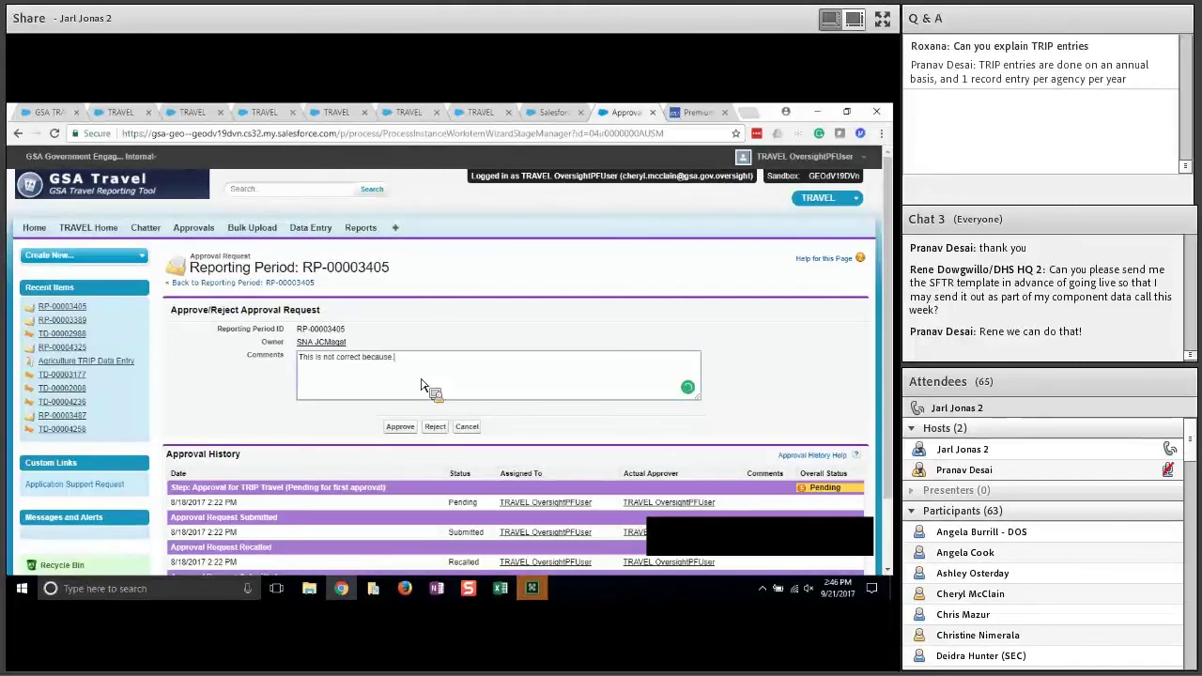
text(xx)
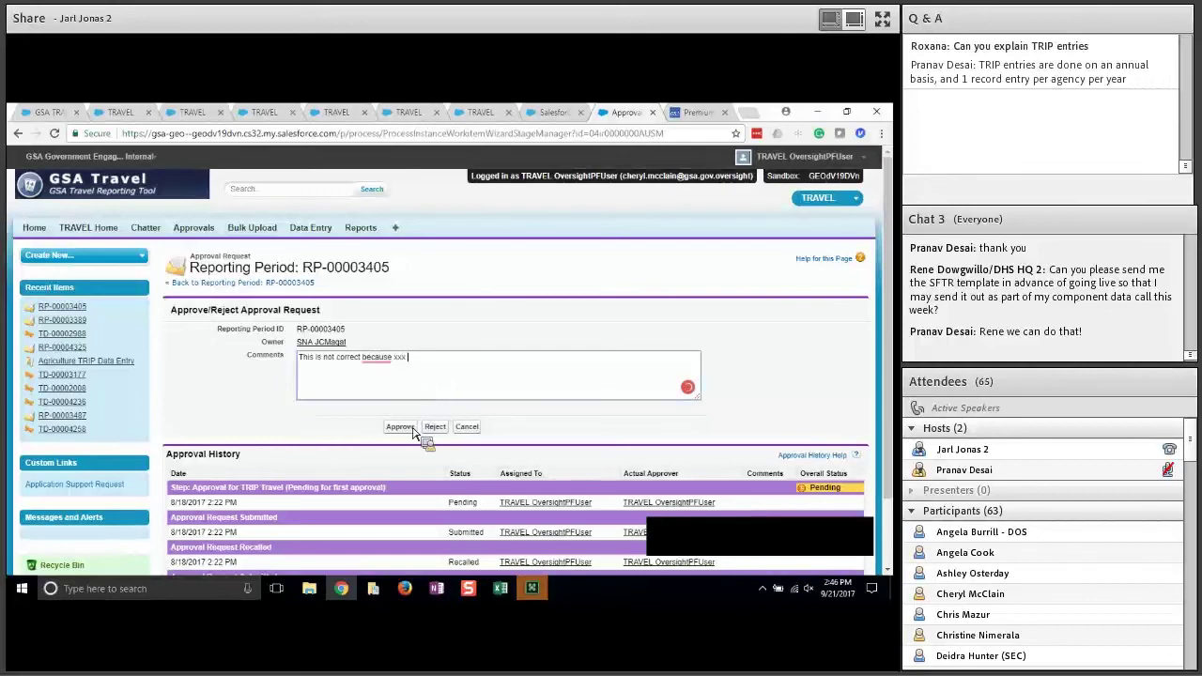
click(436, 429)
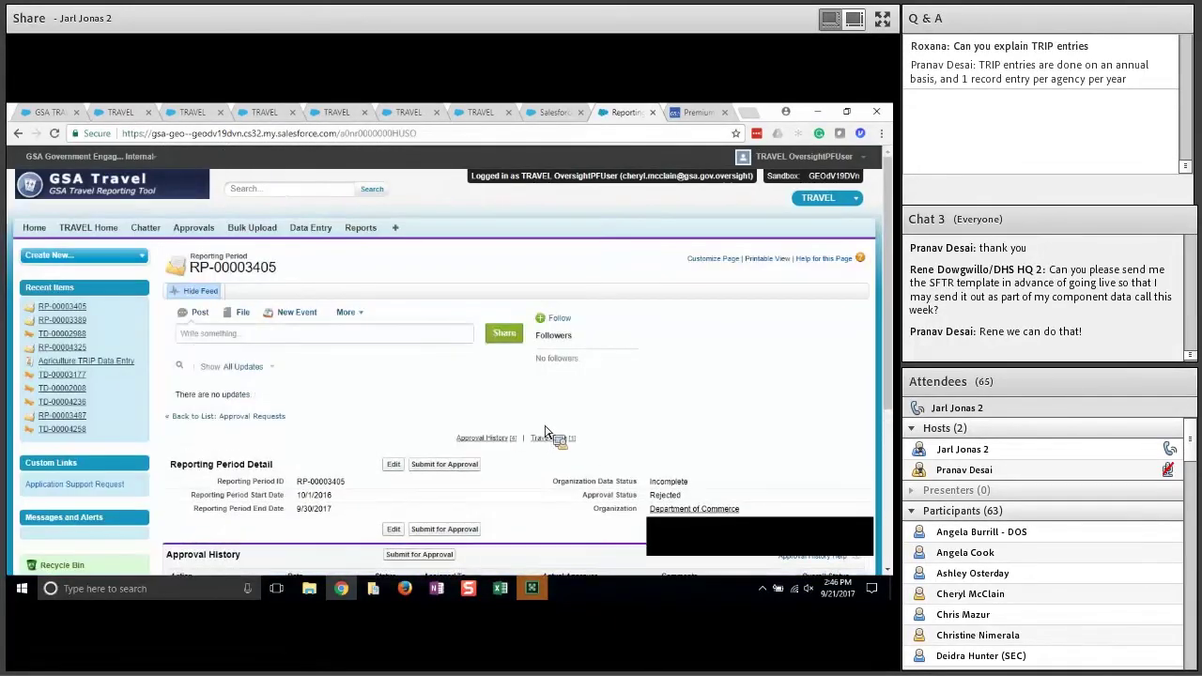
scroll(545, 432, down, 2)
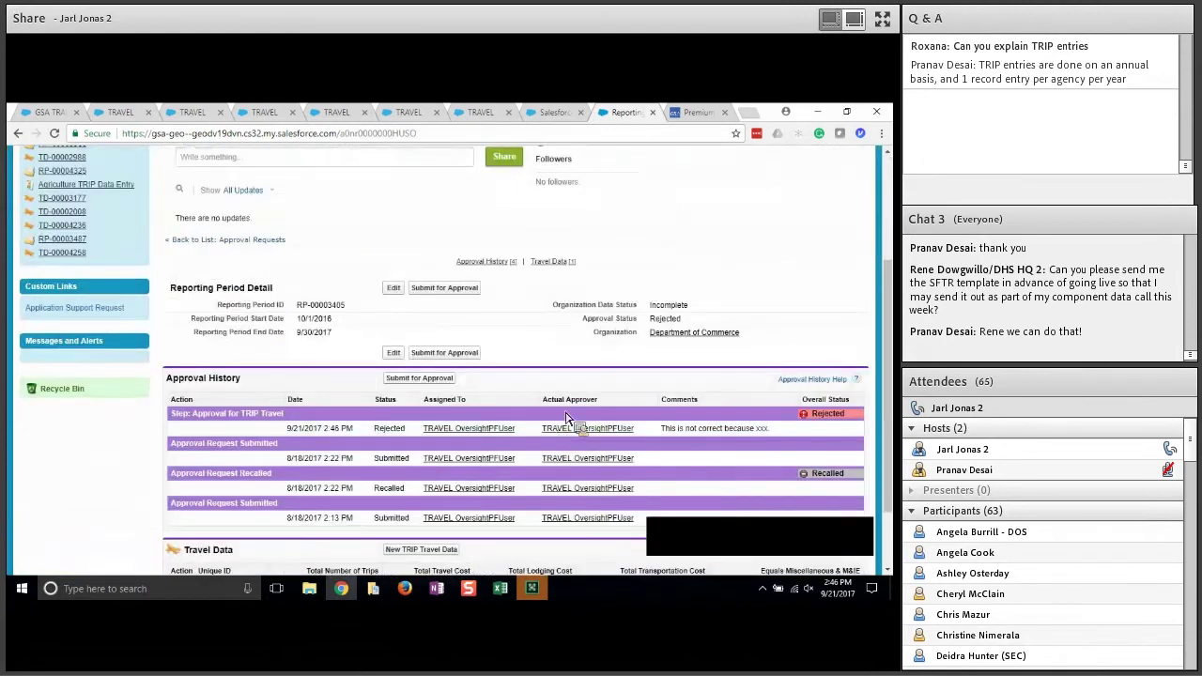
scroll(646, 393, down, 1)
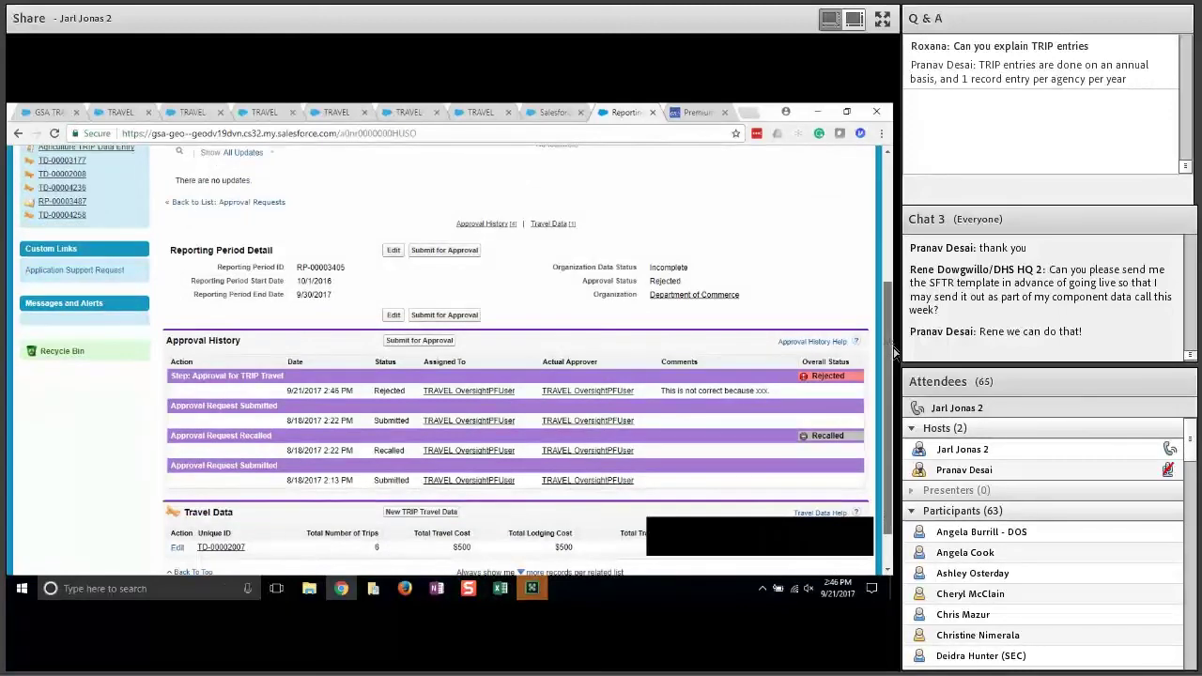
scroll(895, 352, down, 1)
- Open the Department of Education's rejected reporting period from the Data Entry organization list and examine its approval history and travel data
scroll(896, 242, up, 3)
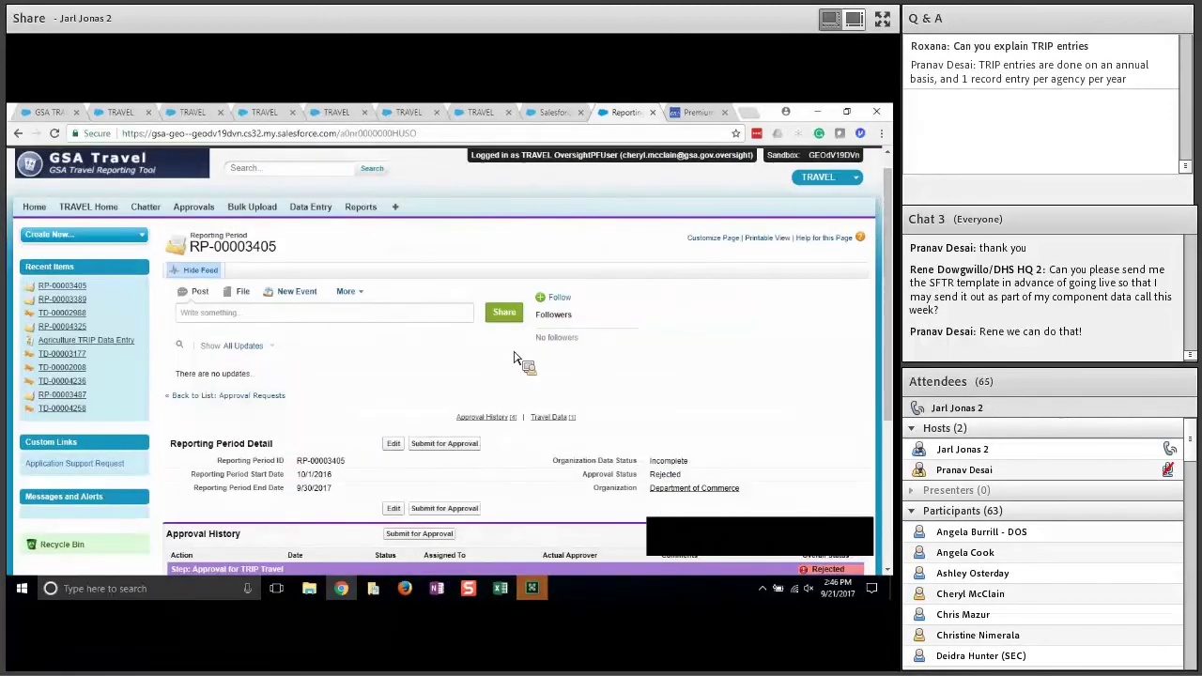
click(315, 208)
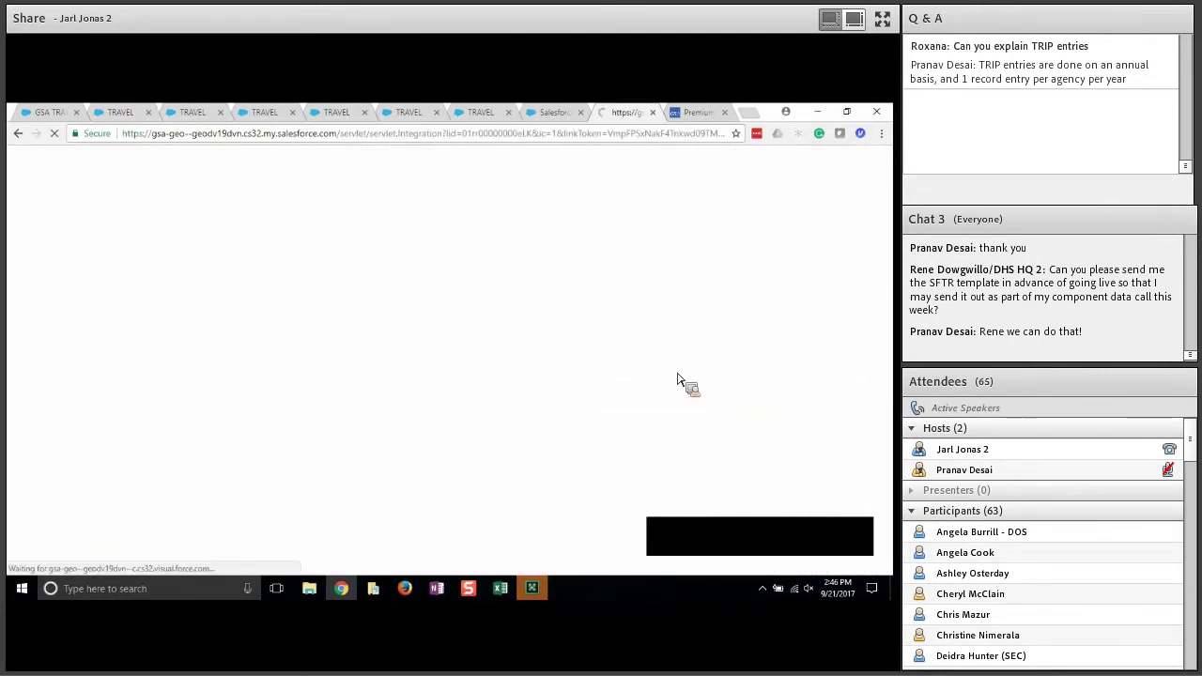
scroll(680, 379, down, 4)
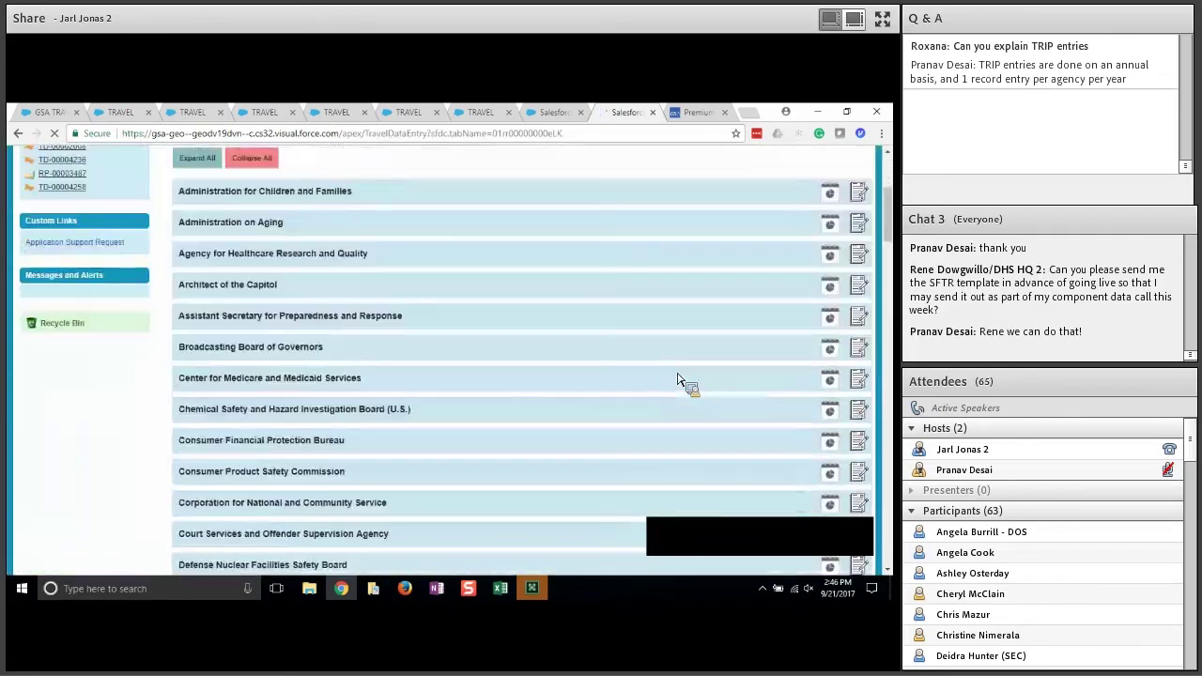
scroll(680, 379, down, 5)
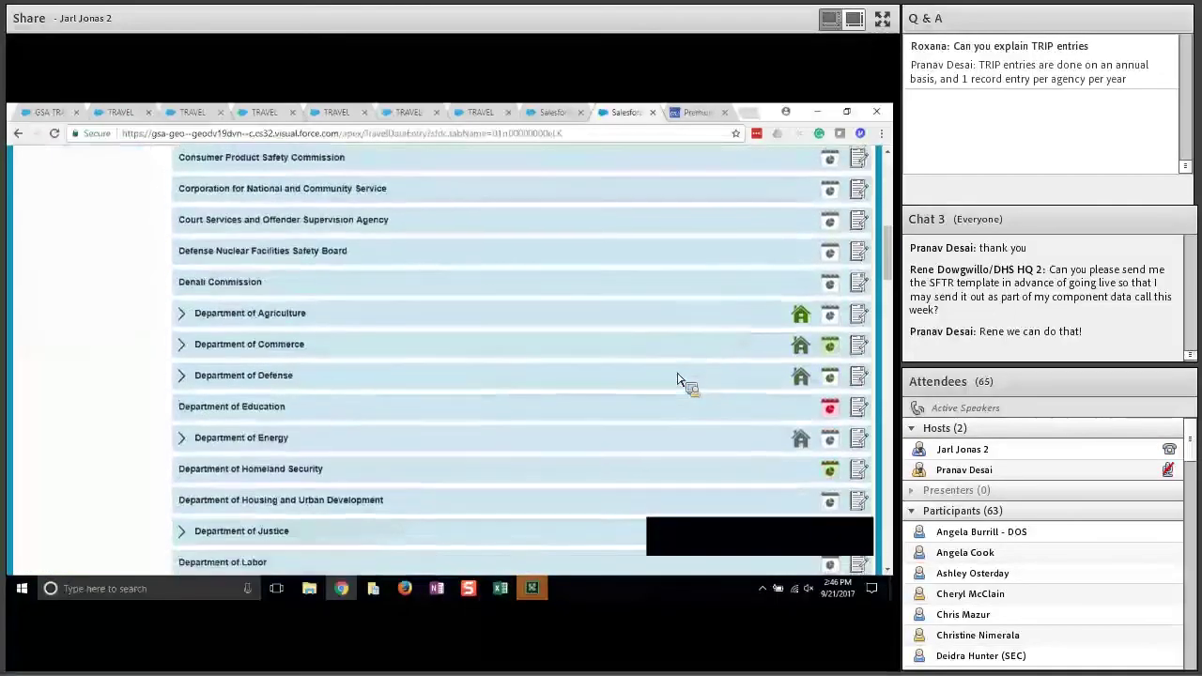
scroll(681, 380, down, 1)
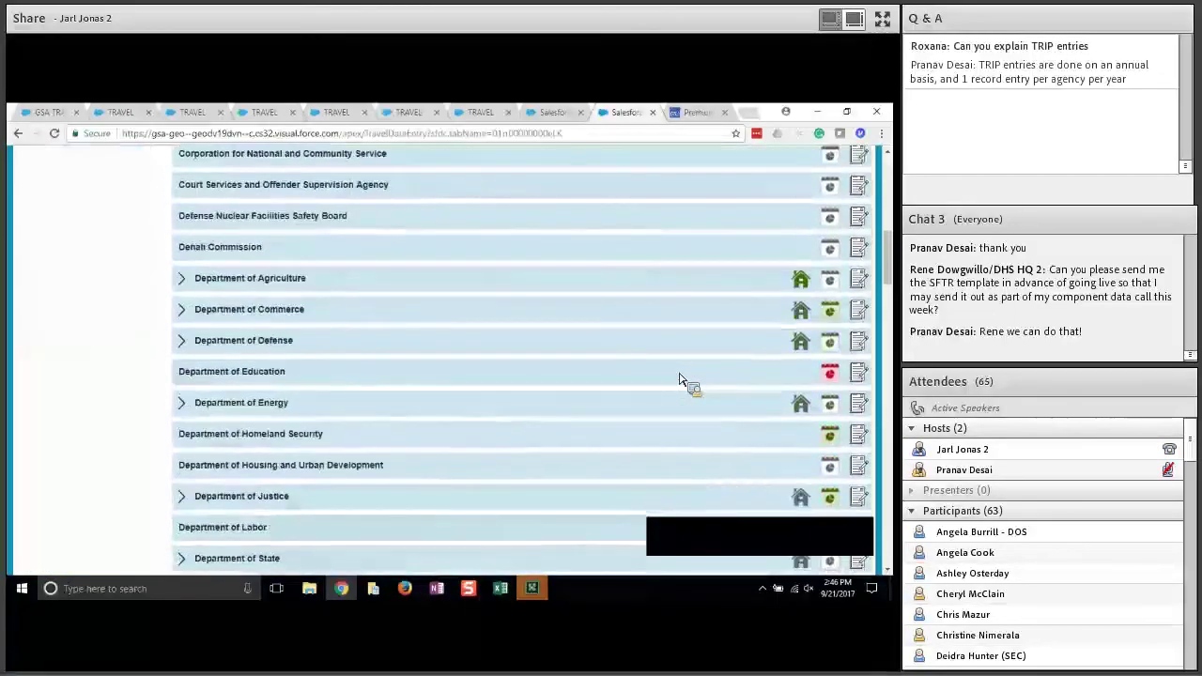
click(832, 380)
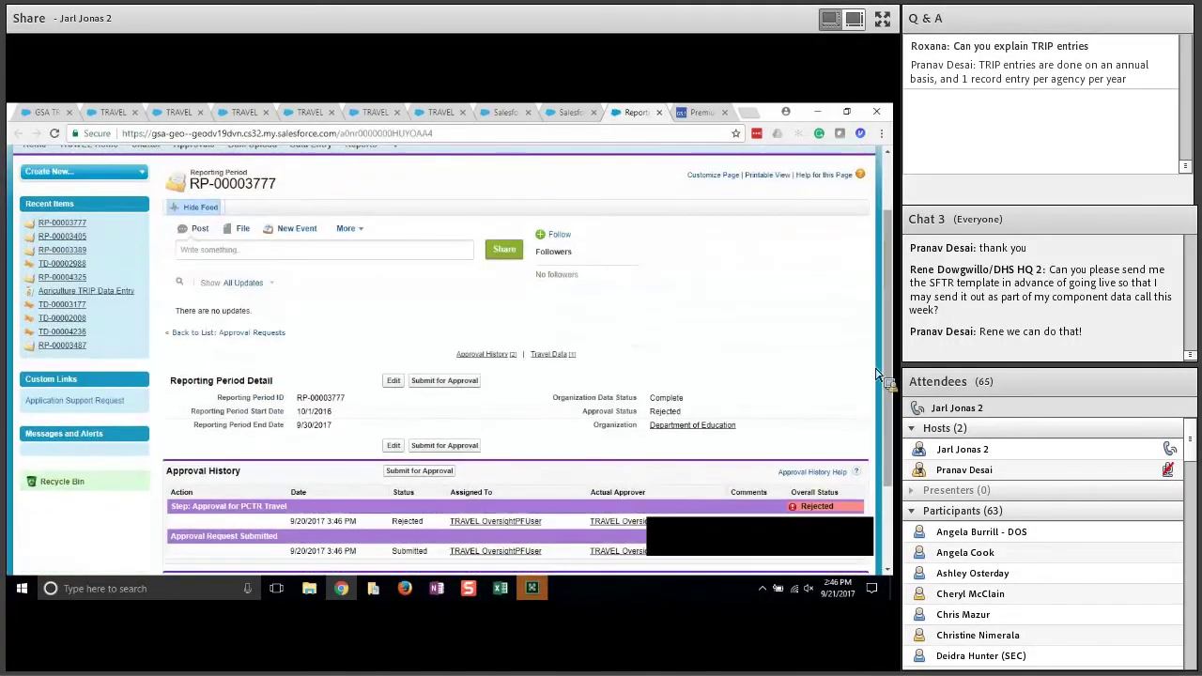
drag(889, 381, 889, 458)
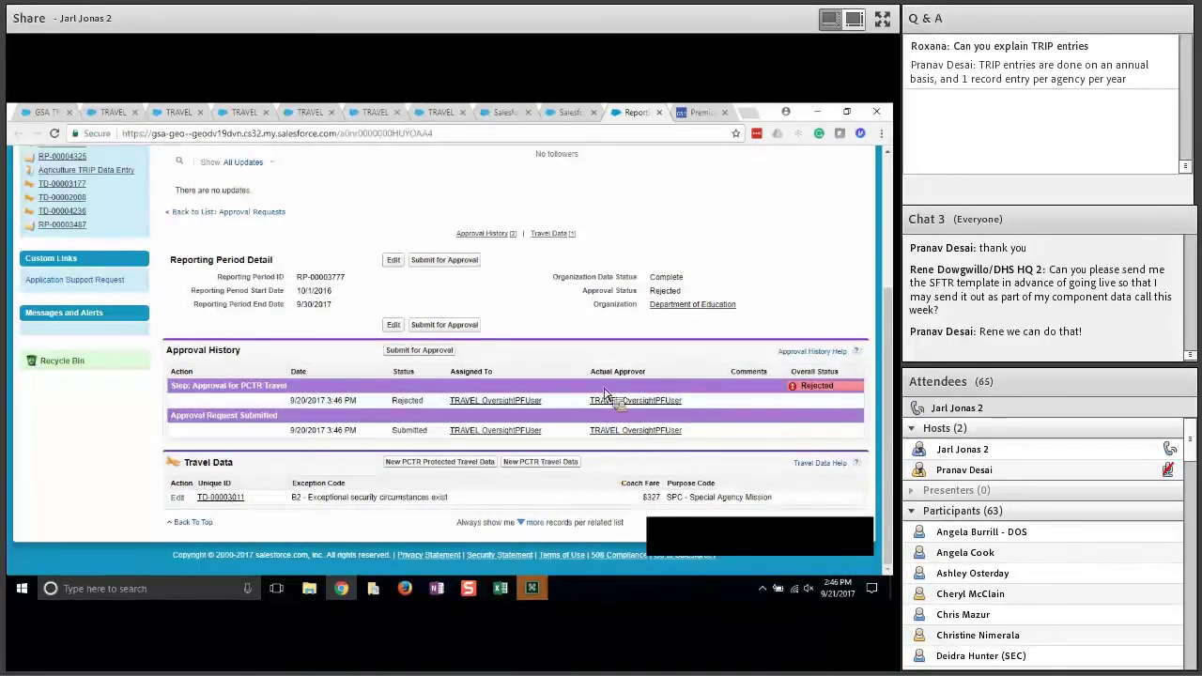
- Return to the Data Entry organization list, expand Department of Justice and examine the reporting period statuses of its sub-organizations
scroll(591, 329, up, 3)
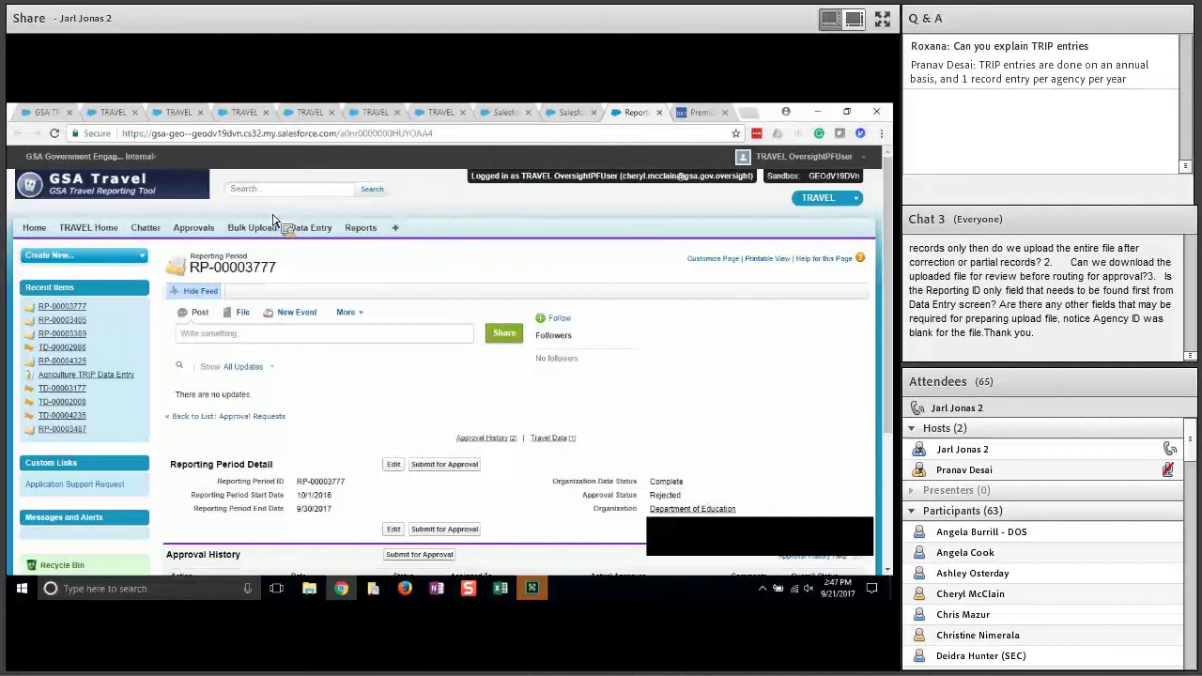
click(315, 232)
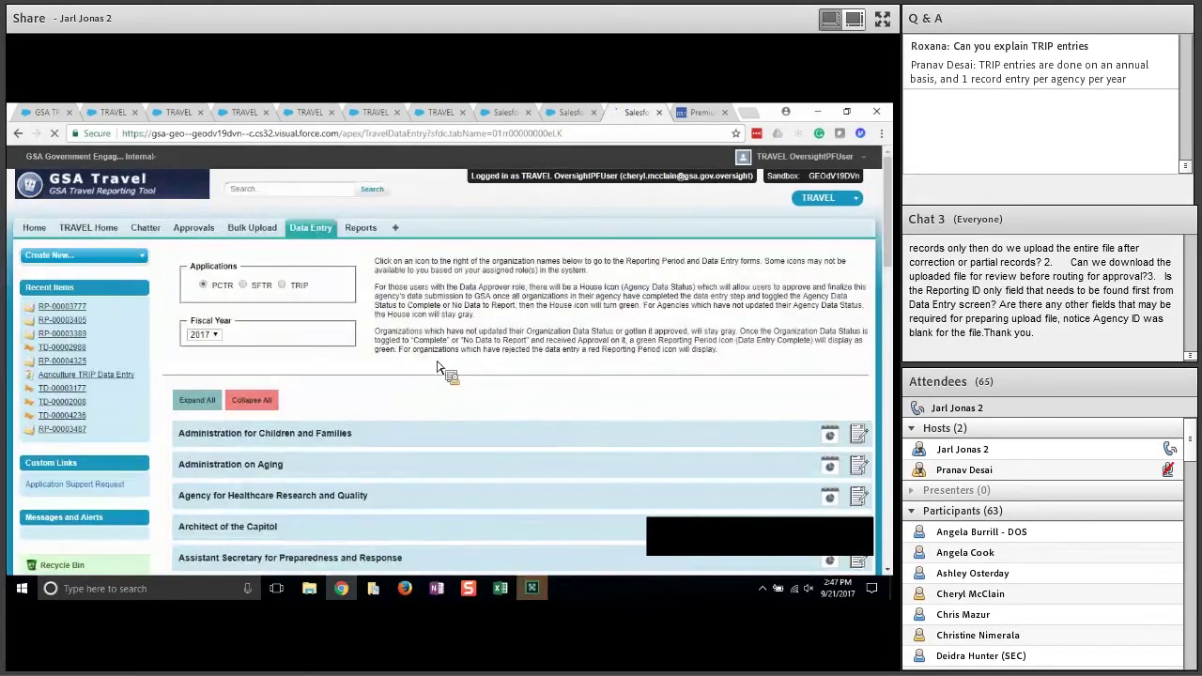
scroll(441, 368, down, 10)
scroll(437, 367, down, 2)
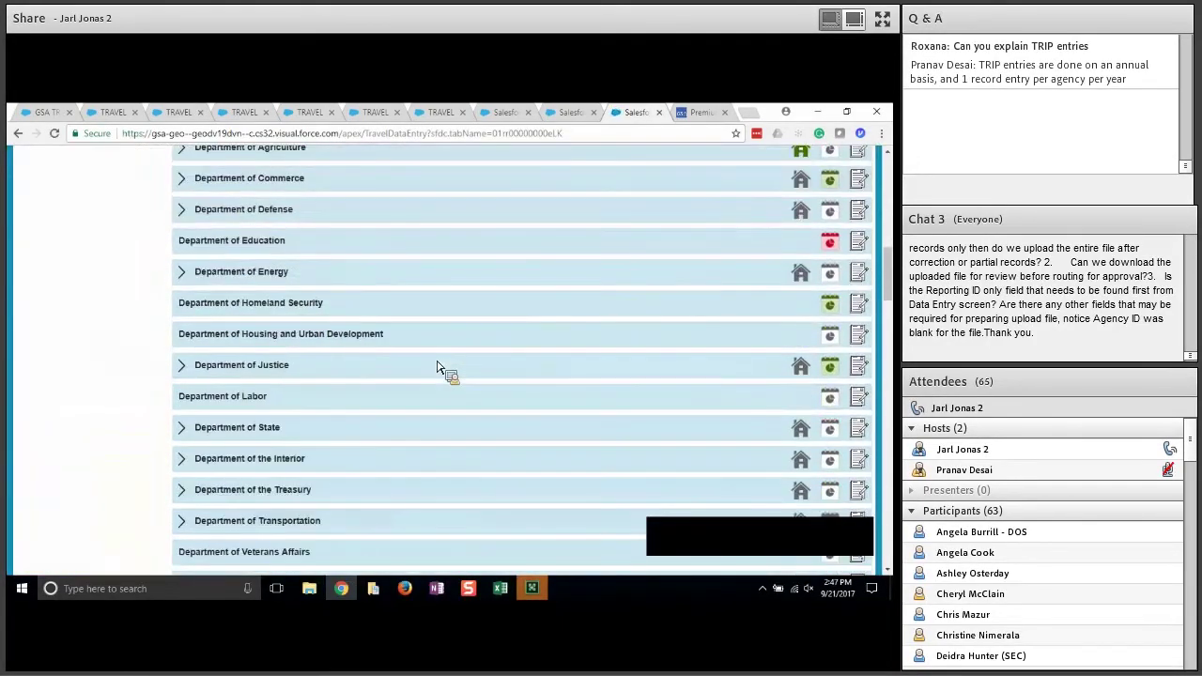
click(192, 372)
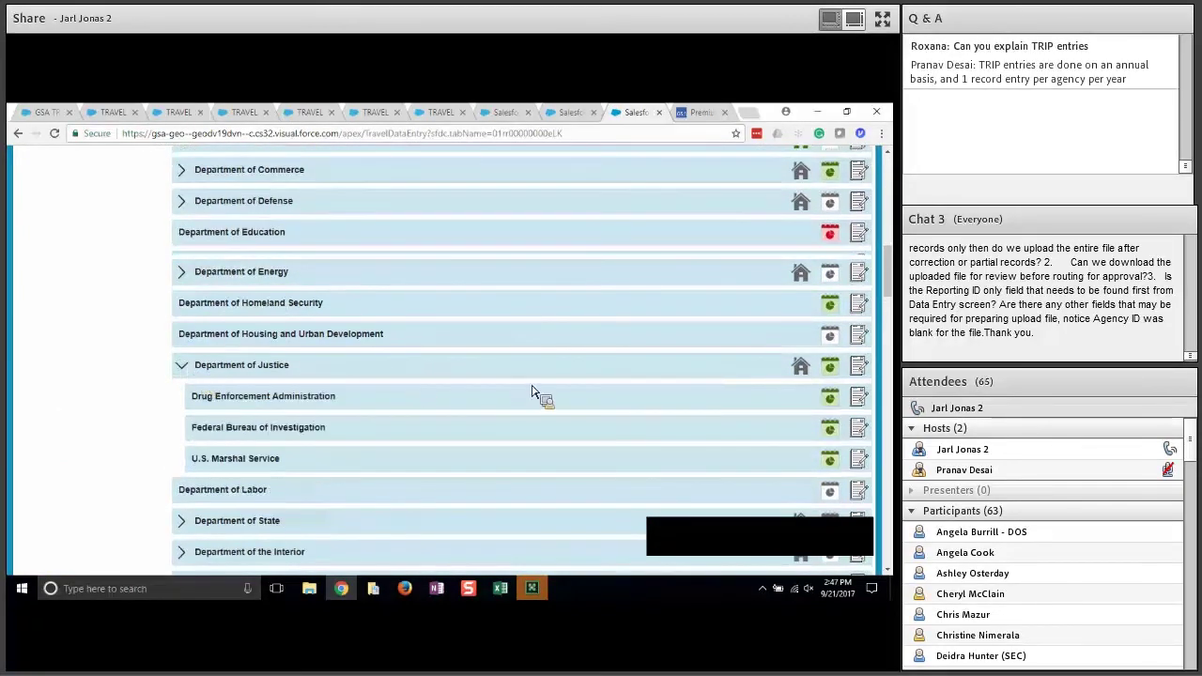
scroll(545, 391, down, 1)
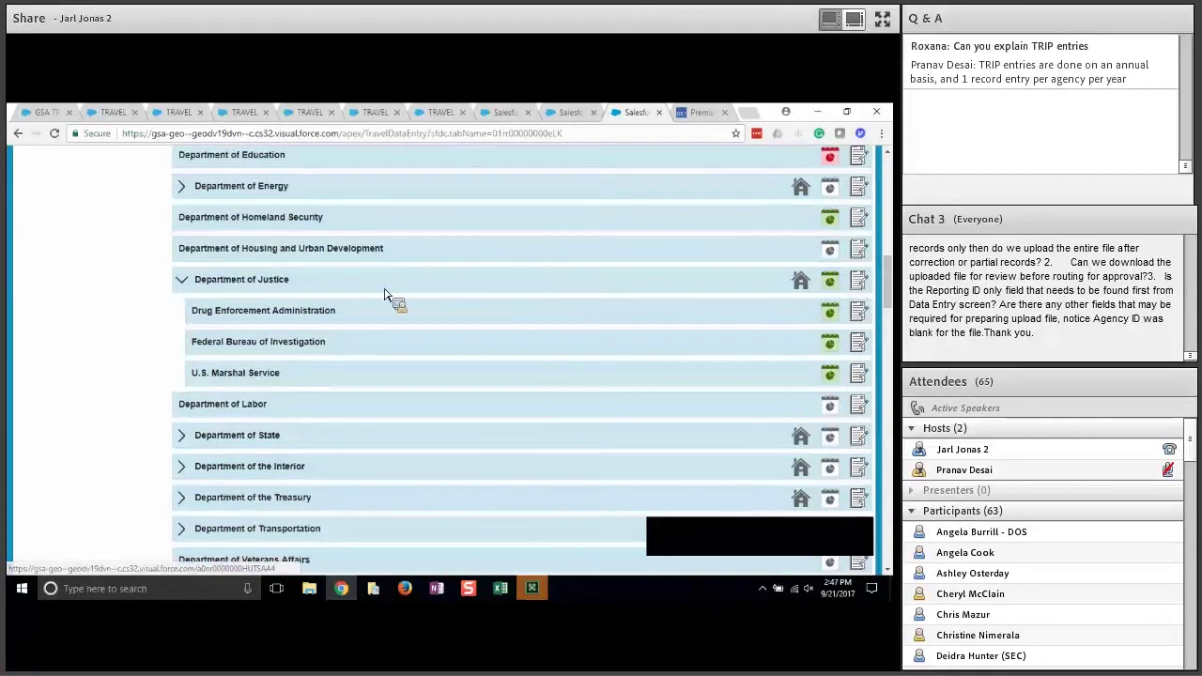
drag(316, 293, 202, 286)
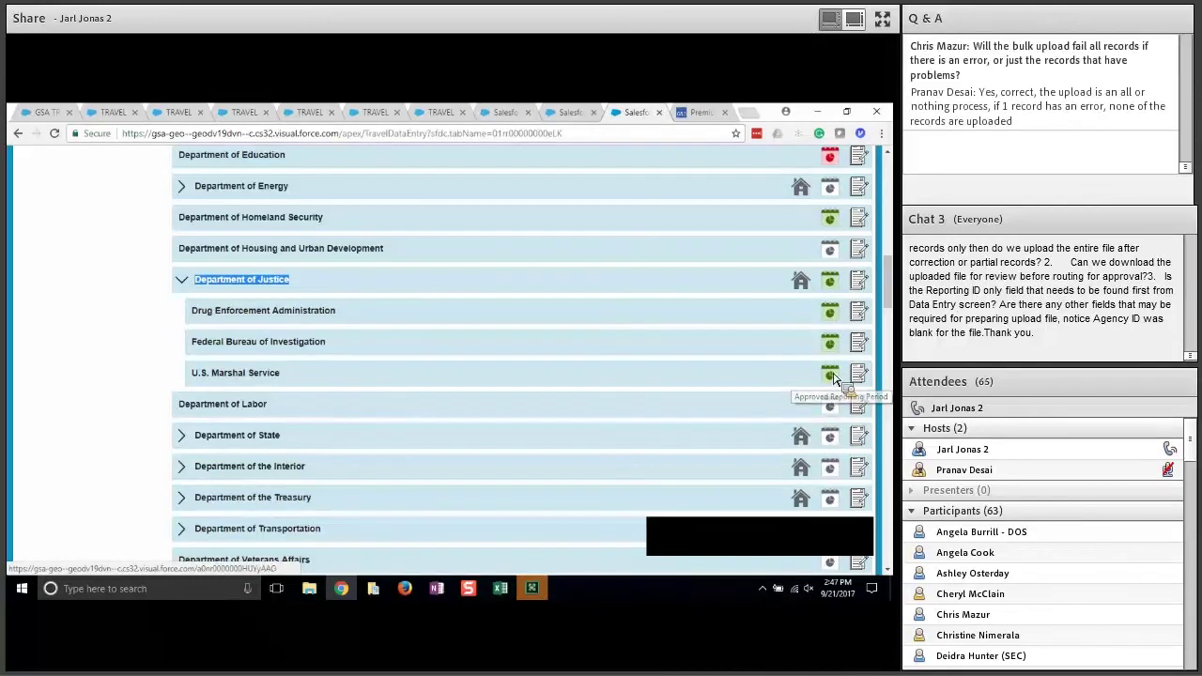
- Open the Department of Justice's agency status record from the Data Entry list, set its Agency Data Status to Complete and save
click(802, 282)
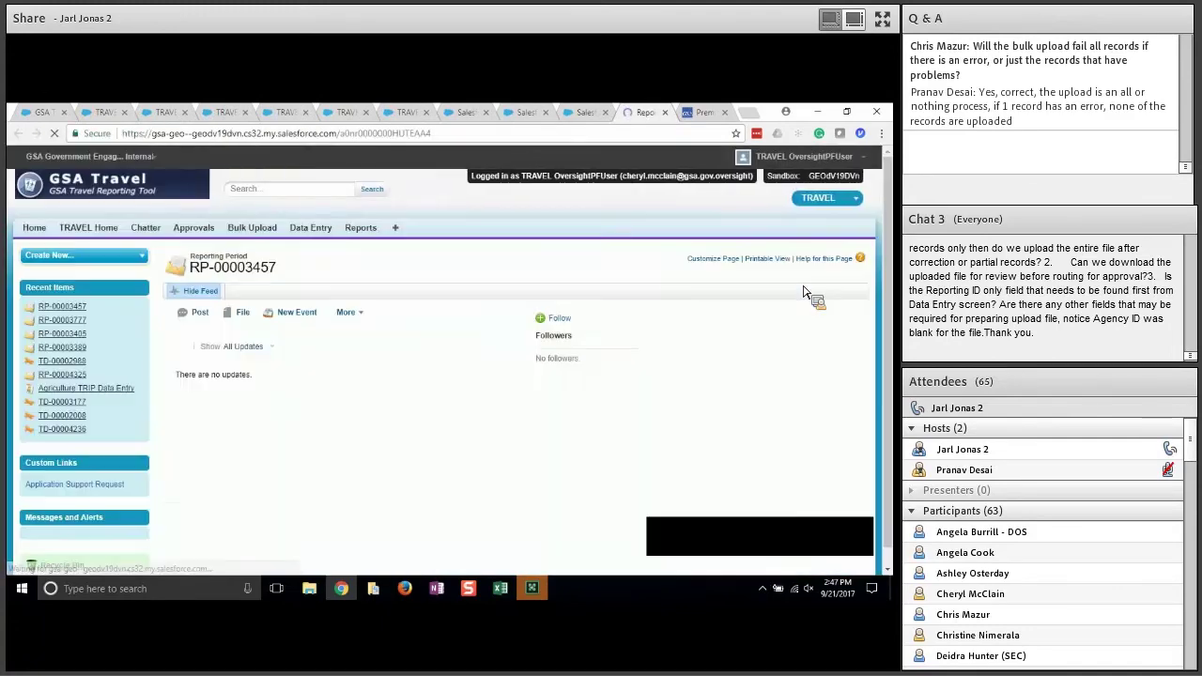
scroll(690, 328, down, 1)
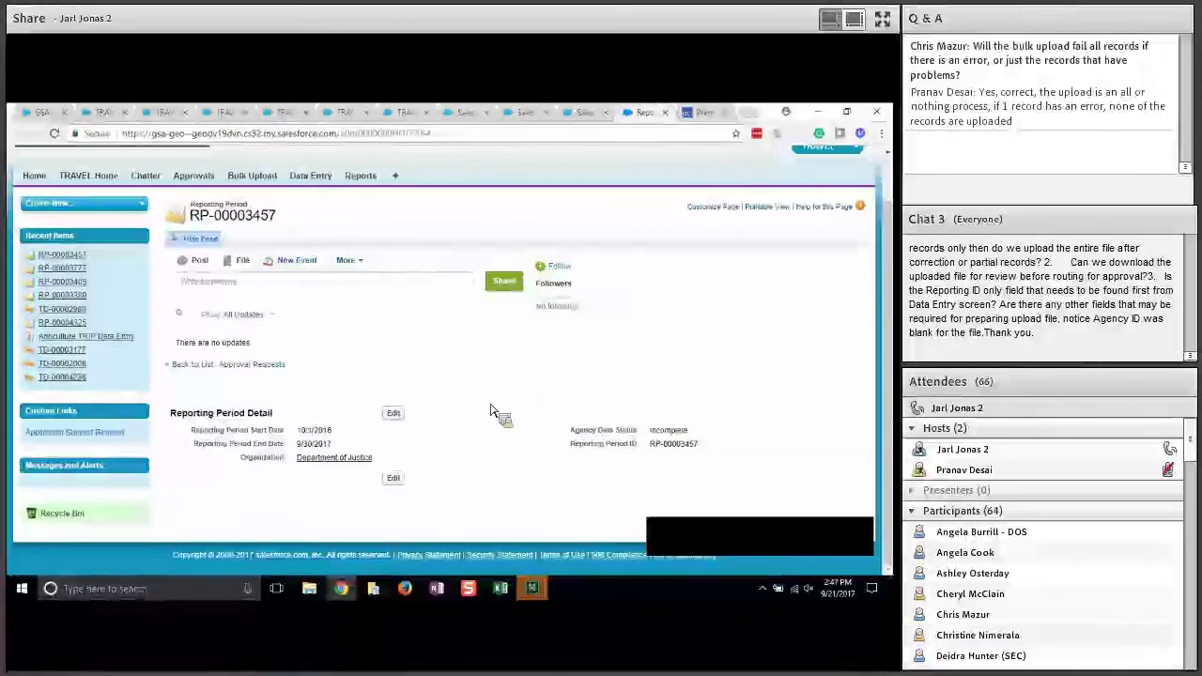
triple_click(665, 430)
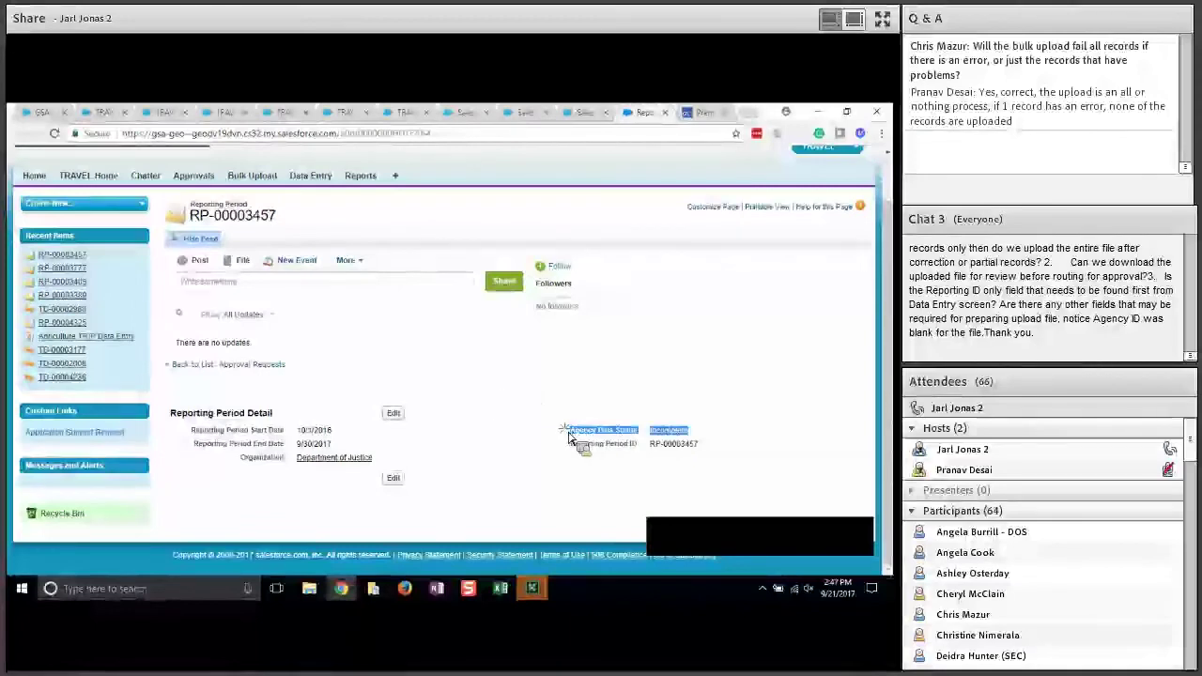
click(394, 413)
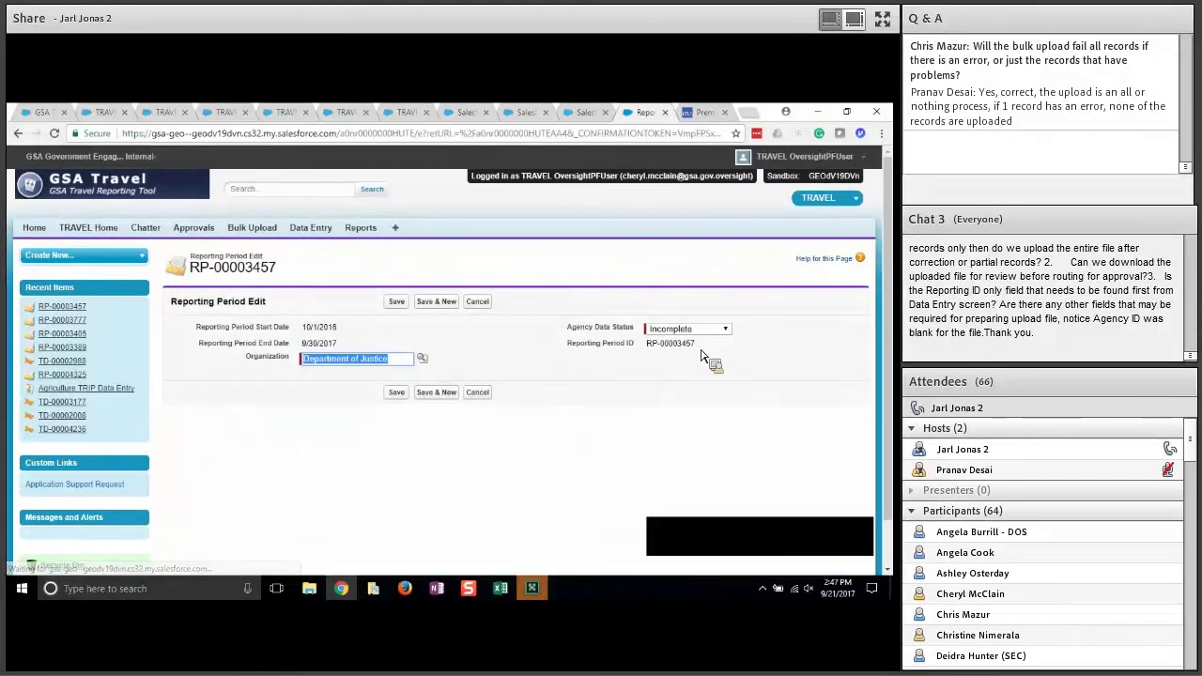
click(731, 331)
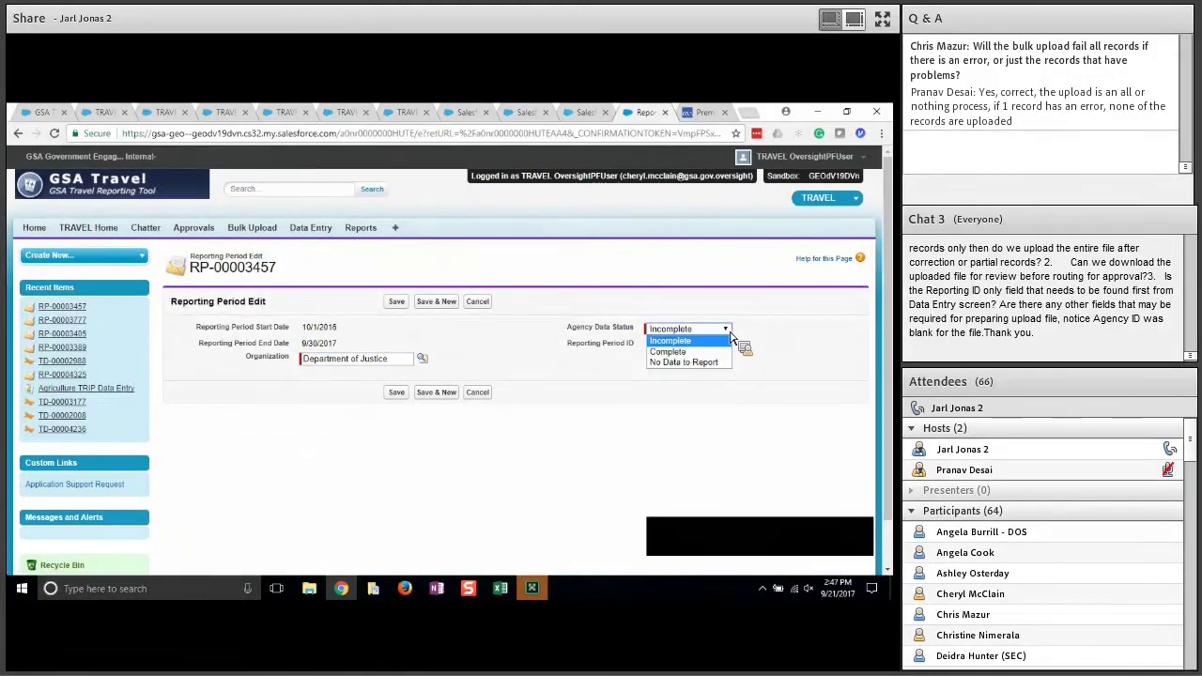
click(678, 352)
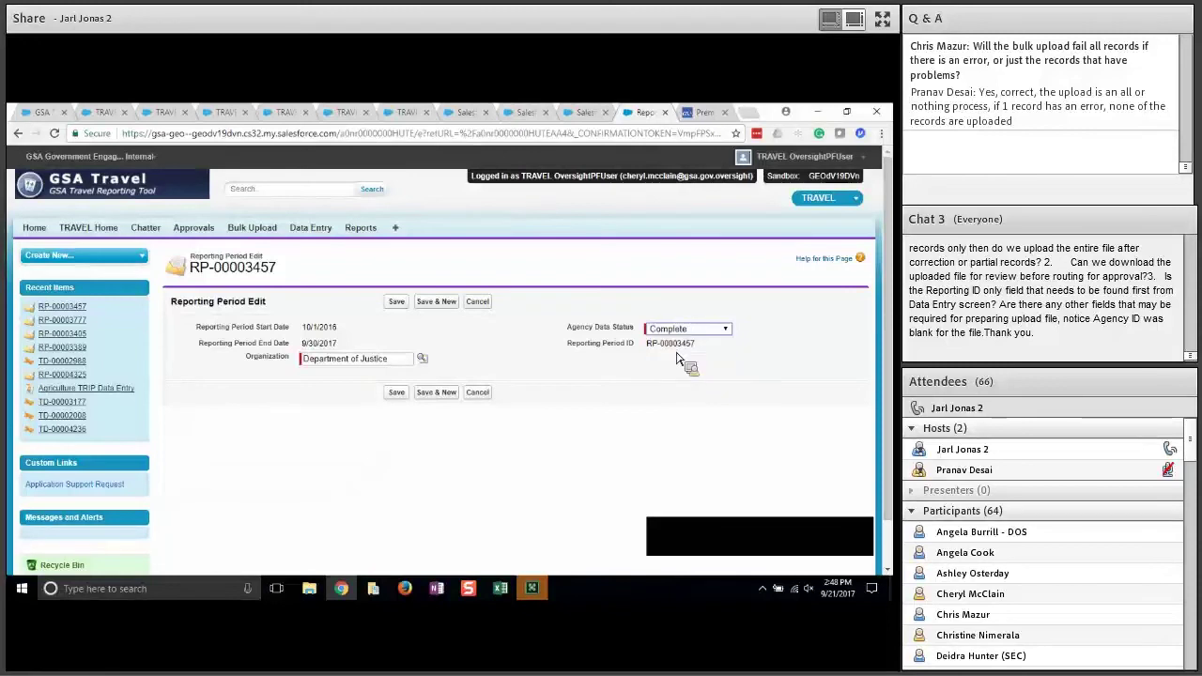
click(397, 393)
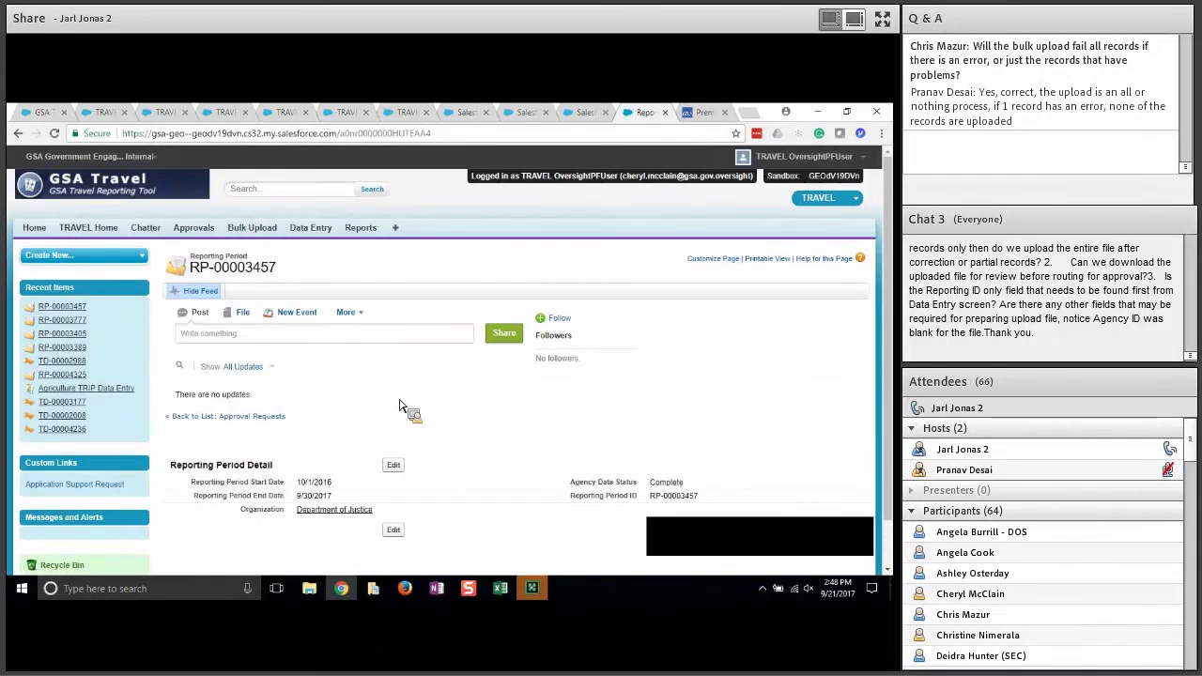
scroll(399, 405, down, 1)
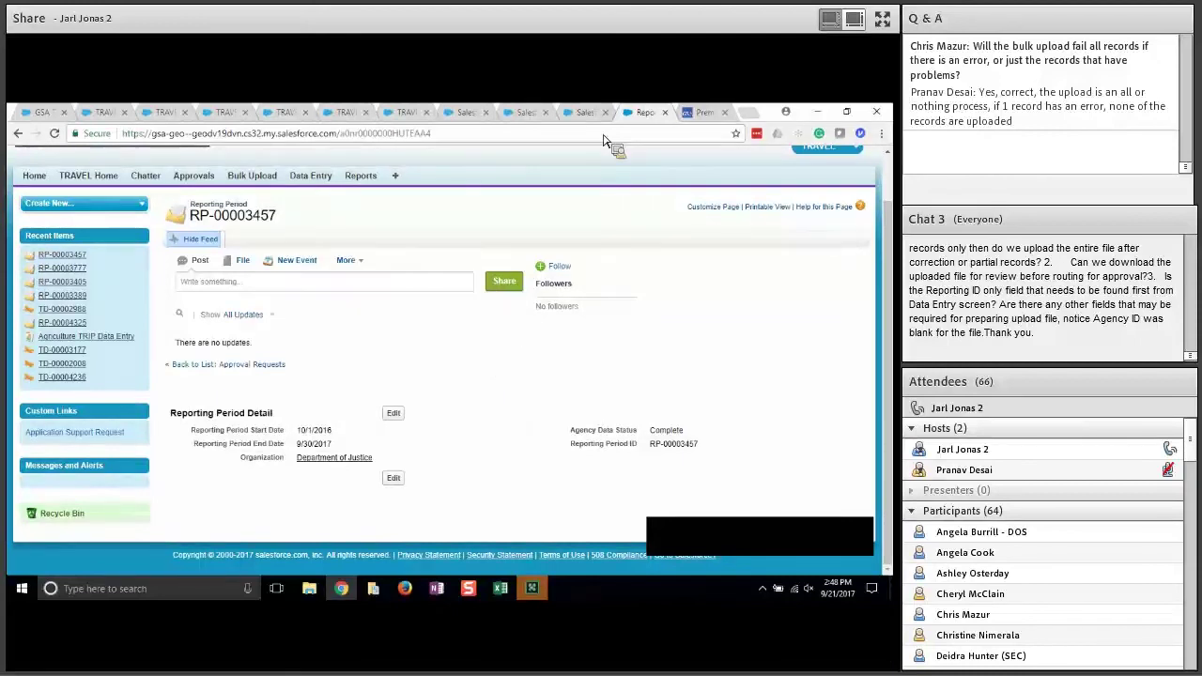
- Return to the Data Entry organization list and compare the agency data status indicators of Department of Agriculture and Department of Justice
click(311, 179)
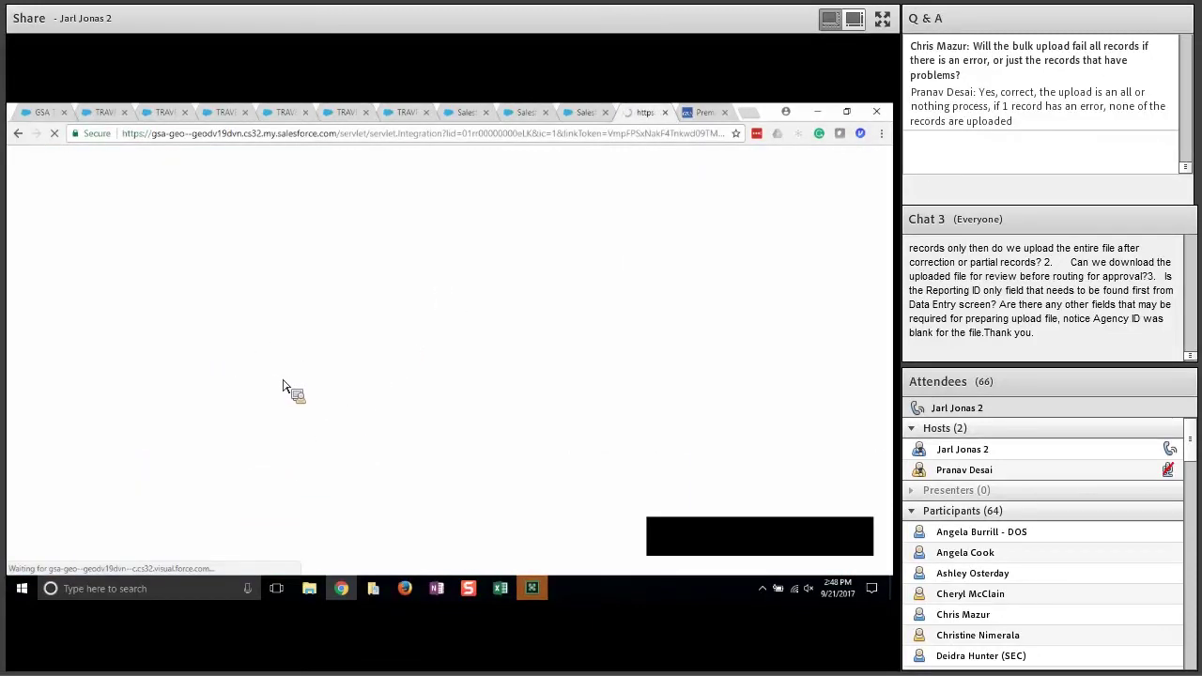
scroll(282, 385, down, 5)
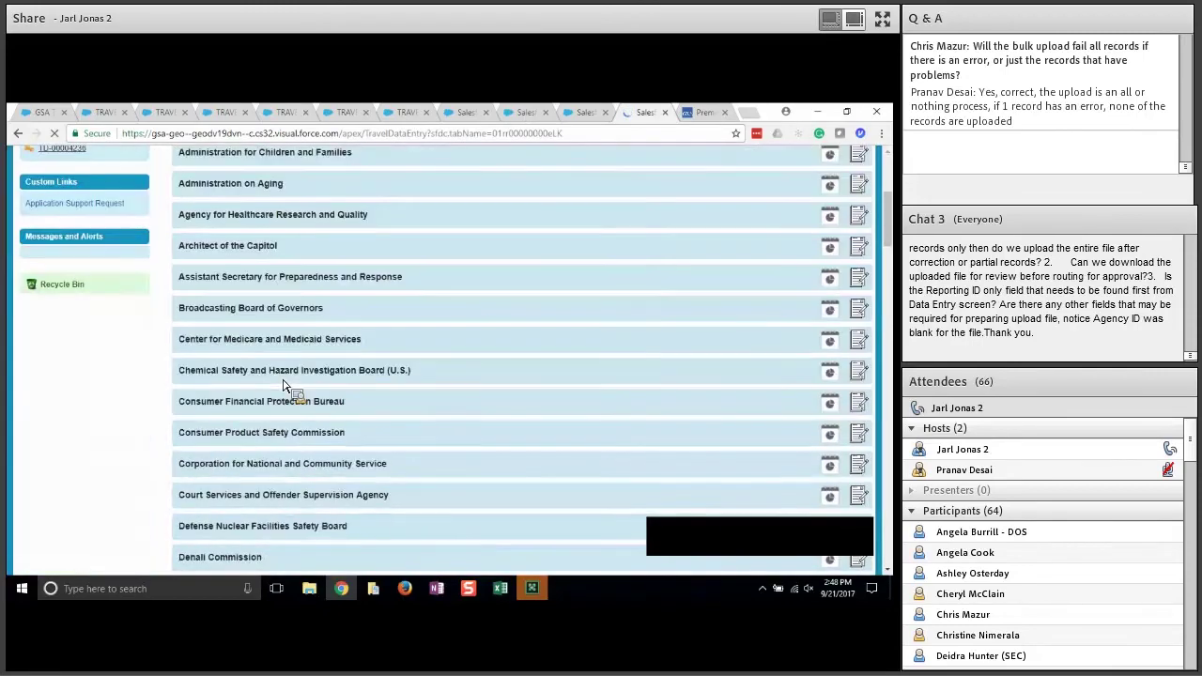
scroll(285, 387, down, 3)
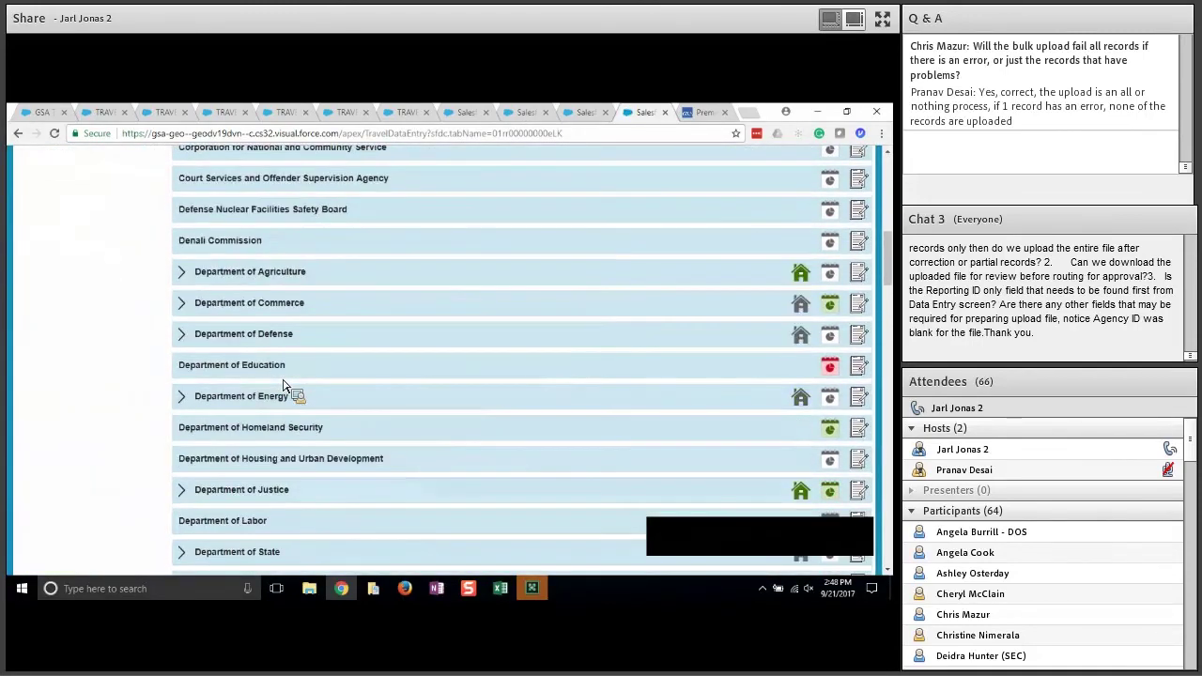
triple_click(202, 272)
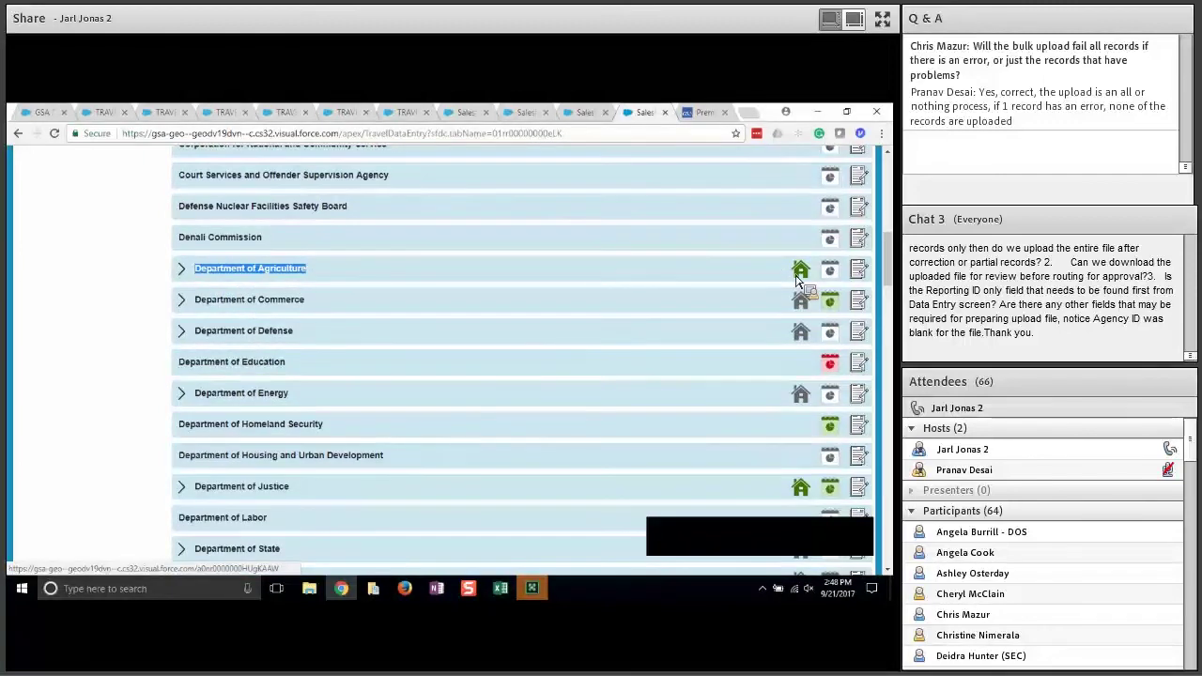
scroll(657, 279, down, 2)
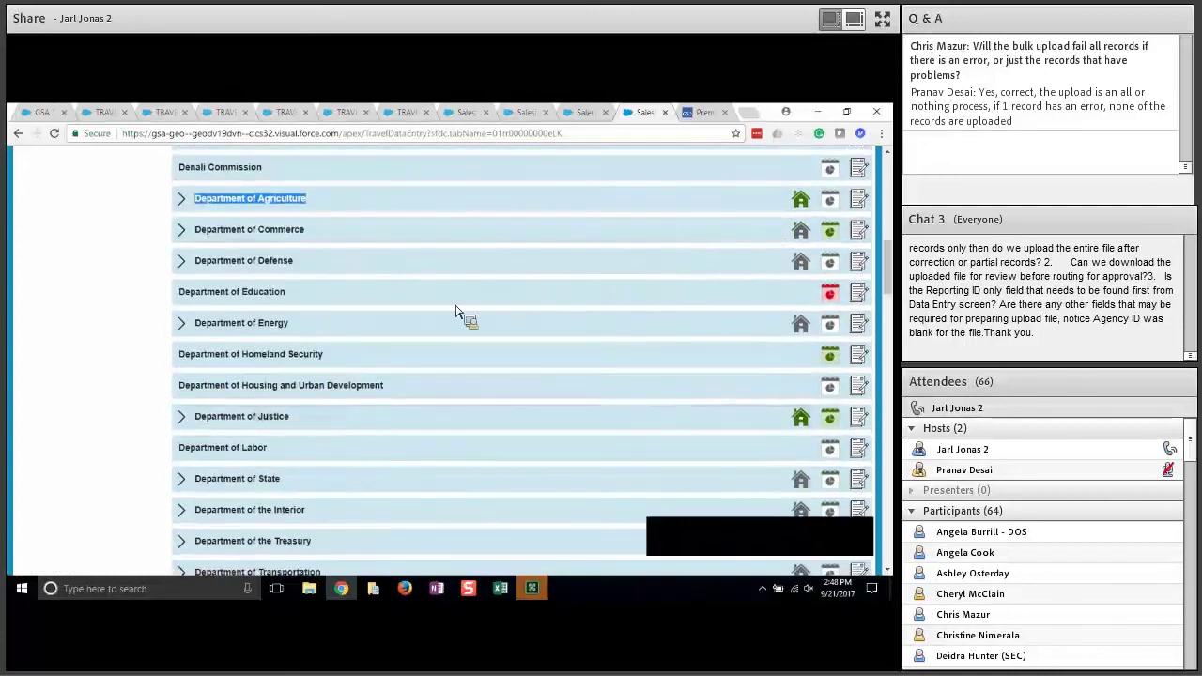
scroll(457, 312, down, 3)
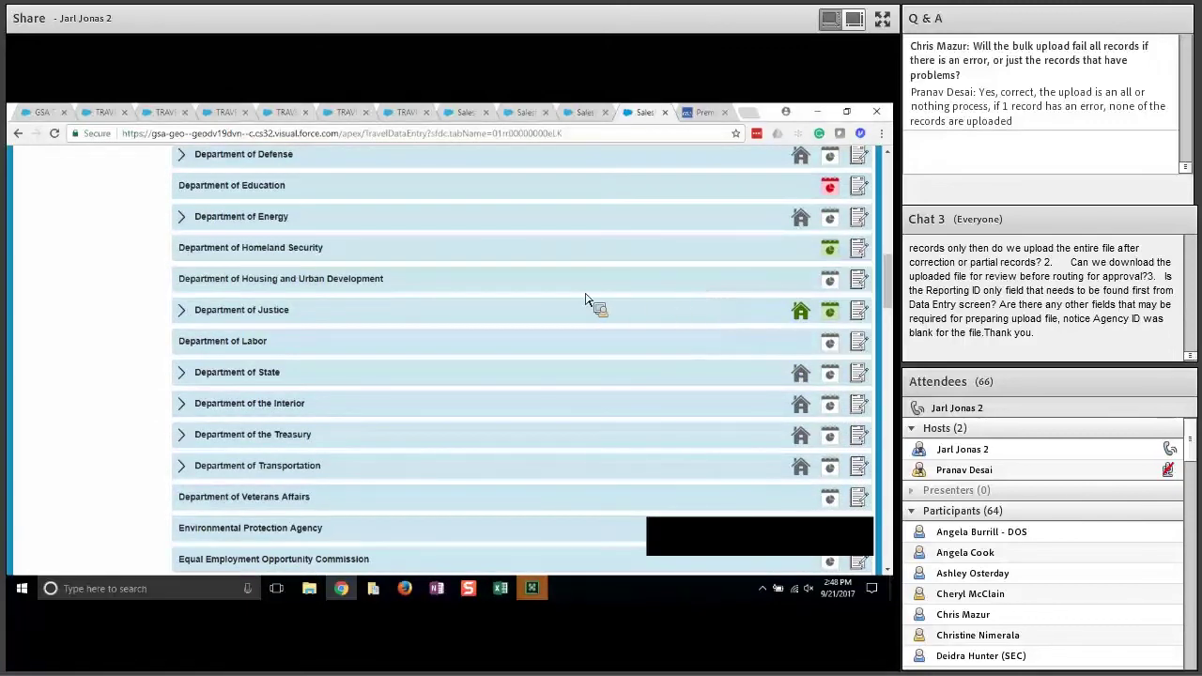
drag(256, 312, 312, 313)
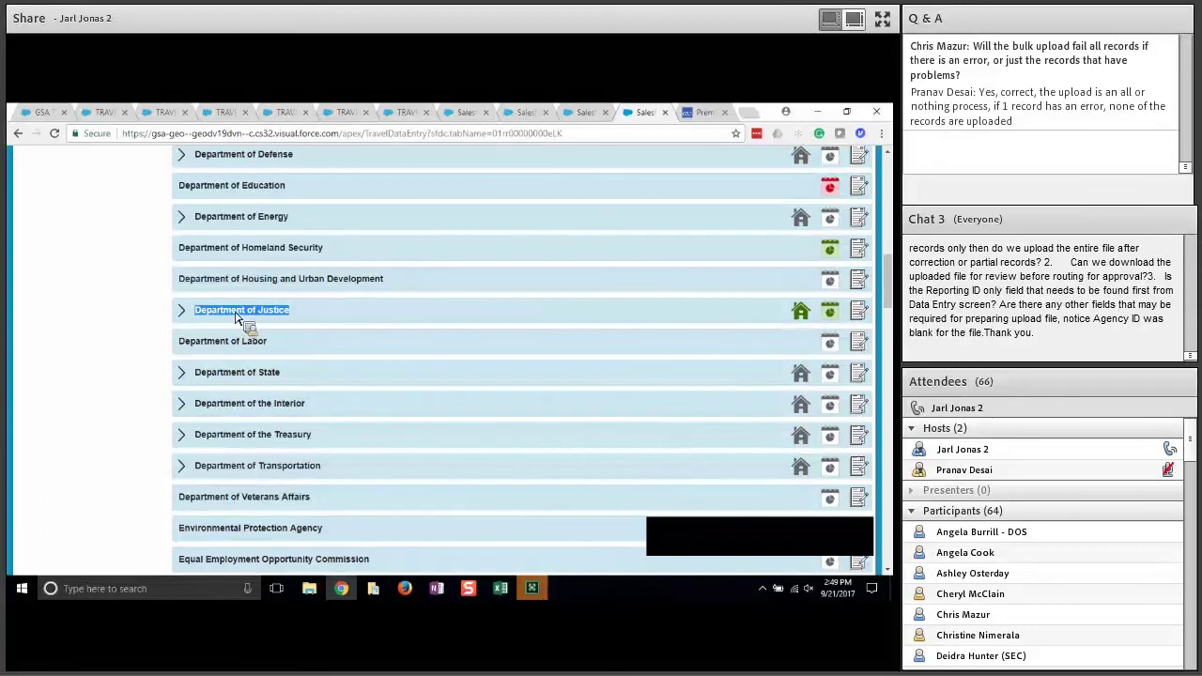
scroll(423, 312, up, 3)
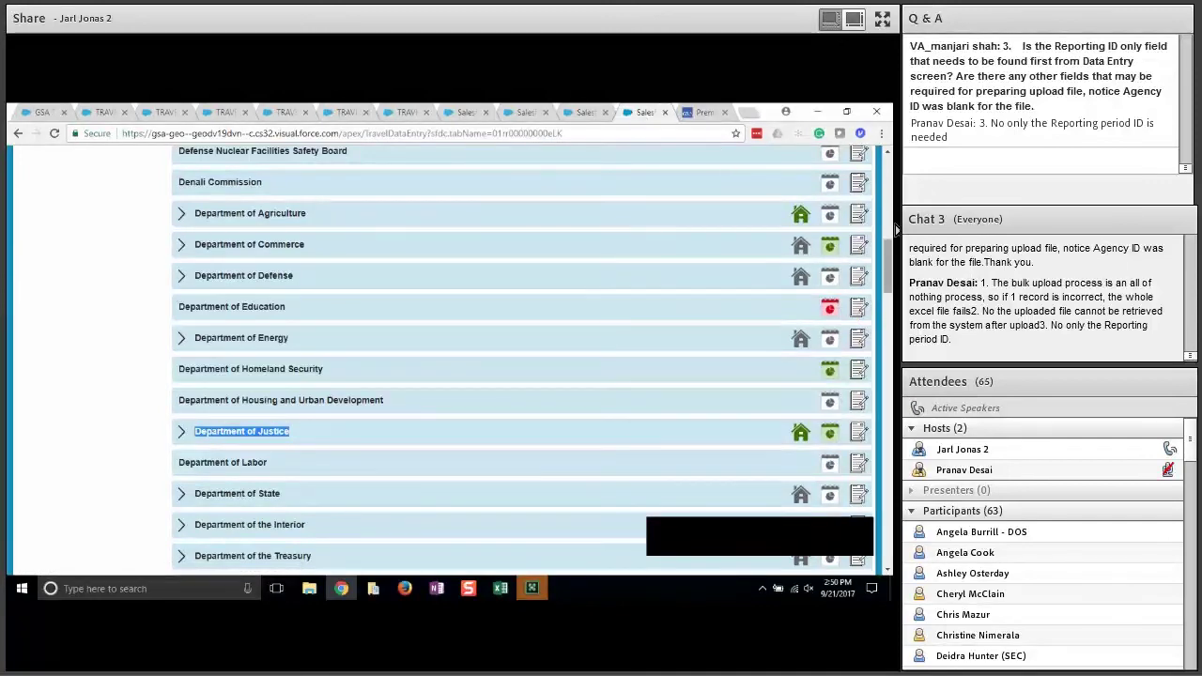
scroll(897, 228, up, 10)
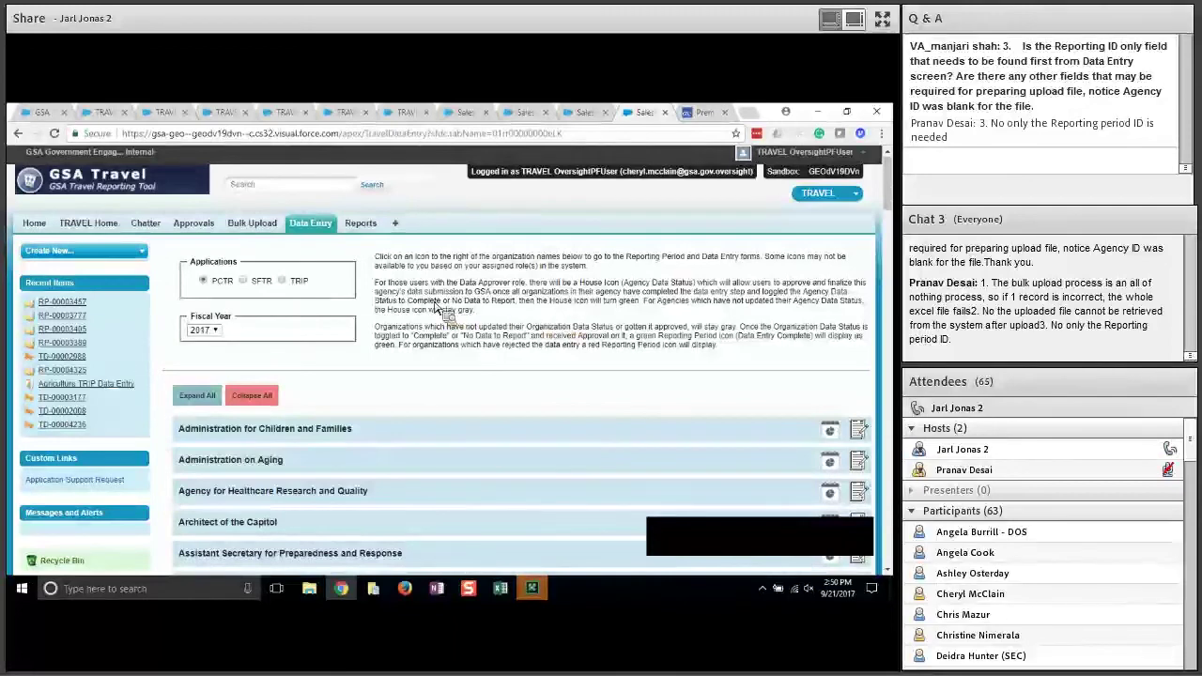
- Check the Items to Approve list, and open the Department of Energy's reporting period from Data Entry to examine its details and travel data
click(203, 231)
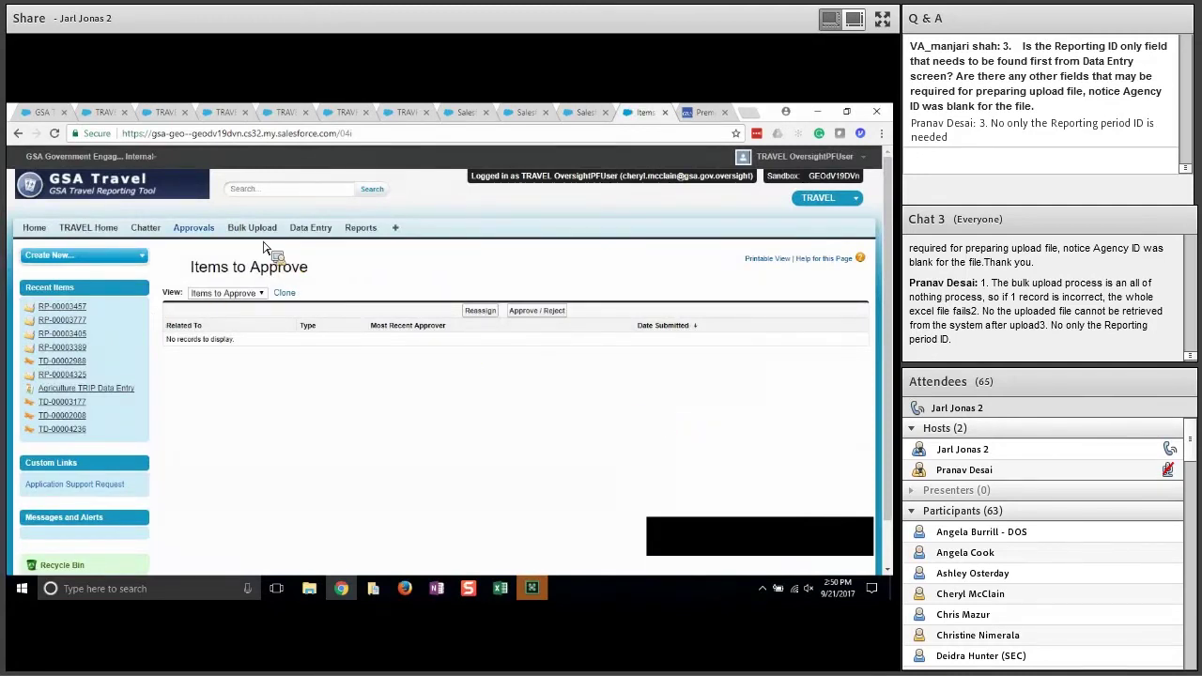
click(326, 234)
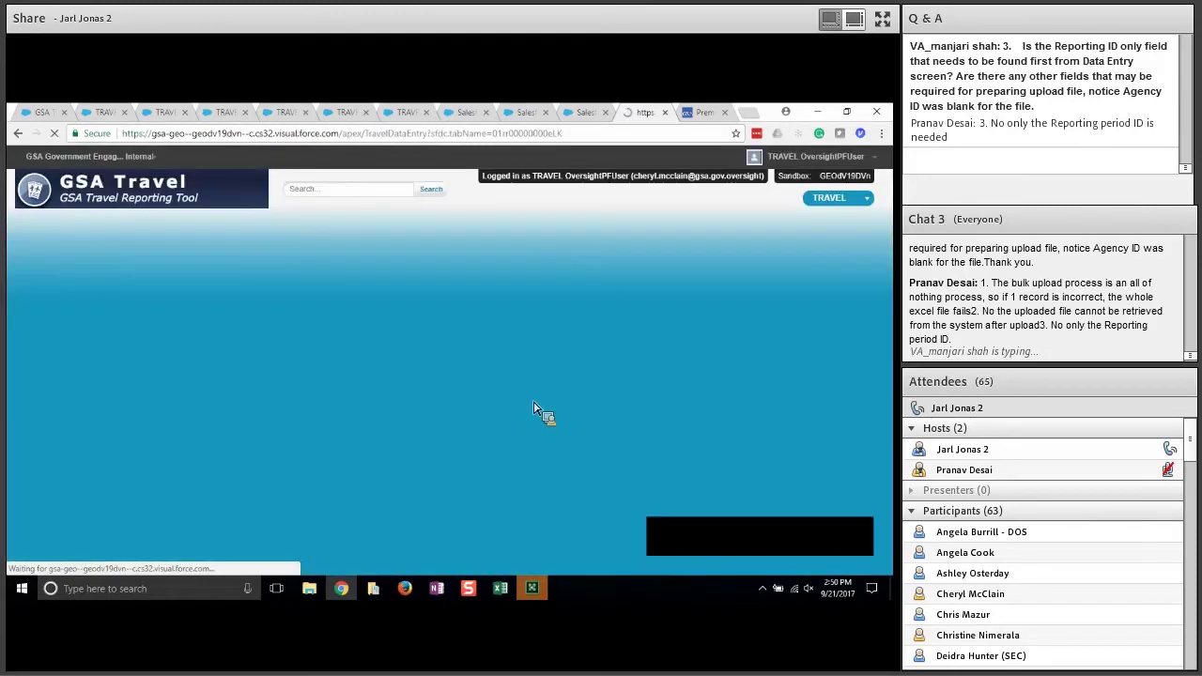
scroll(536, 407, down, 3)
scroll(528, 409, down, 5)
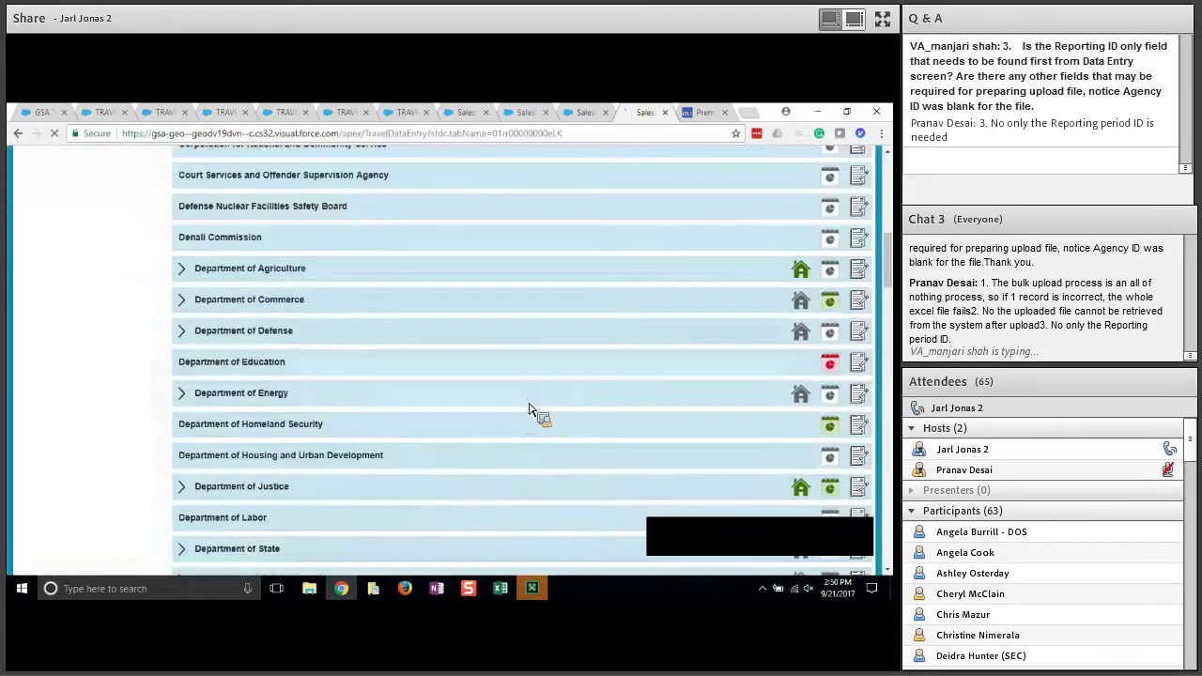
click(834, 401)
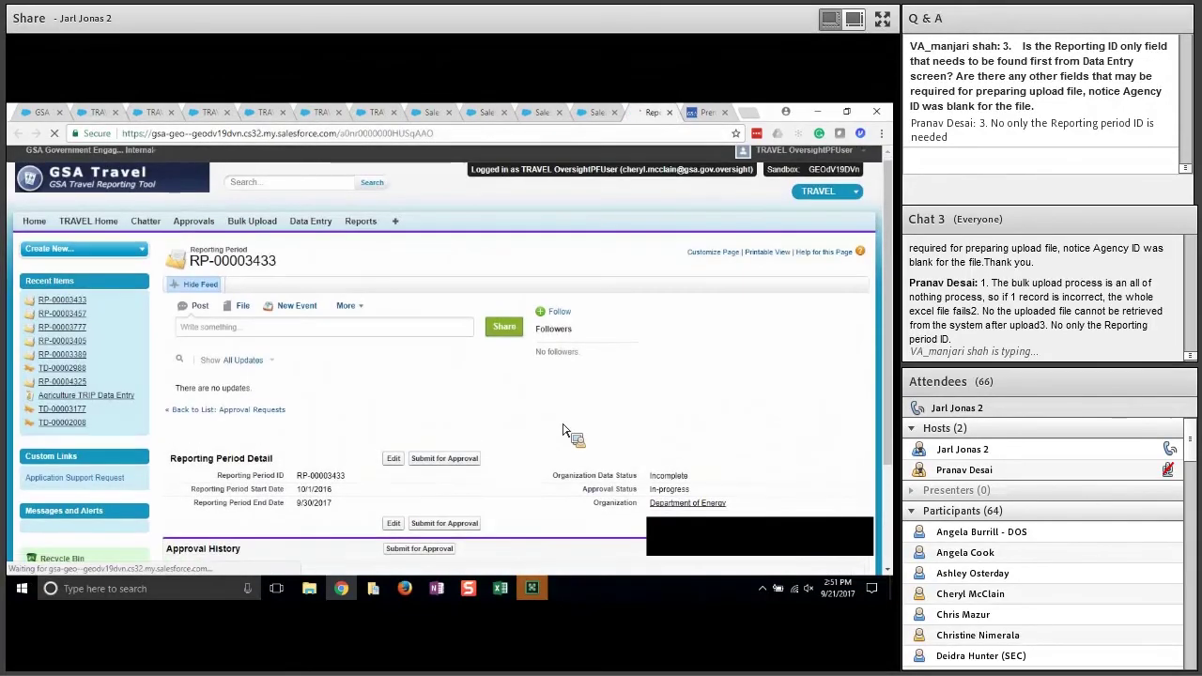
scroll(460, 473, down, 3)
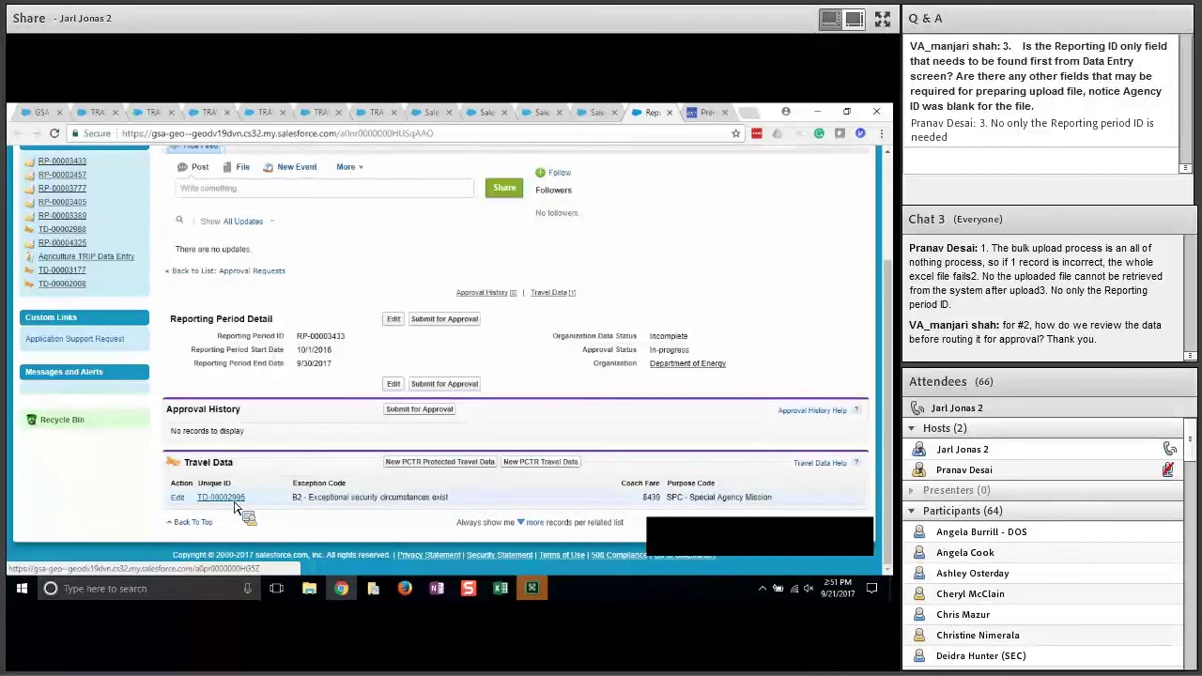
scroll(310, 339, up, 1)
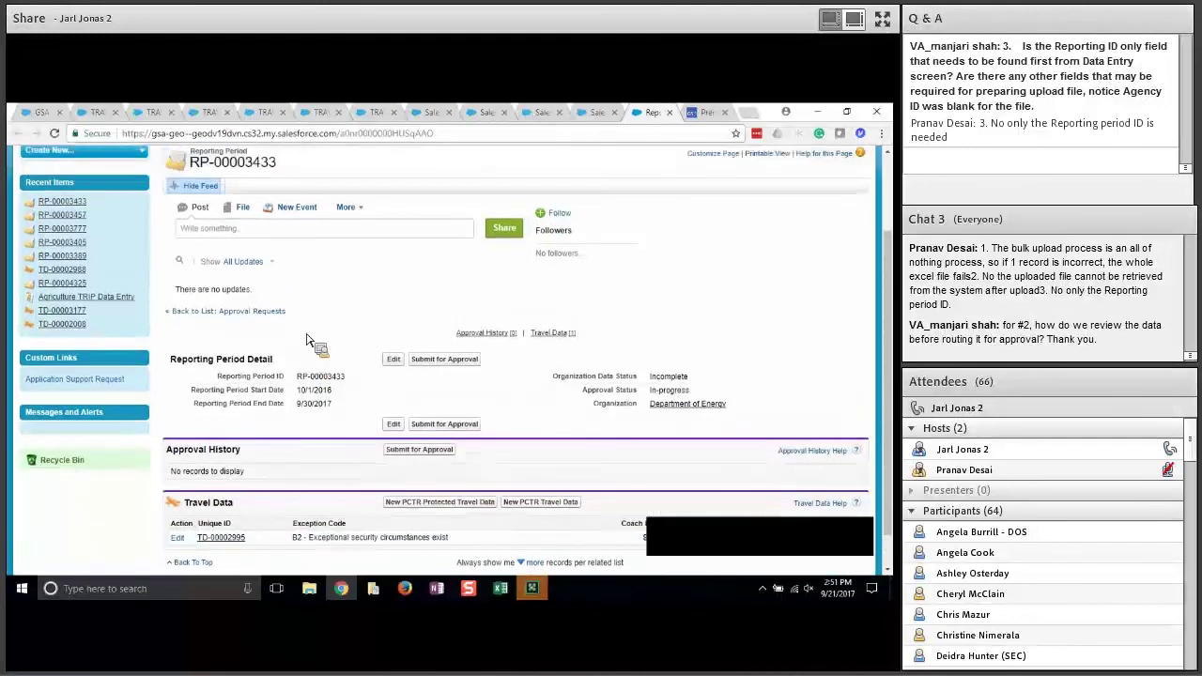
scroll(317, 340, up, 3)
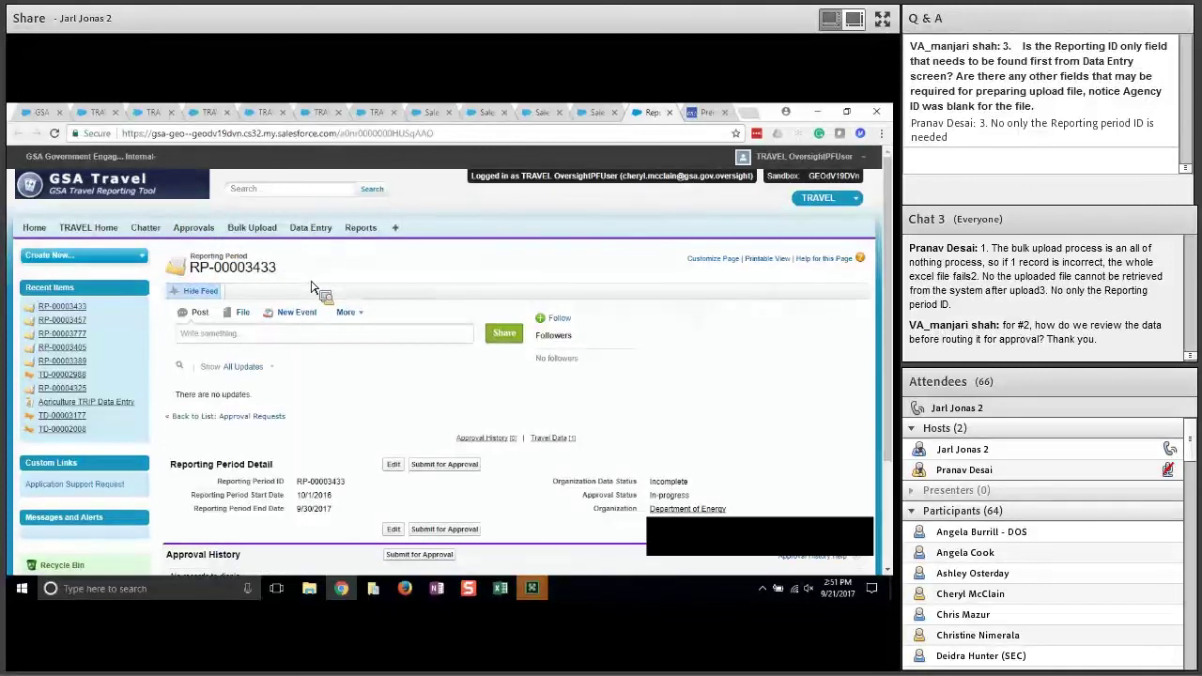
- Check the Items to Approve list again, and browse the available reports in the Travel PCTR Reports and Travel TRIP Reports folders
click(186, 233)
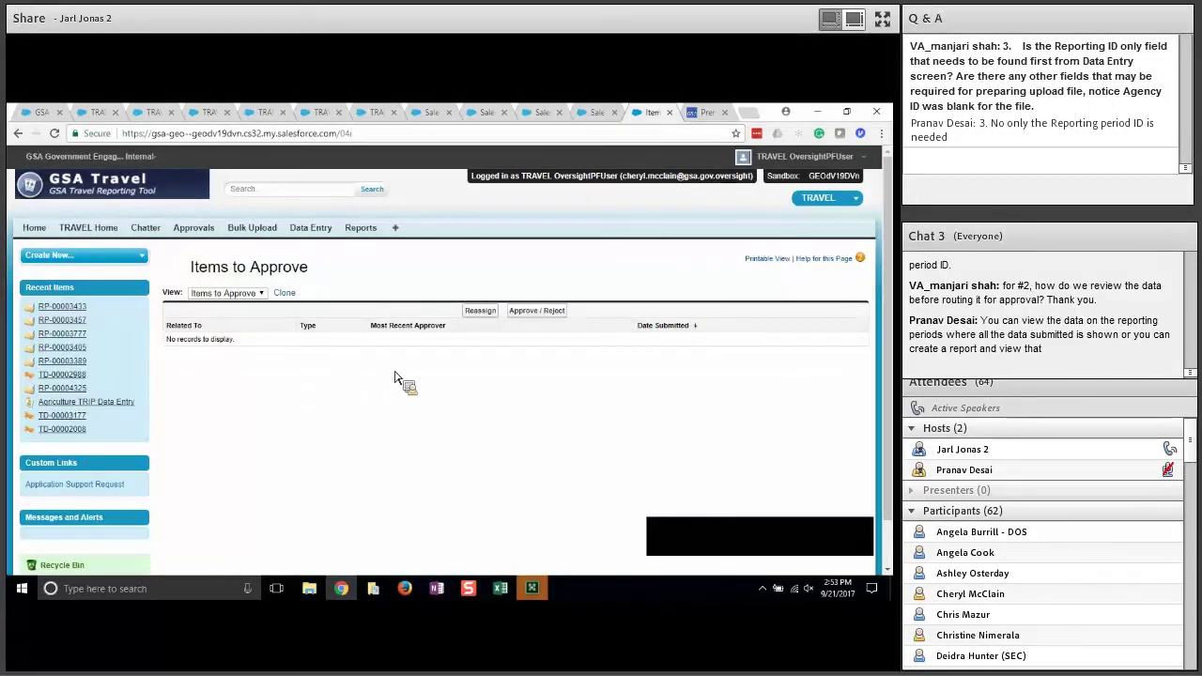
click(362, 233)
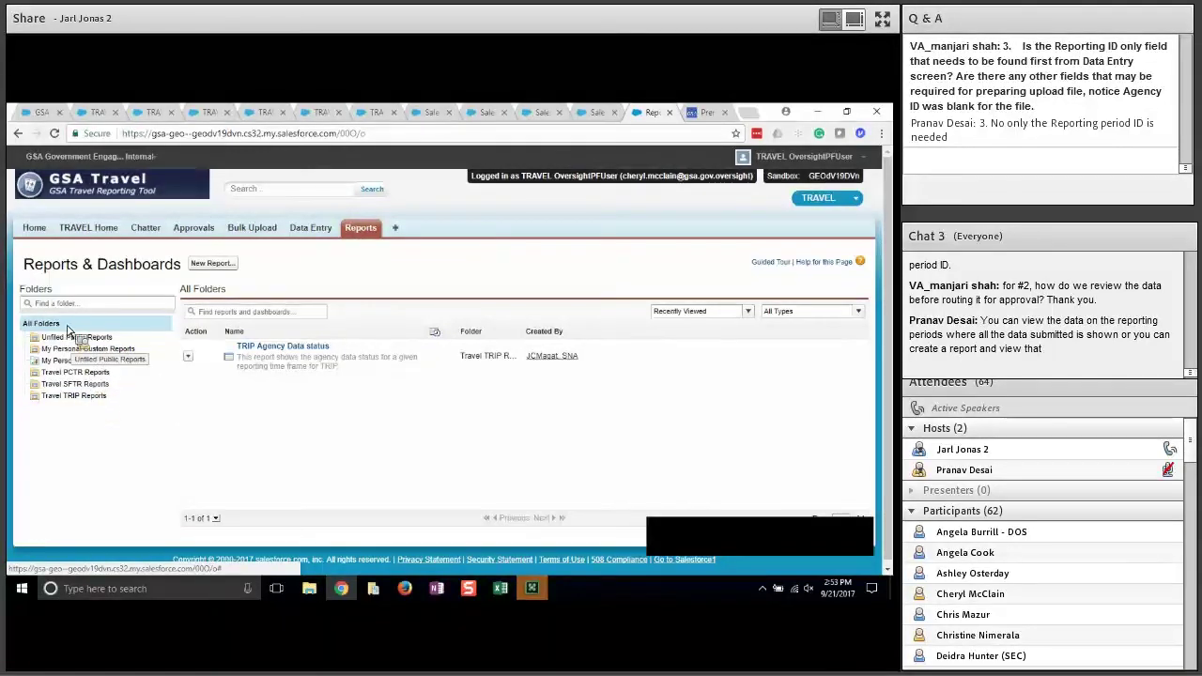
drag(42, 324, 104, 380)
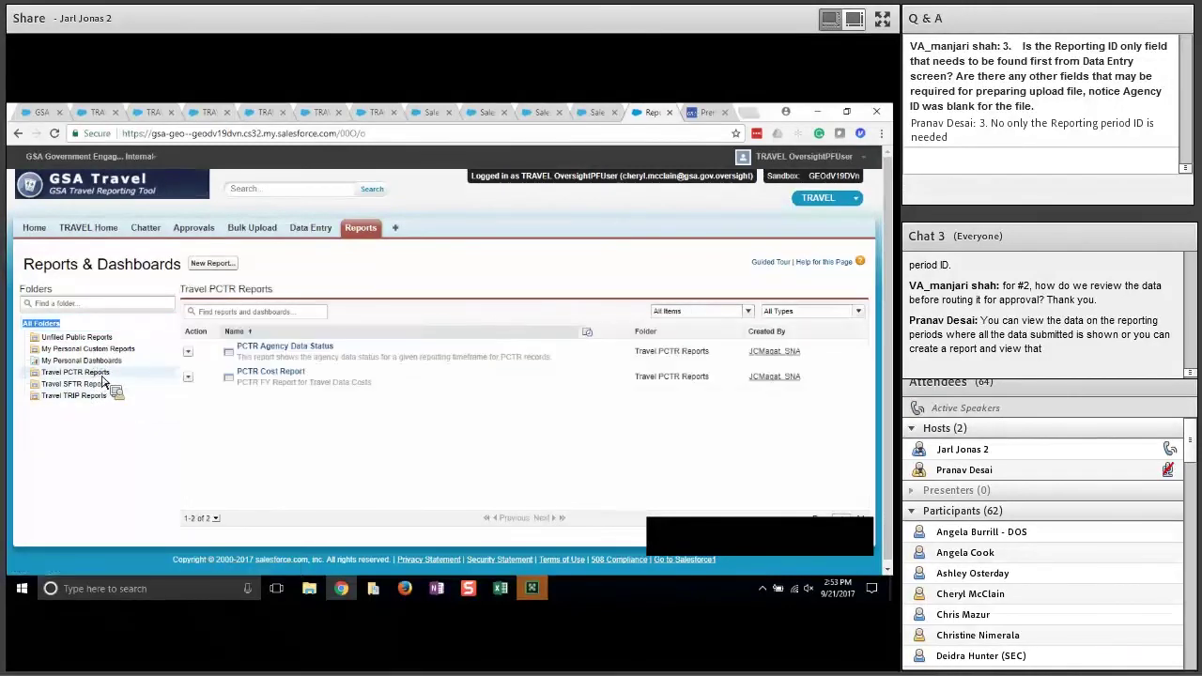
drag(103, 380, 329, 401)
scroll(331, 401, down, 2)
scroll(329, 402, up, 3)
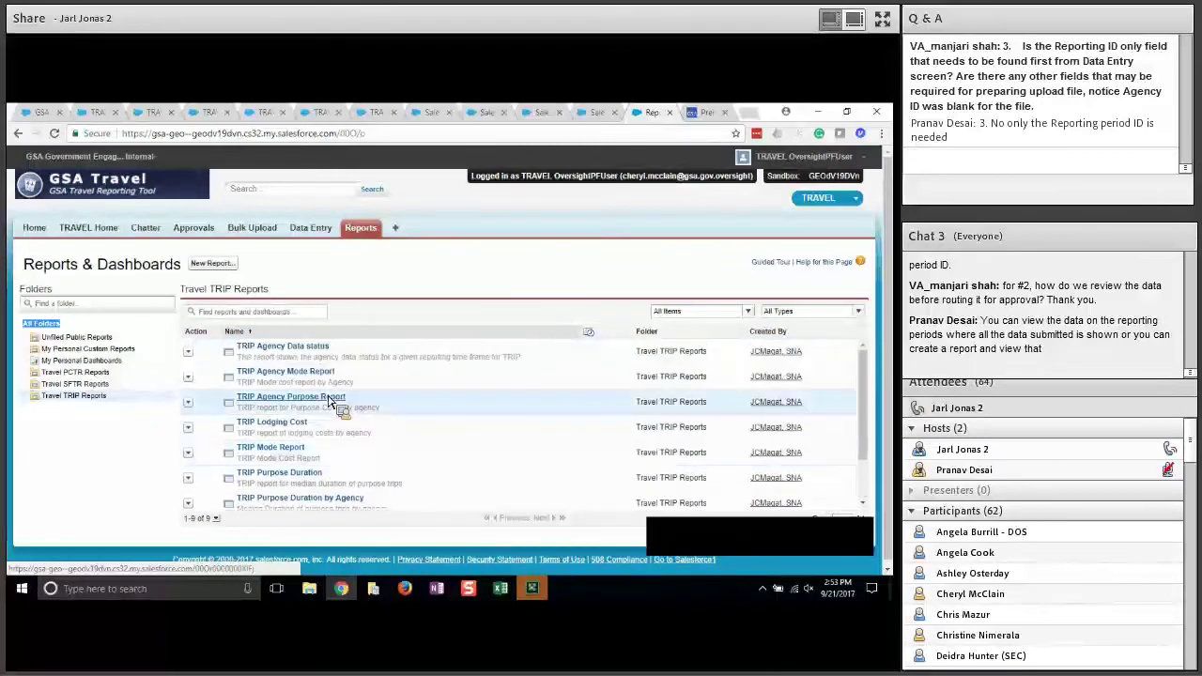
drag(330, 401, 386, 333)
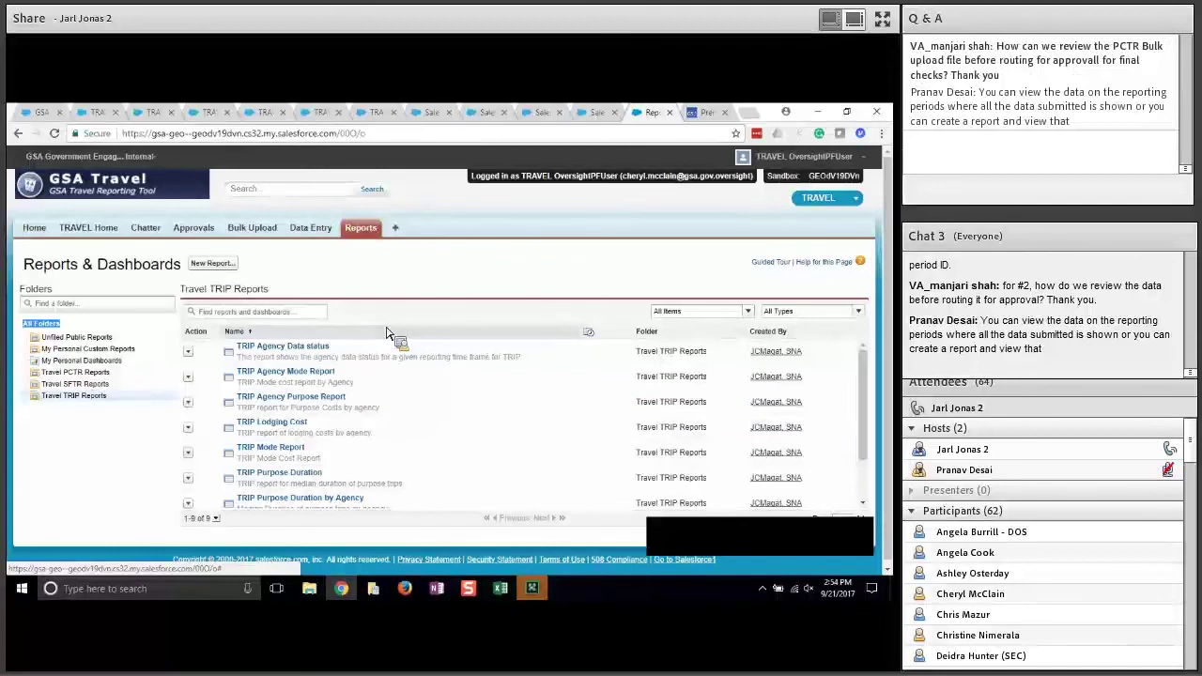
drag(386, 333, 386, 333)
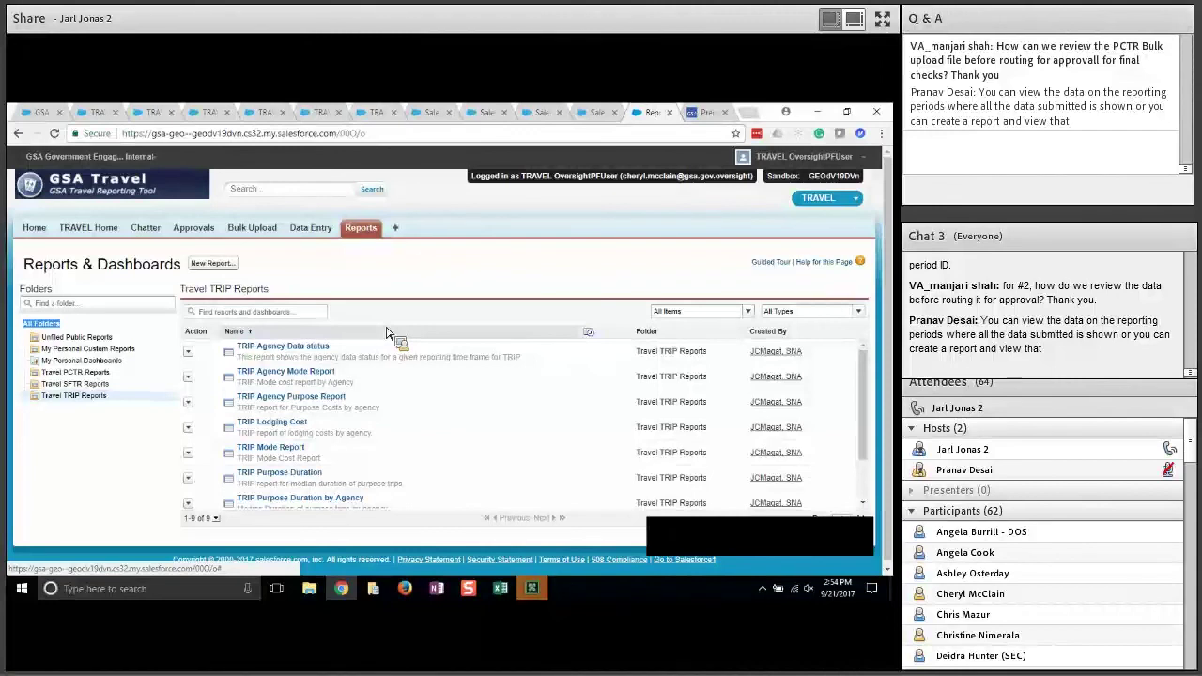
drag(386, 334, 386, 334)
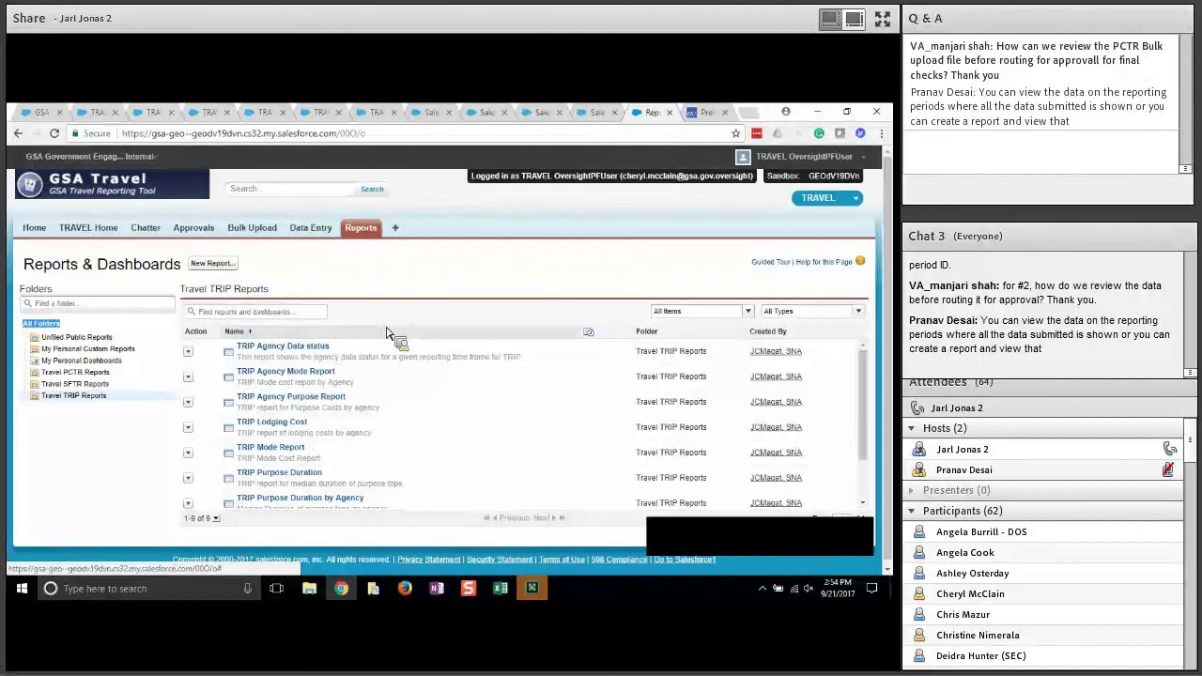
drag(386, 333, 874, 369)
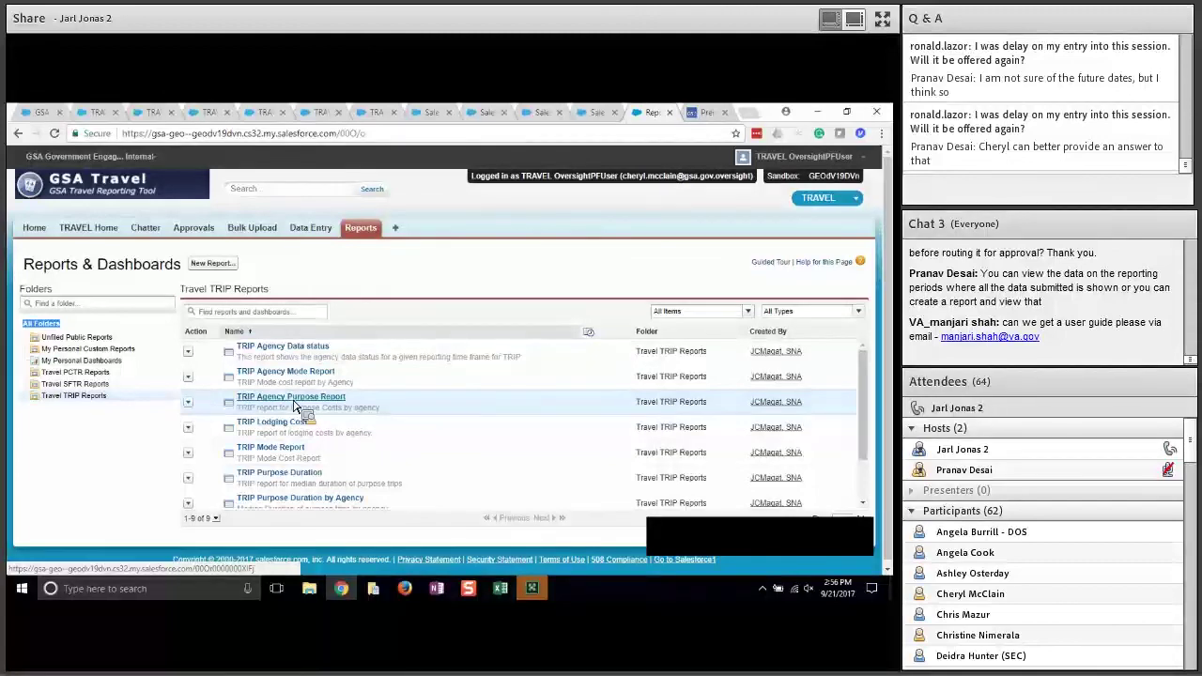
- Open the TRIP Purpose Duration report from the Travel TRIP Reports folder and examine the average trip durations
scroll(292, 404, down, 3)
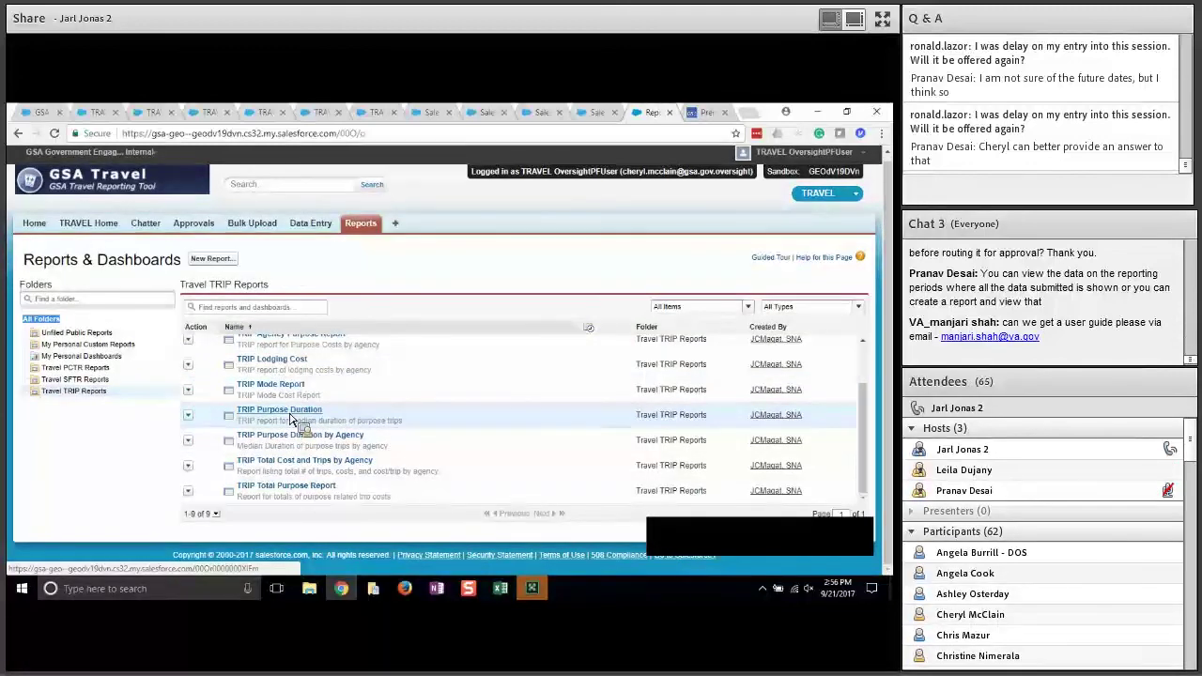
click(291, 413)
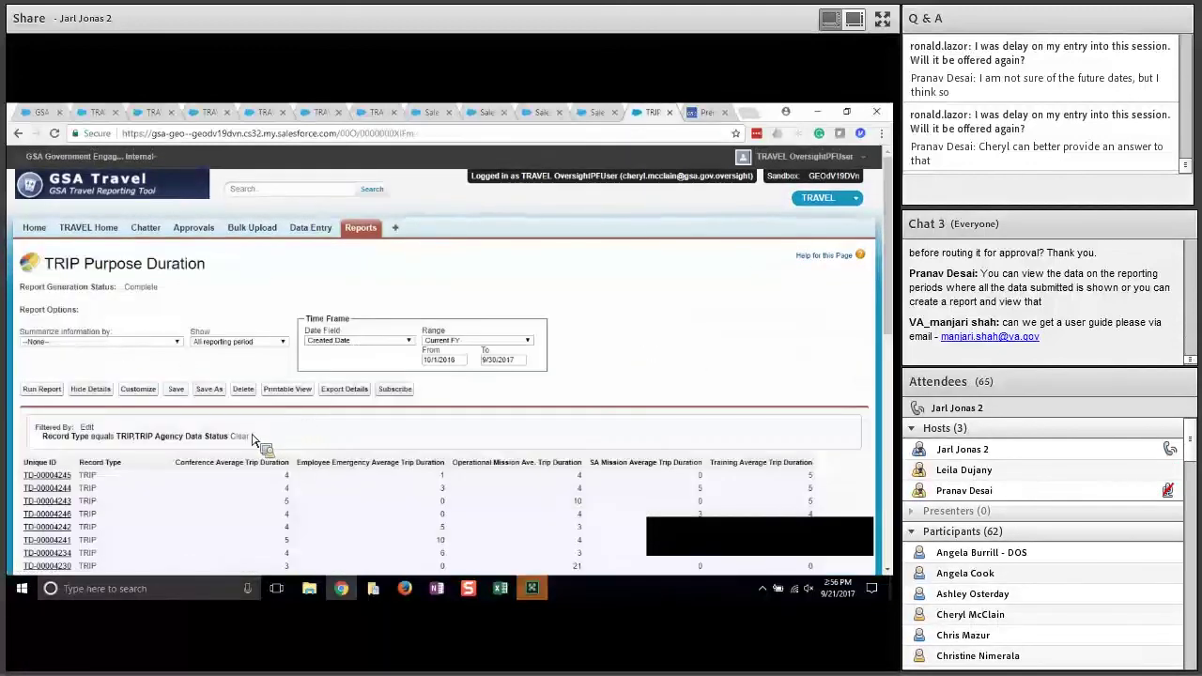
scroll(268, 451, down, 2)
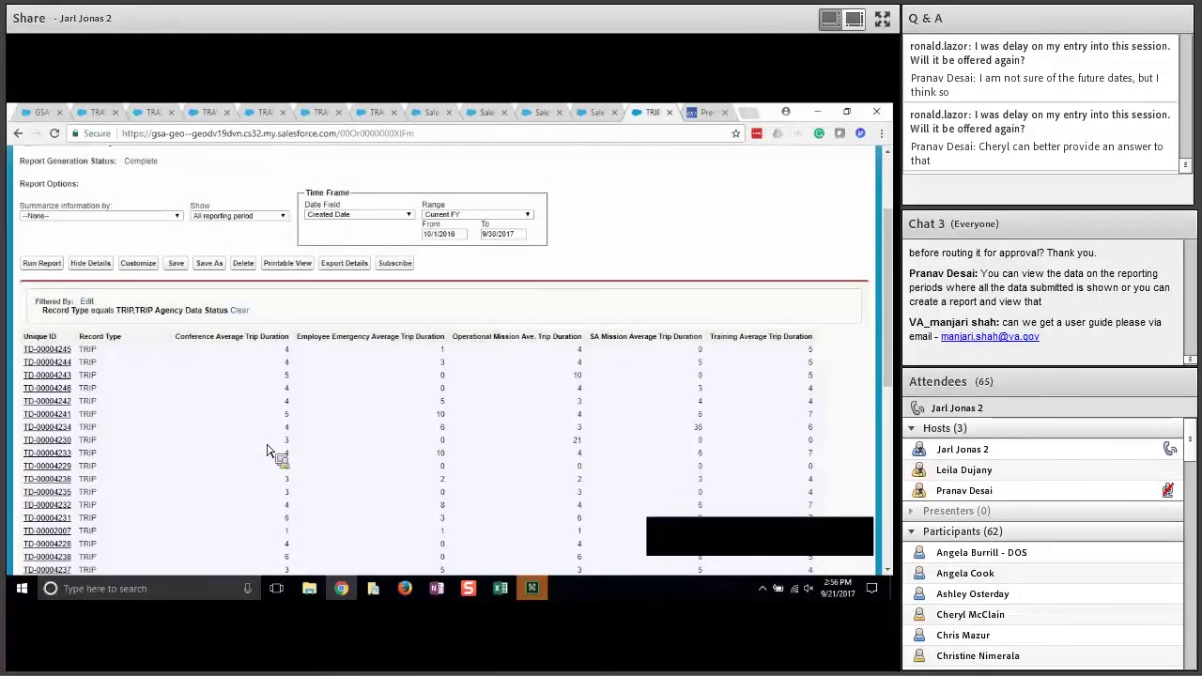
- Examine the TRIP Purpose Duration report's records, grand totals and record type filter
scroll(267, 450, up, 2)
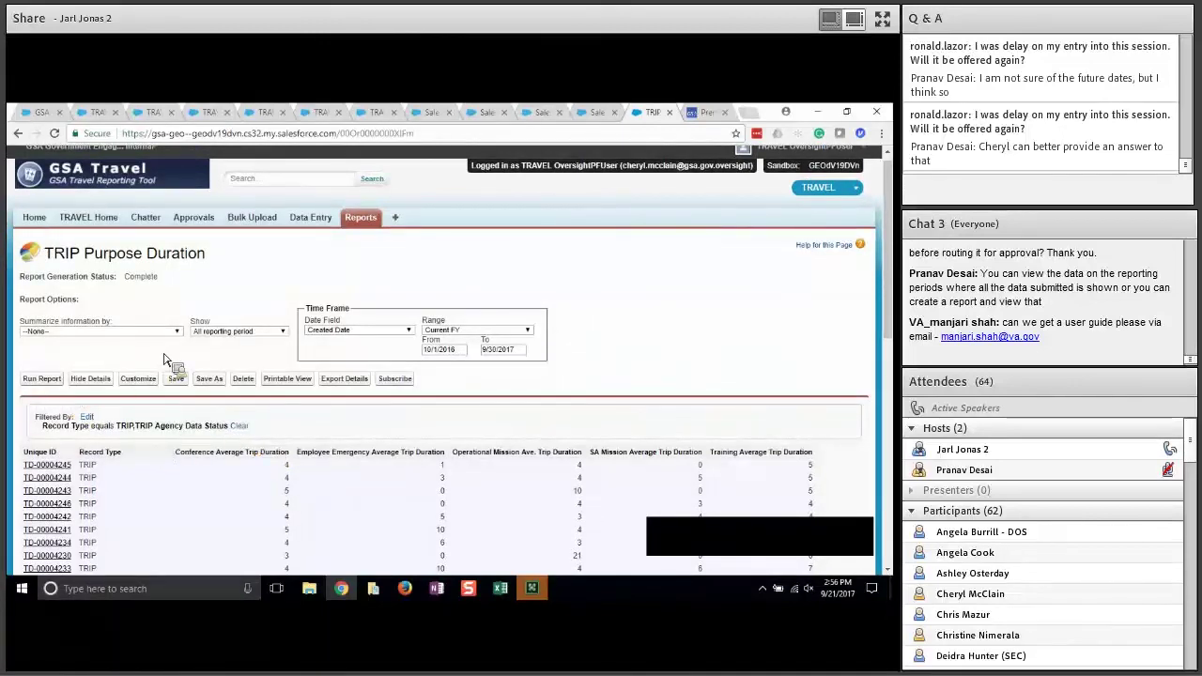
scroll(164, 360, down, 1)
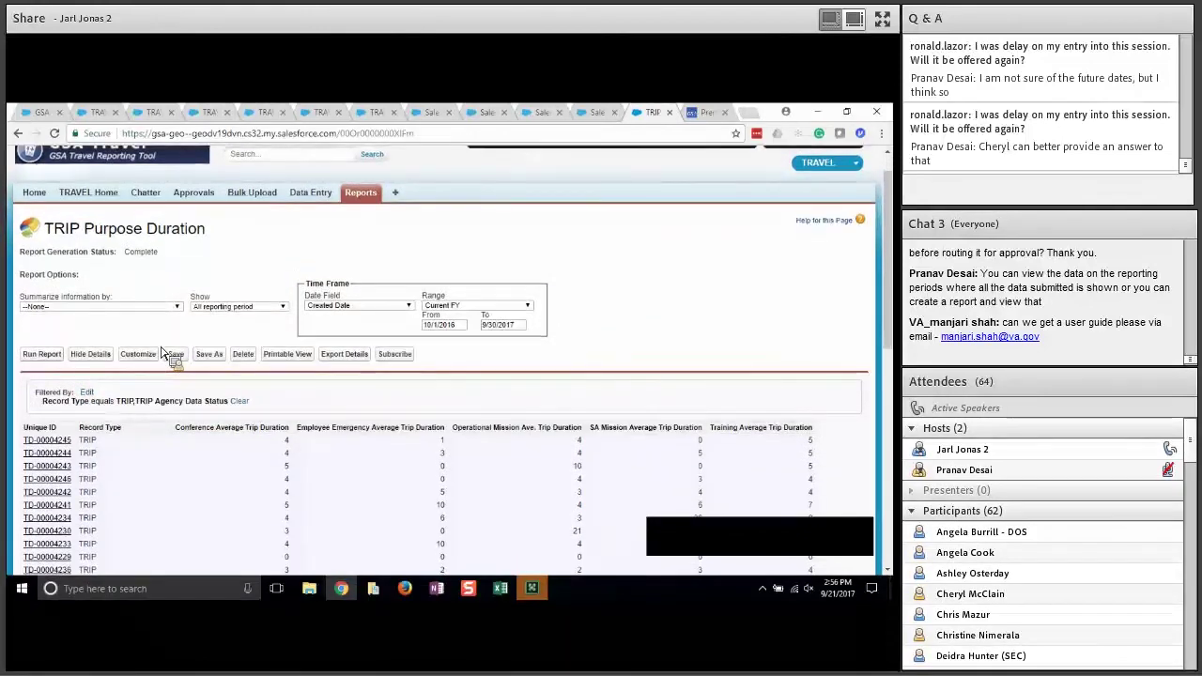
scroll(379, 451, down, 5)
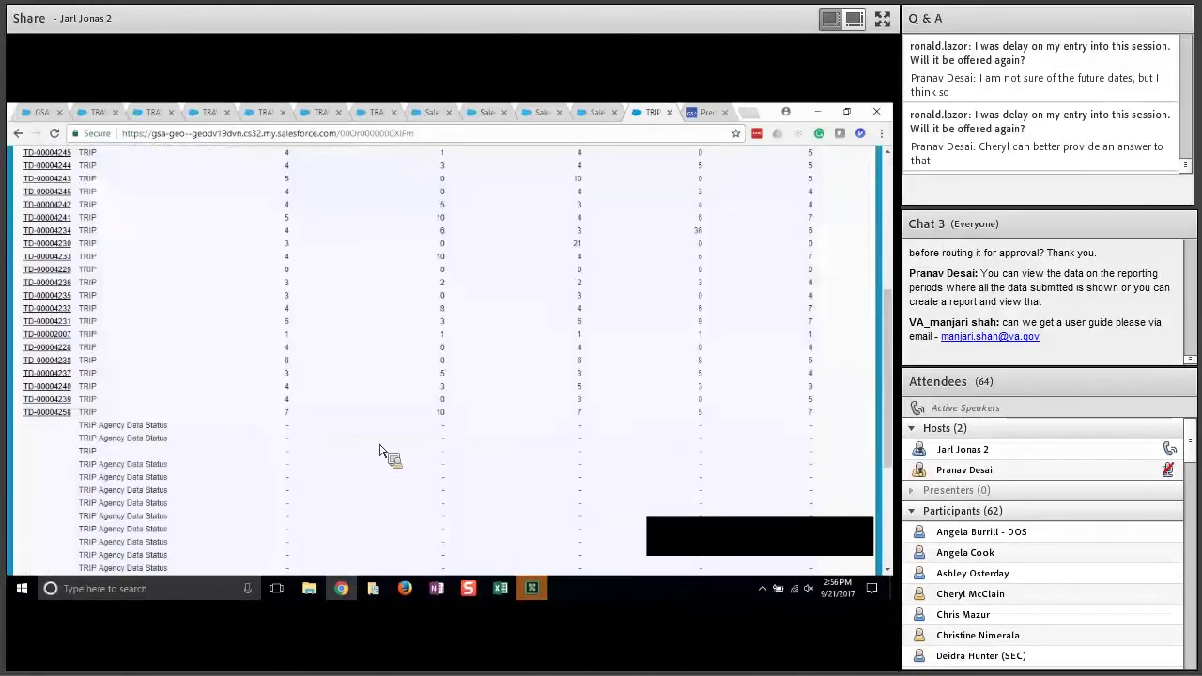
scroll(379, 451, down, 4)
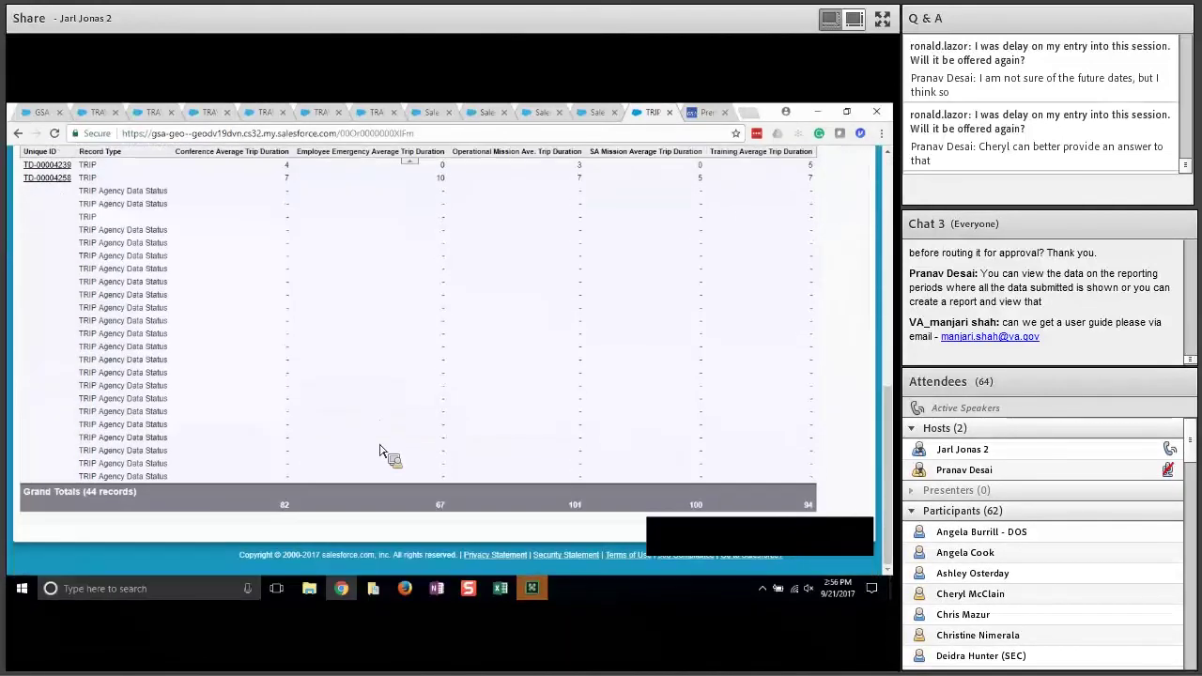
scroll(379, 451, up, 8)
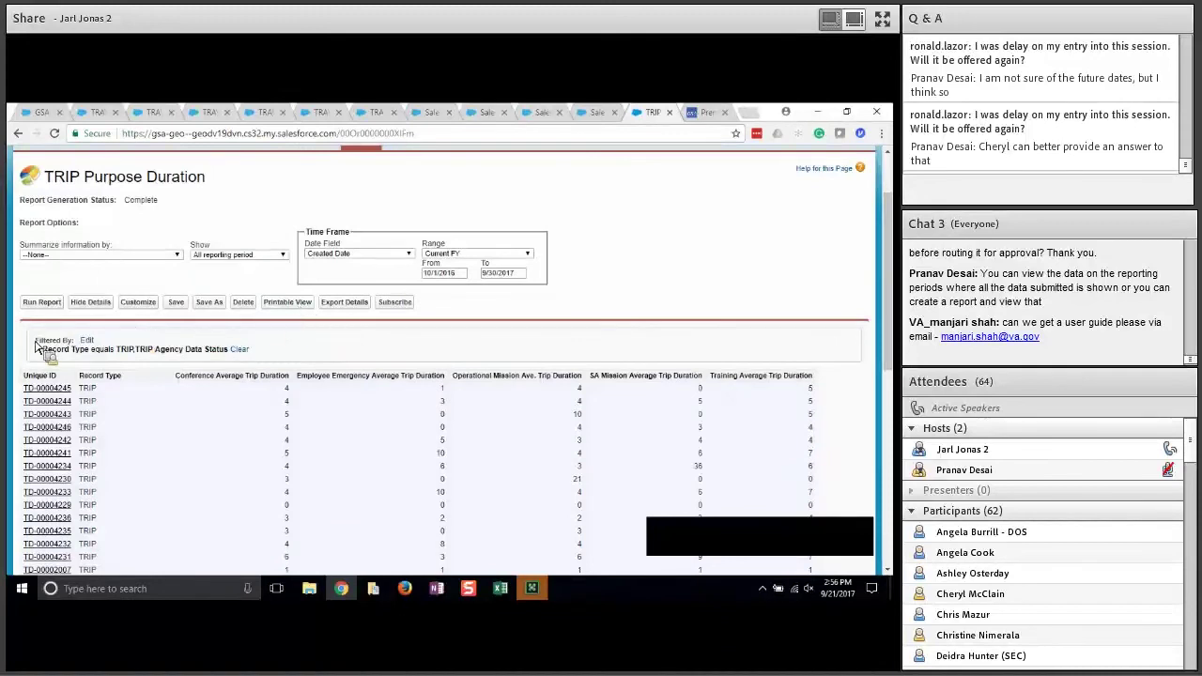
drag(122, 355, 282, 355)
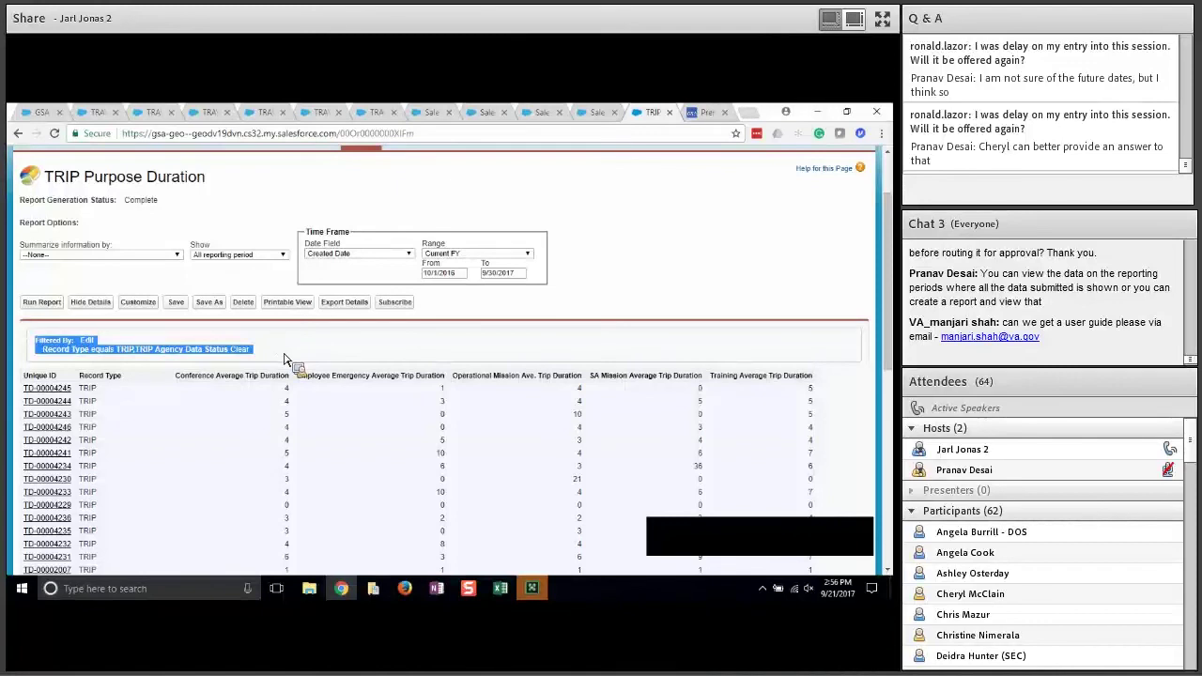
drag(287, 359, 297, 190)
scroll(340, 410, down, 3)
scroll(832, 492, down, 3)
scroll(832, 491, up, 5)
scroll(309, 361, down, 1)
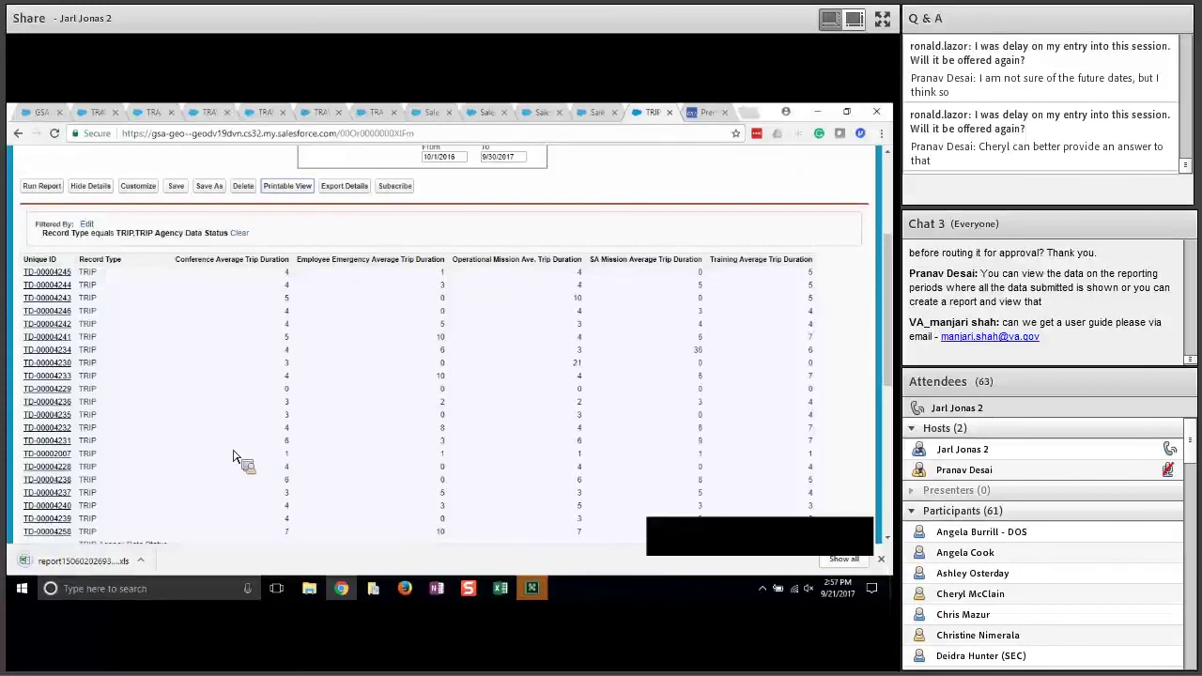
click(98, 564)
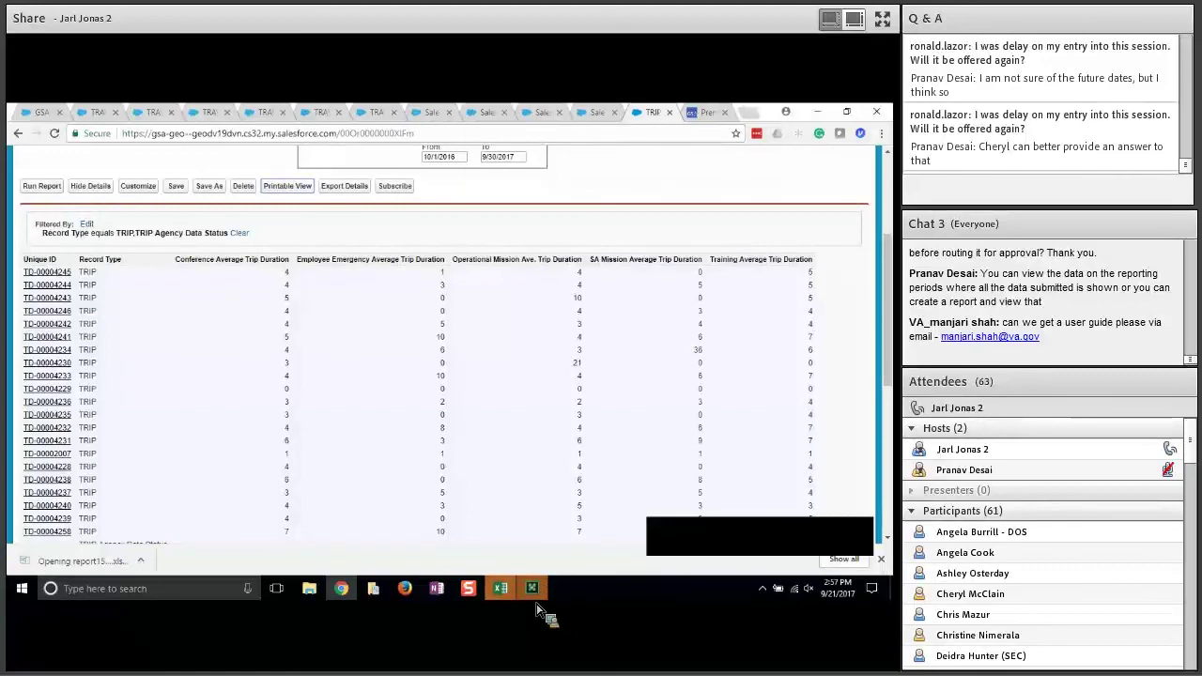
mouse_move(502, 599)
click(793, 522)
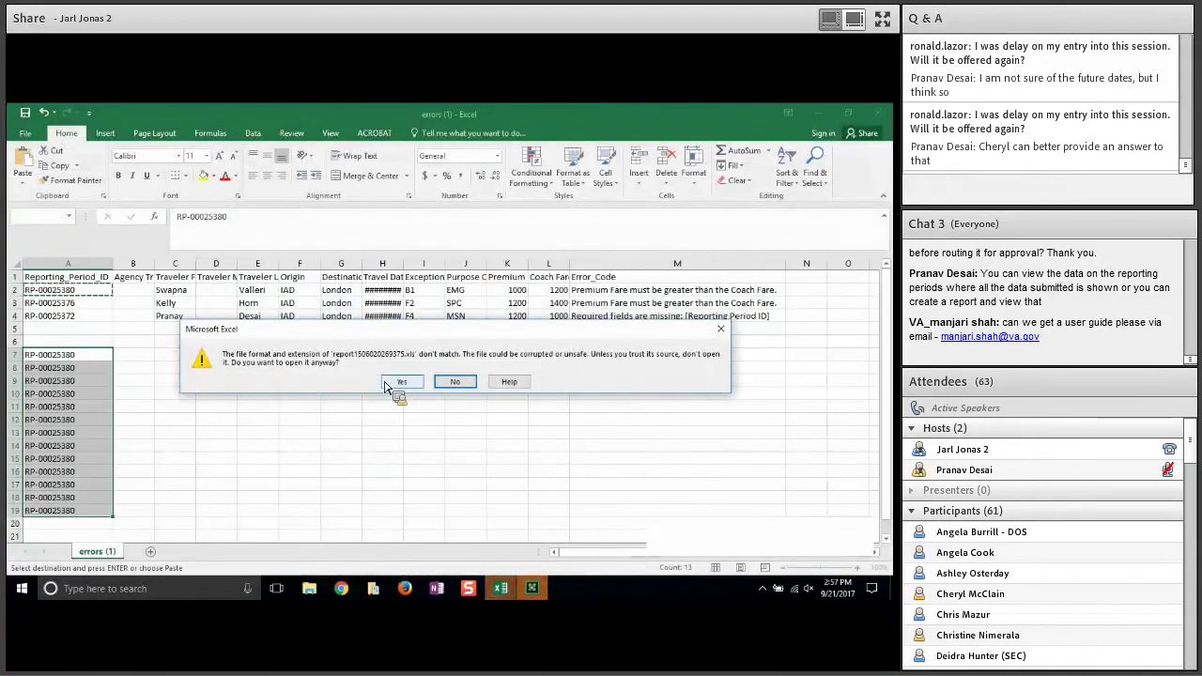
click(456, 384)
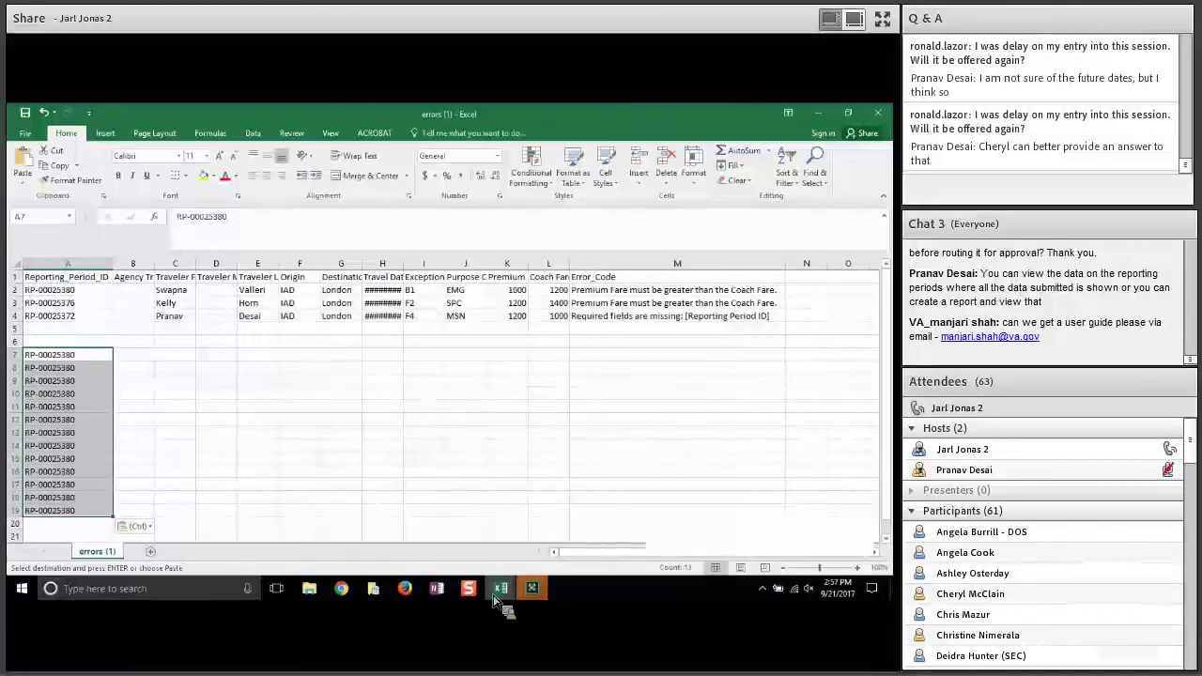
click(174, 406)
mouse_move(502, 590)
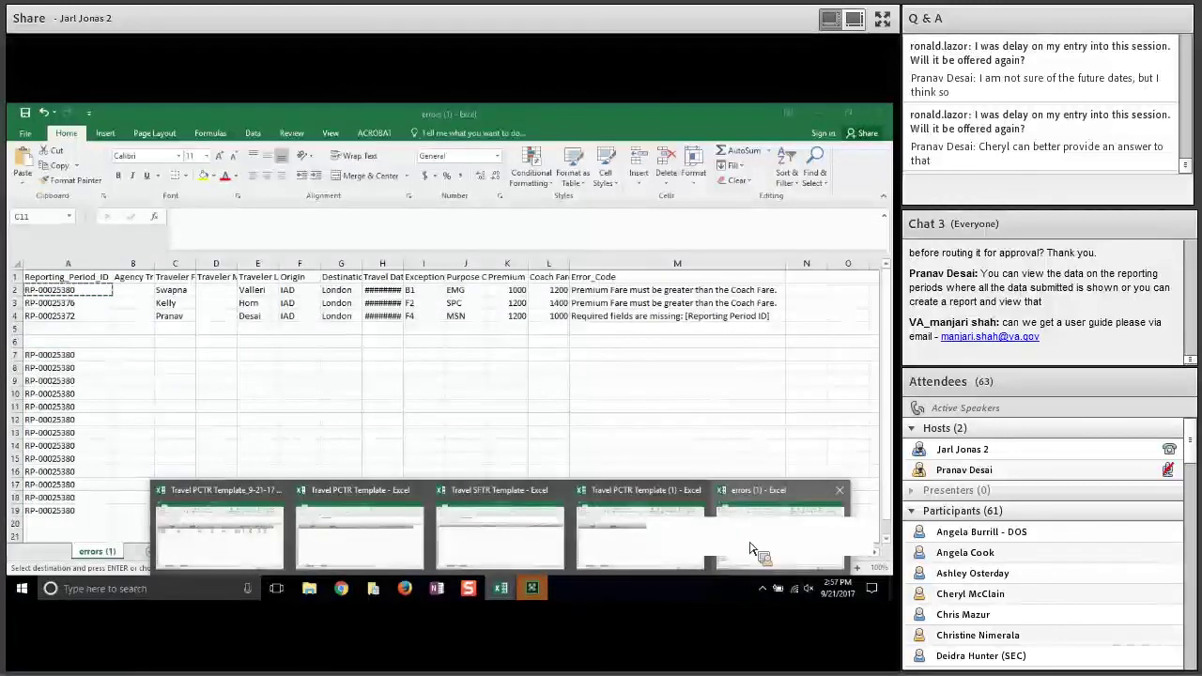
click(341, 588)
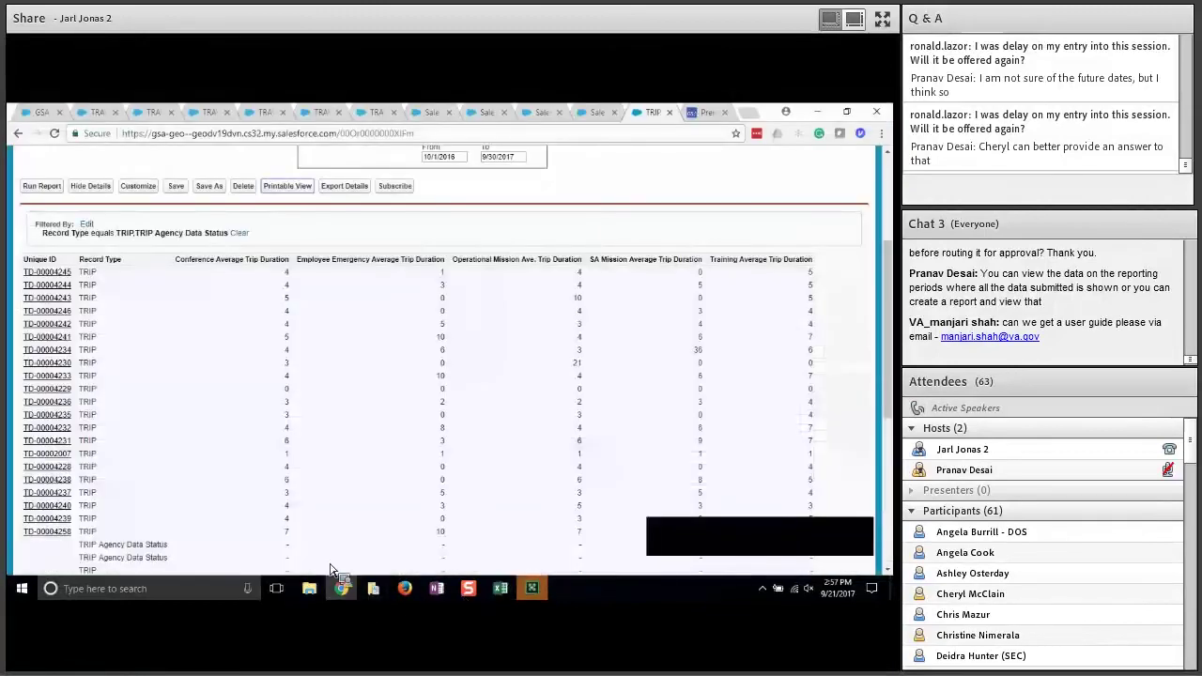
- Export the TRIP Purpose Duration report's printable view, open the downloaded file in Excel despite the format warning, and enable editing
click(293, 188)
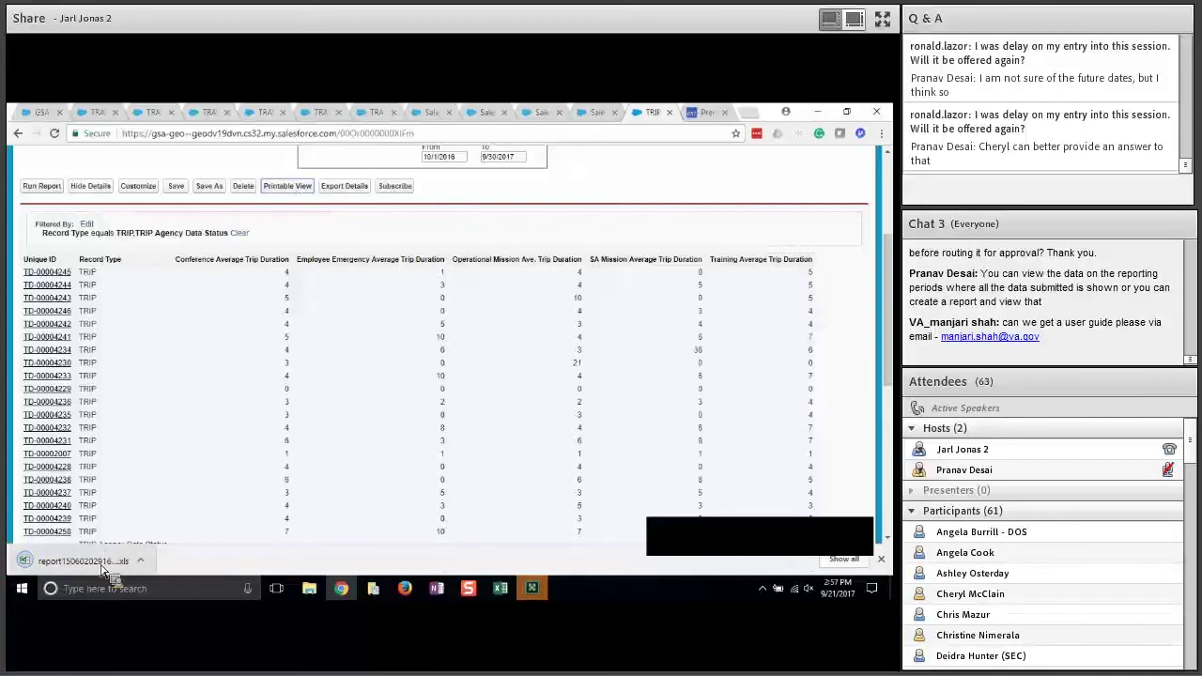
click(94, 562)
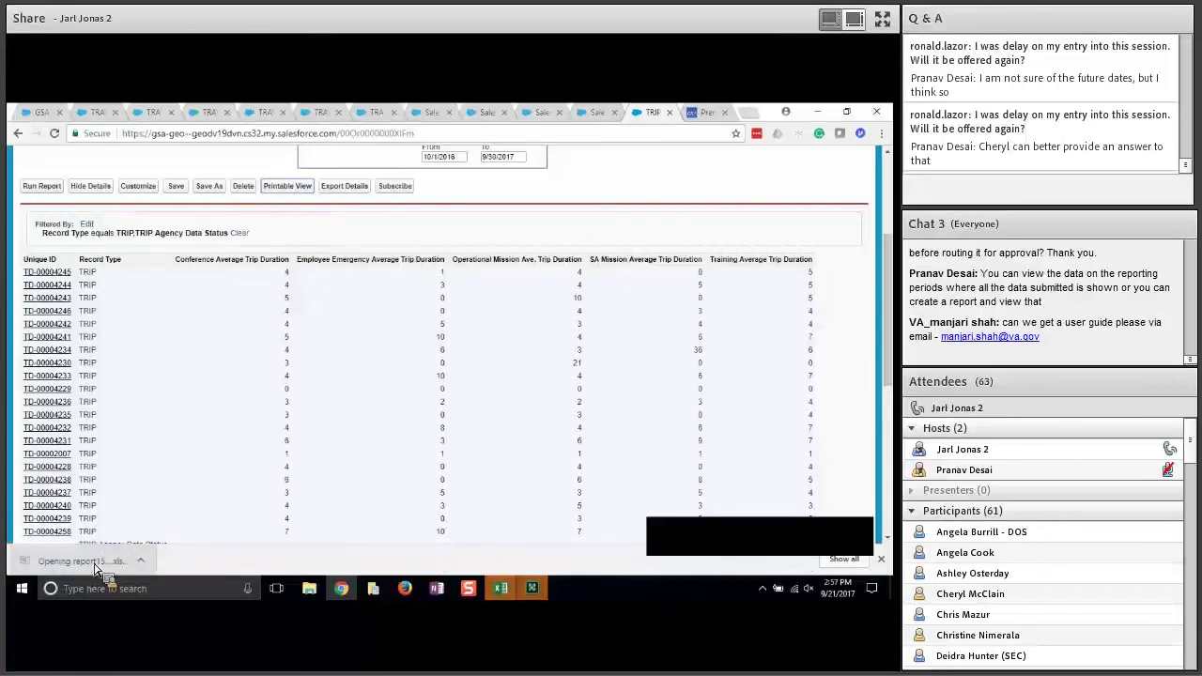
mouse_move(521, 601)
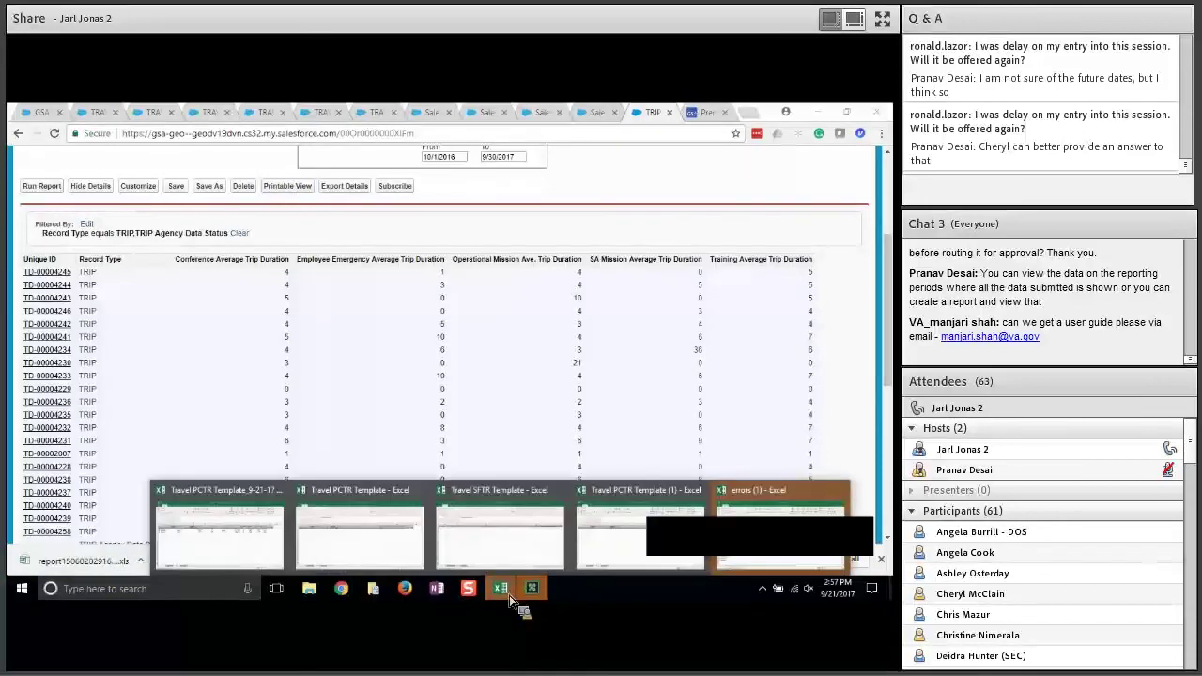
mouse_move(789, 540)
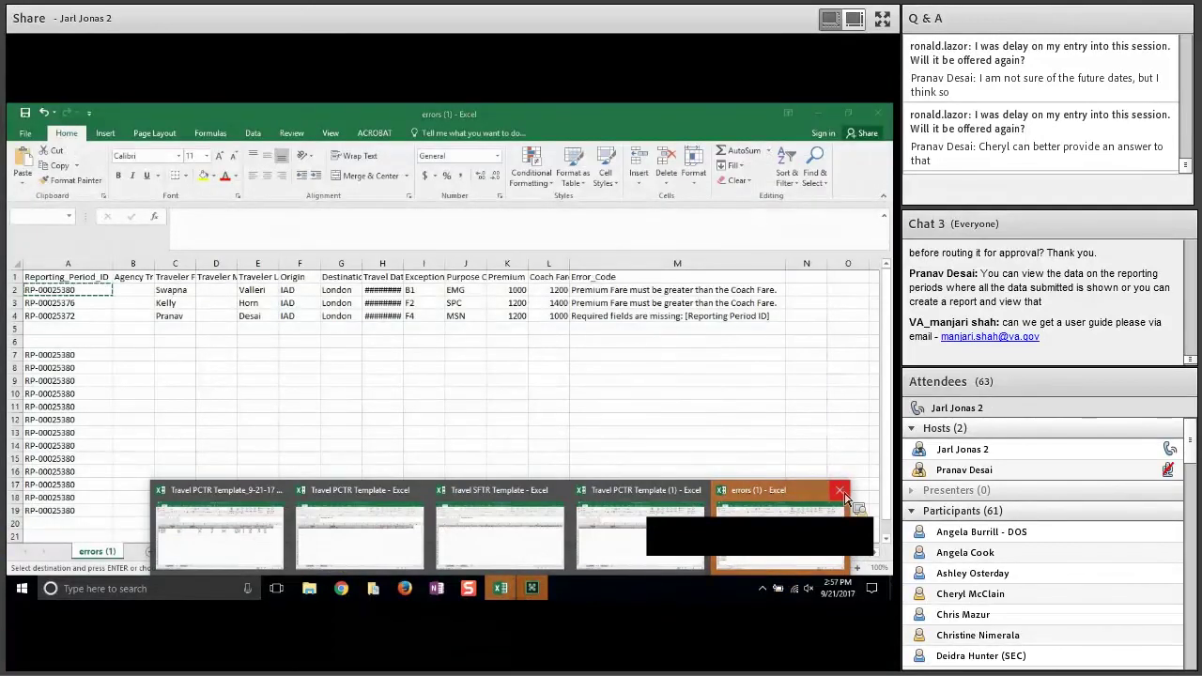
click(797, 544)
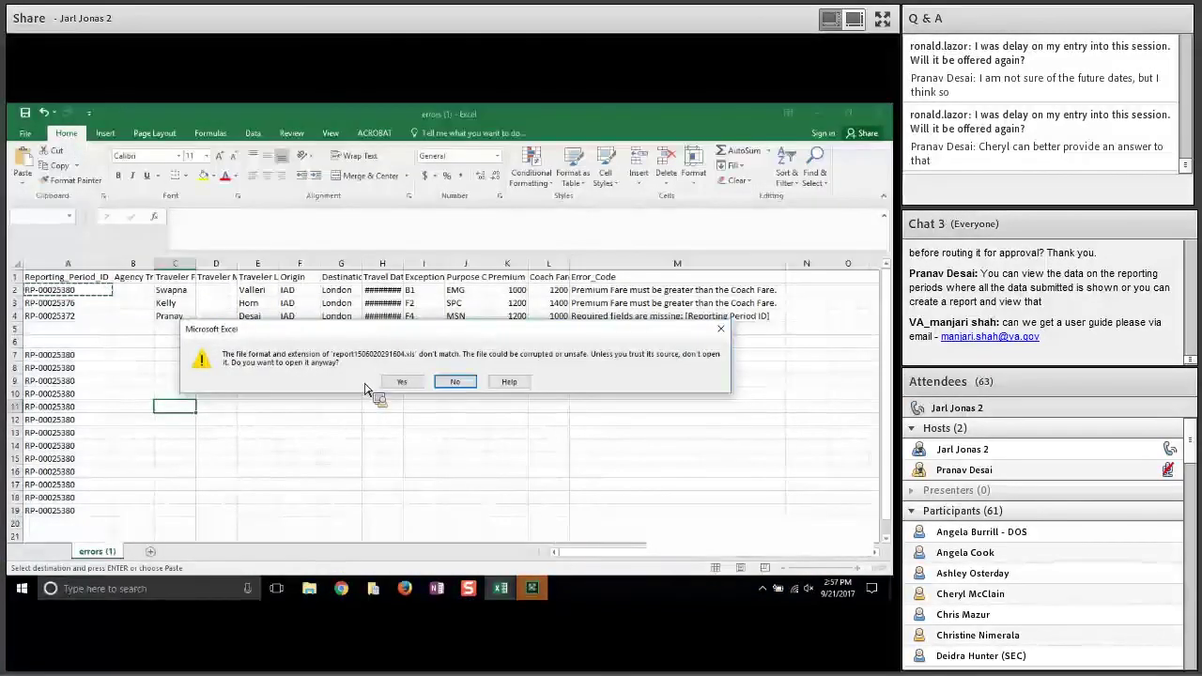
click(401, 383)
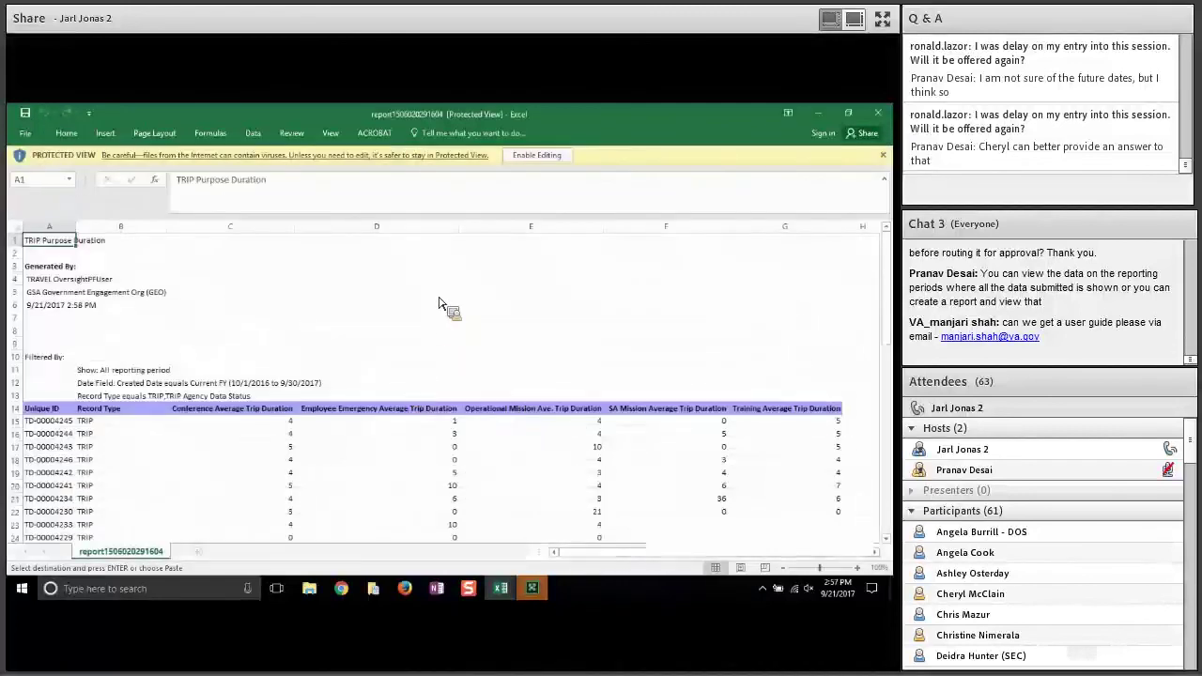
click(539, 156)
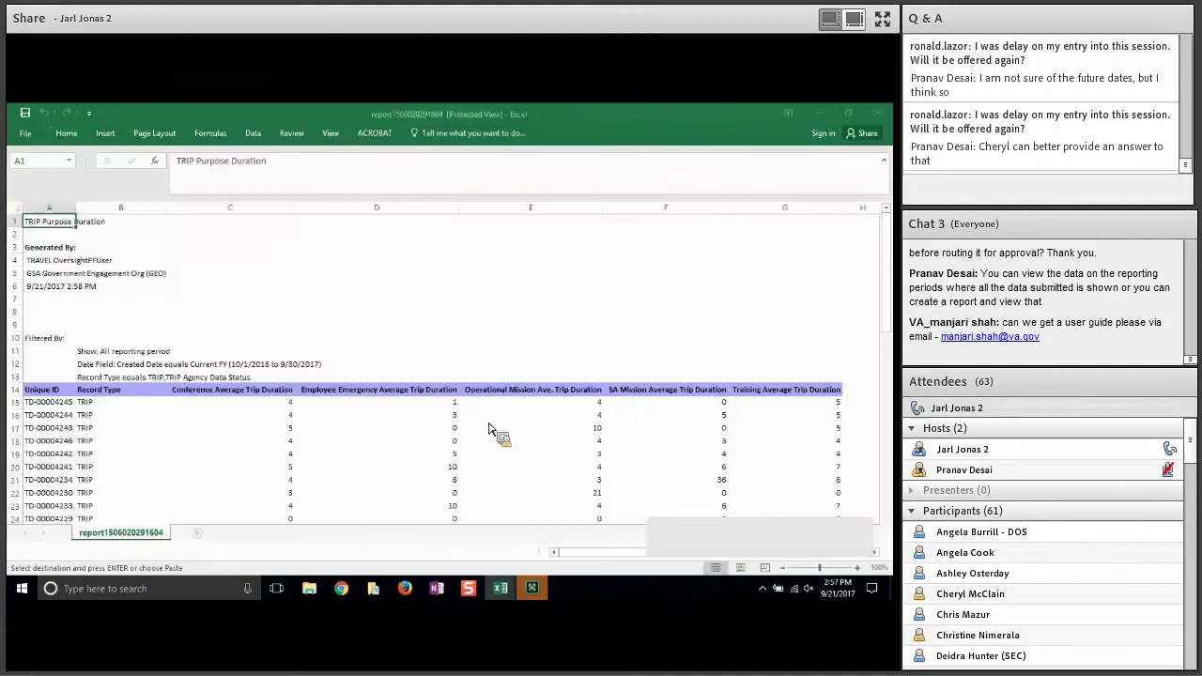
- Review the exported report's filter details, trip duration rows and grand totals in the spreadsheet
scroll(385, 394, down, 4)
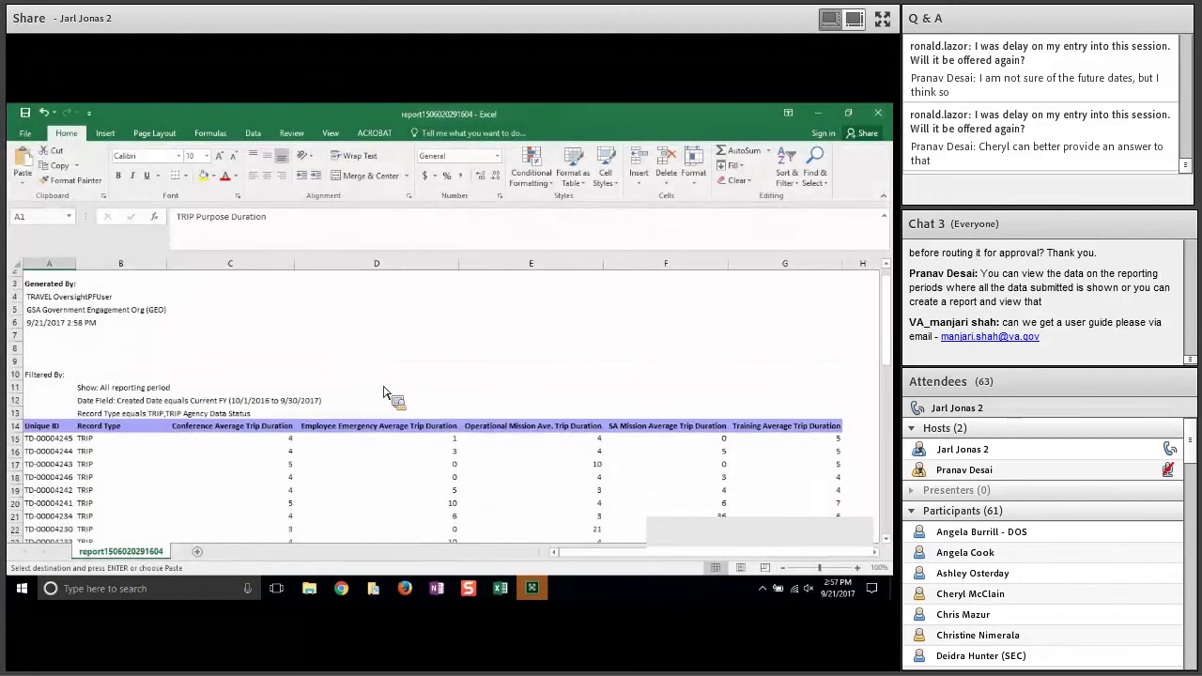
scroll(385, 394, down, 9)
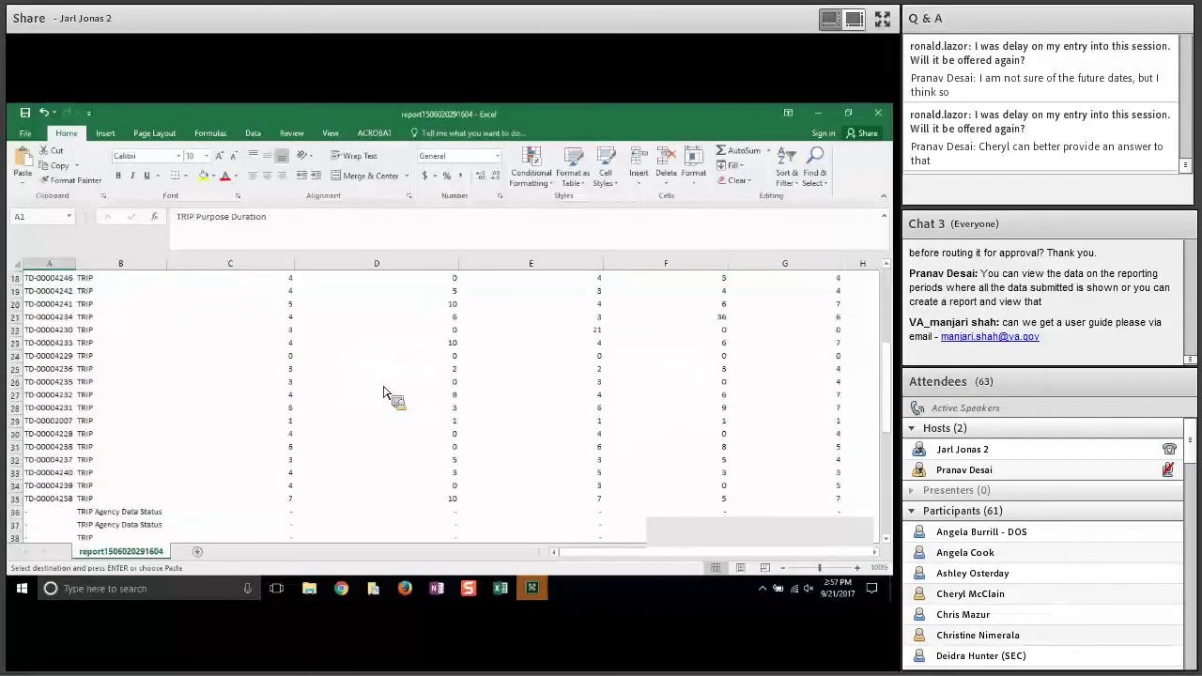
scroll(385, 395, down, 3)
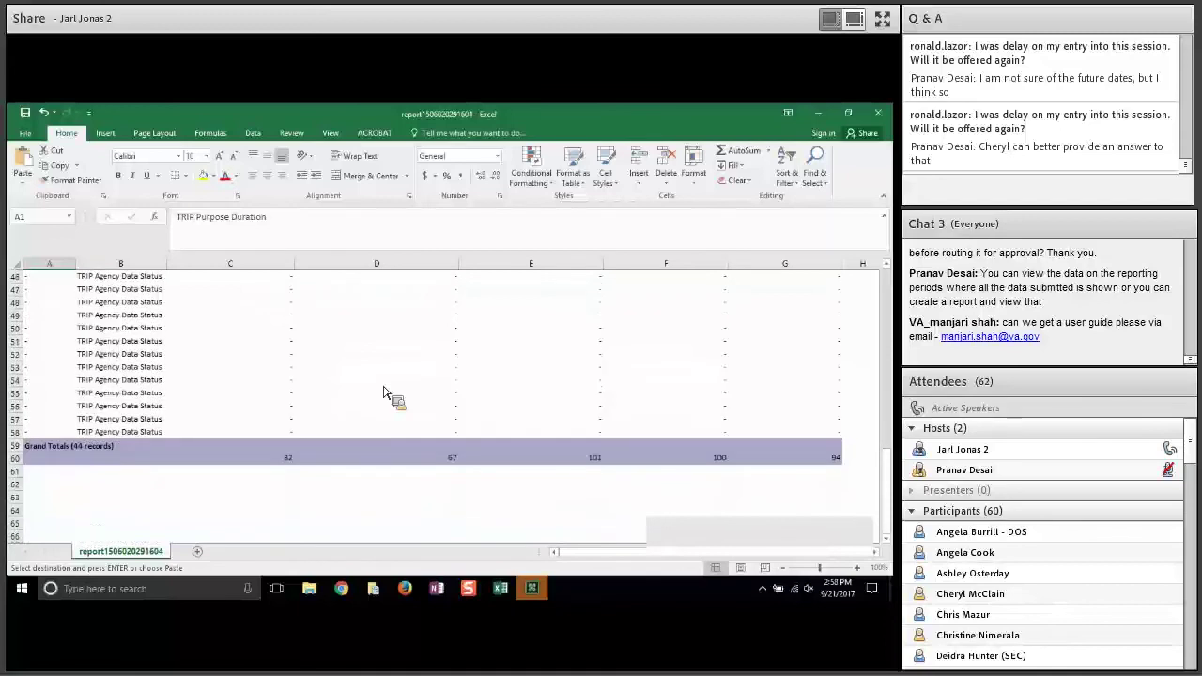
scroll(383, 393, up, 15)
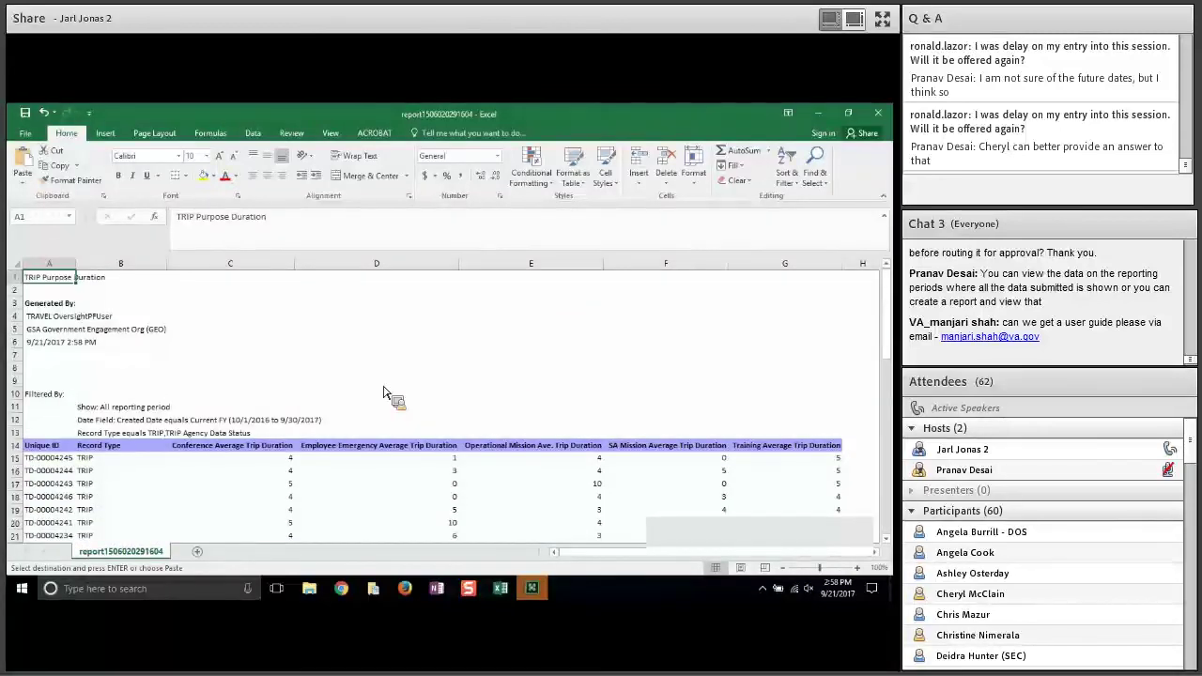
scroll(383, 393, down, 7)
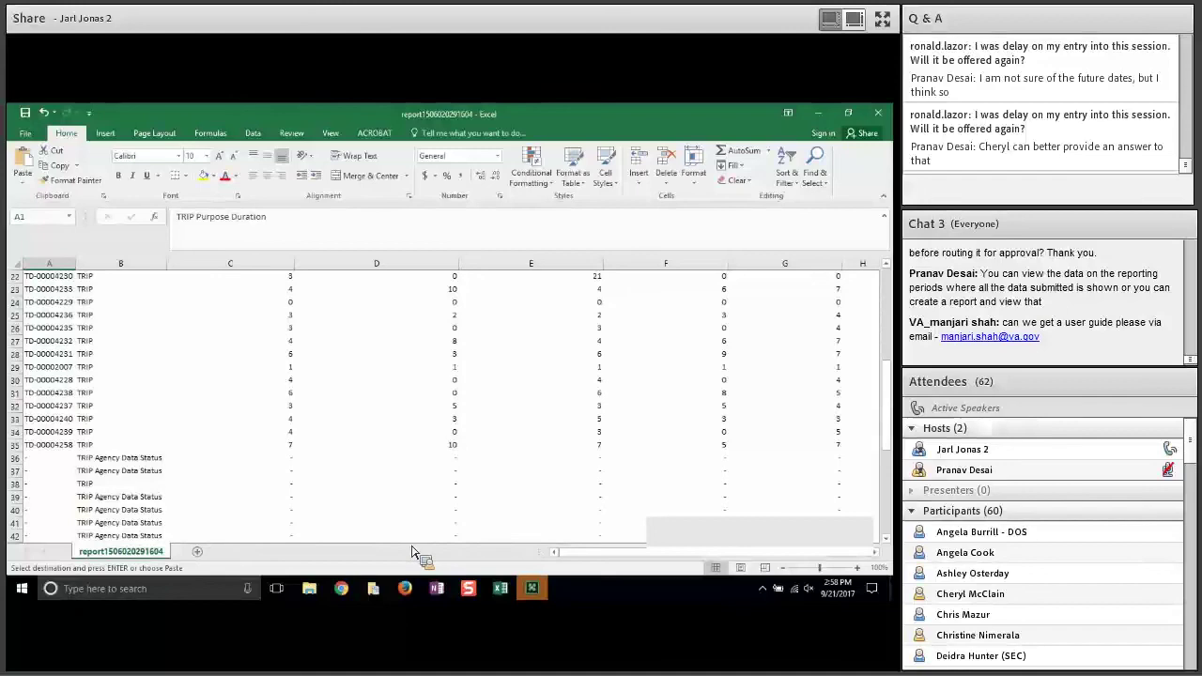
- Switch back to Chrome and return from the TRIP Purpose Duration report to the Reports & Dashboards list
click(341, 588)
scroll(321, 325, up, 3)
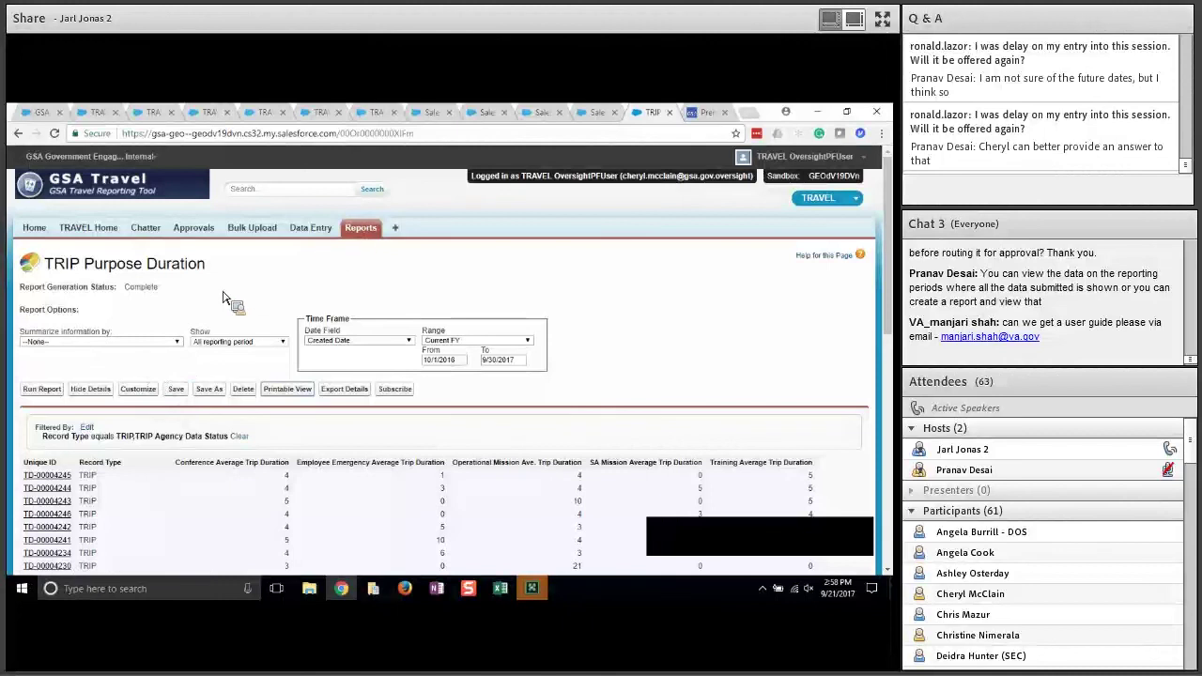
click(360, 232)
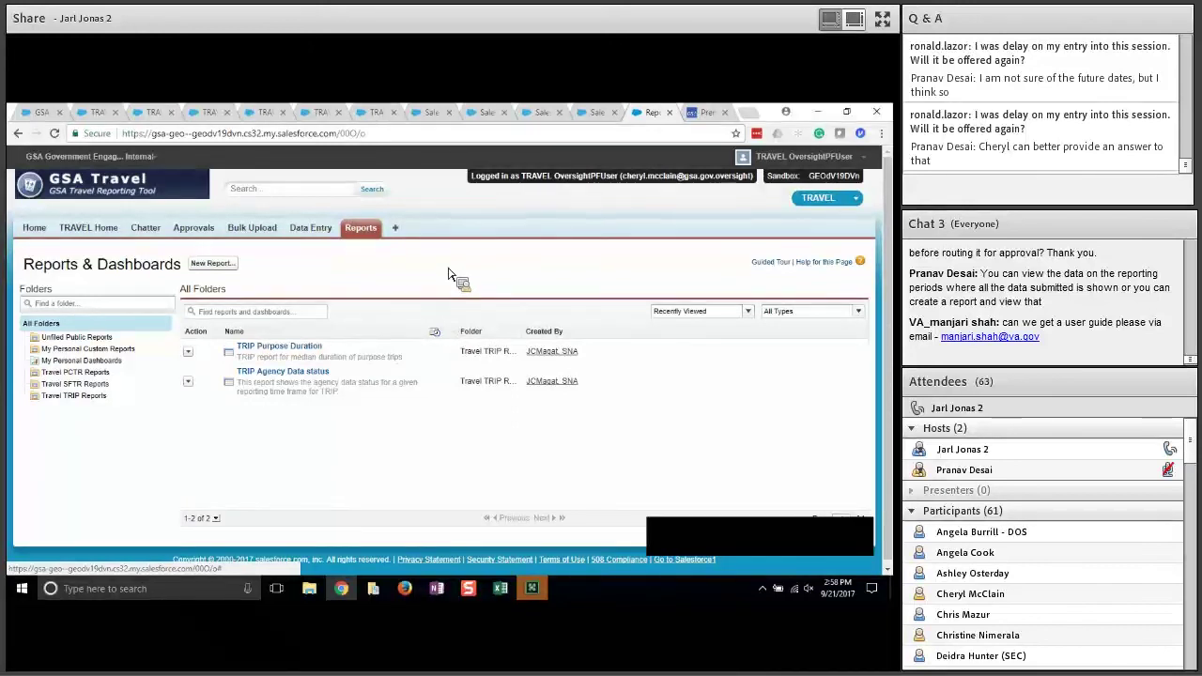
click(160, 233)
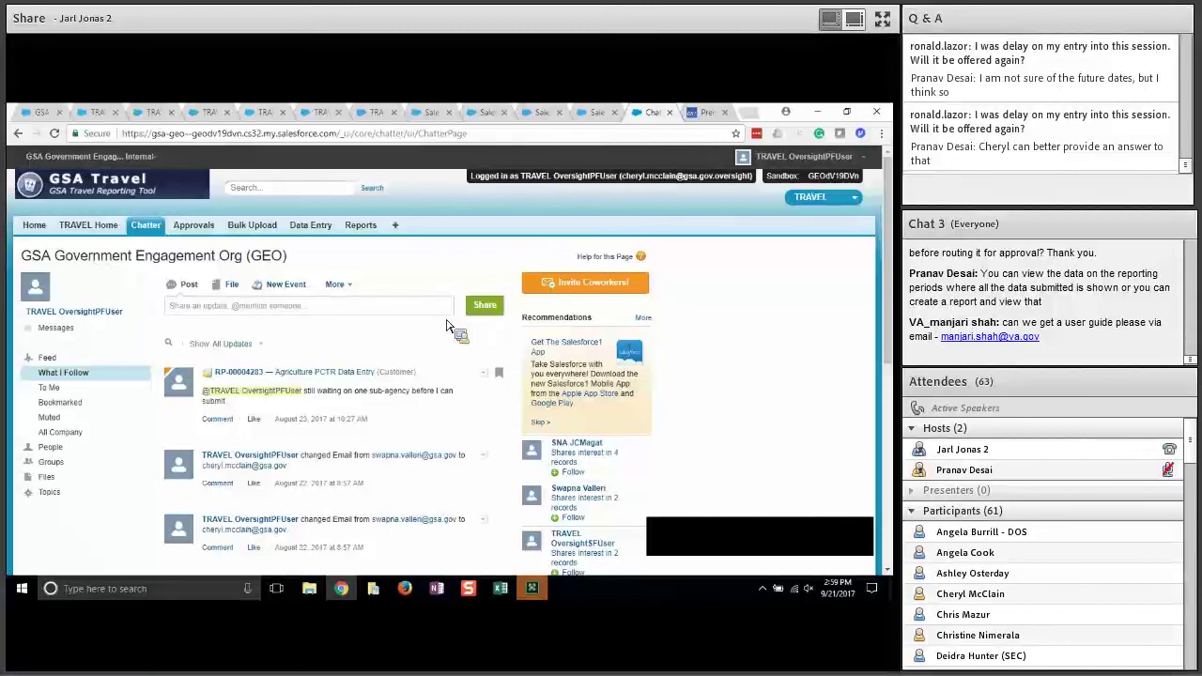
click(342, 315)
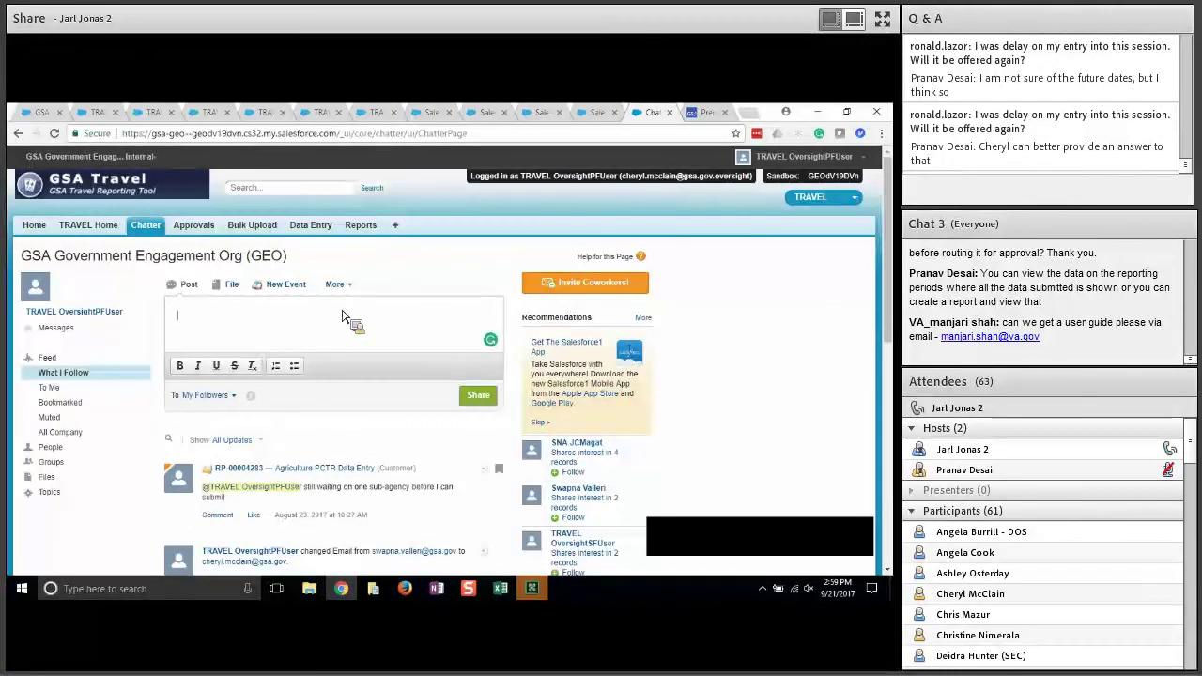
text(@ Christine)
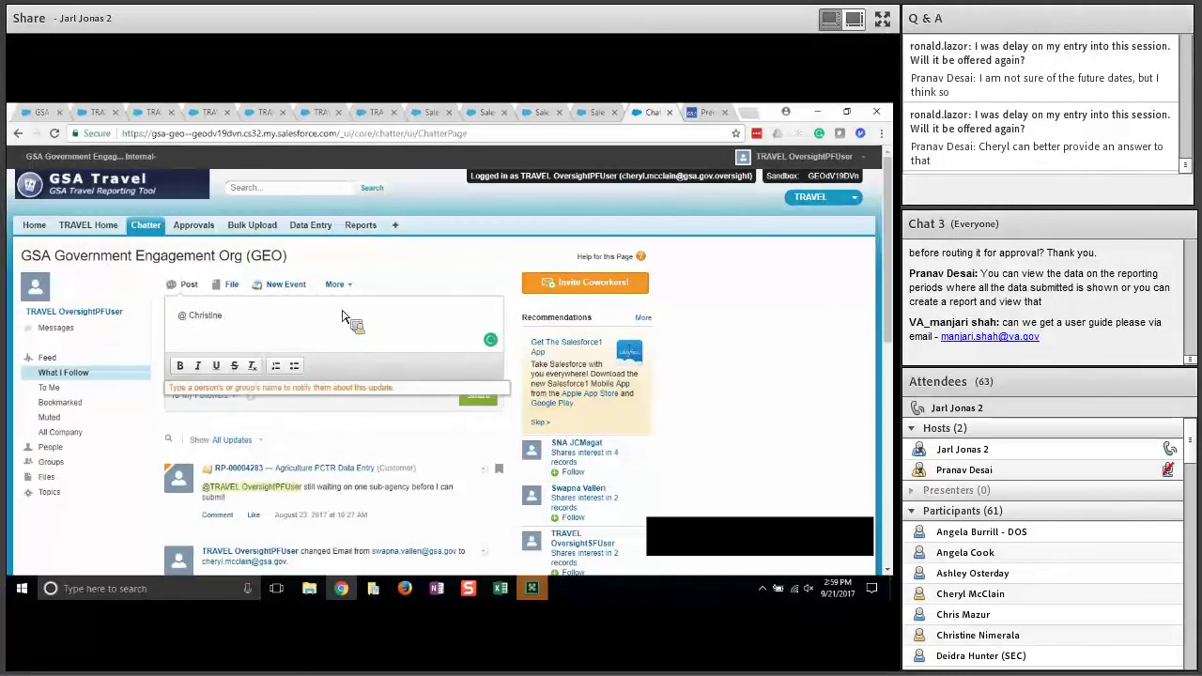
key(BackSpace)
key(BackSpace)
key(BackSpace)
key(BackSpace)
key(BackSpace)
key(BackSpace)
key(BackSpace)
key(BackSpace)
key(BackSpace)
key(BackSpace)
text(Chr)
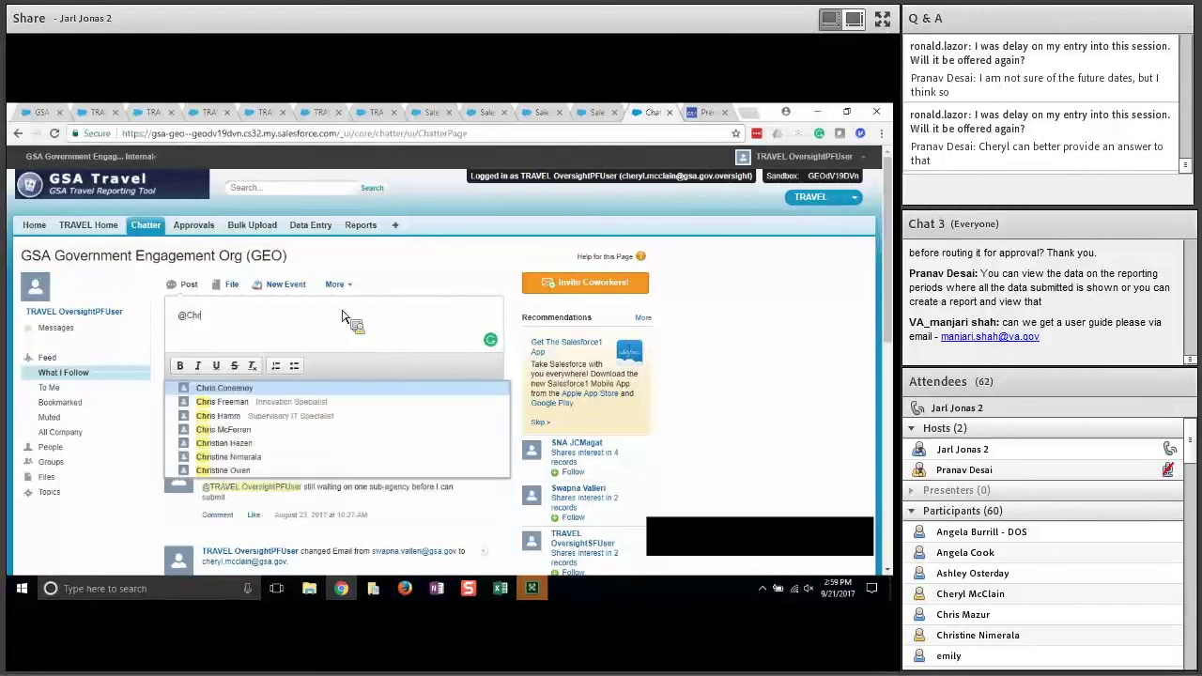
click(259, 455)
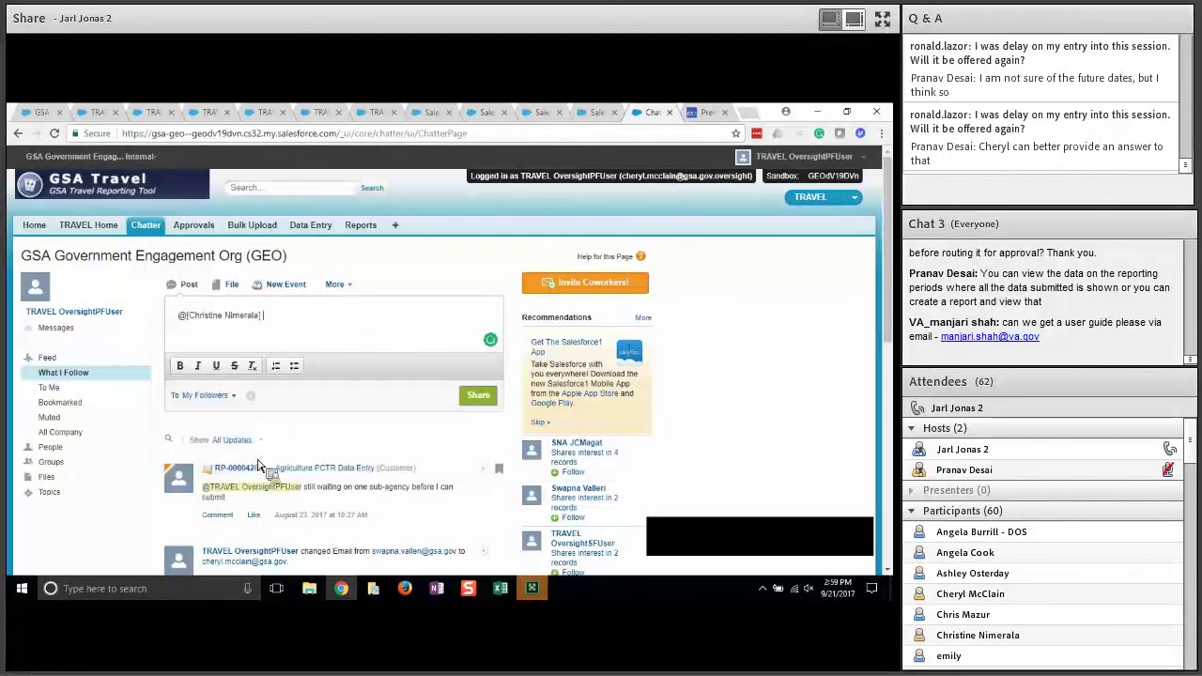
- Write "- Please remember that Dec. 15 is fast approaching and we need to get the data approved!" after the mention and share the post
text(- P)
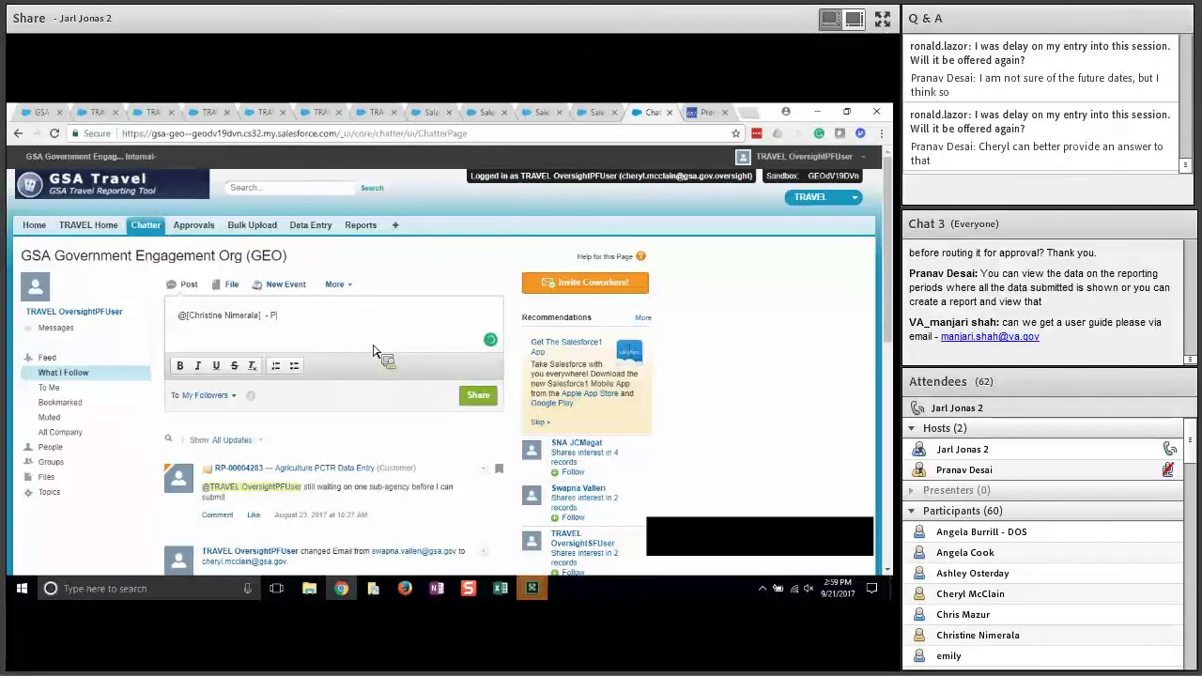
text(lease remember that Dec. 15)
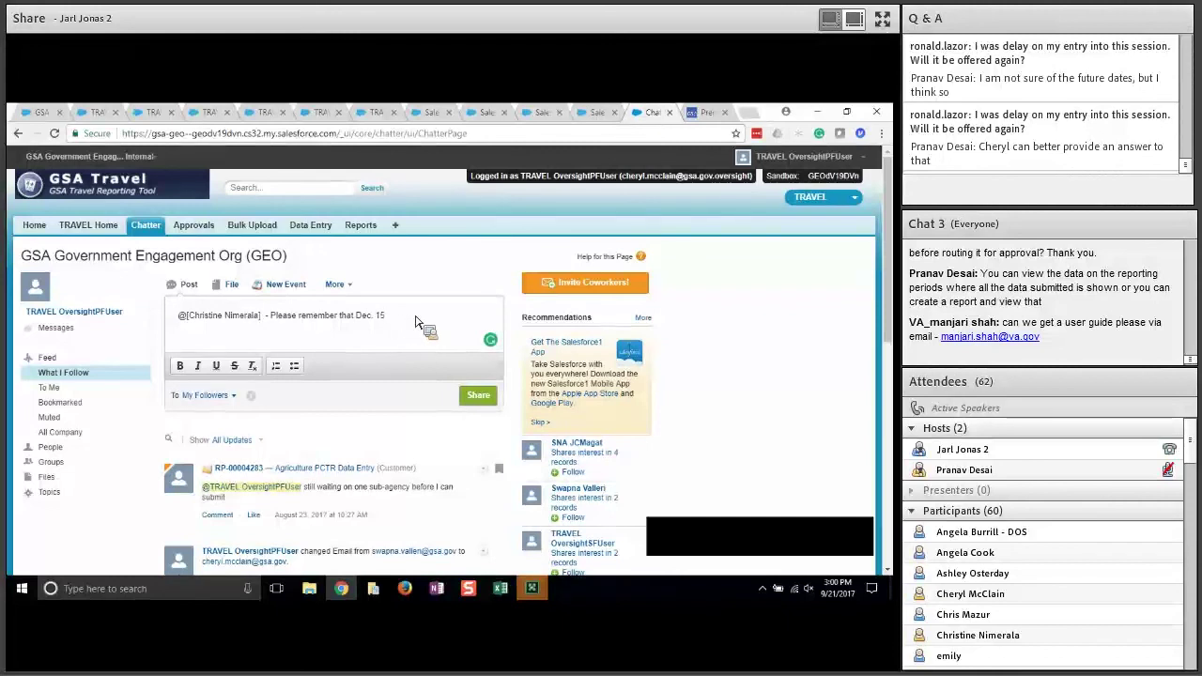
text(is fa)
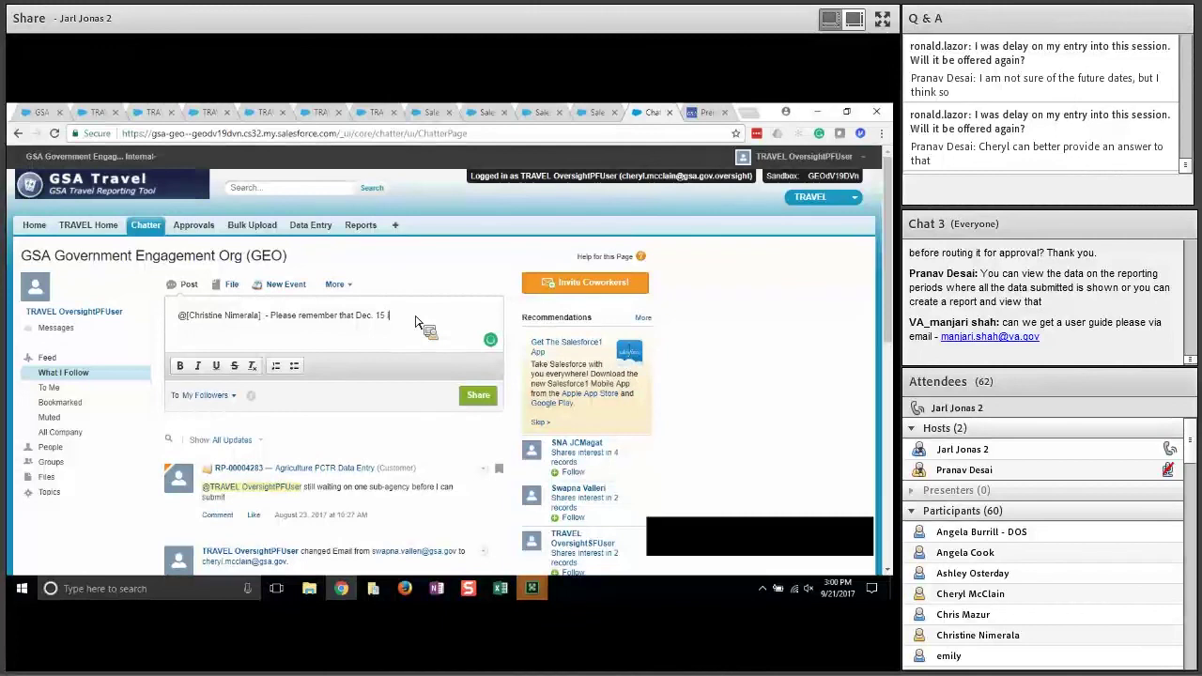
text(st approaching and we need )
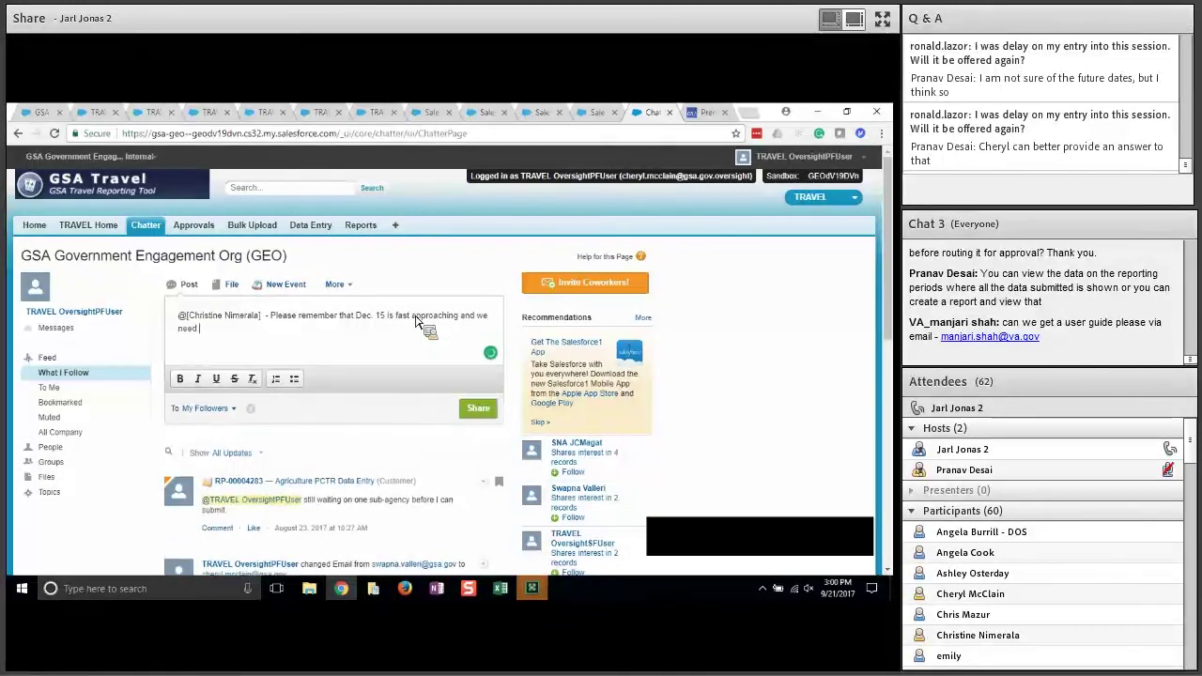
text(to get the data approved!)
click(481, 412)
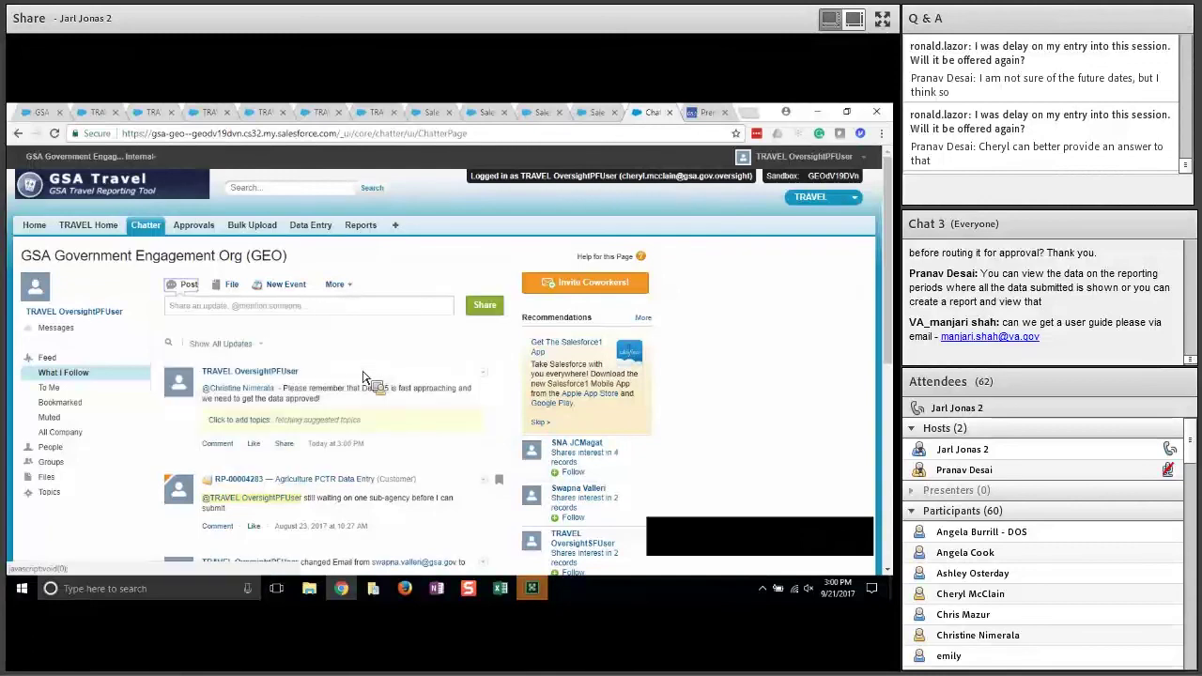
- Look through the To Me, Bookmarked, Muted and All Company feeds, checking the options of the Agriculture PCTR Data Entry post
scroll(336, 365, down, 1)
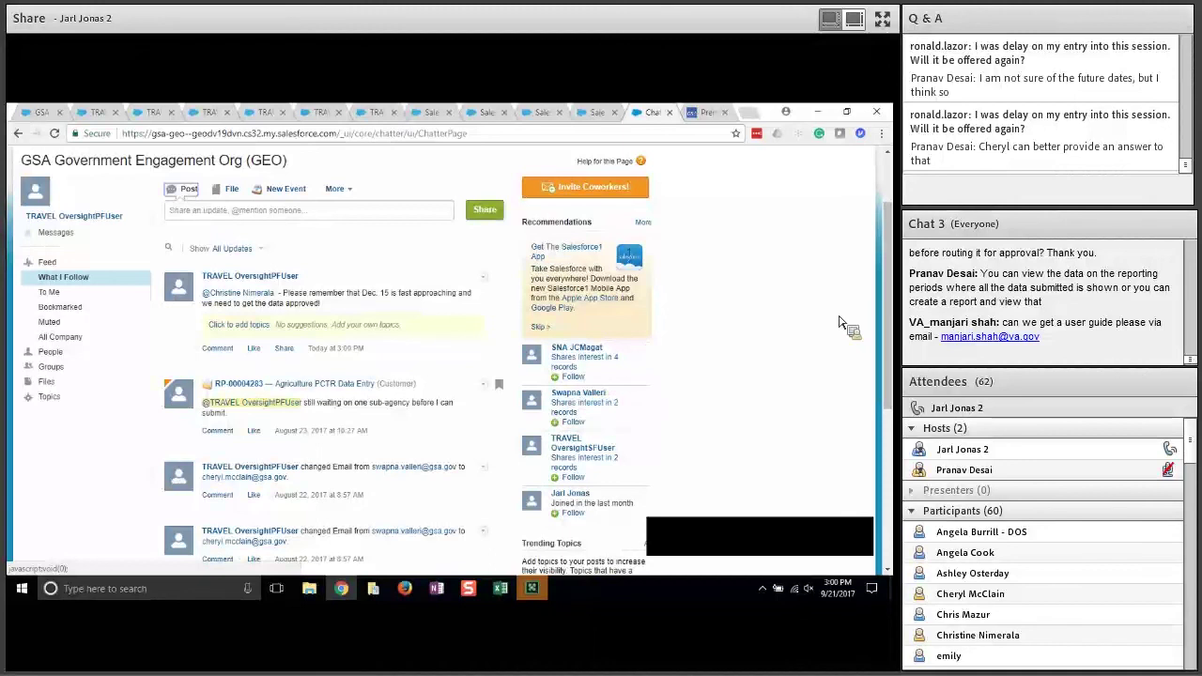
click(59, 296)
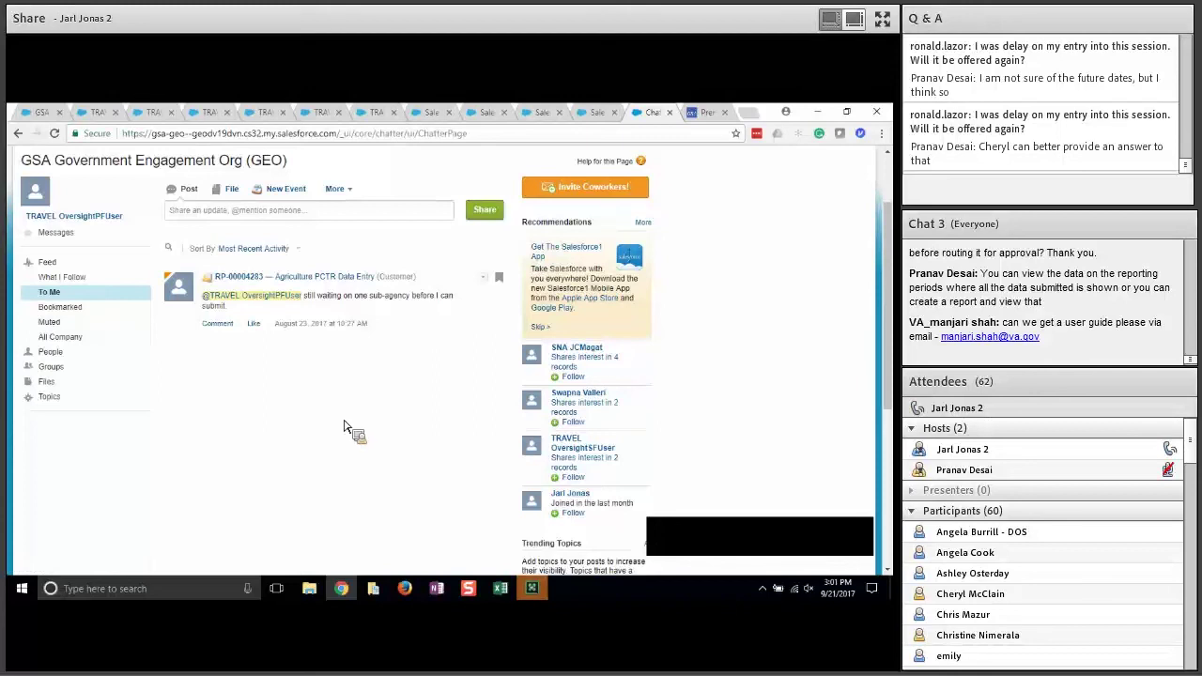
click(483, 277)
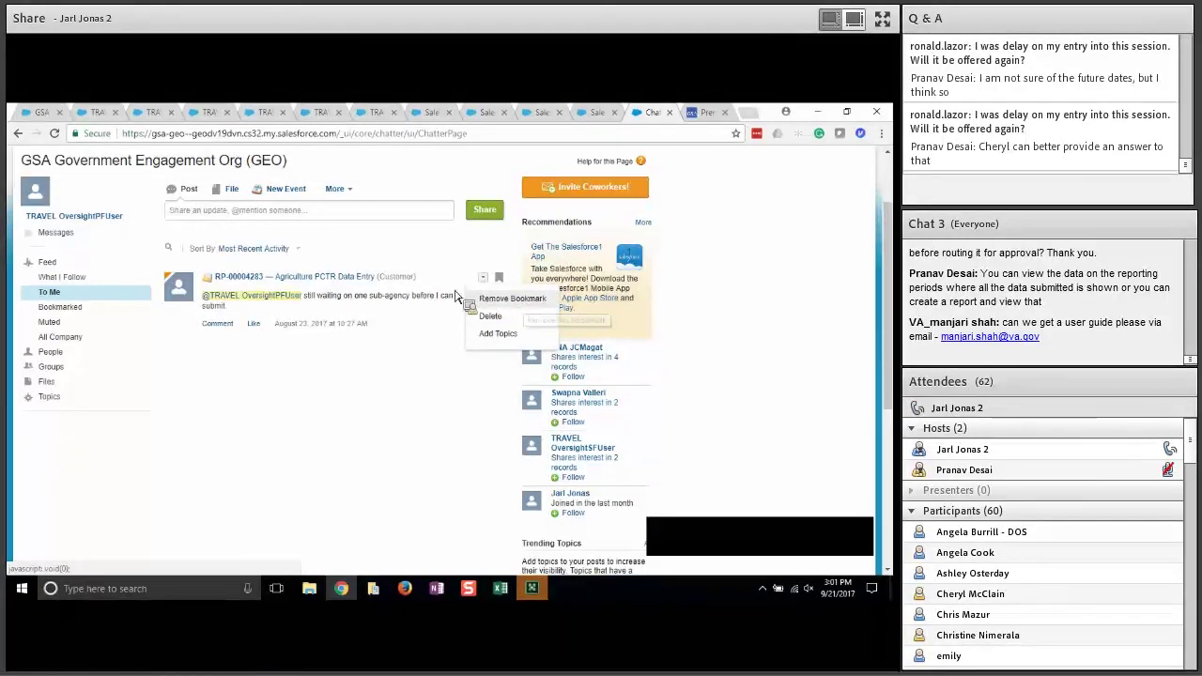
click(64, 308)
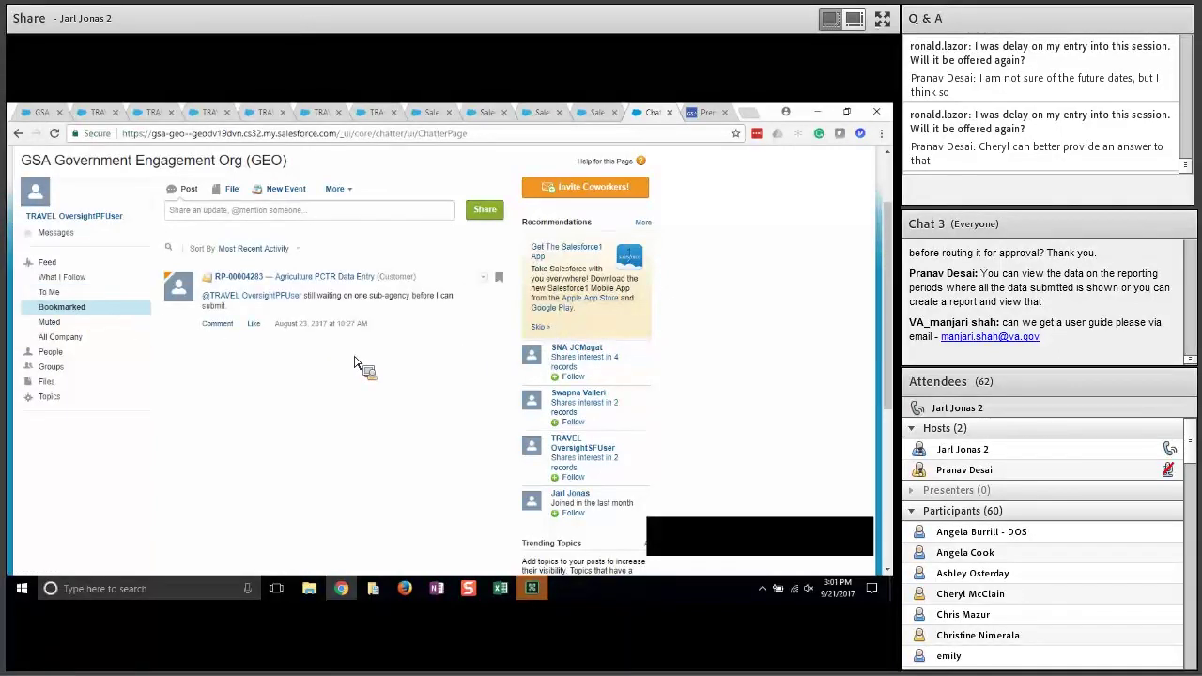
click(62, 326)
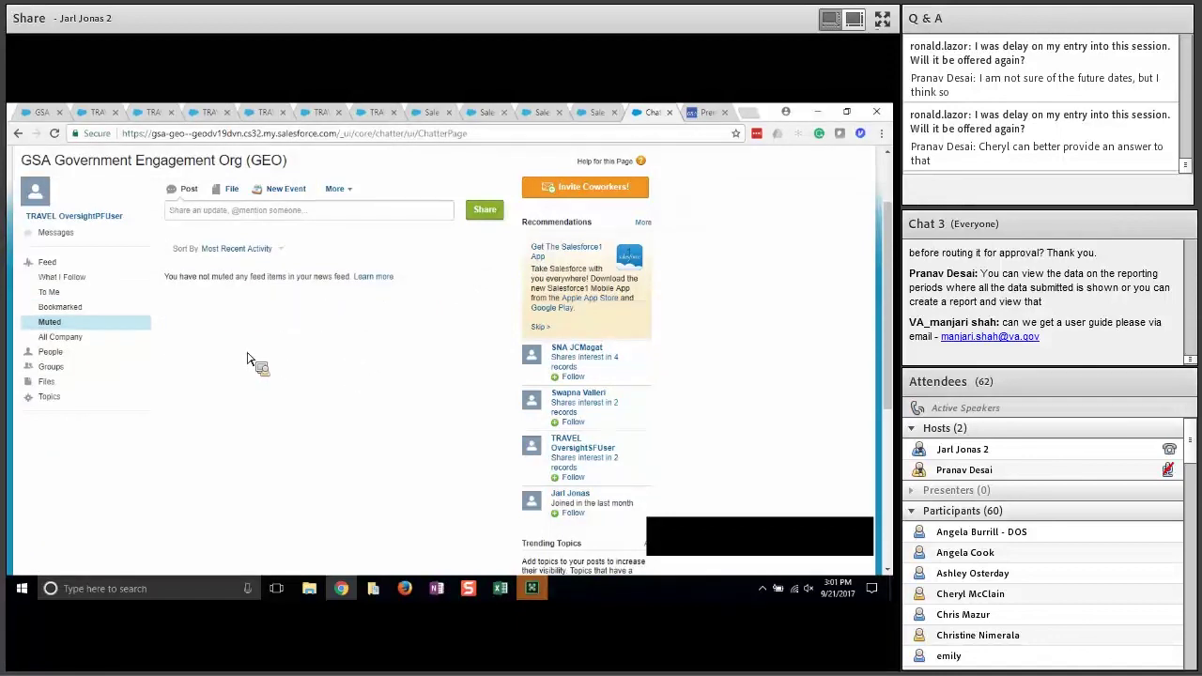
click(83, 338)
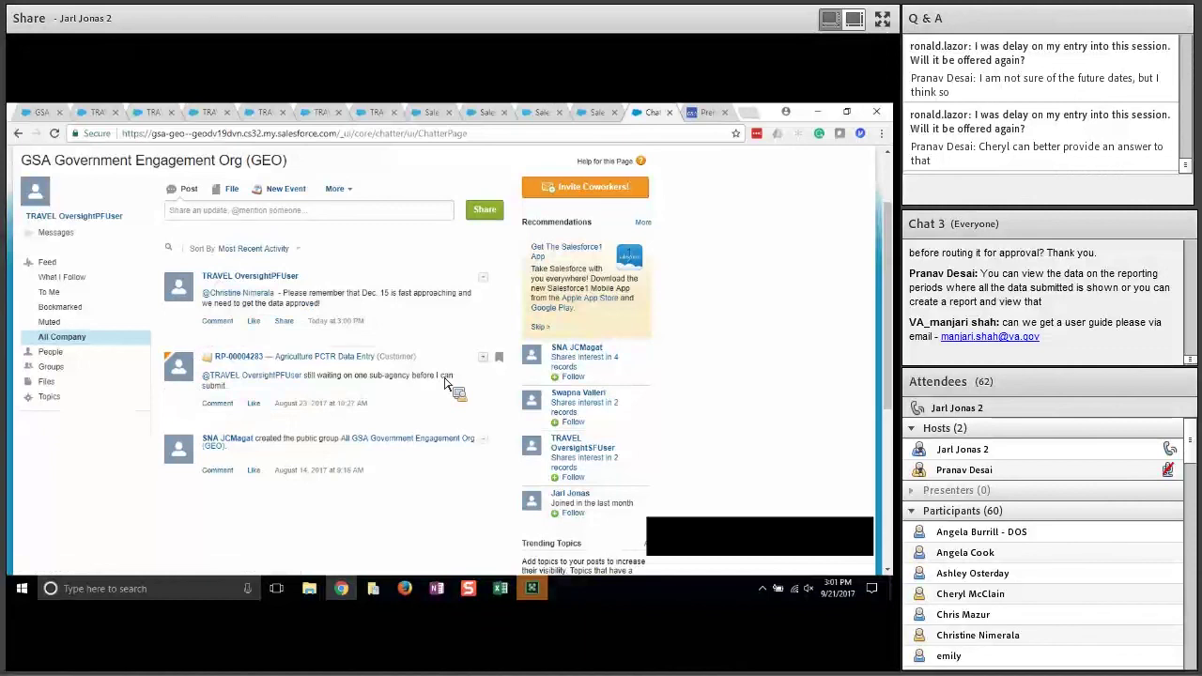
- View the Chatter people lists including All People, followed by My Groups, All Topics and the recently viewed files
click(52, 358)
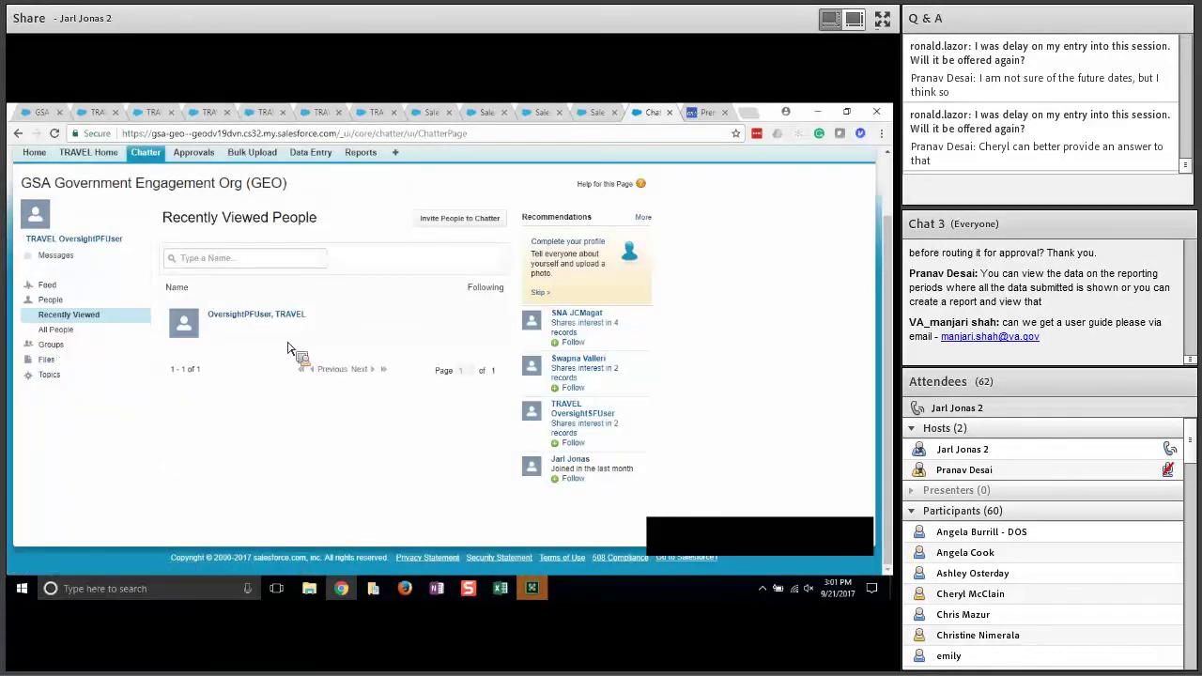
click(71, 331)
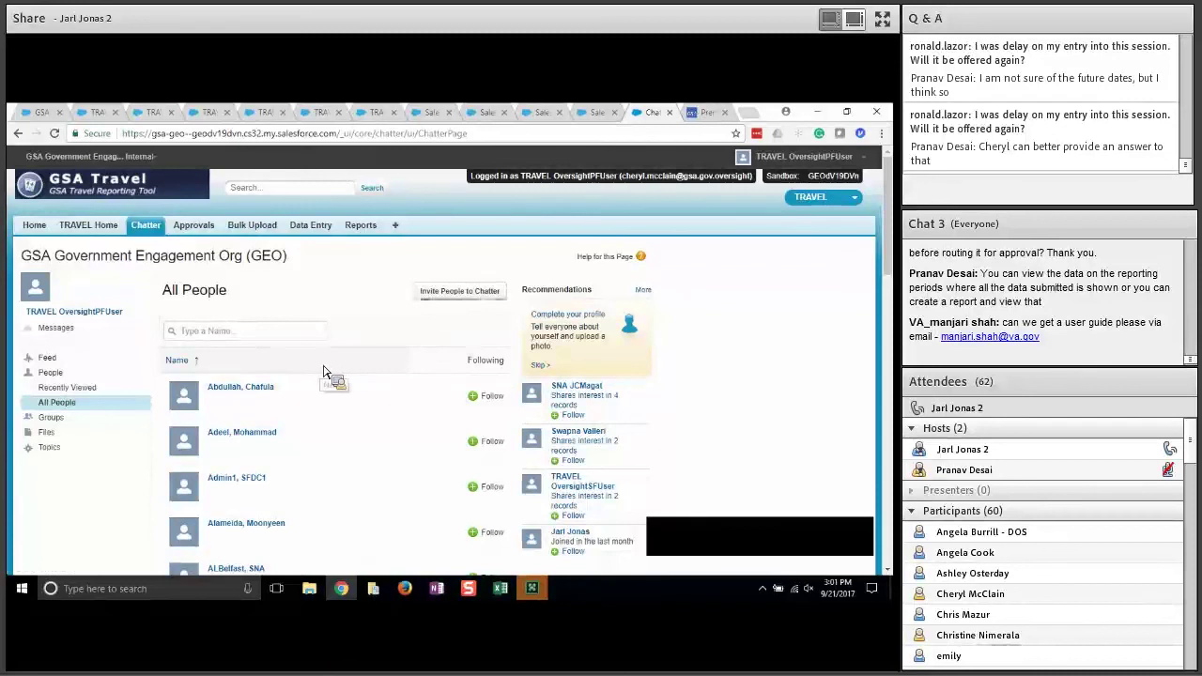
click(51, 413)
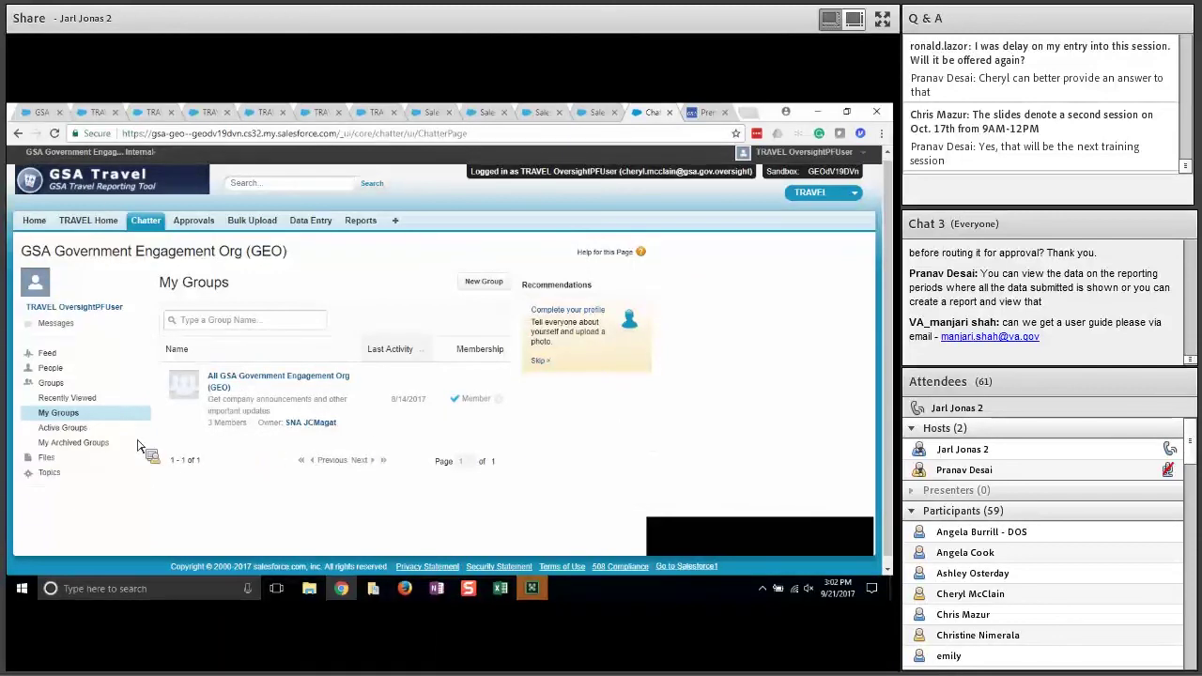
click(51, 472)
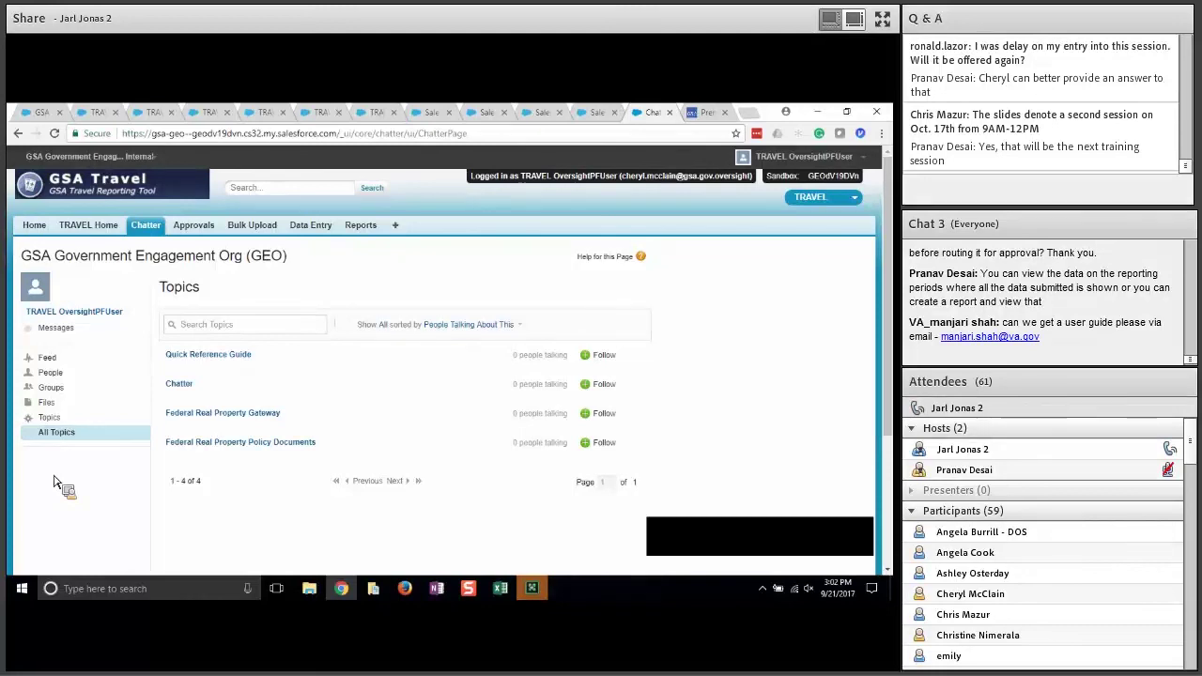
click(53, 408)
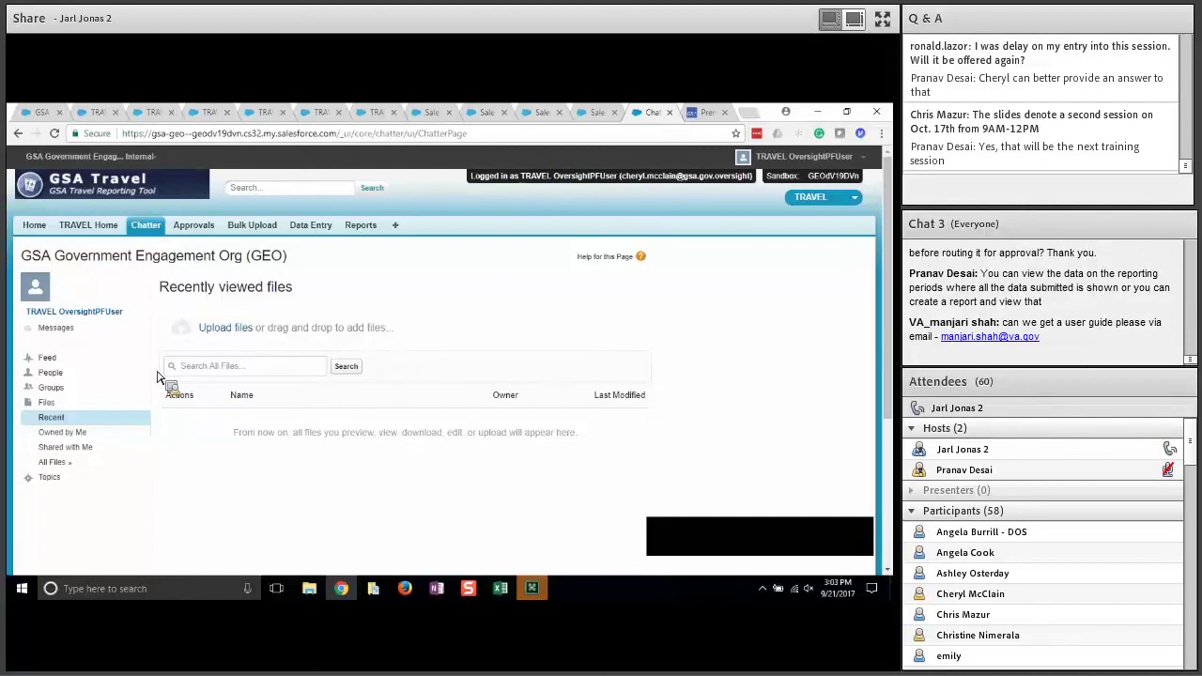
- Return to the feed, try to share TRAVELSlide 19.jpg from the computer as a file post, and remove the attachment
click(94, 356)
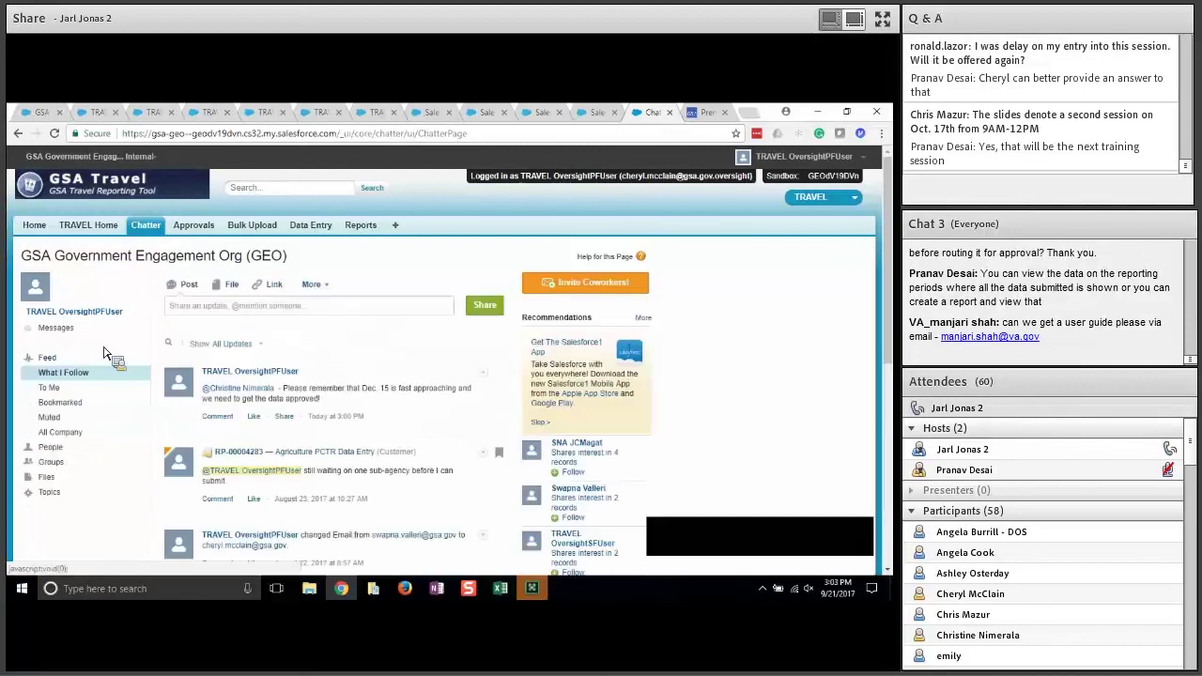
click(234, 290)
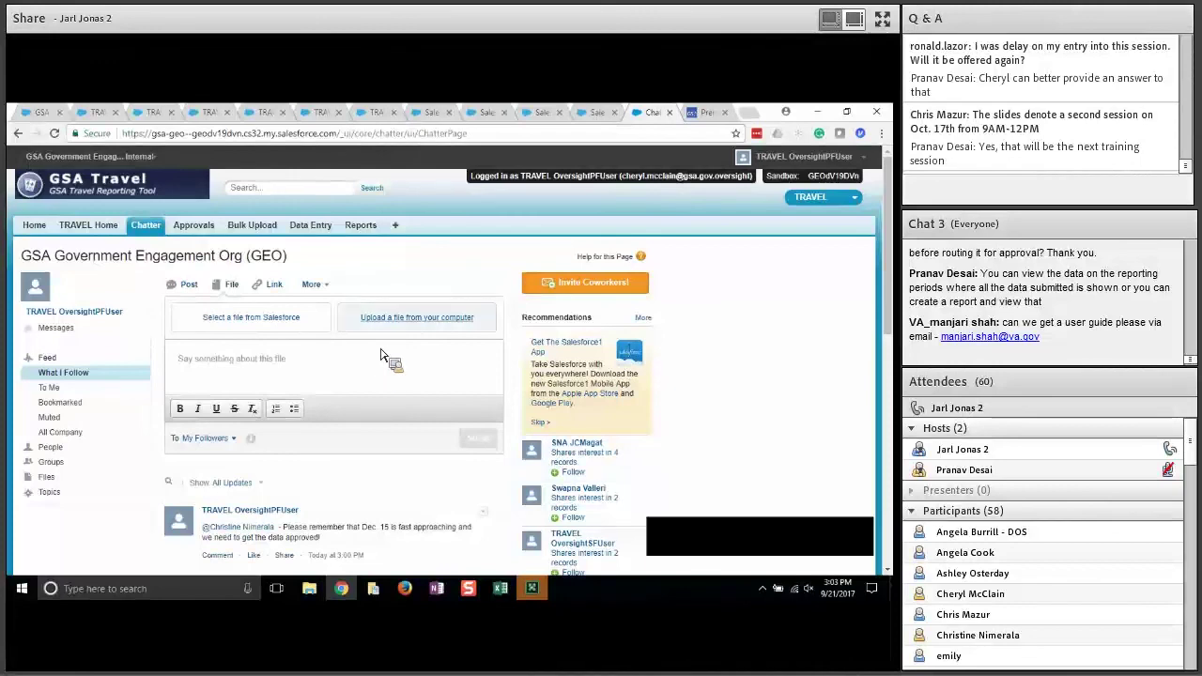
click(394, 324)
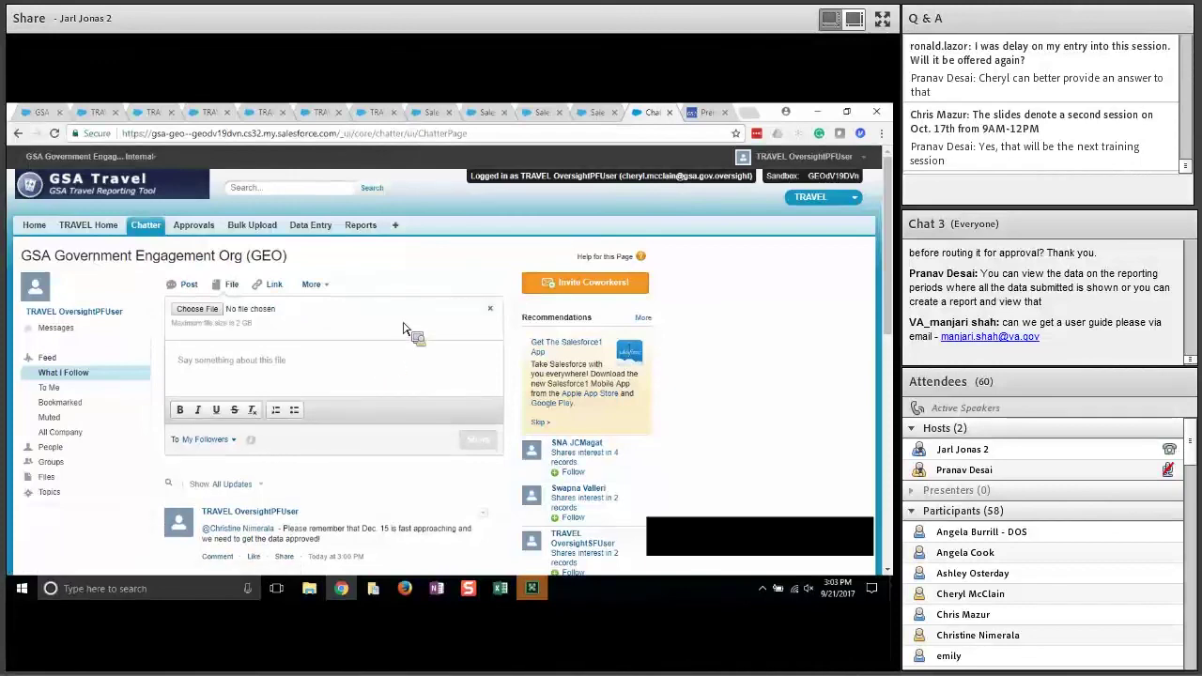
click(210, 311)
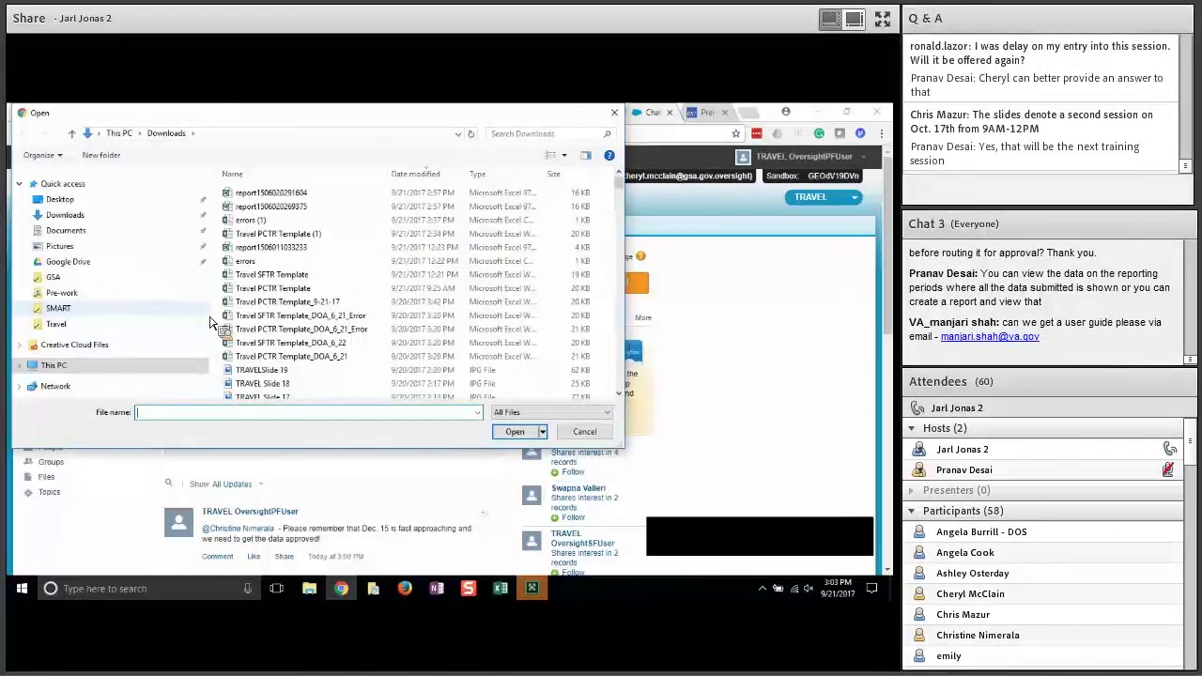
click(264, 221)
drag(245, 268, 279, 376)
click(279, 372)
click(526, 432)
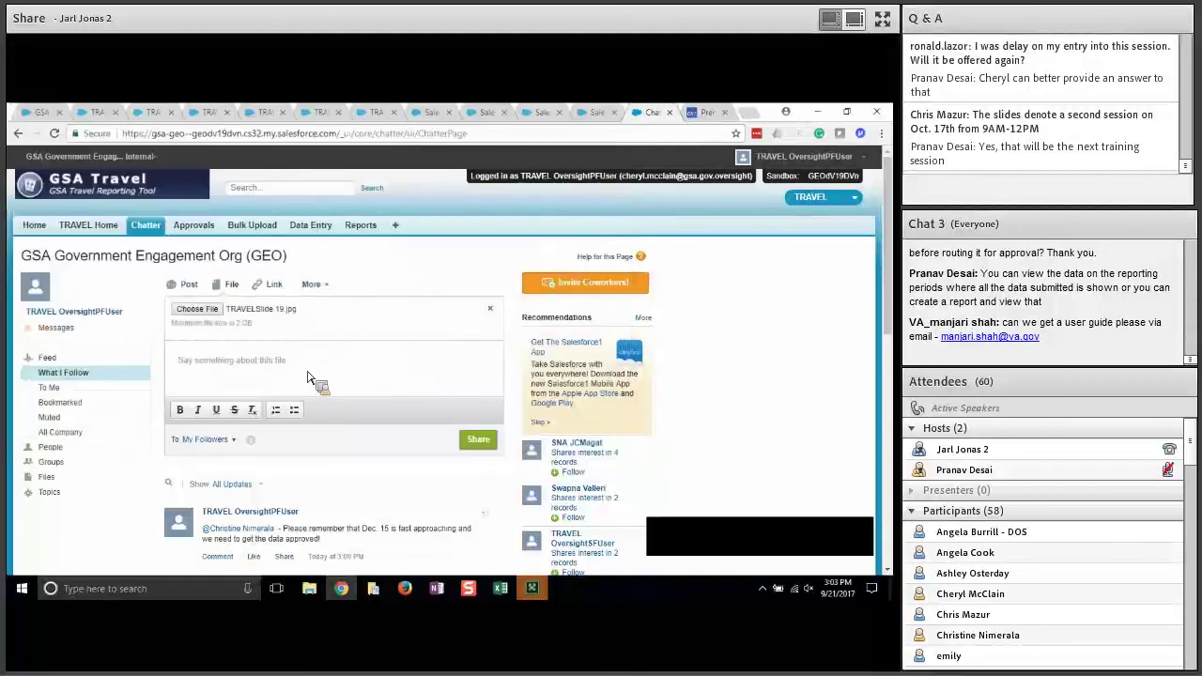
click(475, 441)
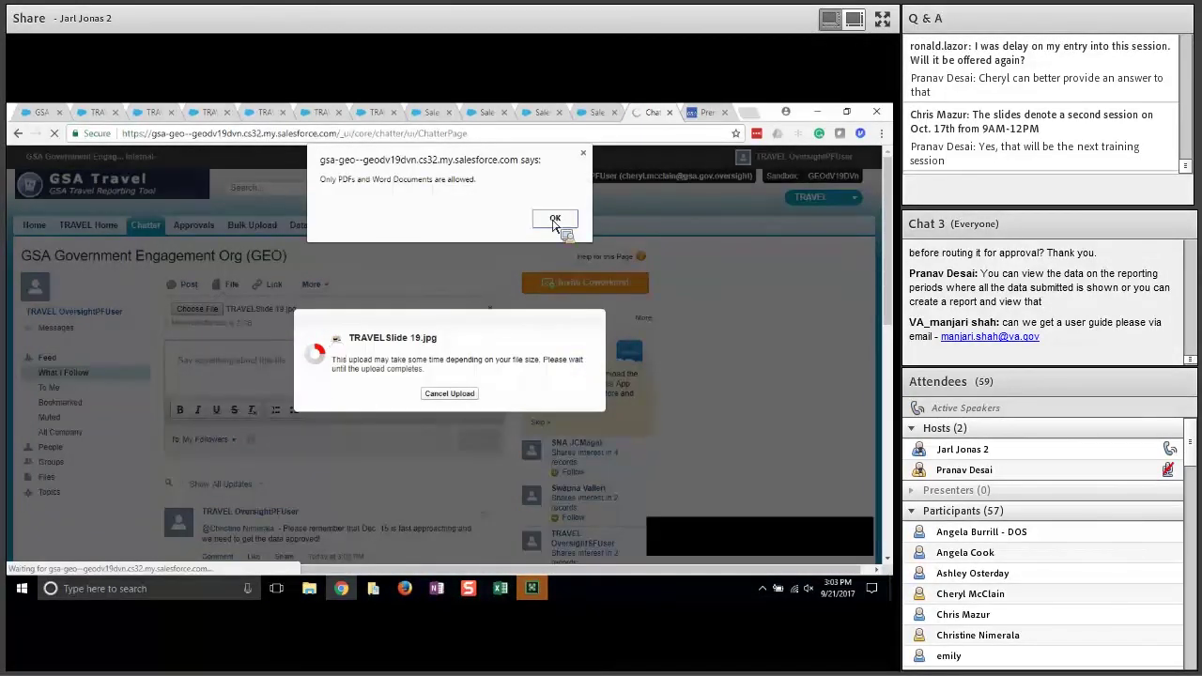
click(554, 221)
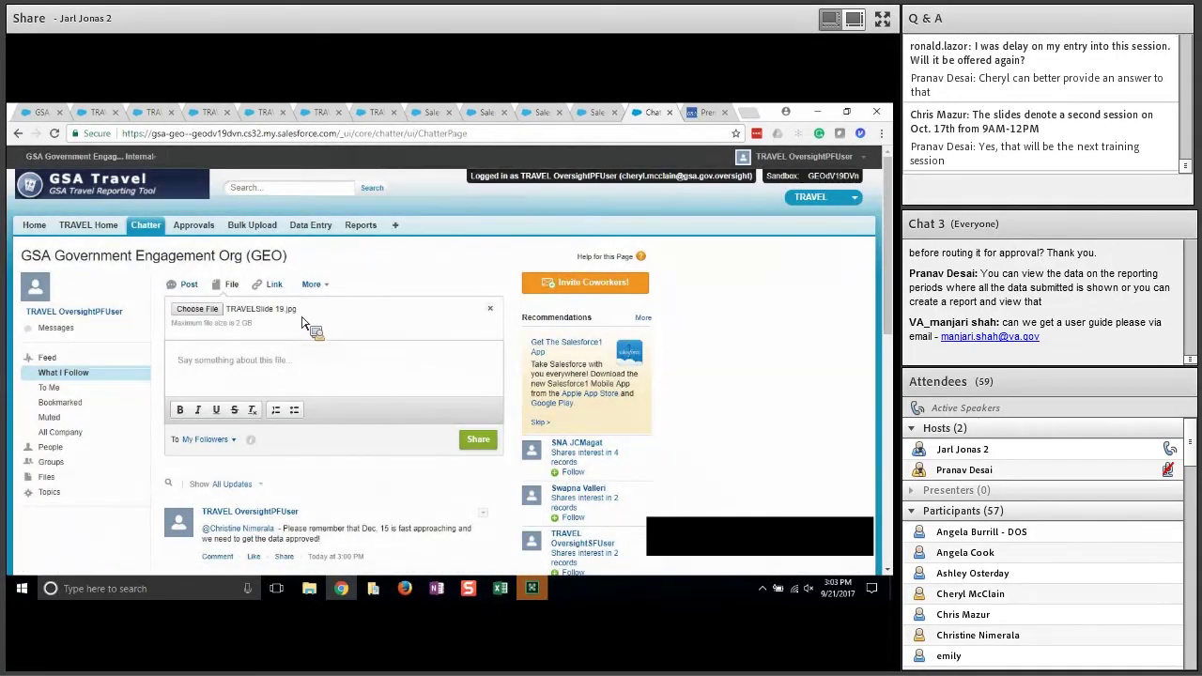
click(490, 310)
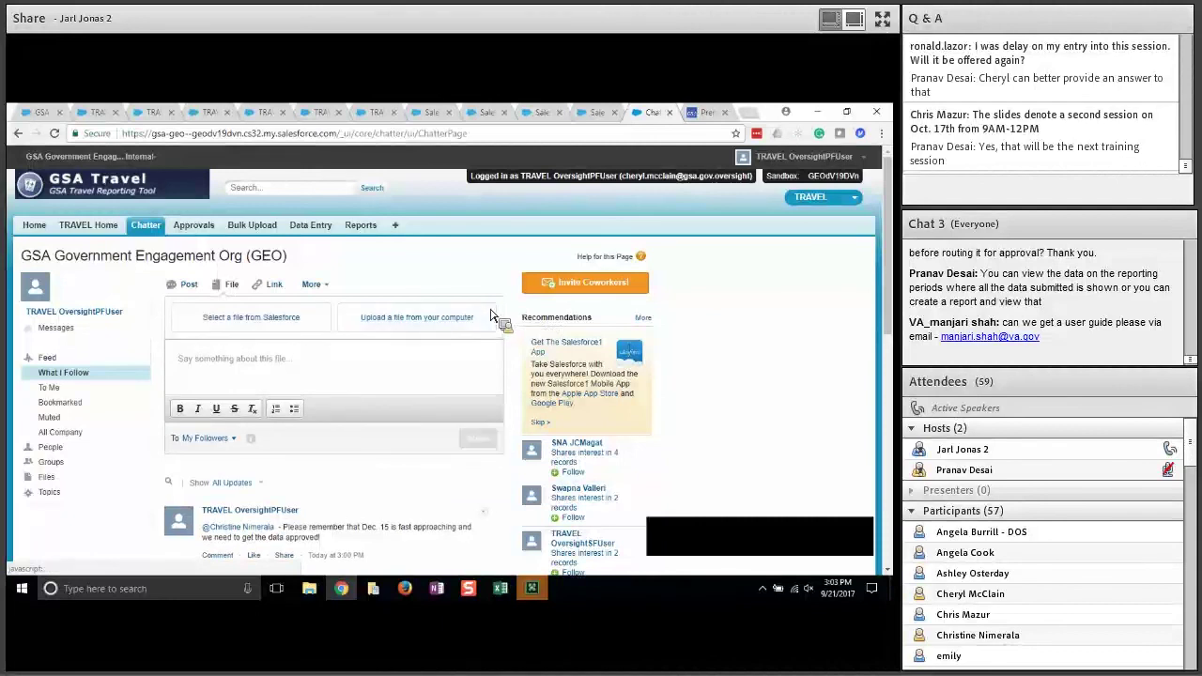
- Mention a colleague in the file post's message, picking the name from the suggestions
click(279, 378)
text(@)
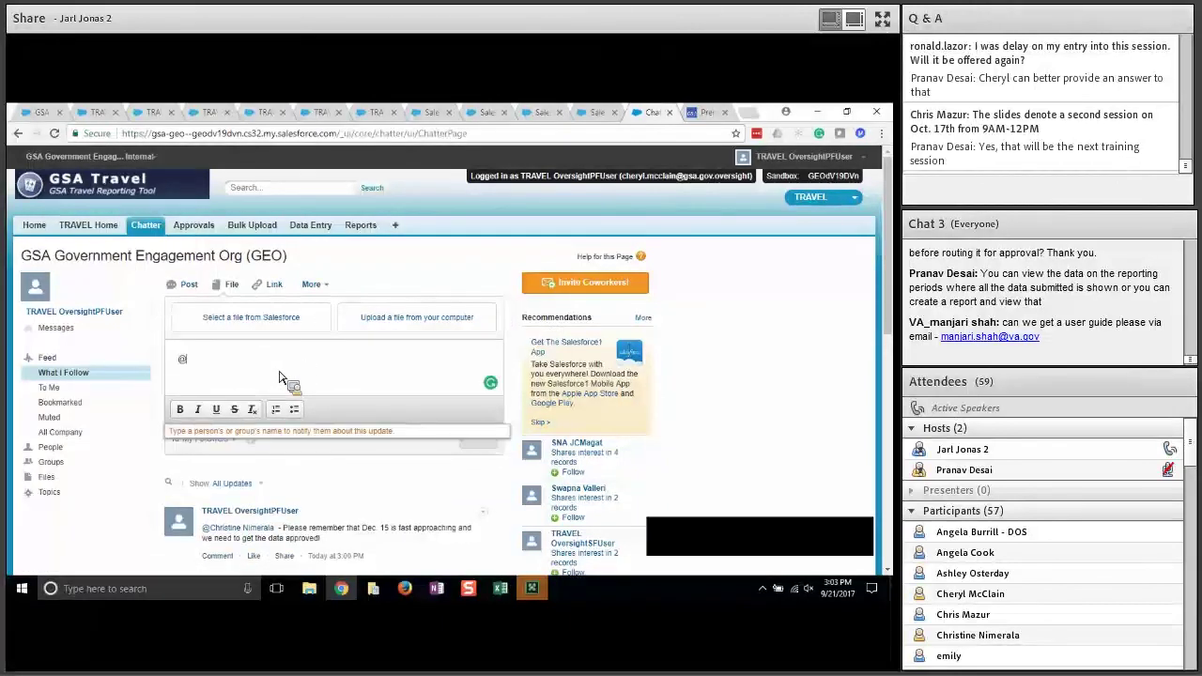
text(pra)
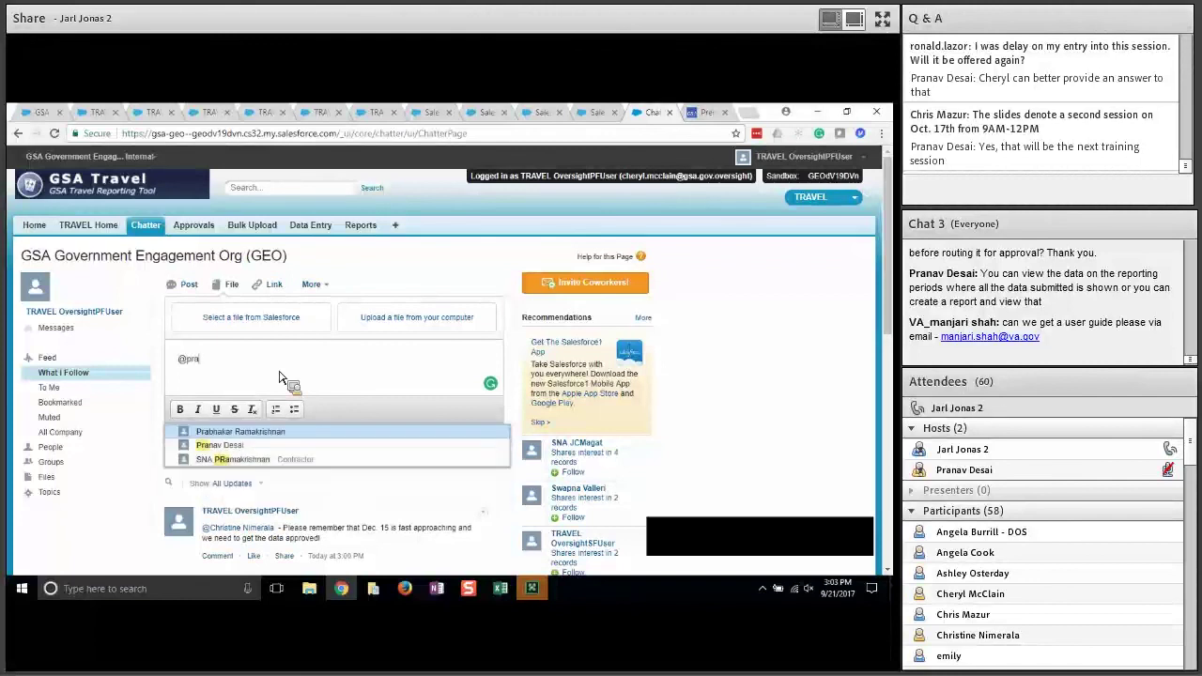
click(248, 445)
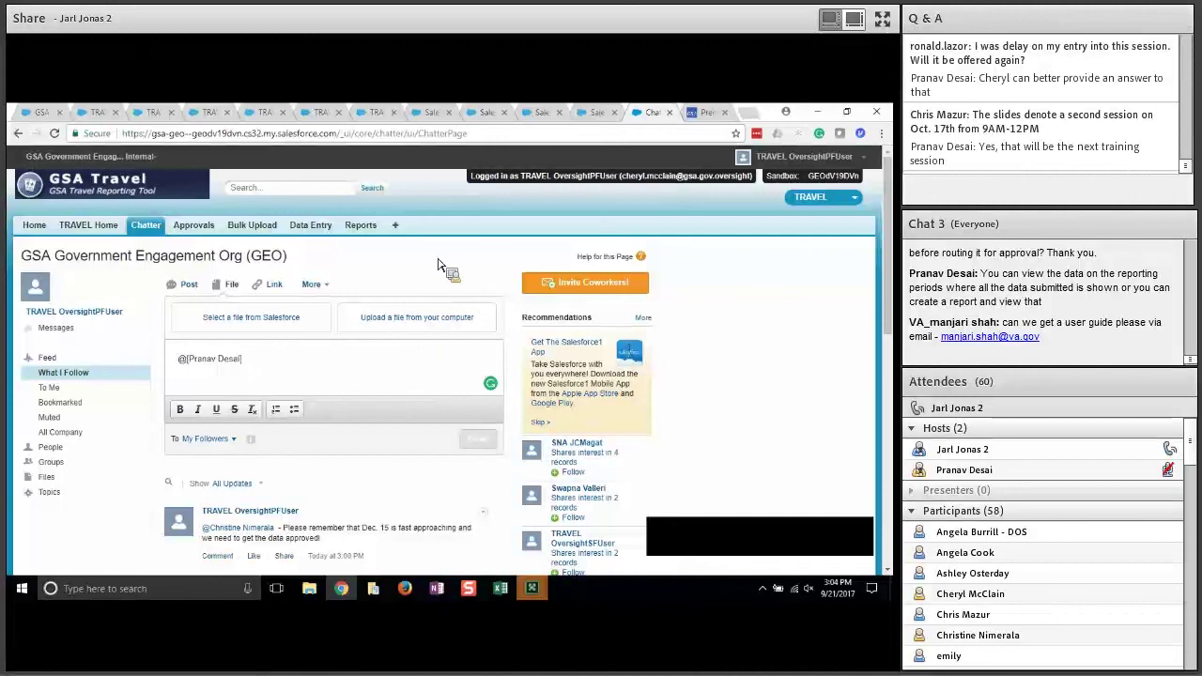
- Post the comment "Okay, I got it!" on the Agriculture PCTR Data Entry post in the feed
scroll(252, 529, down, 1)
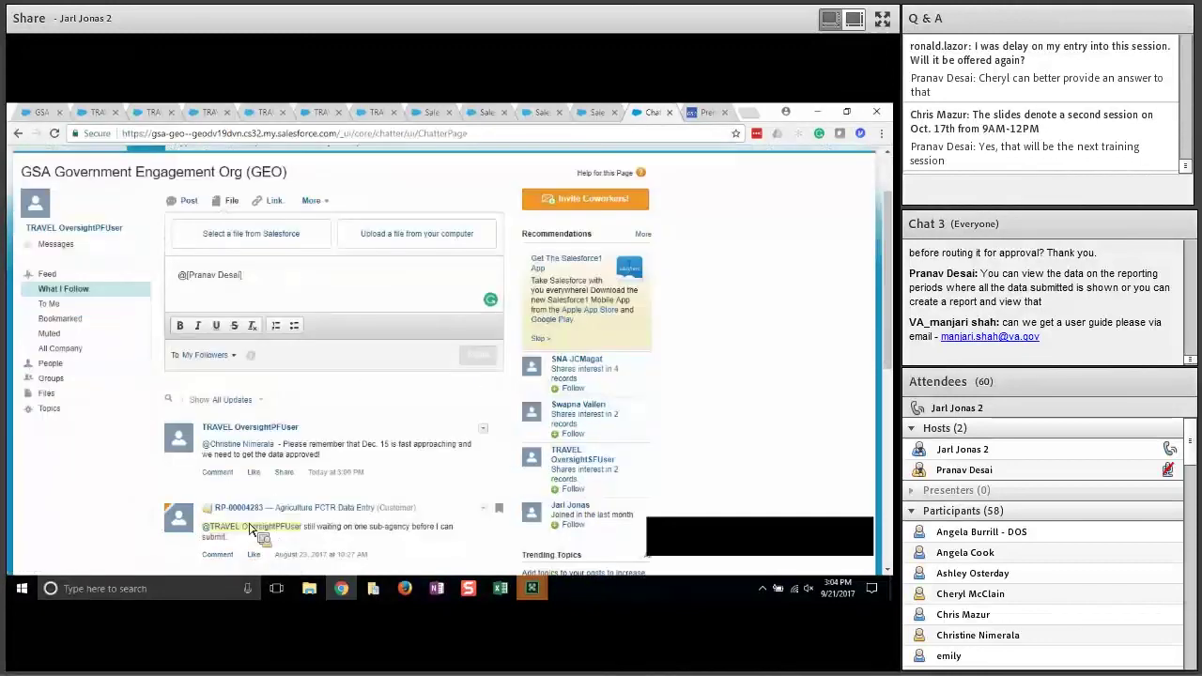
scroll(252, 528, down, 2)
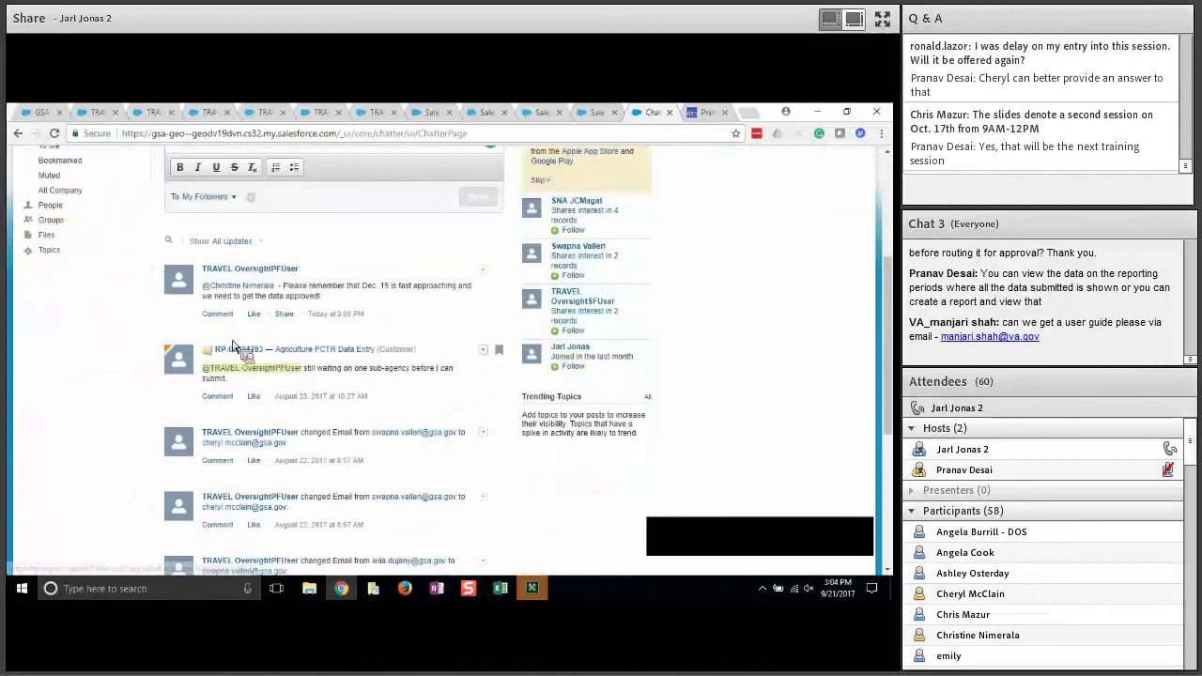
click(217, 396)
text(Okay, I got it!)
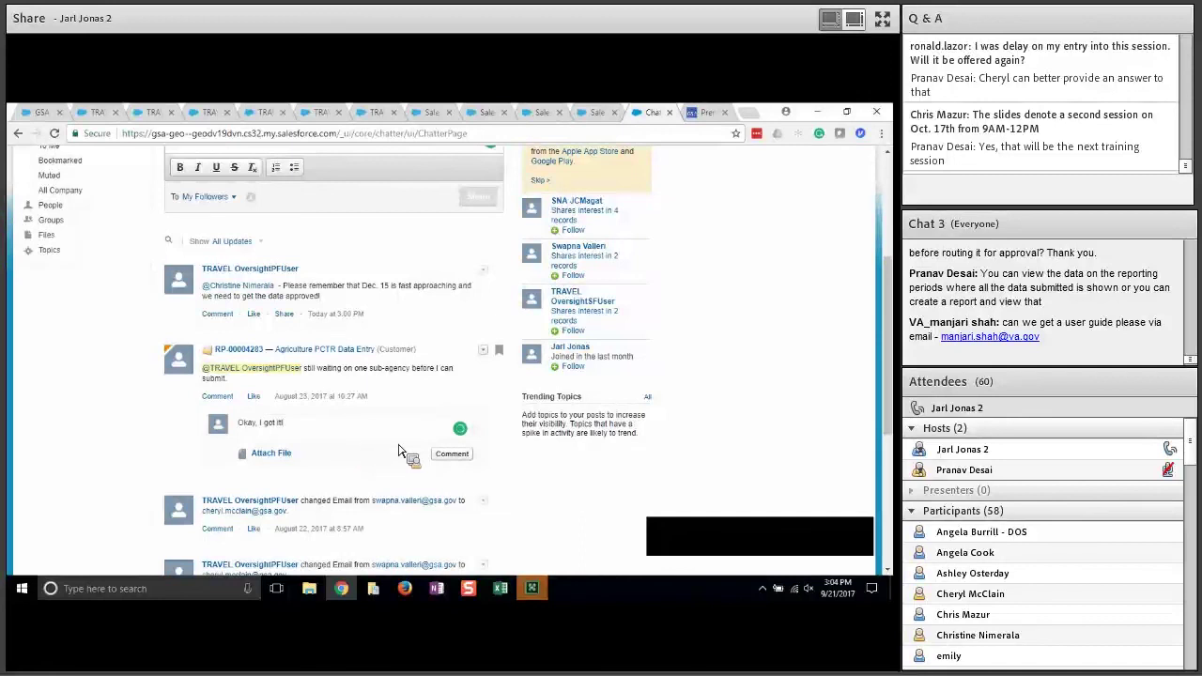
click(448, 454)
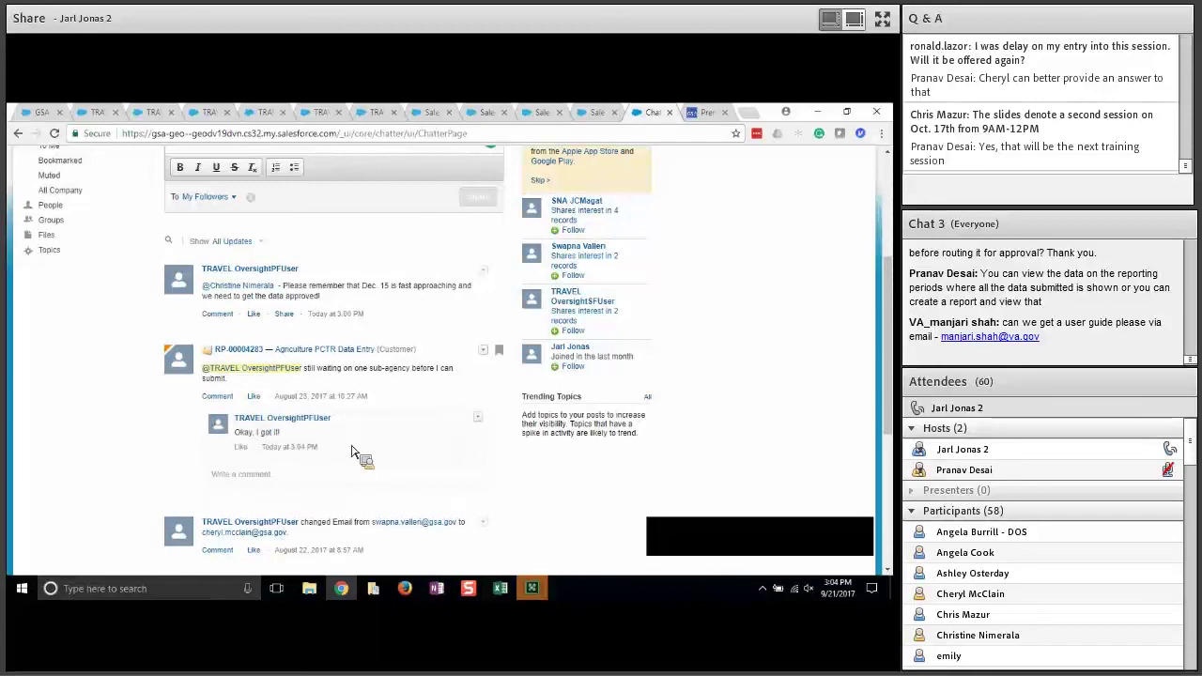
- Open the personal Setup page for the logged-in account
scroll(736, 387, up, 1)
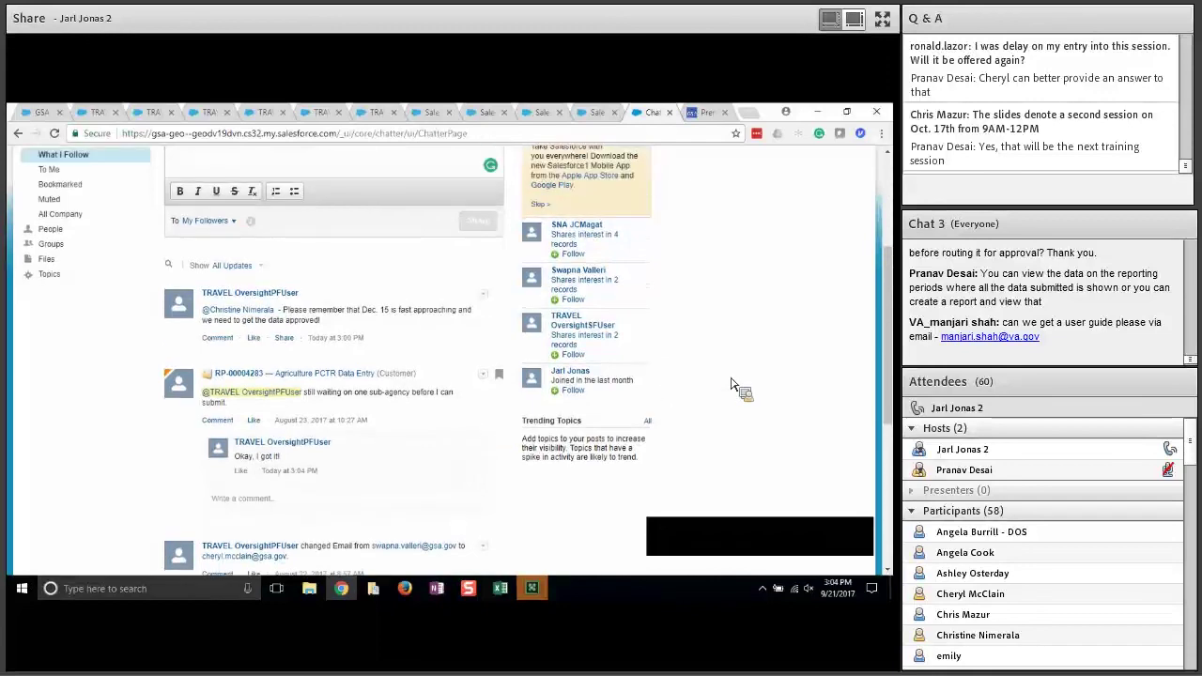
scroll(737, 387, up, 3)
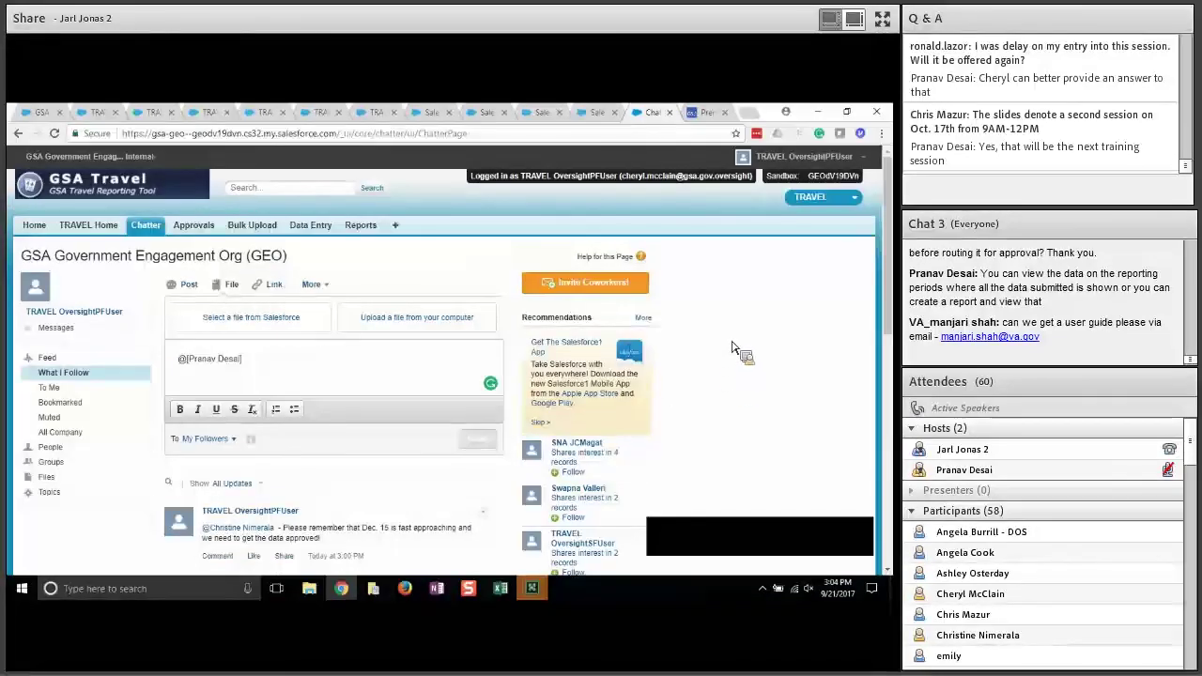
click(802, 160)
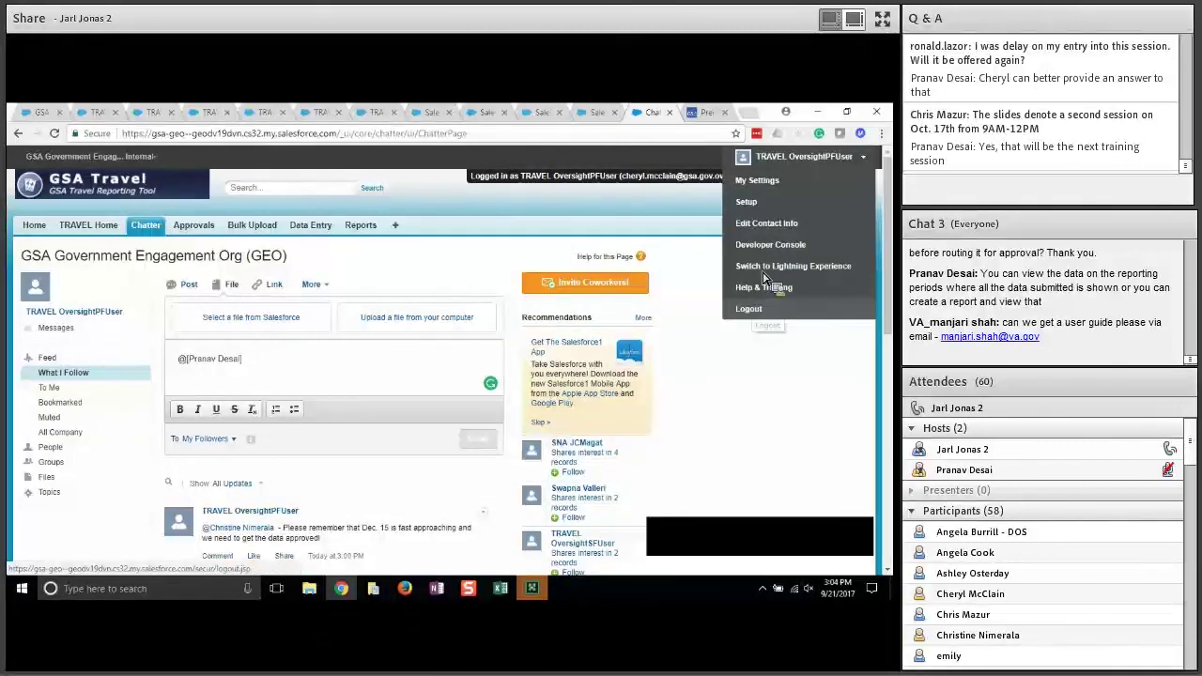
click(767, 205)
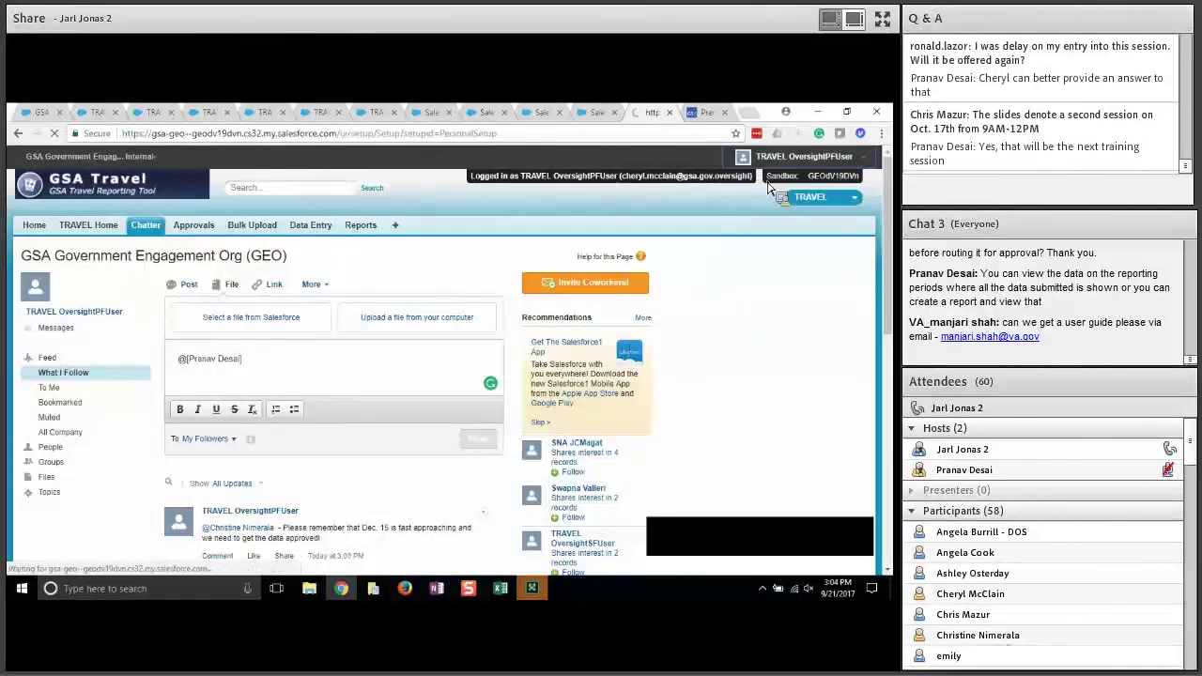
- Open the Chatter email notification settings and turn off email notifications for when someone follows the account
scroll(298, 416, down, 2)
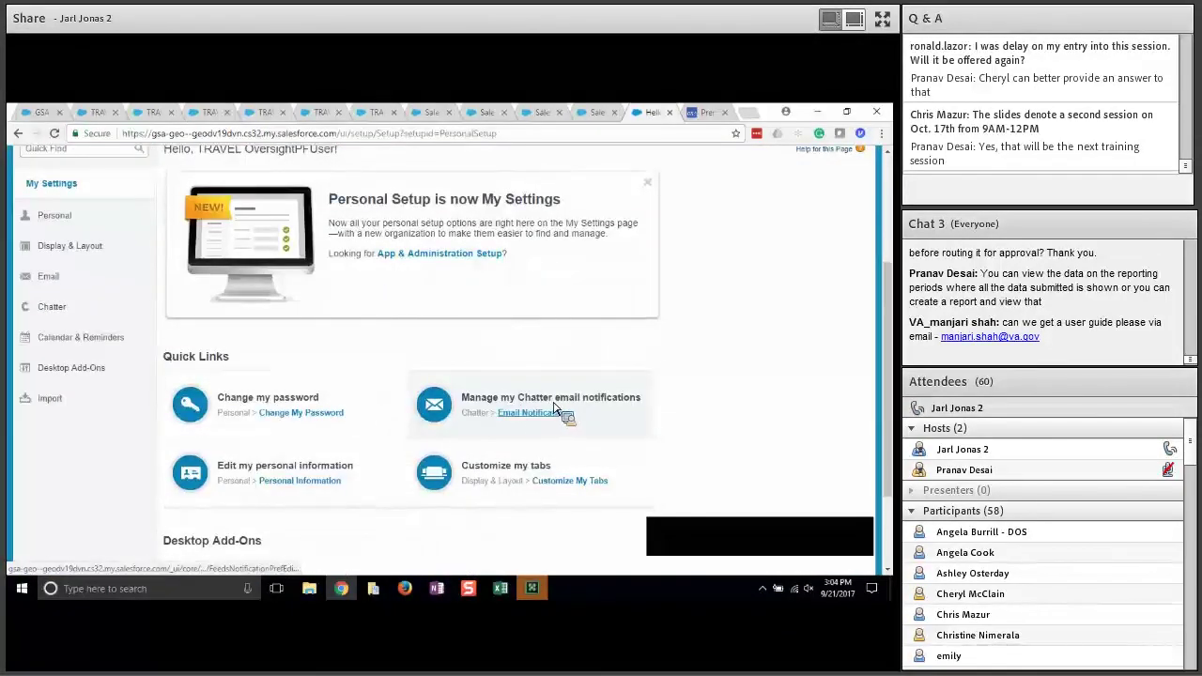
click(554, 410)
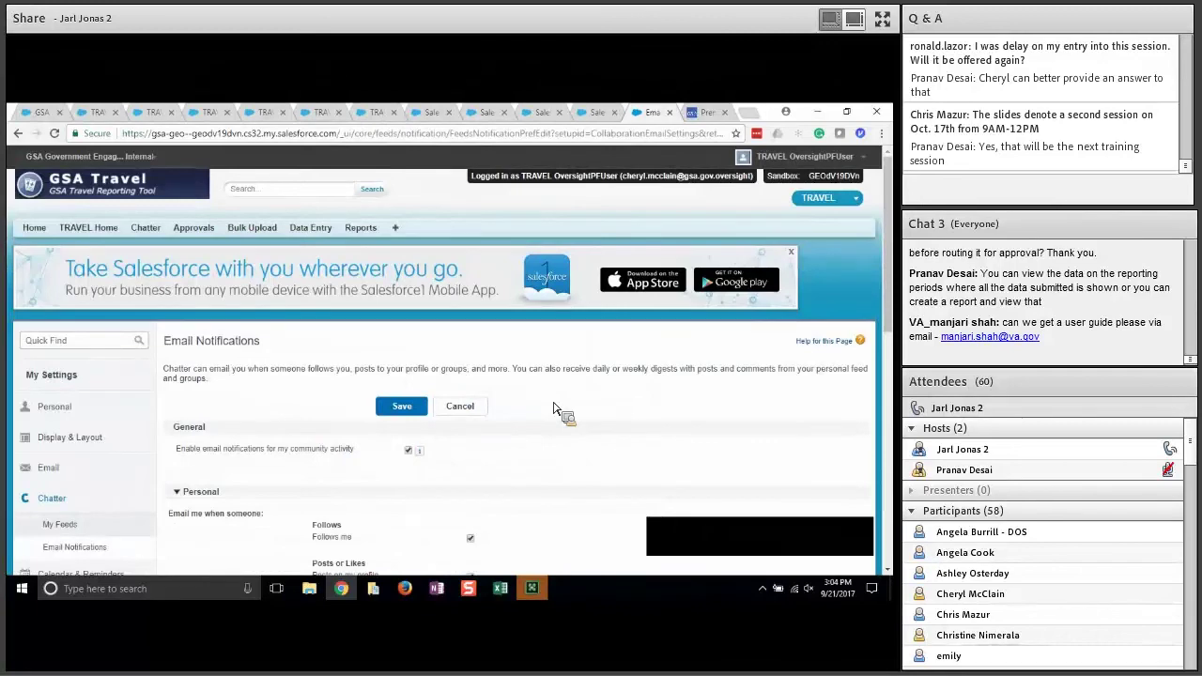
scroll(554, 411, down, 3)
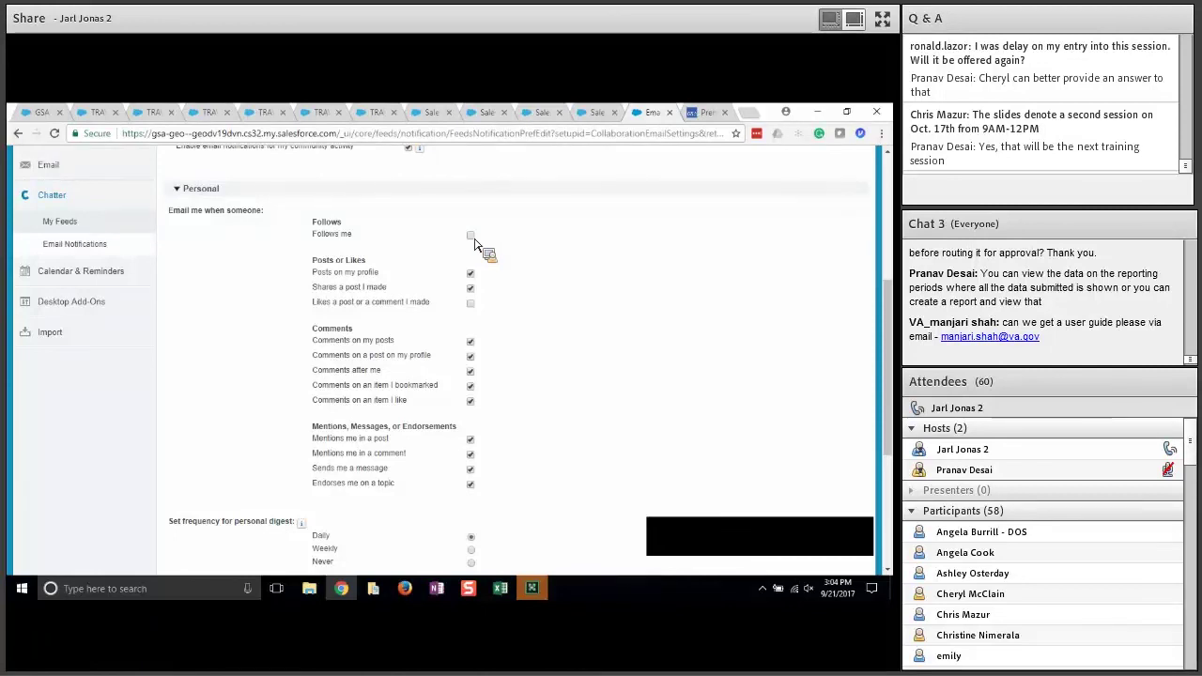
- Set the personal digest frequency to Weekly and save the email notification settings
scroll(610, 287, down, 1)
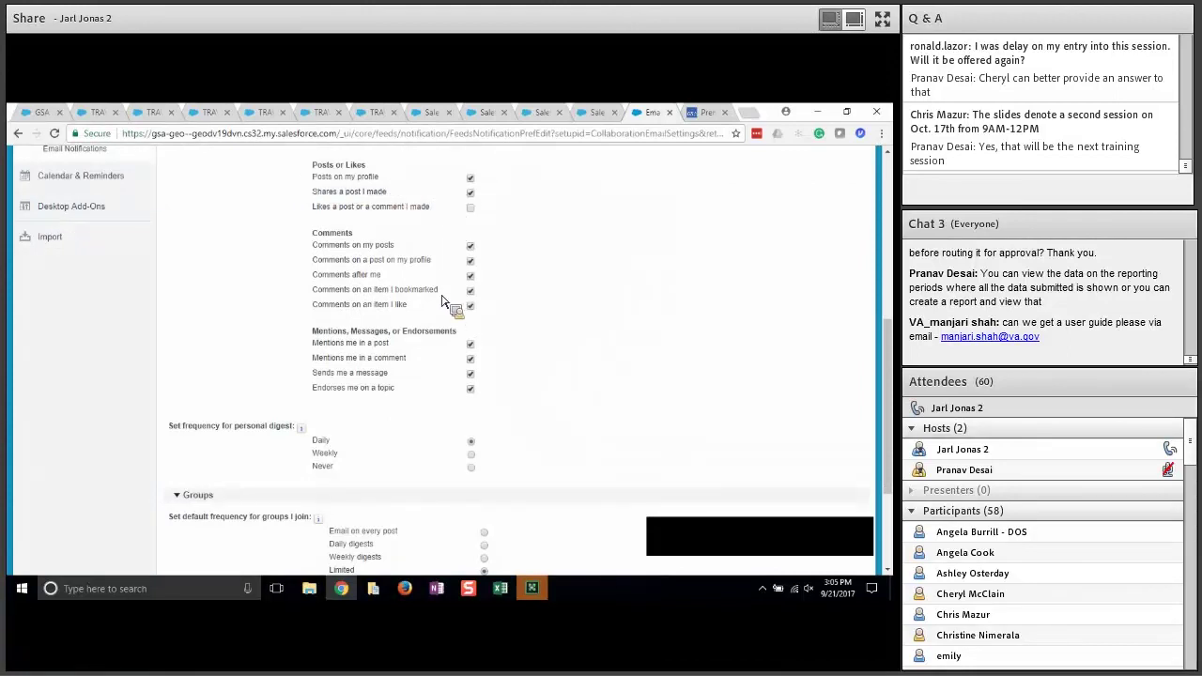
scroll(446, 302, down, 2)
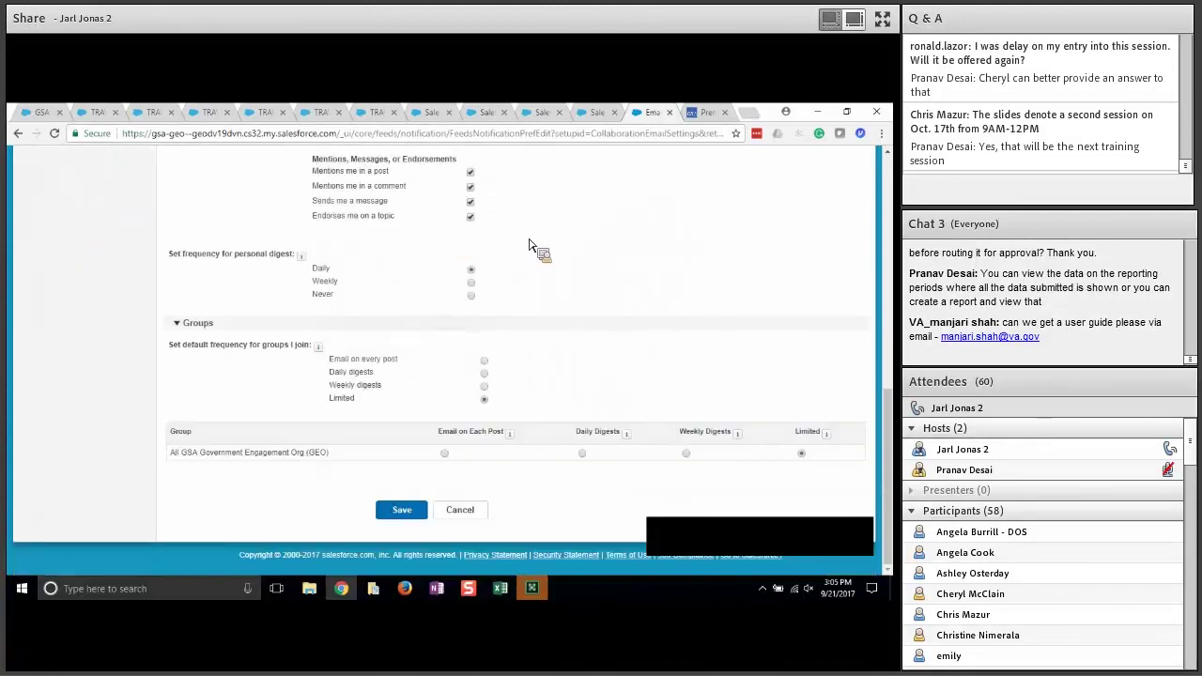
scroll(550, 247, up, 2)
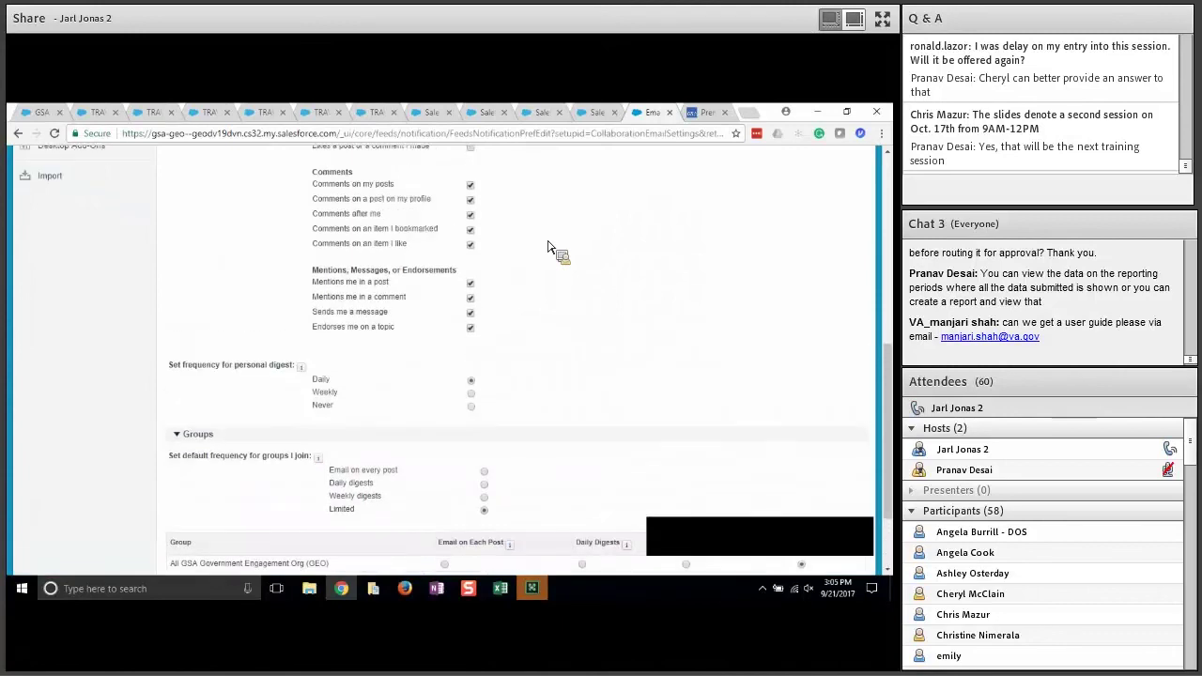
scroll(549, 248, down, 1)
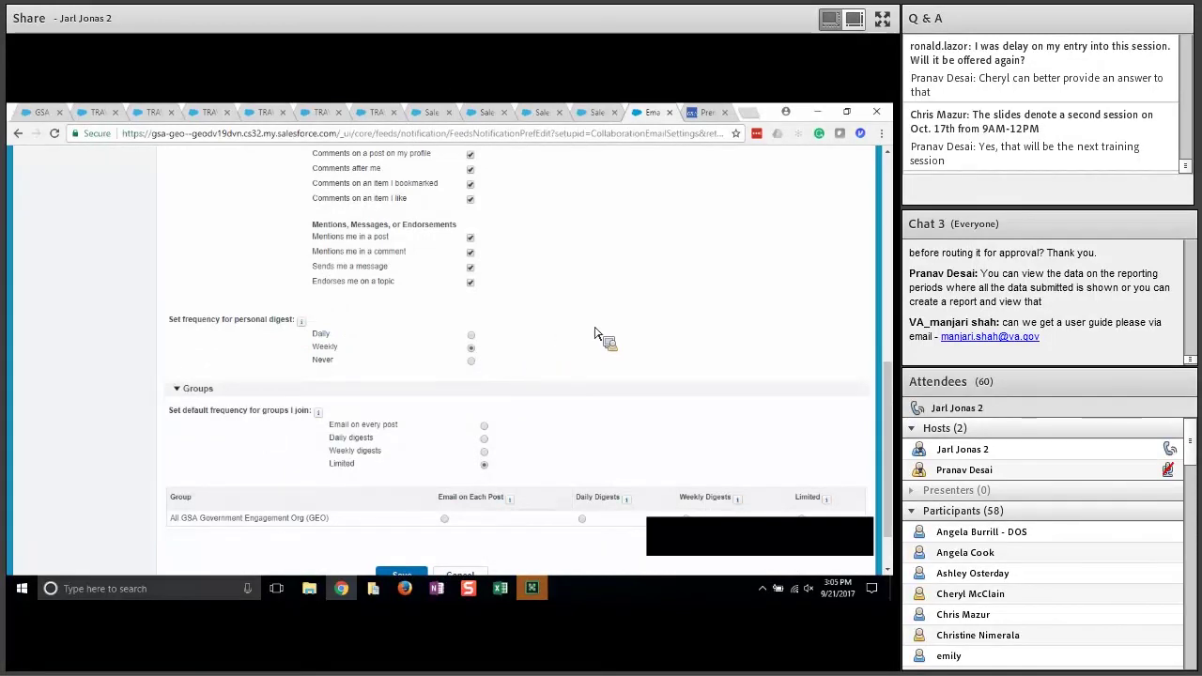
scroll(594, 333, down, 2)
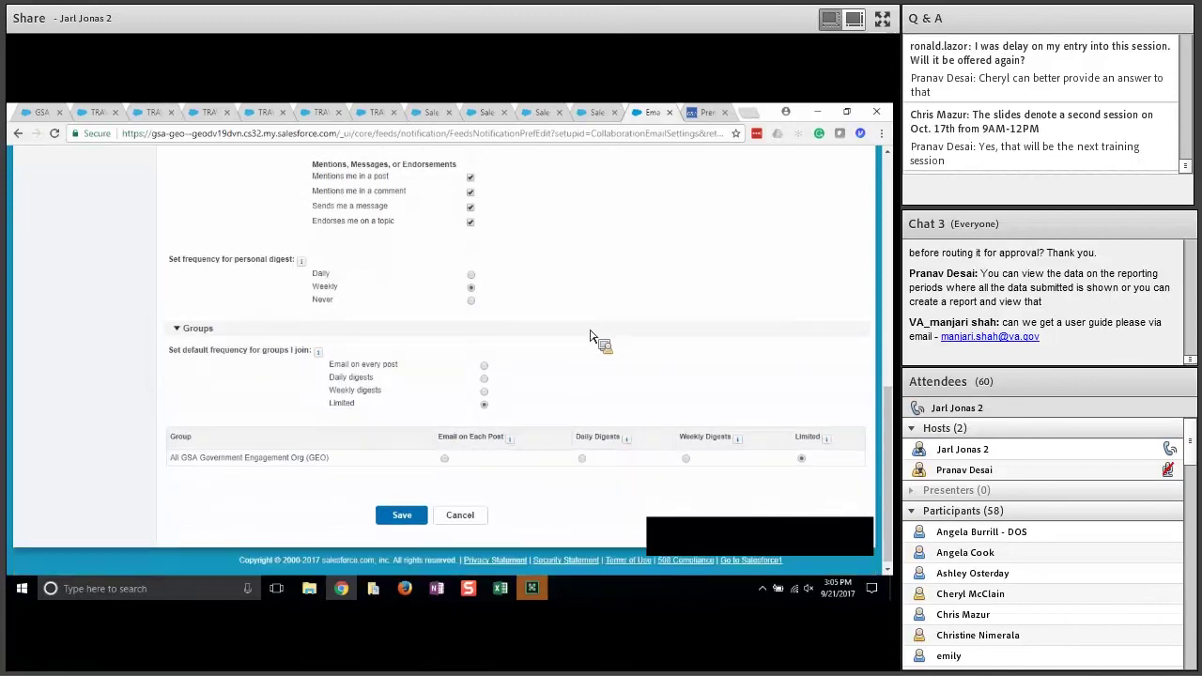
click(413, 520)
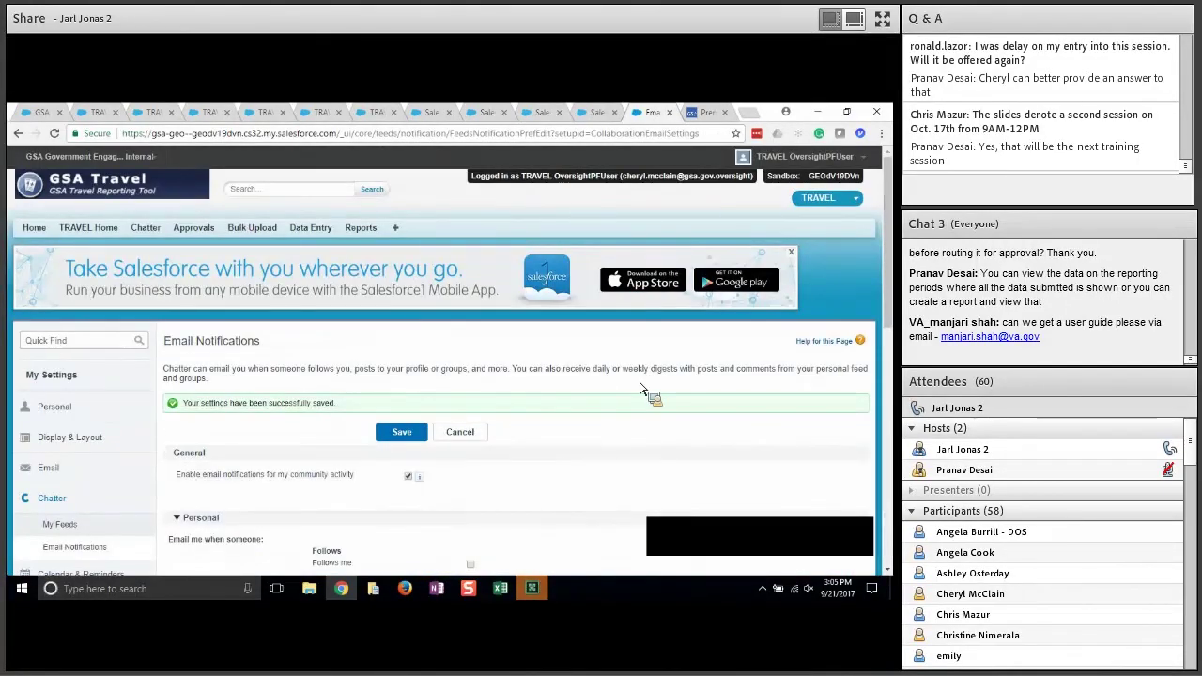
- Return to the My Settings home page and look over its Quick Links and Desktop Add-Ons
click(805, 160)
click(794, 178)
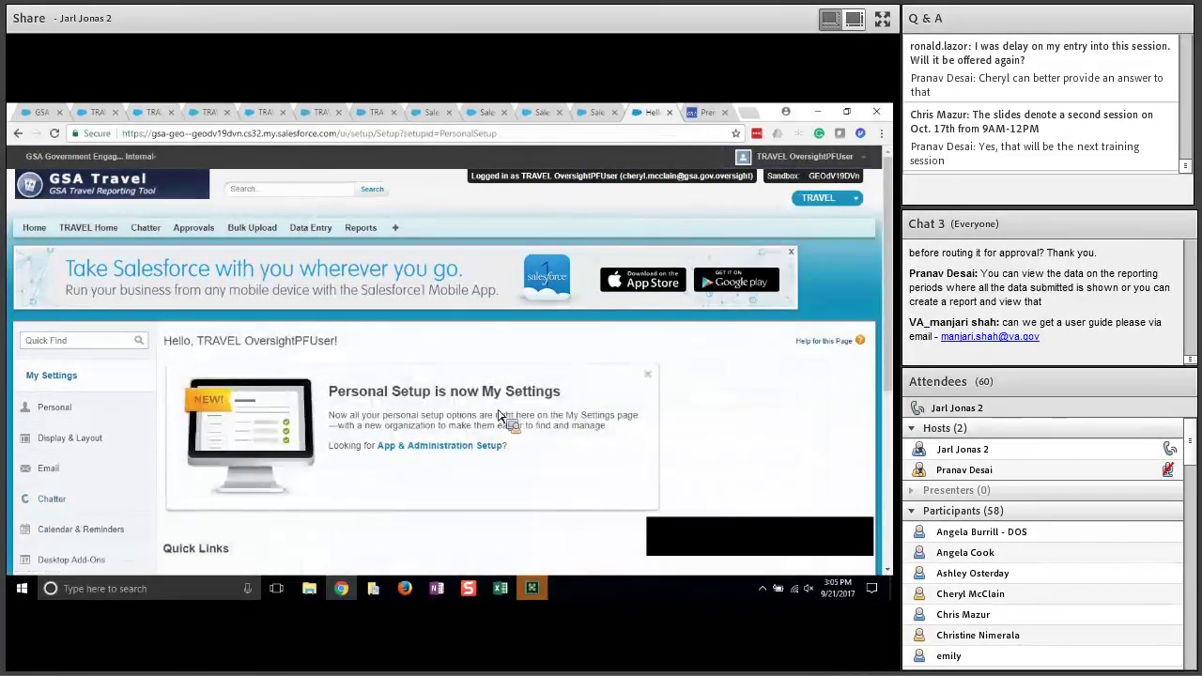
scroll(360, 470, down, 5)
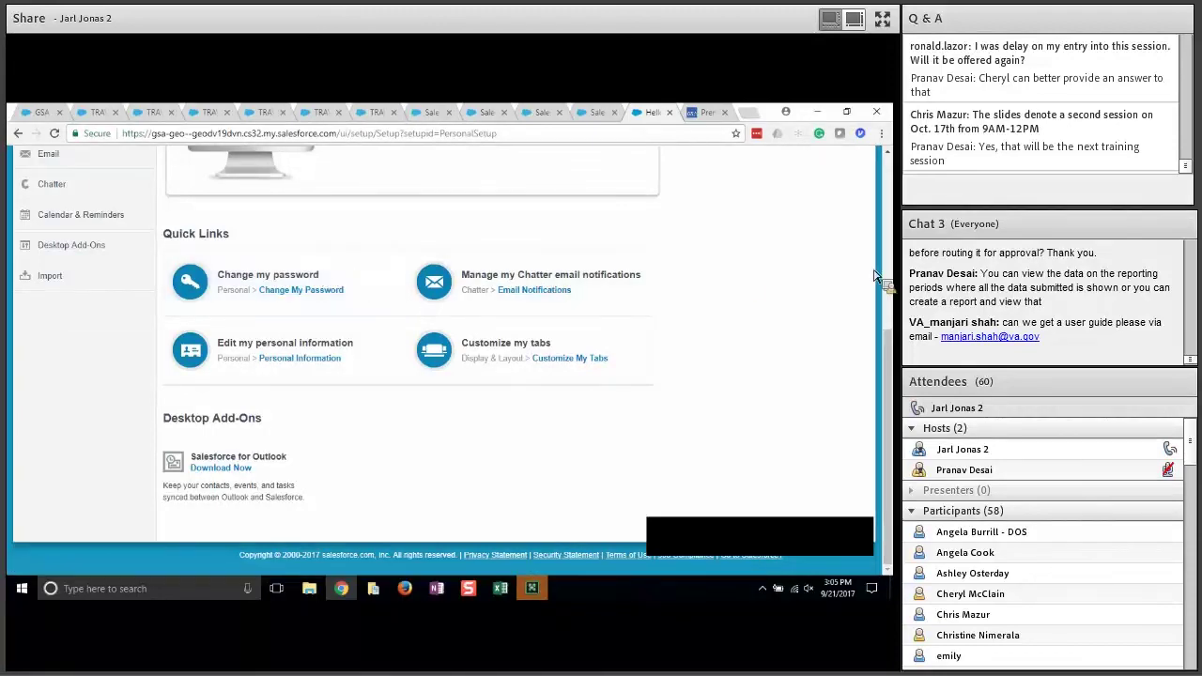
drag(888, 331, 897, 173)
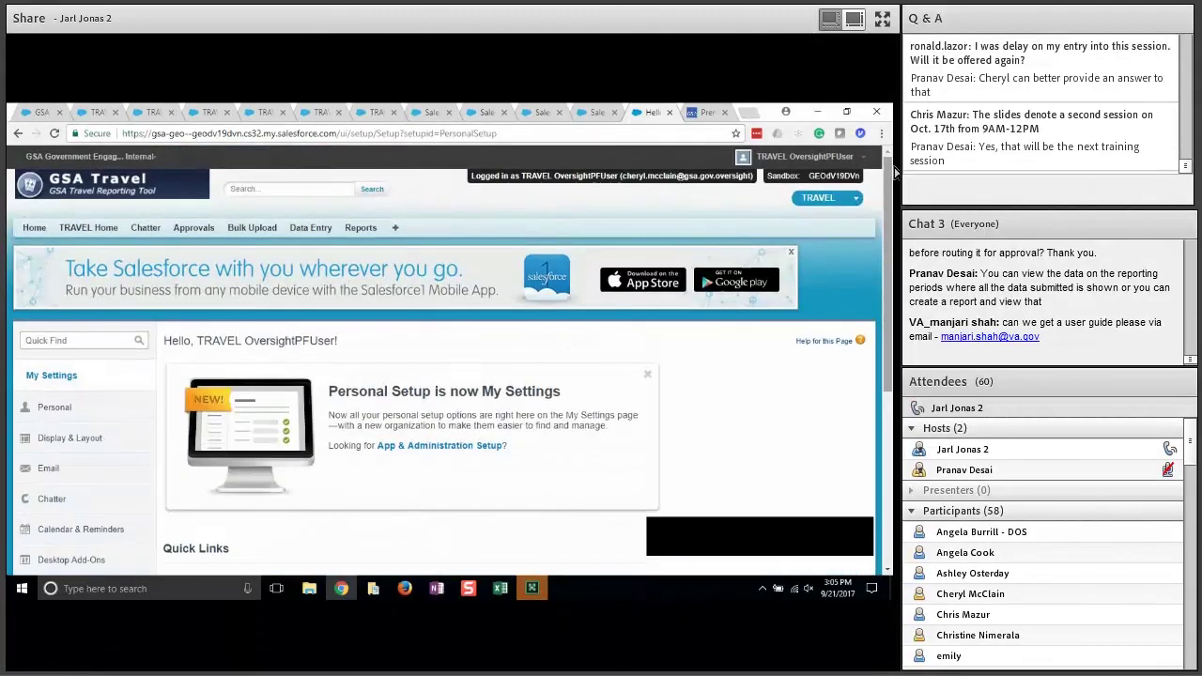
- Switch to the TRAVEL training presentation in Firefox, showing the Demonstration Topics slide
key(alt+Tab)
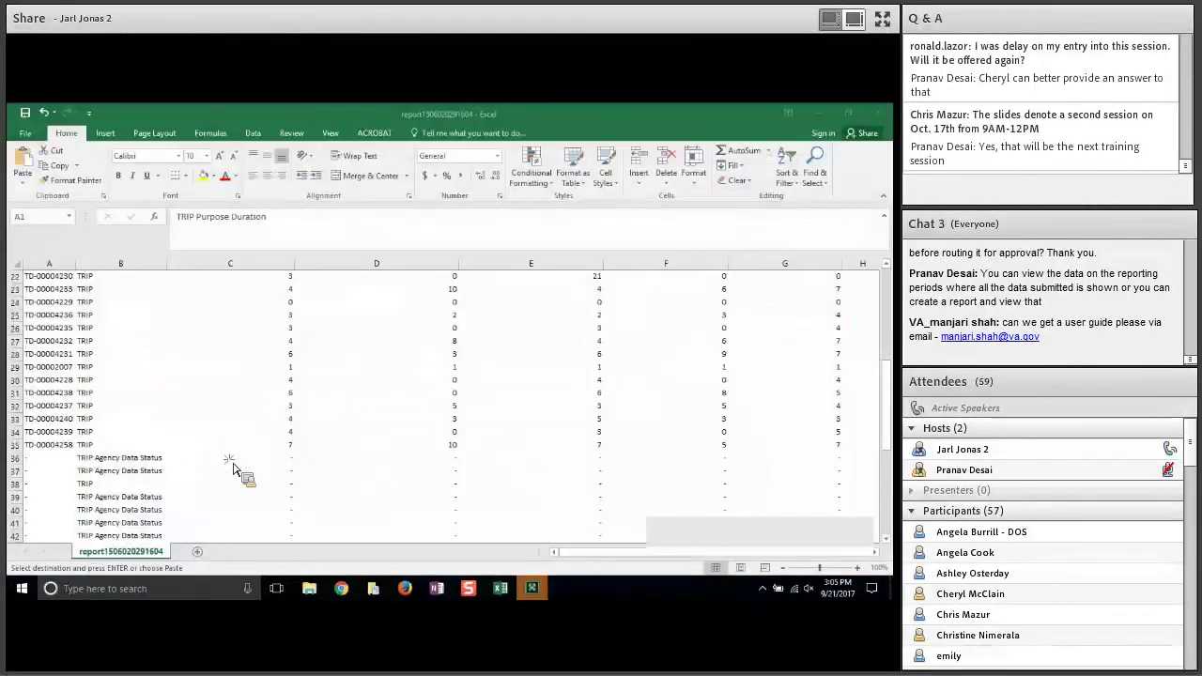
key(alt+Tab)
key(alt+Tab)
key(alt+Tab)
key(alt+Tab)
key(alt+Tab)
key(alt+Tab)
key(alt+Tab)
key(alt+Tab)
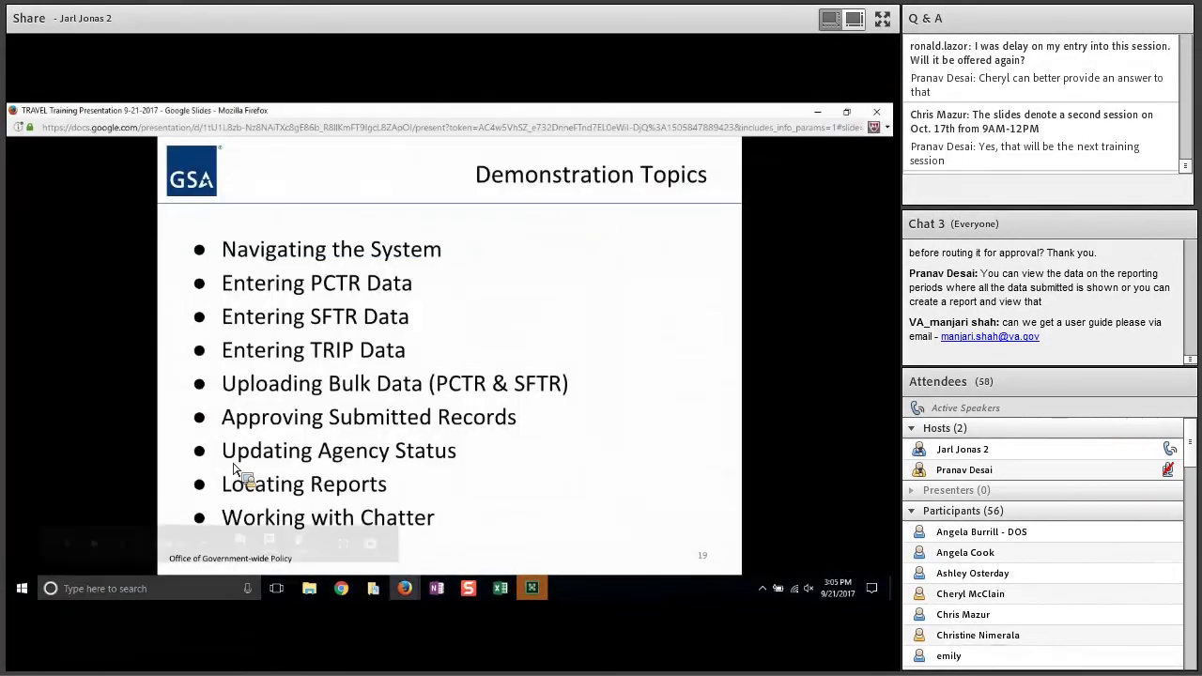
- Present the Technical Support slide, look ahead at the Resources slide, and go back to Technical Support
key(Right)
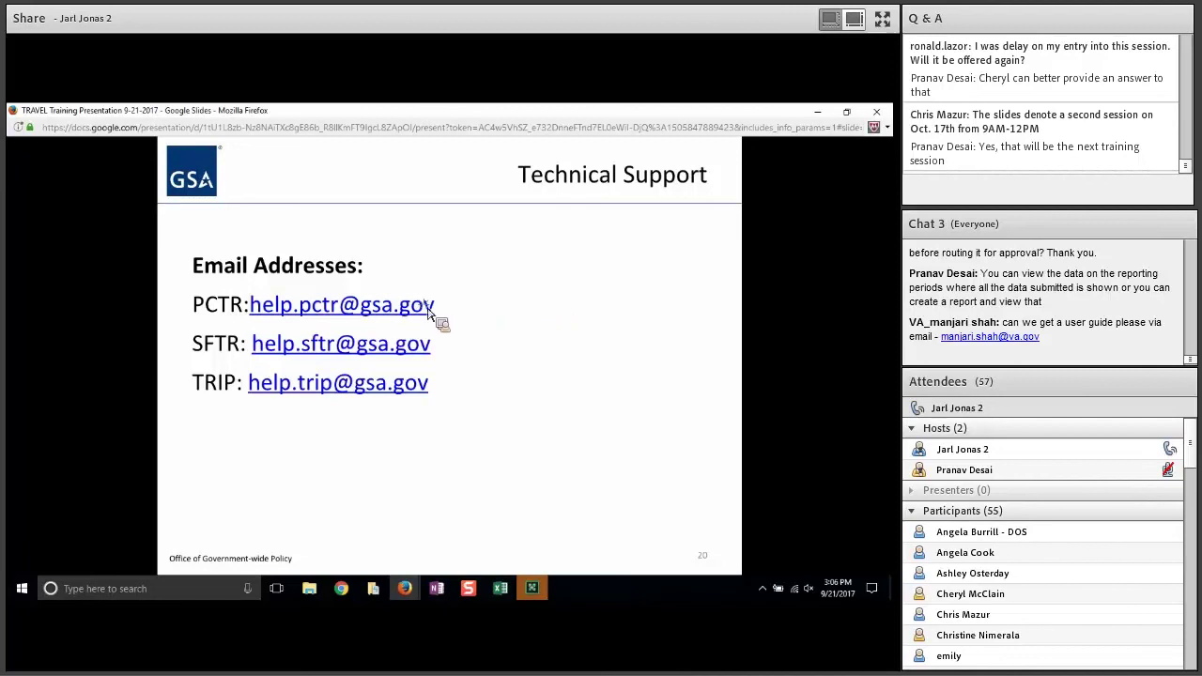
click(532, 311)
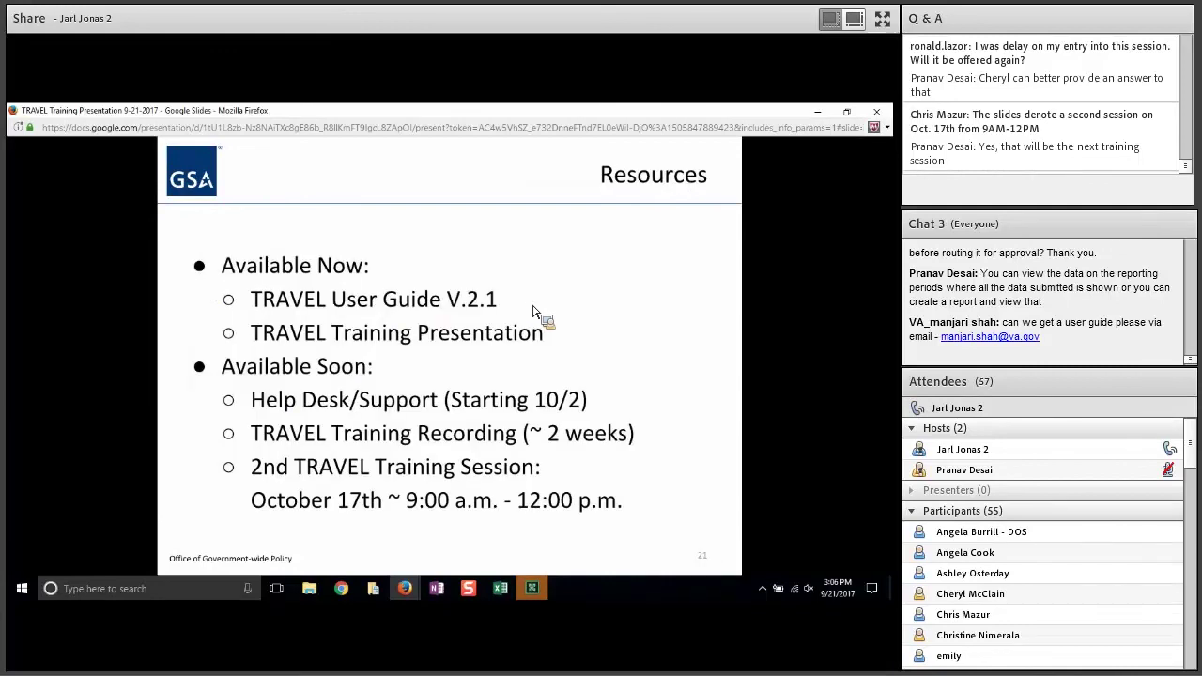
key(Left)
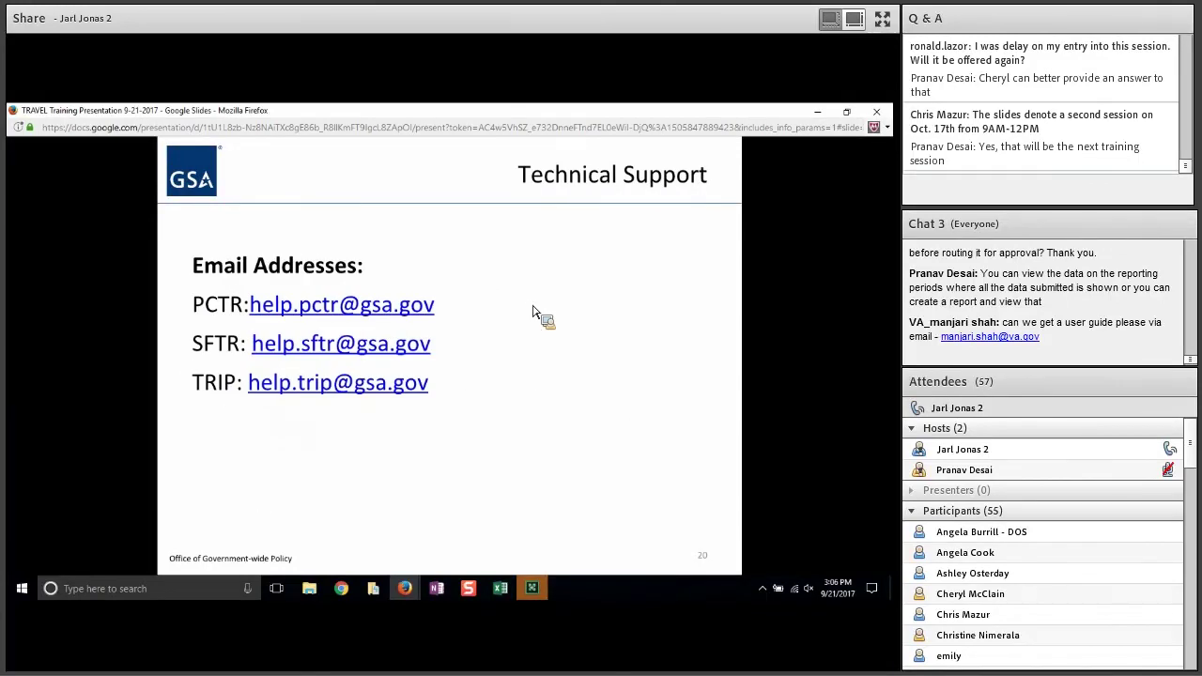